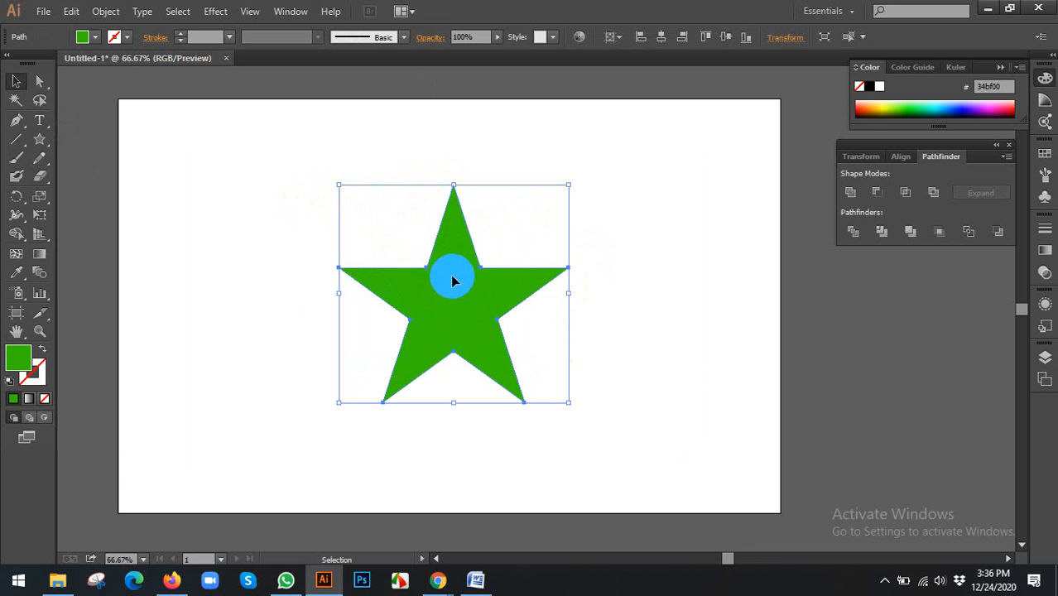
Step: Add an enlarged copy of the green star behind it, sharing its centre, and fill the copy with red (e90044)
mouse_move(443, 273)
left_mouse_down()
mouse_move(425, 250)
mouse_move(438, 262)
left_mouse_up()
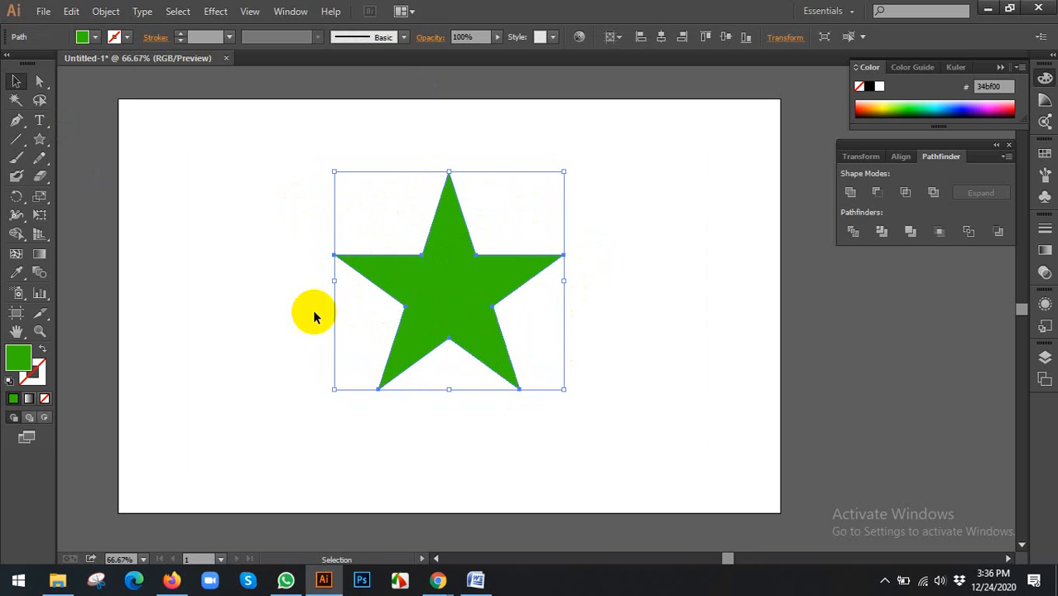
left_click_drag(454, 297, 438, 299)
key("a")
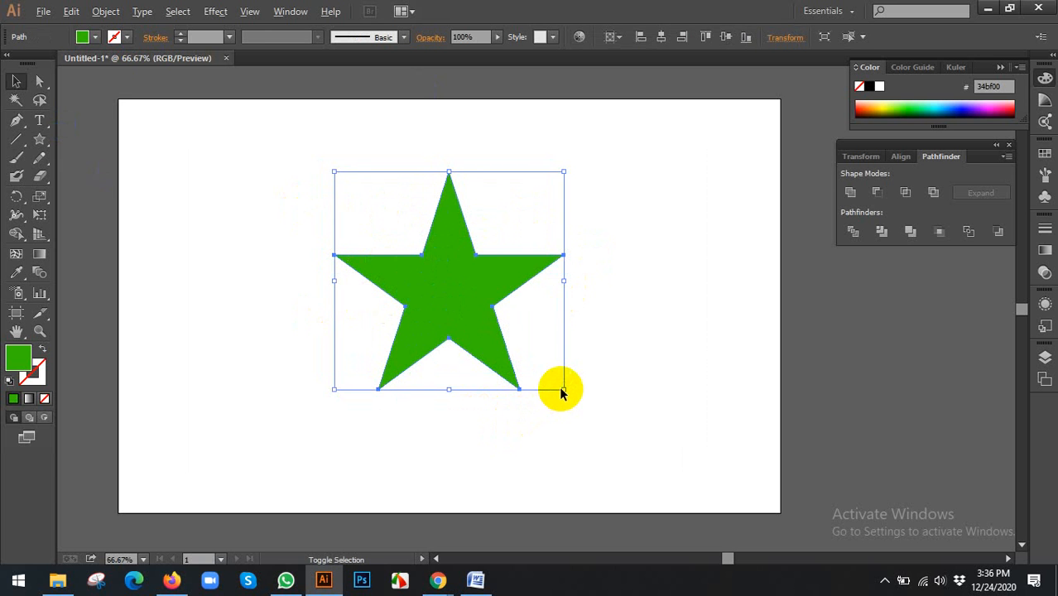
left_click_drag(564, 389, 618, 440)
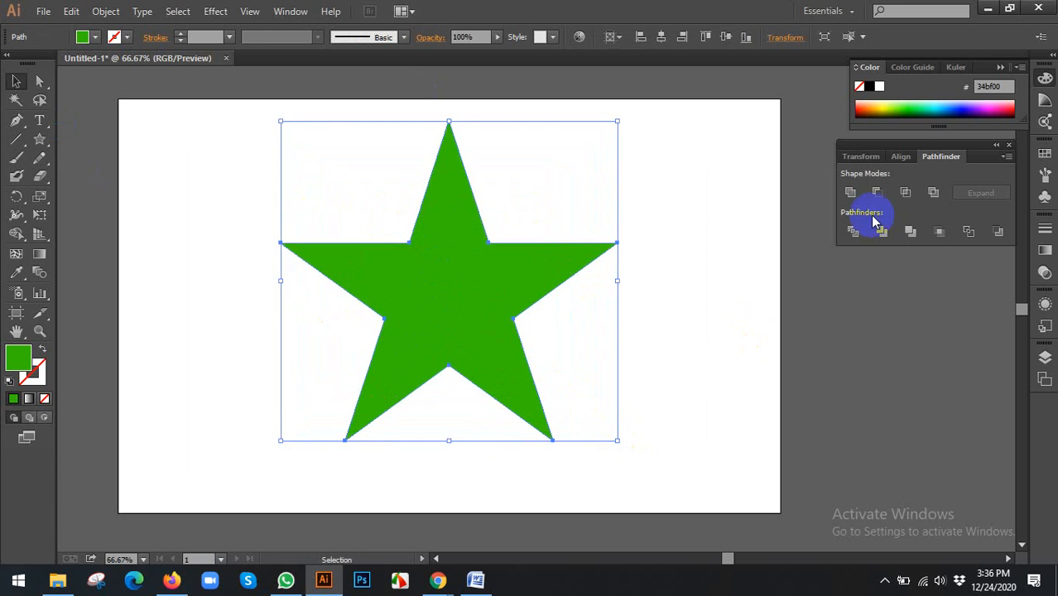
left_click(1006, 108)
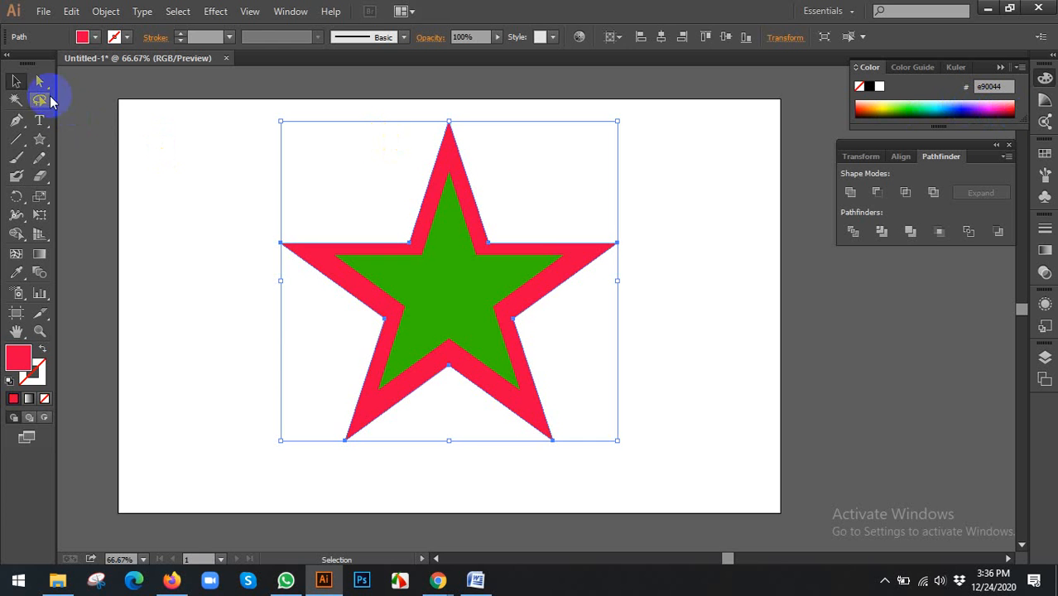
left_click(177, 147)
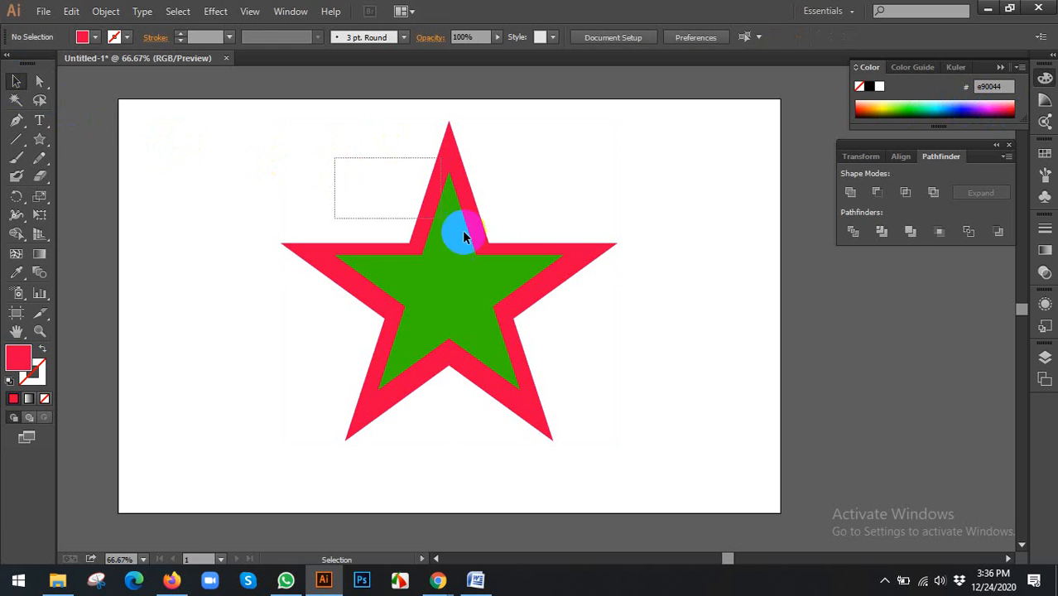
Step: Blend the two stars with the Blend tool, linking the green star's upper tip to the red star's right-hand tip
left_click_drag(462, 230, 465, 234)
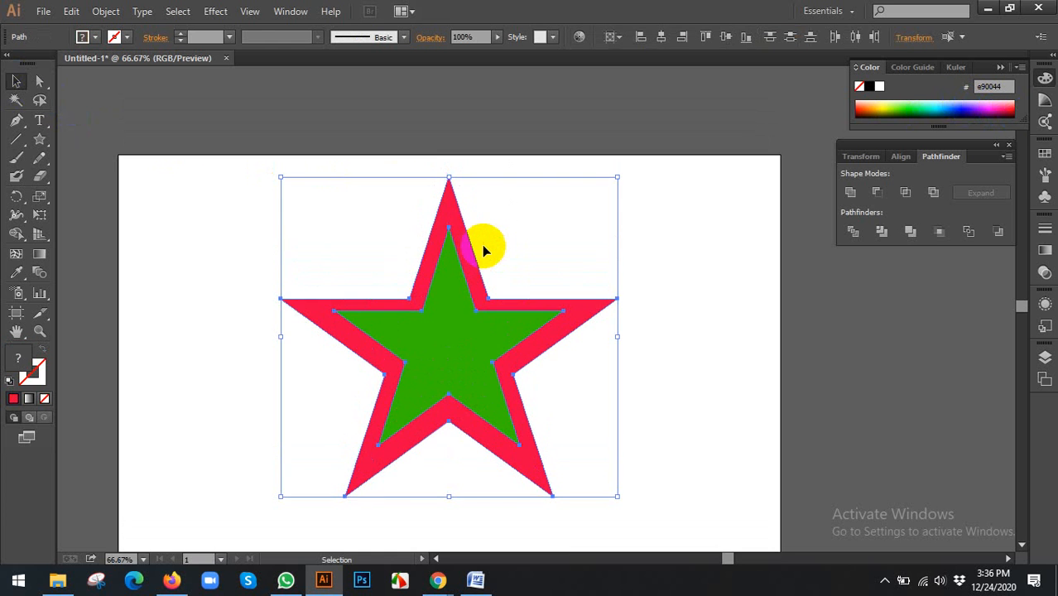
key("ctrl+plus")
left_click(40, 256)
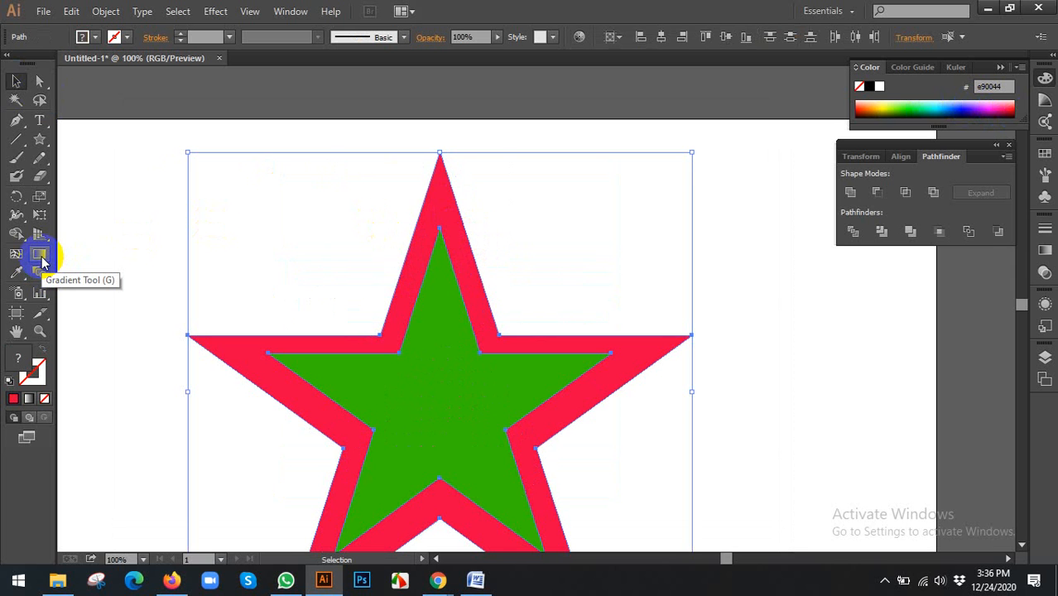
left_click(41, 273)
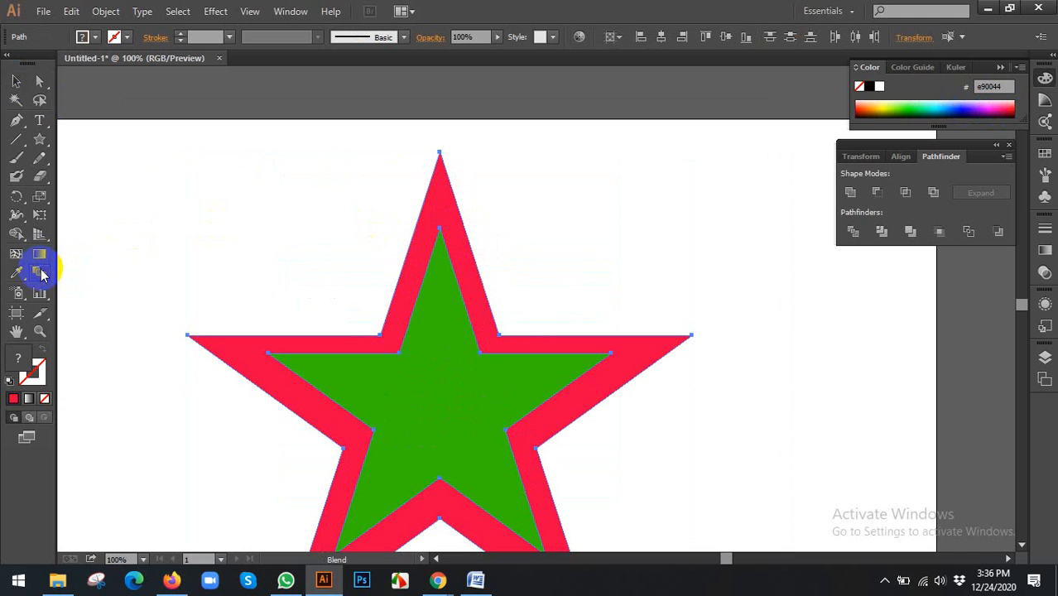
left_click(439, 225)
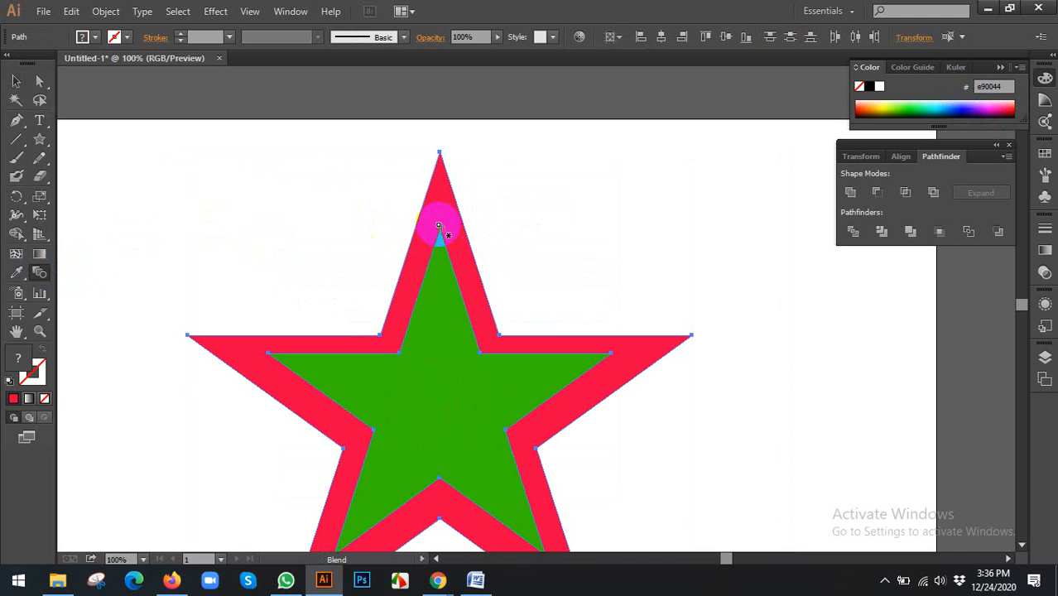
left_click(435, 236)
left_click(432, 224)
left_click(439, 230)
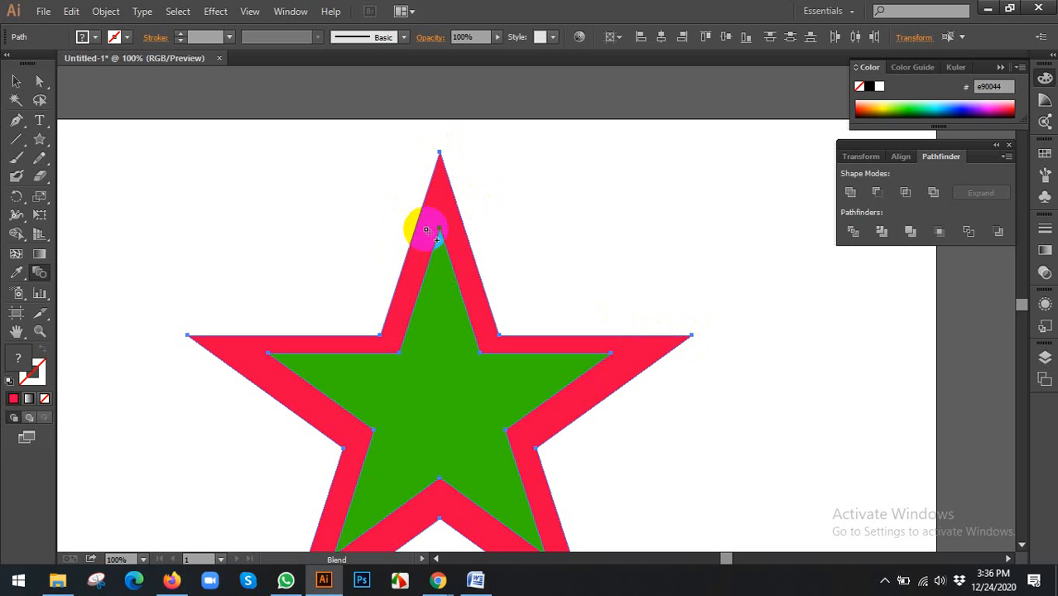
left_click(434, 224)
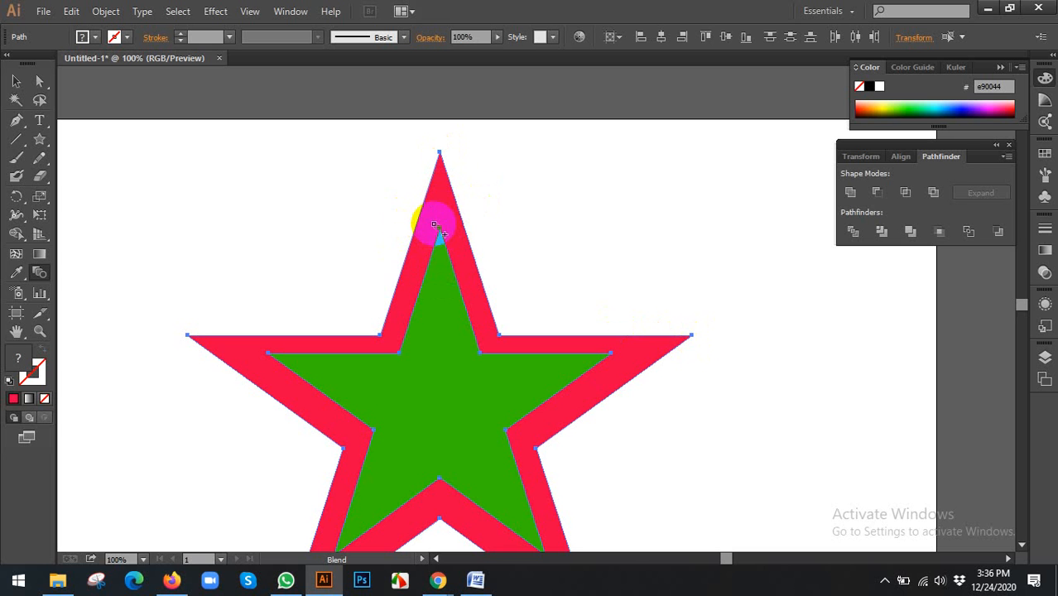
left_click(692, 335)
scroll(693, 334, "down", 3)
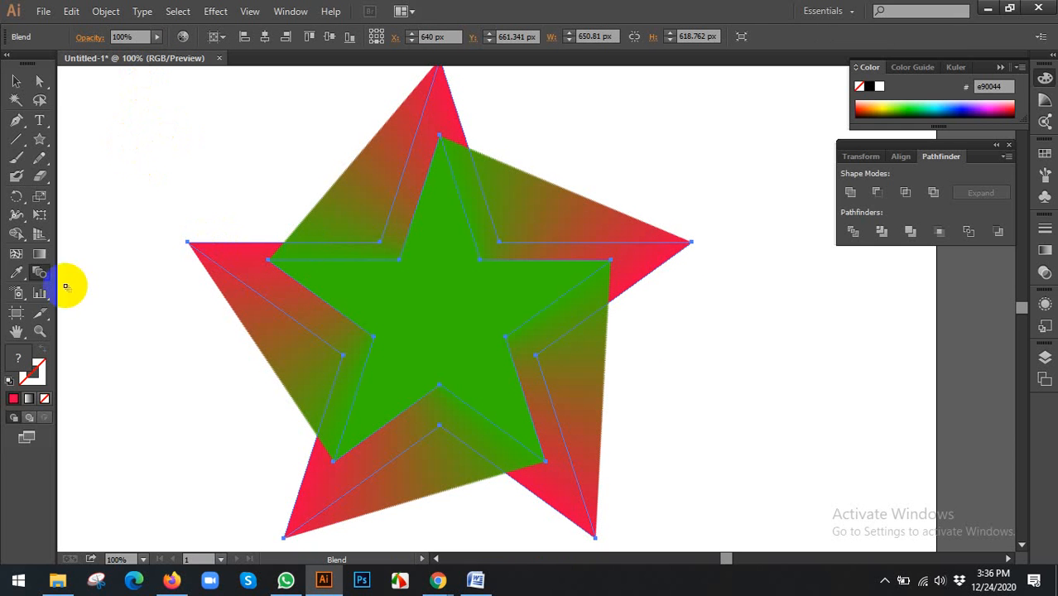
Step: Open the blend options for the star blend and set the spacing to Specified Steps with 3 steps
double_click(40, 273)
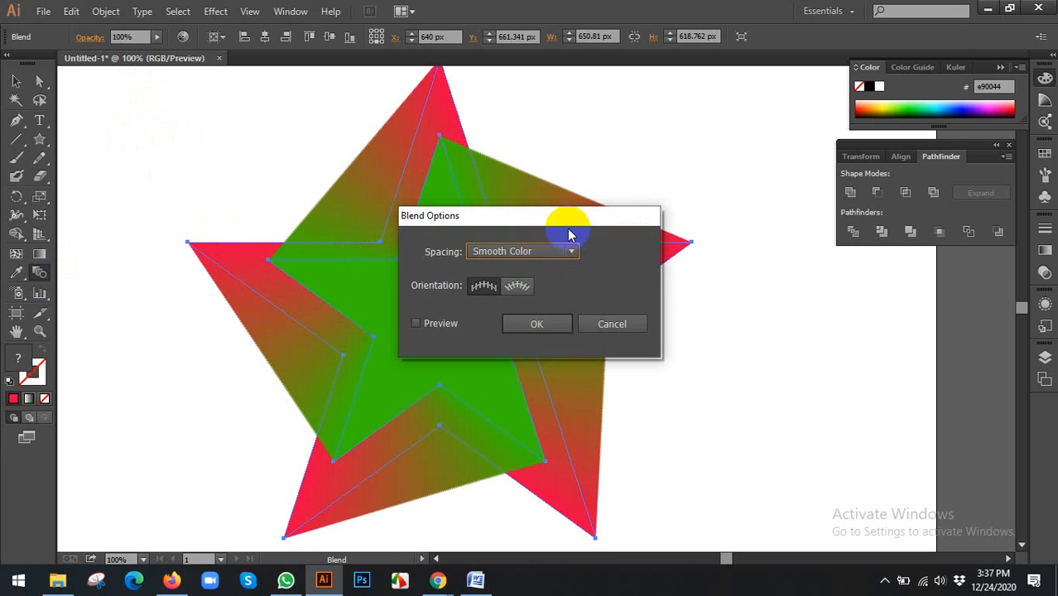
left_click_drag(575, 221, 837, 235)
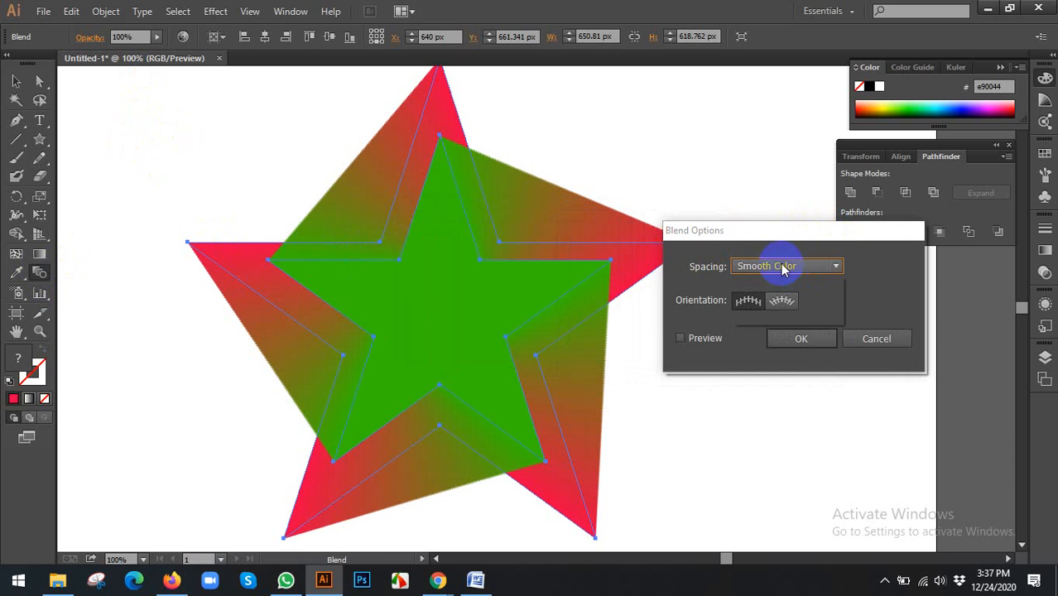
left_click(781, 263)
left_click(779, 283)
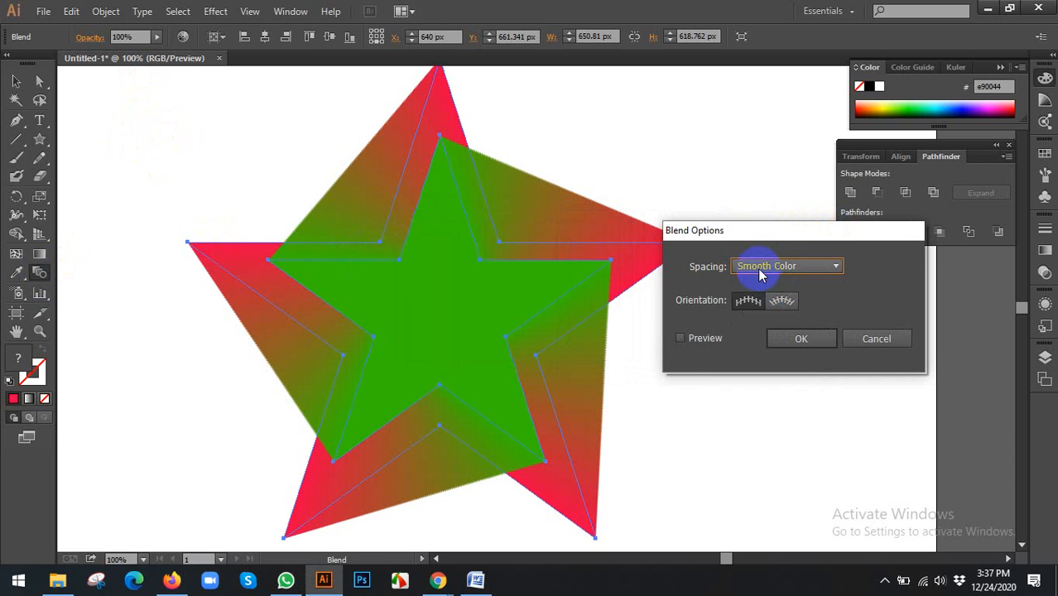
left_click(760, 269)
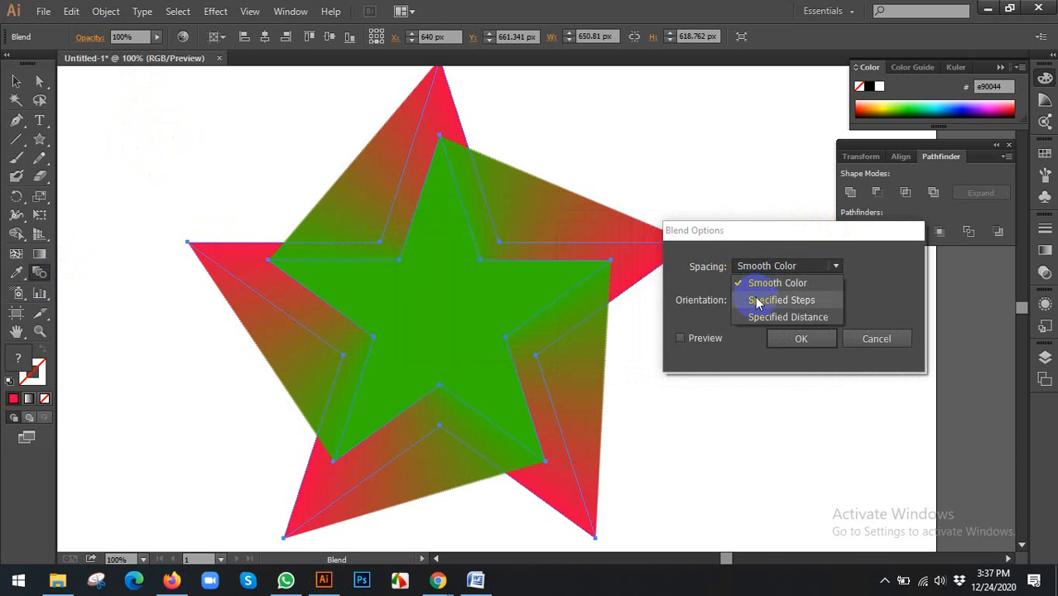
left_click(758, 301)
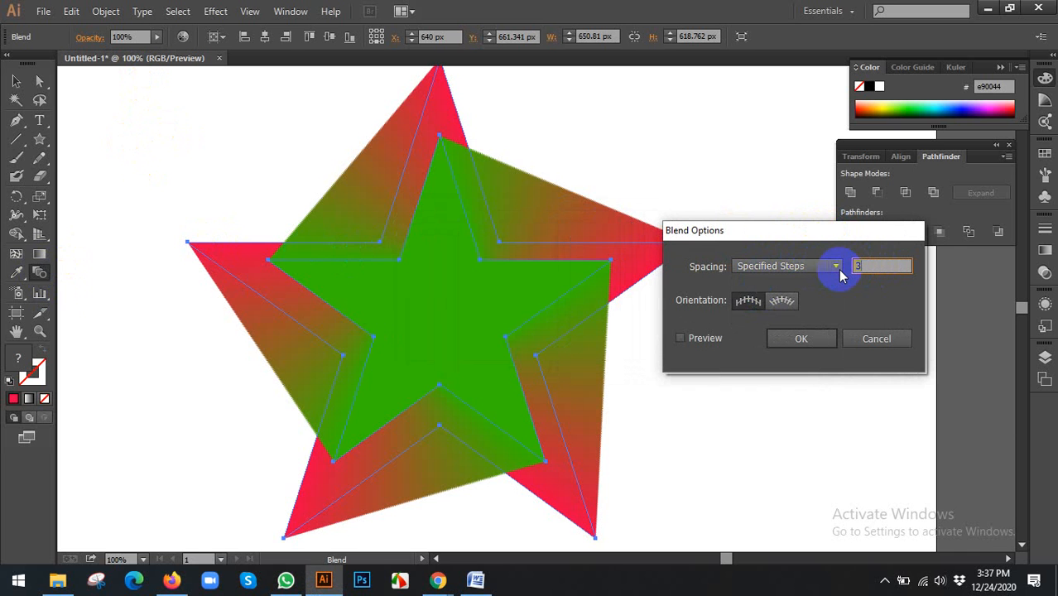
type("3")
left_click(704, 340)
left_click(704, 340)
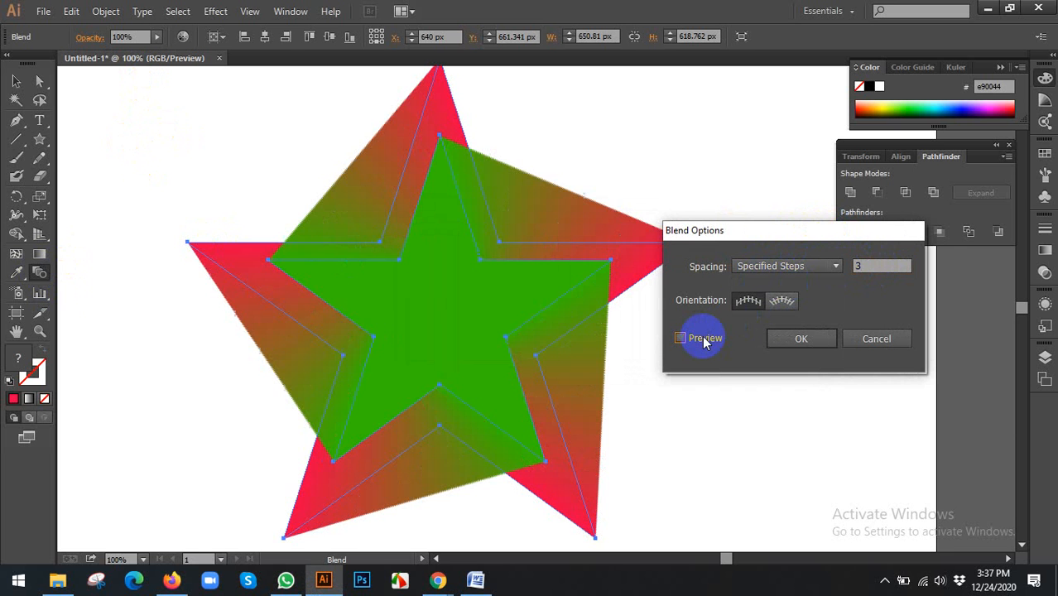
left_click(704, 341)
left_click(704, 341)
Step: Set the number of blend steps to 10 and turn on the preview
double_click(885, 266)
type("1")
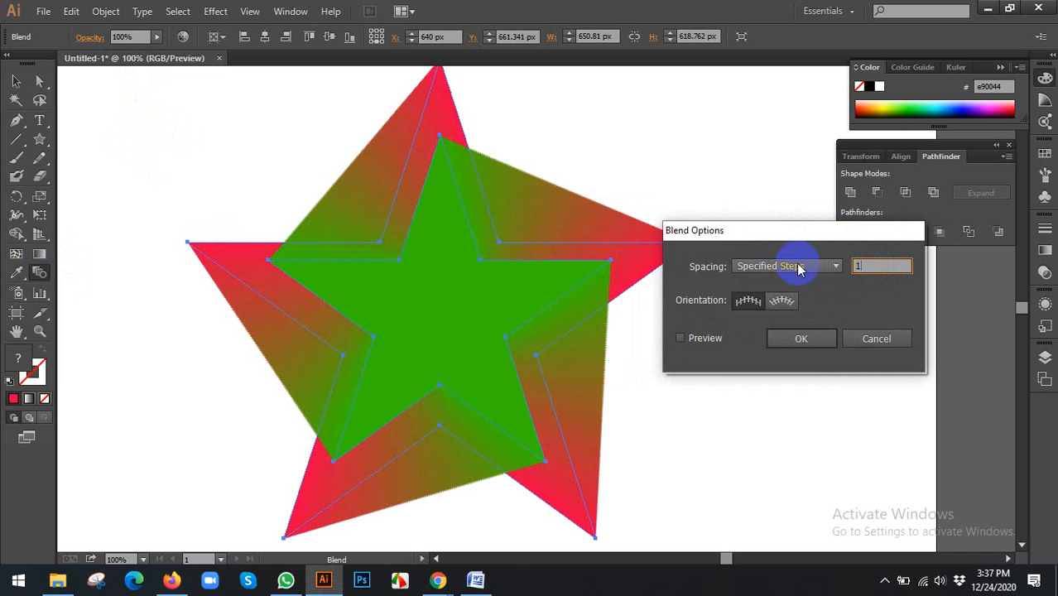
type("0")
left_click(701, 338)
left_click(701, 338)
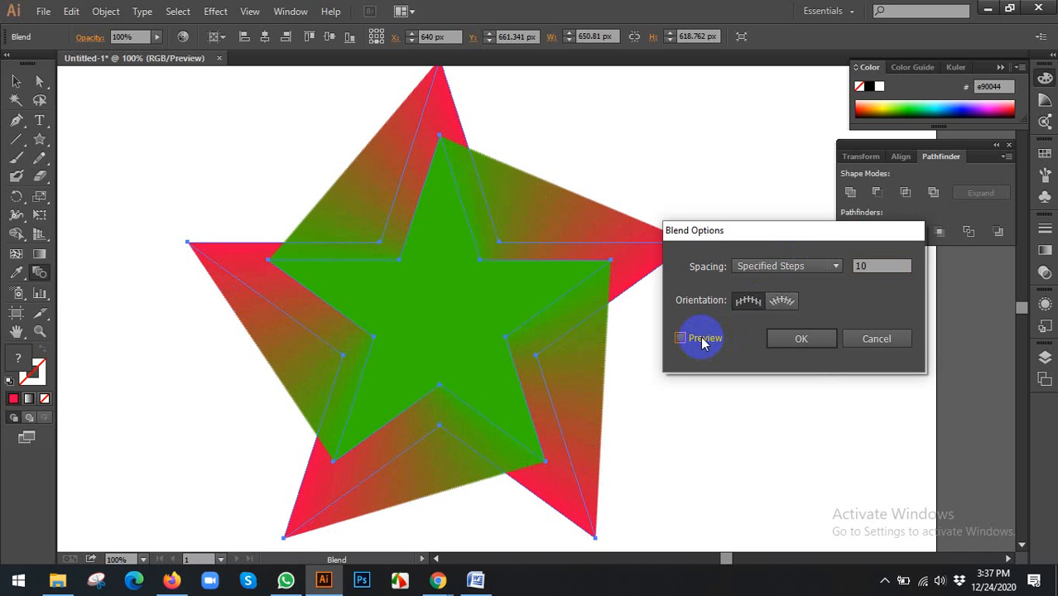
left_click(701, 338)
double_click(866, 266)
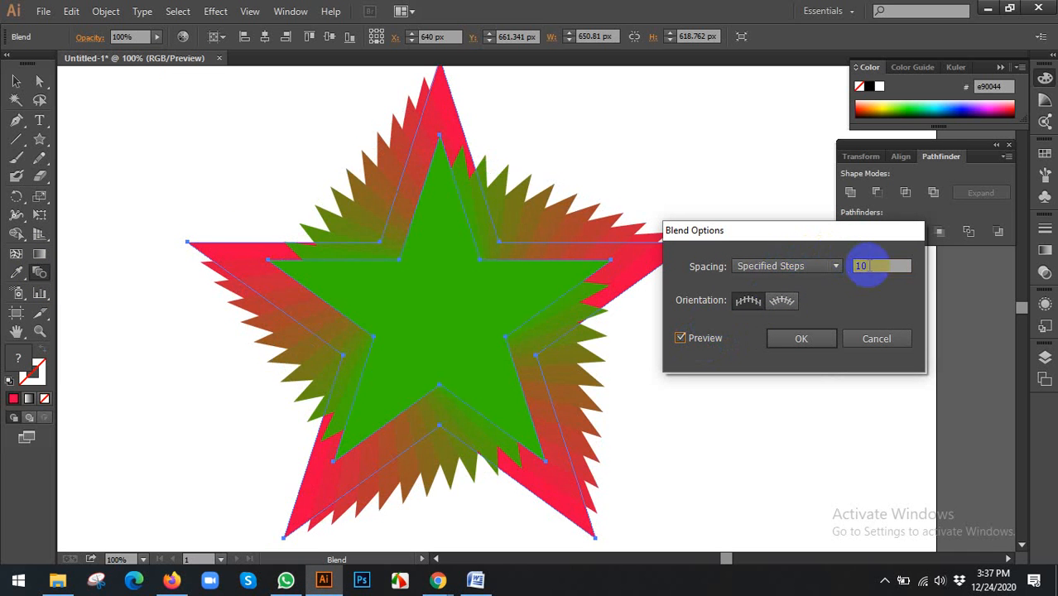
Step: Change the blend spacing to Specified Distance and increase the distance to 13 px
left_click(779, 266)
left_click(766, 322)
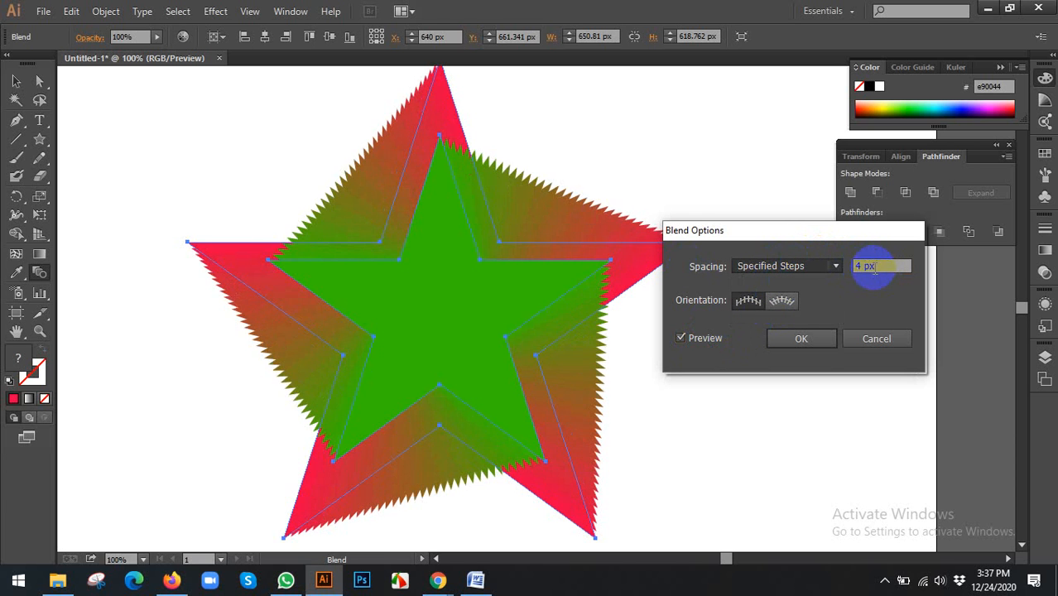
left_click(874, 268)
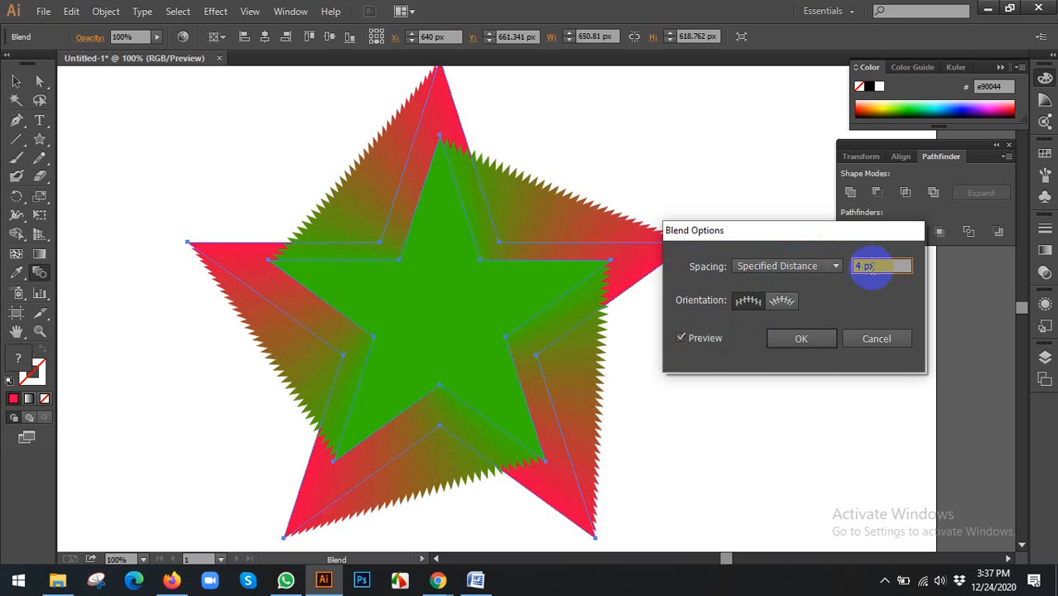
key("Up")
key("Up")
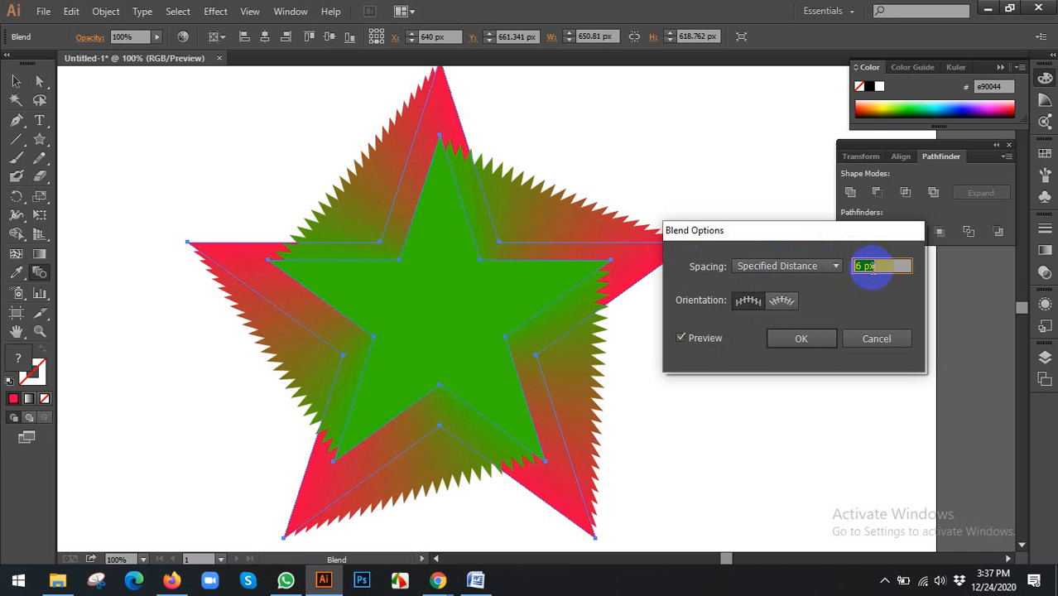
key("Up")
key("Up")
key("Up")
key("Up")
key("Up")
key("Up")
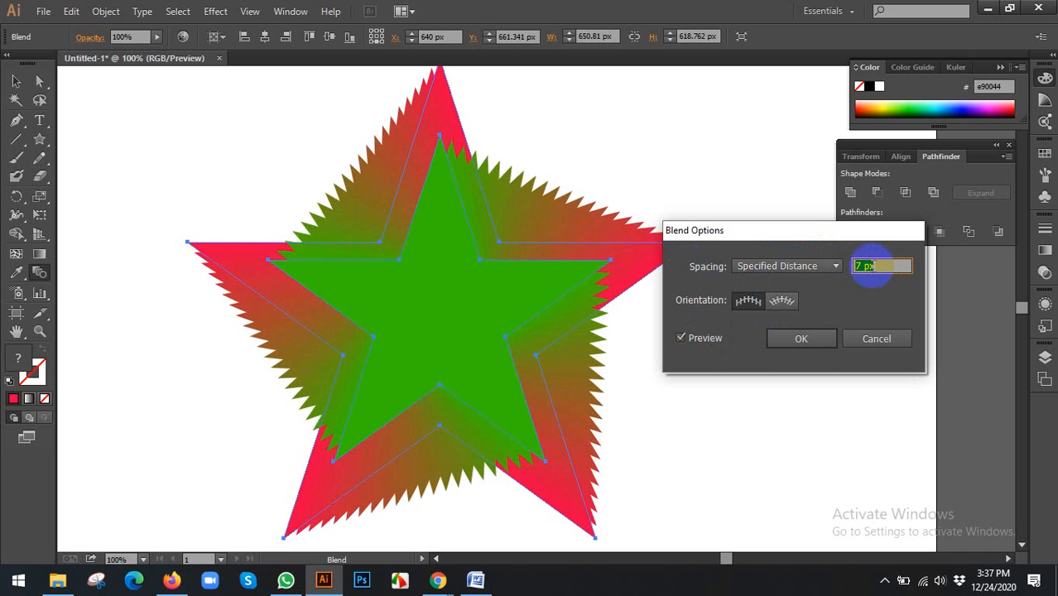
key("Up")
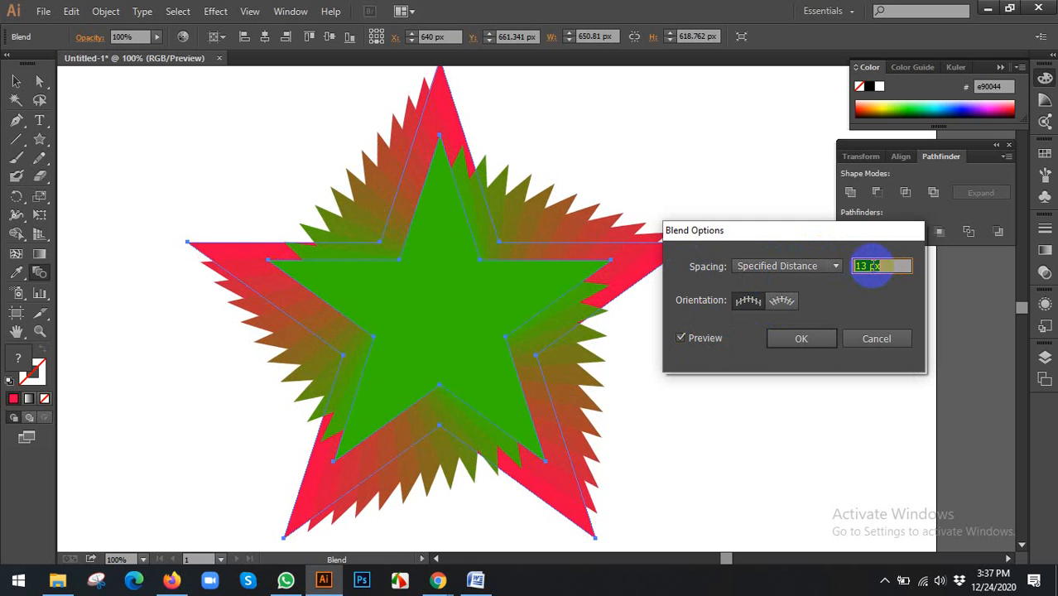
Step: Reduce the specified blend distance to 3 px, and raise it back up to 5 px
key("Down")
key("Down")
key("Down")
key("Down")
key("Down")
key("Down")
key("Down")
key("Down")
key("Down")
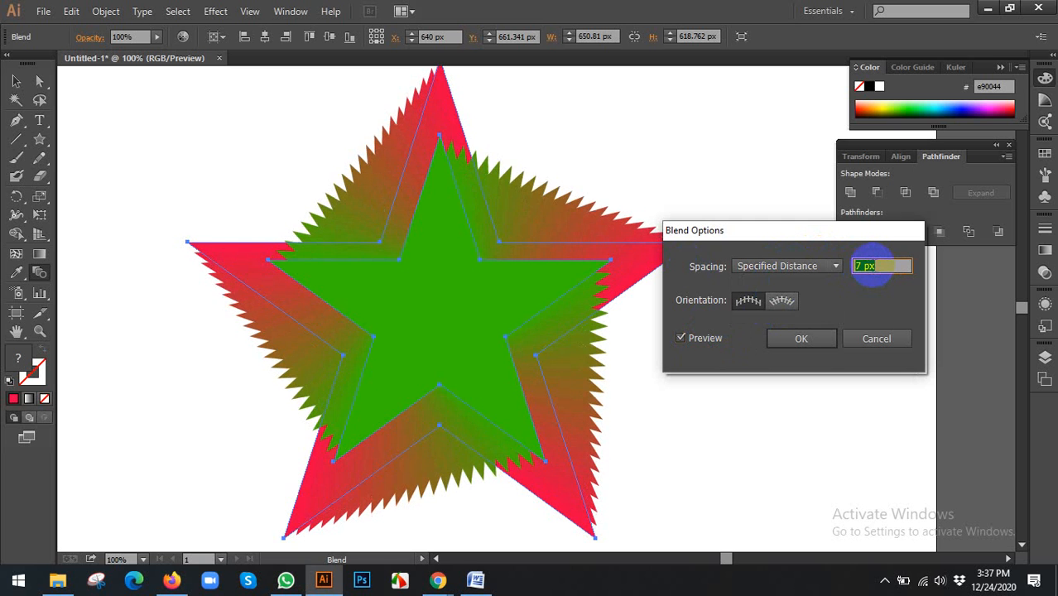
key("Down")
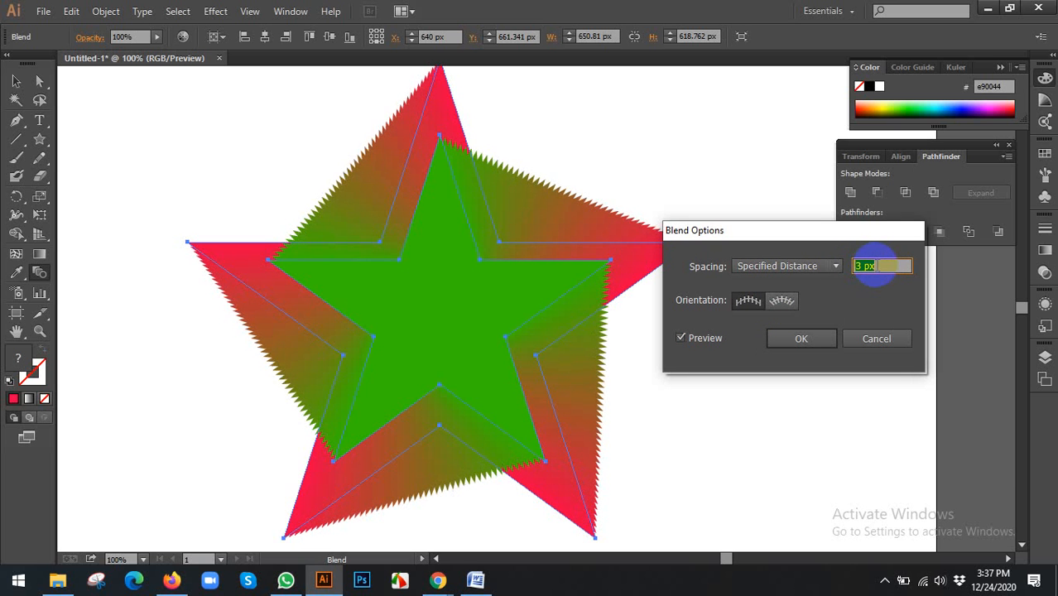
key("Up")
key("Up")
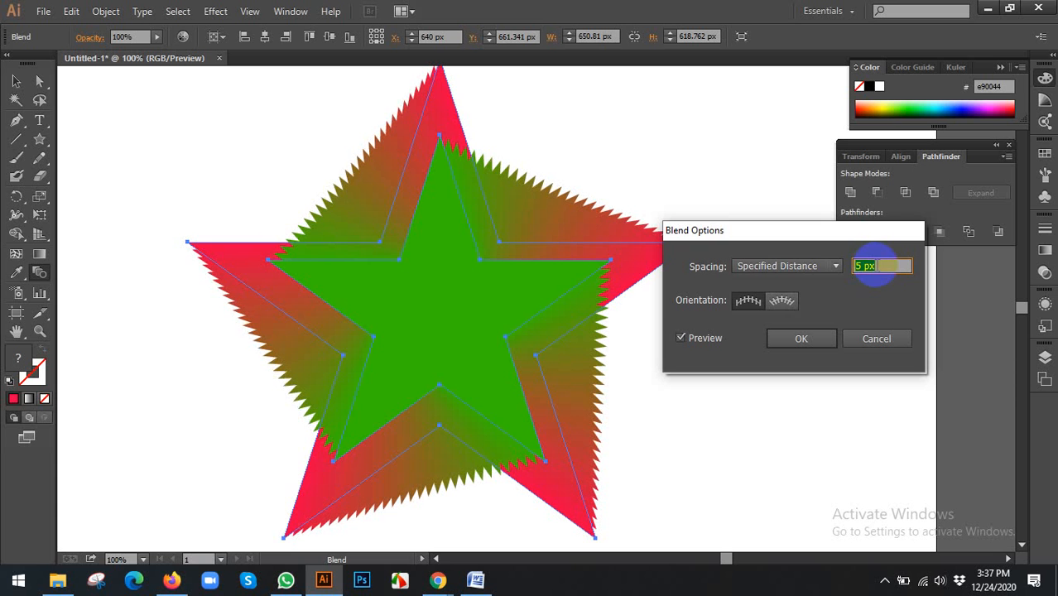
Step: Switch the blend spacing back to Specified Steps and increase the number of steps to 19
left_click(829, 267)
left_click(801, 300)
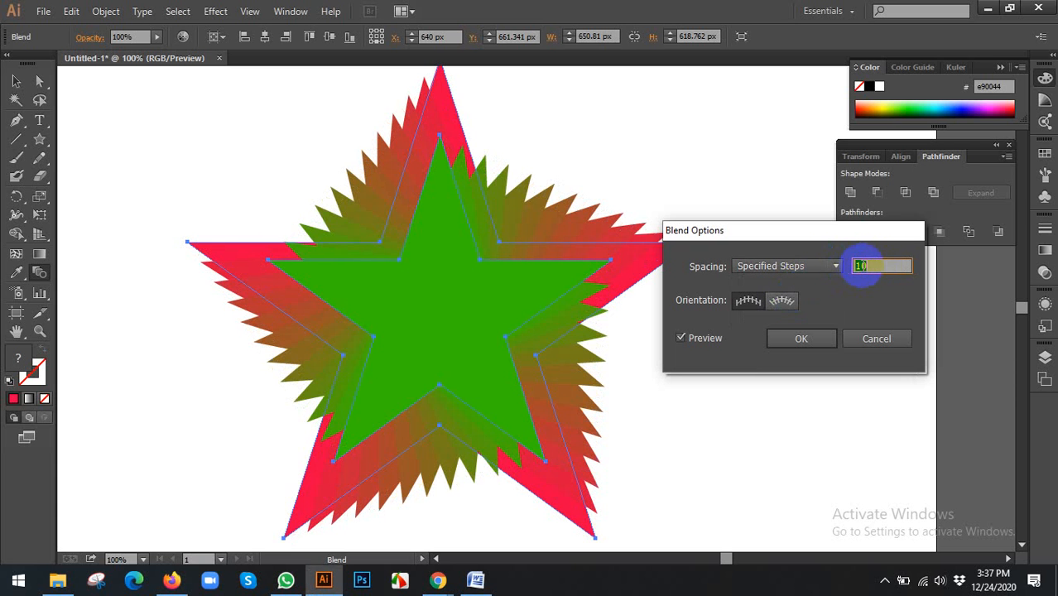
key("Up")
key("Up")
key("Up")
key("Up")
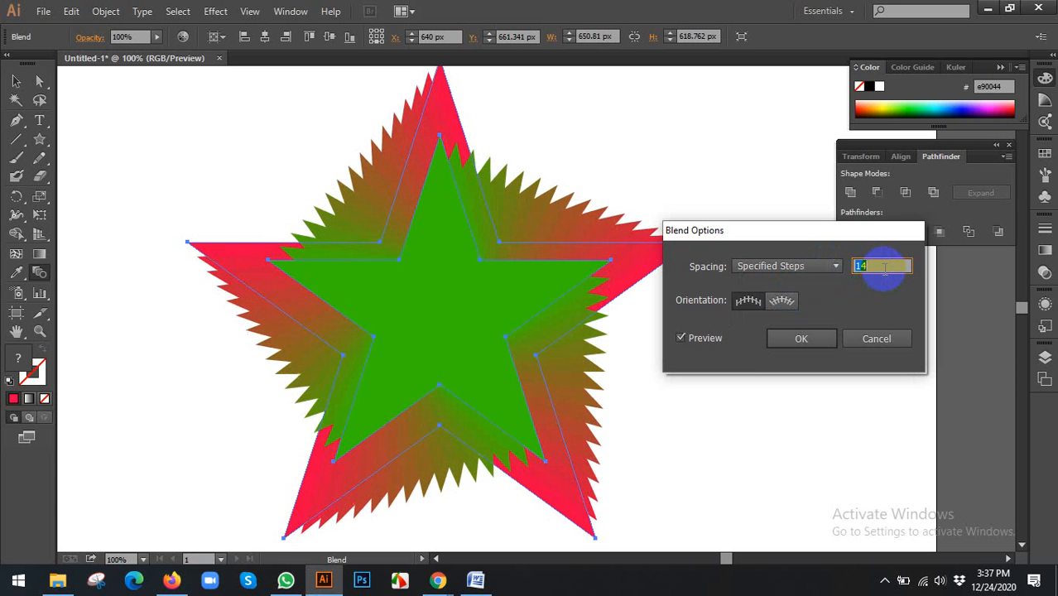
key("Up")
key("Up")
key("Up")
key("Up")
key("Up")
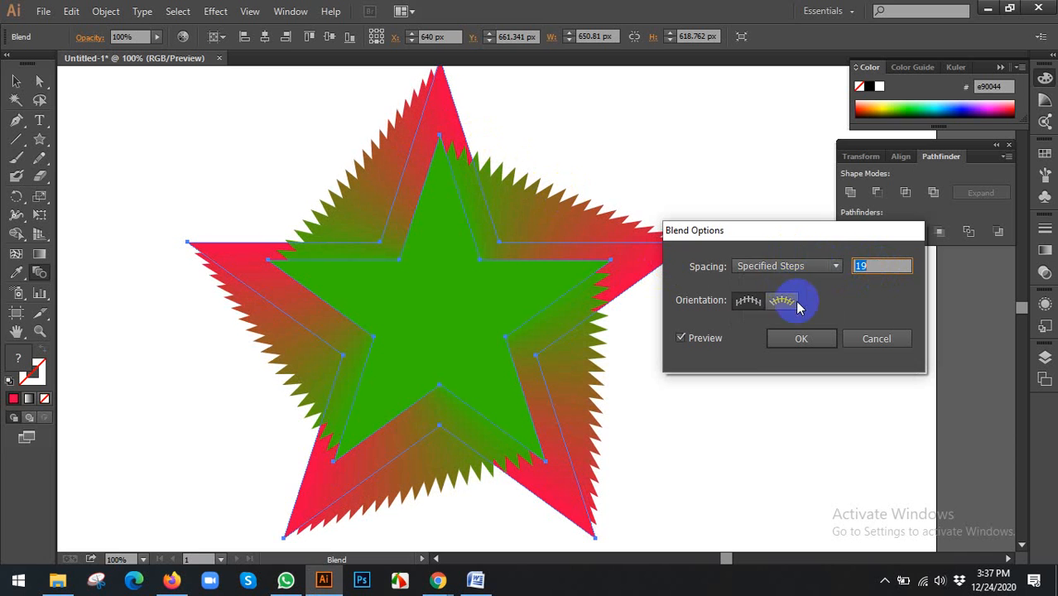
Step: Try Smooth Color blend spacing, return to Specified Steps, increase the step count by one and apply the blend options
left_click(799, 271)
left_click(798, 282)
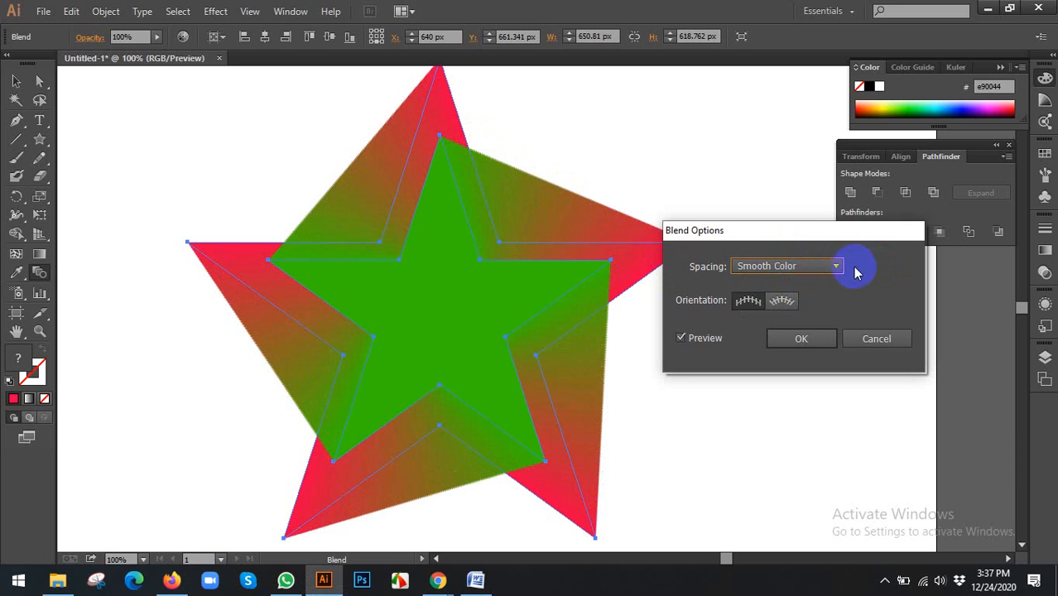
left_click(809, 269)
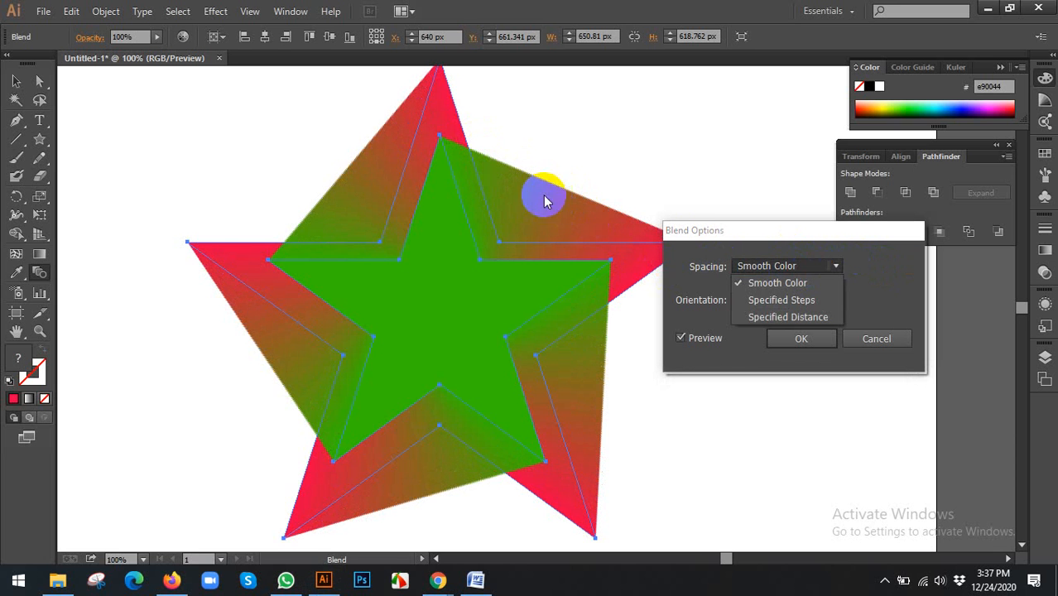
left_click(788, 299)
left_click(878, 267)
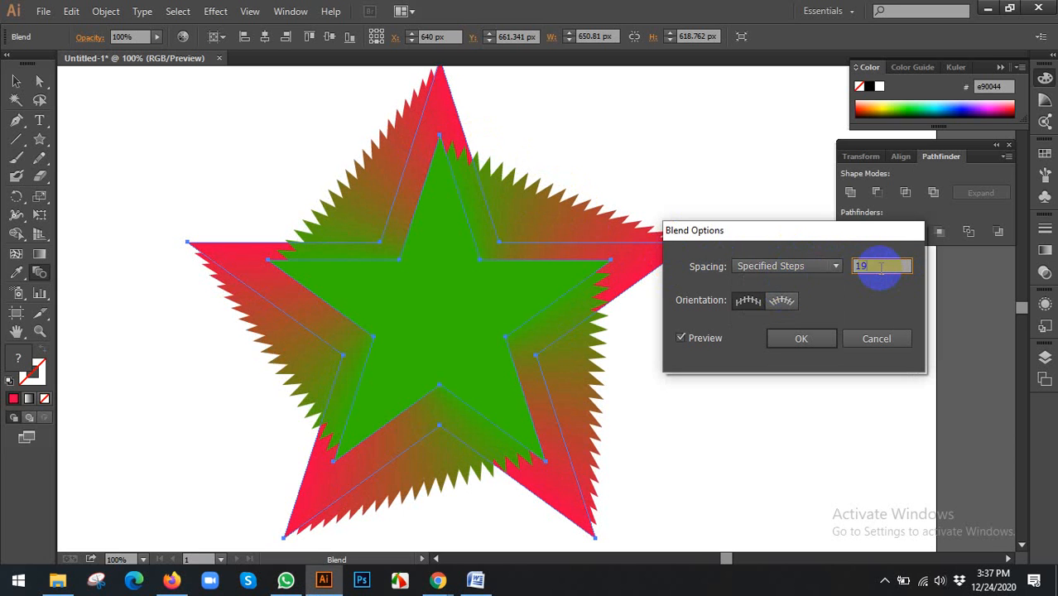
key("Up")
left_click(799, 340)
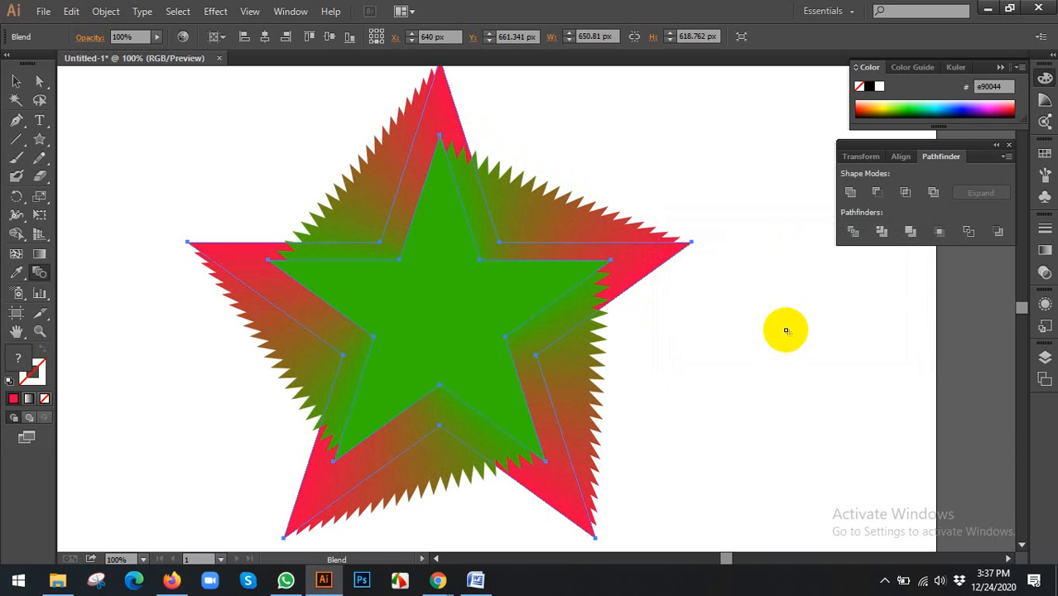
Step: Move the blended star to the right edge of the artboard and deselect it
left_click(19, 82)
left_click(159, 120)
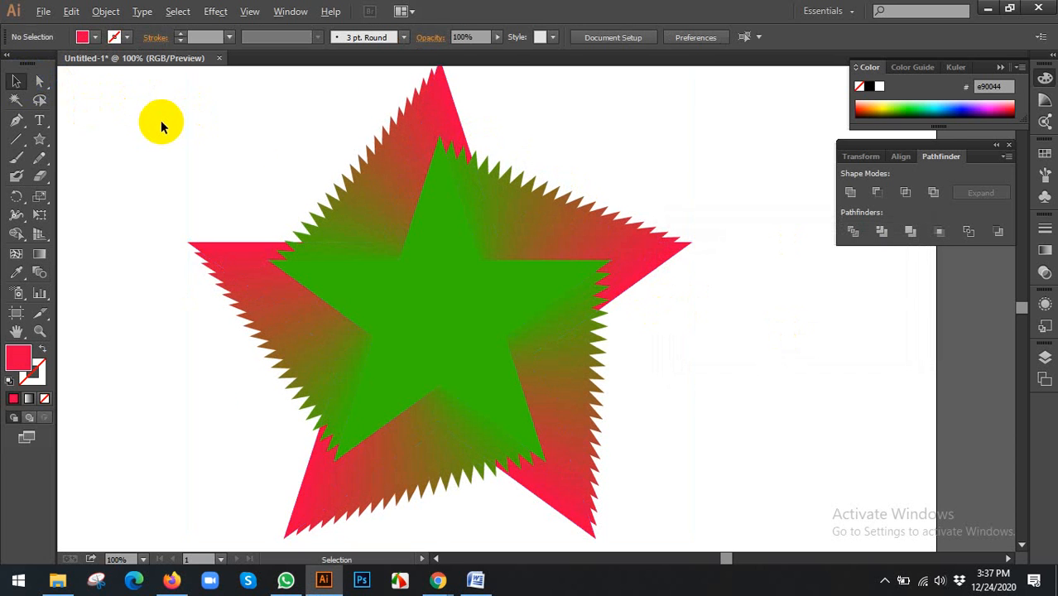
scroll(215, 170, "down", 2)
left_click_drag(485, 225, 718, 286)
left_click_drag(547, 270, 717, 290)
left_click(306, 219)
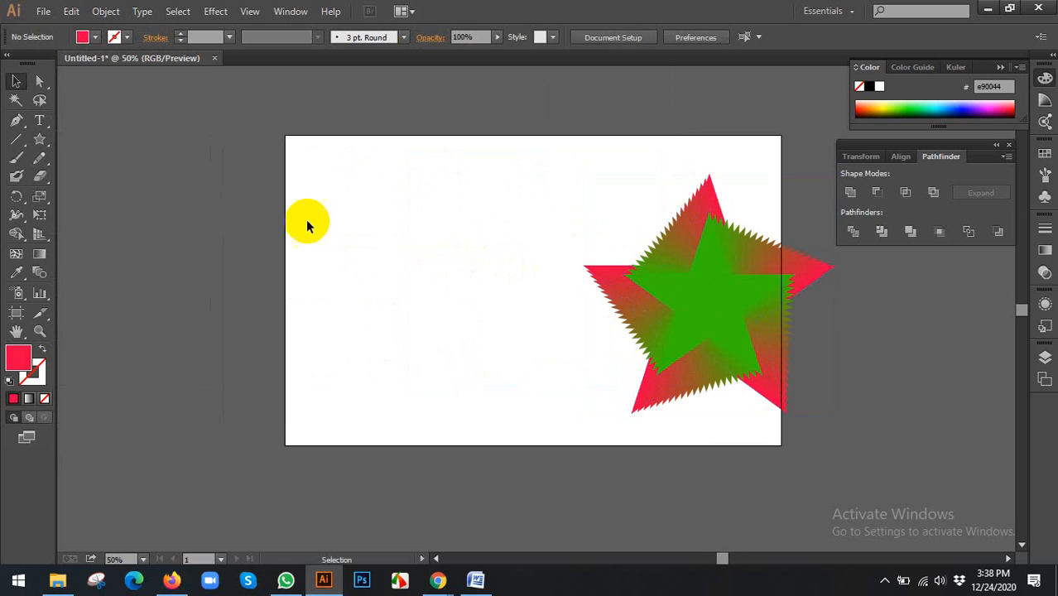
Step: Draw a small red circle with the Ellipse tool and move it to the artboard's upper-left corner
scroll(326, 210, "up", 1)
left_click(39, 139)
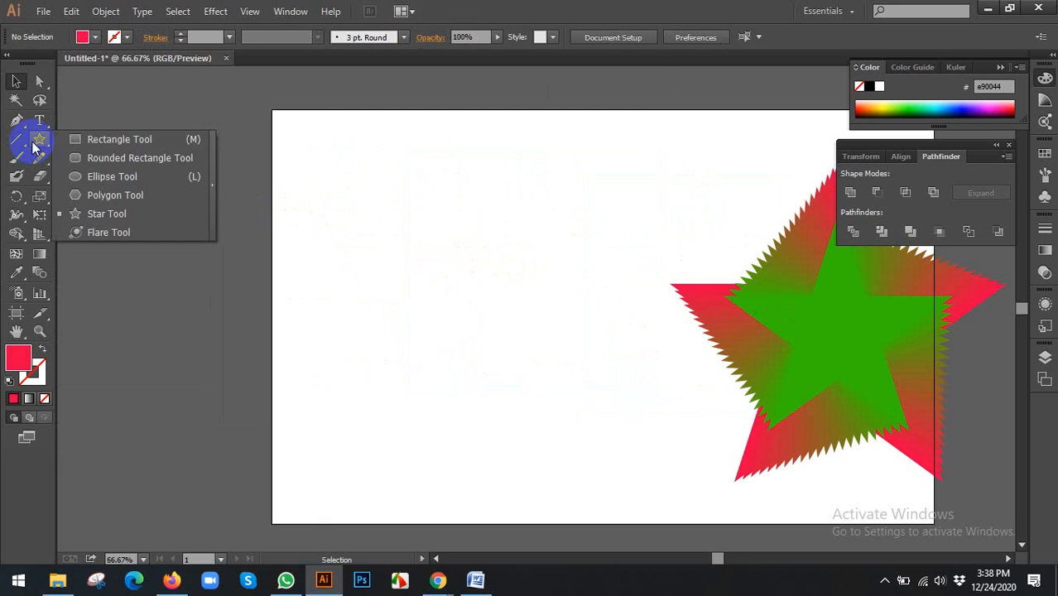
left_click(83, 174)
left_click_drag(328, 155, 406, 232)
left_click(16, 82)
left_click_drag(378, 178, 324, 146)
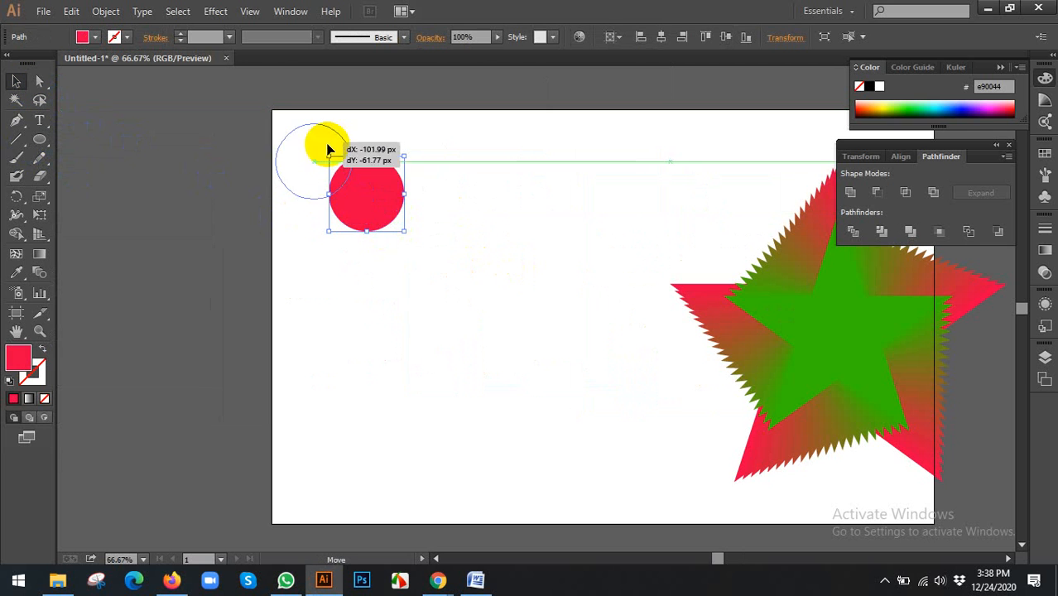
Step: Fill the circle with orange, and place a green-filled copy of it diagonally below and to its right
left_click(866, 109)
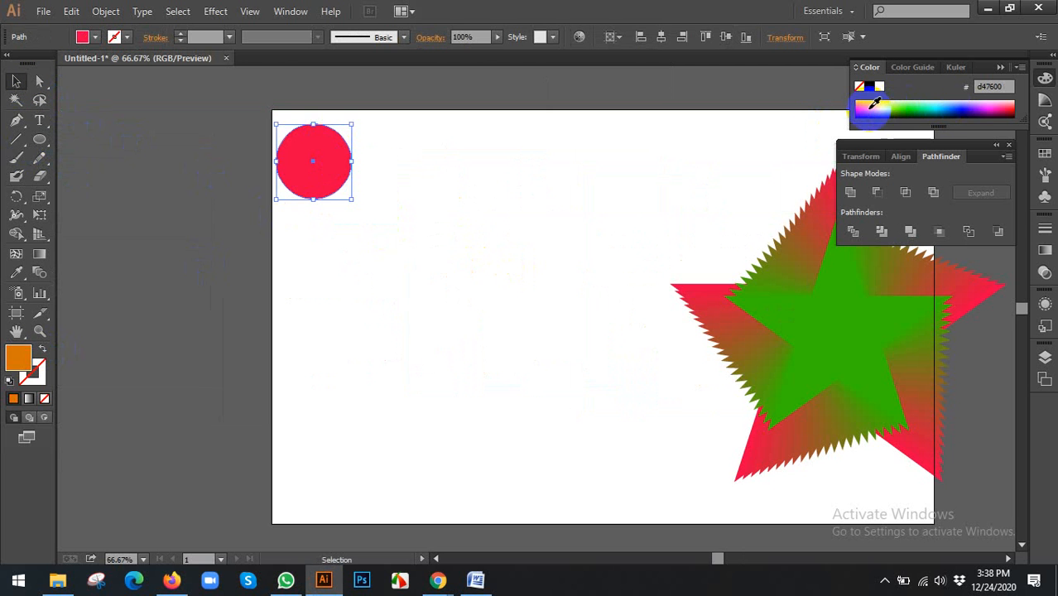
left_click_drag(329, 174, 516, 308)
left_click(917, 106)
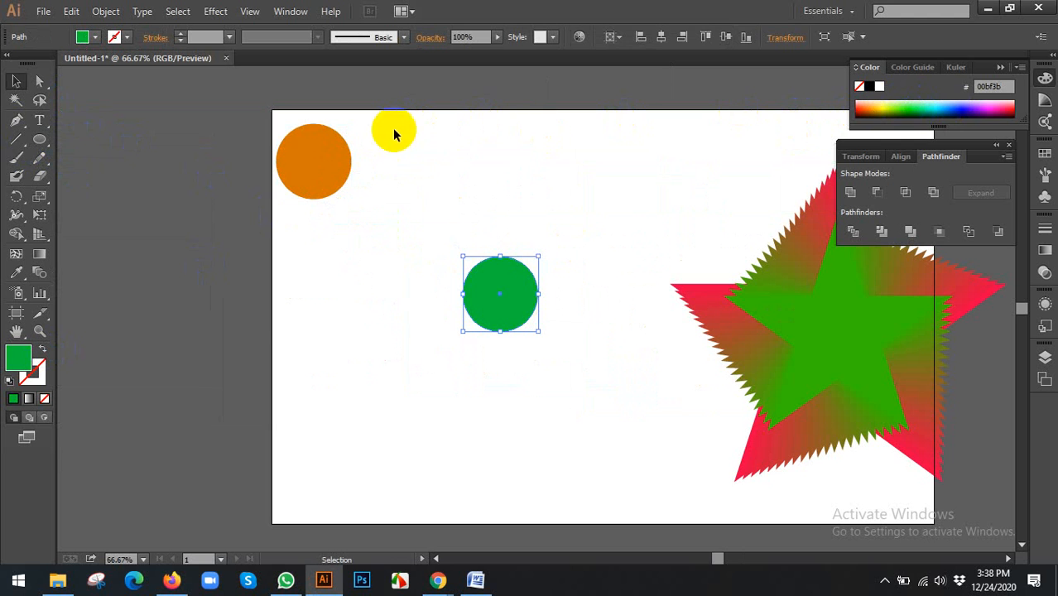
Step: Blend the orange circle into the green circle with the Blend tool, ending at the green circle's top anchor point
left_click_drag(205, 120, 543, 315)
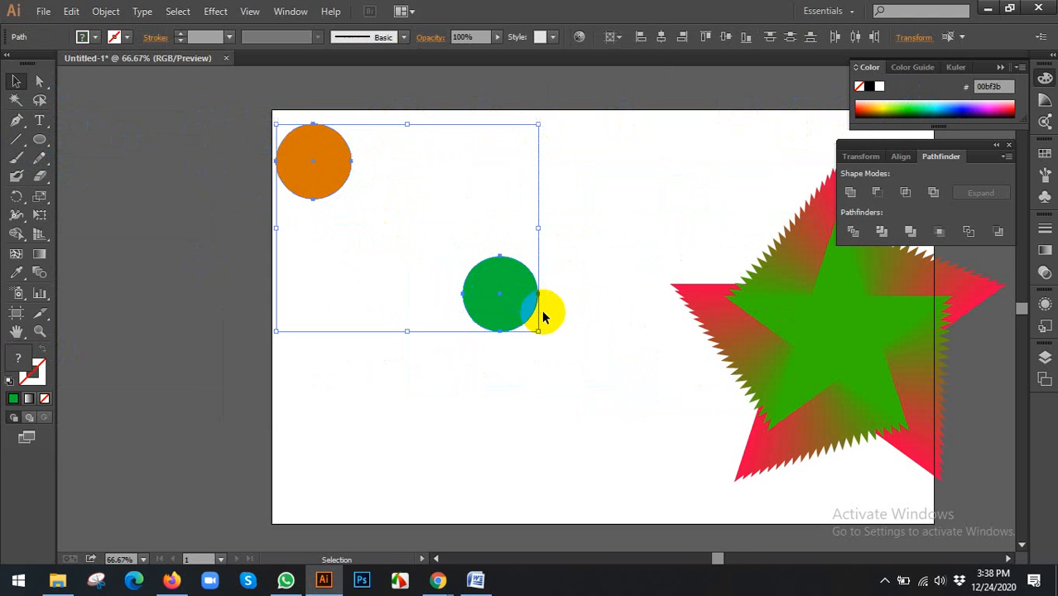
left_click(39, 271)
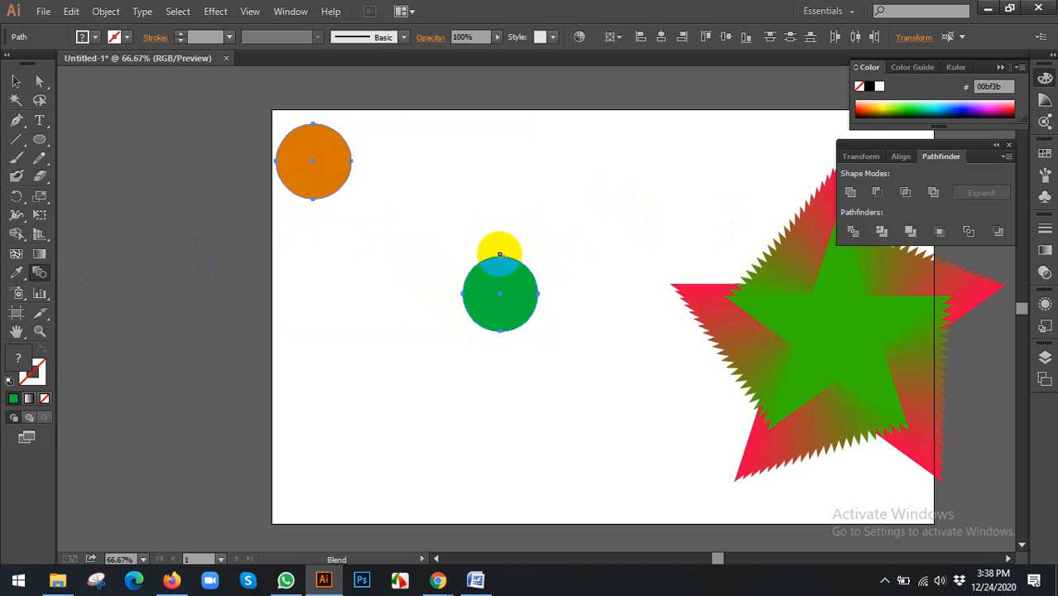
left_click(500, 256)
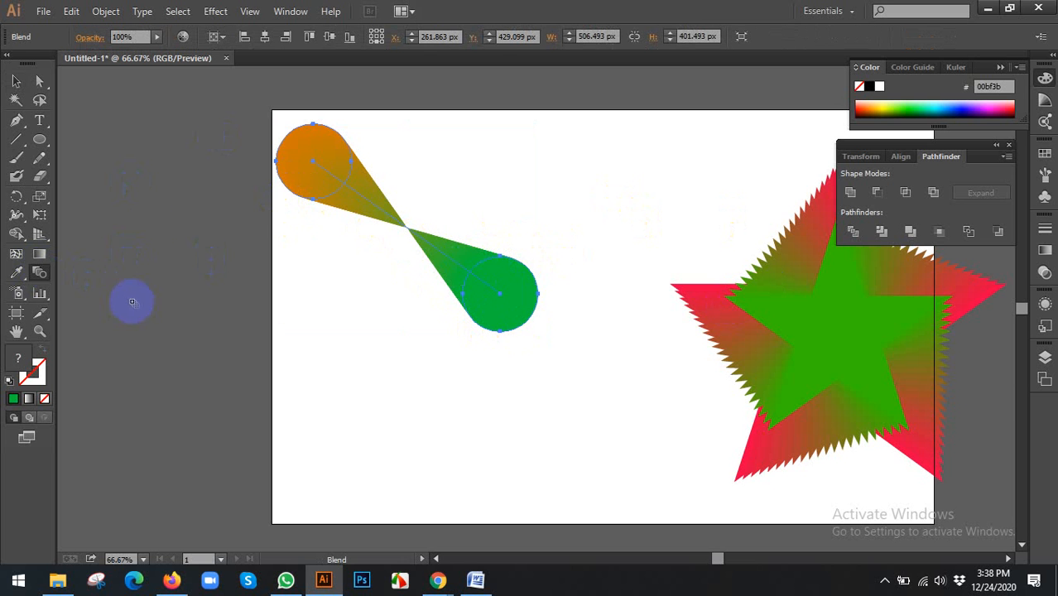
Step: Try Specified Steps spacing with 10 steps on the circle blend, with the preview turned on
double_click(37, 279)
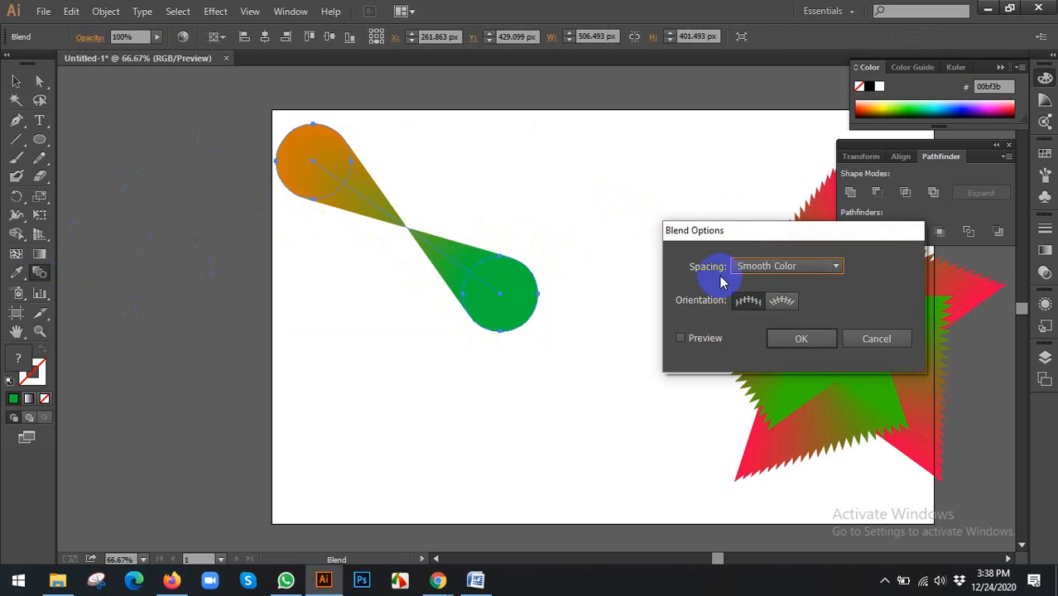
left_click(805, 265)
left_click(796, 296)
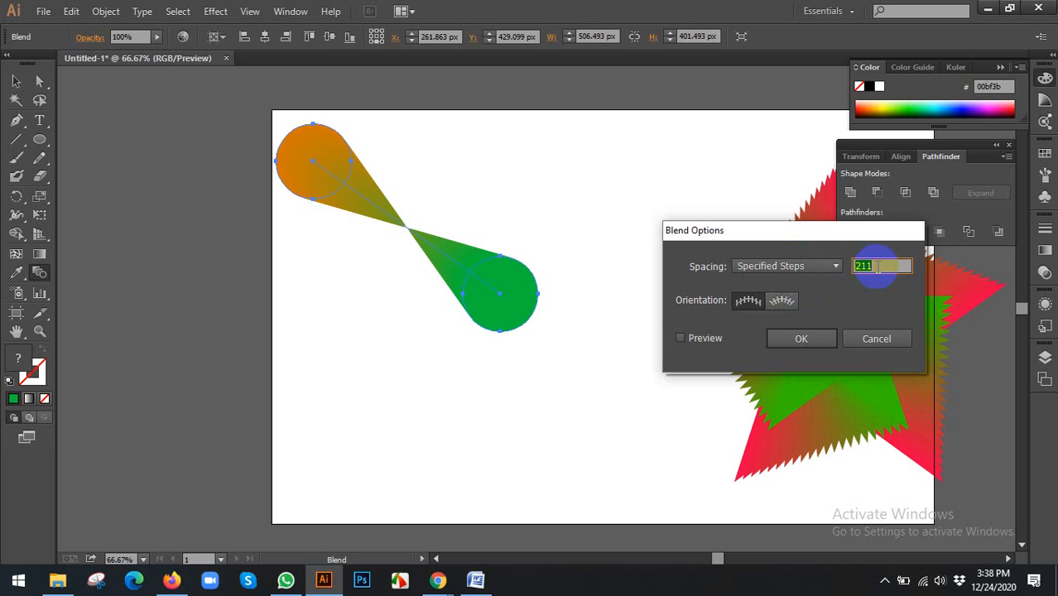
type("0")
left_click(786, 336)
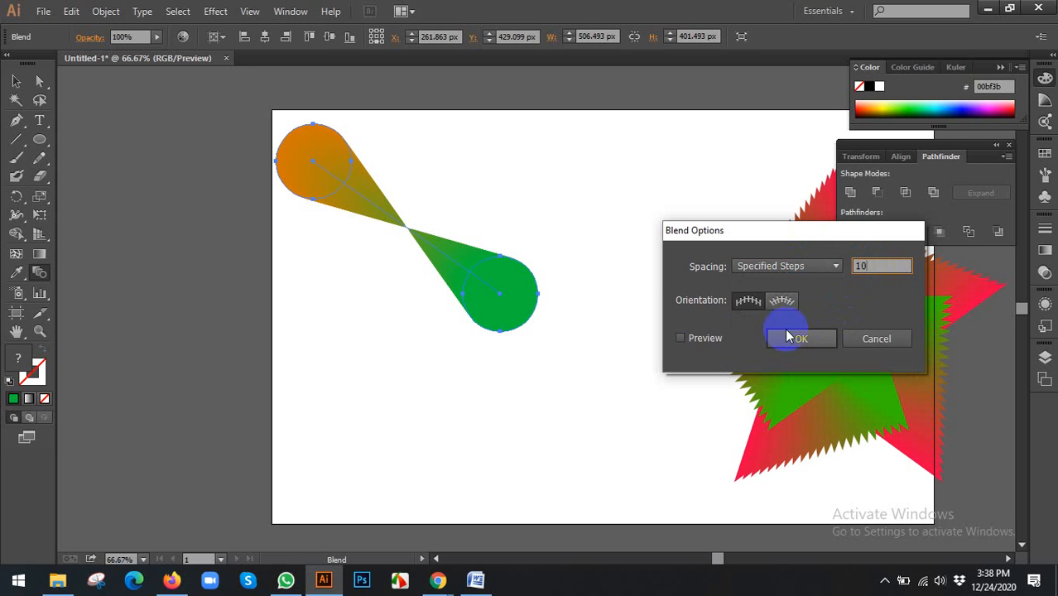
left_click(701, 340)
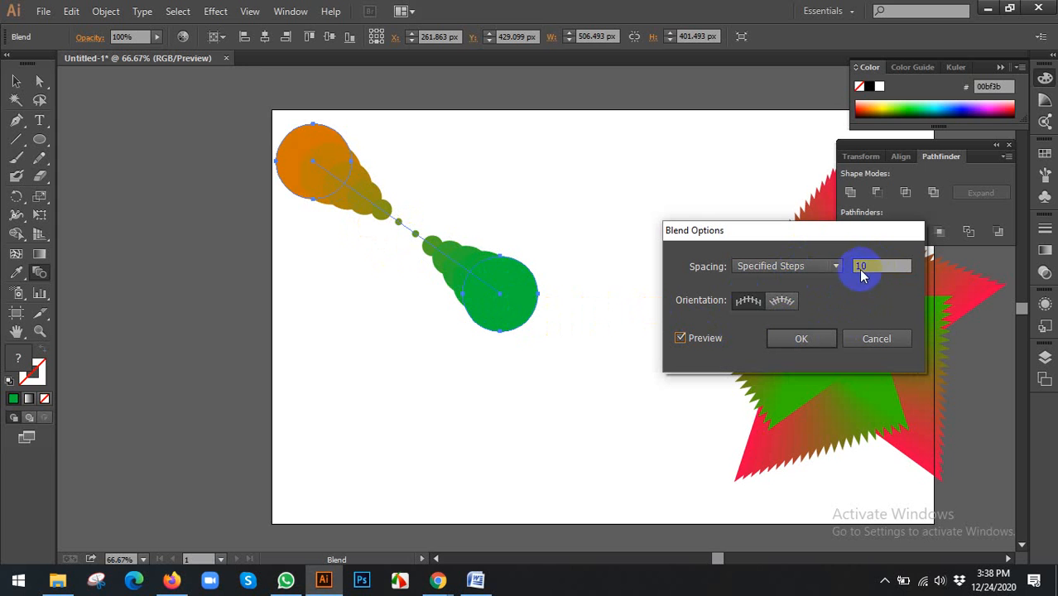
Step: Try different step counts on the circle blend, including 7 and 4, and cancel the blend options
key("Up")
key("Up")
key("Up")
key("Down")
key("Down")
key("Down")
key("Down")
key("Down")
key("Down")
key("Down")
key("Down")
key("Down")
key("Down")
key("Down")
key("Down")
key("Down")
key("Down")
key("Down")
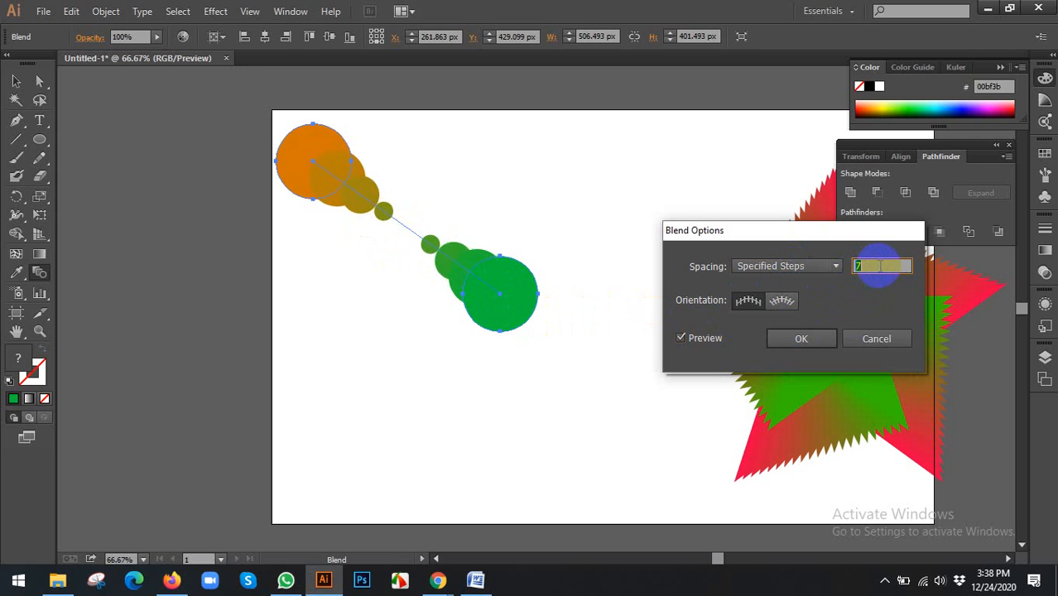
key("Up")
key("Up")
key("Up")
key("Up")
key("Up")
key("Up")
key("Up")
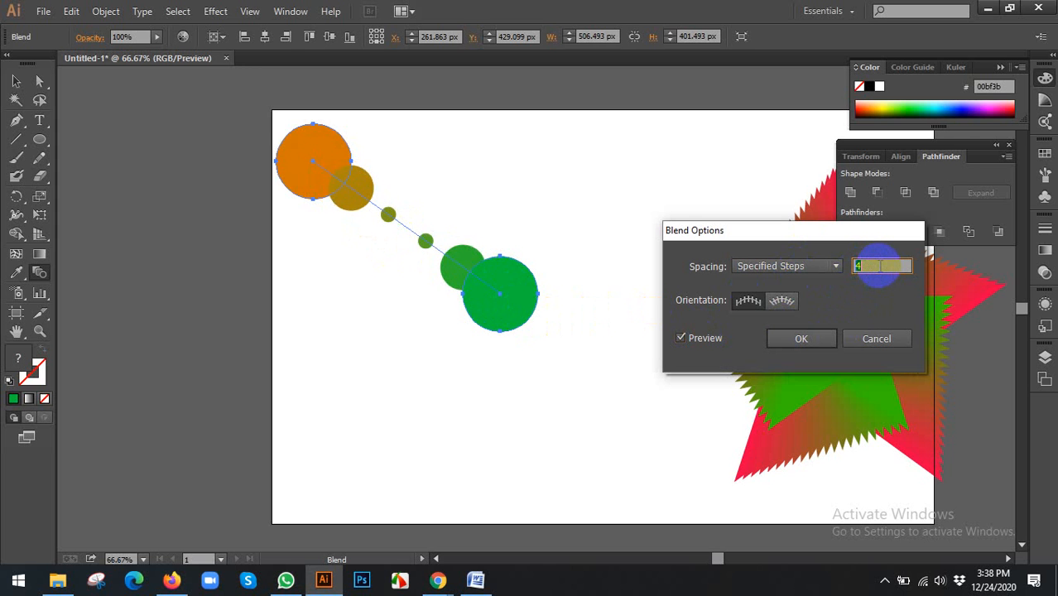
left_click(878, 338)
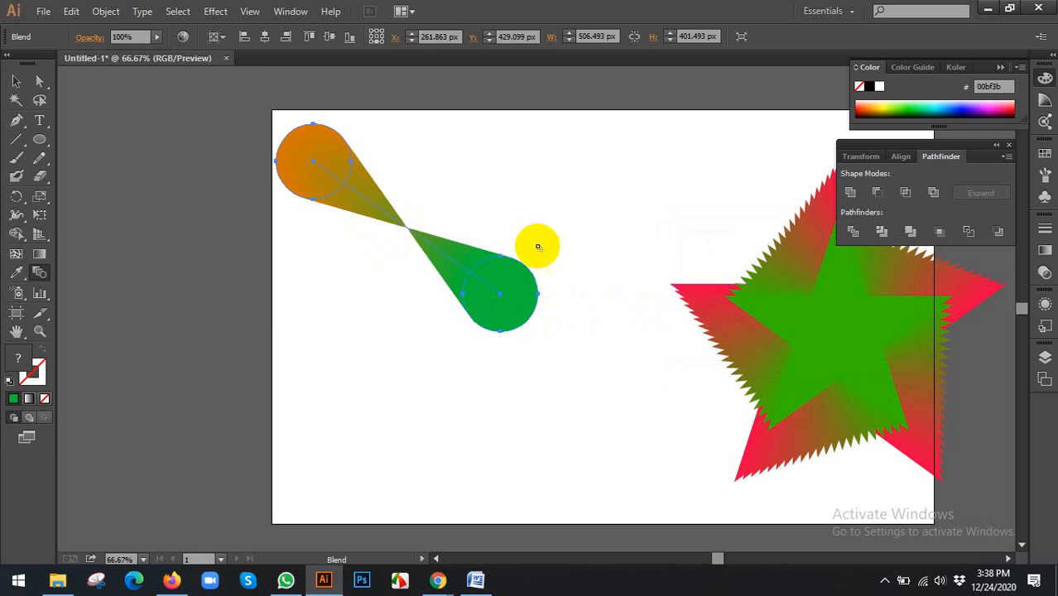
Step: Move the blended circles down to the artboard's lower-left corner, partly off the artboard, and deselect them
left_click(15, 81)
left_click(364, 180)
left_click_drag(363, 179, 212, 411)
left_click(338, 289)
left_click_drag(230, 220, 187, 215)
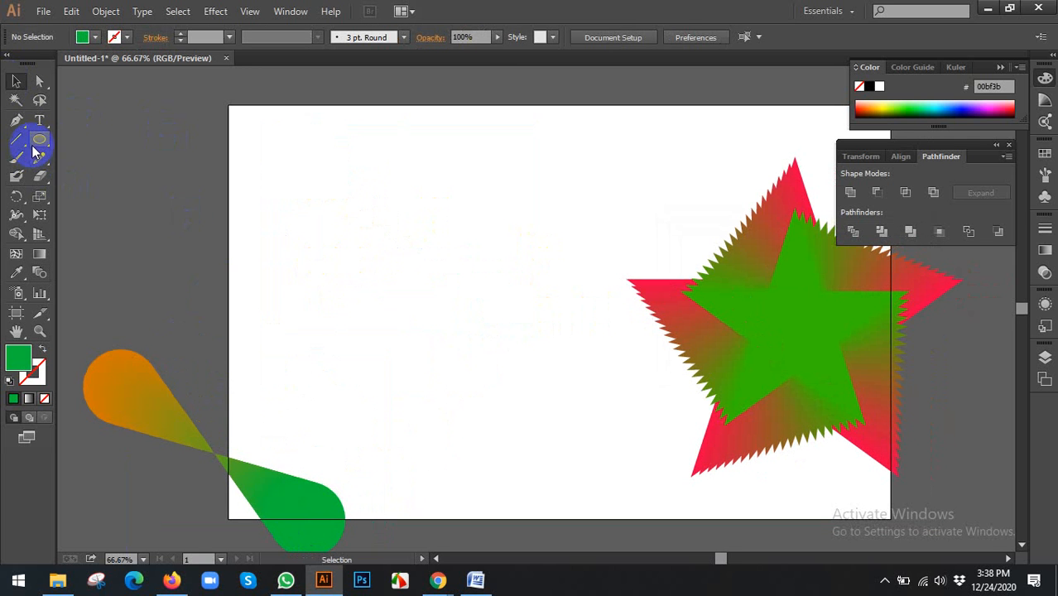
Step: Draw a green star with 11 points in the upper middle of the artboard
left_click_drag(39, 139, 93, 217)
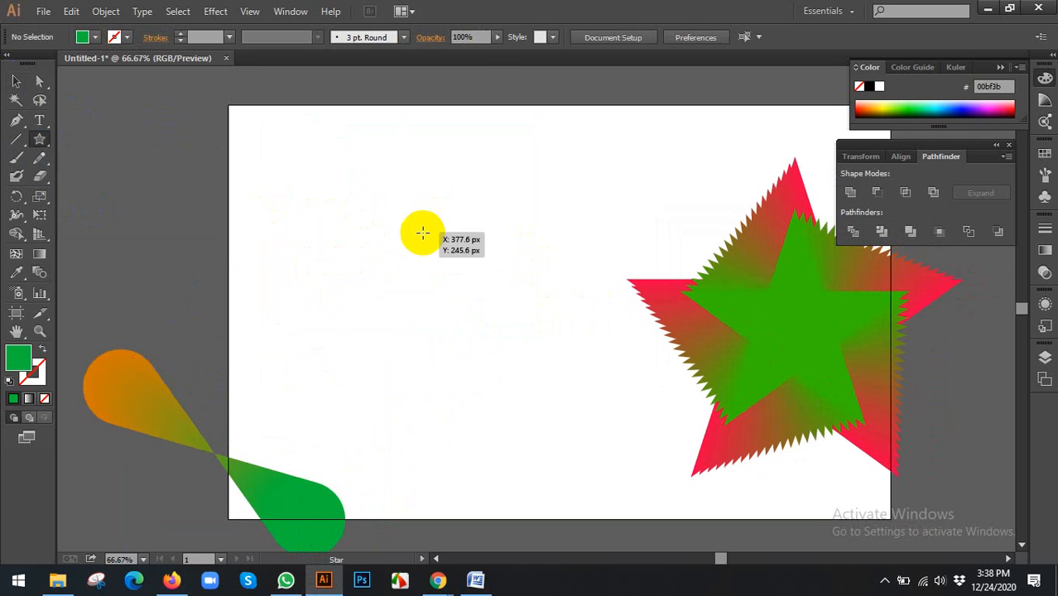
left_click_drag(417, 236, 472, 285)
key("Up")
key("Up")
key("Up")
key("Up")
key("Up")
key("Up")
Step: Move the 11-point star to the artboard's upper-left corner and deselect it
left_click(16, 80)
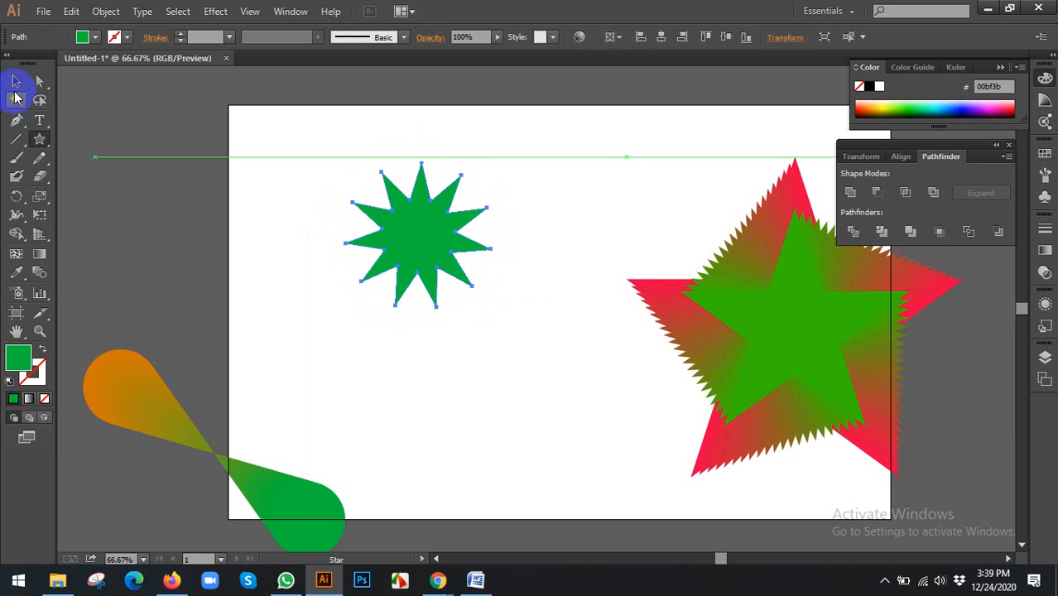
left_click_drag(428, 216, 352, 187)
left_click(484, 220)
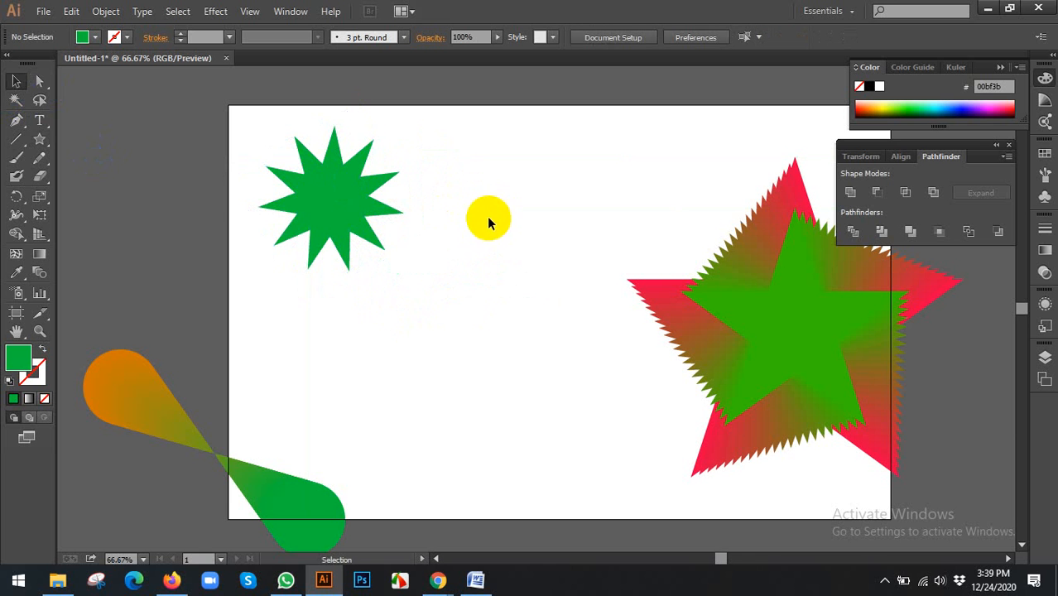
Step: Draw a circle diagonally below and to the right of the 11-point star, and fill it with light blue
left_click(40, 139)
left_click(95, 176)
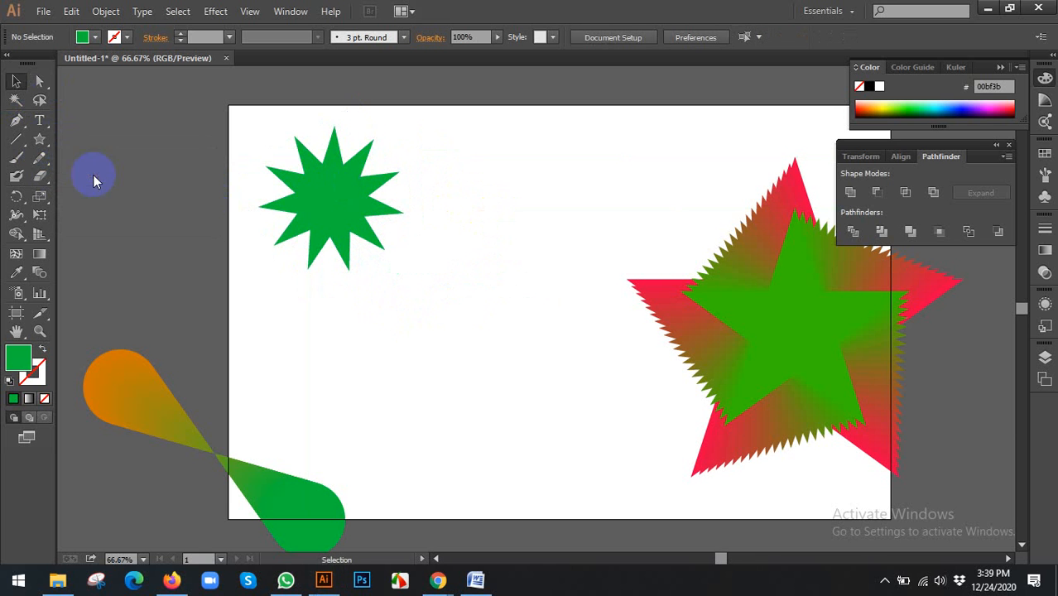
left_click_drag(477, 313, 582, 416)
left_click(15, 81)
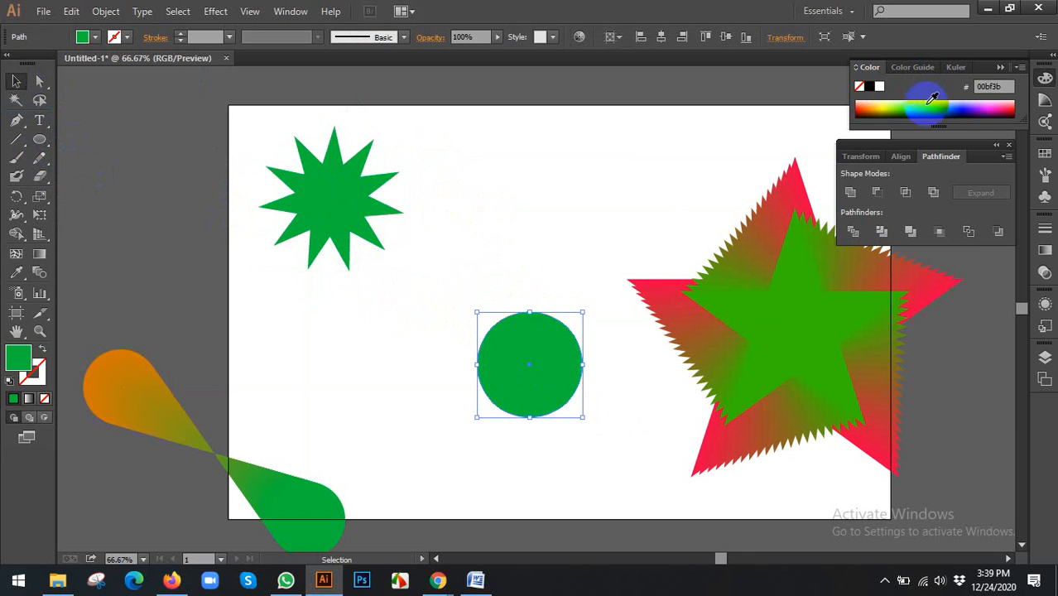
left_click(940, 100)
Step: Blend the 11-point star into the blue circle, from the star's upper-right tip to the circle's left anchor point
left_click(16, 80)
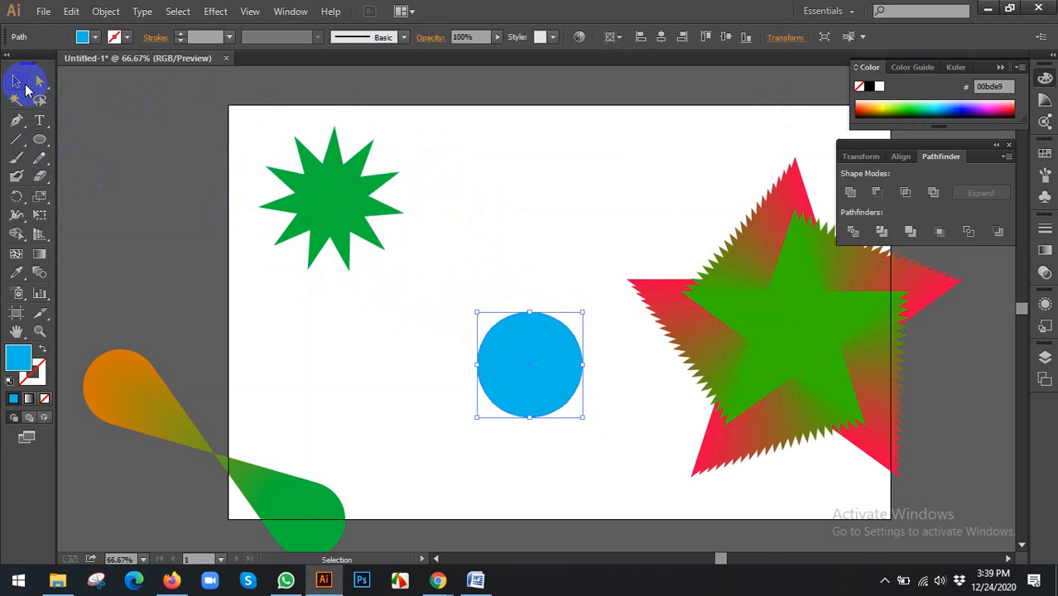
left_click_drag(269, 131, 551, 397)
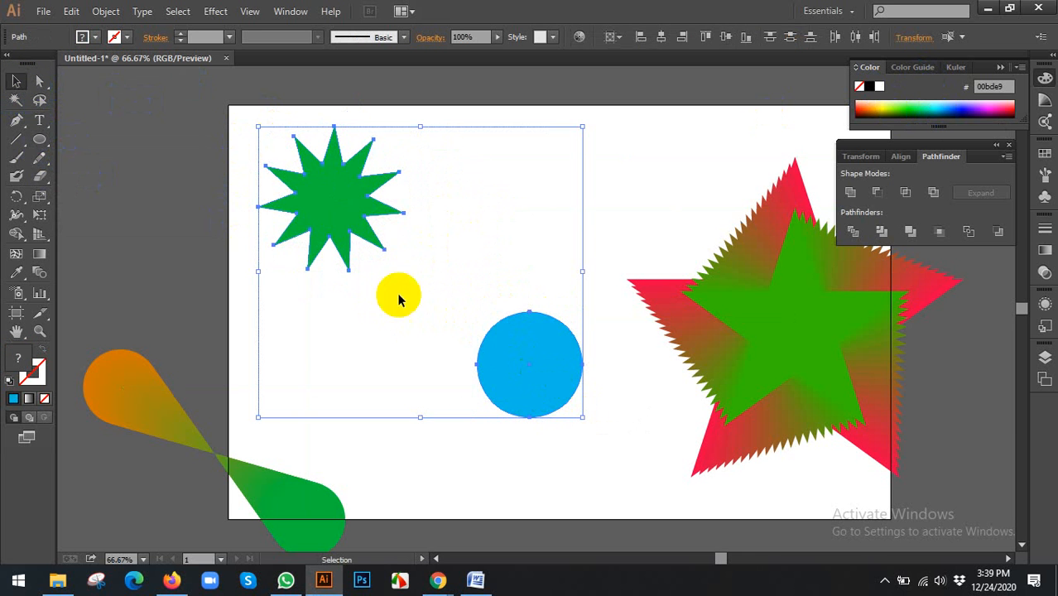
left_click(39, 272)
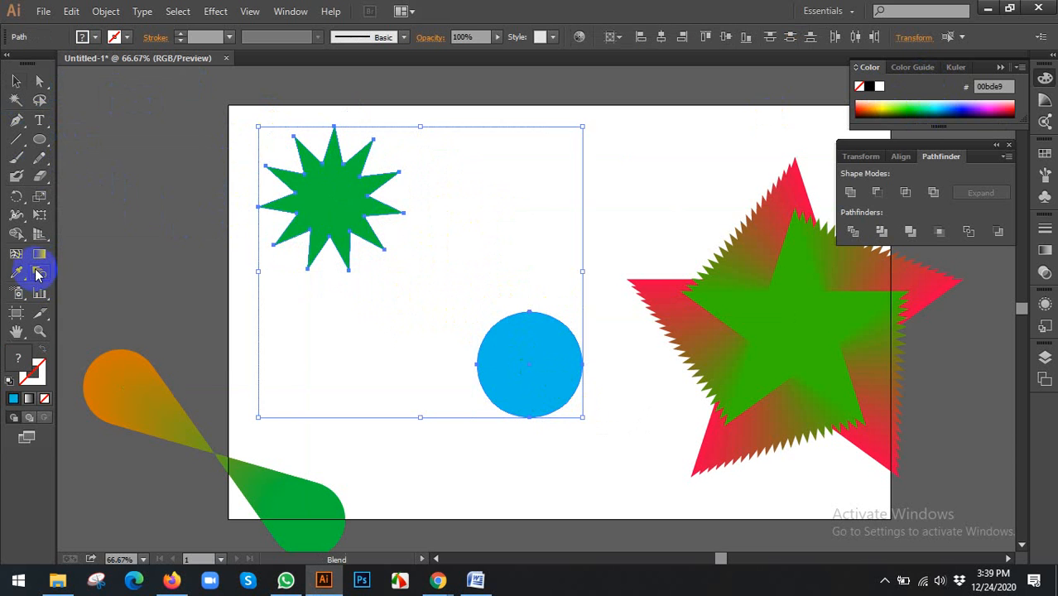
left_click(395, 169)
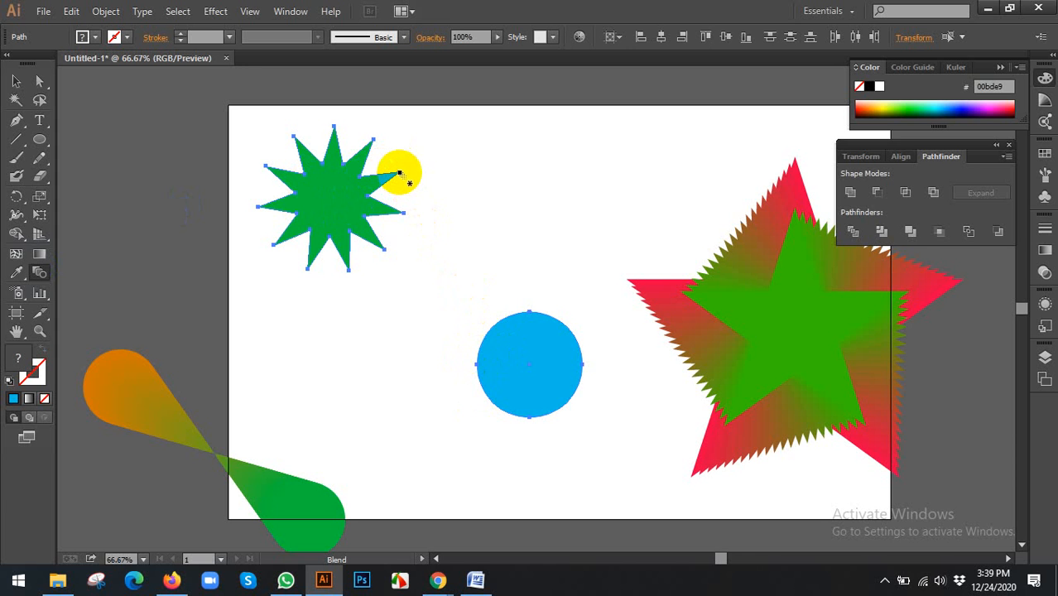
left_click_drag(400, 175, 451, 370)
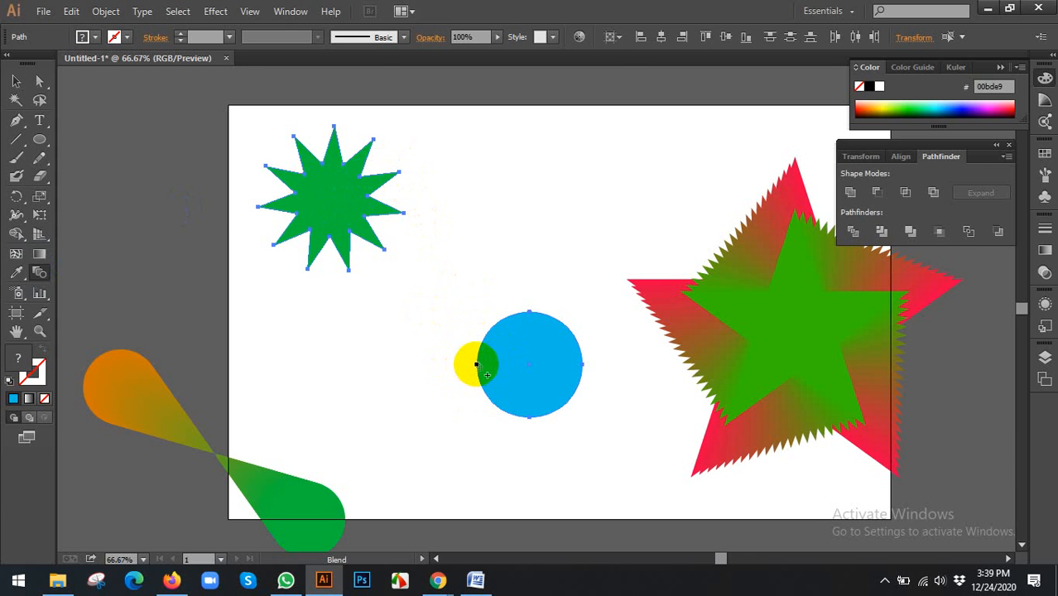
left_click(477, 364)
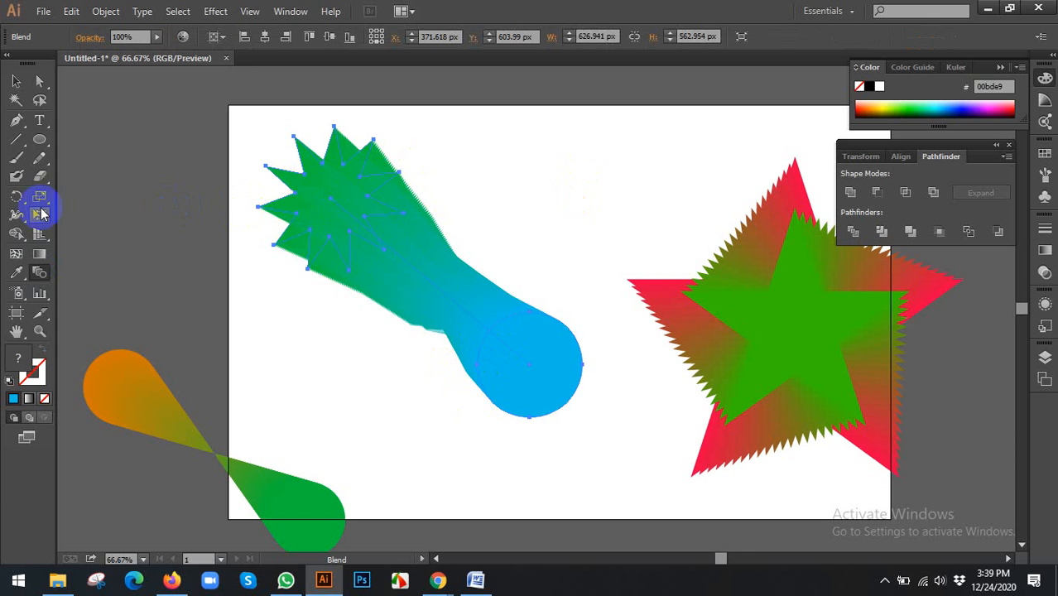
Step: Preview the star-to-circle blend with its spacing set to Specified Steps at 95 steps
double_click(40, 273)
left_click(813, 264)
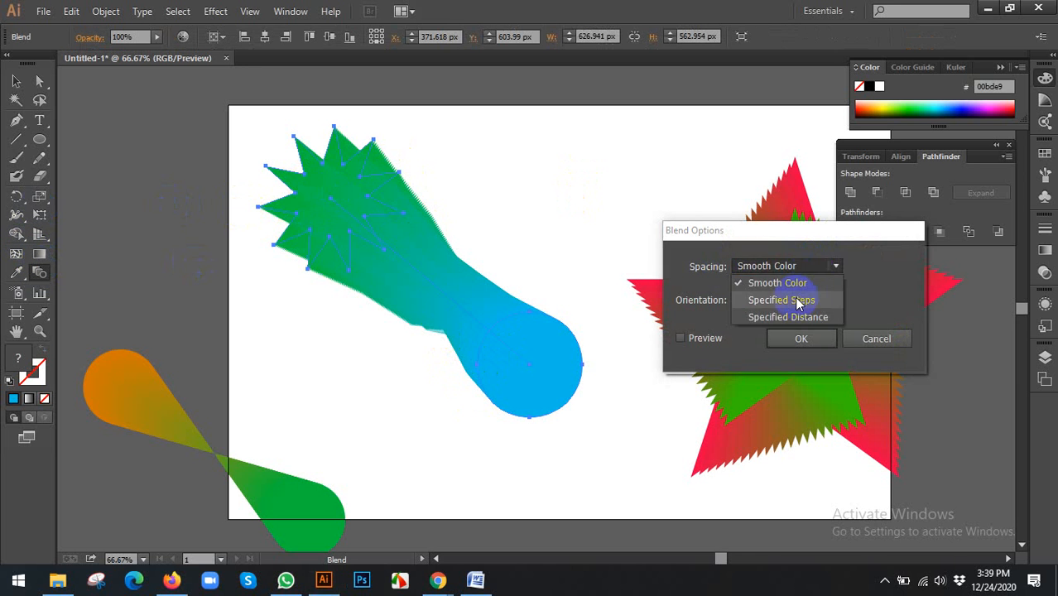
left_click(804, 300)
left_click(884, 265)
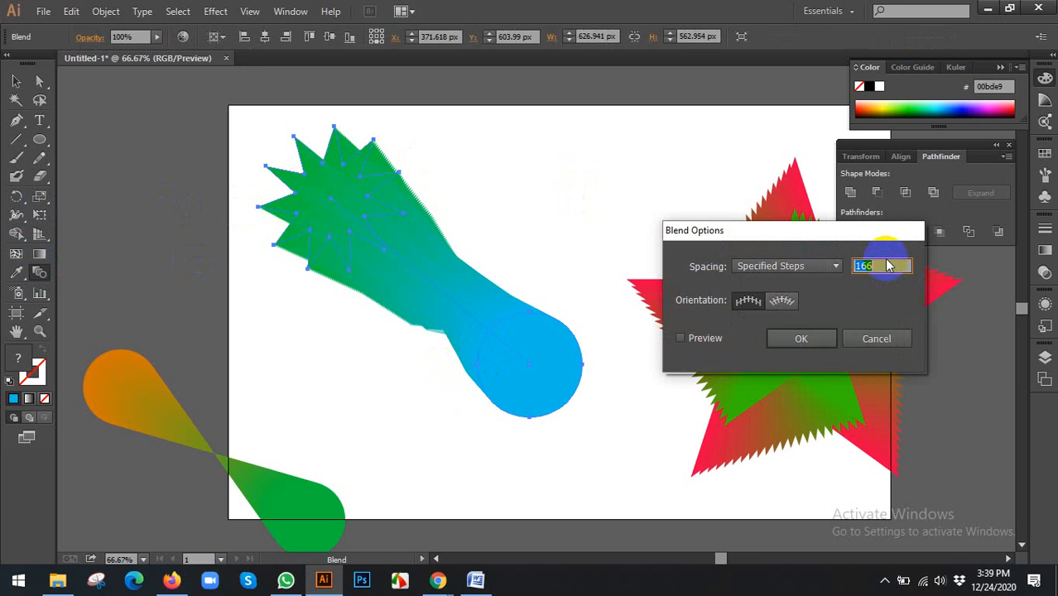
left_click(694, 335)
left_click(884, 267)
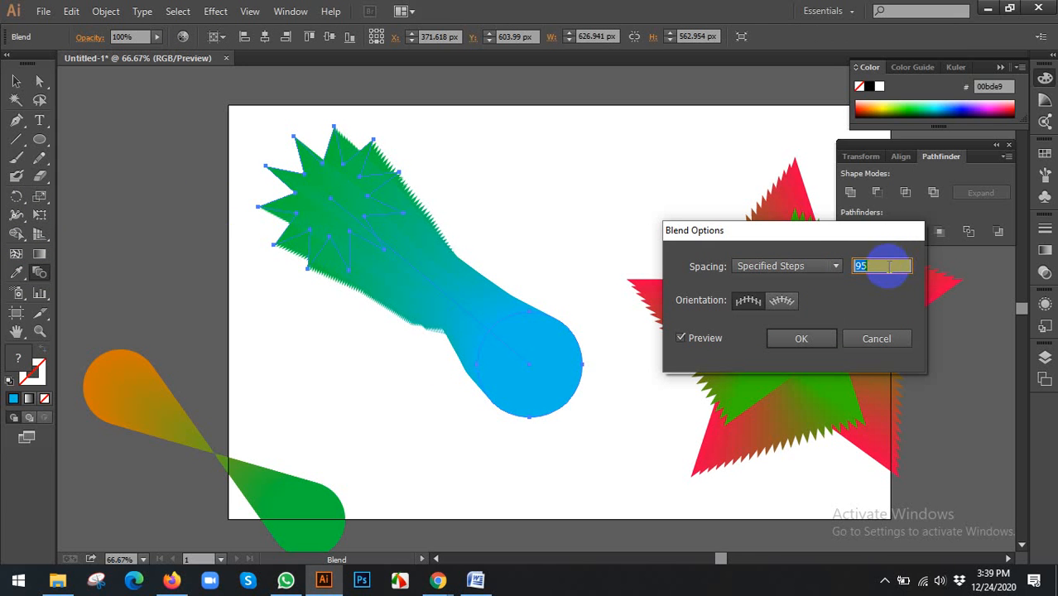
Step: Change the blend's spacing to Specified Distance at 4 px, try the alternative orientation and return to the original one, and apply the options
left_click(803, 267)
left_click(758, 313)
left_click(865, 266)
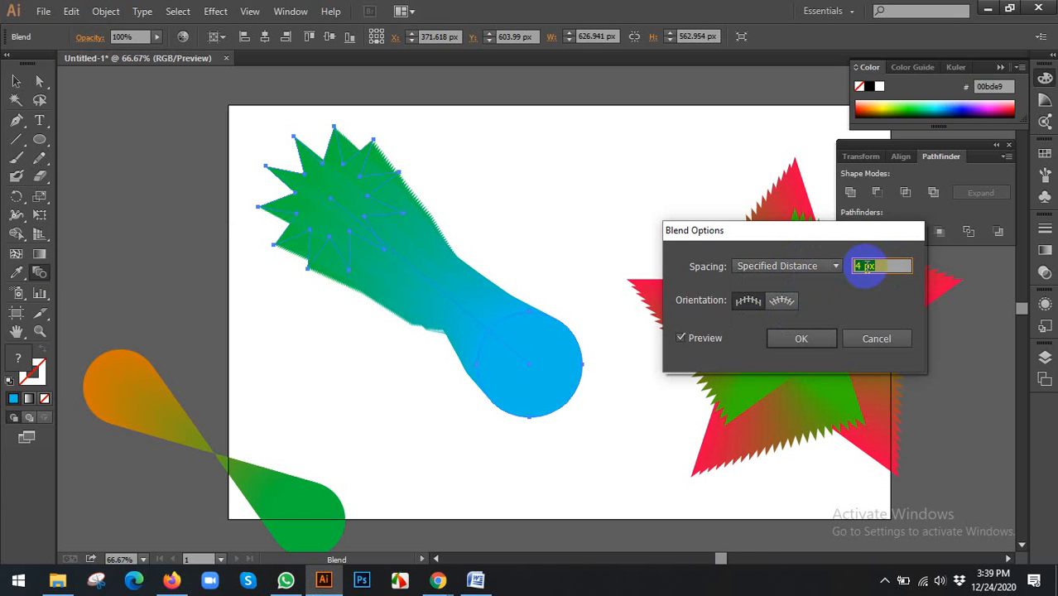
left_click(788, 304)
left_click(755, 304)
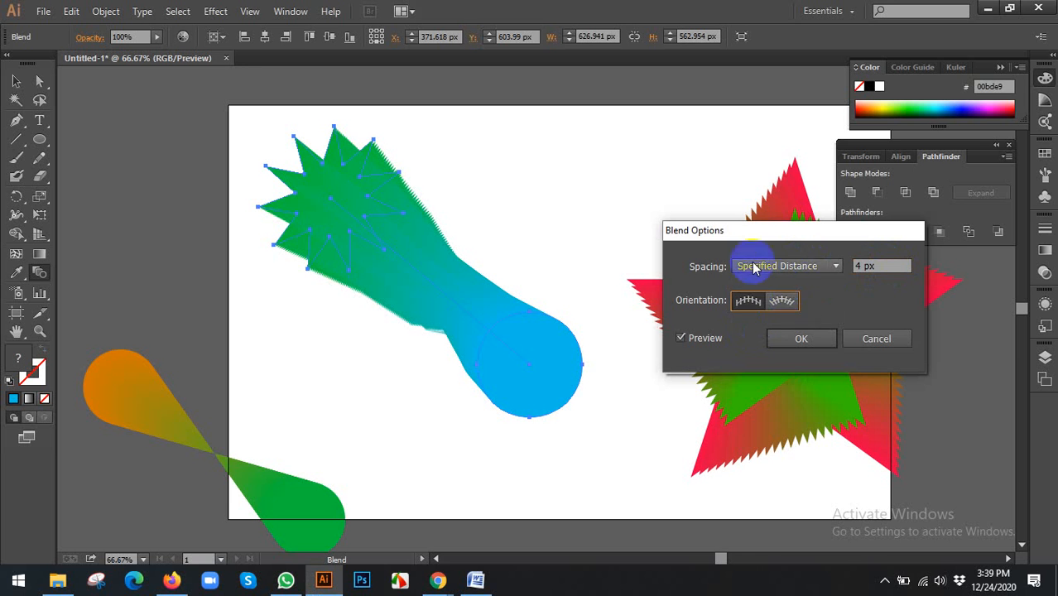
left_click(808, 339)
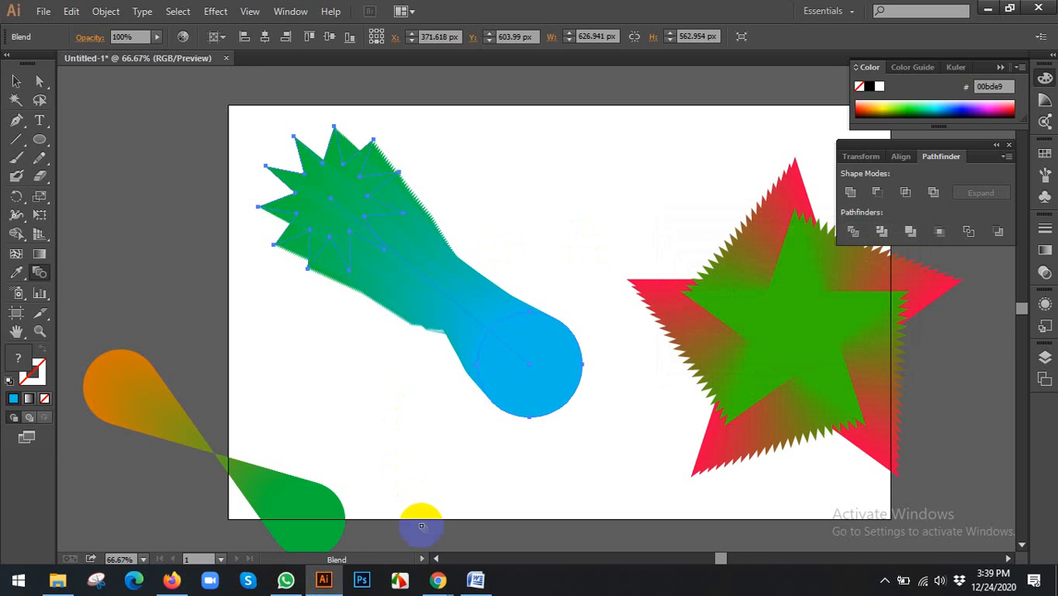
Step: Switch to Chrome, browse the "blend tool illustrator" image results, and open the Bittbox image of star blends
mouse_move(438, 580)
left_click(331, 510)
scroll(467, 292, "down", 3)
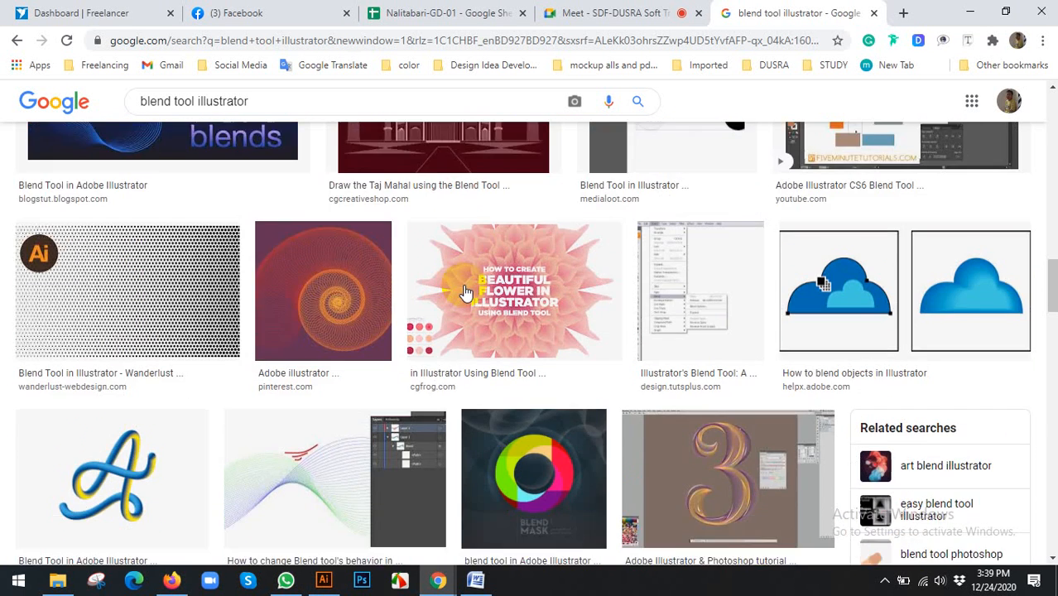
scroll(466, 292, "up", 8)
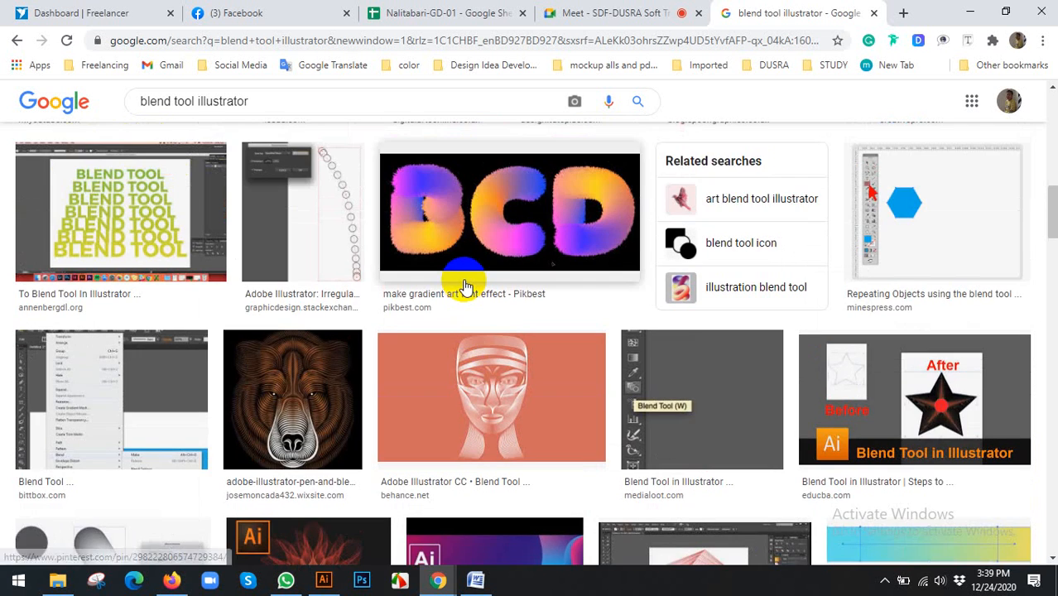
scroll(466, 288, "up", 10)
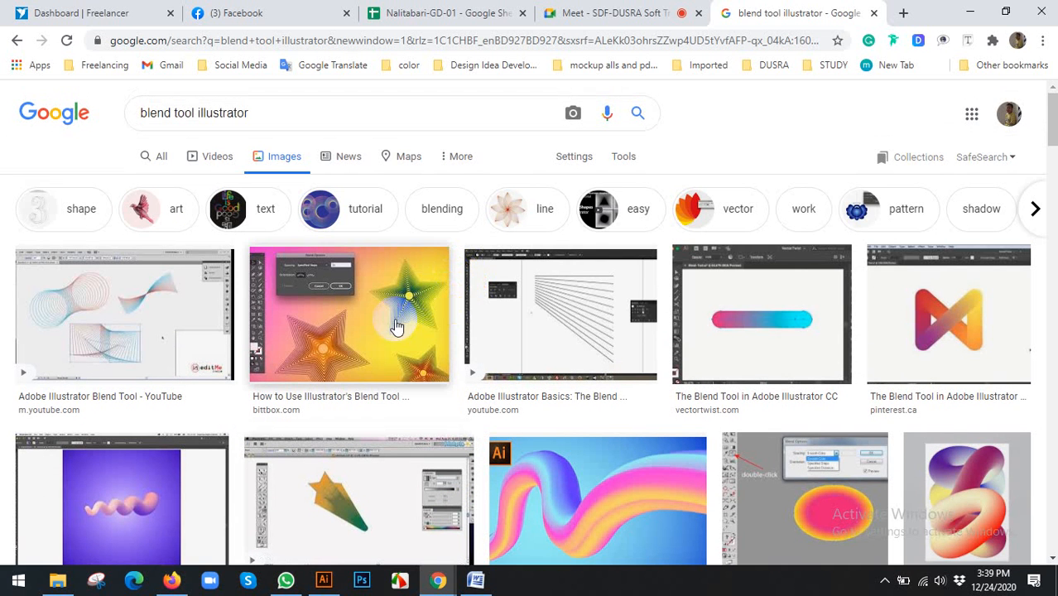
left_click(394, 329)
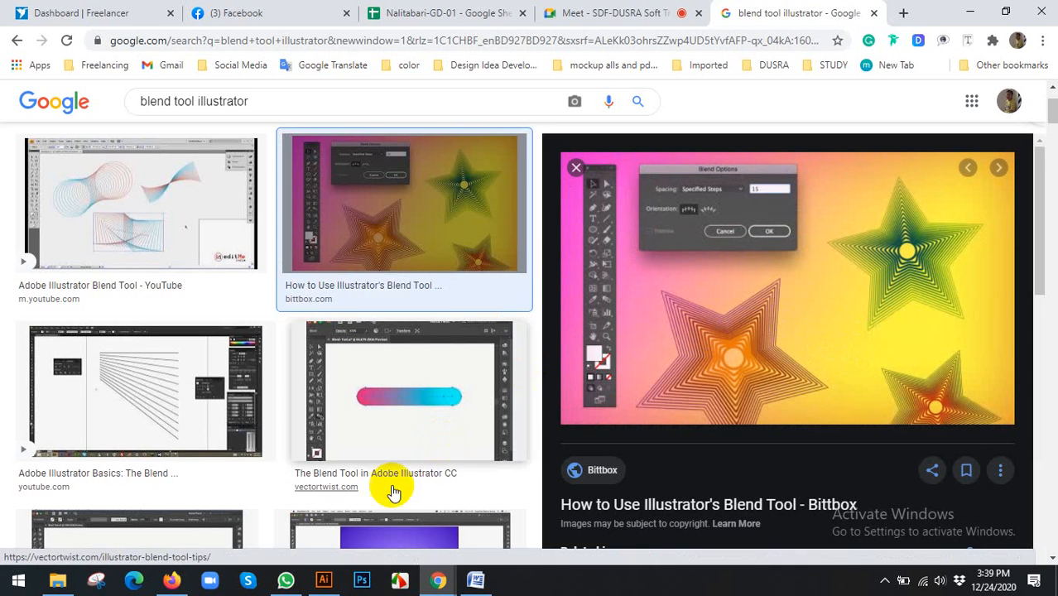
Step: Switch to Illustrator and move the star-to-circle blend below the artboard, leaving it deselected
left_click(324, 580)
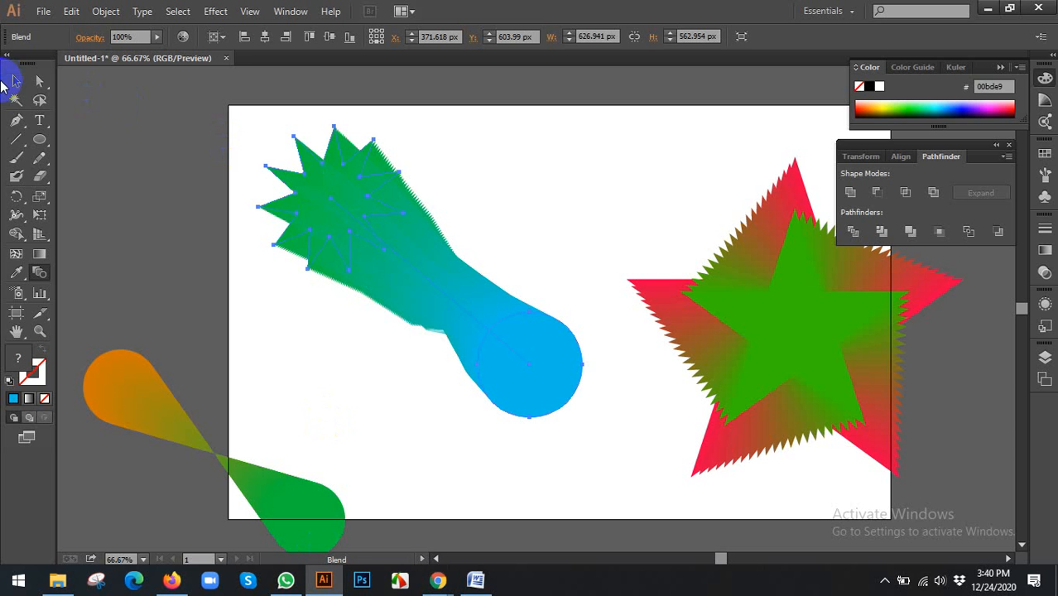
left_click(16, 80)
key("ctrl+minus")
left_click_drag(338, 215, 397, 429)
left_click(233, 176)
scroll(235, 177, "up", 2)
left_click_drag(270, 193, 221, 222)
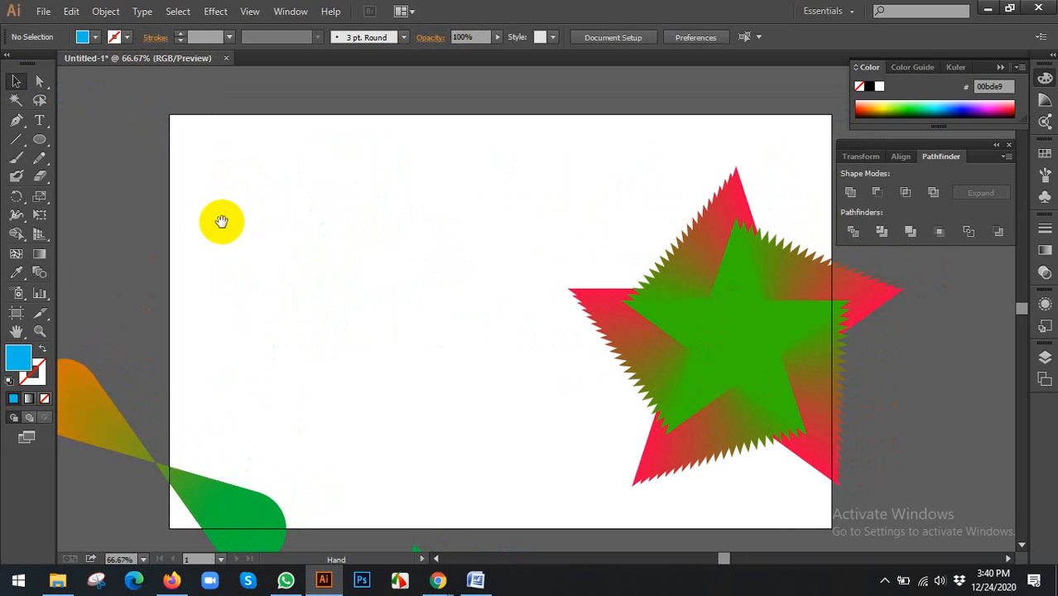
Step: Draw a small light blue circle in the empty area to the left of the blended star
left_click(40, 163)
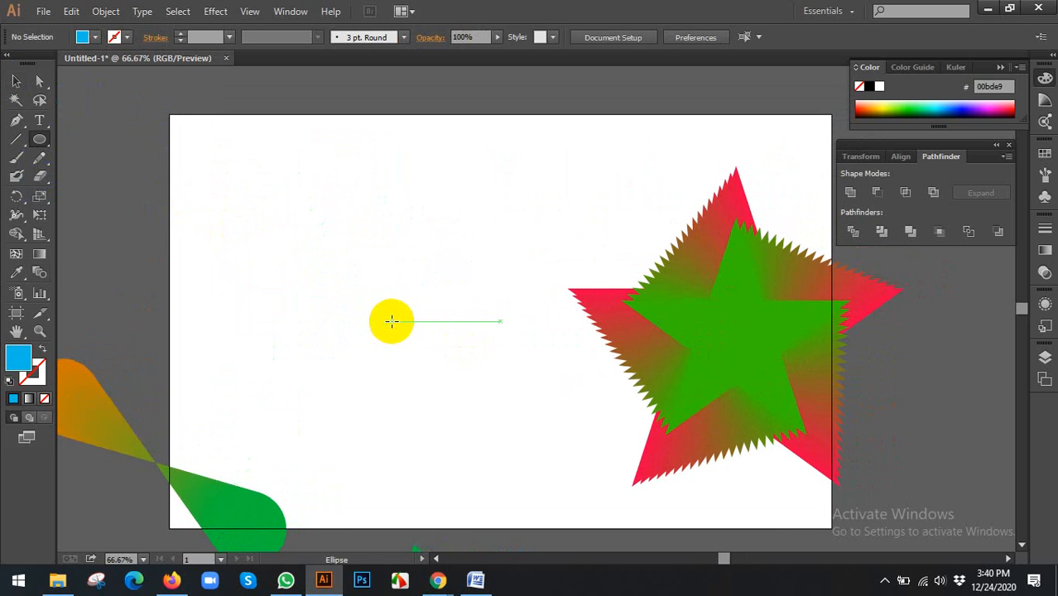
left_click_drag(391, 320, 419, 350)
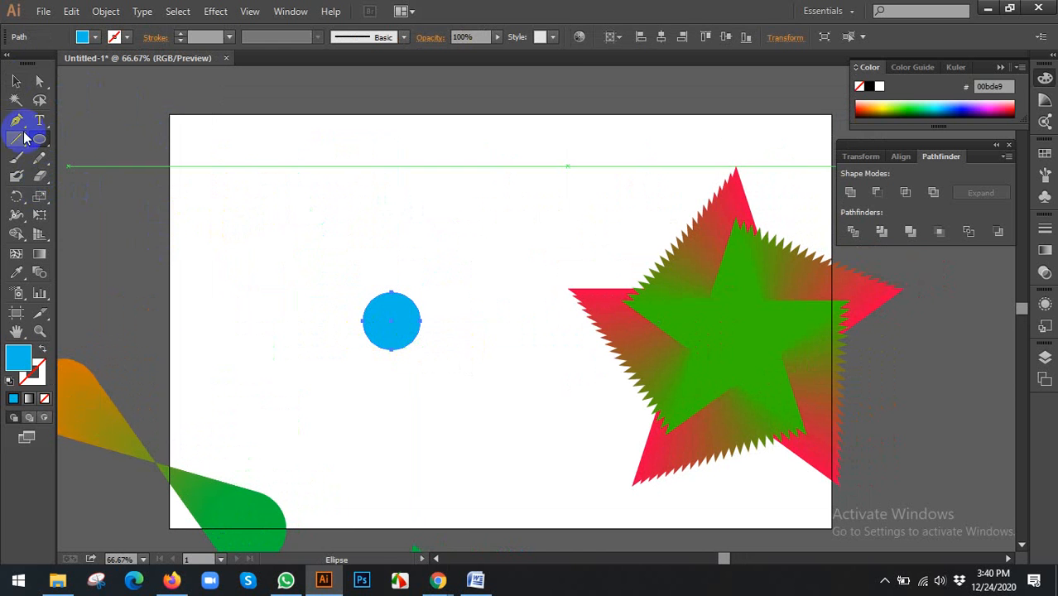
left_click(16, 81)
Step: Switch to Chrome and examine the Bittbox star blend image as a reference
left_click(436, 578)
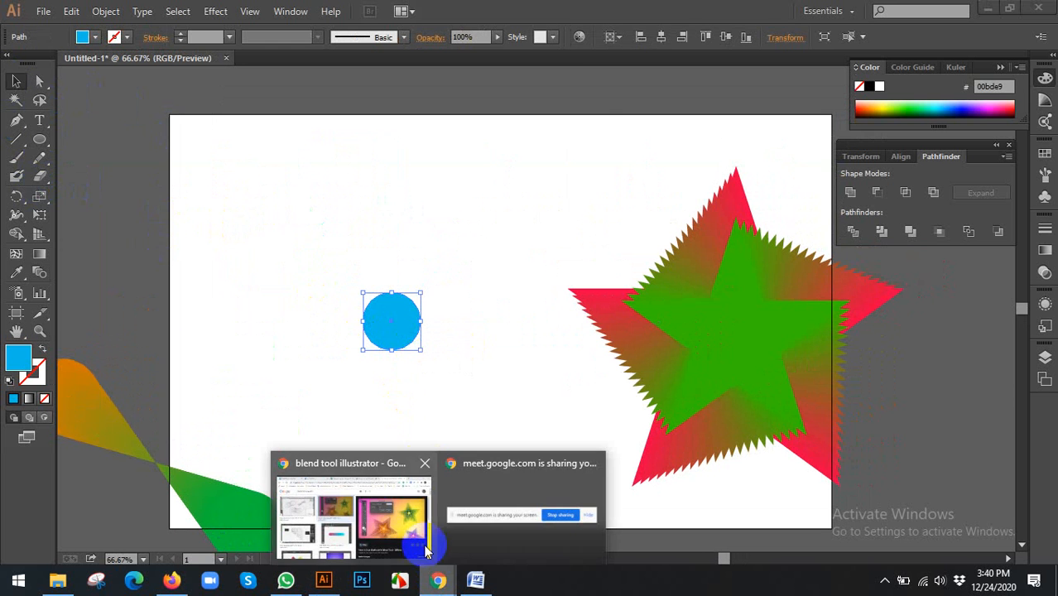
left_click(427, 551)
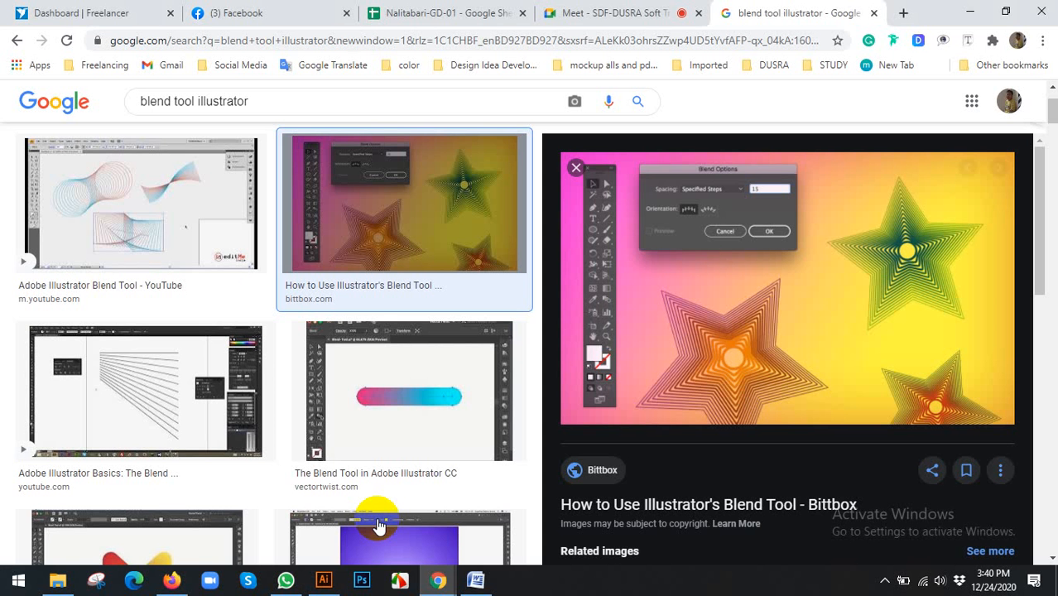
left_click(439, 581)
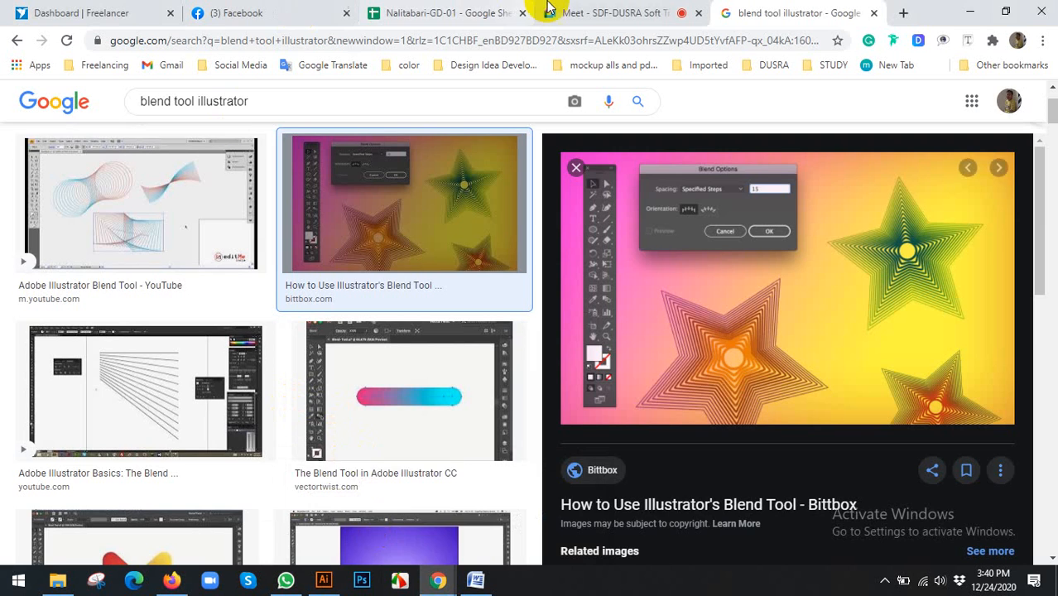
Step: Go to the Google Meet call and mute the microphone
left_click(550, 10)
left_click(395, 469)
left_click(311, 530)
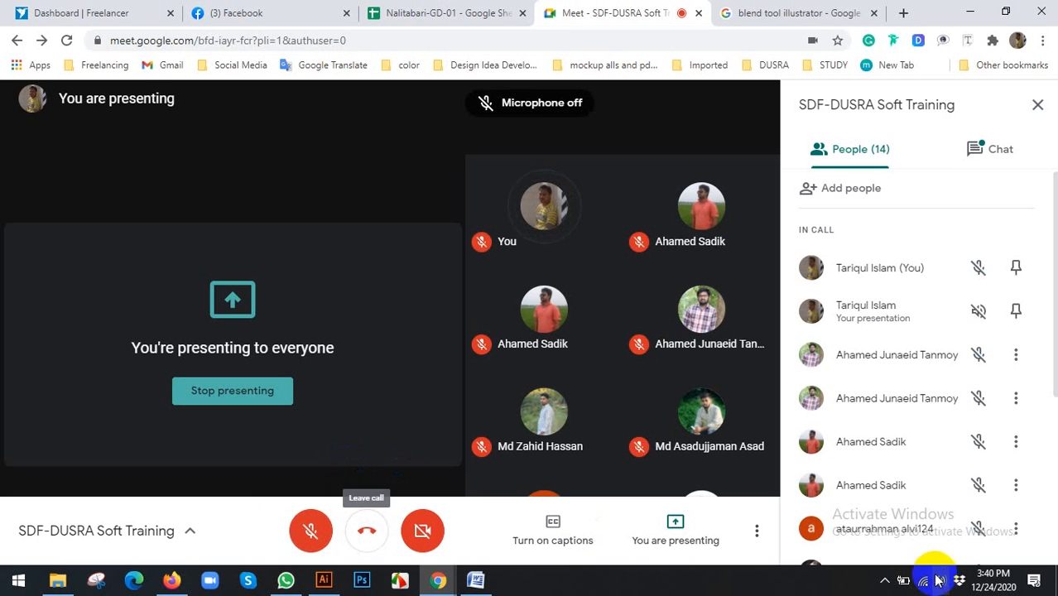
left_click(885, 582)
left_click(885, 550)
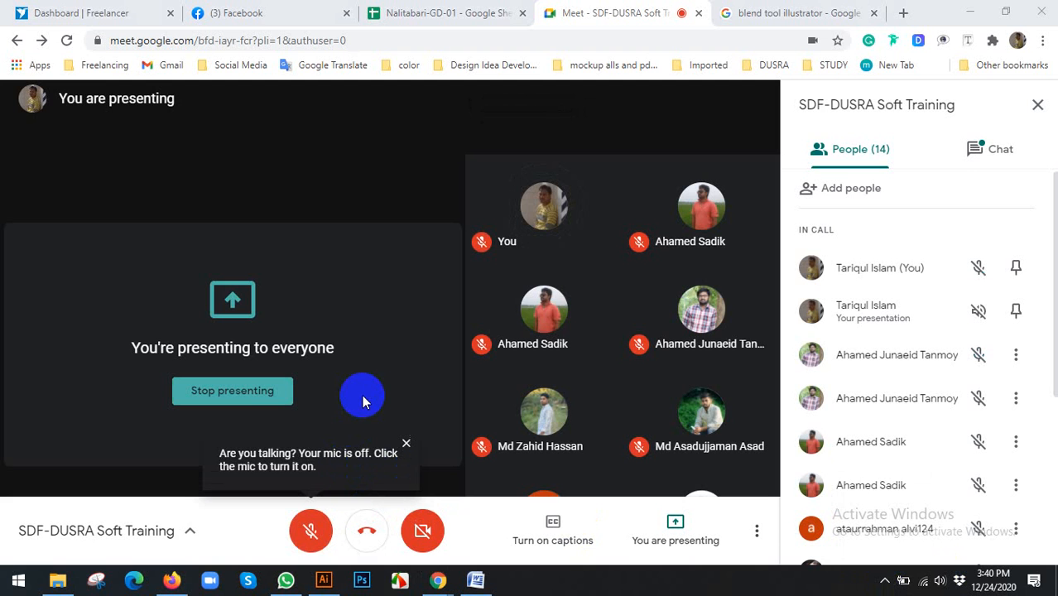
left_click(248, 392)
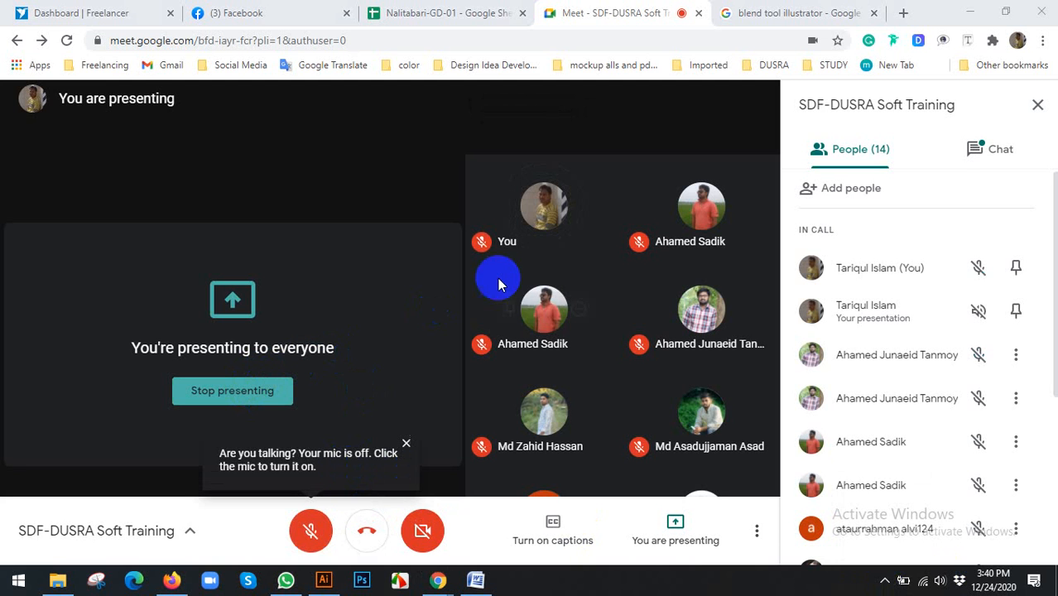
Step: Check the call's chat messages, close the side panel, and turn the microphone on
left_click(992, 148)
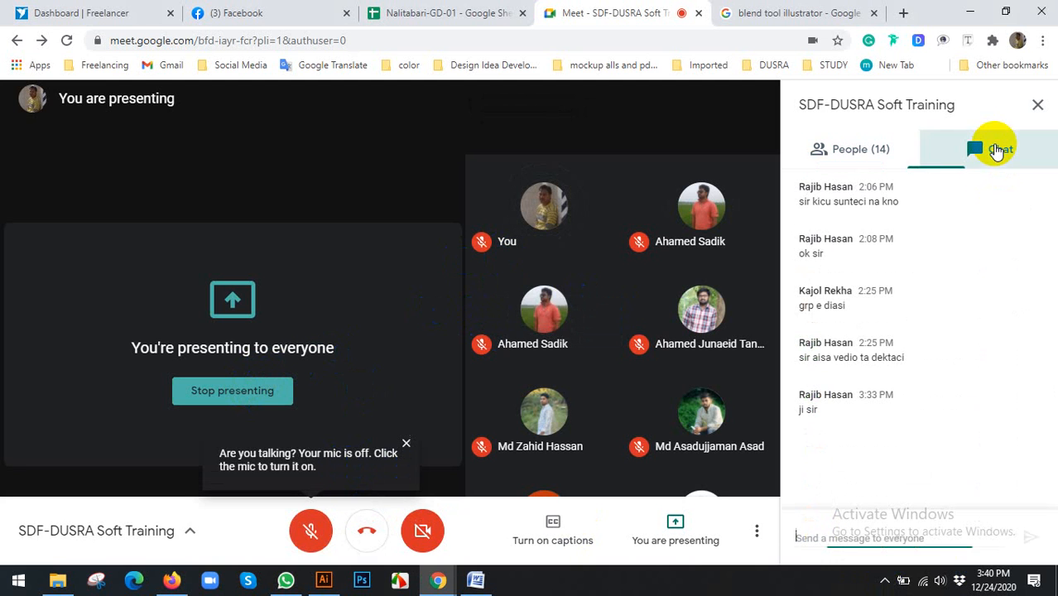
left_click(1037, 104)
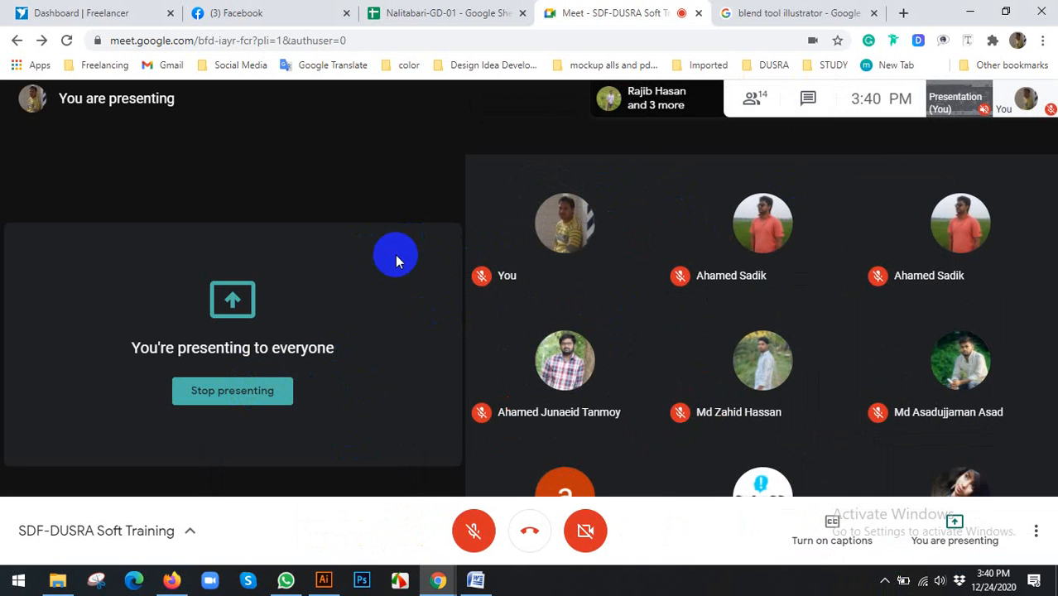
left_click(473, 535)
left_click(885, 582)
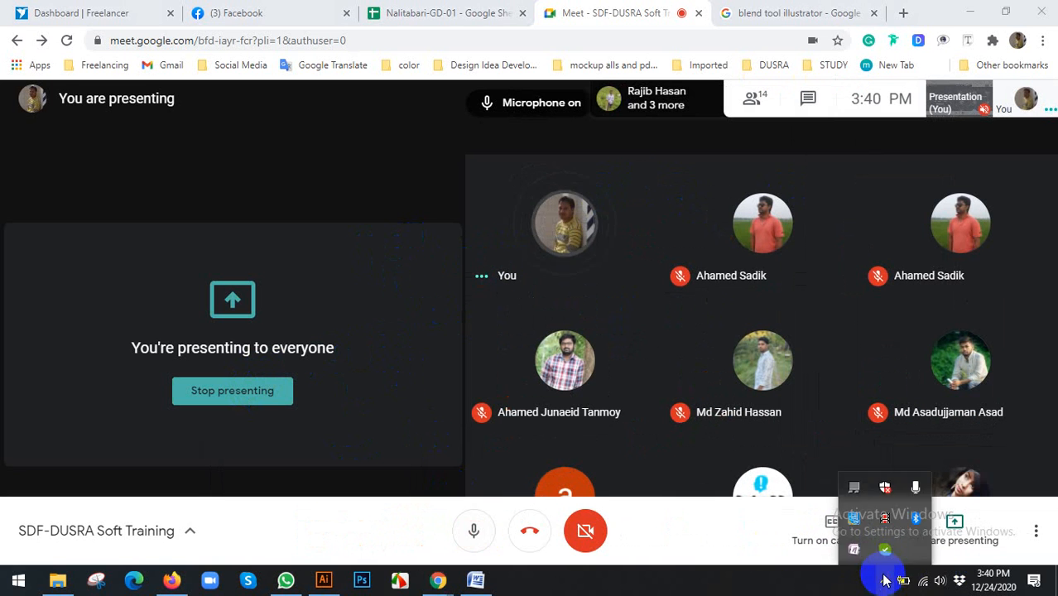
Step: Switch to Illustrator and change the small blue circle to no fill with an orange stroke
left_click(323, 579)
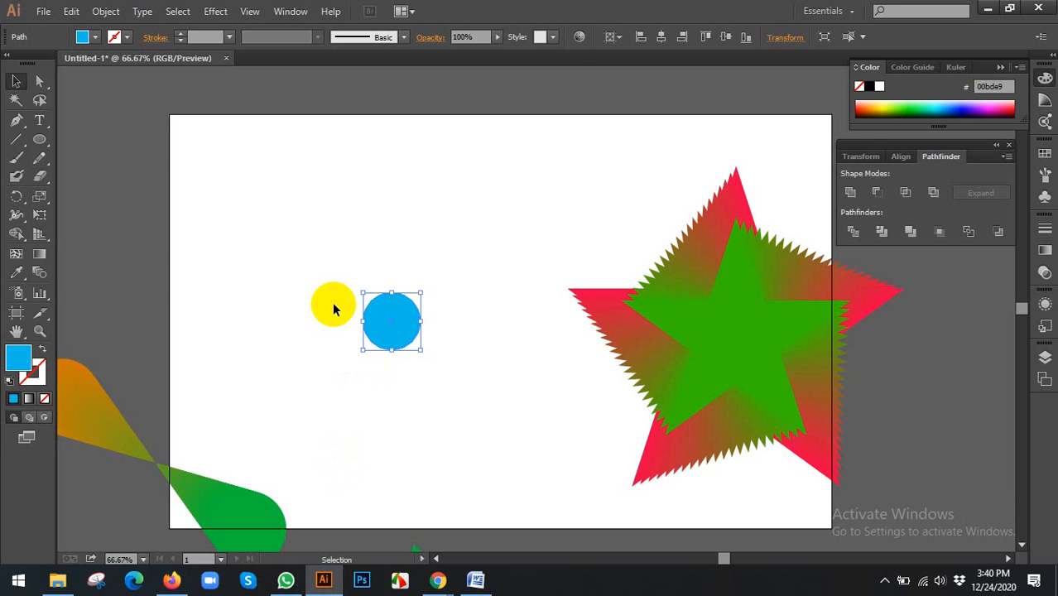
left_click(380, 312)
scroll(382, 317, "up", 1)
left_click_drag(371, 328, 393, 296)
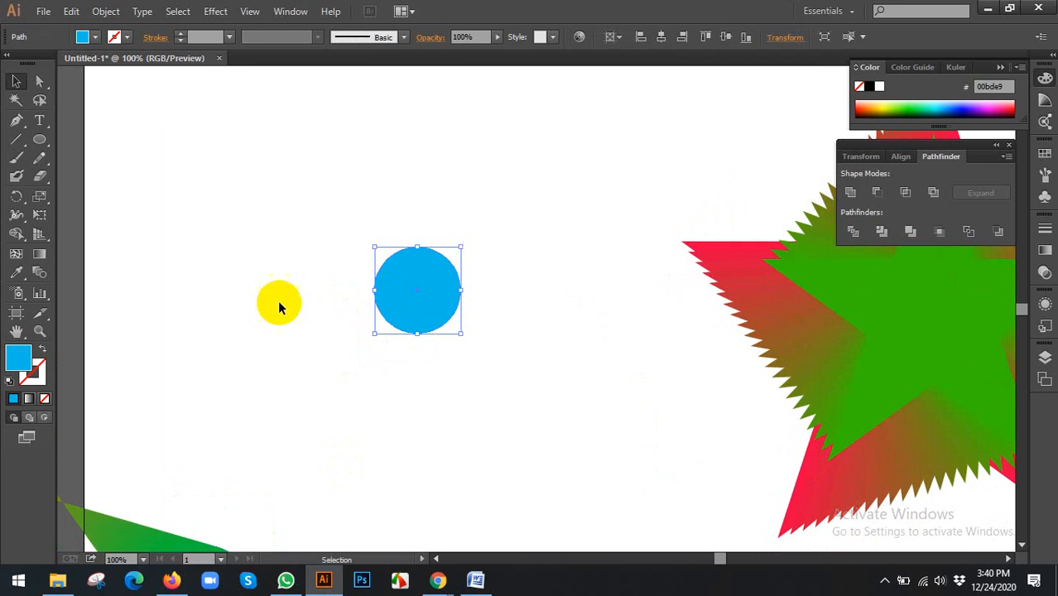
left_click(43, 350)
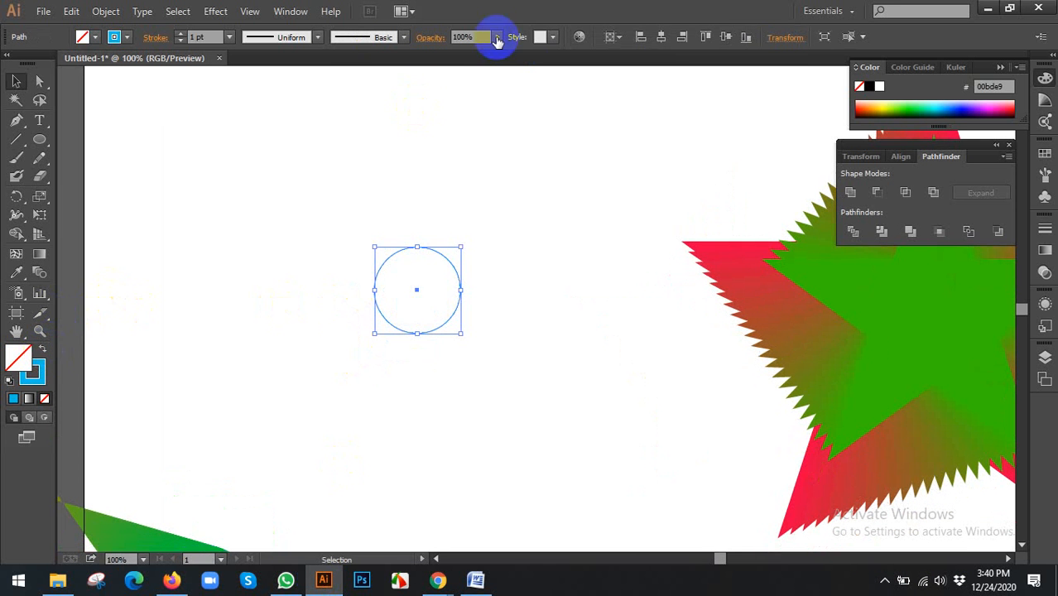
left_click(130, 38)
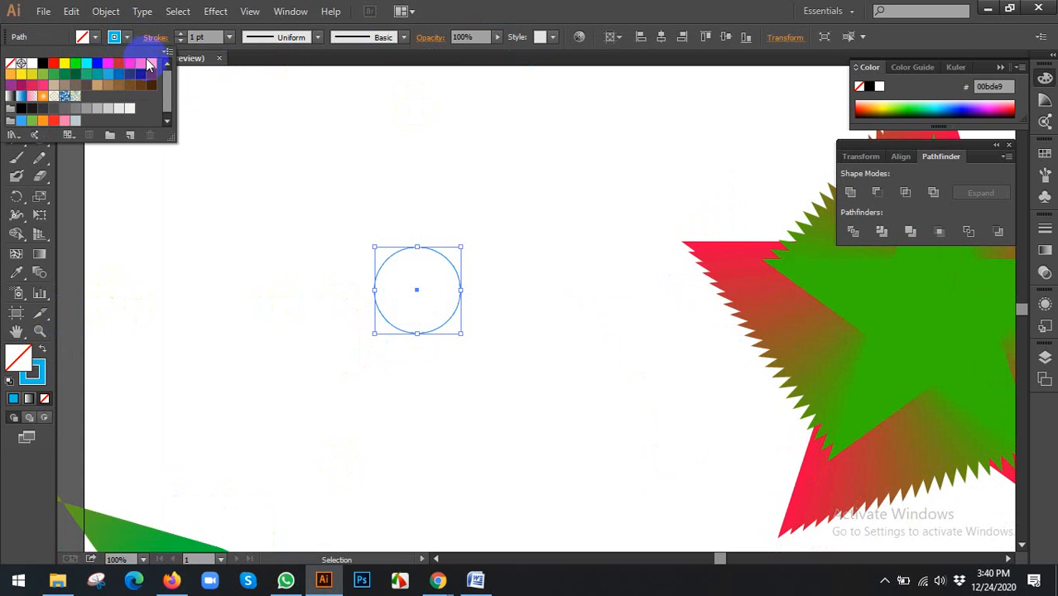
left_click(139, 64)
left_click(340, 225)
left_click(306, 265)
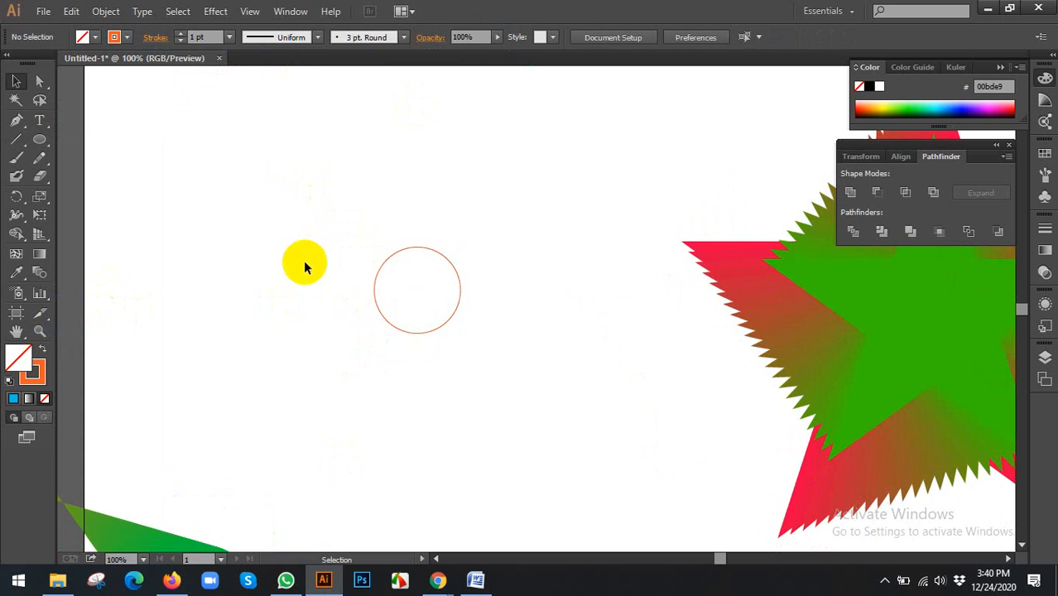
Step: Set the circle's stroke weight to 5 pt and deselect it
left_click(445, 259)
left_click(229, 37)
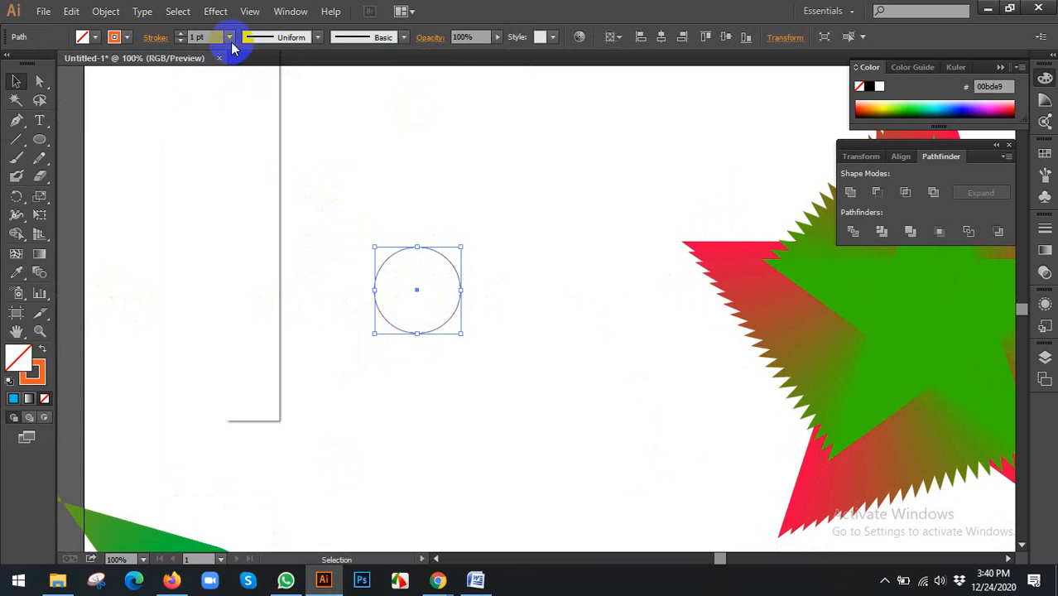
left_click(248, 174)
left_click(359, 261)
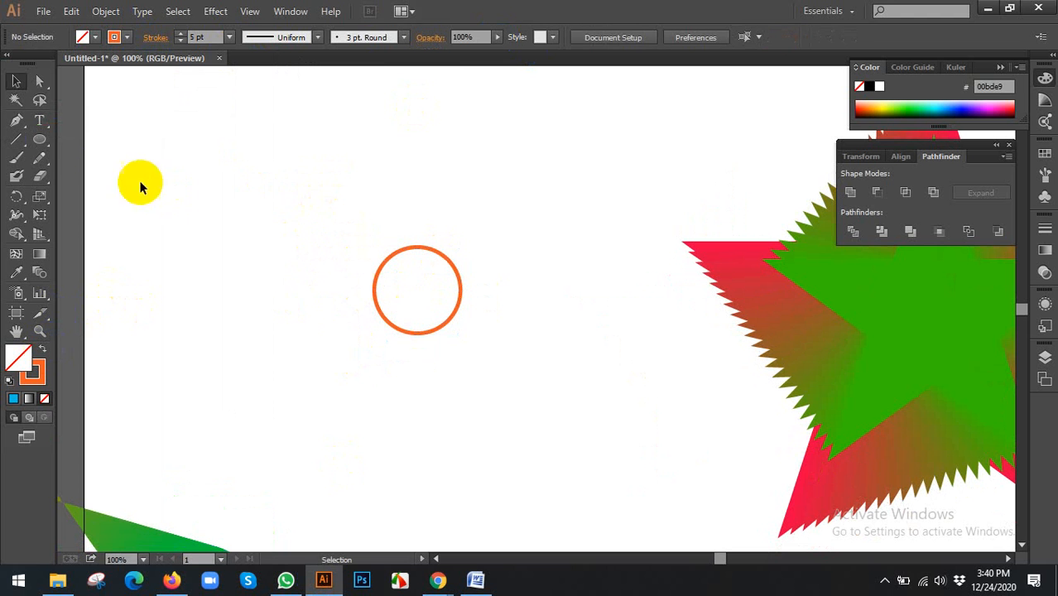
Step: Switch to Chrome and view the star blend image in the Google results once more
left_click_drag(39, 138, 122, 207)
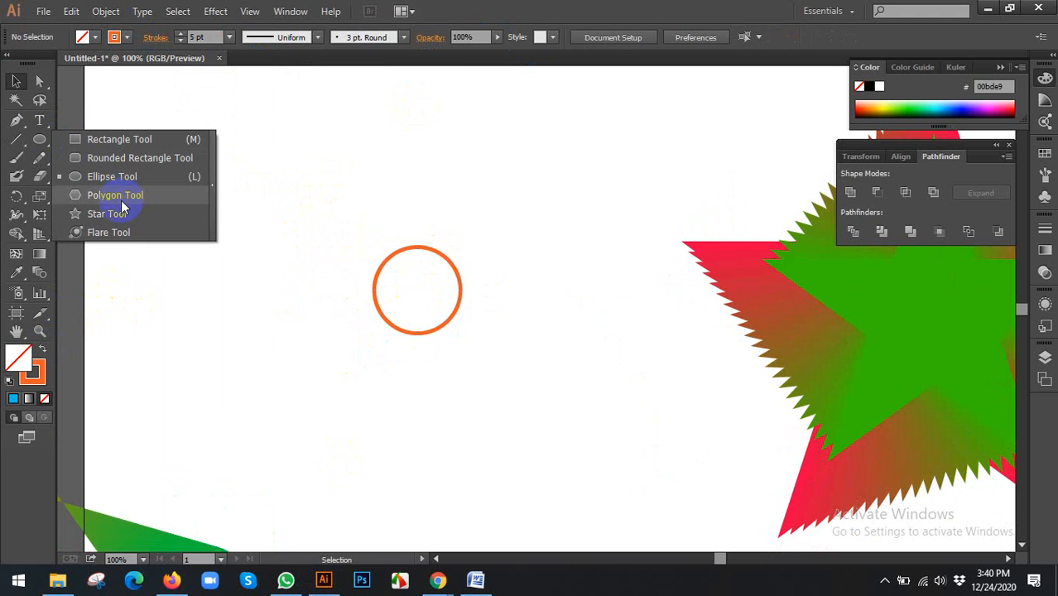
left_click(438, 581)
left_click(397, 501)
left_click(855, 13)
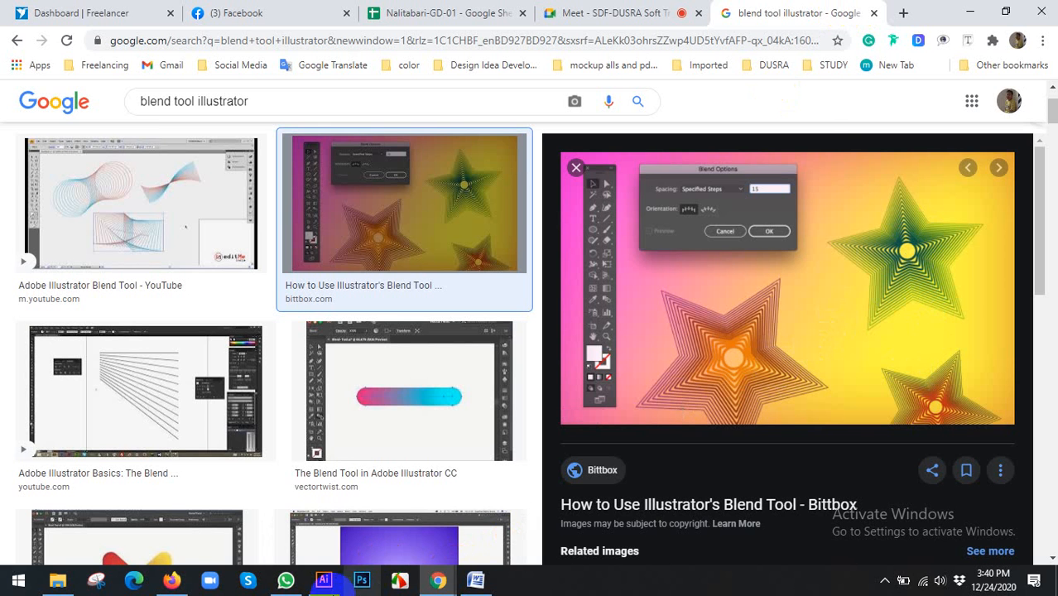
Step: Switch to Illustrator, draw a seven-pointed star outline with the orange 5 pt stroke around the circle, and deselect it
left_click(323, 581)
left_click_drag(39, 139, 100, 217)
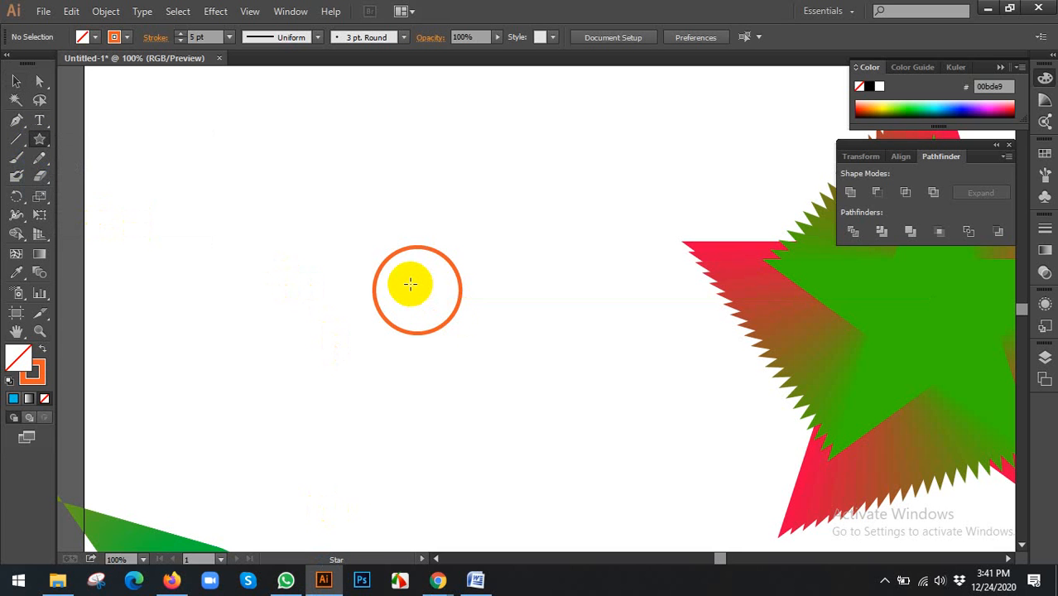
left_click_drag(411, 283, 518, 412)
key("Down")
key("Down")
key("Down")
key("Down")
left_click(15, 81)
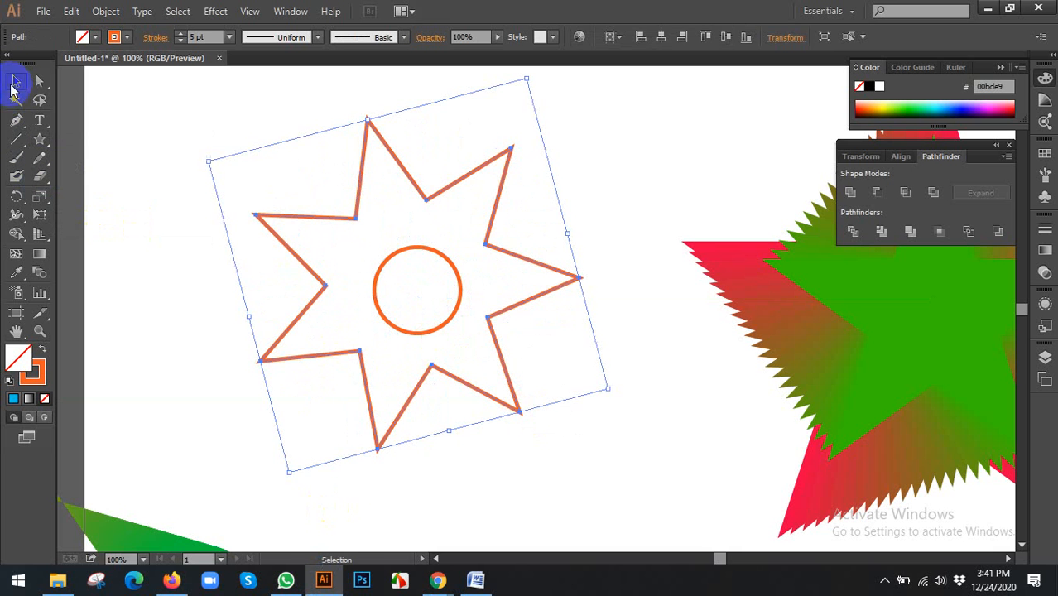
left_click(592, 101)
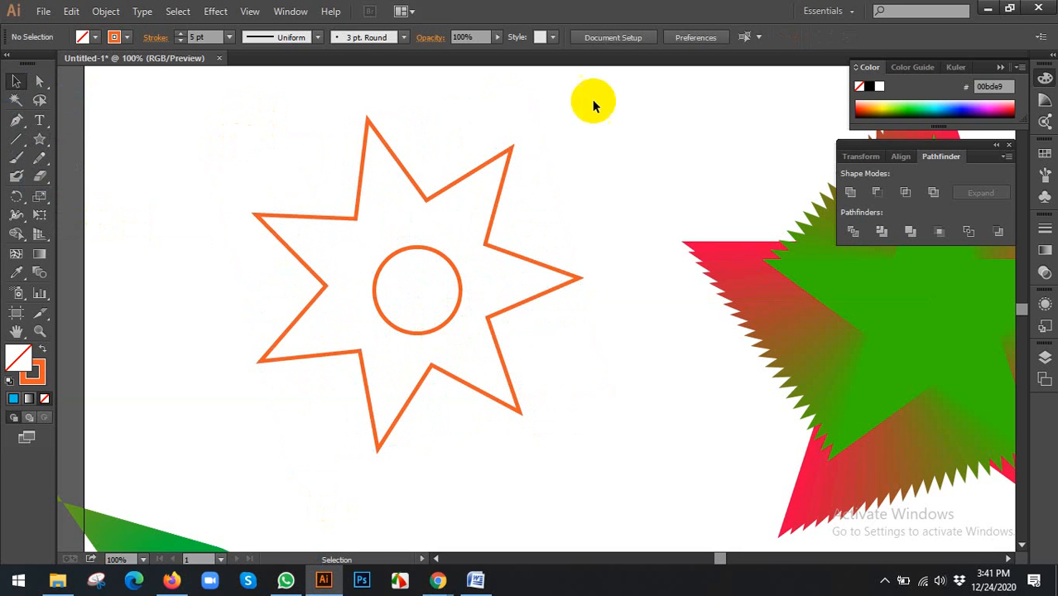
Step: Give the seven-pointed star outline a green stroke and deselect it
left_click(407, 176)
left_click(115, 37)
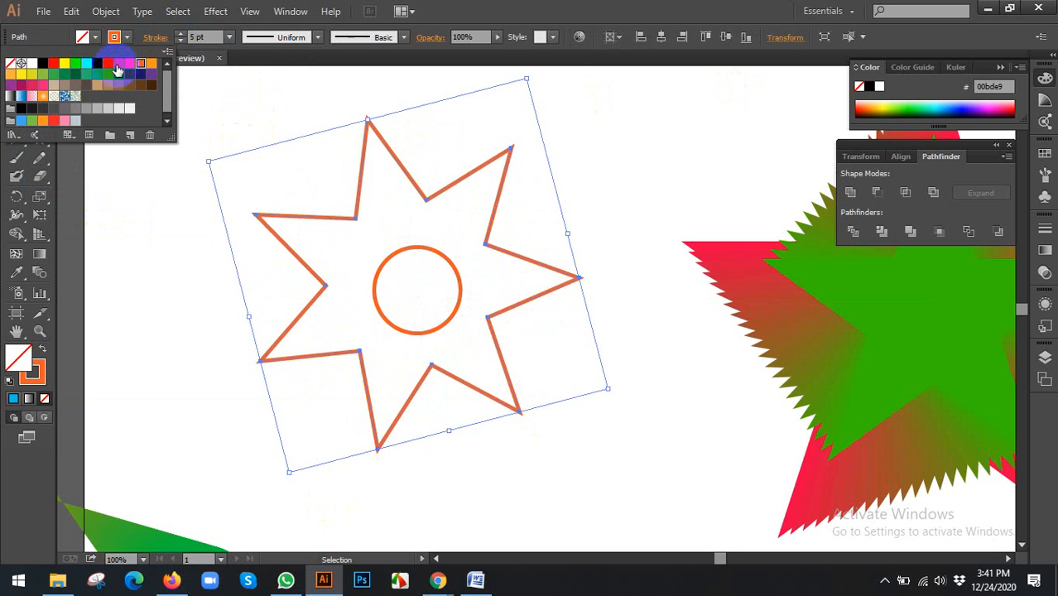
left_click(114, 64)
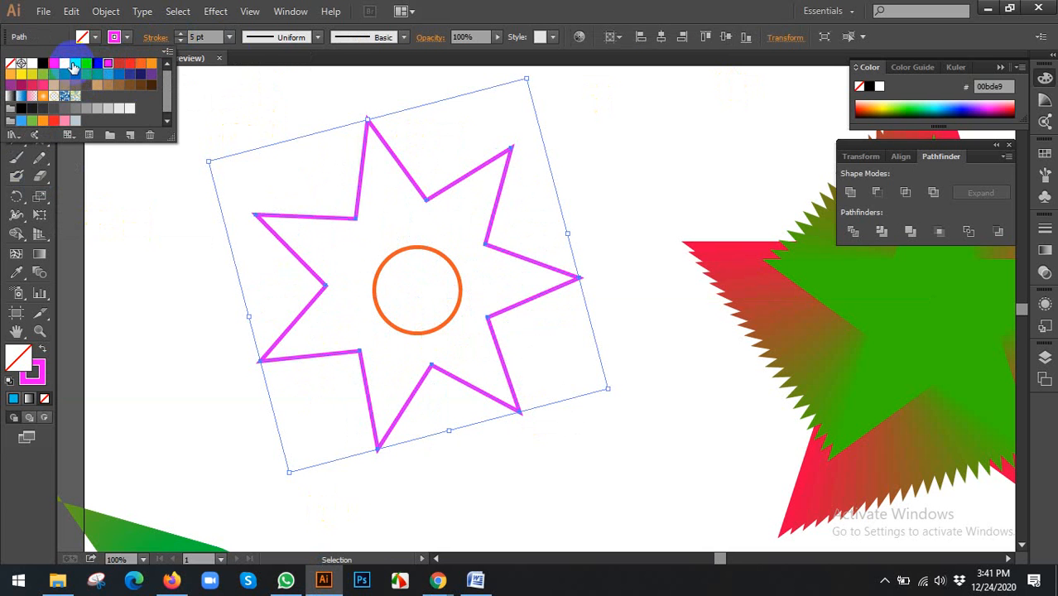
left_click(74, 65)
left_click(186, 290)
left_click(181, 241)
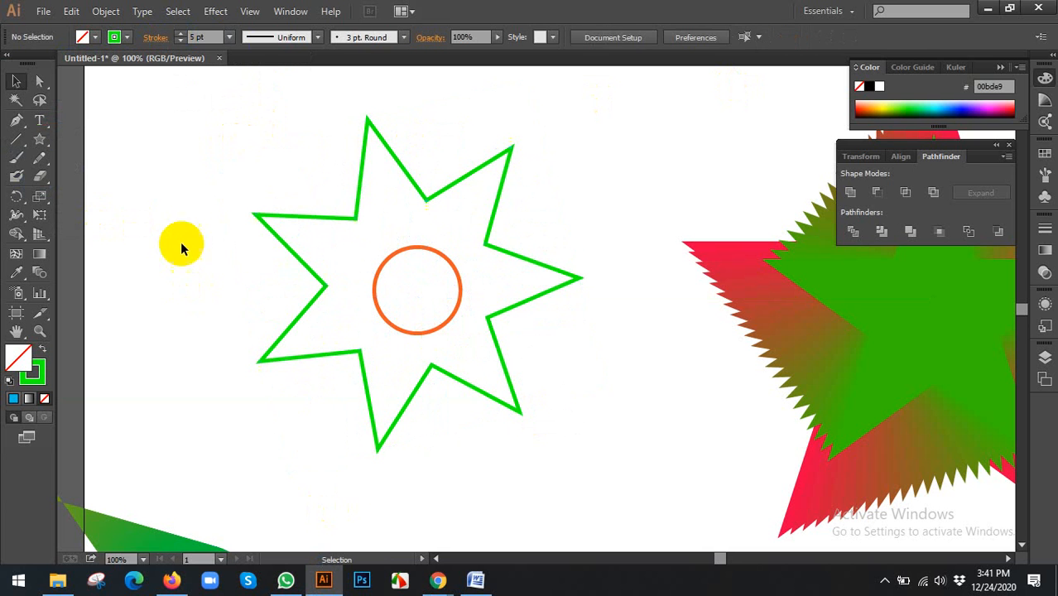
Step: Centre the star and circle on each other horizontally and vertically, and move both clear of the red-green star blend
left_click_drag(178, 208, 565, 364)
left_click(662, 36)
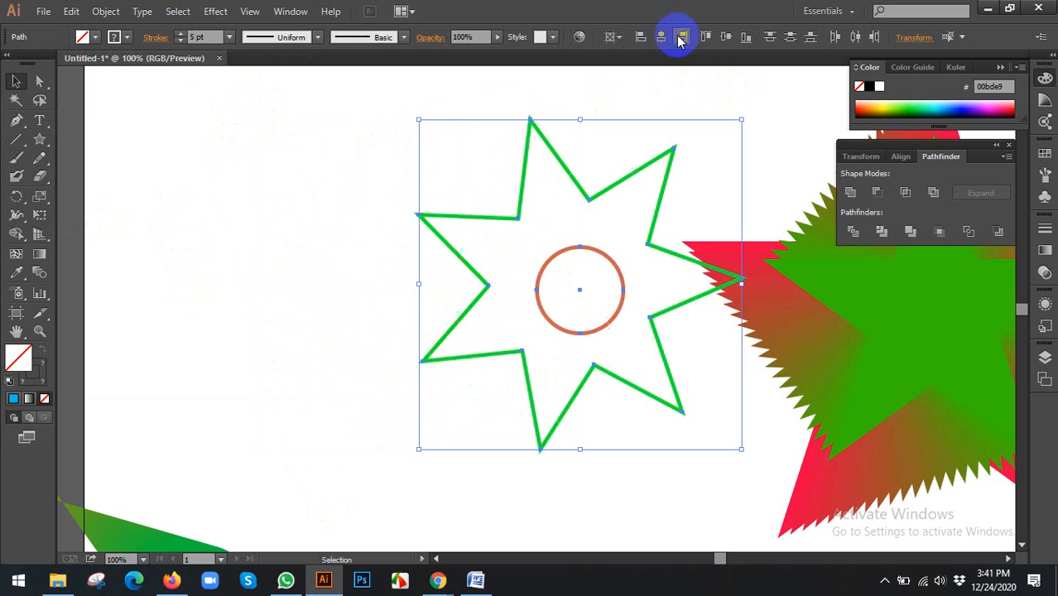
left_click(725, 37)
left_click_drag(621, 181, 430, 185)
left_click(627, 186)
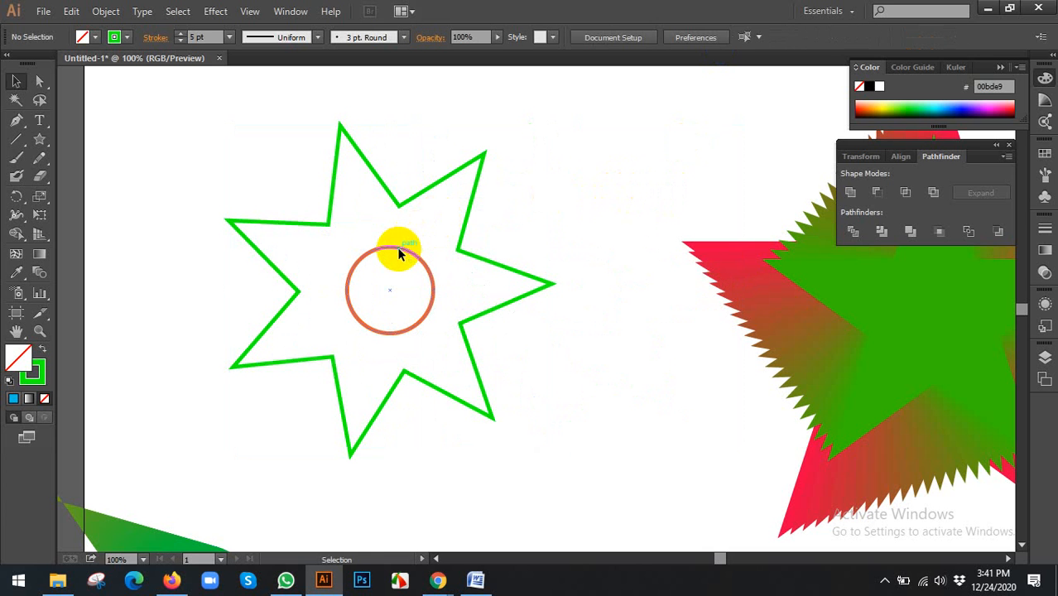
Step: Nudge the circle slightly left inside the star and join the two outlines with the Blend tool
left_click_drag(395, 255, 395, 256)
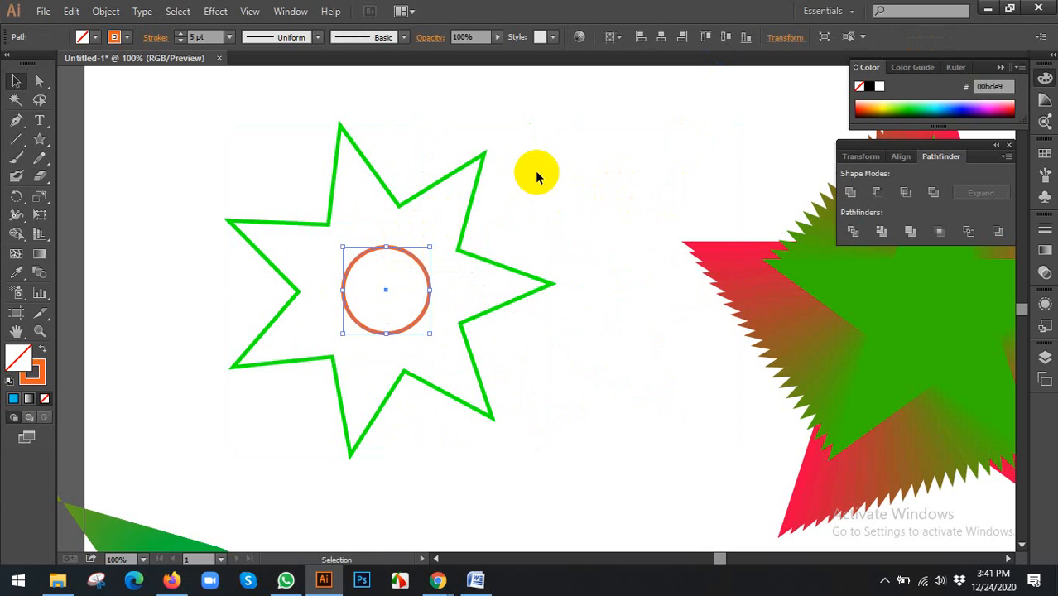
left_click_drag(551, 141, 397, 281)
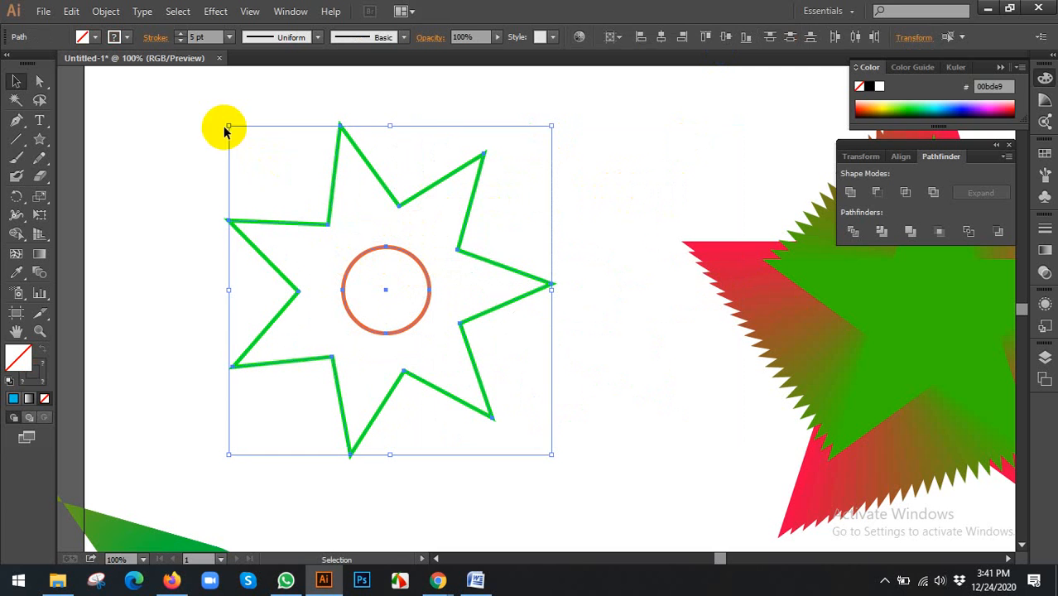
left_click_drag(201, 114, 447, 303)
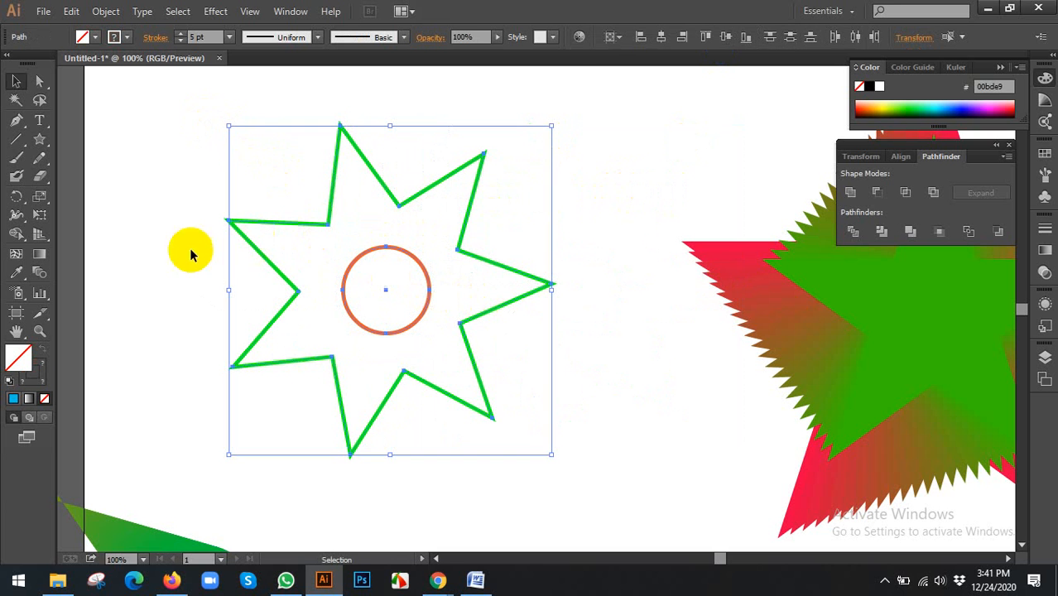
left_click(42, 271)
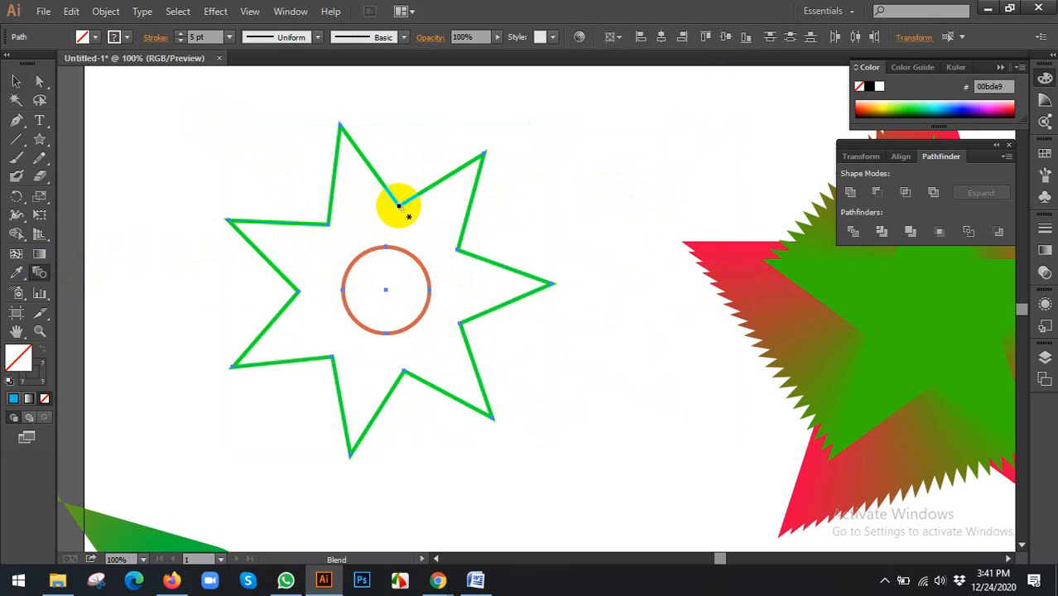
left_click(398, 206)
left_click(344, 290)
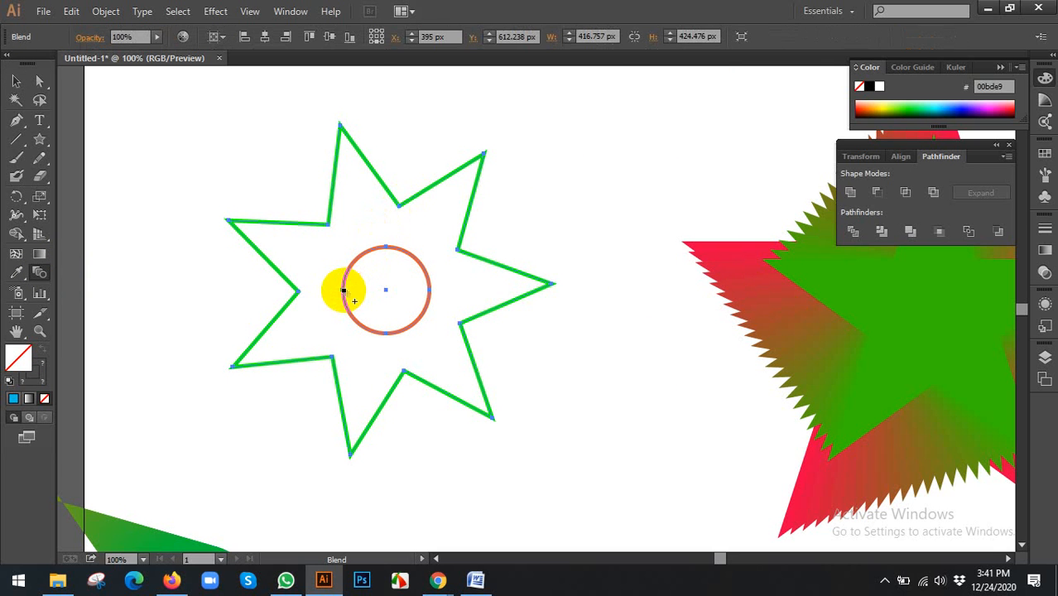
left_click(15, 80)
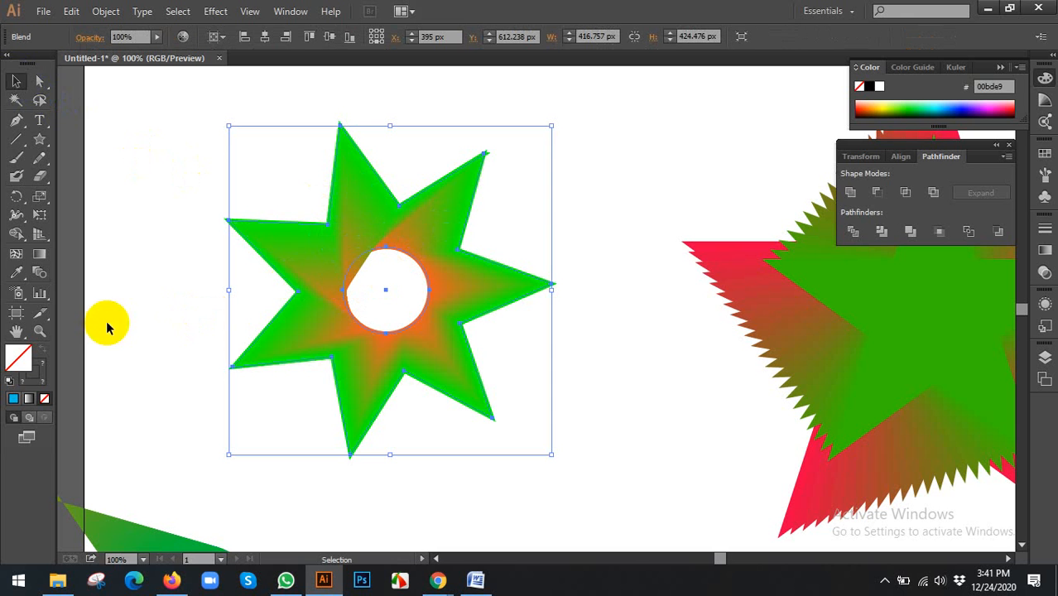
Step: Set the star-and-circle blend's spacing to Specified Steps with 40 steps and deselect it
left_click(16, 297)
double_click(39, 276)
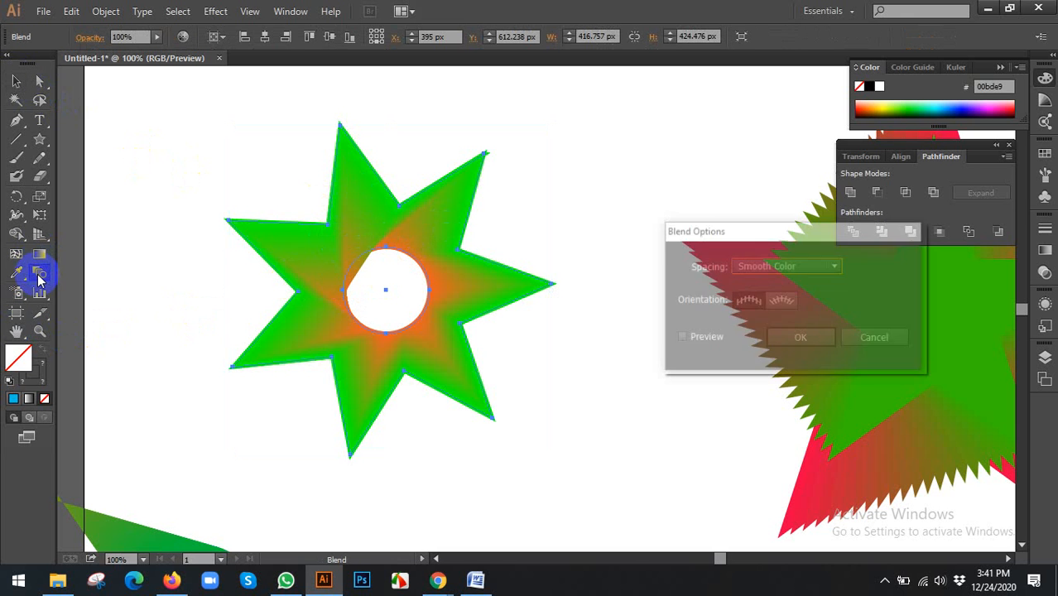
left_click(758, 266)
left_click(758, 302)
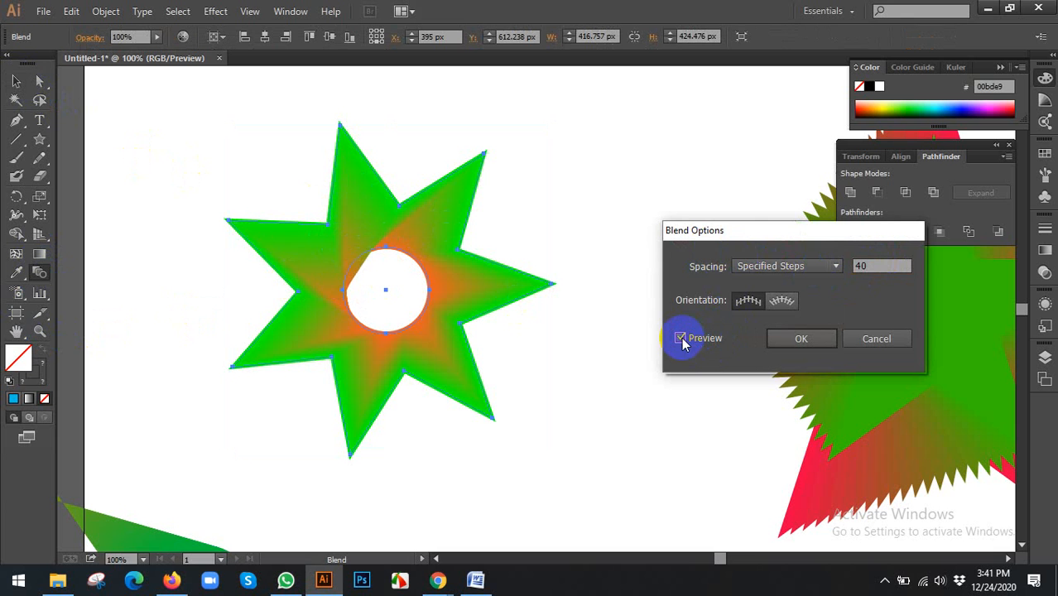
left_click(795, 339)
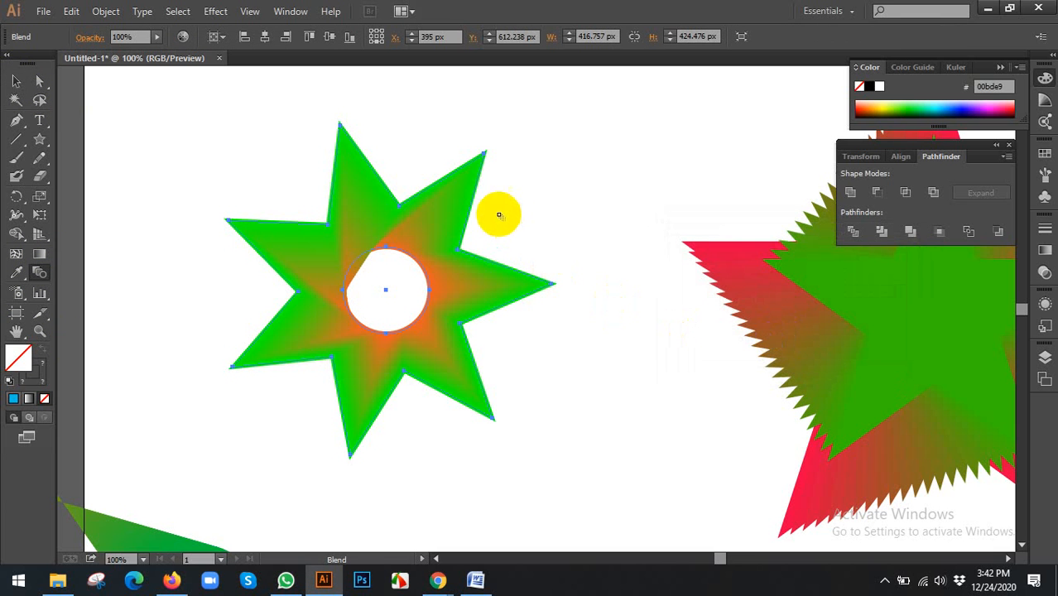
left_click(18, 79)
left_click(131, 118)
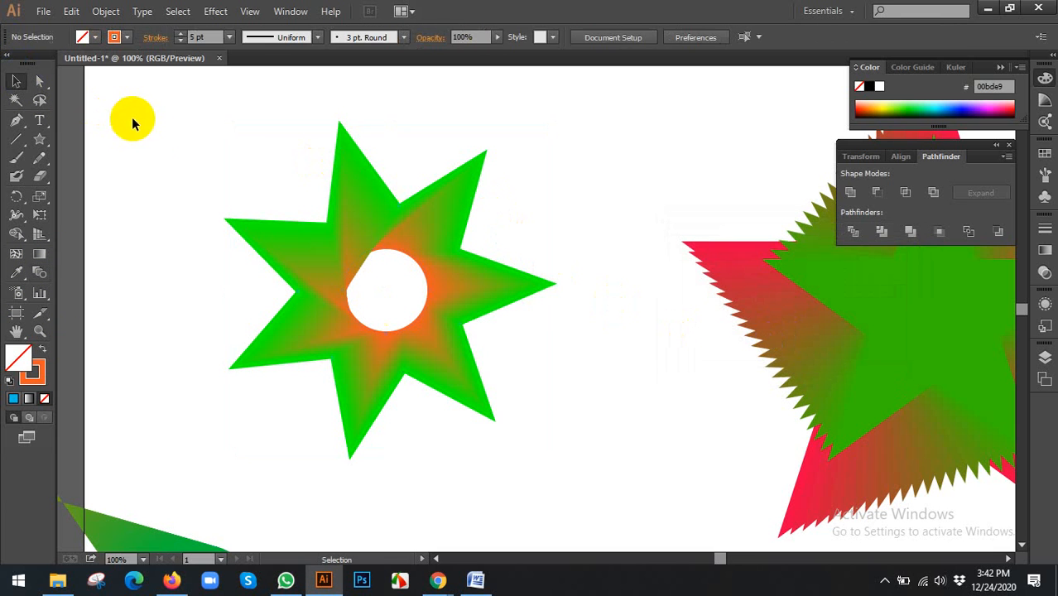
Step: Preview the star-and-circle blend with its spacing set to Specified Steps and 20 steps
left_click(330, 234)
double_click(39, 273)
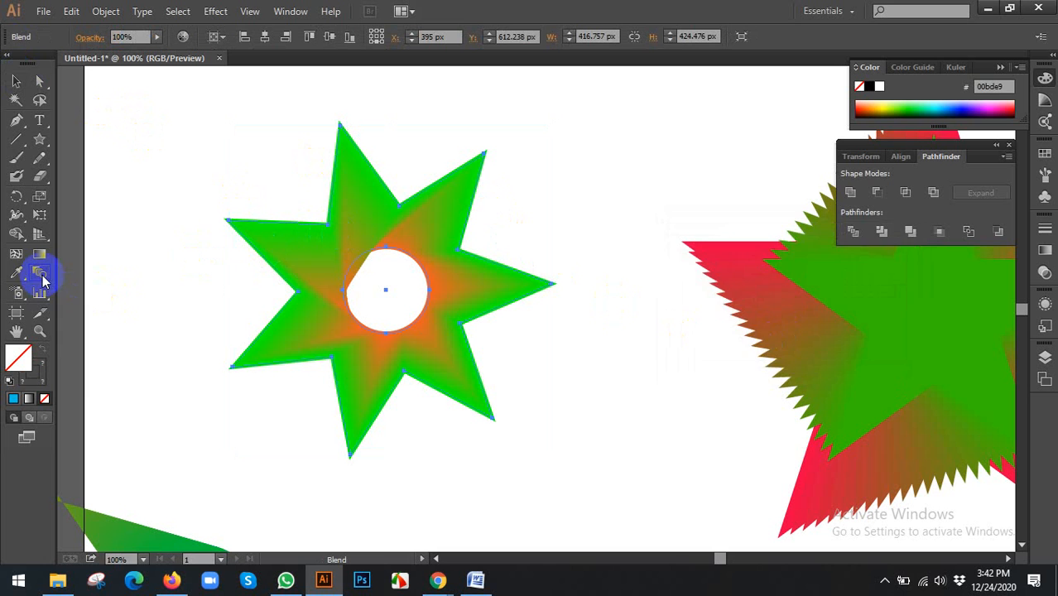
left_click(795, 267)
left_click(778, 283)
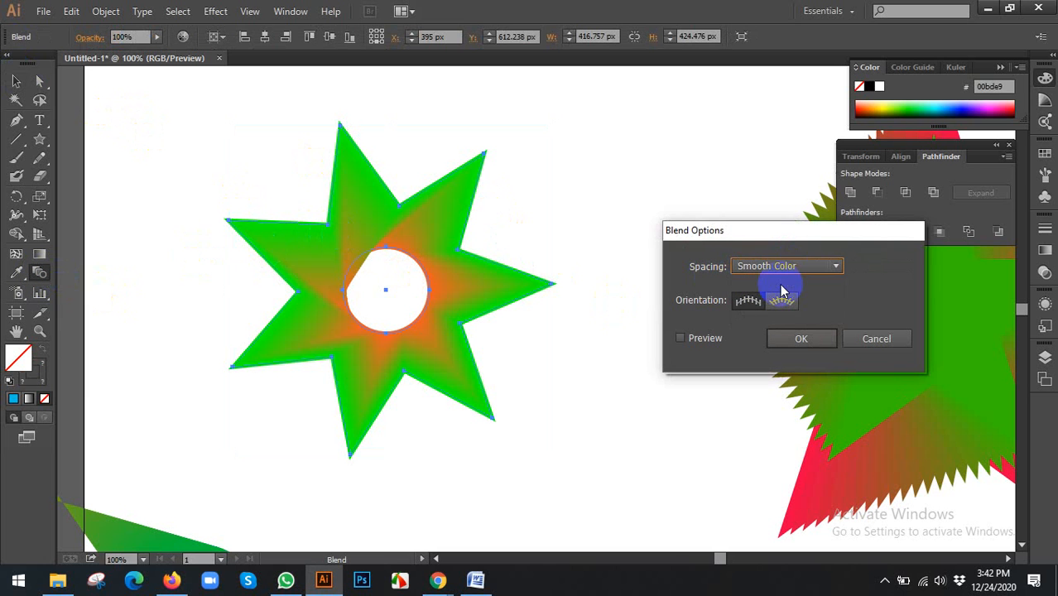
left_click(800, 266)
left_click(781, 301)
double_click(859, 267)
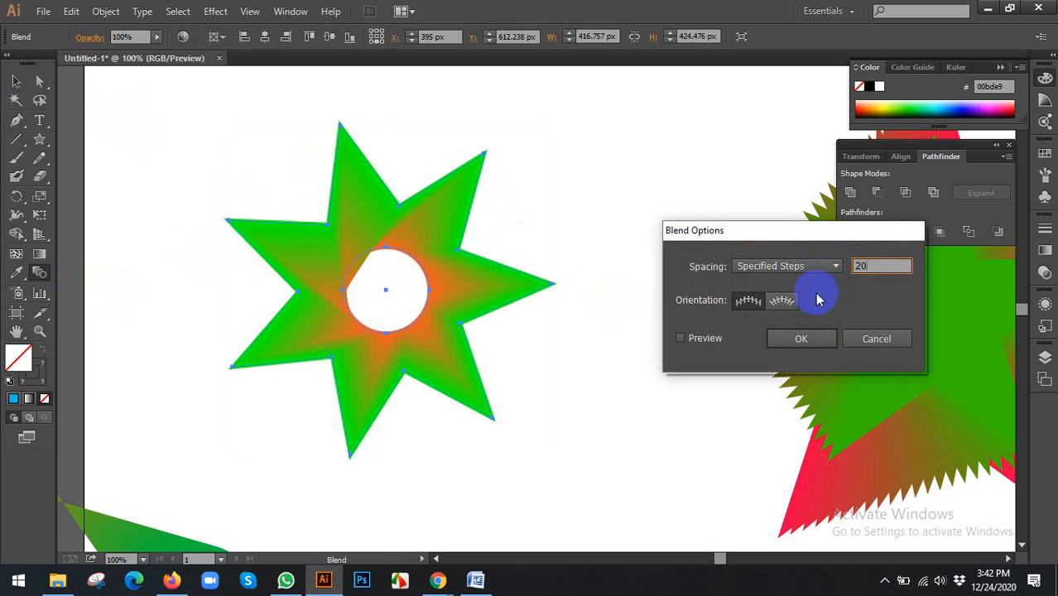
left_click(703, 338)
Step: Reduce the blend's specified steps to 9 and apply the blend options
double_click(865, 265)
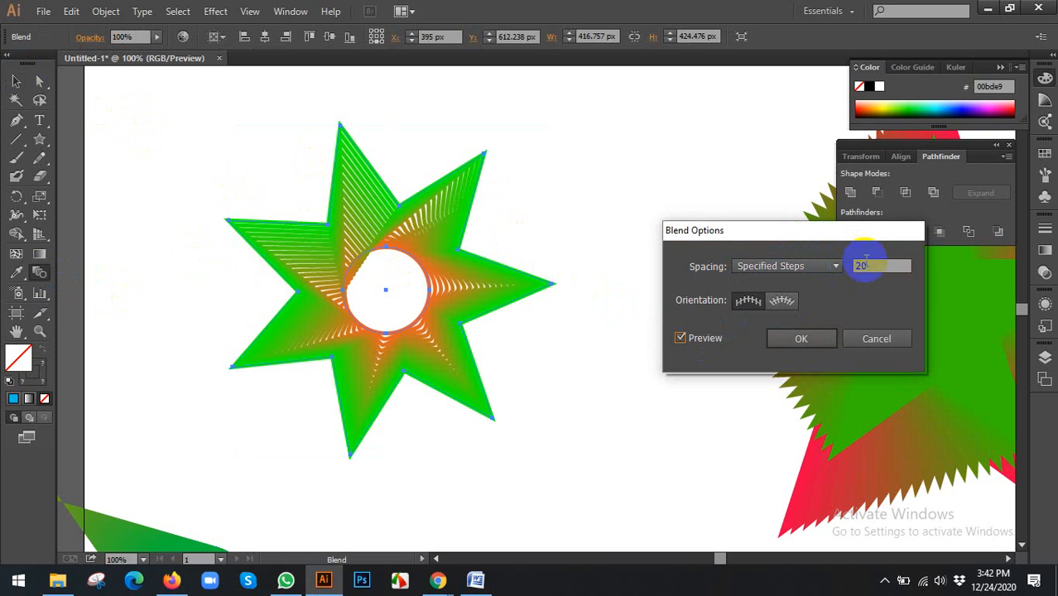
key("Down")
key("Down")
key("Down")
key("Down")
key("Down")
key("Down")
key("Down")
key("Down")
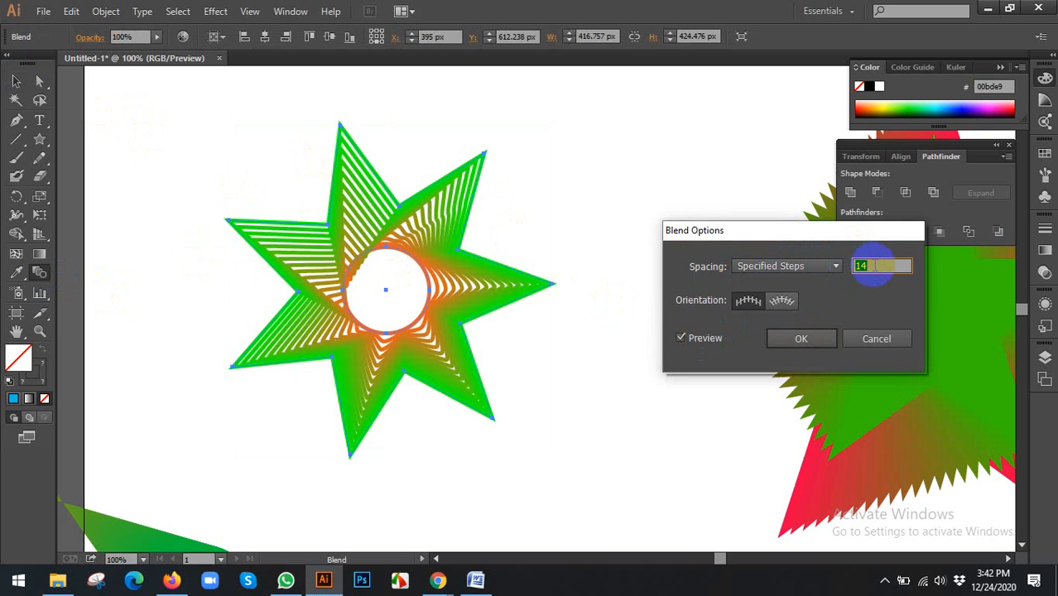
key("Down")
key("Down")
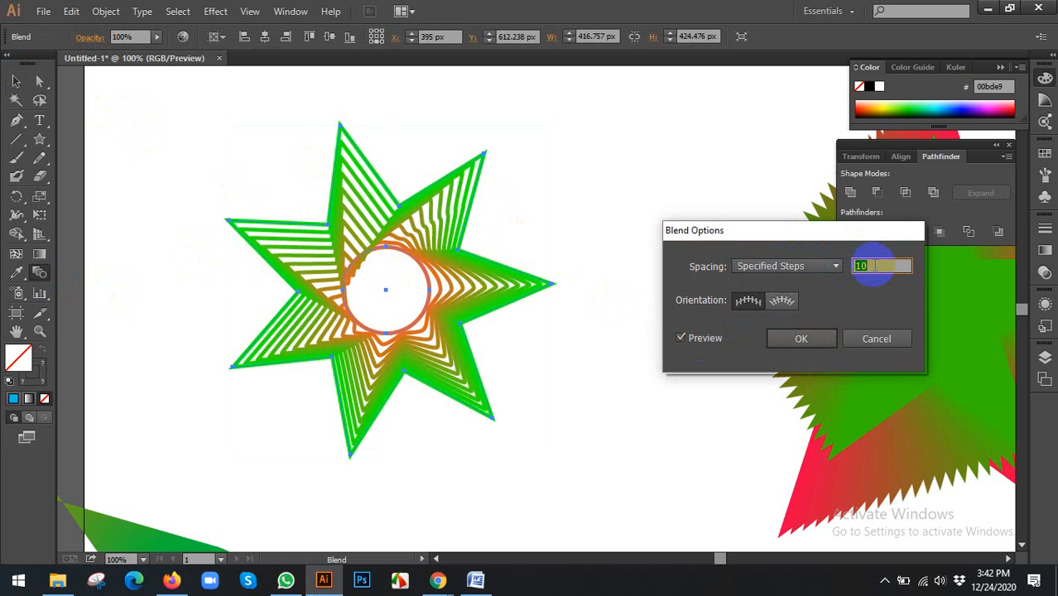
key("Down")
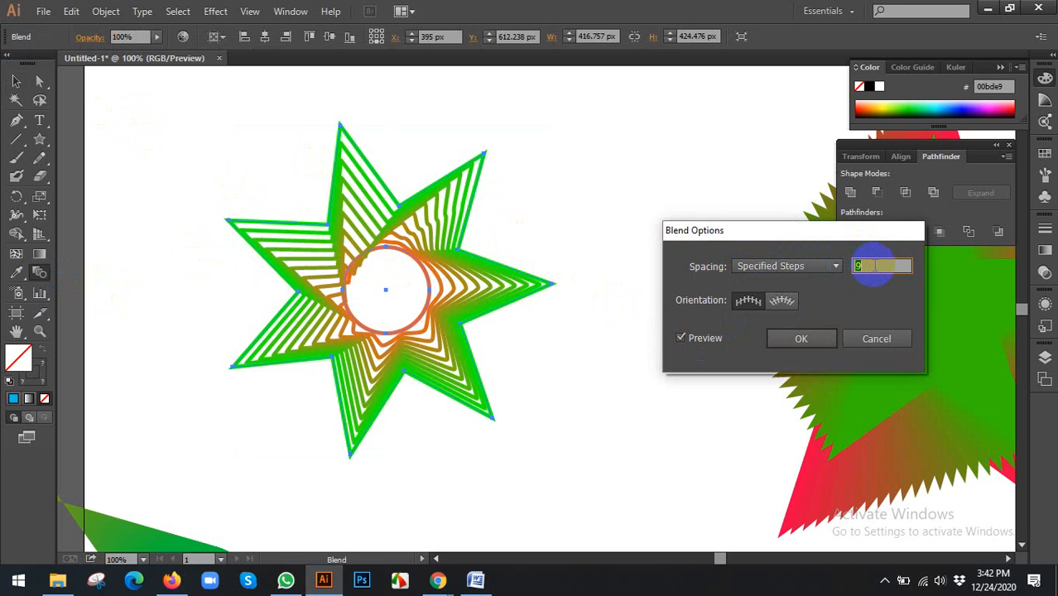
left_click(802, 338)
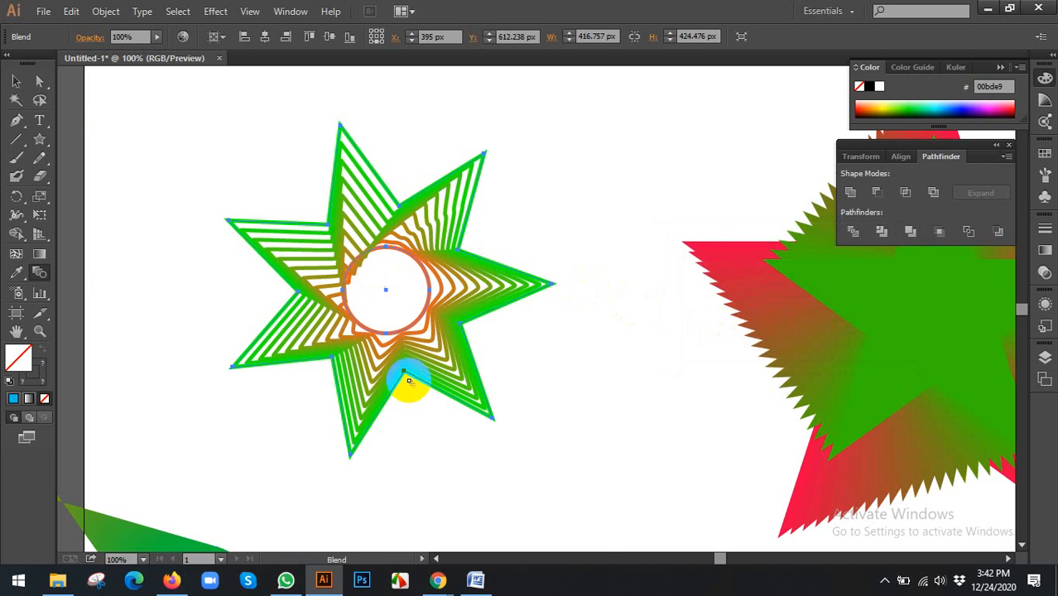
Step: Switch to Chrome, close the enlarged star blend image and look over the blend tool image results
mouse_move(441, 572)
left_click(410, 468)
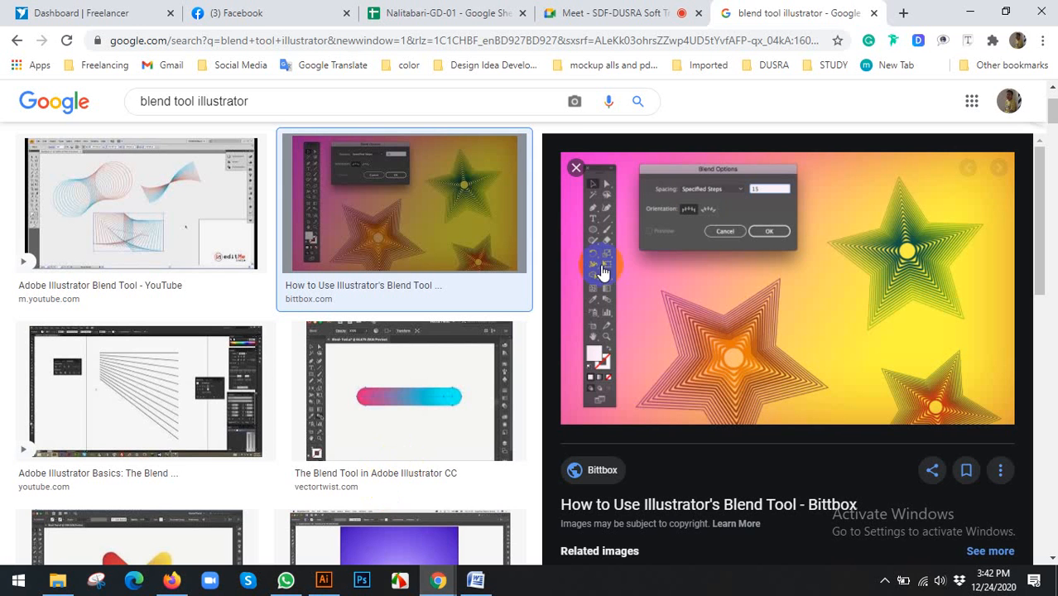
left_click(484, 194)
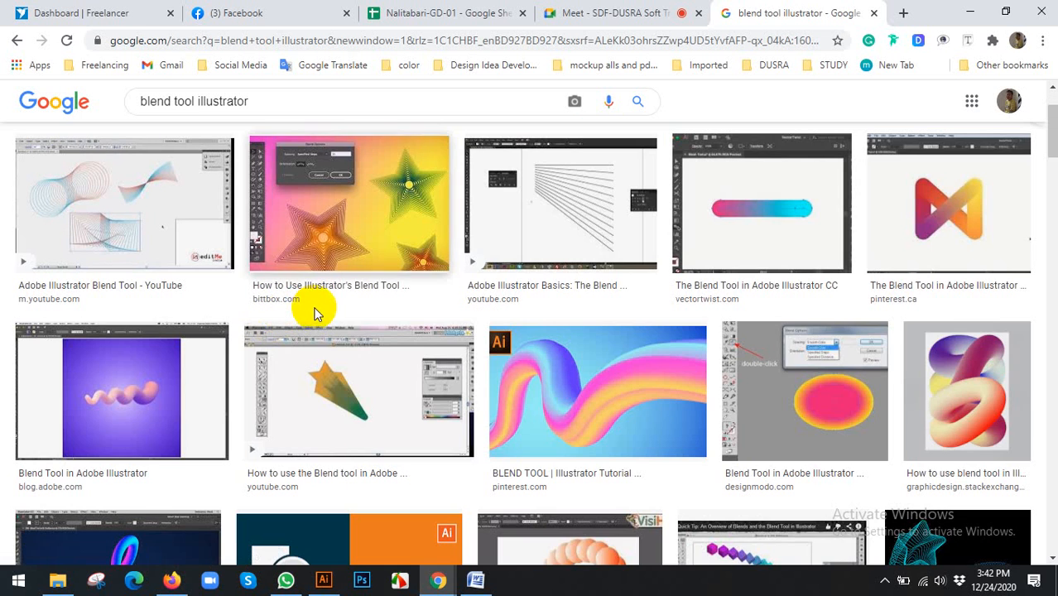
scroll(385, 326, "up", 2)
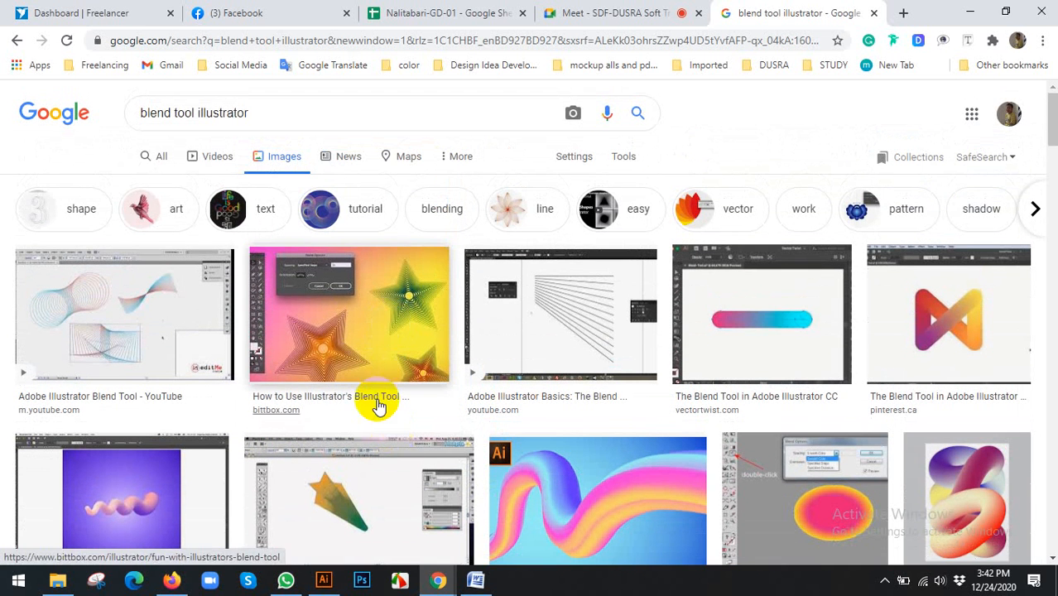
Step: Switch to Illustrator and delete the green and orange star-and-circle blend
left_click(324, 580)
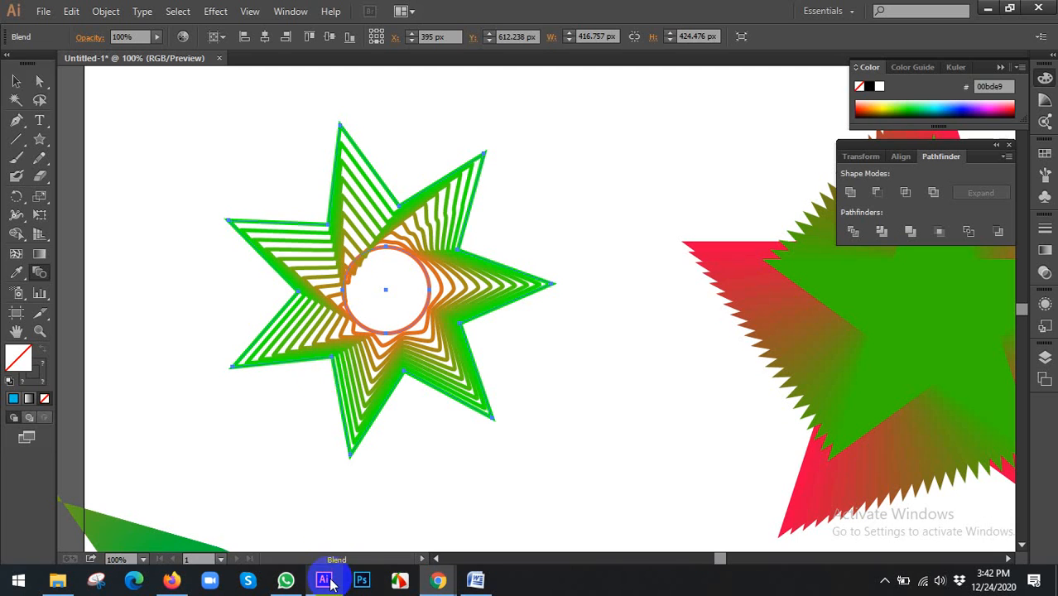
left_click(15, 83)
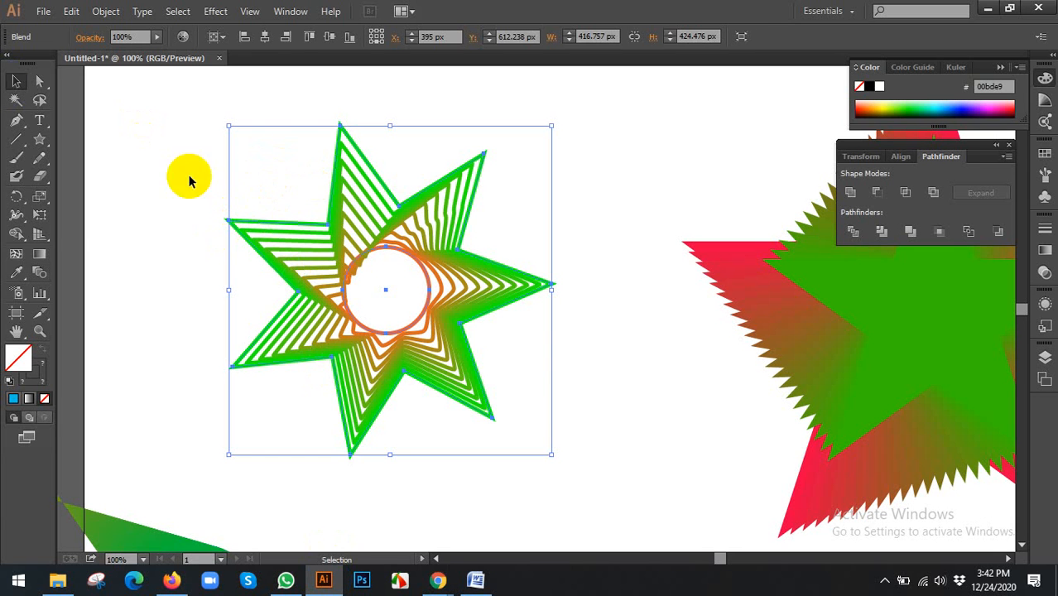
key("Delete")
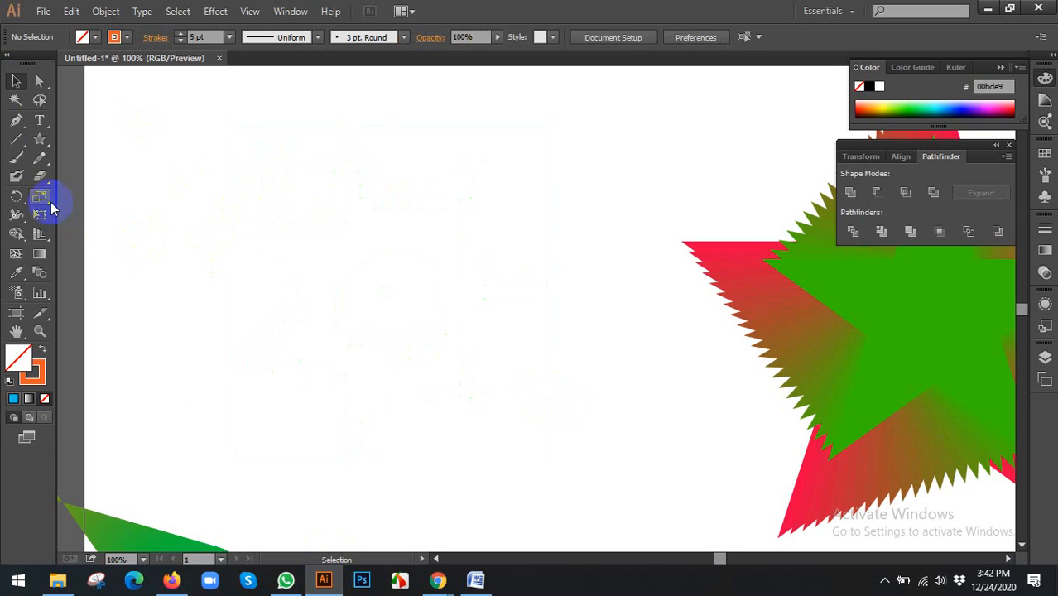
Step: Draw a seven-pointed star outline with the orange 5 pt stroke, slightly round all its corners, and deselect it
left_click_drag(48, 146, 106, 213)
left_click_drag(438, 256, 561, 398)
left_click(39, 82)
scroll(265, 240, "up", 3)
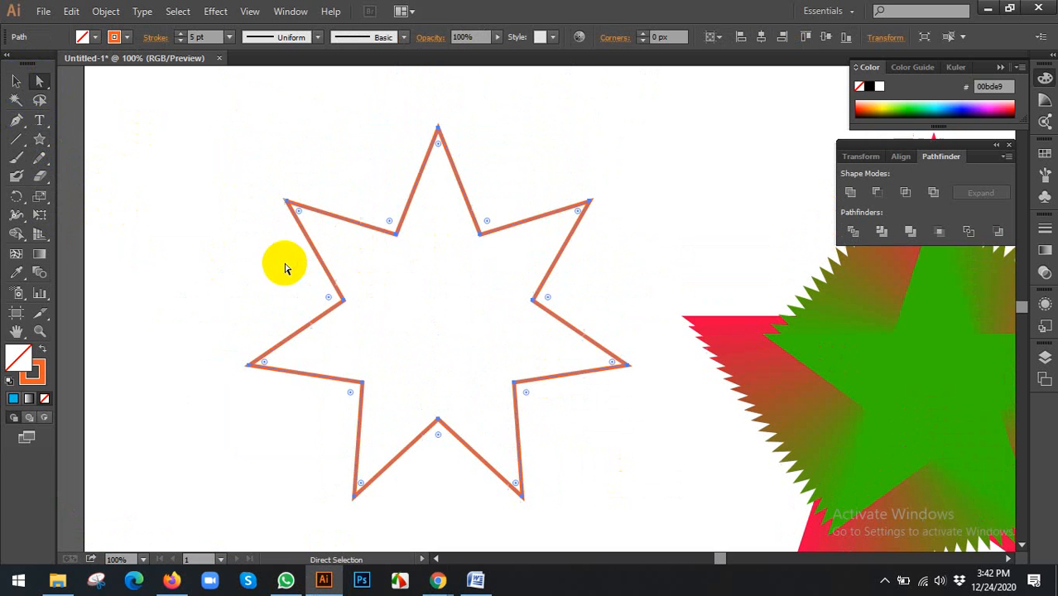
left_click_drag(441, 147, 438, 141)
left_click(15, 81)
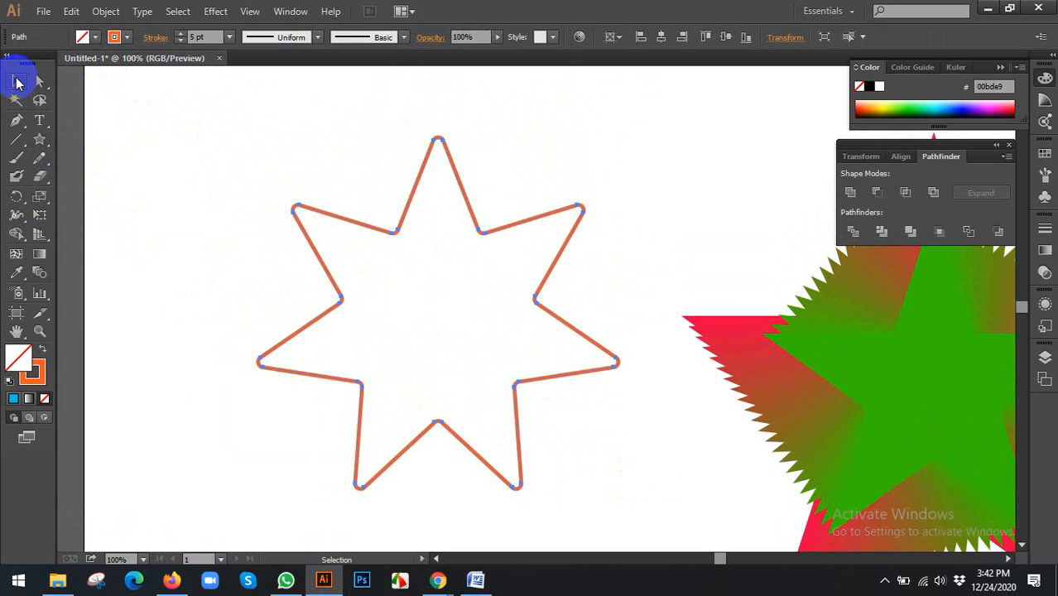
left_click(125, 170)
Step: Draw a small circle outline with the same orange stroke at the centre of the rounded star
left_click(103, 176)
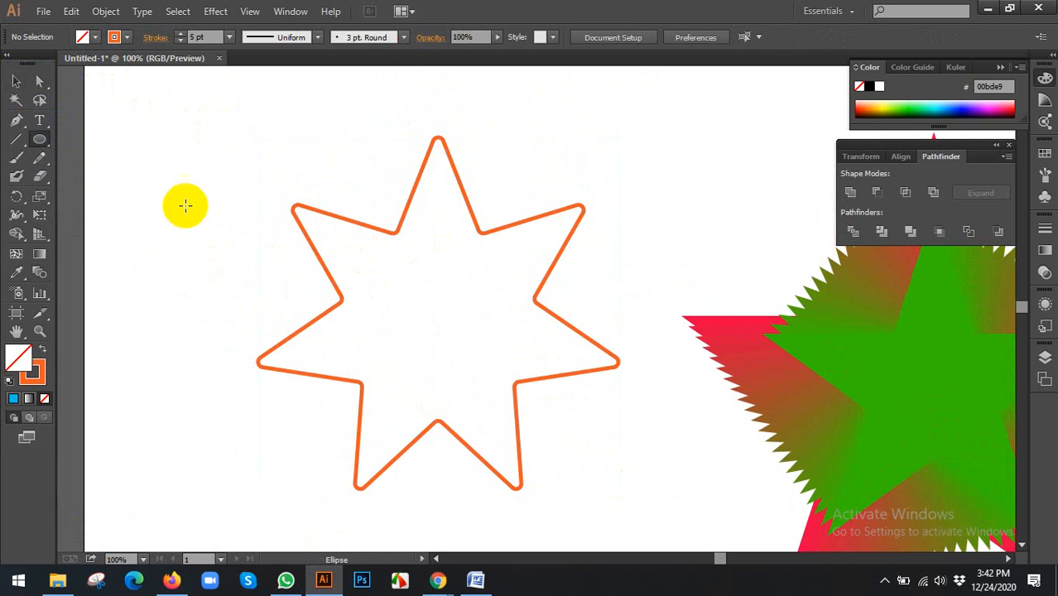
left_click_drag(437, 314, 476, 345)
left_click(17, 76)
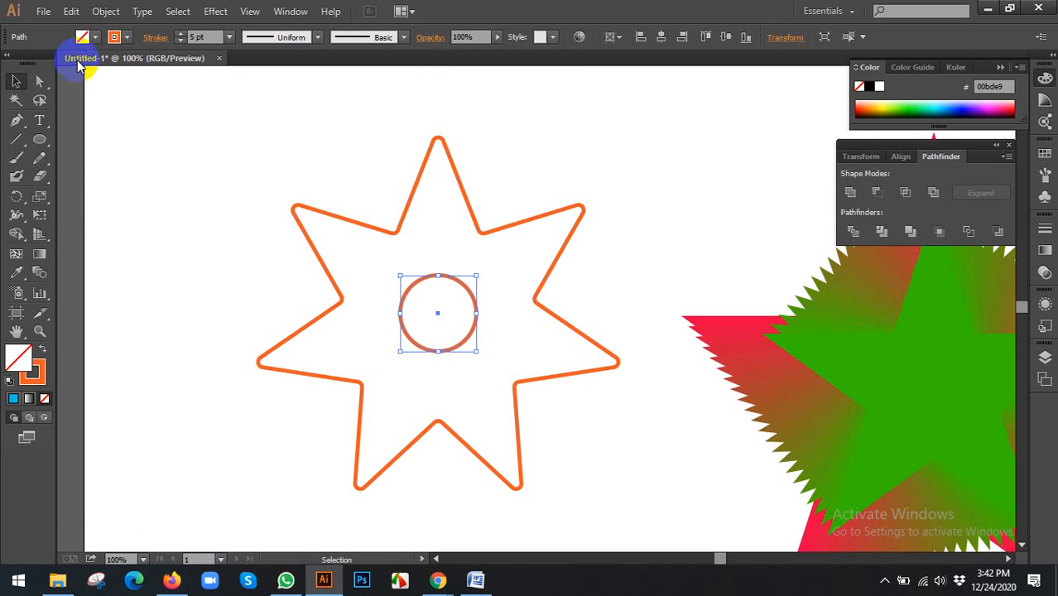
Step: Set the stroke weight of both the rounded star and the circle to 2 pt
left_click_drag(203, 135, 513, 319)
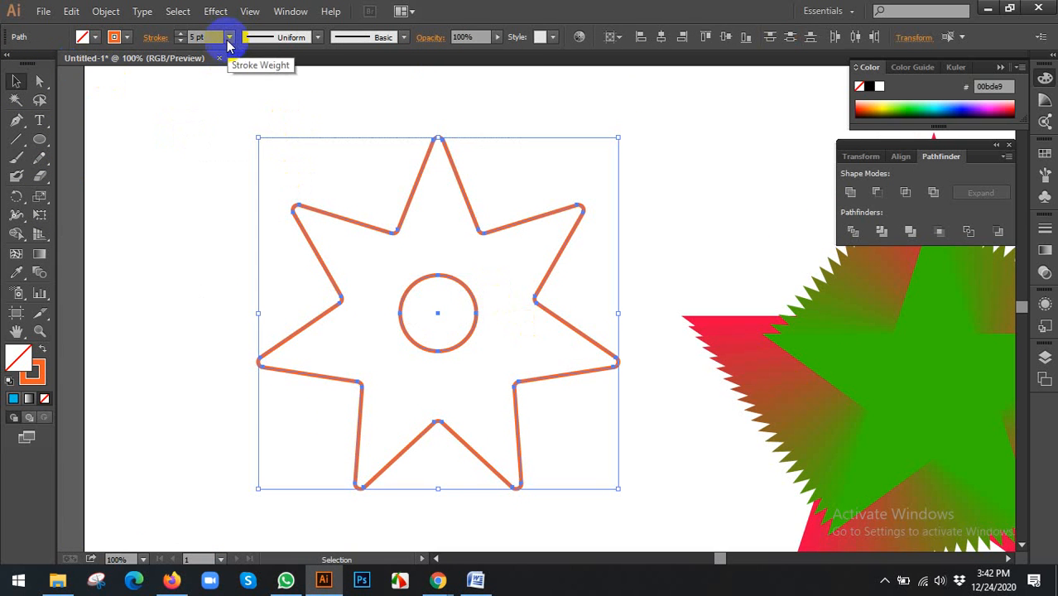
left_click(229, 36)
left_click(248, 134)
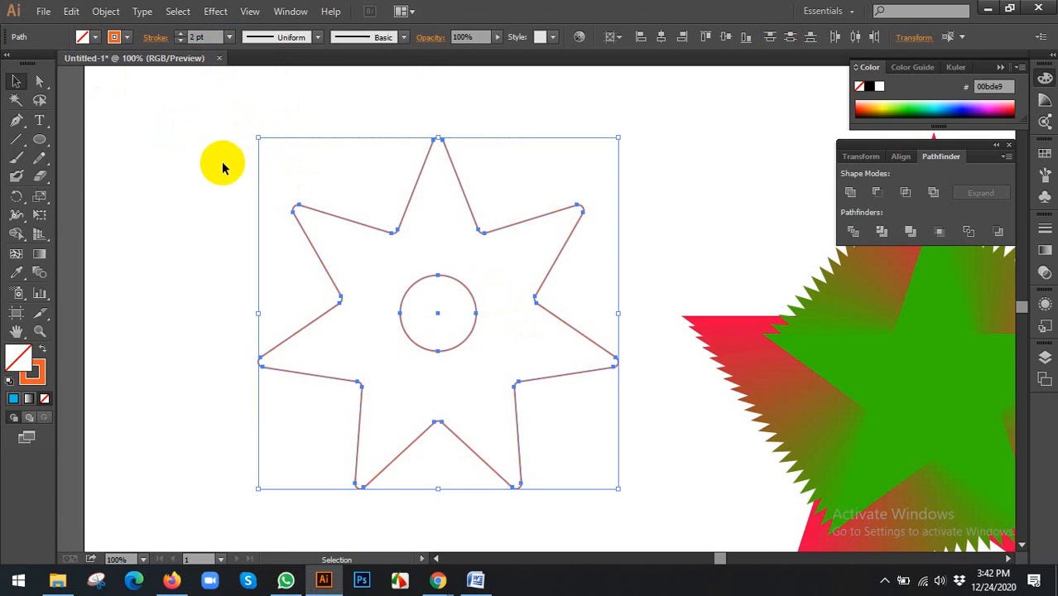
Step: Align the centres of the rounded star and the circle, and place the pair on the left side of the artboard
left_click_drag(216, 166, 513, 350)
left_click(663, 38)
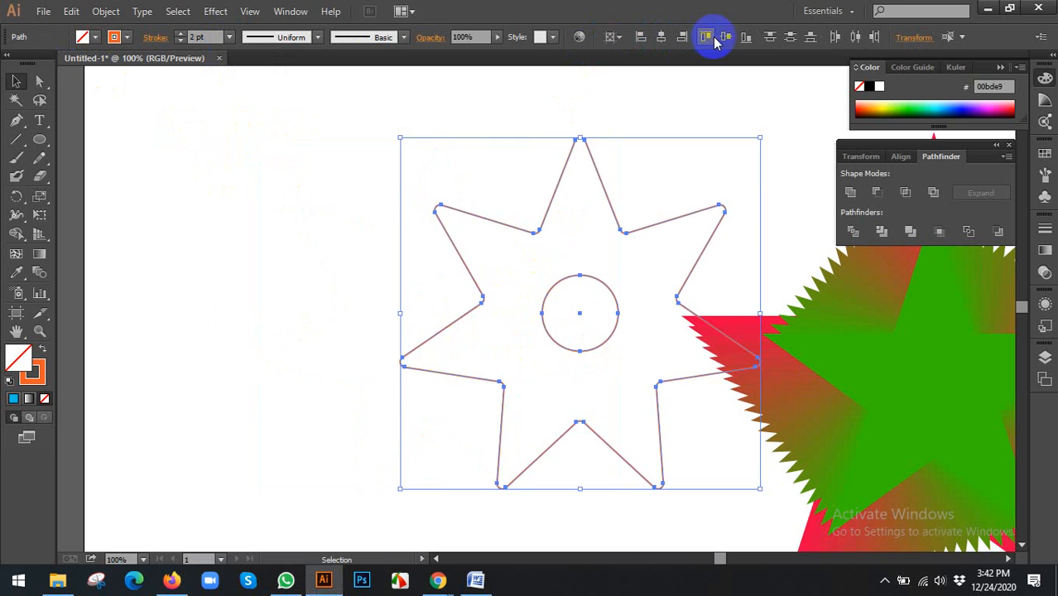
left_click(726, 36)
left_click_drag(563, 227, 351, 178)
Step: Change the stroke colour of the small central circle to red and deselect it
left_click(369, 298)
left_click(349, 289)
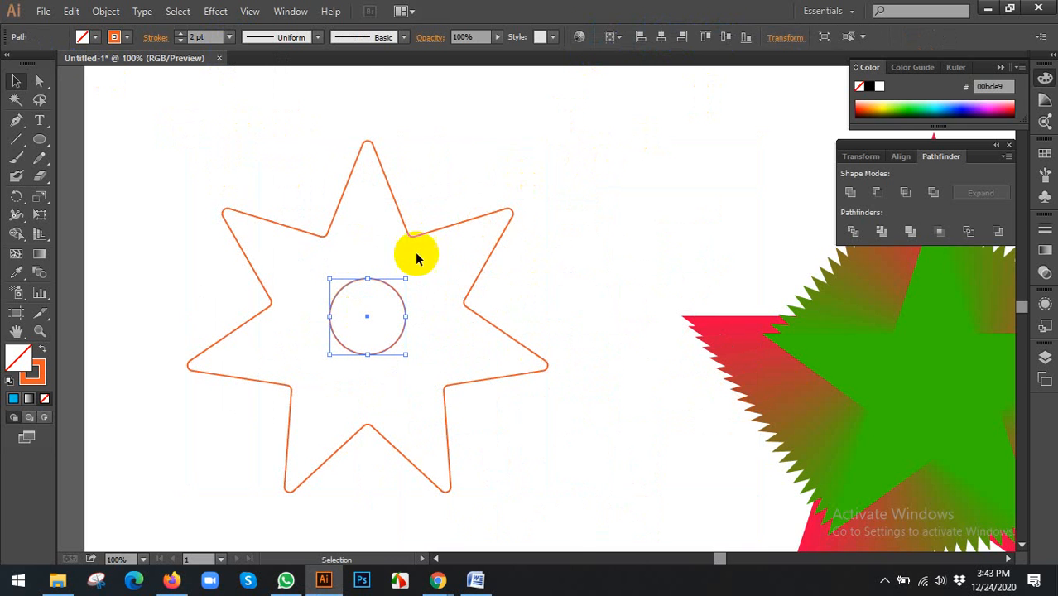
left_click(117, 36)
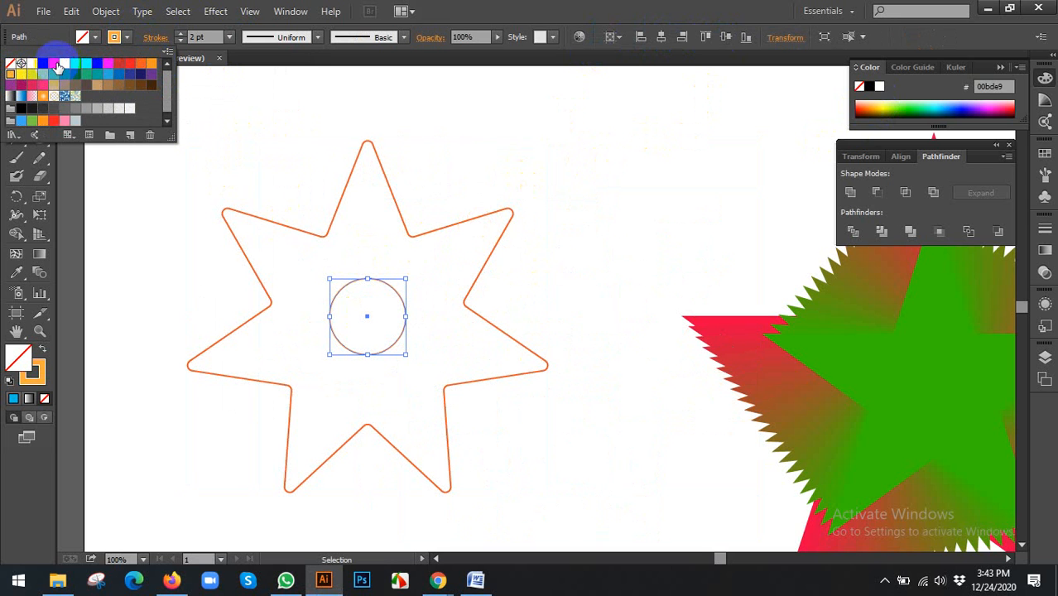
left_click(488, 141)
Step: Change the stroke colour of the rounded seven-pointed star to cyan and deselect it
left_click(368, 146)
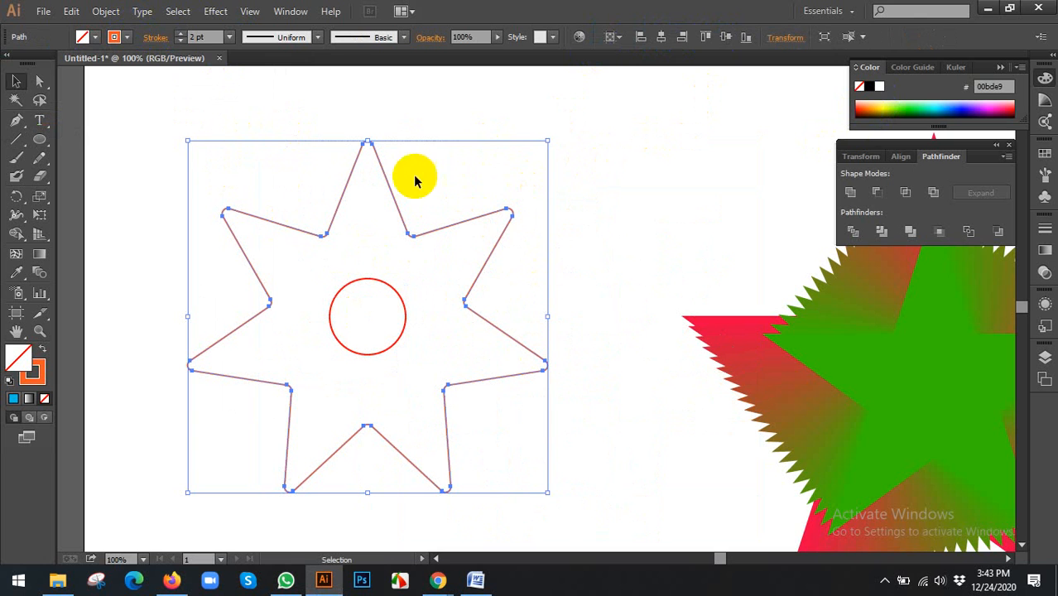
left_click(115, 37)
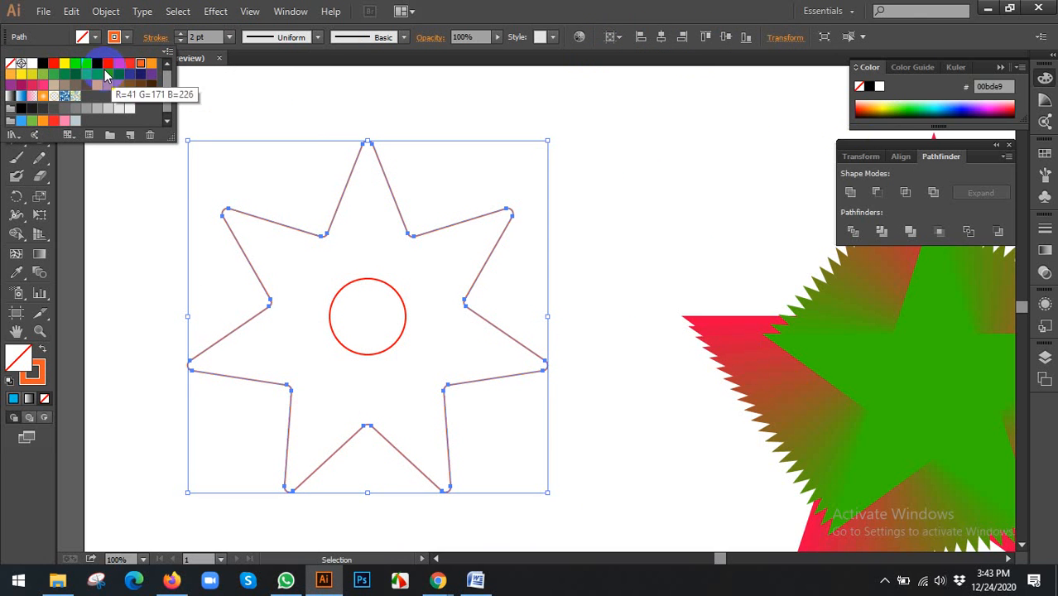
left_click(79, 67)
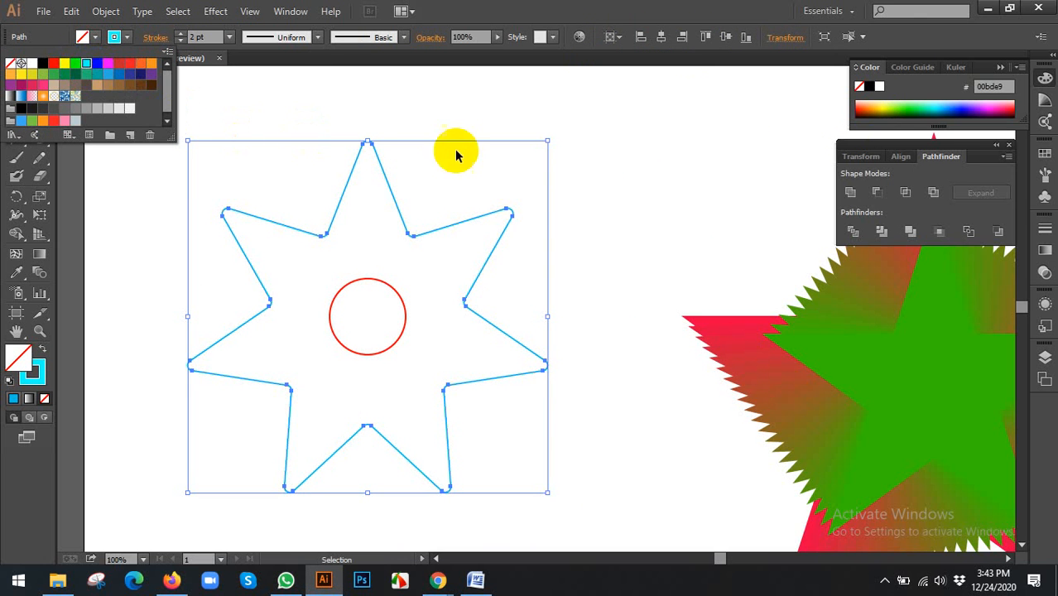
left_click(584, 166)
Step: Blend the cyan star outline with the red circle, from an inner corner of the star to the circle's top anchor
left_click(578, 193)
left_click_drag(578, 193, 355, 314)
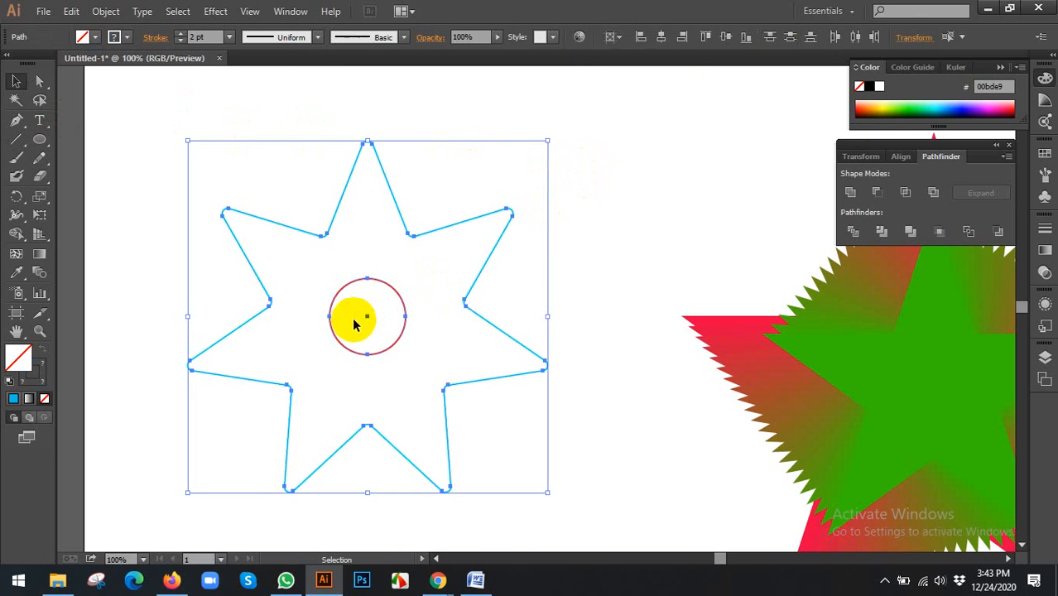
left_click(38, 274)
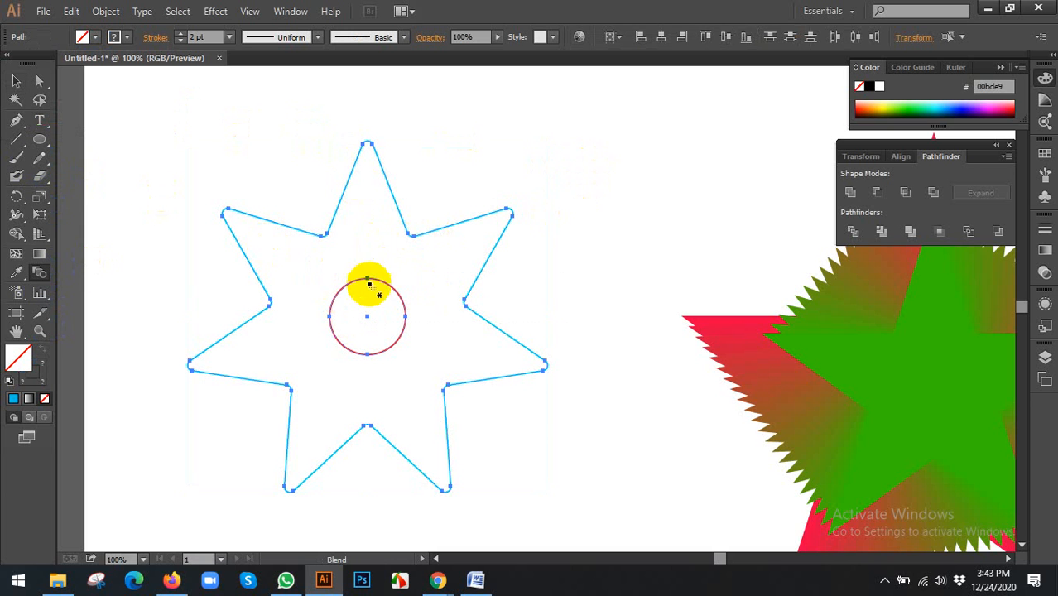
left_click(413, 236)
left_click(367, 280)
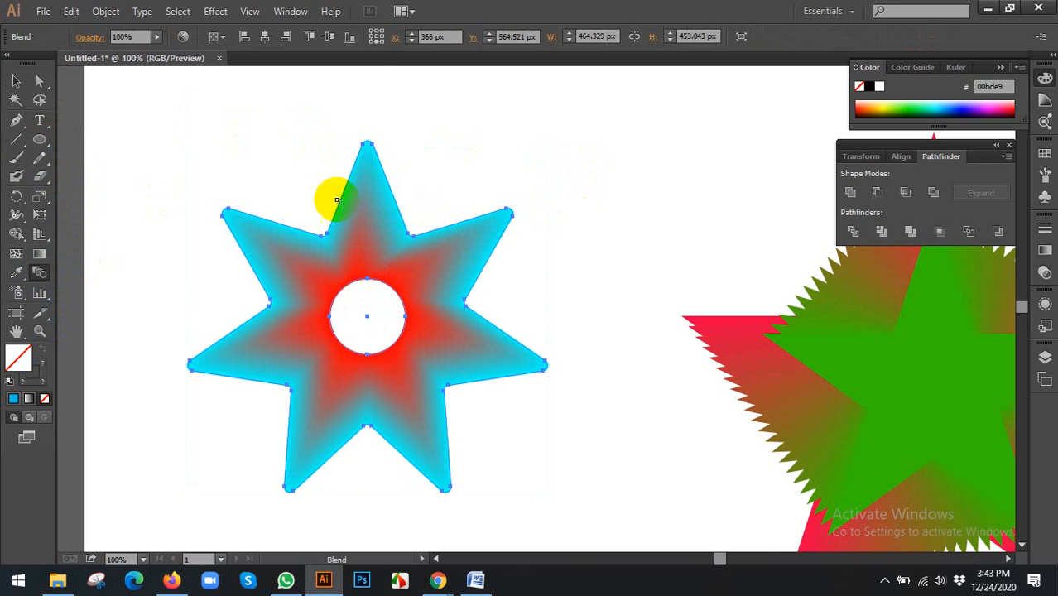
Step: Set the star-and-circle blend's spacing to Specified Steps with 20 steps, preview and apply it, and deselect the blend
double_click(39, 273)
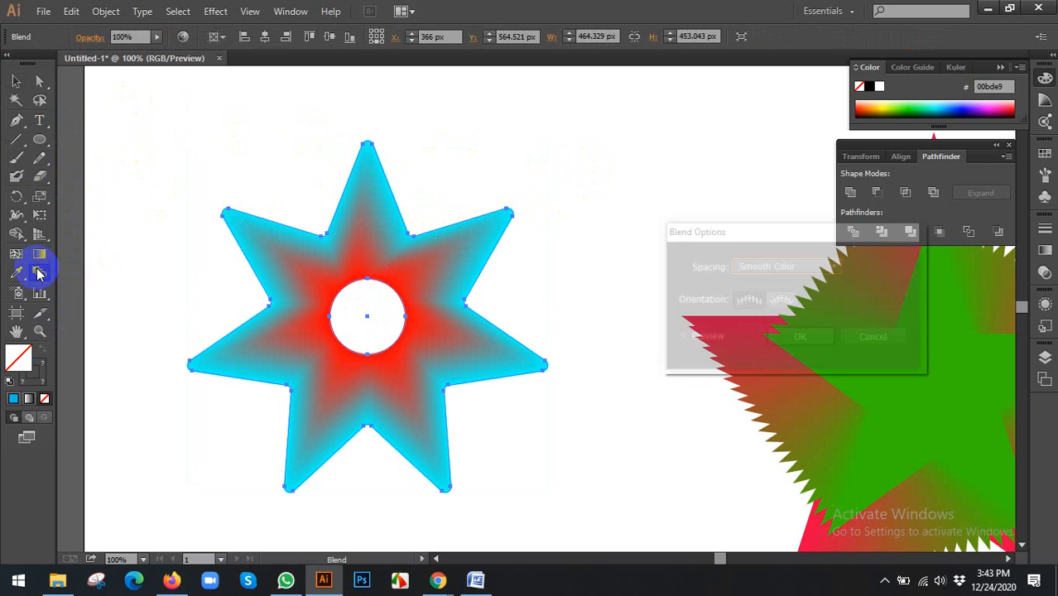
left_click(804, 270)
left_click(804, 300)
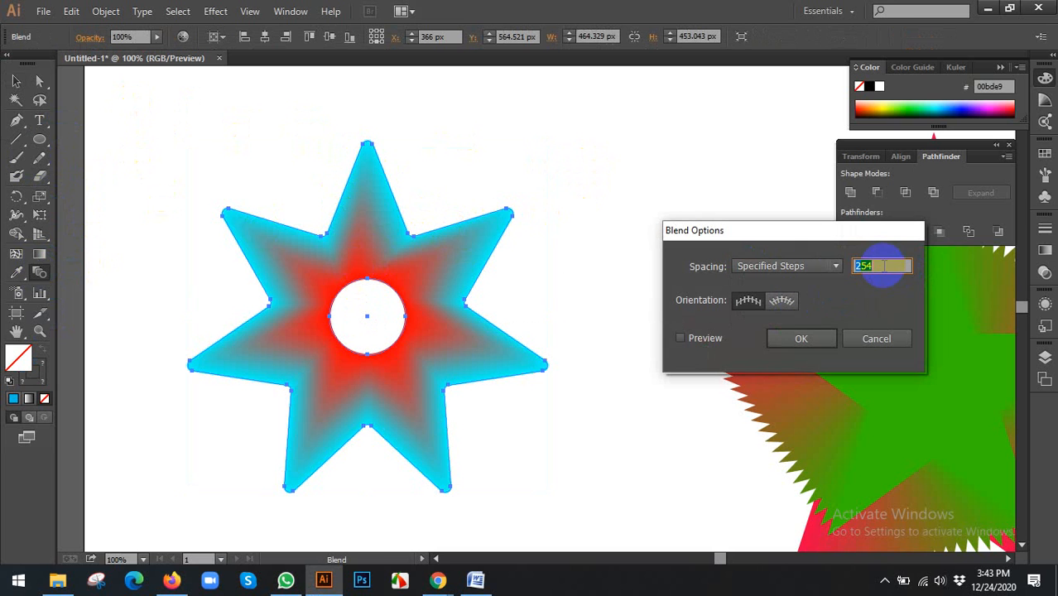
type("20")
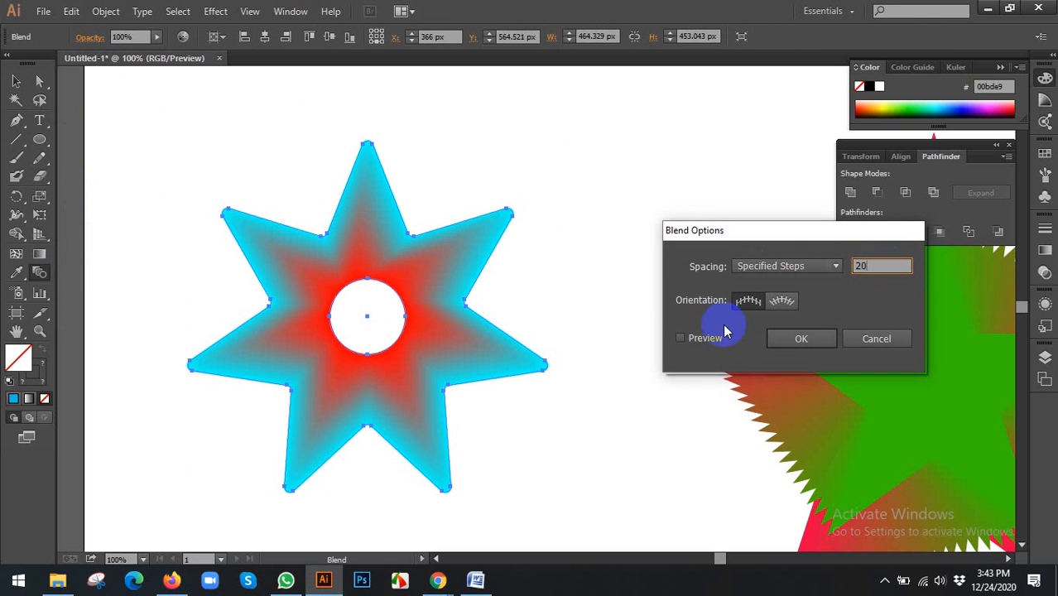
left_click(696, 337)
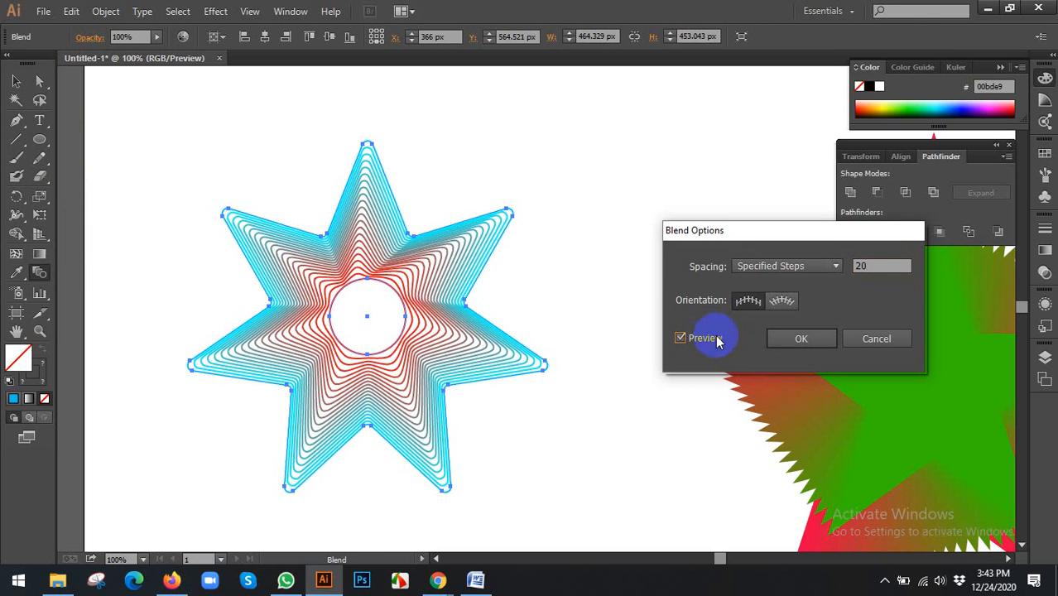
left_click(801, 339)
left_click(15, 82)
left_click(181, 106)
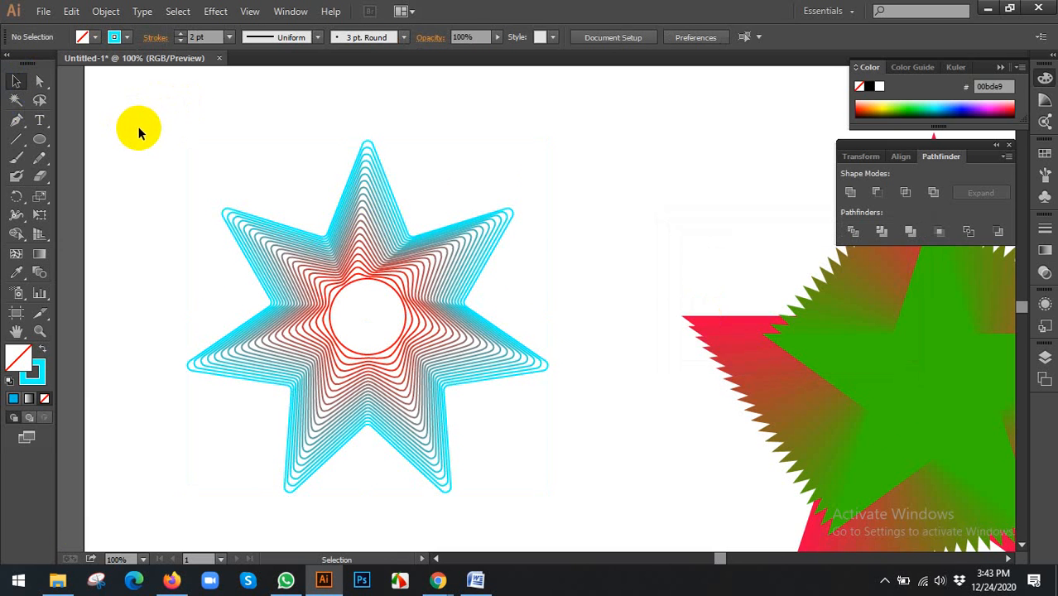
Step: Expand the star-and-circle blend into editable outlines
scroll(165, 149, "down", 2)
mouse_move(280, 209)
left_mouse_down()
mouse_move(344, 216)
mouse_move(346, 226)
mouse_move(272, 202)
left_mouse_up()
right_click(273, 202)
left_click(266, 196)
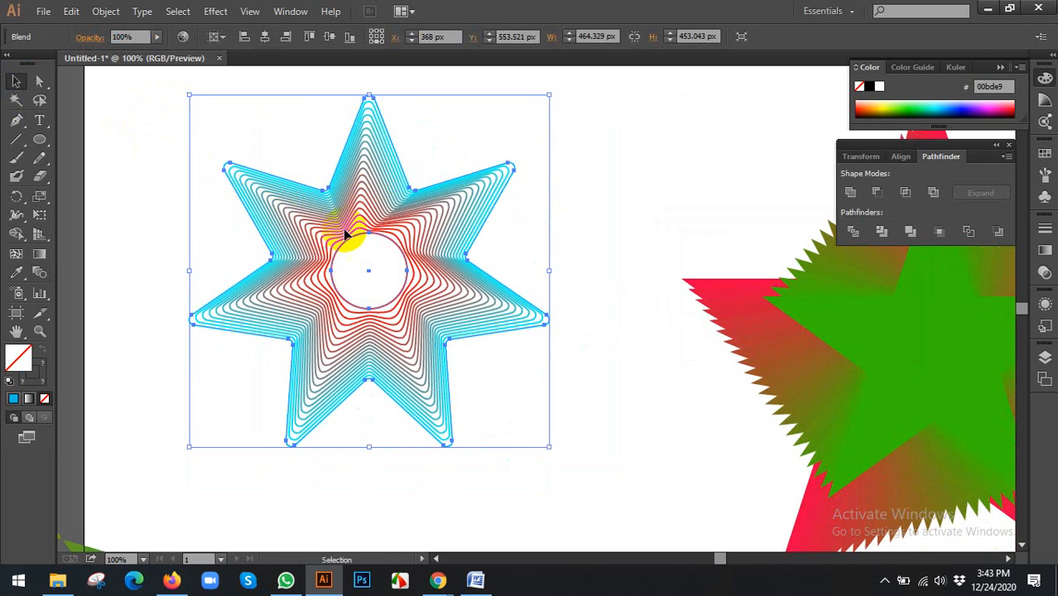
left_click(105, 10)
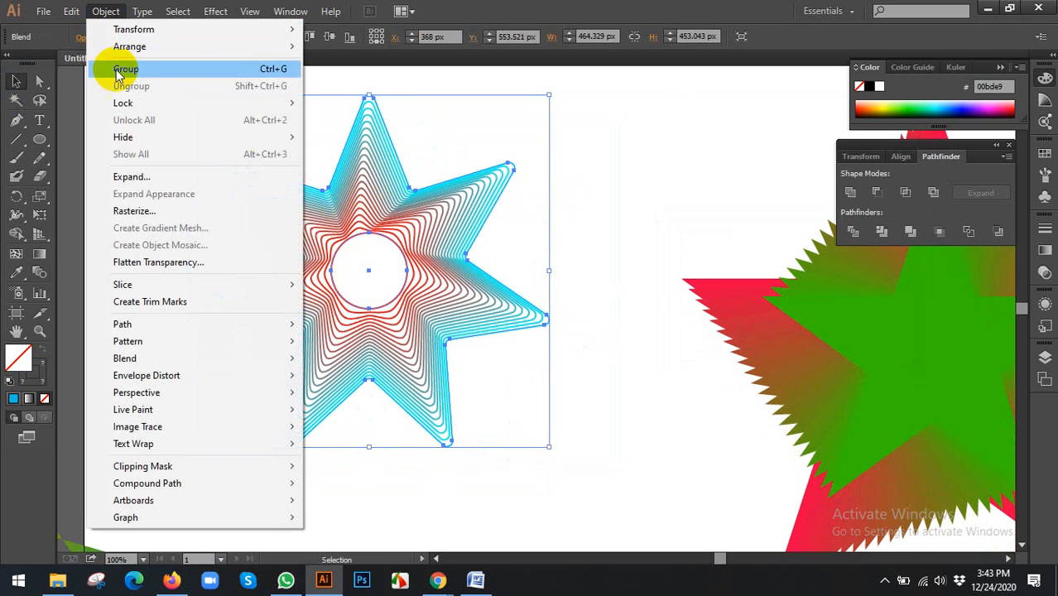
left_click(132, 180)
left_click(489, 375)
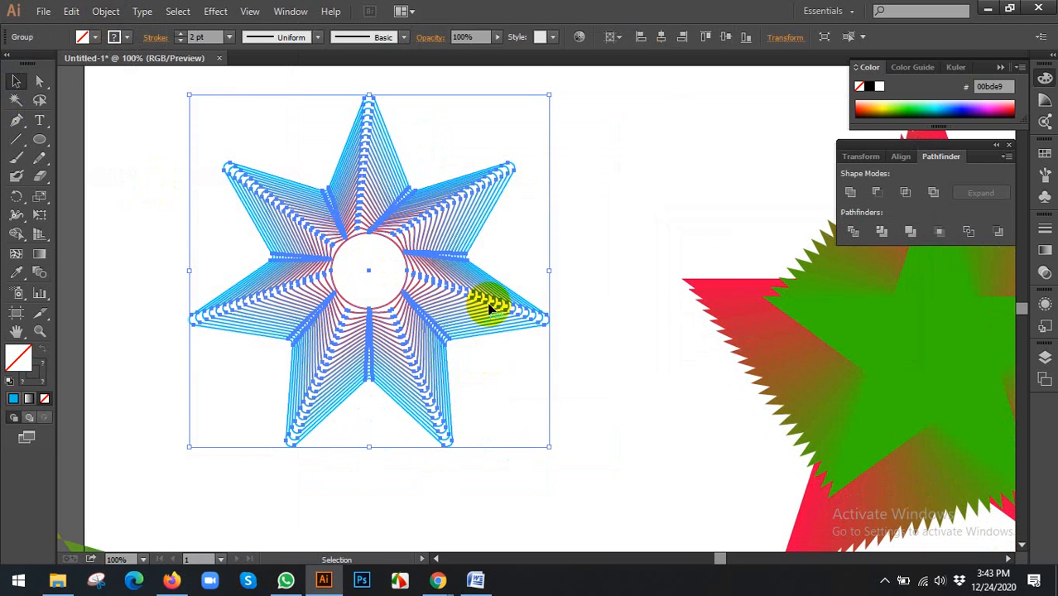
Step: Ungroup the expanded star outlines and deselect them
right_click(432, 217)
left_click(479, 300)
left_click(613, 255)
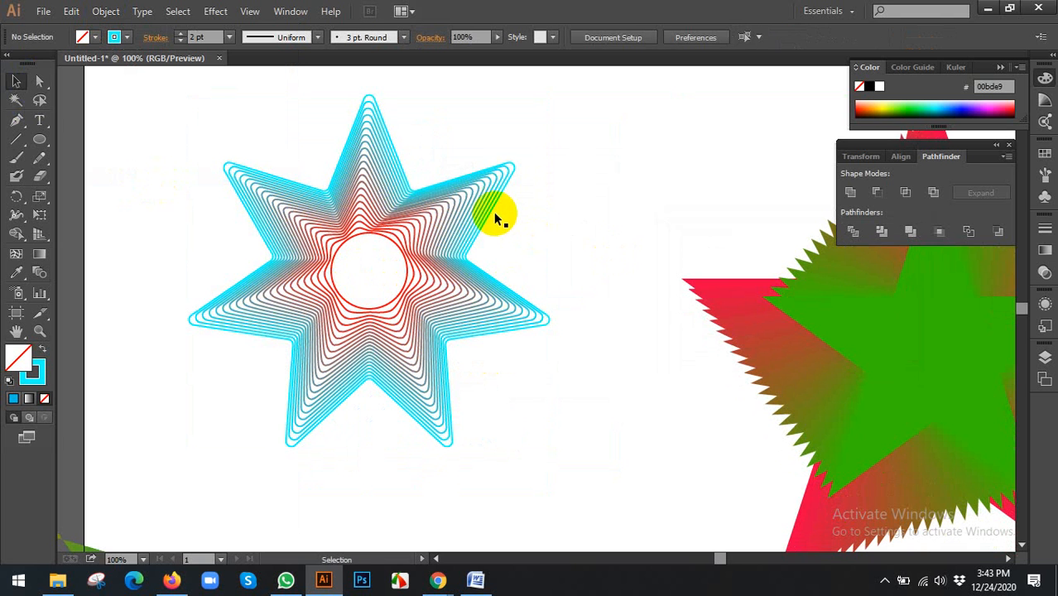
Step: Move the outermost star outline out of the ungrouped artwork, undo the move, and deselect everything
left_click_drag(522, 214, 670, 221)
key("ctrl+z")
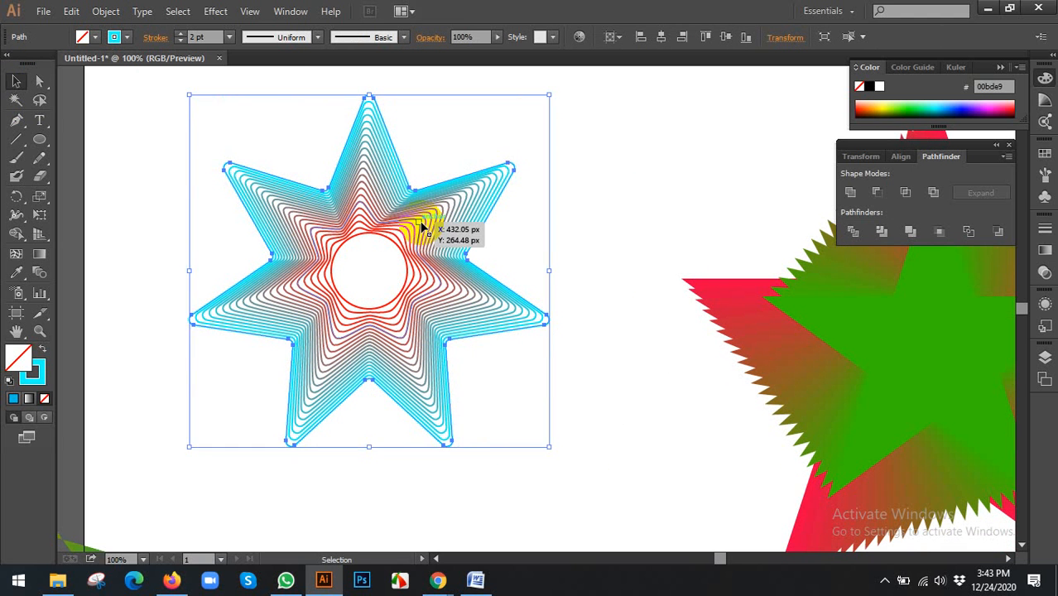
left_click(423, 226)
left_click(584, 209)
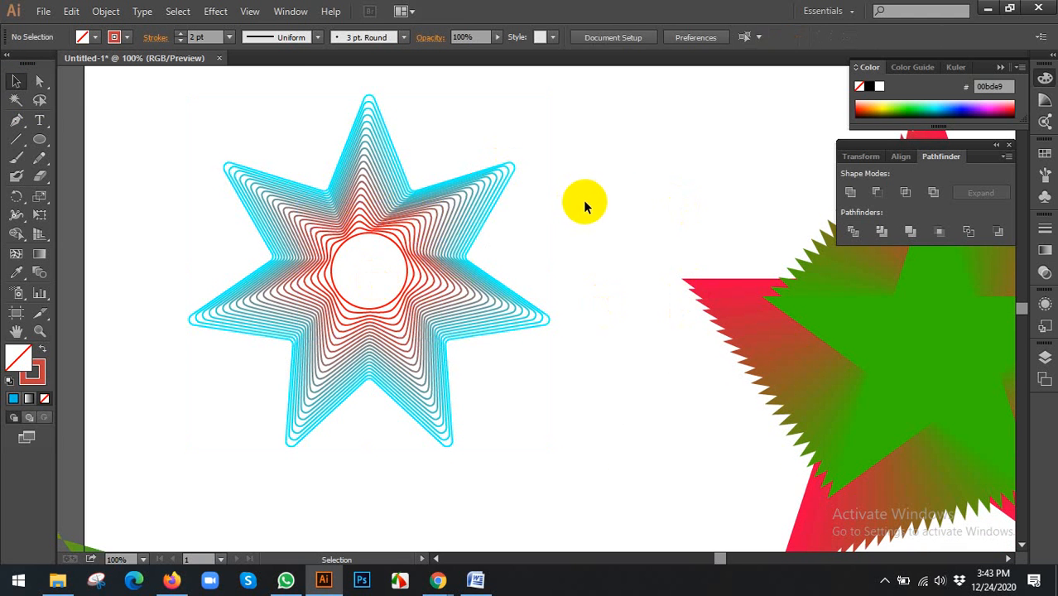
Step: Switch to Chrome and examine the "blend tool illustrator" image results for more blend examples
scroll(581, 209, "down", 1)
left_click_drag(502, 310, 437, 305)
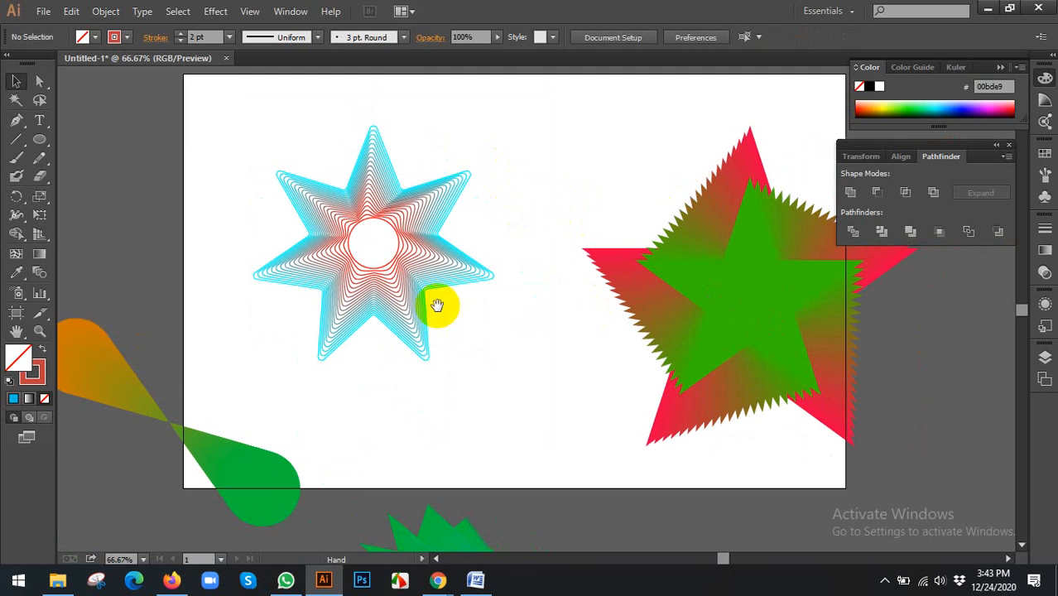
left_click(439, 581)
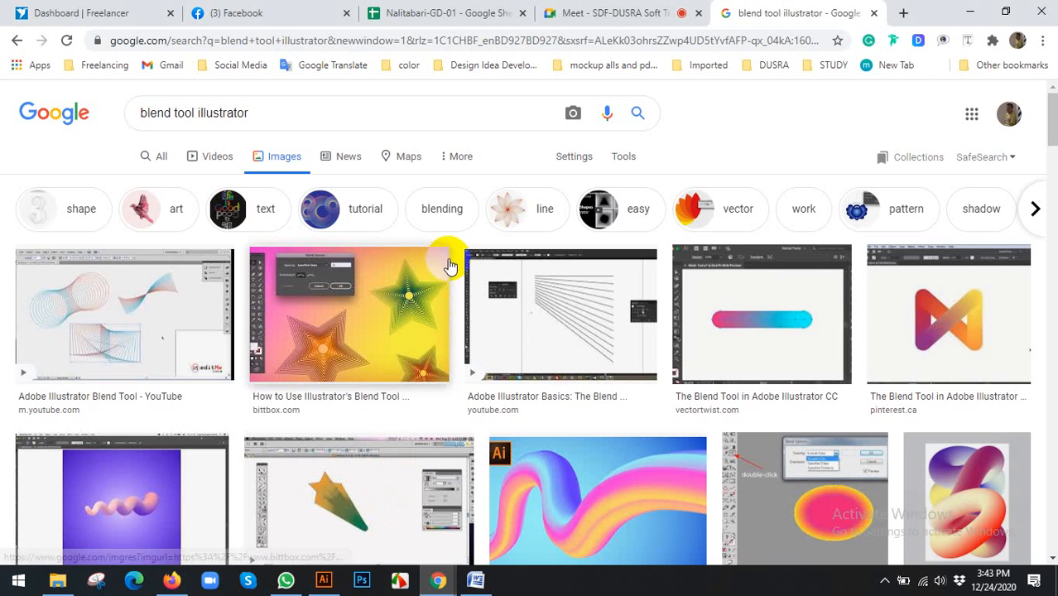
scroll(138, 284, "down", 2)
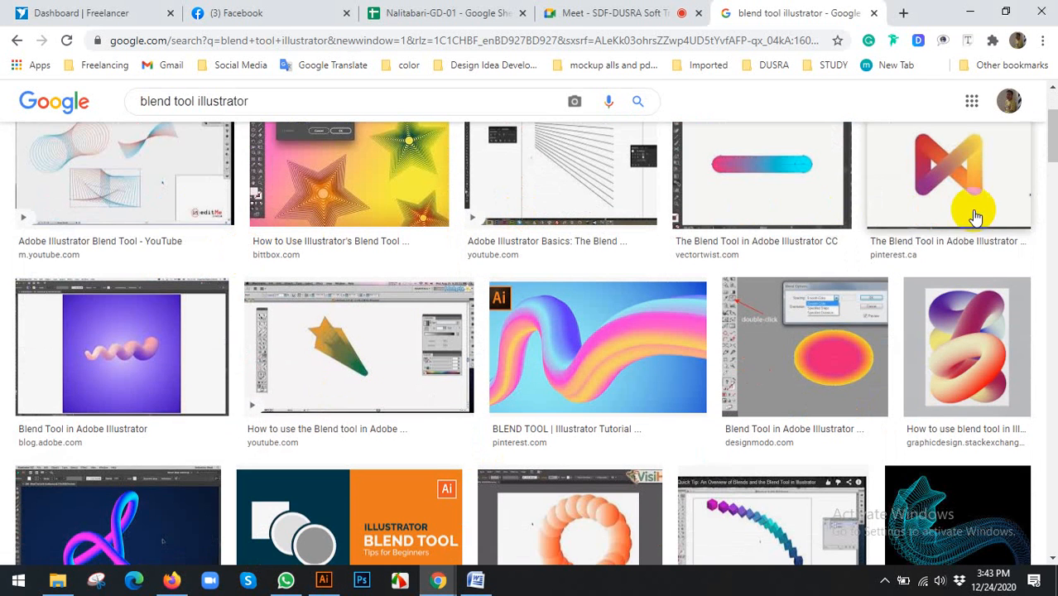
scroll(327, 286, "down", 1)
scroll(559, 342, "up", 2)
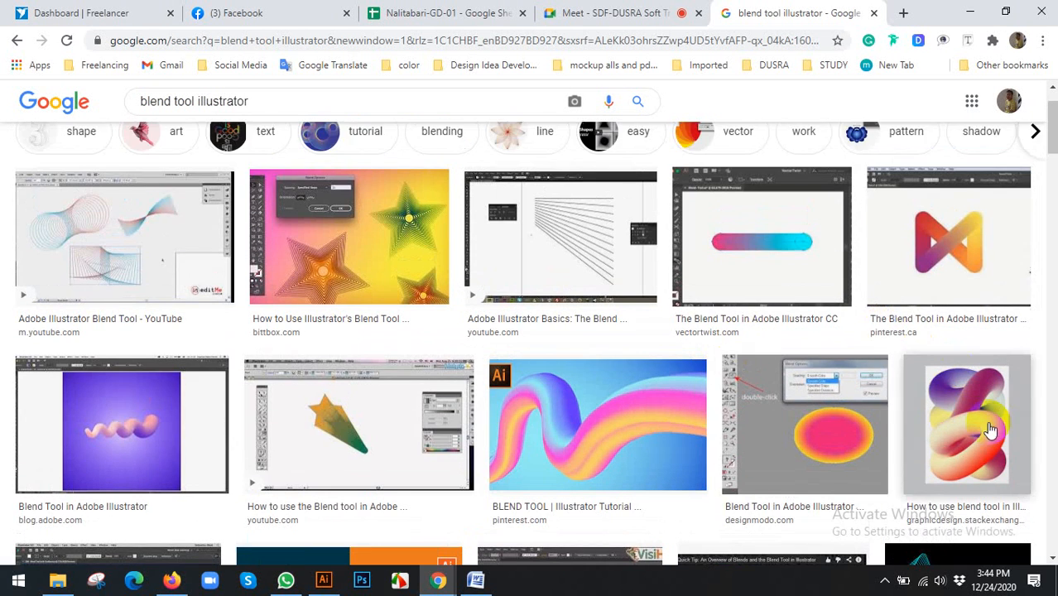
scroll(488, 339, "down", 1)
scroll(437, 347, "up", 1)
scroll(436, 348, "up", 2)
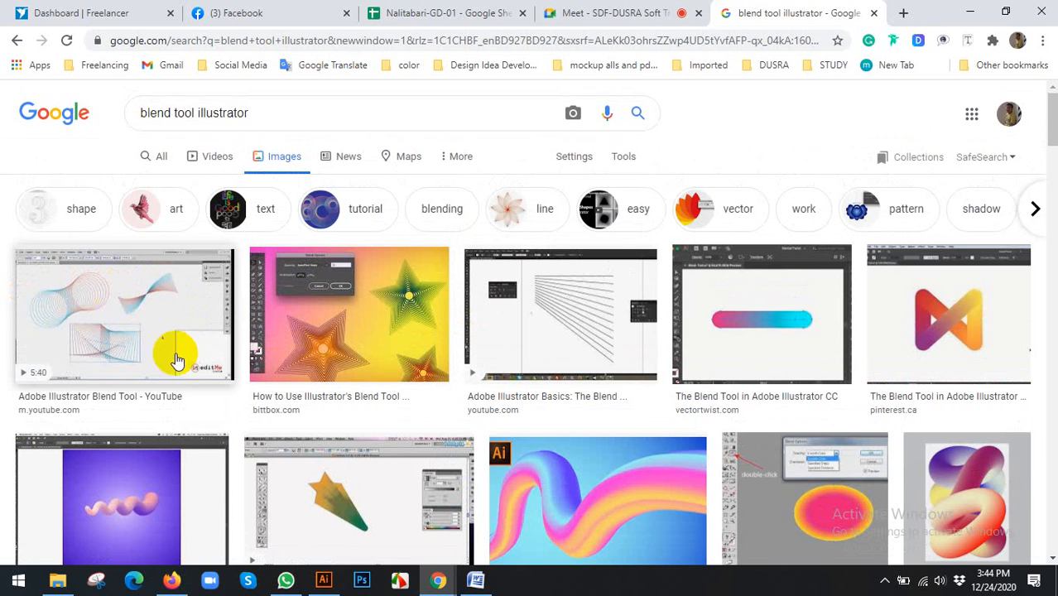
Step: Switch back to Illustrator, move all the existing artwork down to clear the artboard, and deselect it
left_click(324, 579)
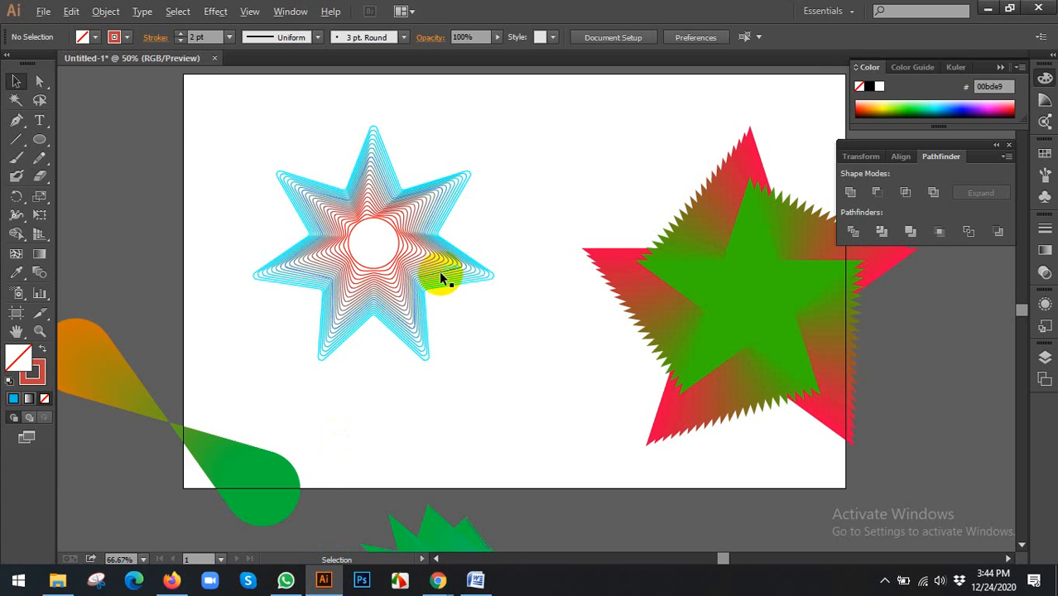
scroll(441, 273, "down", 2)
left_click_drag(292, 189, 582, 482)
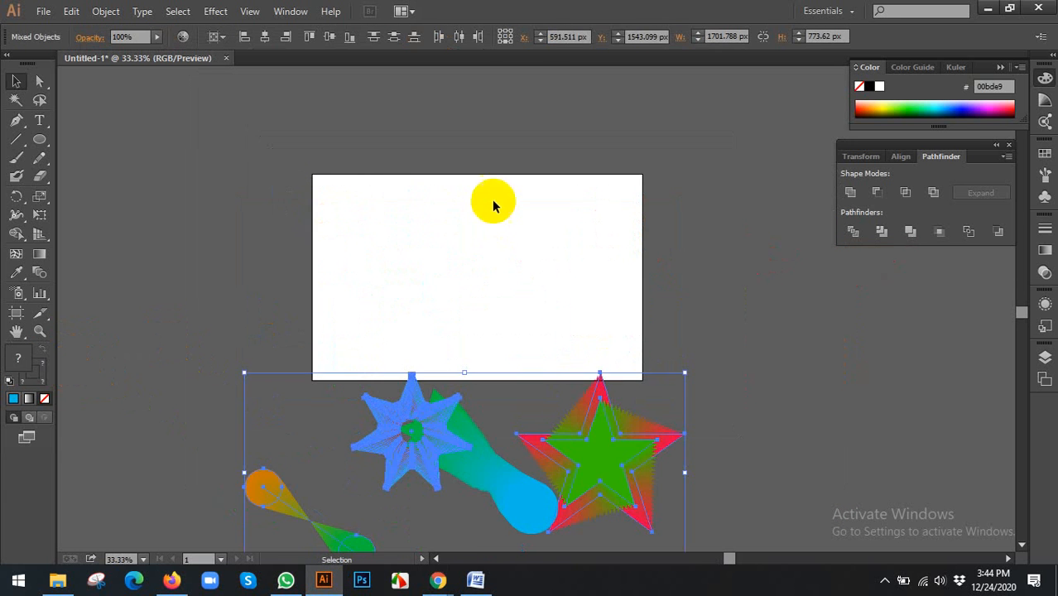
left_click(492, 202)
Step: Draw a red-outlined square near the artboard's left edge and swap its stroke and fill to make it solid red
scroll(394, 201, "up", 1)
left_click_drag(398, 224, 350, 208)
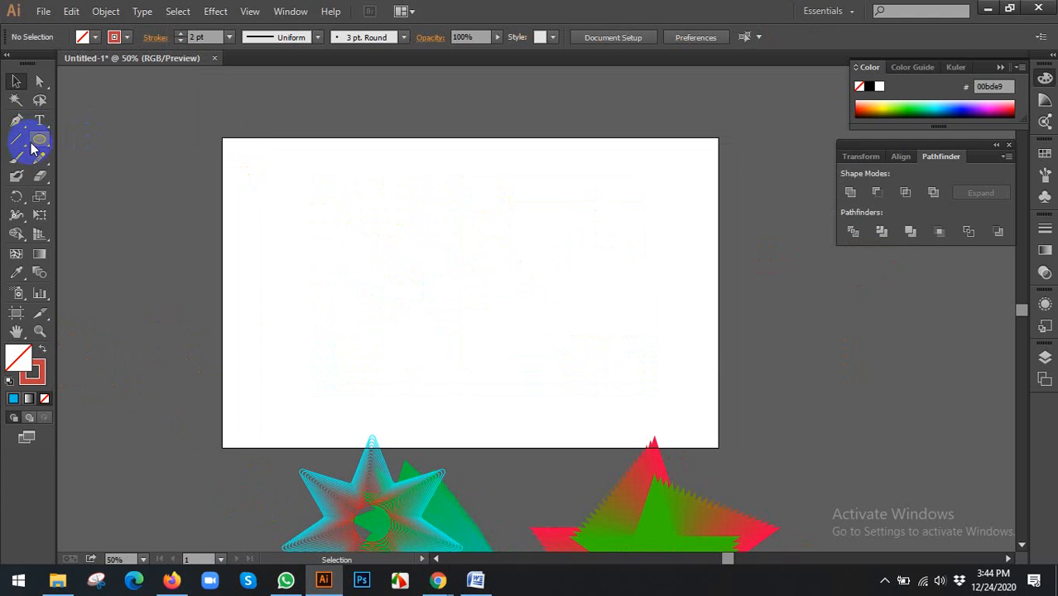
left_click(39, 140)
left_click(86, 137)
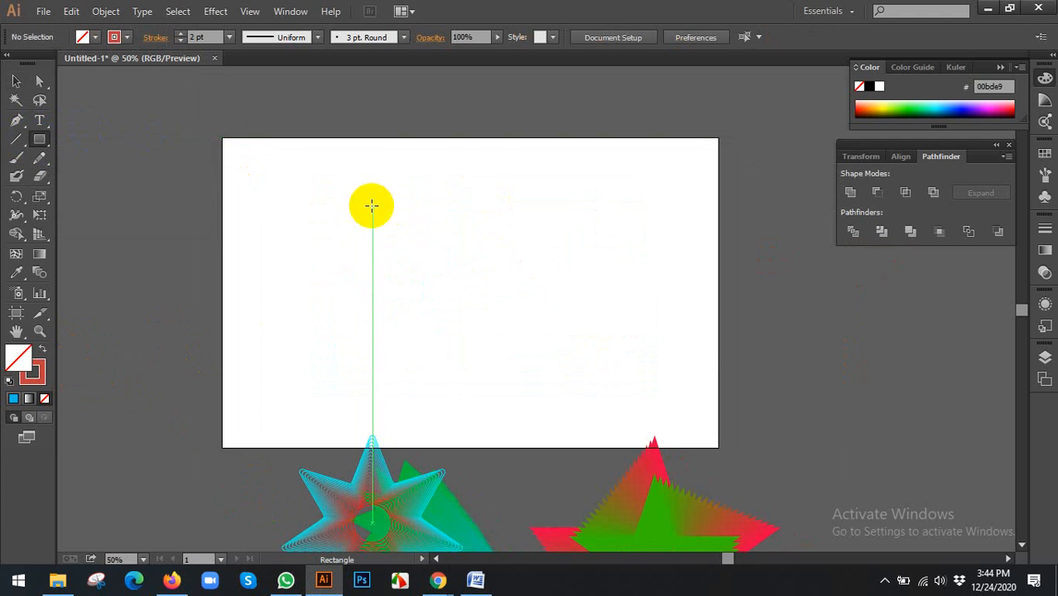
left_click_drag(319, 192, 448, 319)
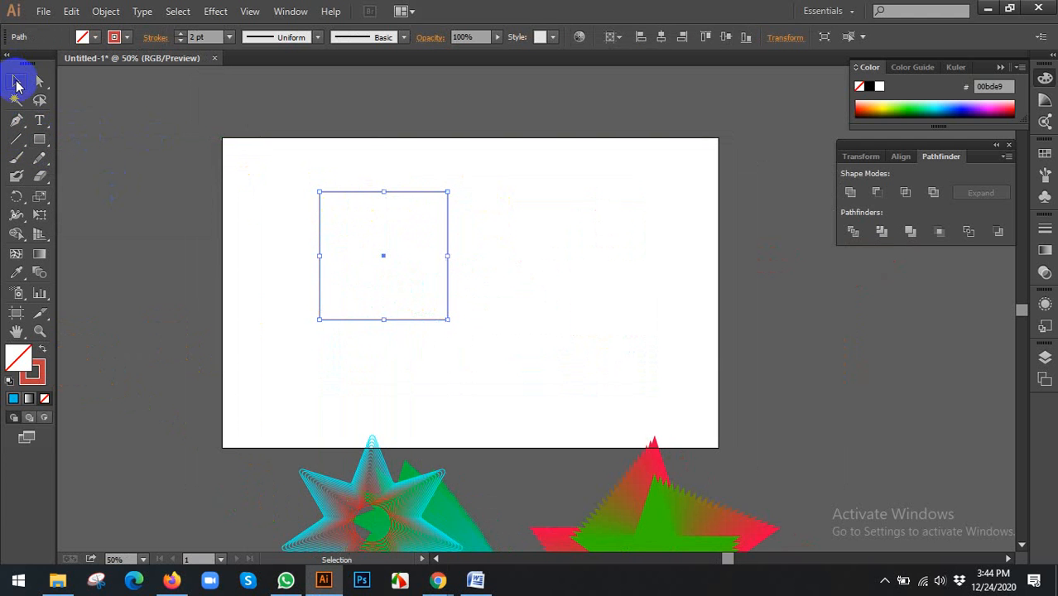
left_click_drag(371, 194, 297, 195)
left_click(41, 349)
Step: Duplicate the red square towards the artboard's lower right and fill the copy with bright green
mouse_move(335, 247)
left_mouse_down()
mouse_move(548, 291)
mouse_move(573, 332)
mouse_move(656, 315)
left_mouse_up()
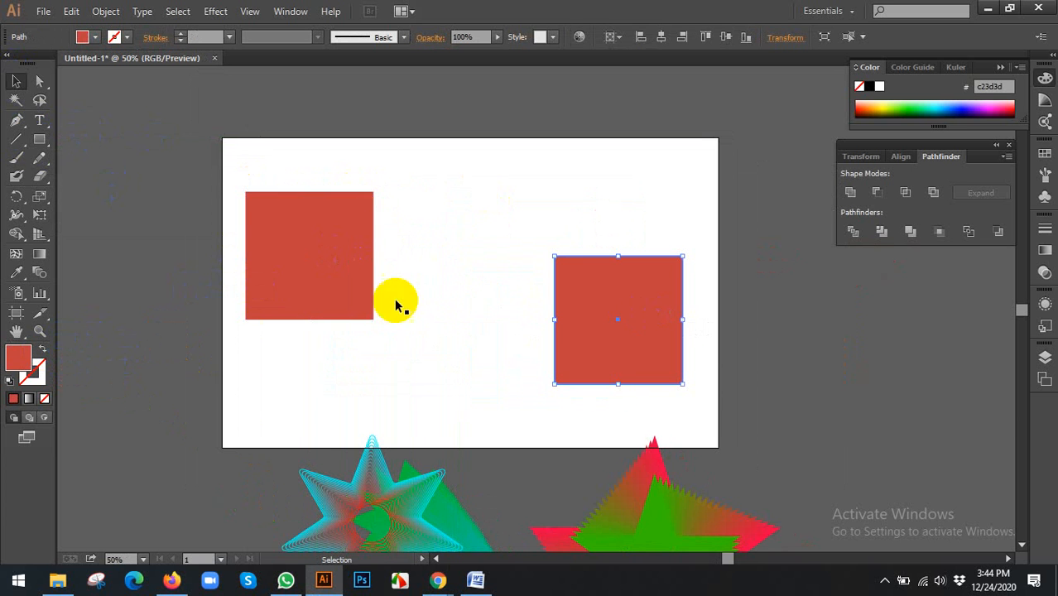
left_click(907, 104)
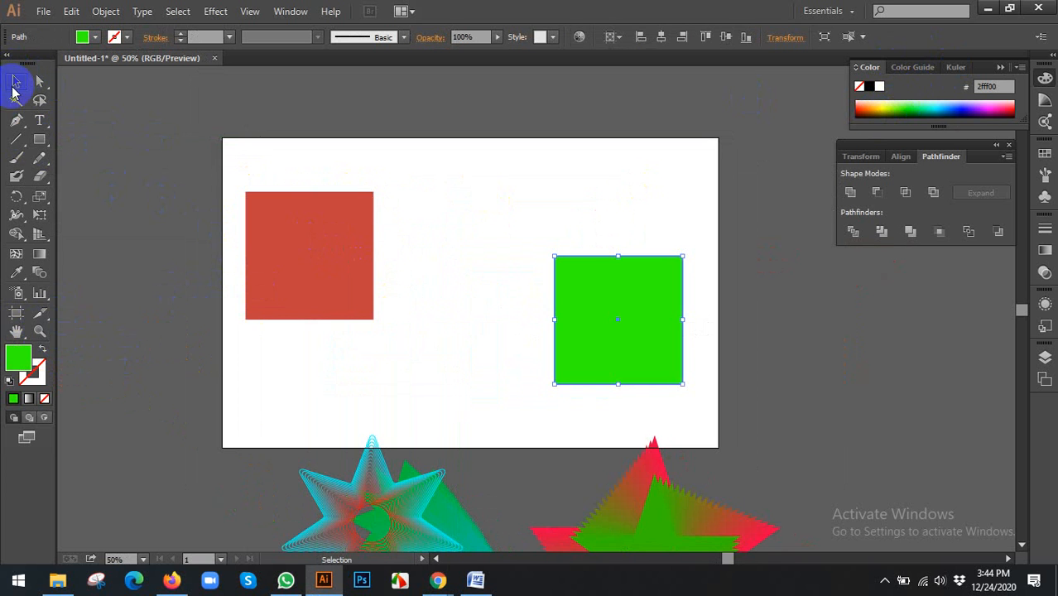
Step: Move the red square slightly up and blend its upper-right corner with the green square's lower-left corner
left_click_drag(358, 227, 346, 207)
left_click(642, 312, "shift")
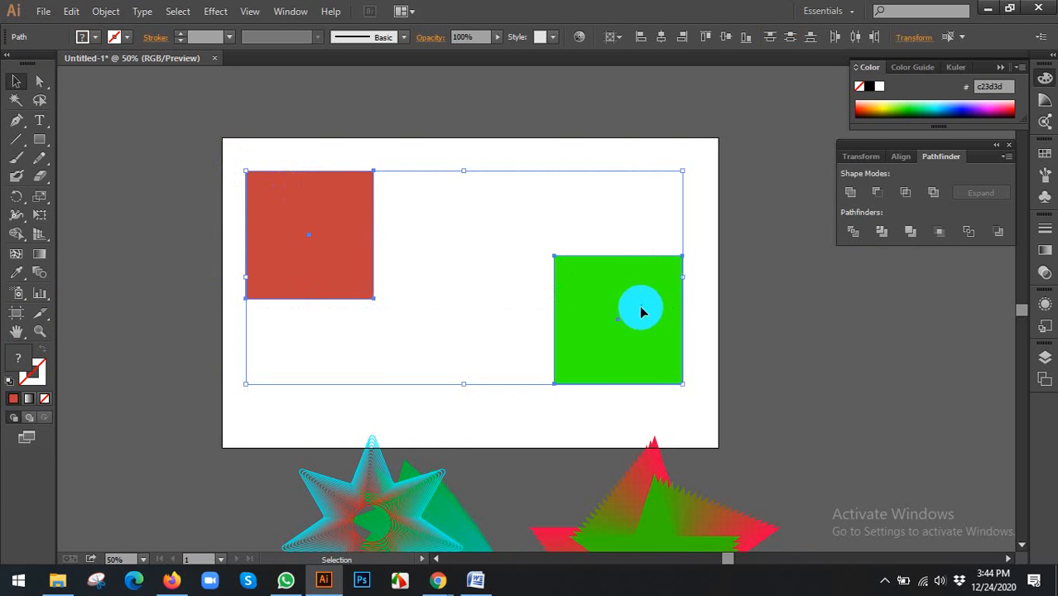
left_click(39, 274)
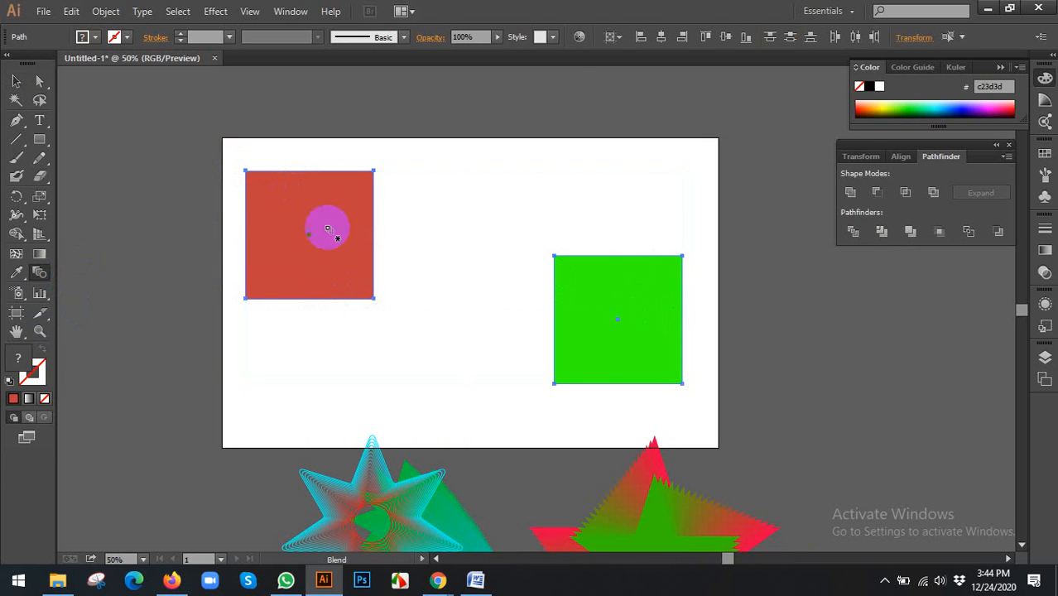
left_click(373, 171)
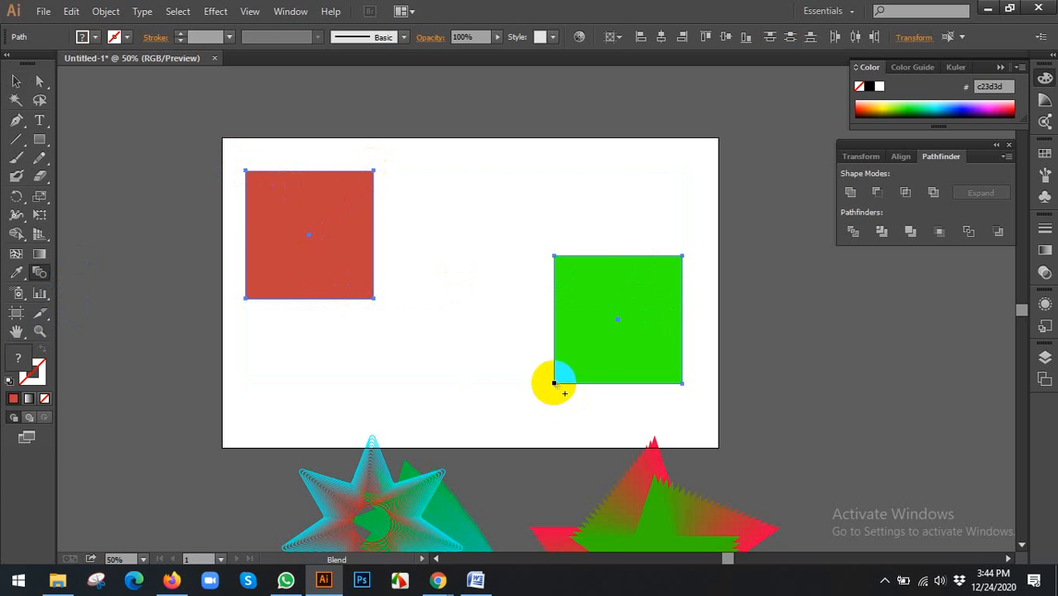
left_click(554, 382)
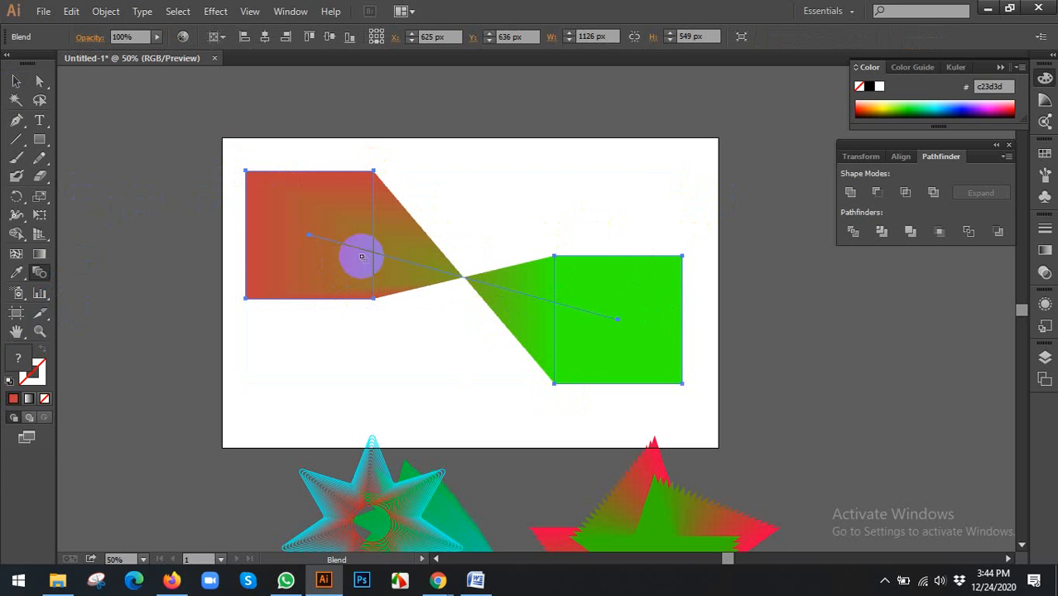
Step: Undo the corner-to-corner blend and delete both the red and green squares from the artboard
key("ctrl+z")
left_click(14, 79)
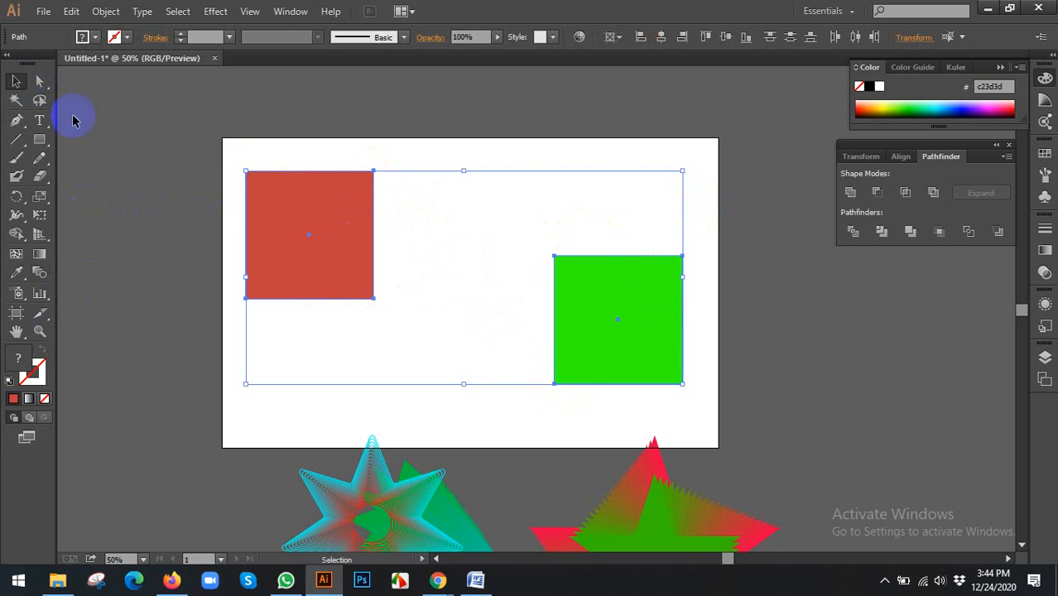
left_click_drag(170, 156, 649, 346)
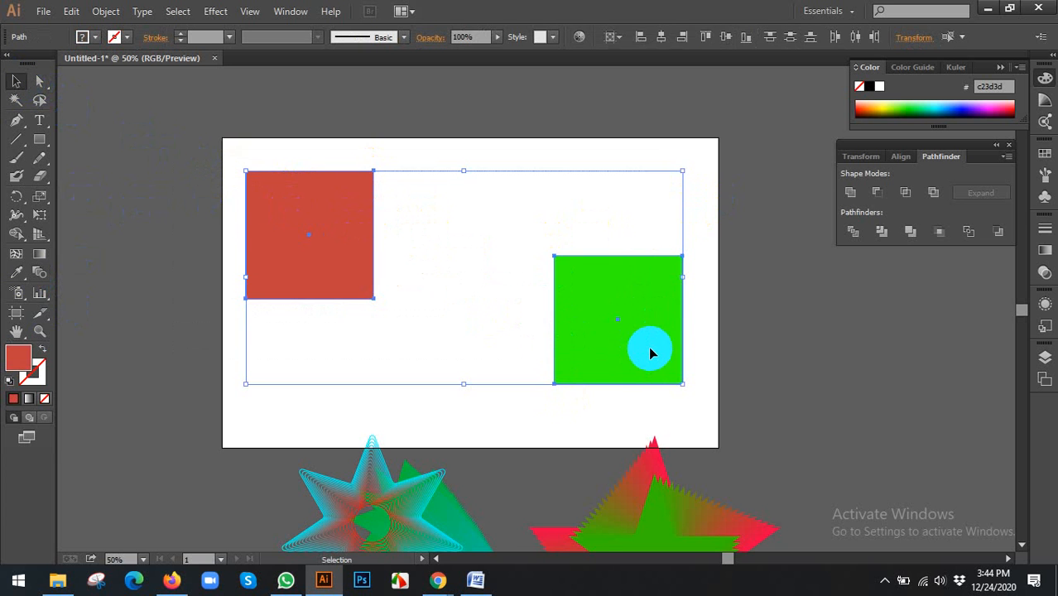
key("Delete")
scroll(530, 316, "down", 1)
scroll(498, 305, "up", 1)
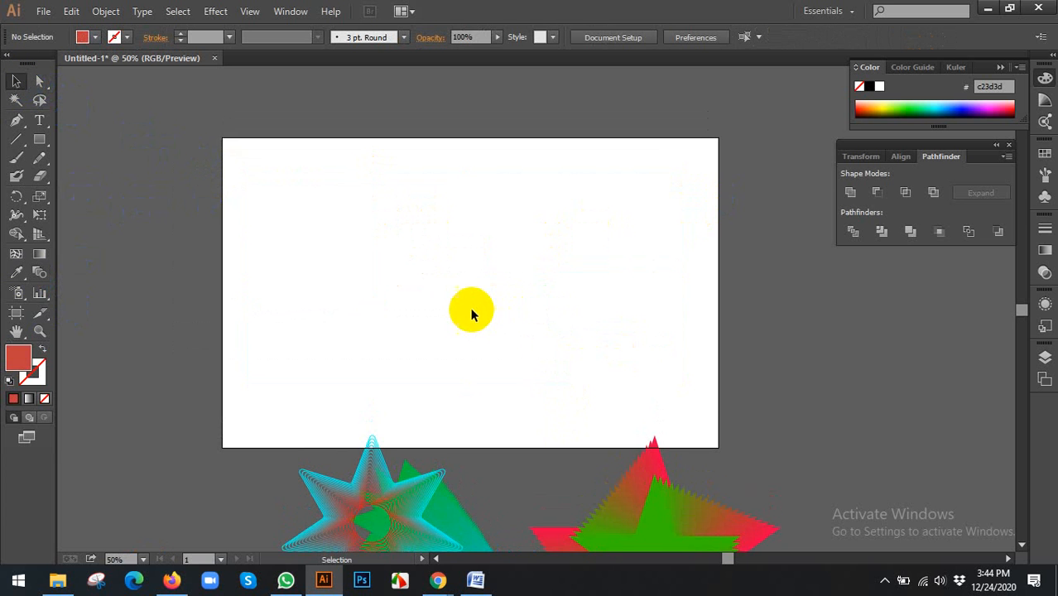
Step: Draw a small solid red circle in the upper-left area of the artboard with the Ellipse tool
left_click_drag(52, 147, 94, 176)
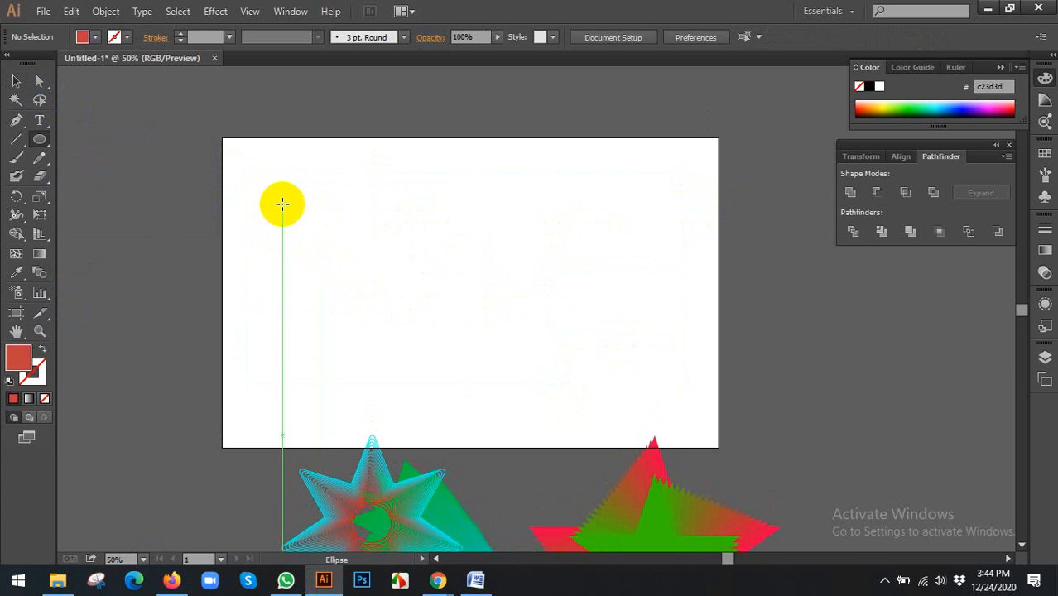
left_click_drag(283, 204, 324, 243)
left_click(16, 80)
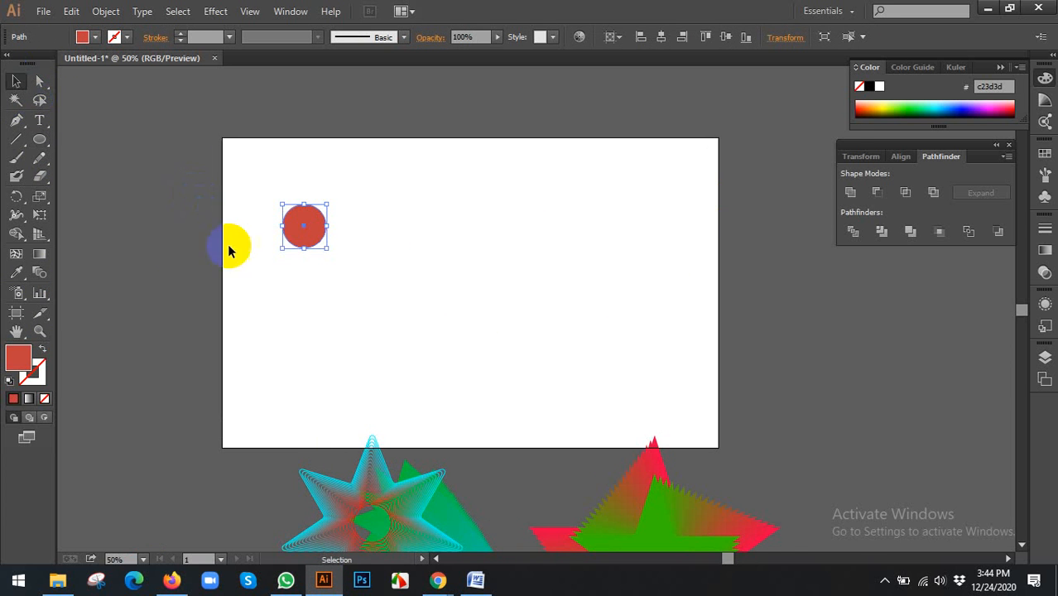
Step: Fill the circle with a linear gradient and recolor its black stop to an RGB green with G at 142
key("ctrl+plus")
left_click(28, 400)
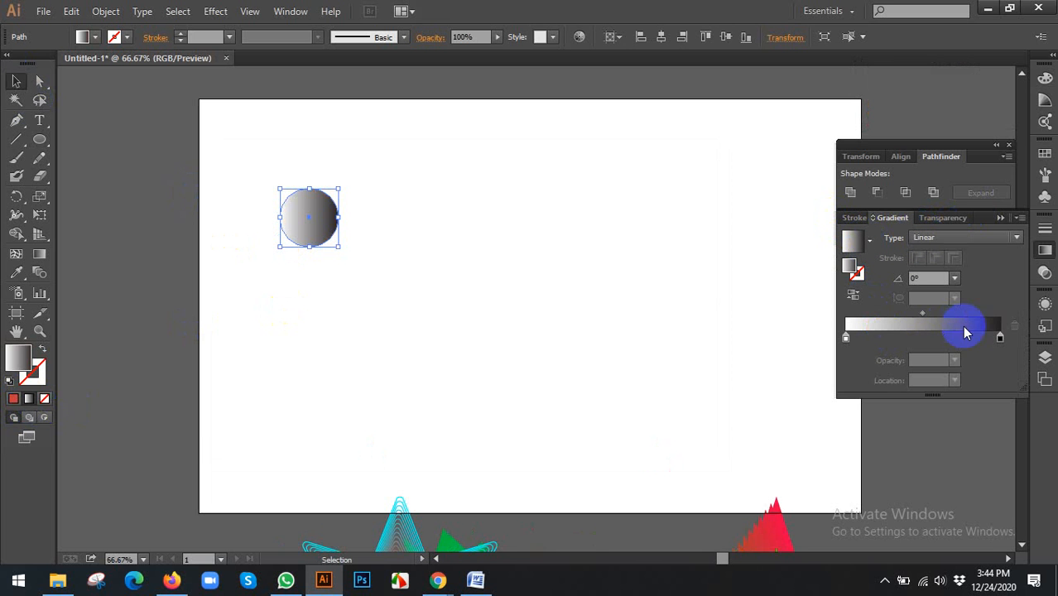
double_click(999, 337)
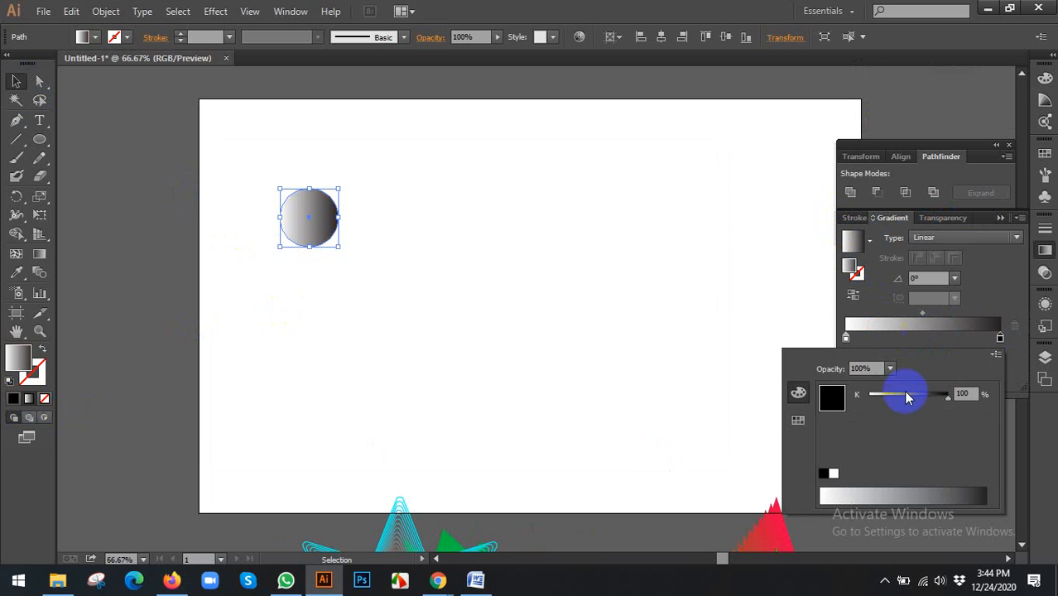
left_click(997, 356)
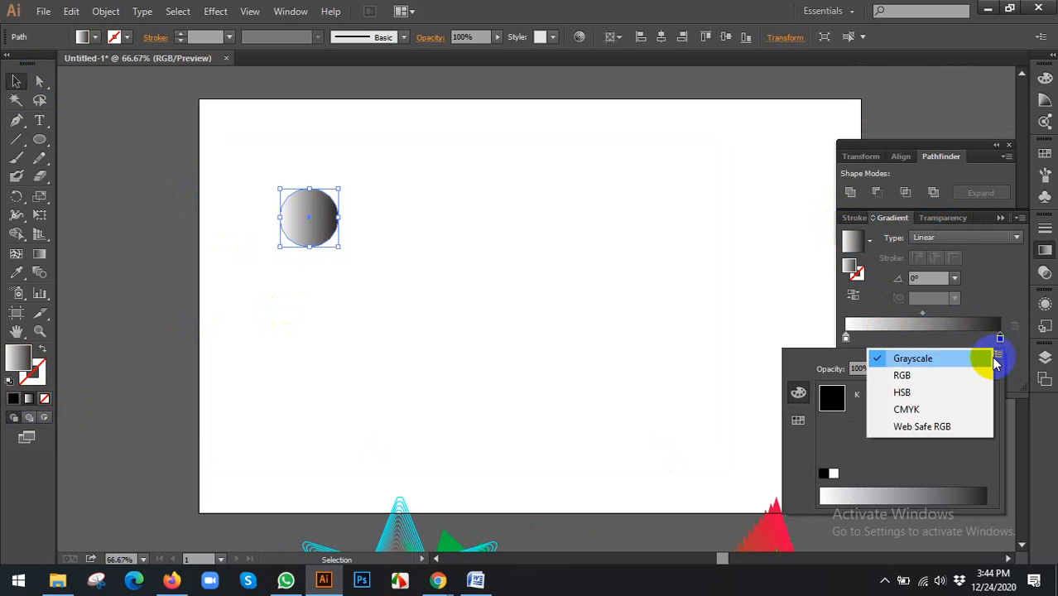
left_click(911, 374)
left_click_drag(905, 424, 912, 422)
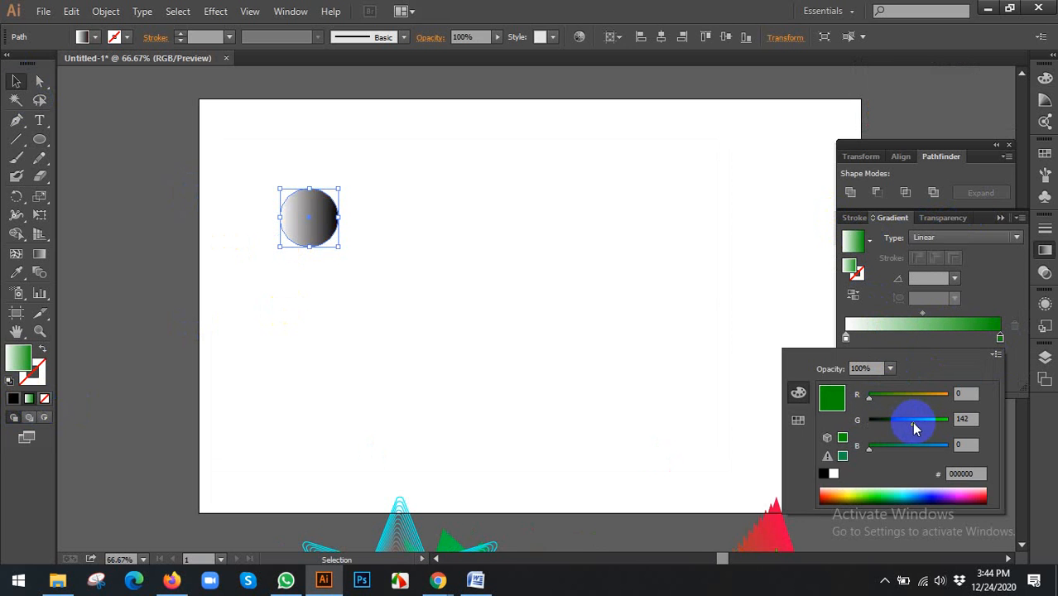
Step: Recolor the gradient's white stop to RGB yellow by lowering its blue value, keeping red and green at 255
left_click(845, 338)
double_click(845, 338)
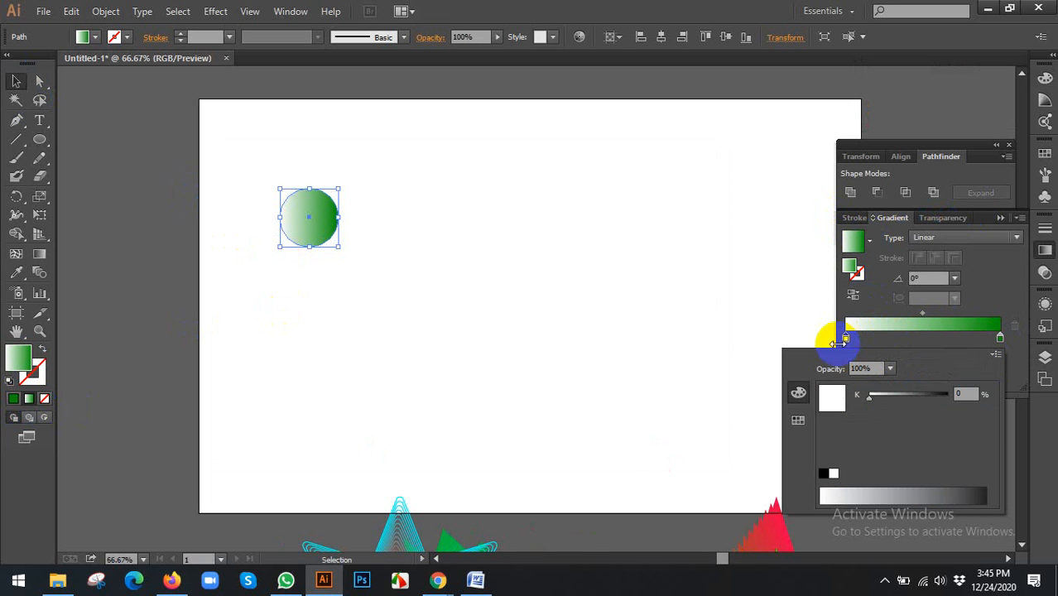
left_click(997, 354)
left_click(912, 375)
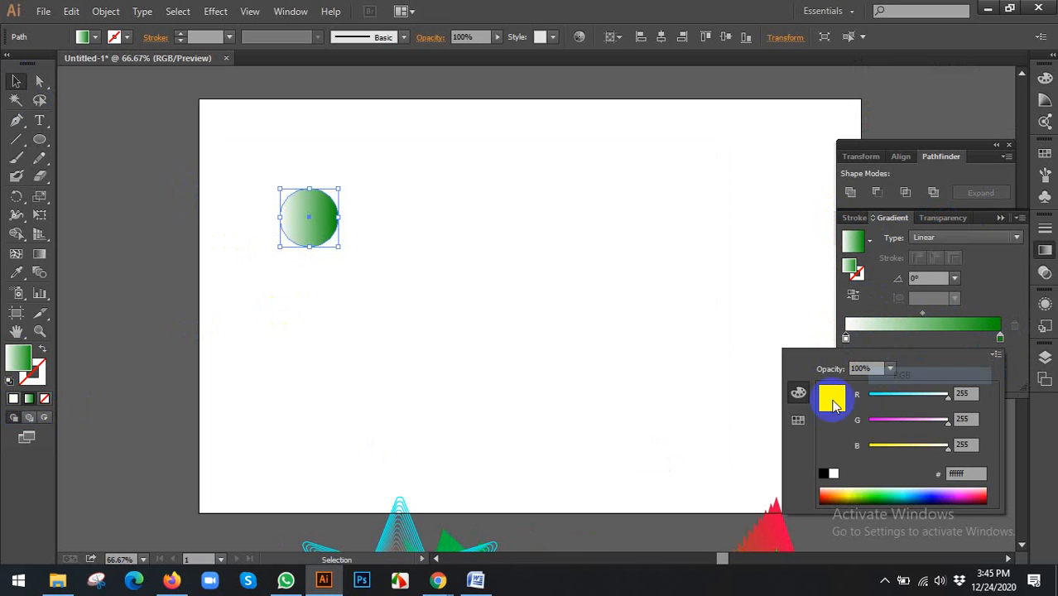
left_click(885, 444)
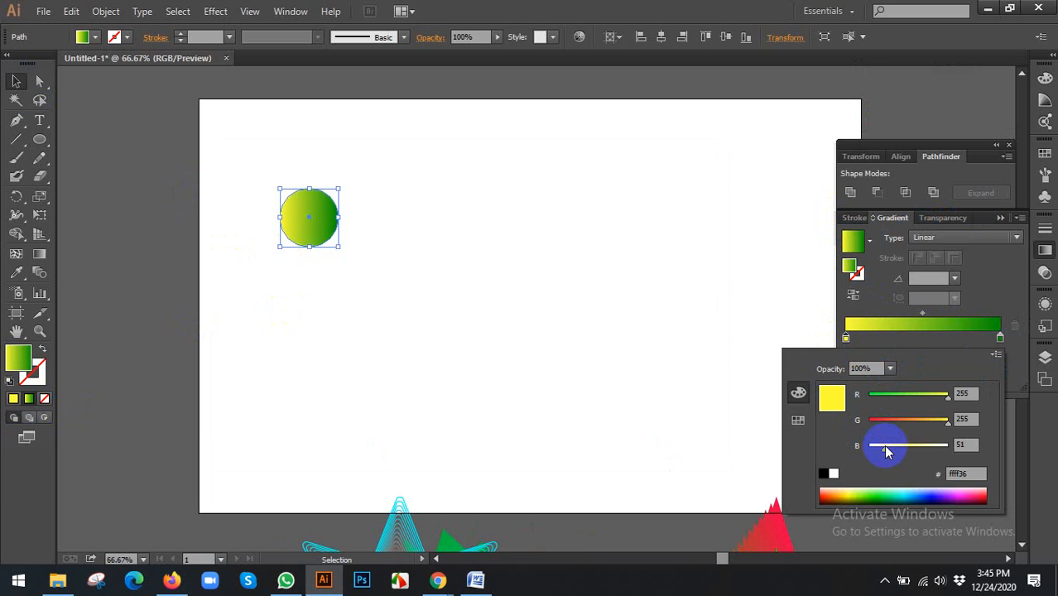
left_click_drag(884, 445, 878, 445)
left_click(294, 285)
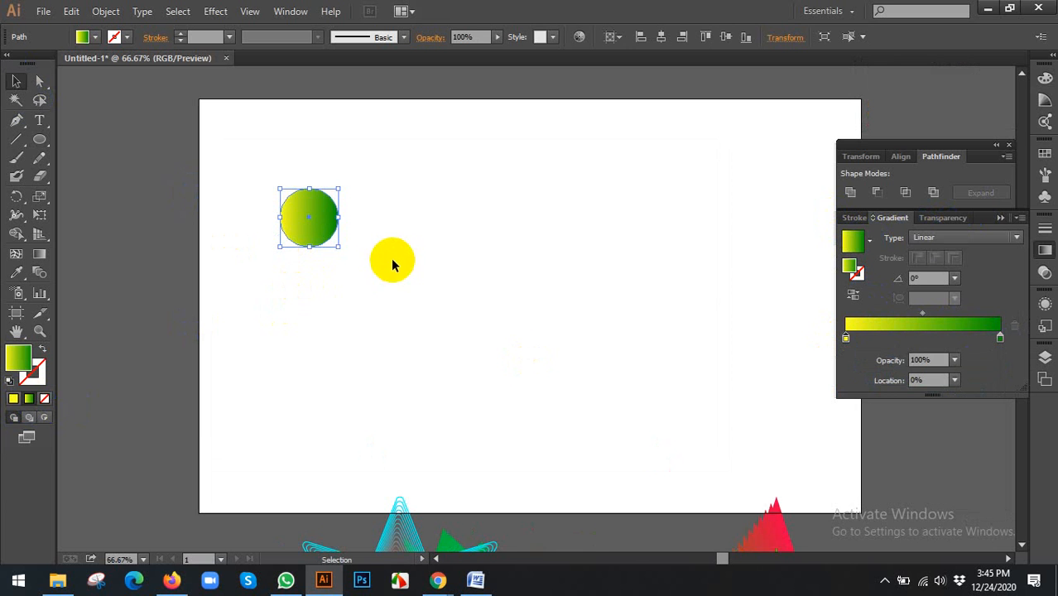
Step: Duplicate the yellow-green circle horizontally at equal spacing to make a row of four circles
left_click(392, 260)
left_click_drag(306, 230, 413, 229)
key("ctrl+d")
key("ctrl+d")
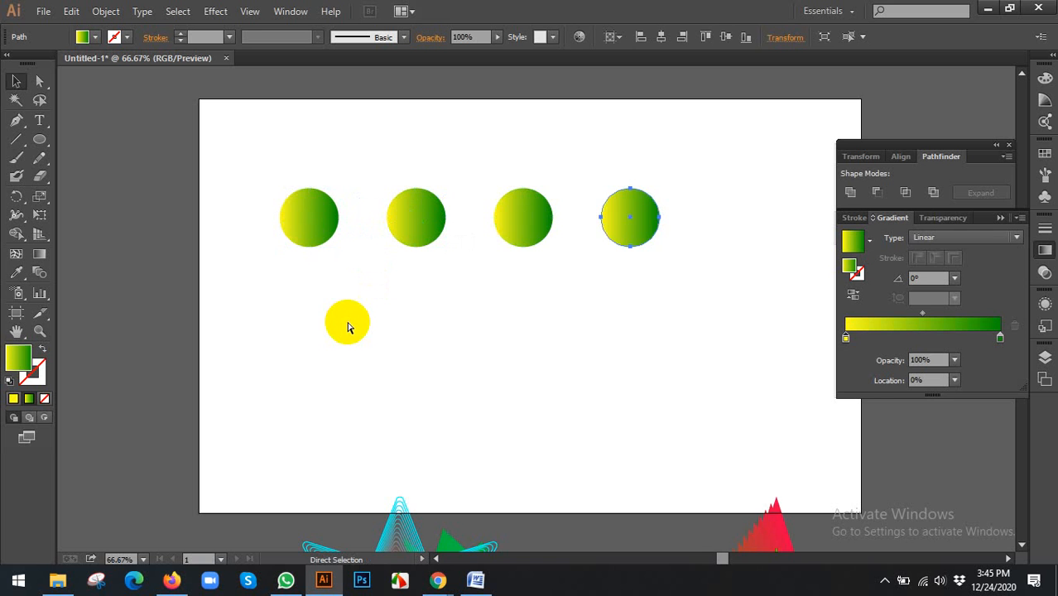
Step: Move the row of four circles slightly up and to the right on the artboard, and deselect it
left_click_drag(234, 201, 561, 290)
key("space")
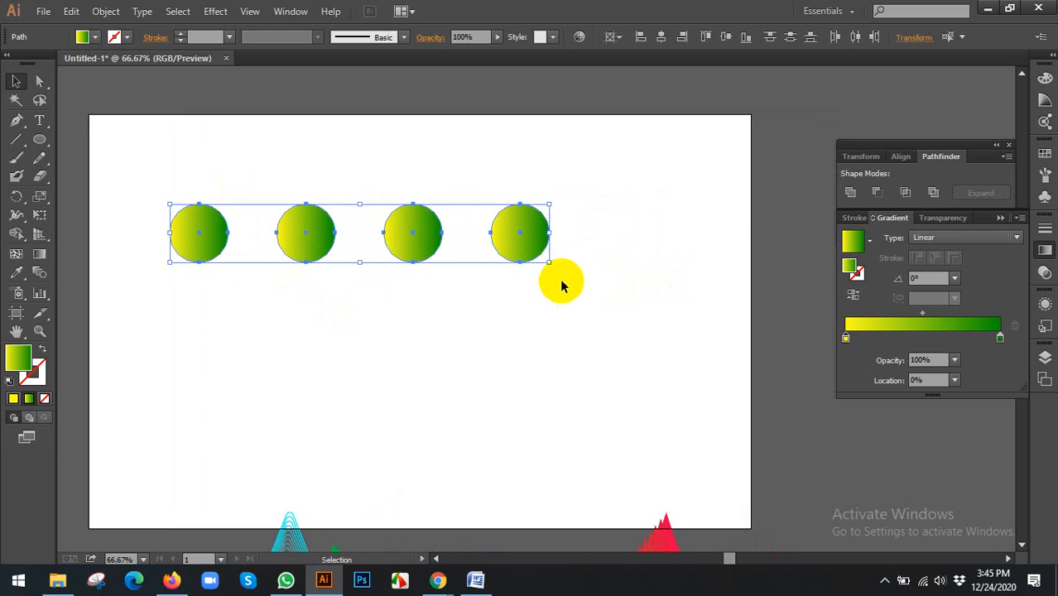
left_click_drag(538, 241, 564, 213)
left_click(631, 287)
key("space")
left_click_drag(621, 303, 640, 312)
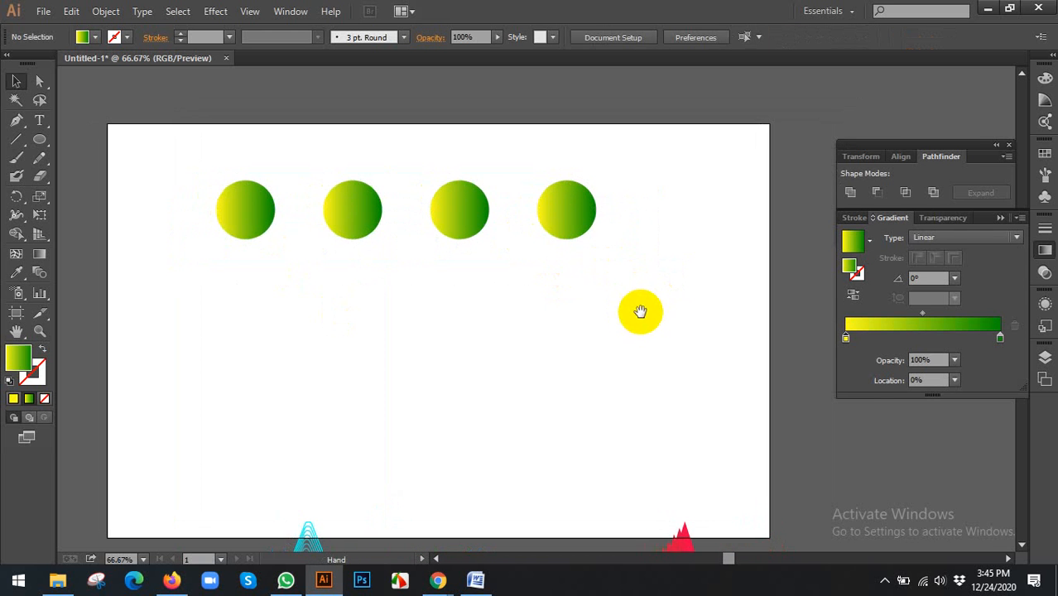
Step: Select the four gradient circles and blend them in sequence from the first to the last with the Blend tool
left_click_drag(180, 151, 673, 286)
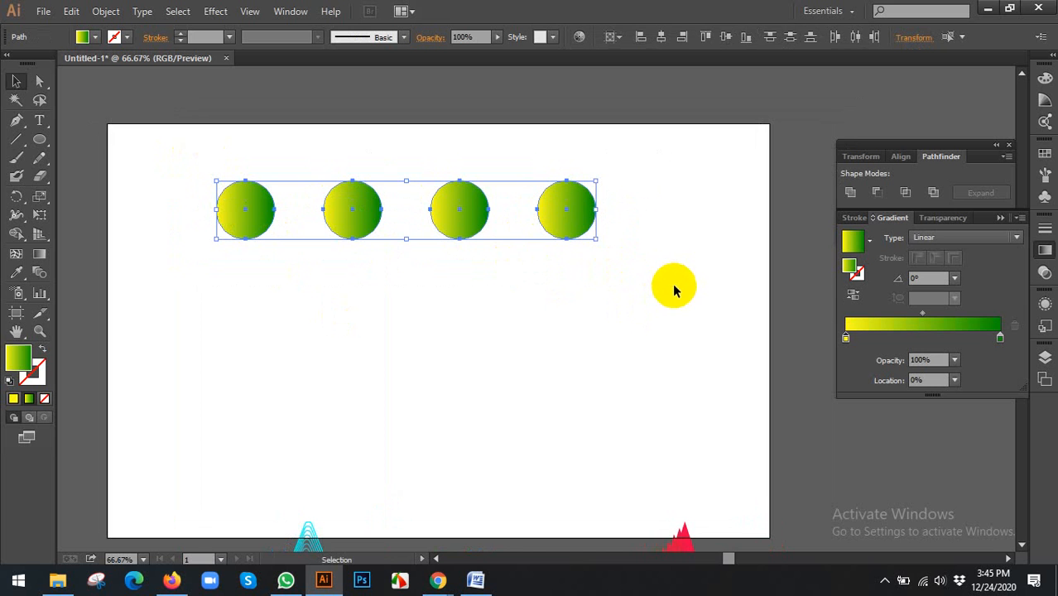
key("space")
left_click_drag(240, 270, 264, 260)
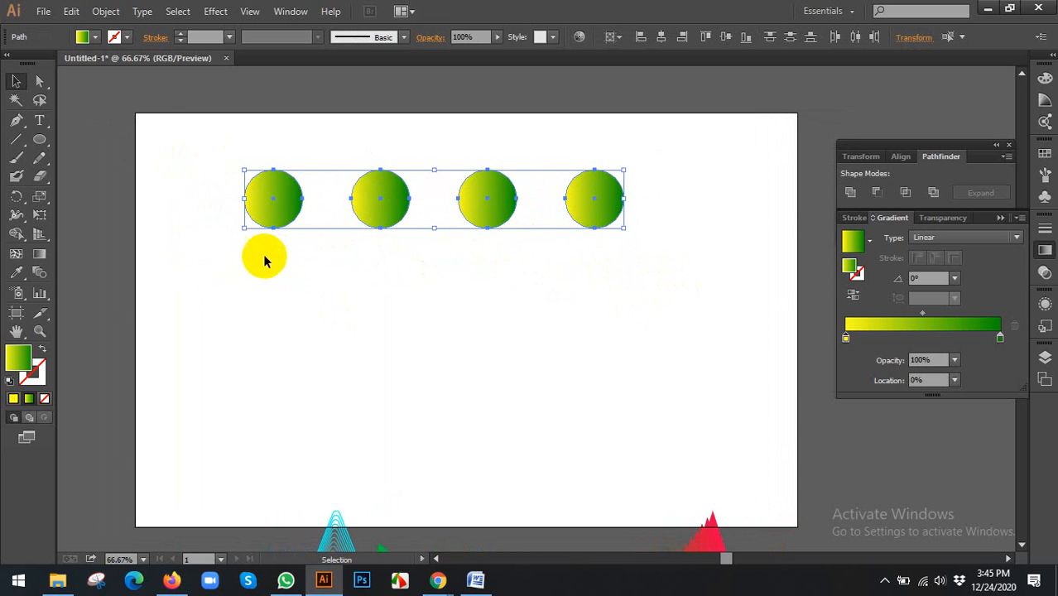
left_click(44, 276)
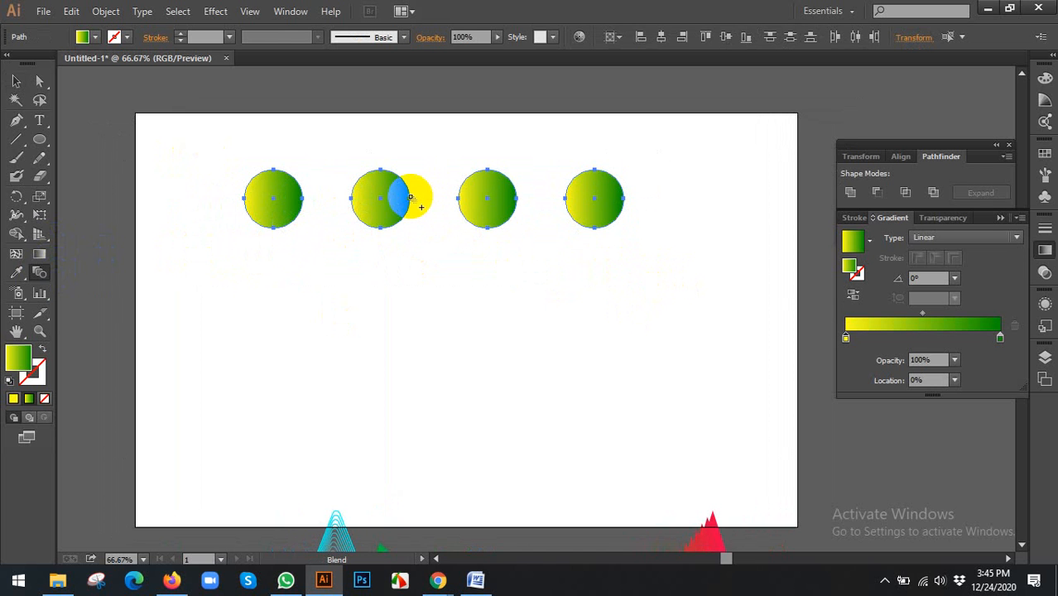
left_click(410, 200)
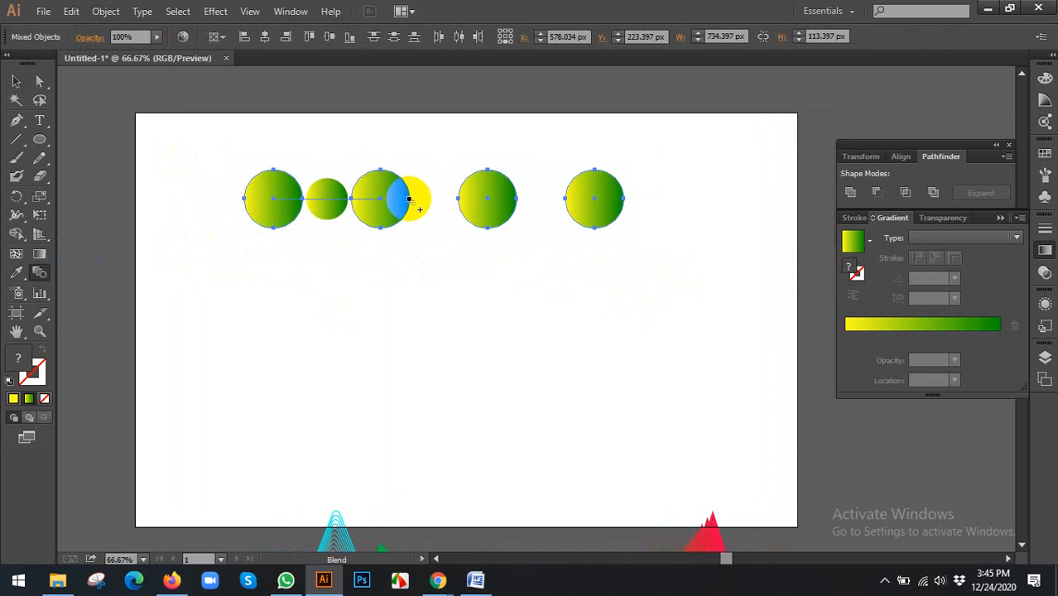
left_click(489, 199)
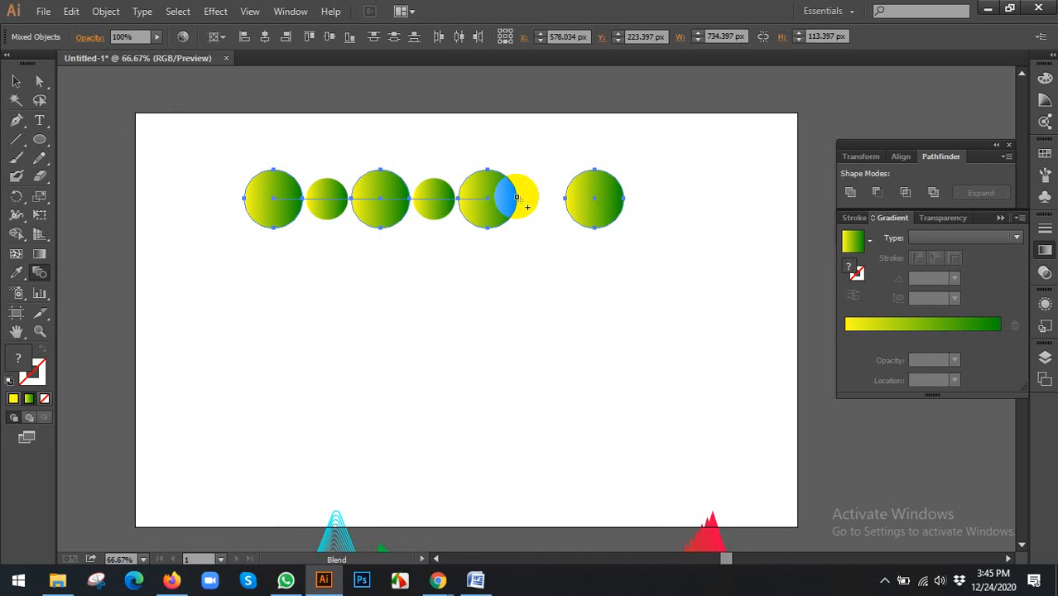
left_click(612, 201)
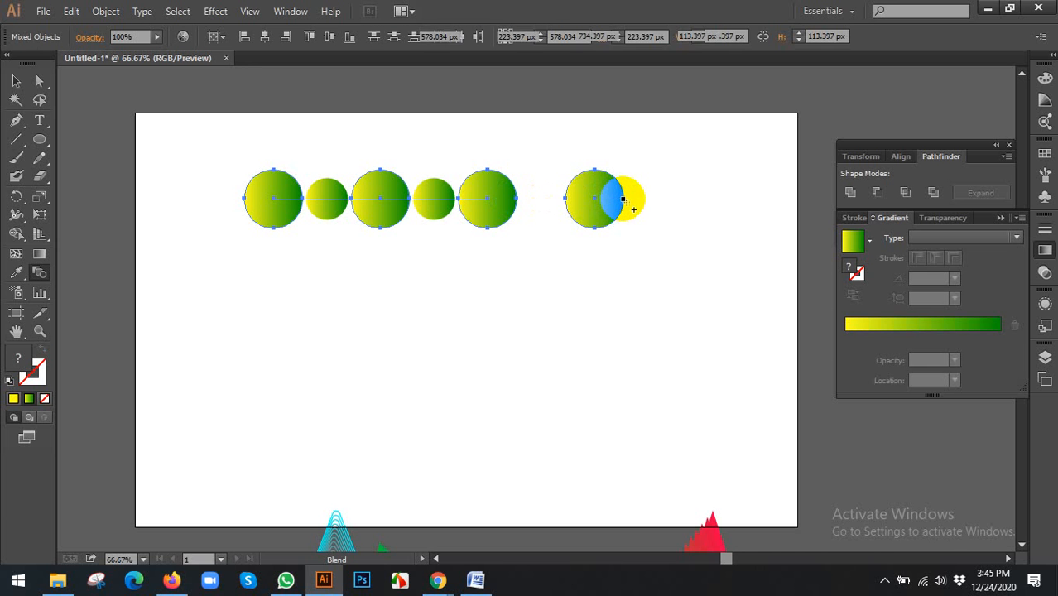
Step: Set the circle blend's spacing to 30 specified steps, toggling the preview to compare before applying it
double_click(40, 273)
left_click(779, 269)
left_click(779, 300)
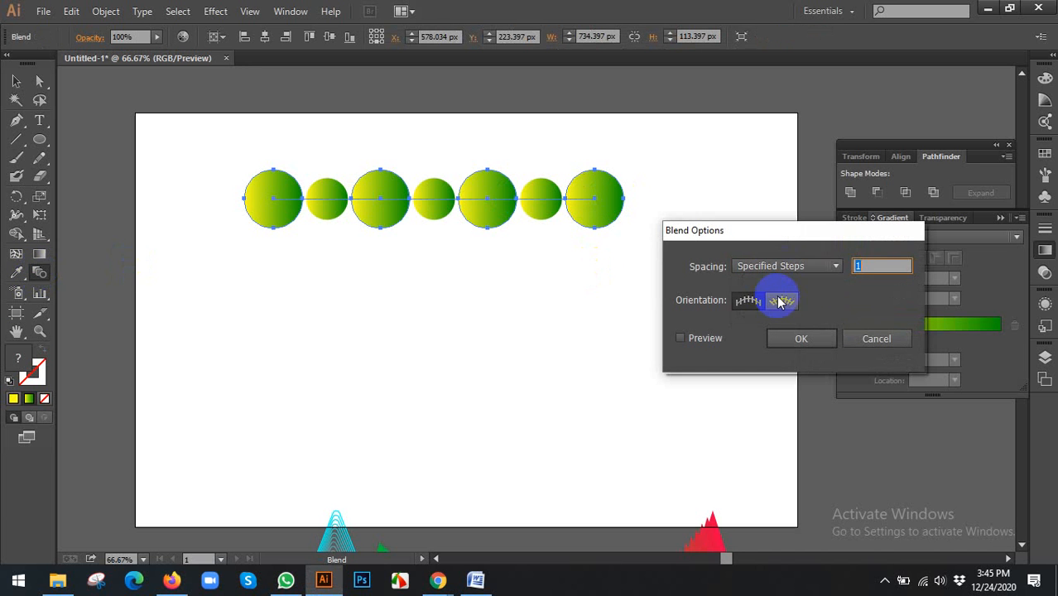
type("3")
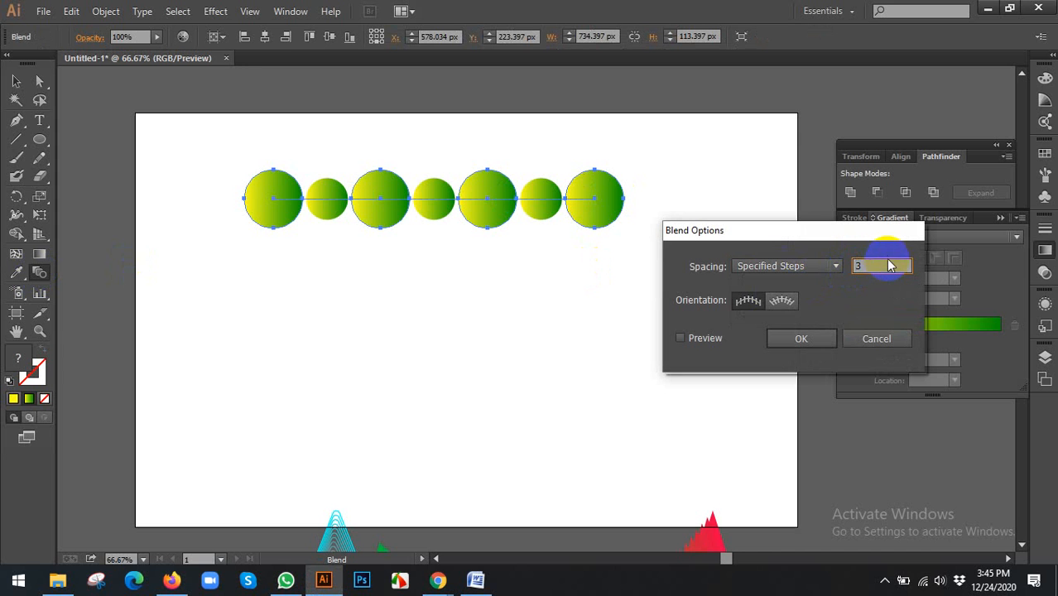
type("0")
left_click(706, 339)
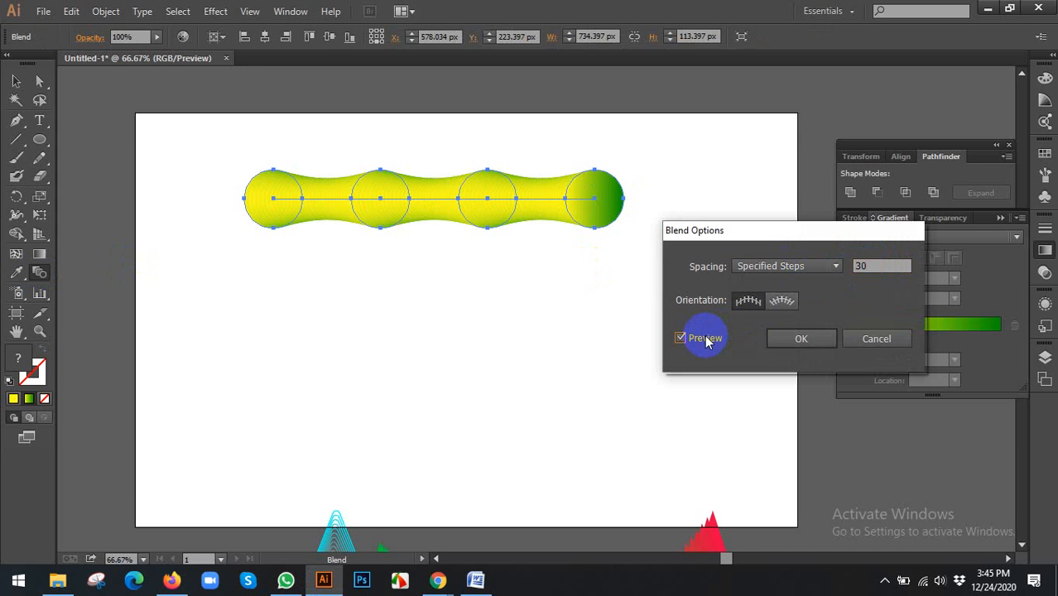
left_click(706, 338)
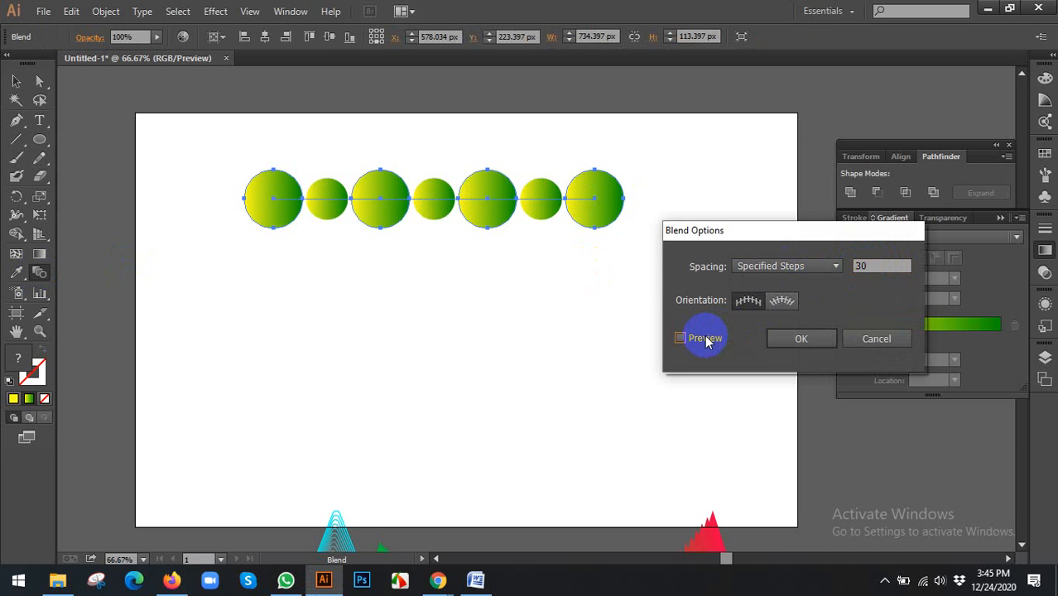
left_click(705, 339)
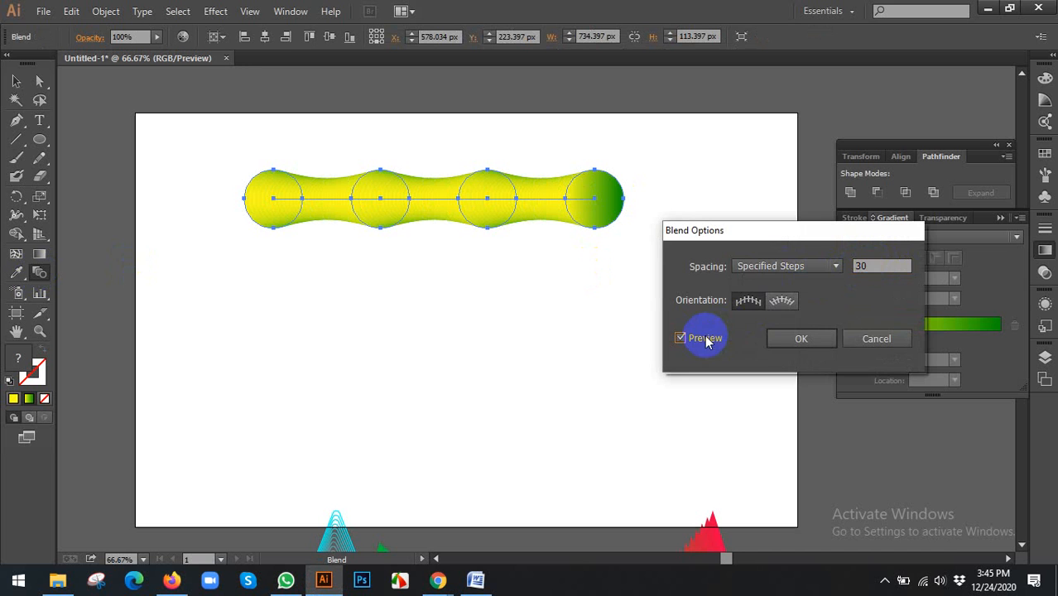
left_click(801, 339)
Step: Move the blended tube up close to the artboard's top edge and deselect it
left_click(16, 81)
left_click(312, 198)
left_click_drag(311, 199, 373, 156)
left_click(400, 227)
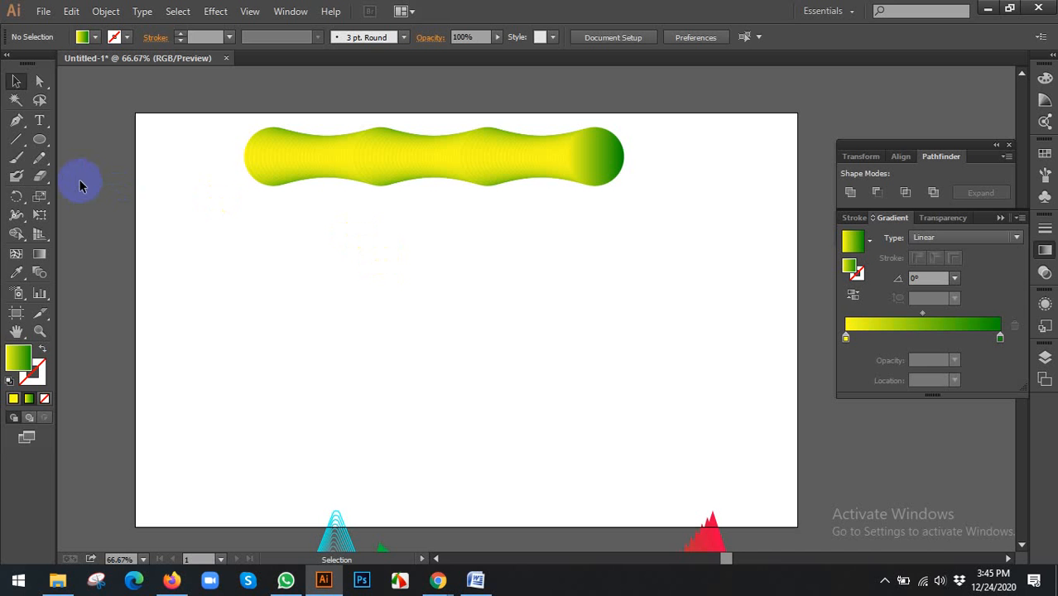
Step: Draw a large circle centered below the blended tube and swap its fill and stroke to leave only a gradient outline
left_click(39, 142)
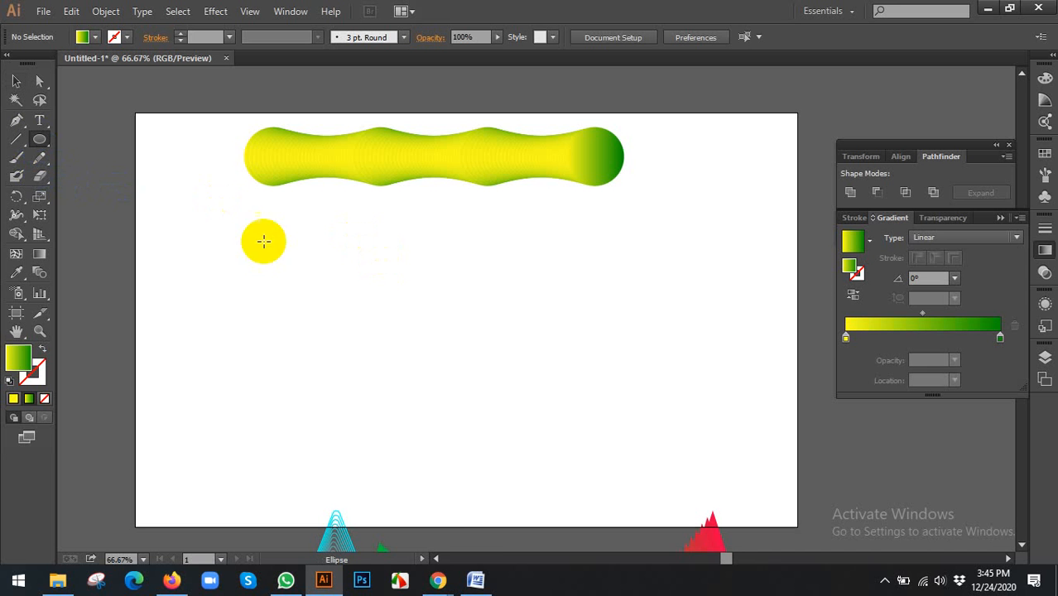
left_click_drag(447, 333, 574, 428)
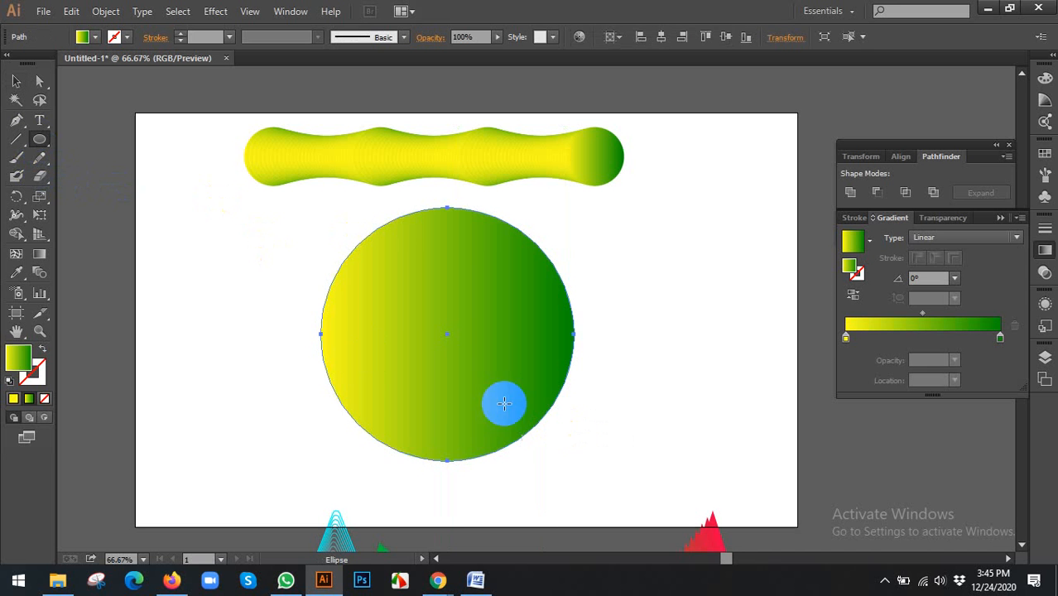
left_click(42, 351)
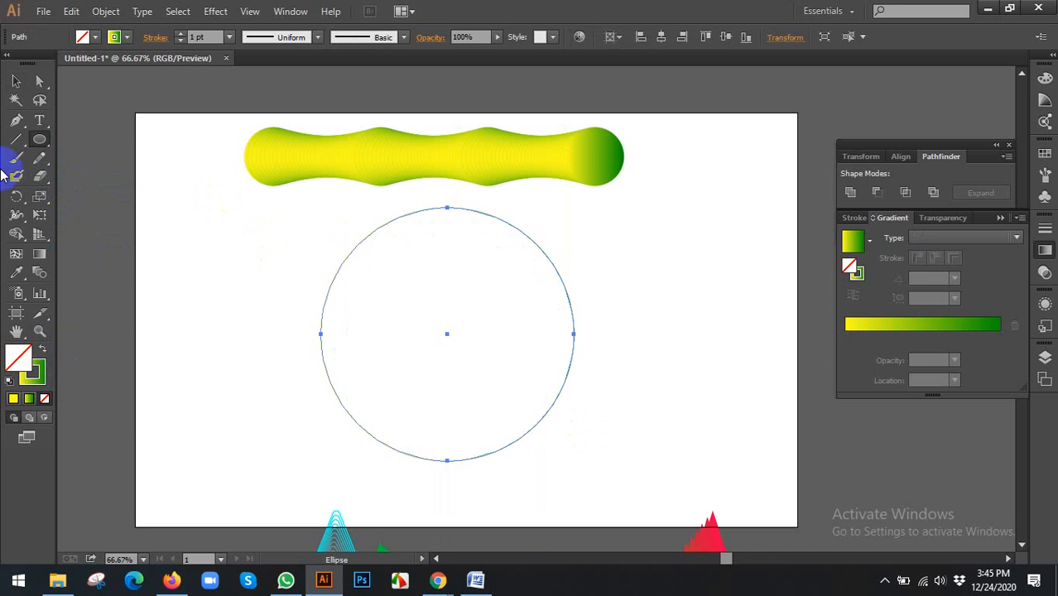
Step: Move the large circle outline slightly down and center both it and the blended tube horizontally on the artboard
left_click(15, 83)
left_click(409, 229)
left_click_drag(409, 217, 411, 249)
left_click(213, 245)
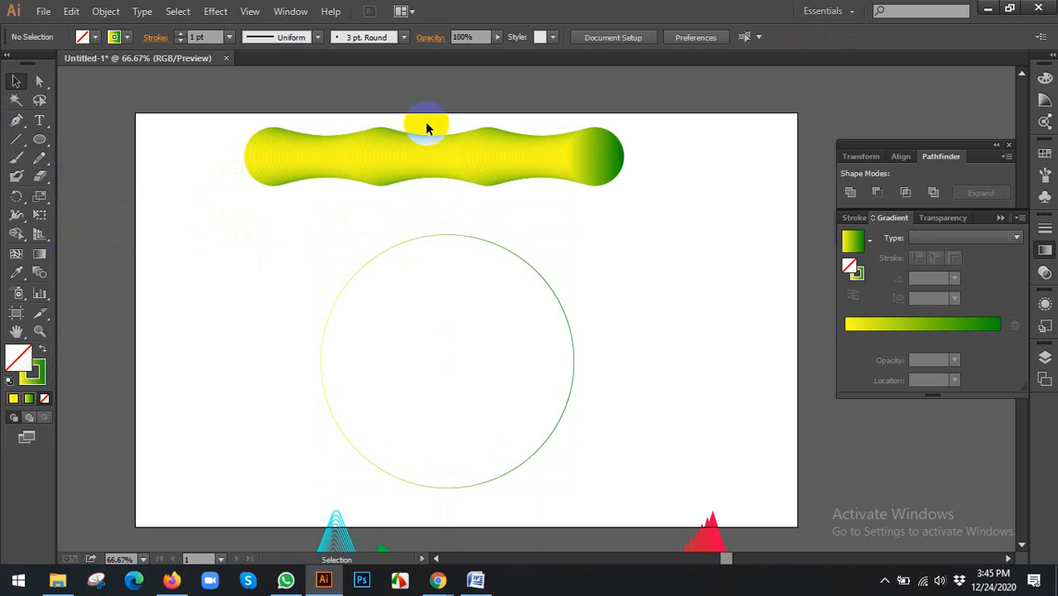
left_click_drag(439, 118, 506, 298)
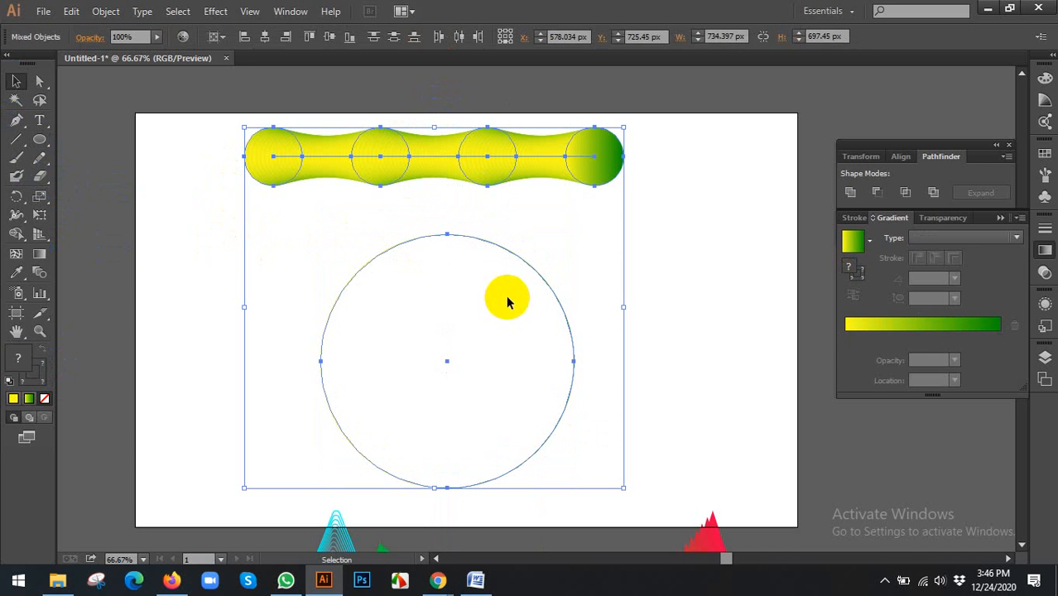
left_click(265, 39)
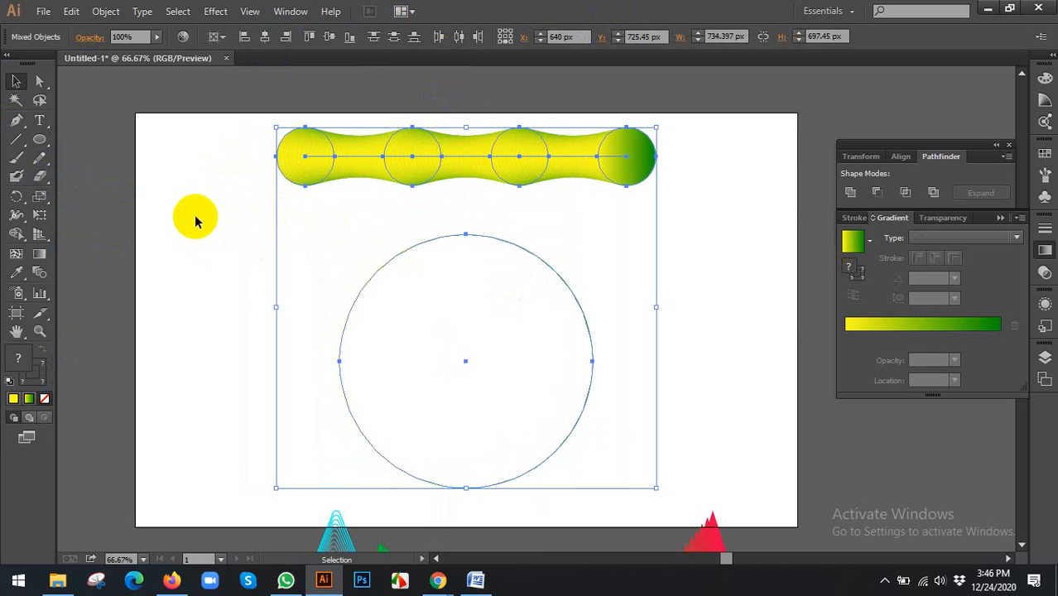
left_click(244, 175)
left_click(396, 160)
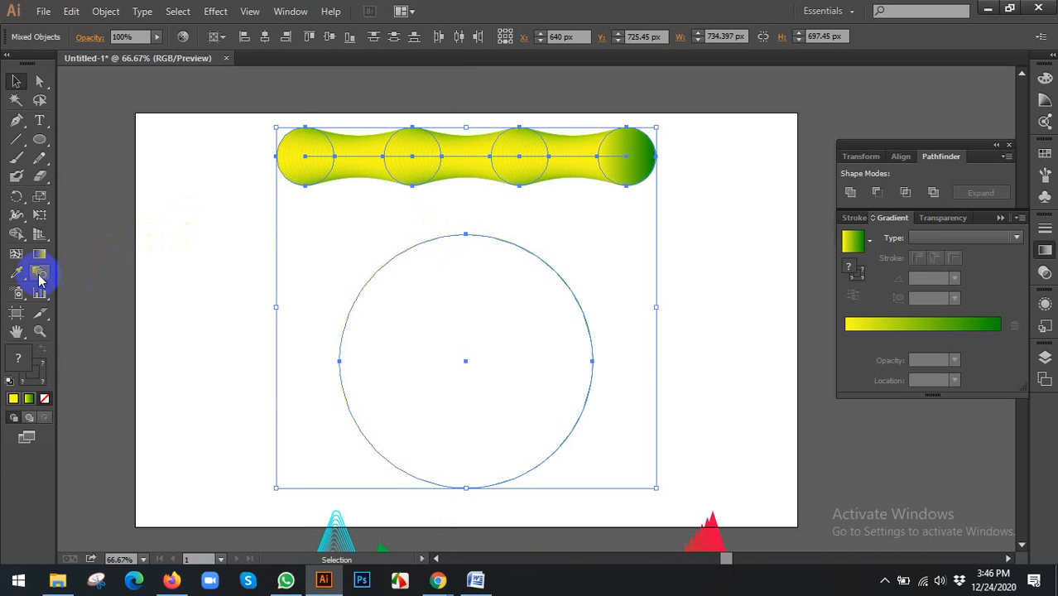
Step: Try to blend the tube with the large circle outline, undo that blend and deselect everything
left_click(105, 12)
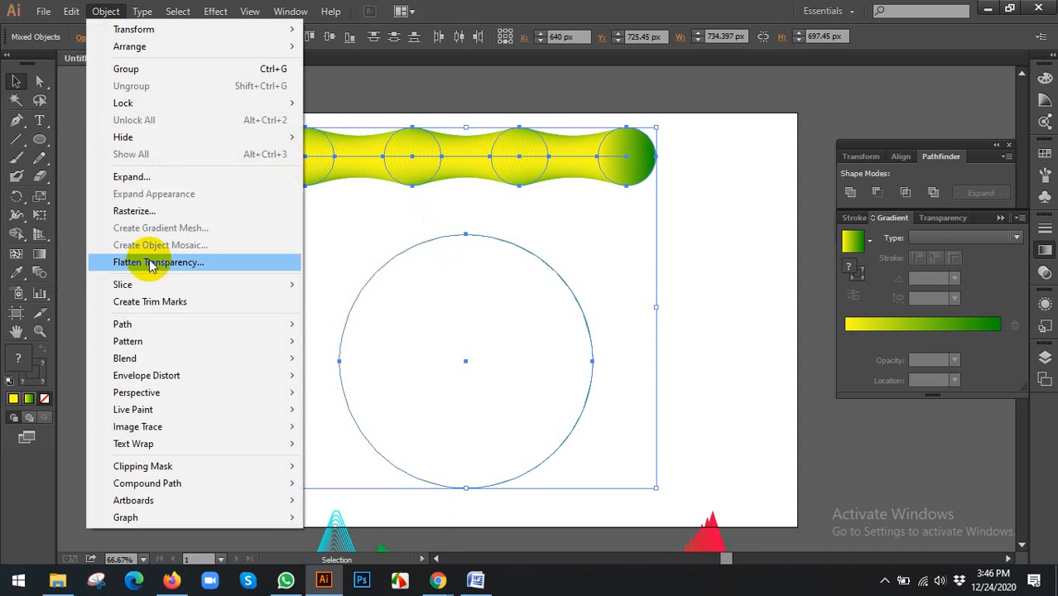
mouse_move(139, 364)
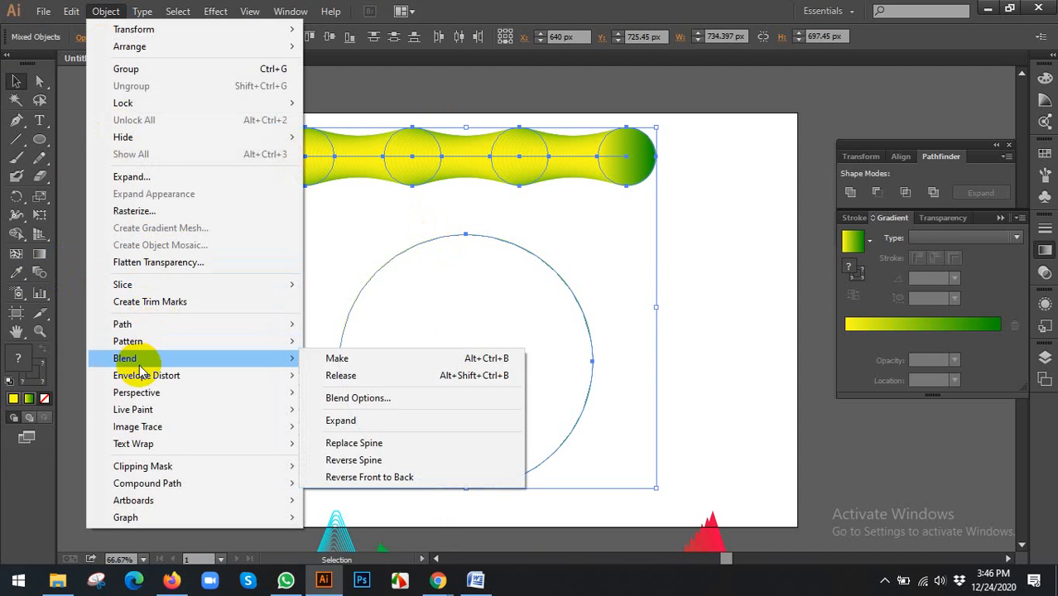
left_click(332, 360)
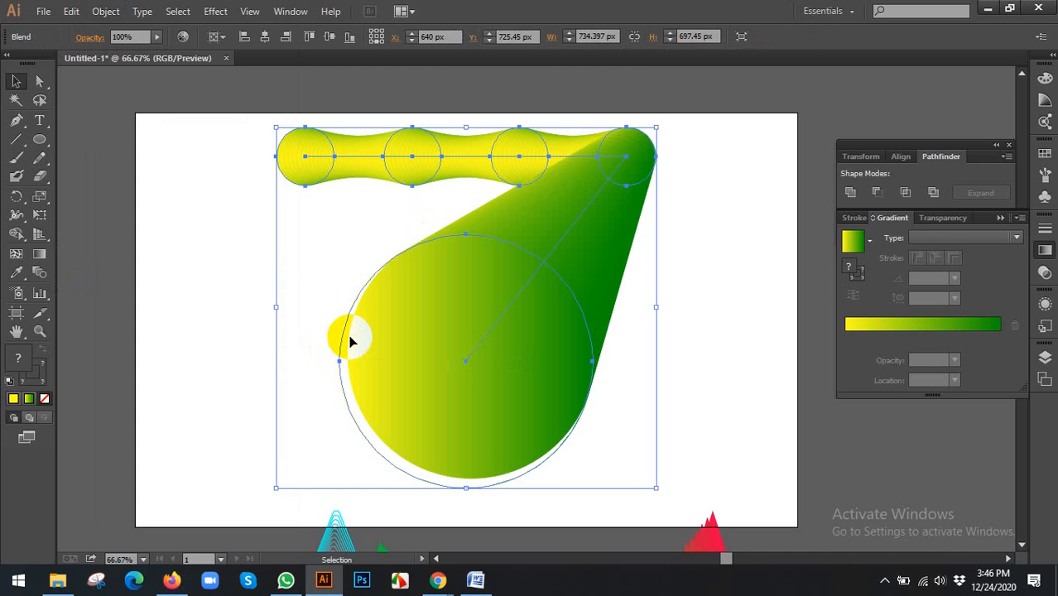
key("ctrl+z")
left_click(710, 254)
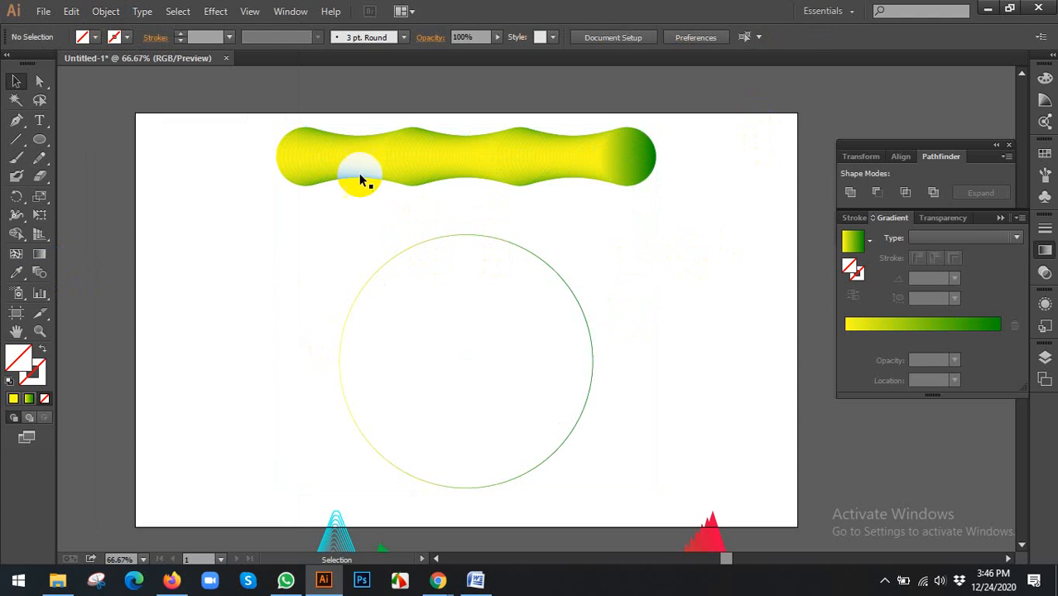
Step: Try reversing the tube blend's stacking order front to back, and undo the reversal
left_click_drag(360, 170, 446, 326)
left_click(106, 15)
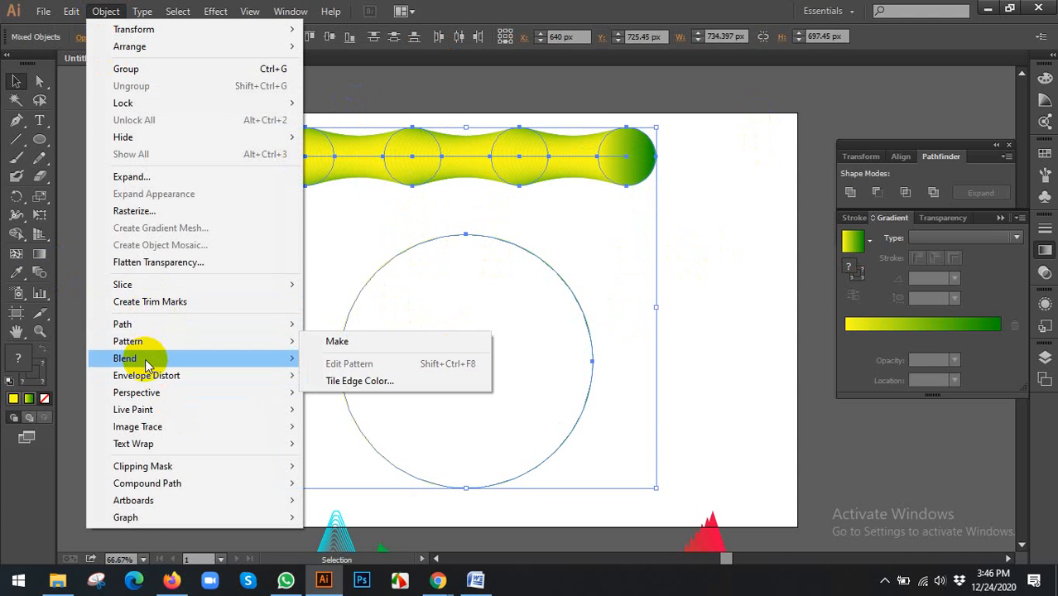
mouse_move(146, 364)
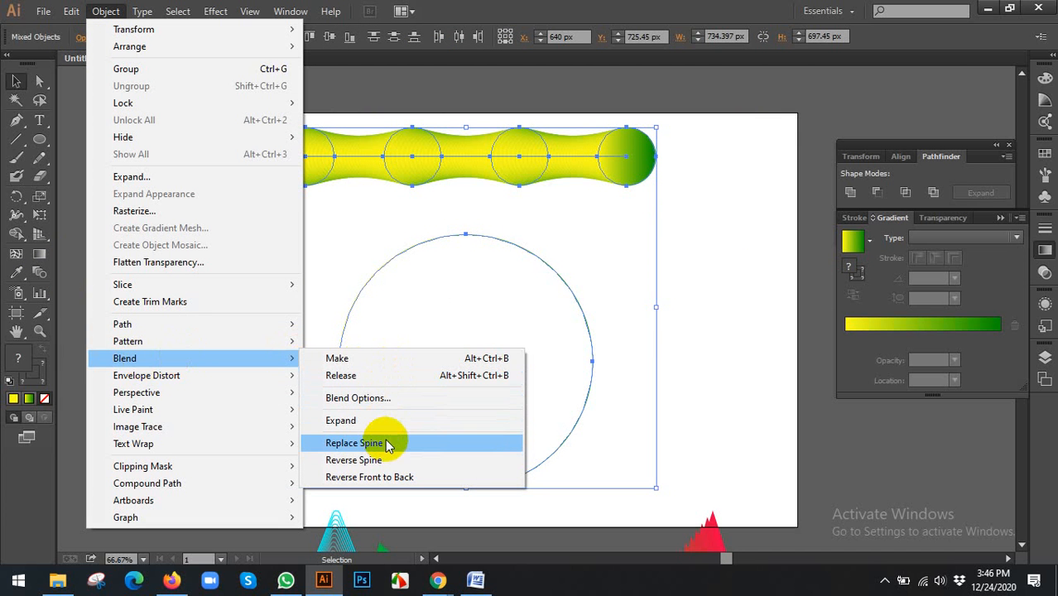
left_click(352, 480)
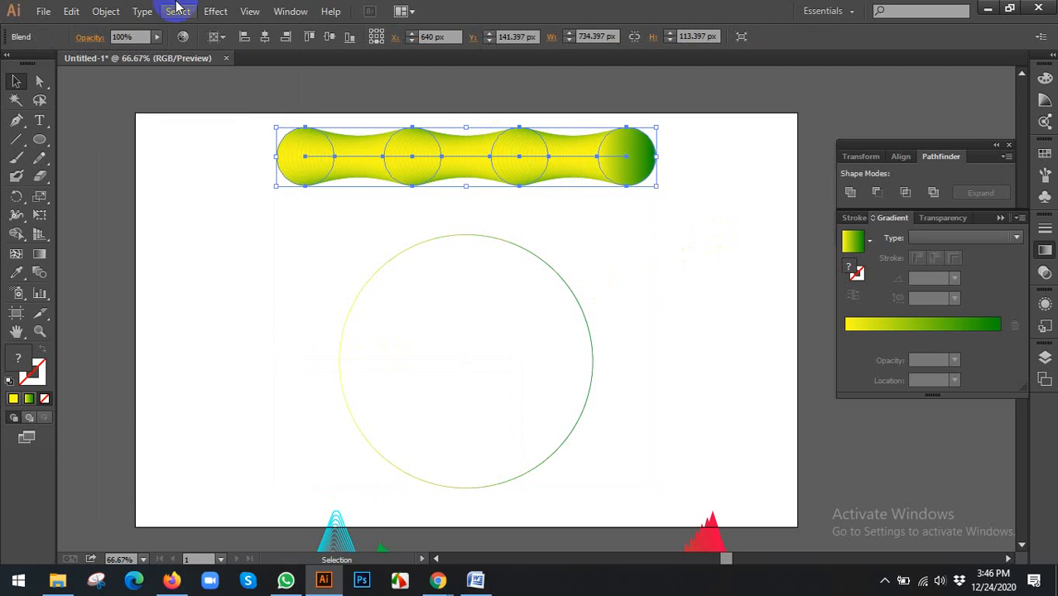
left_click(108, 12)
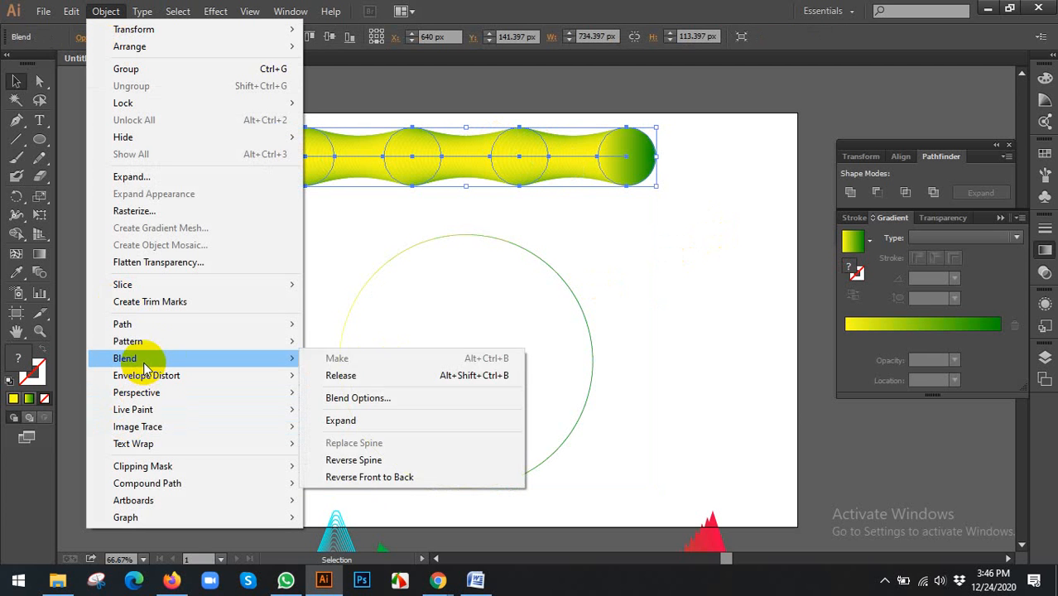
left_click(352, 478)
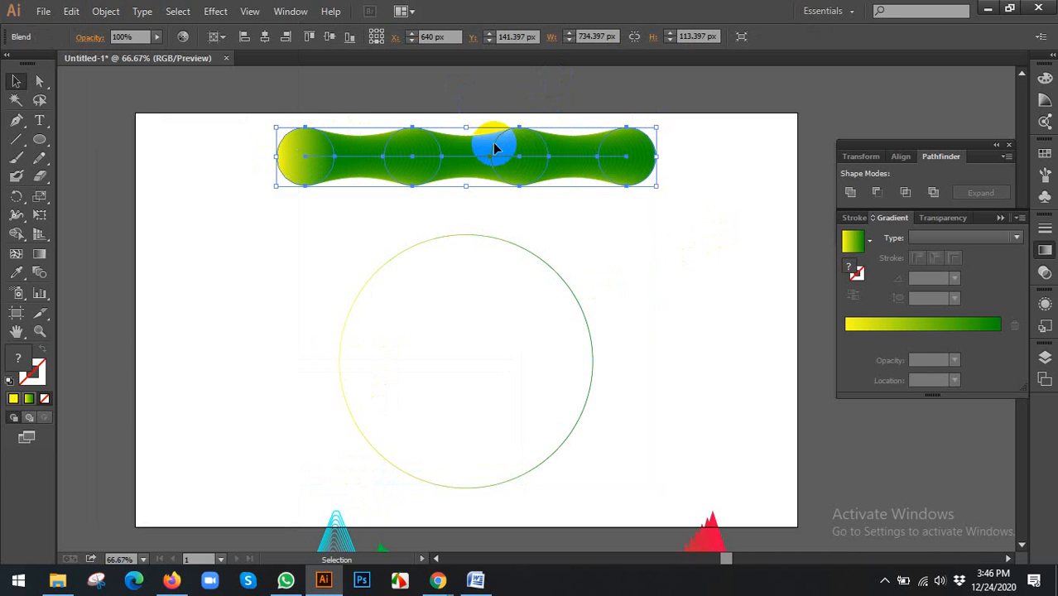
left_click(123, 37)
key("ctrl+z")
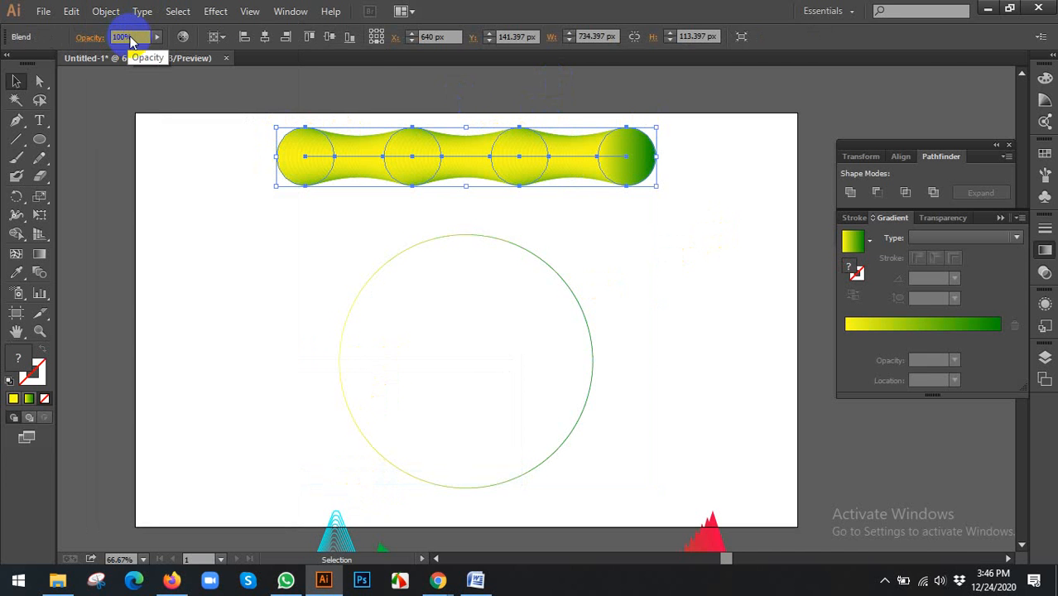
Step: Try the Reverse Spine command on the blended tube and deselect it
left_click(106, 11)
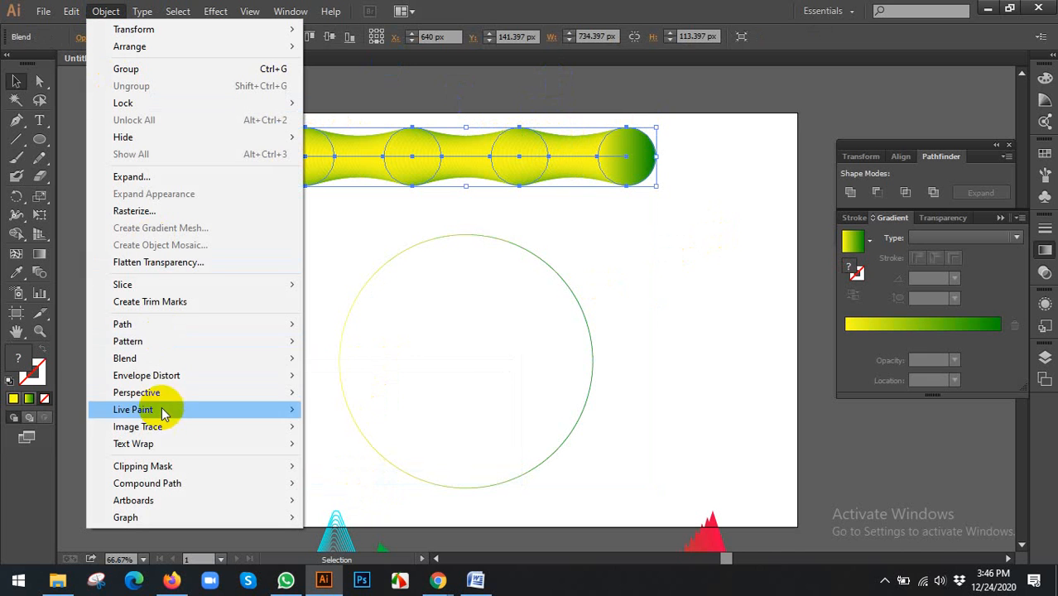
mouse_move(149, 359)
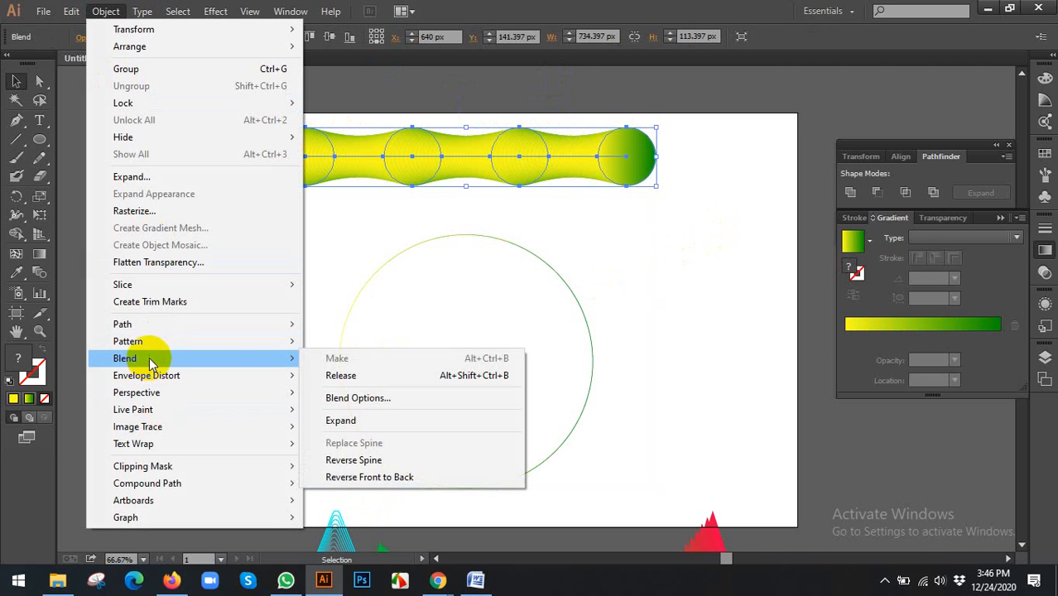
left_click(356, 460)
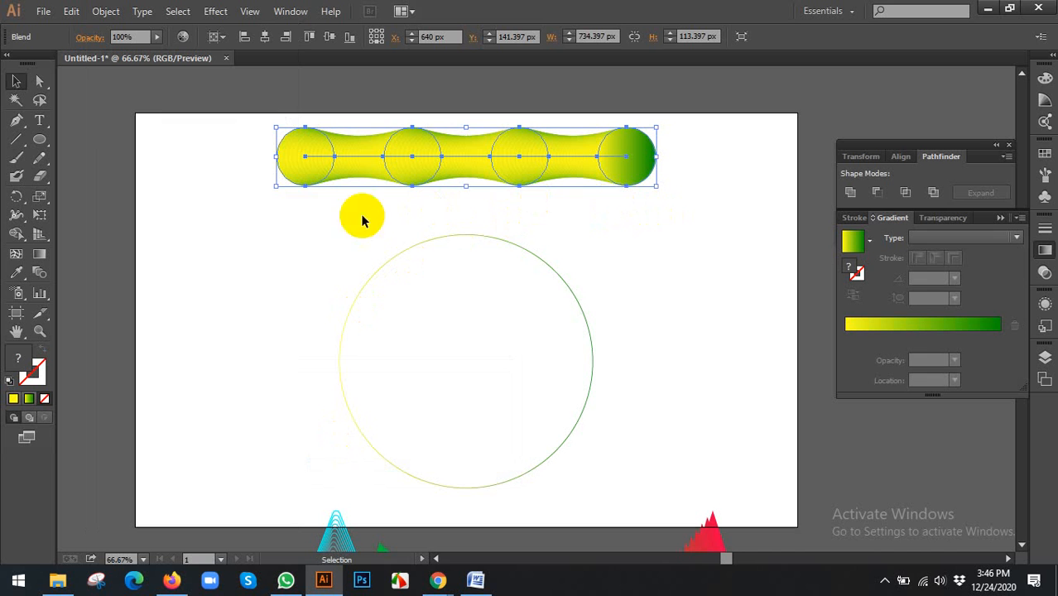
left_click_drag(205, 127, 170, 248)
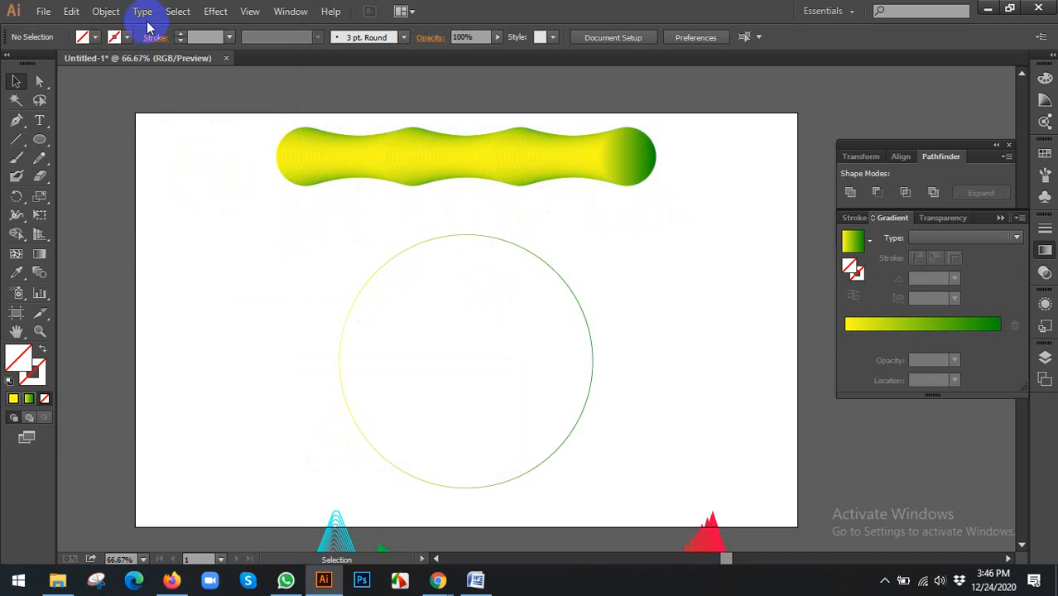
left_click(106, 11)
mouse_move(171, 356)
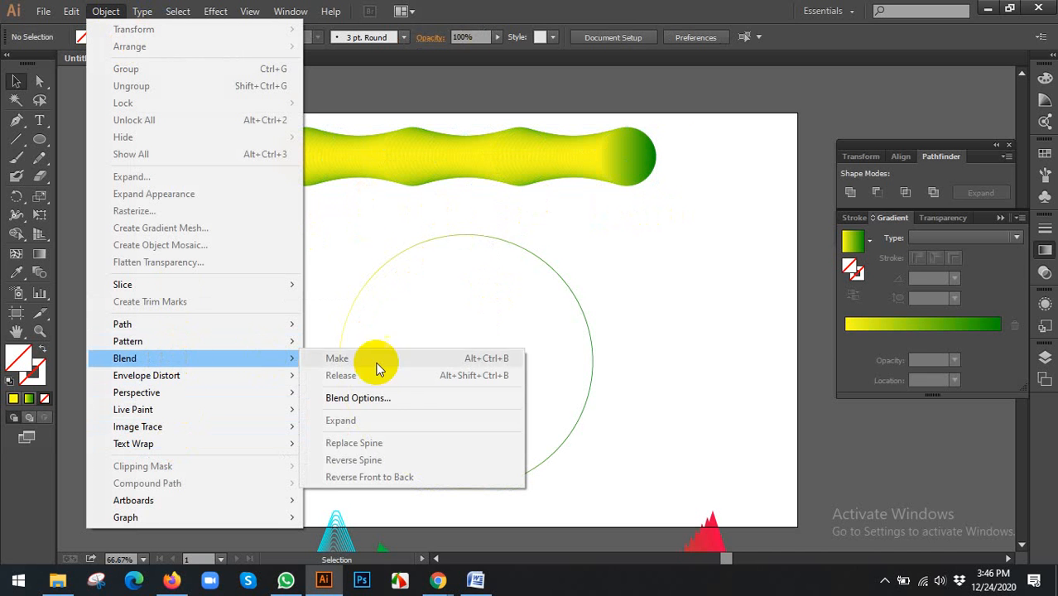
left_click(441, 147)
left_click(414, 144)
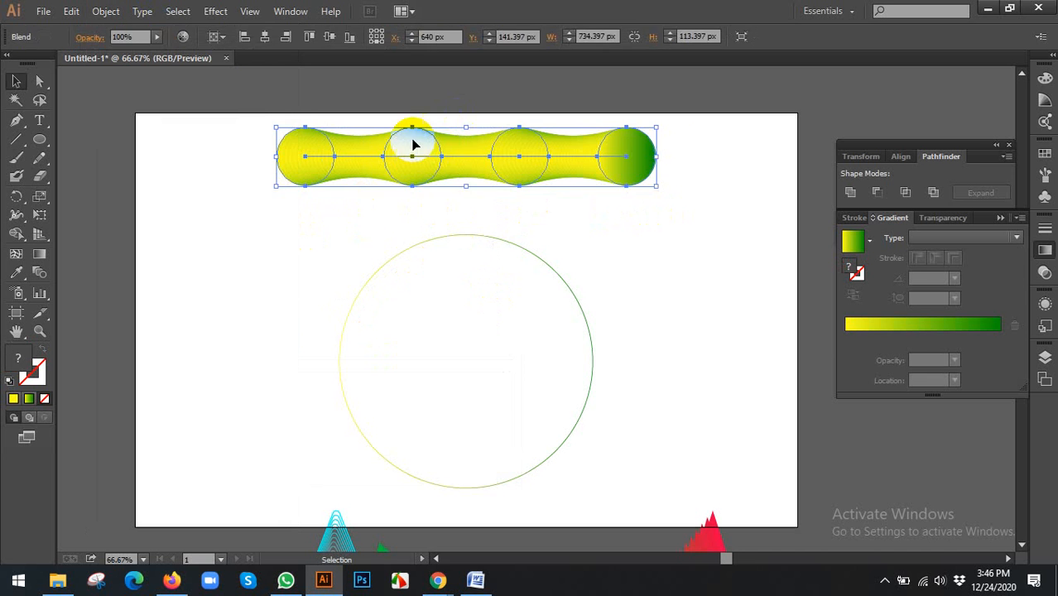
left_click(116, 12)
mouse_move(163, 357)
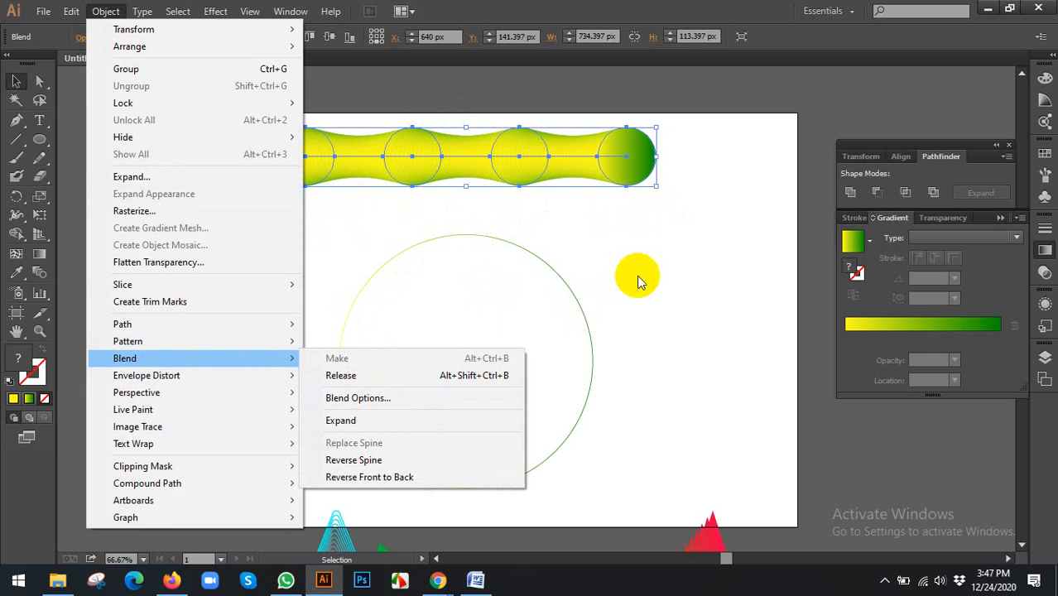
left_click(612, 285)
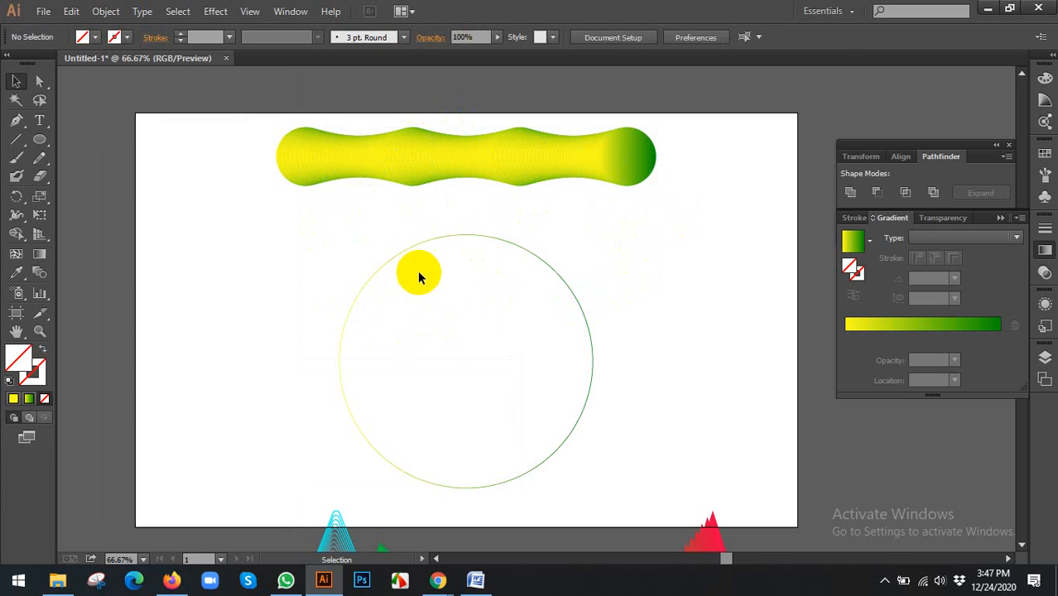
left_click_drag(429, 96, 487, 299)
left_click(105, 10)
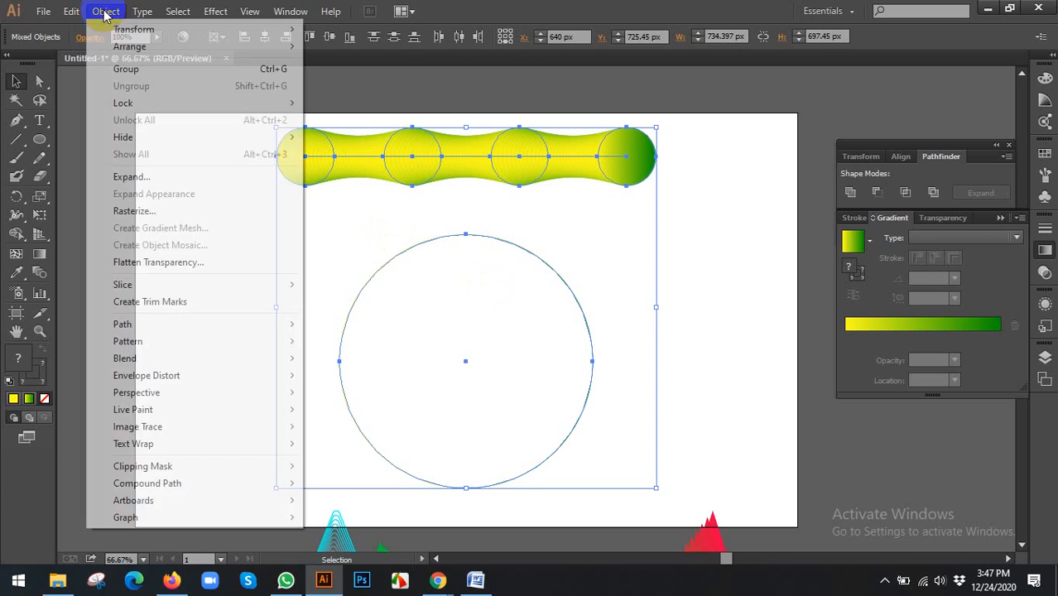
left_click(709, 188)
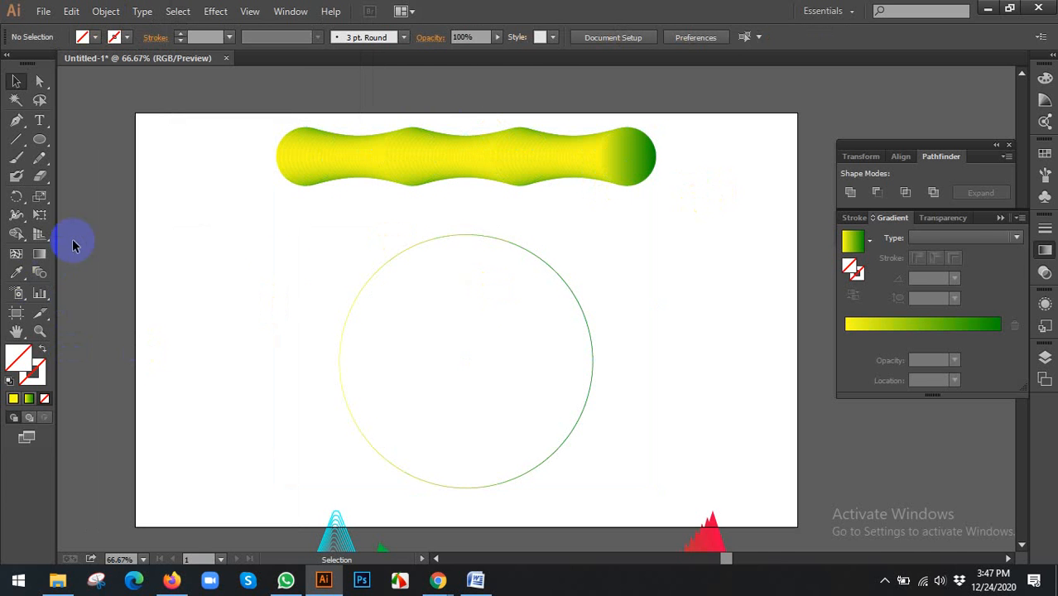
Step: Select the blended tube with the large circle outline and replace the blend's spine with that circle
left_click_drag(414, 107, 447, 299)
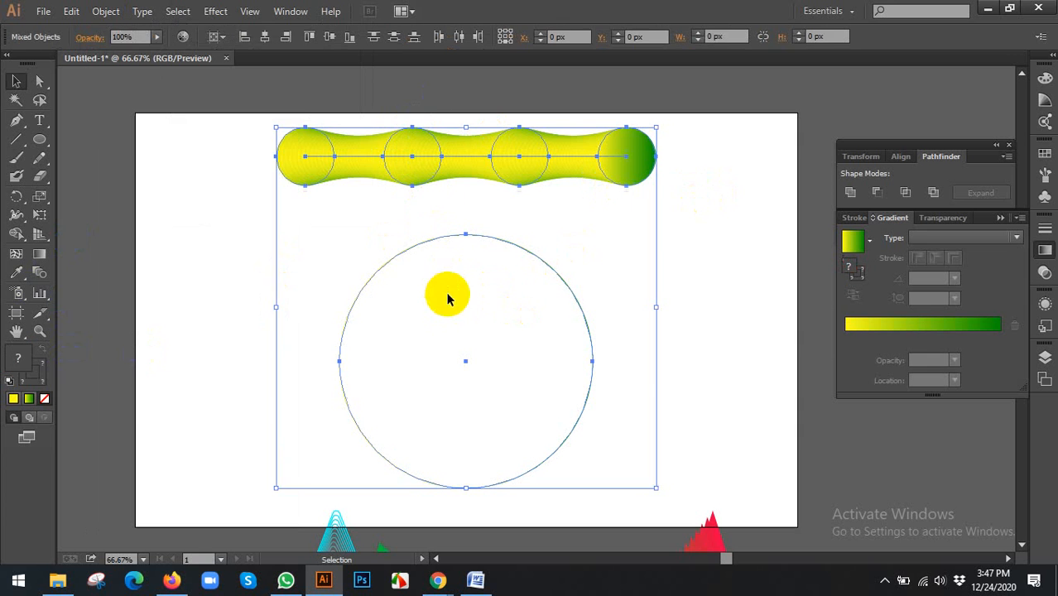
left_click(105, 11)
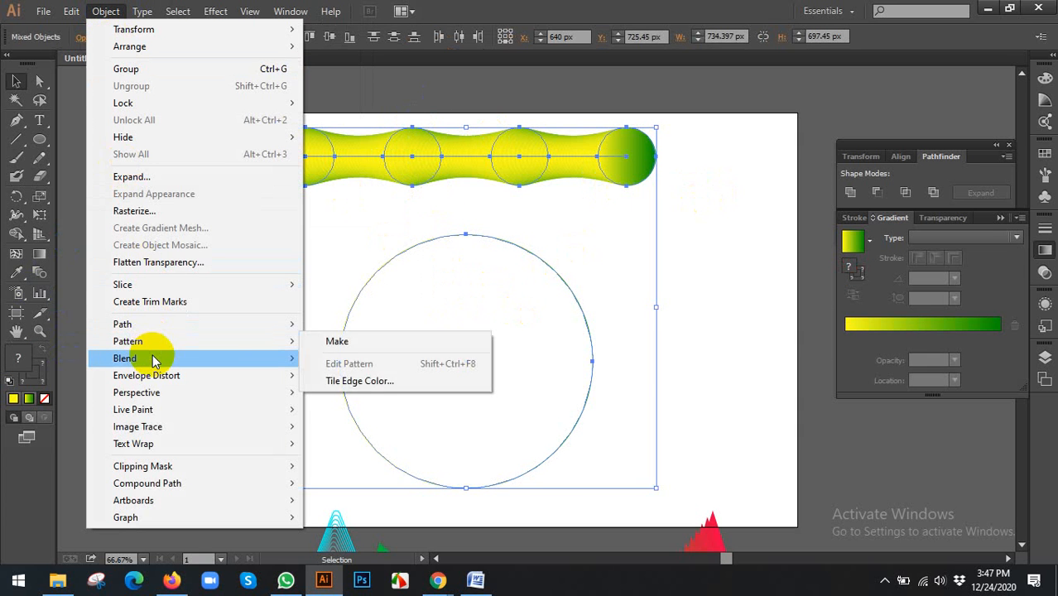
mouse_move(154, 361)
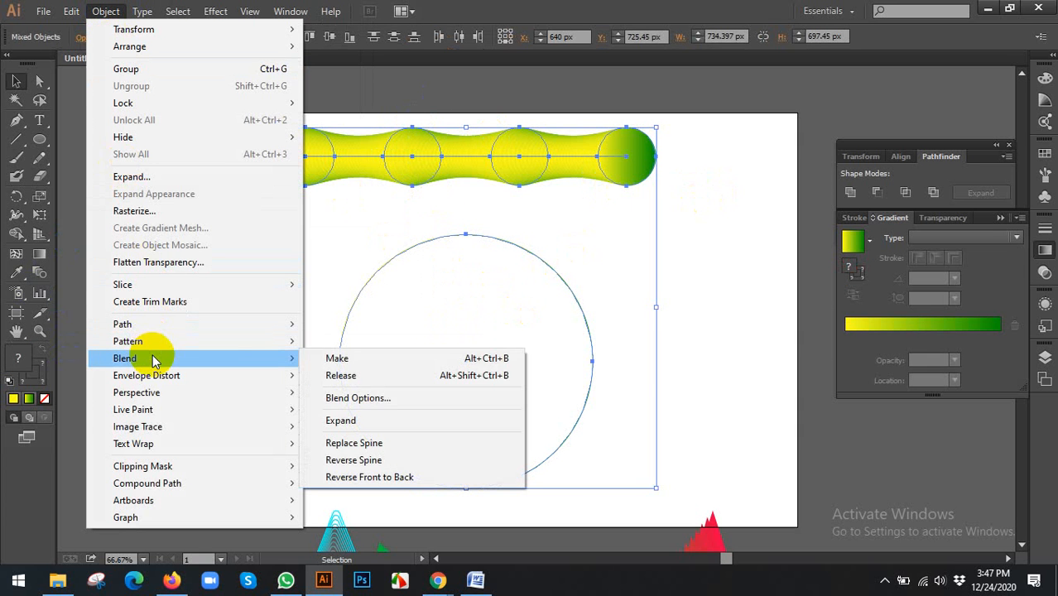
left_click(356, 448)
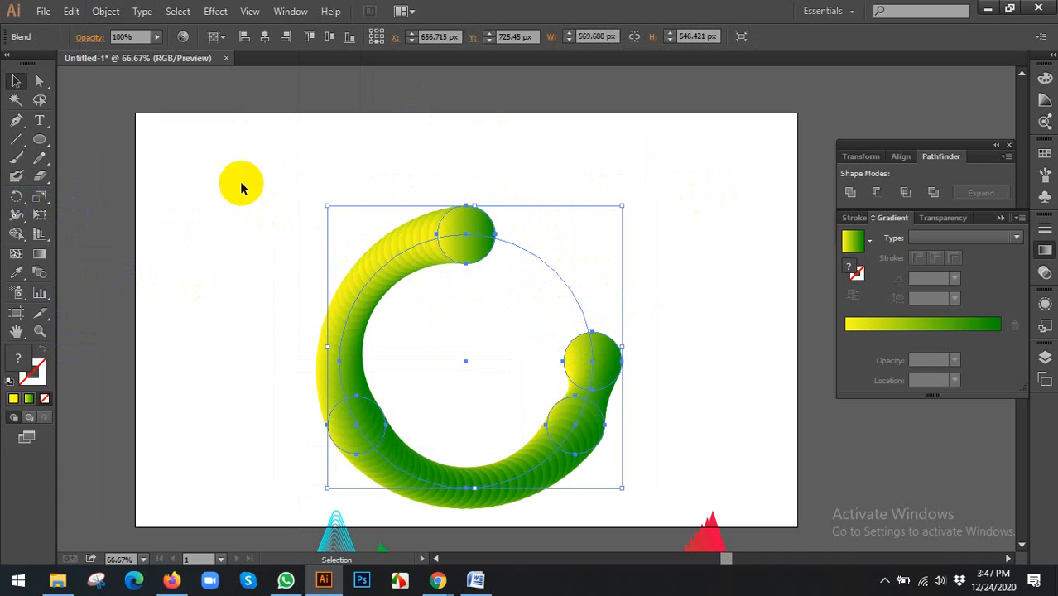
Step: Cut the circular spine with the Scissors tool in the gap at its upper right to close the ring, and deselect it
left_click(41, 197)
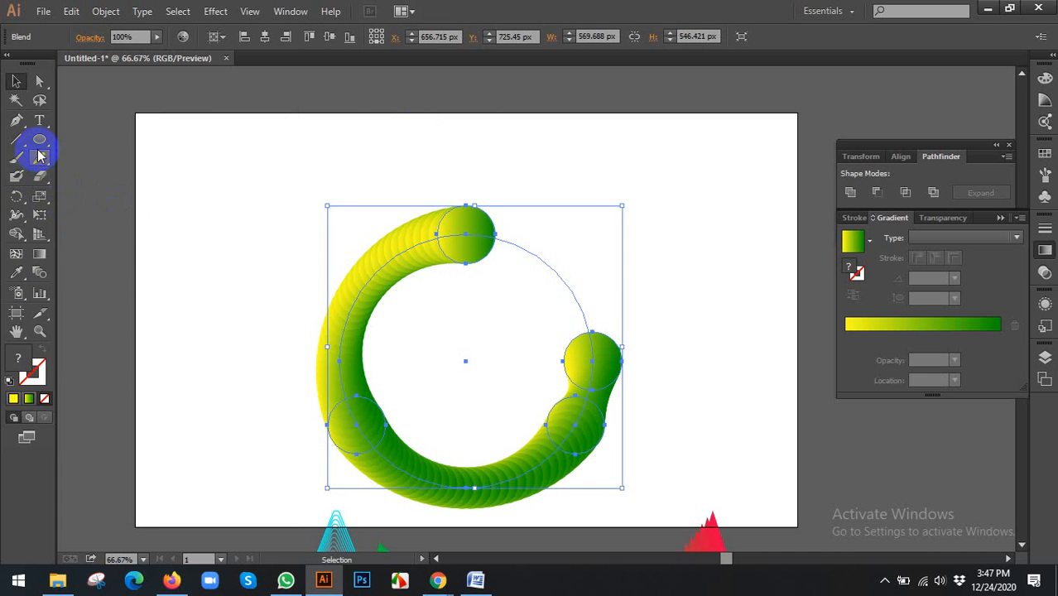
left_click(39, 156)
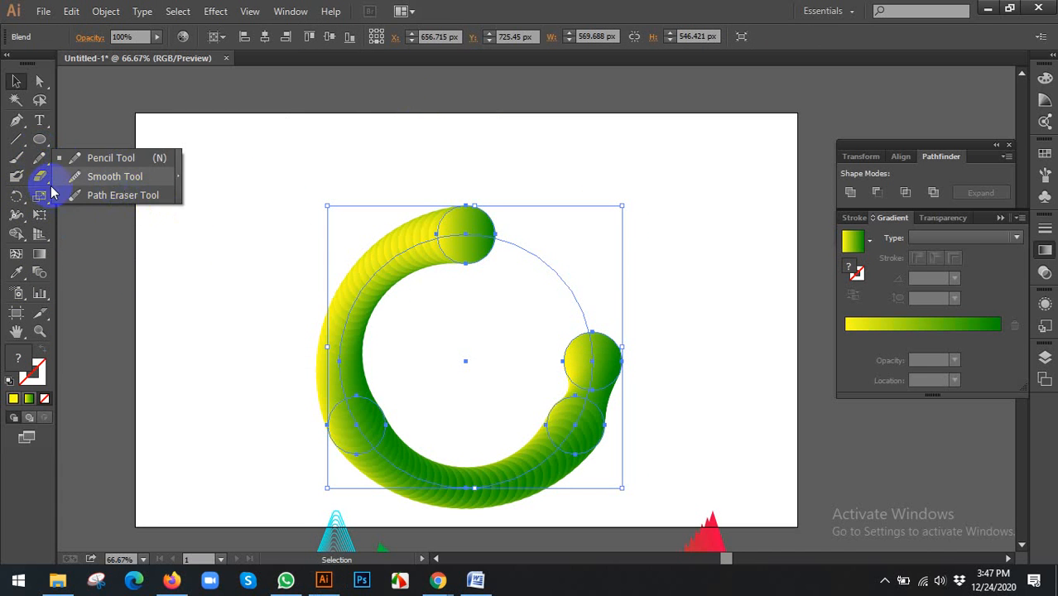
left_click(42, 179)
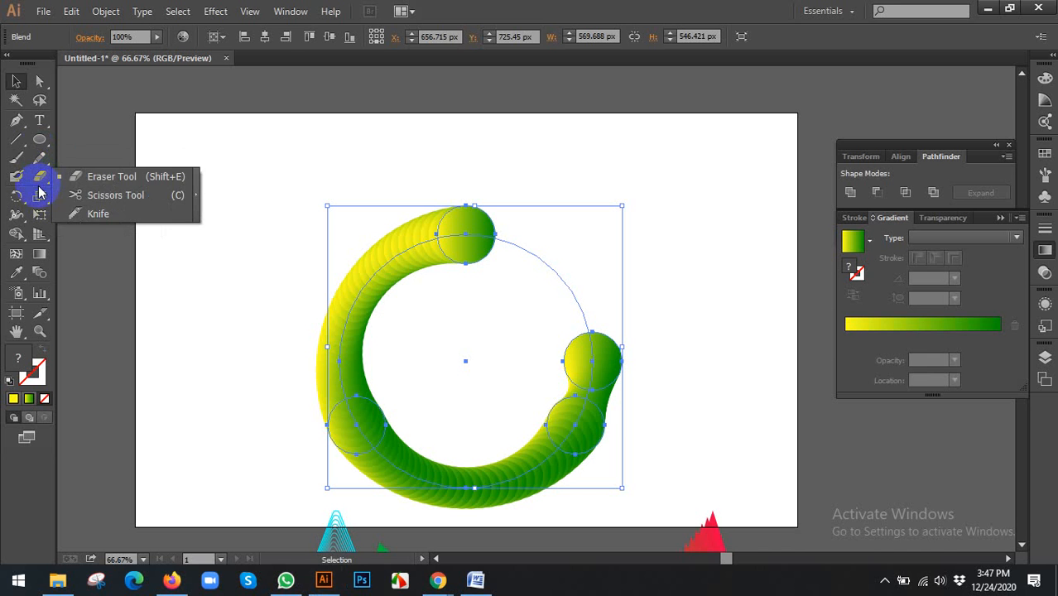
left_click(101, 196)
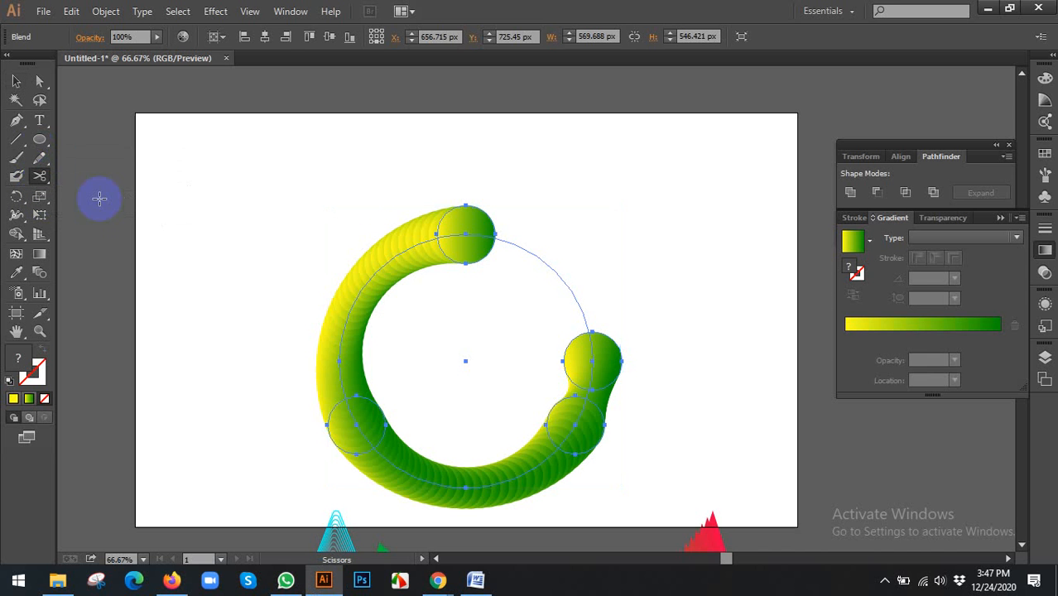
left_click(562, 280)
key("v")
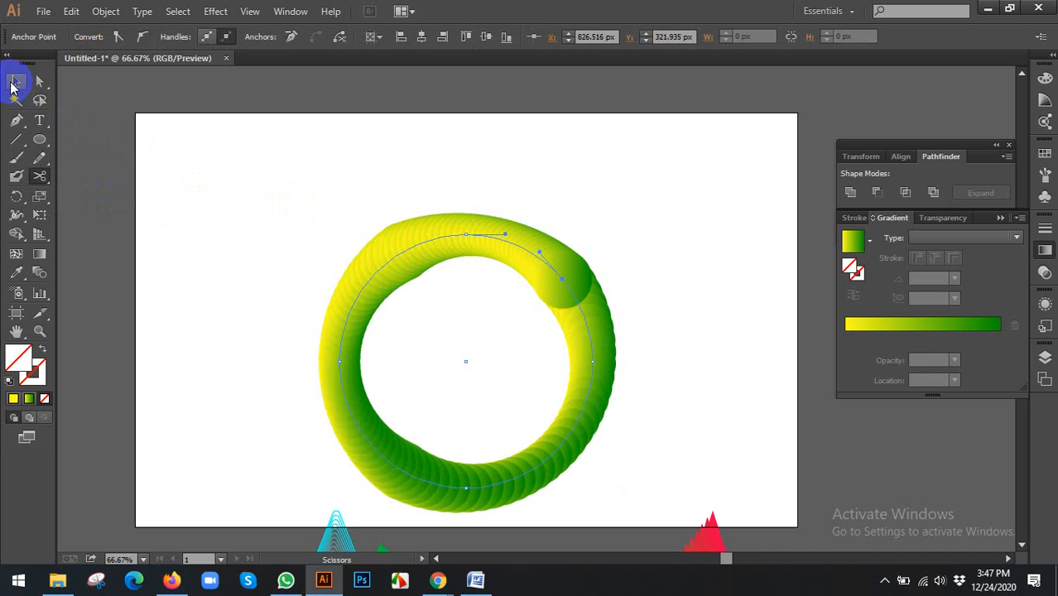
left_click(237, 186)
Step: Move the ring-shaped blend up toward the artboard's top edge, slightly to the left
scroll(239, 186, "down", 2)
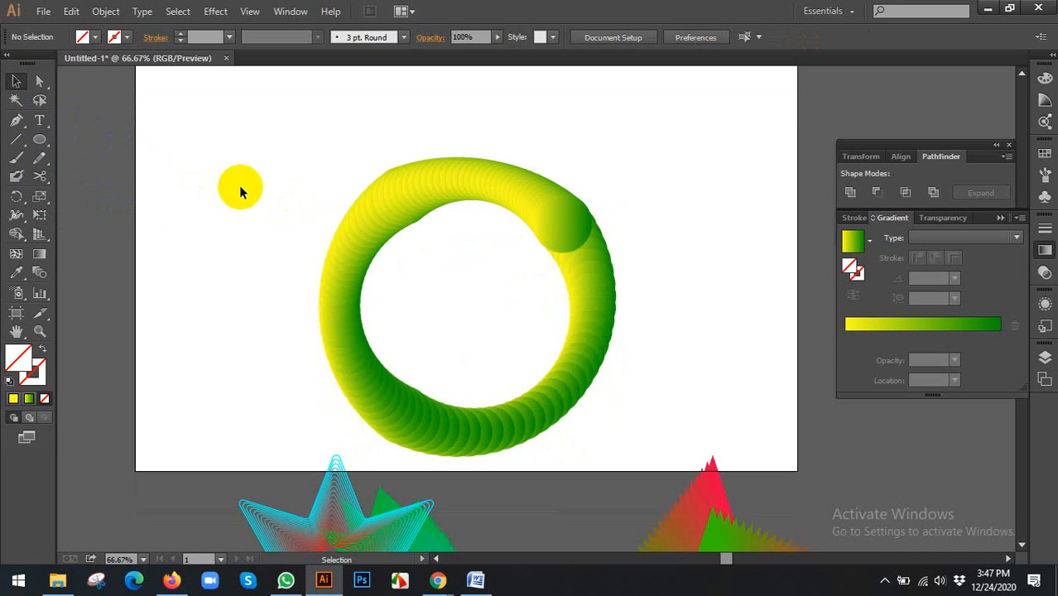
scroll(410, 197, "up", 1)
left_click_drag(410, 196, 396, 135)
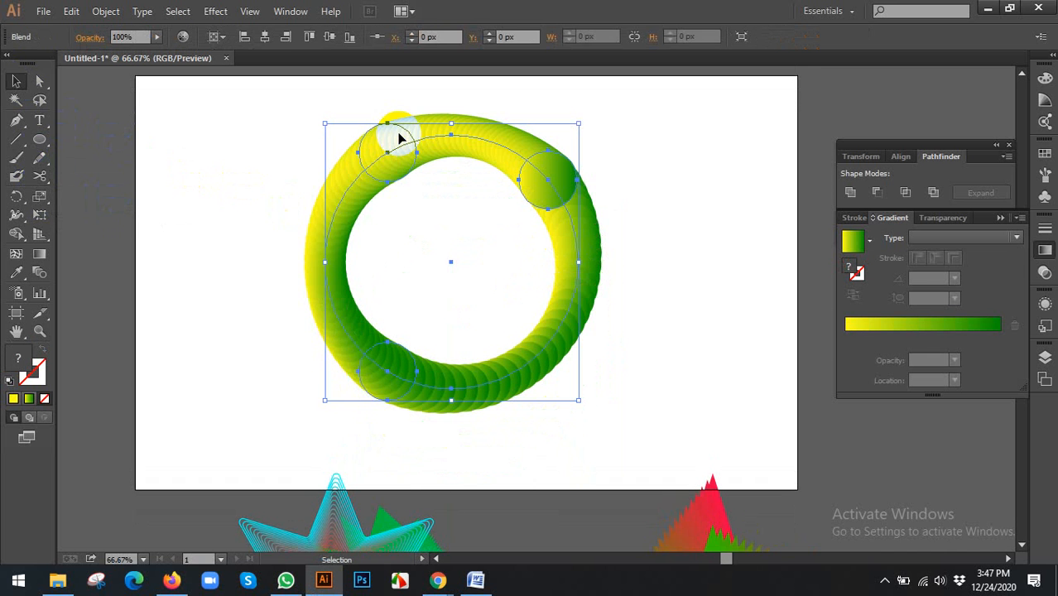
Step: Switch to Chrome's "blend tool illustrator" image results and preview the overlapping-tubes artwork and the NSL WEEK 296 gradient blend image
scroll(414, 265, "up", 2)
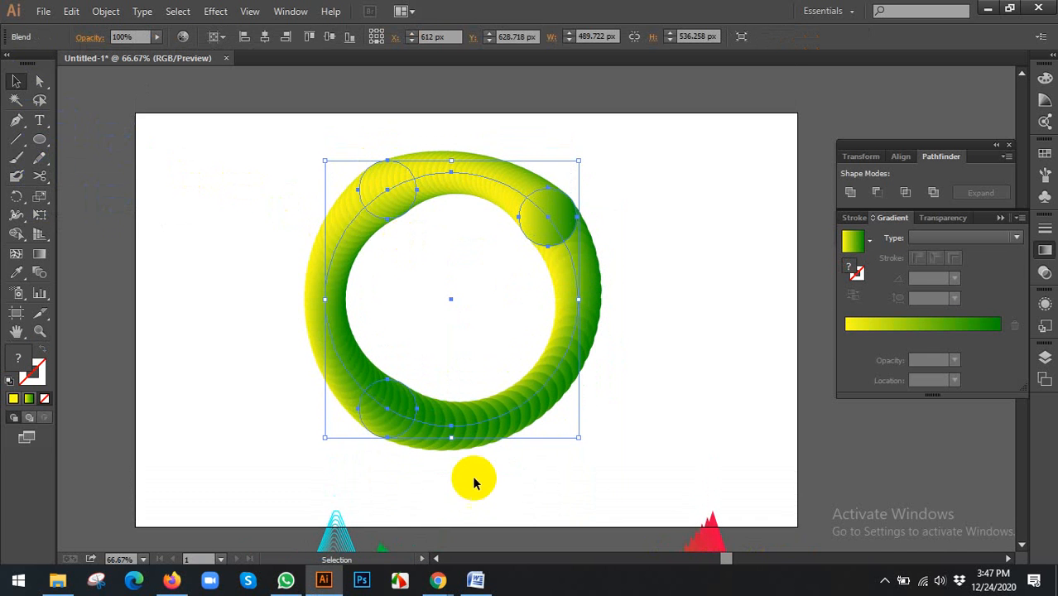
mouse_move(439, 584)
left_click(352, 522)
scroll(456, 407, "down", 4)
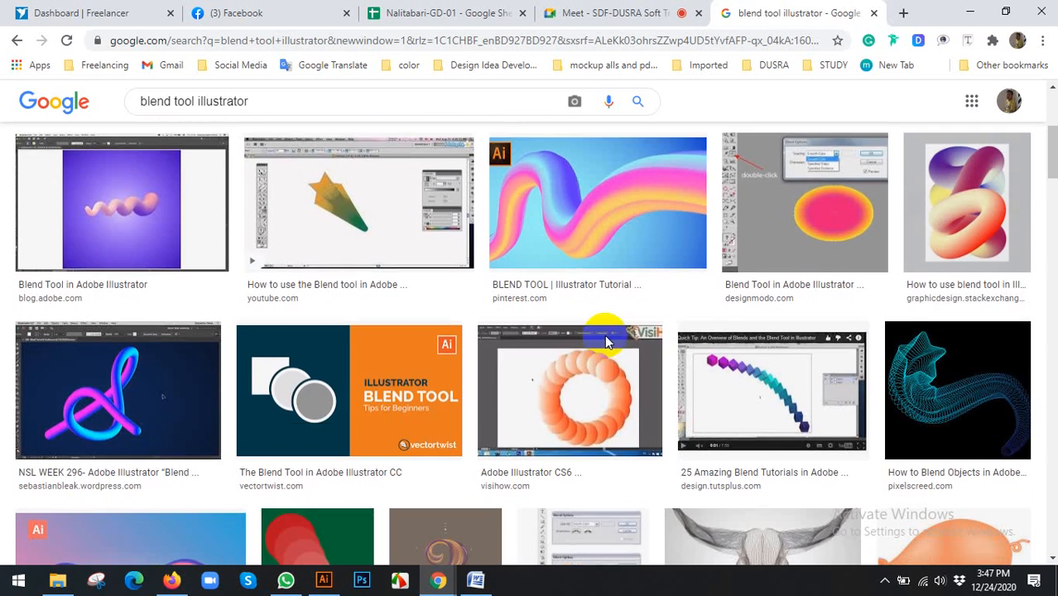
left_click(914, 239)
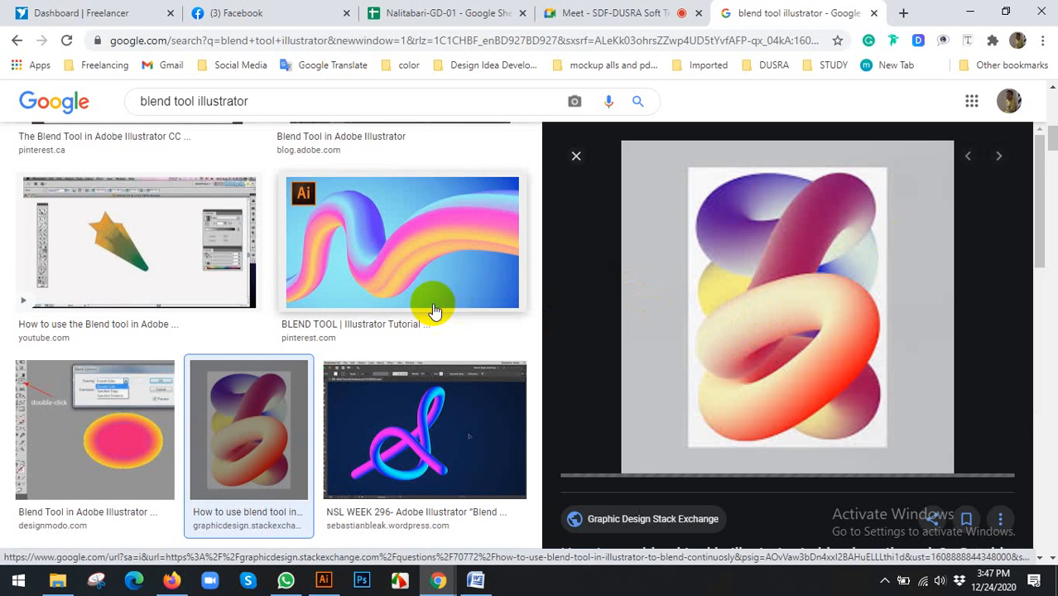
scroll(432, 307, "down", 3)
left_click(421, 161)
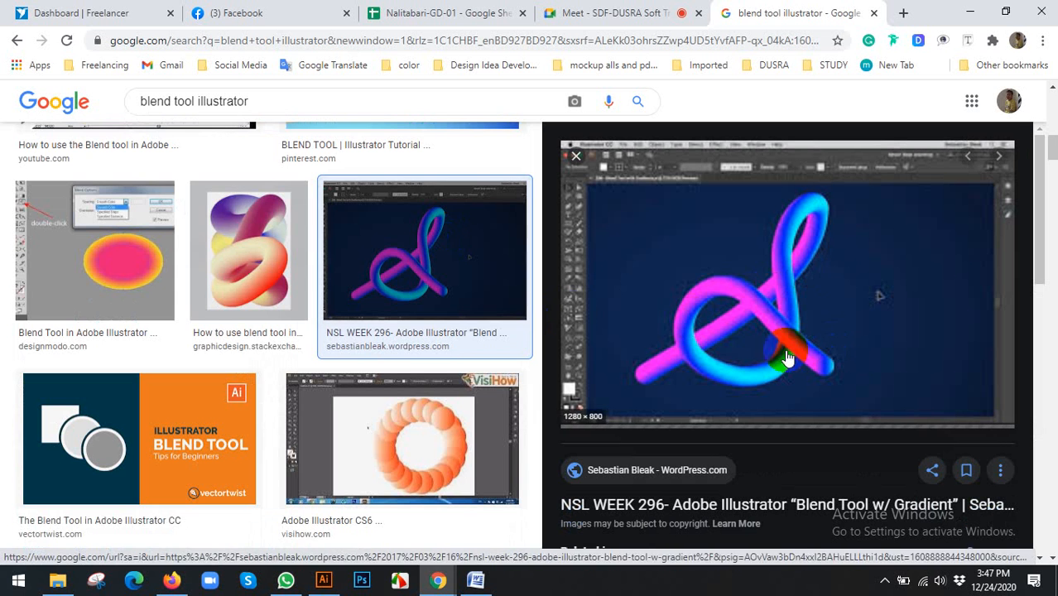
Step: Browse more blend examples and the related images, and open the orange and purple tubular ampersand from Vectortwist
scroll(298, 342, "down", 3)
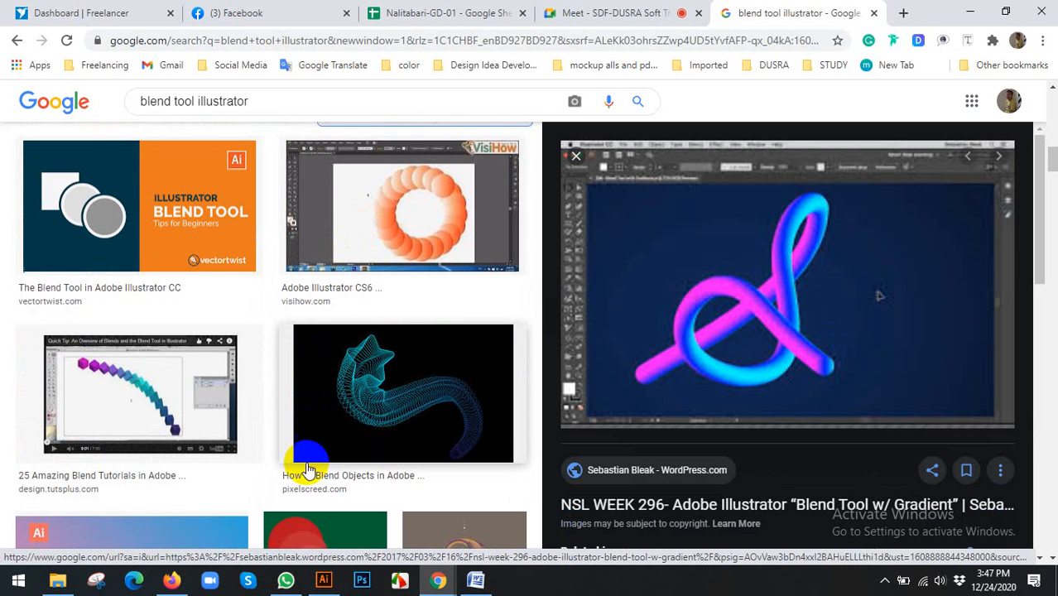
scroll(400, 352, "down", 2)
scroll(208, 338, "down", 4)
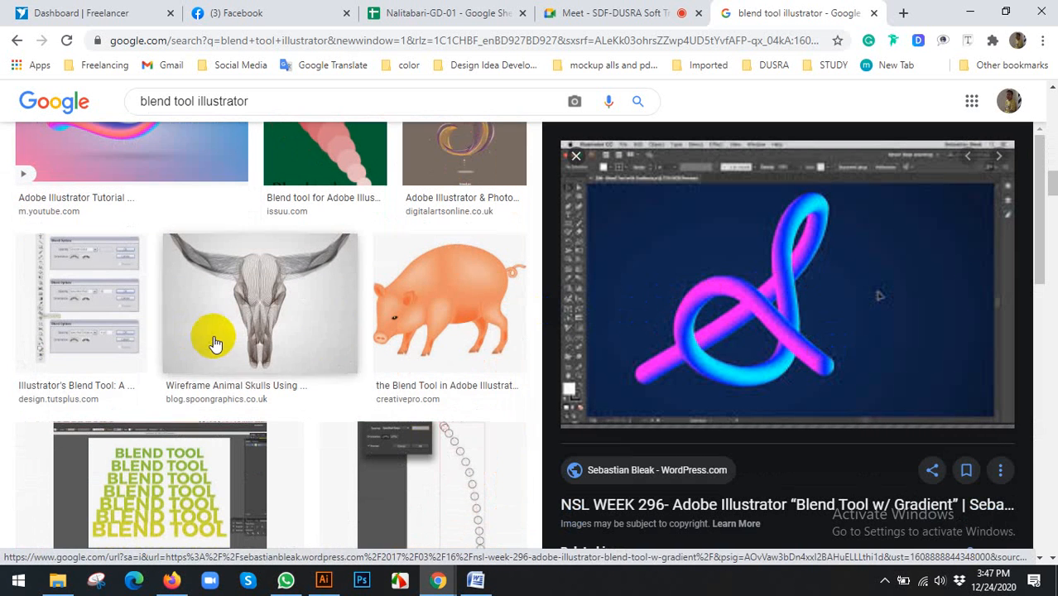
scroll(816, 318, "down", 1)
scroll(816, 317, "up", 1)
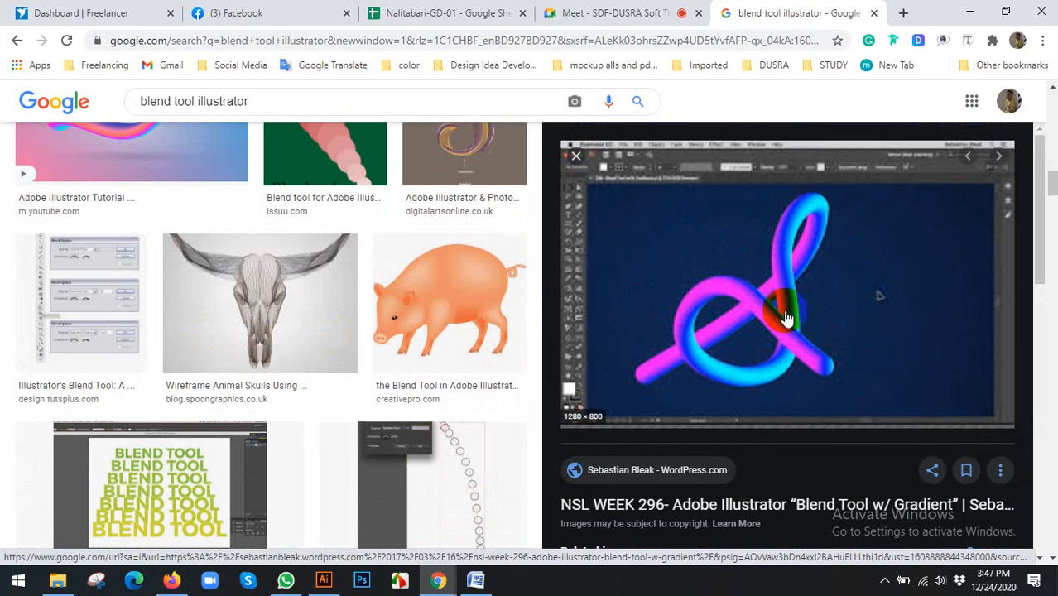
scroll(684, 331, "down", 3)
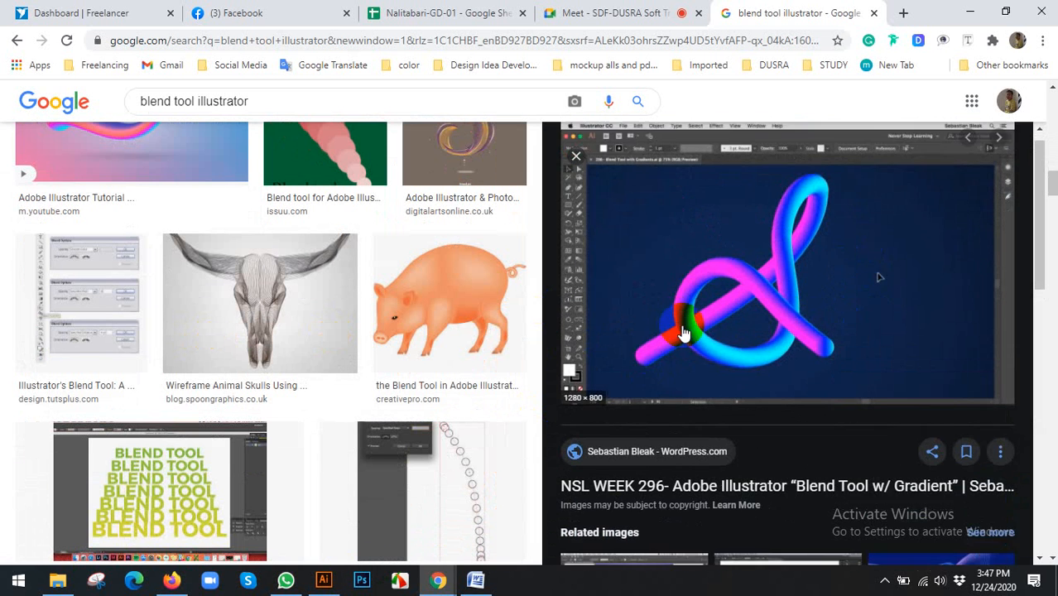
scroll(704, 364, "down", 3)
scroll(704, 364, "up", 2)
scroll(704, 365, "down", 3)
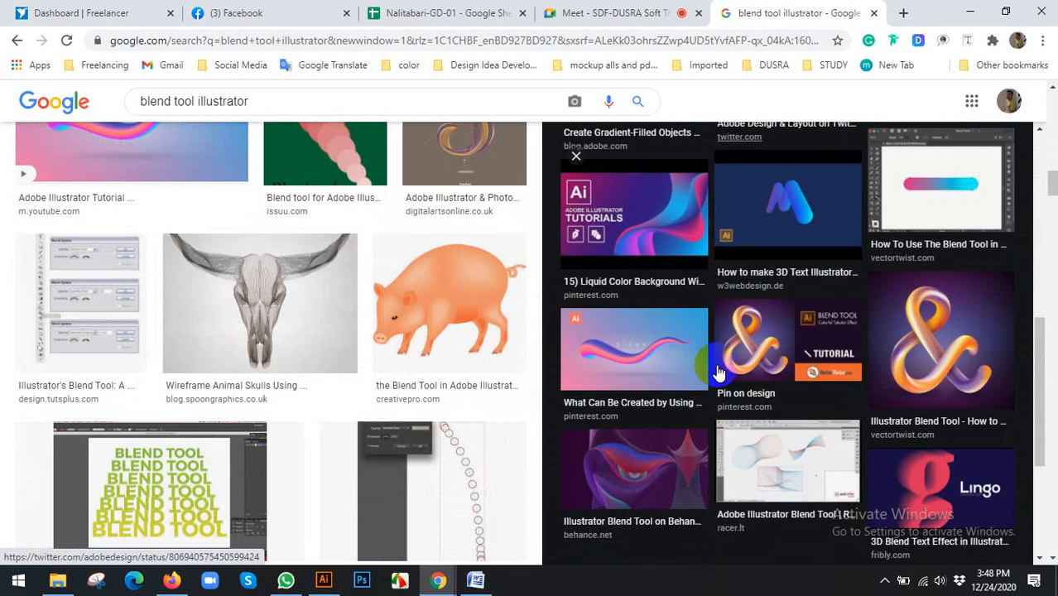
left_click(931, 318)
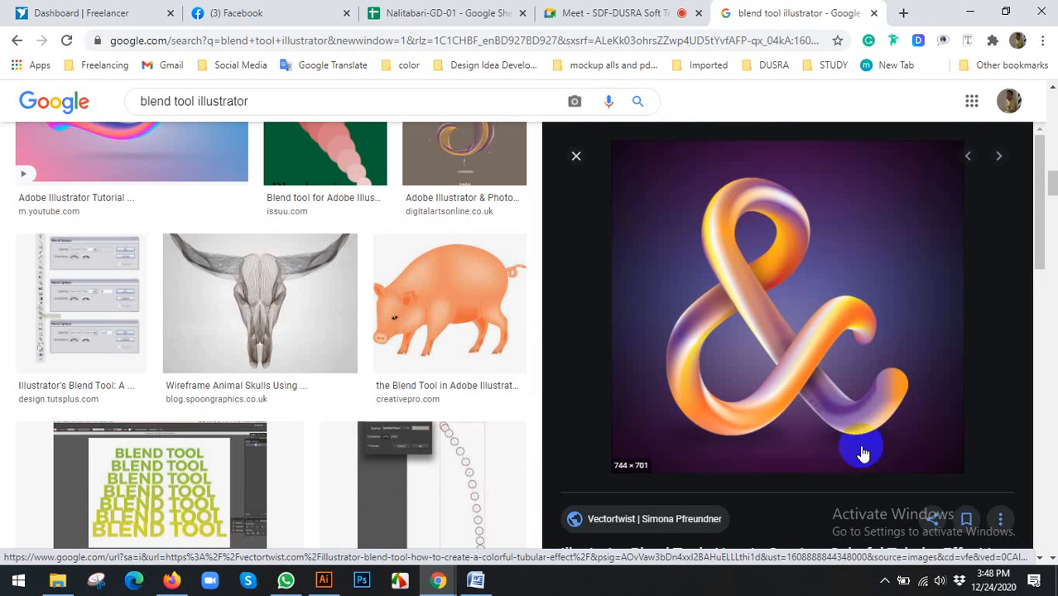
Step: Return to Illustrator, delete the ring-shaped blend, and draw a small circle near the artboard's upper-left corner with the Ellipse tool
left_click(324, 581)
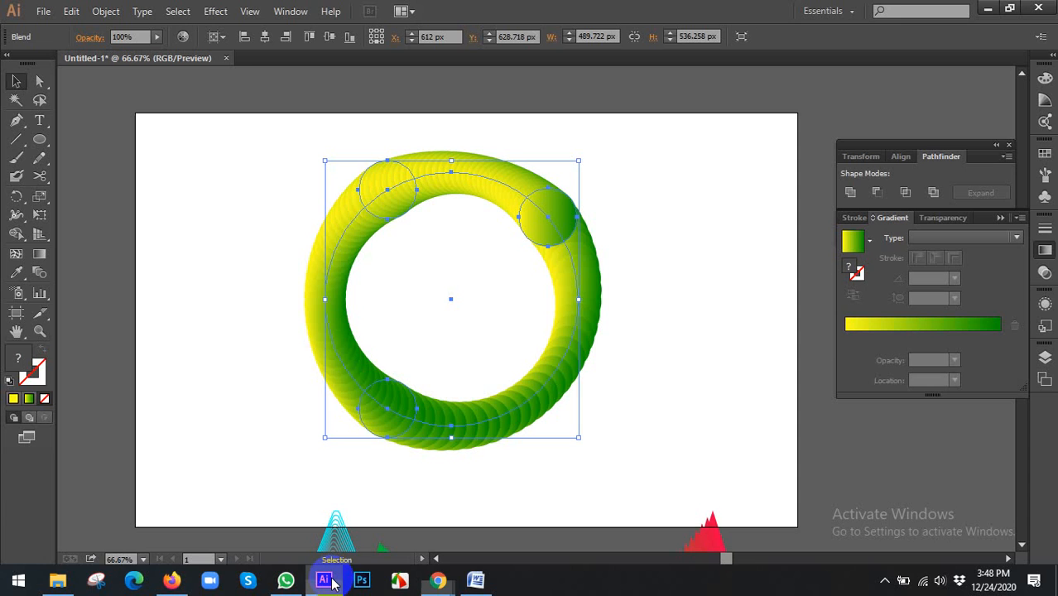
left_click(270, 201)
left_click_drag(553, 431, 553, 431)
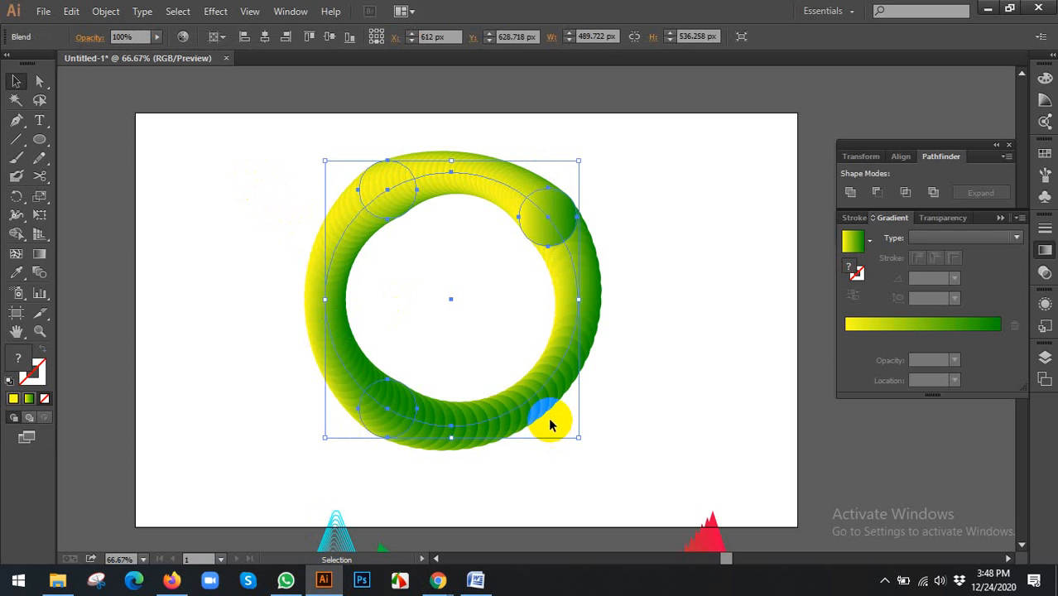
key("Delete")
left_click(41, 154)
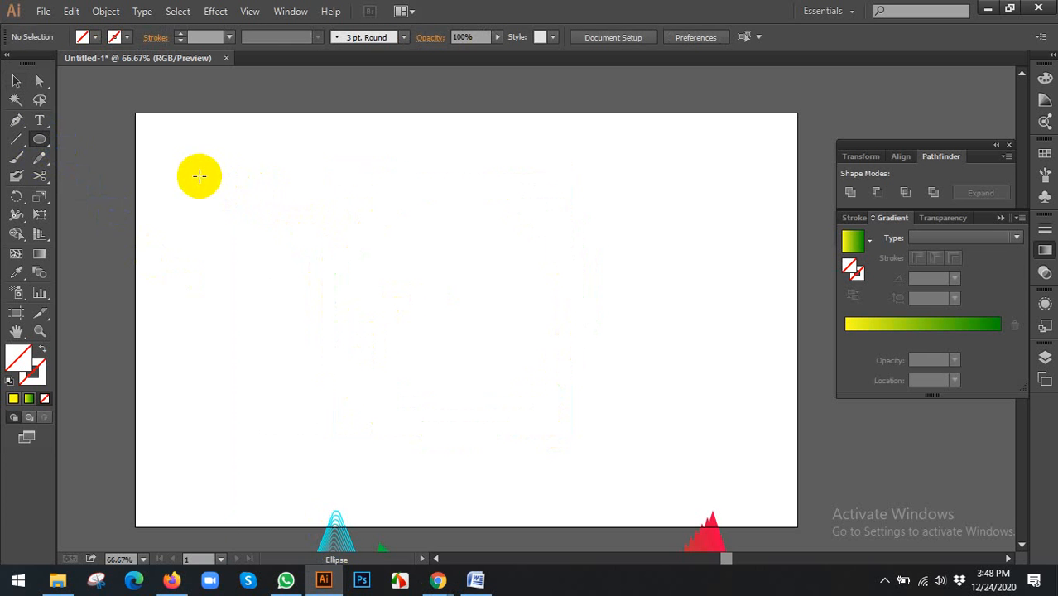
left_click_drag(198, 176, 244, 226)
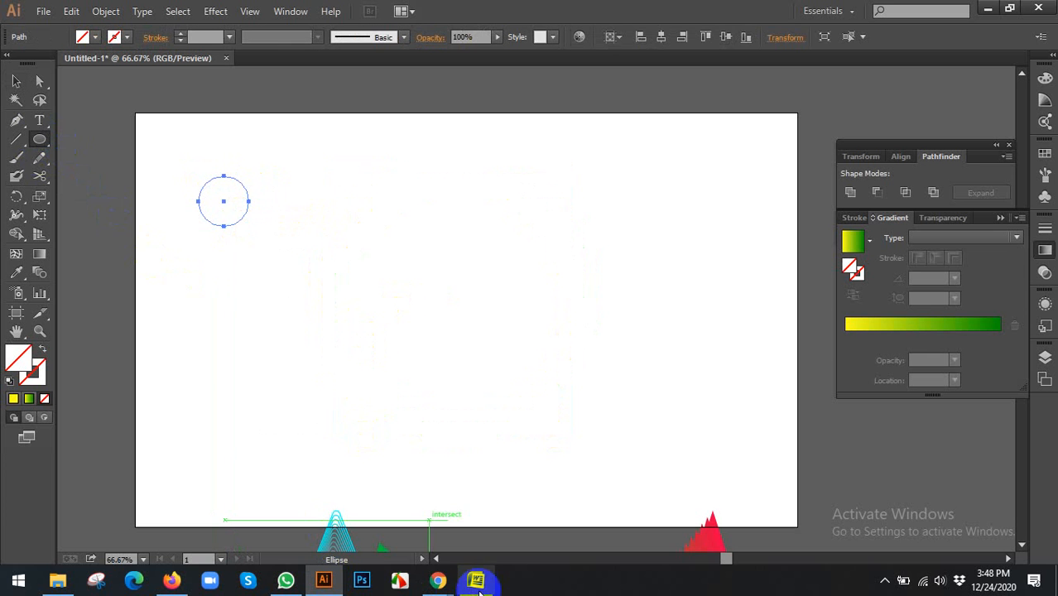
Step: Switch to Chrome and examine the tubular ampersand and its related images as a reference for the blend
mouse_move(438, 581)
left_click(358, 507)
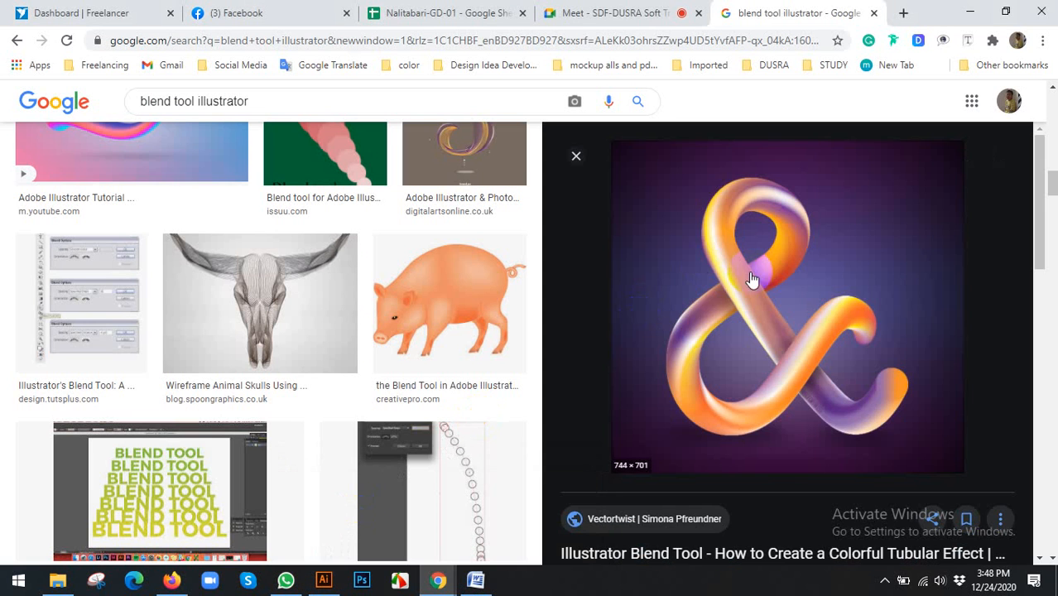
scroll(762, 315, "down", 3)
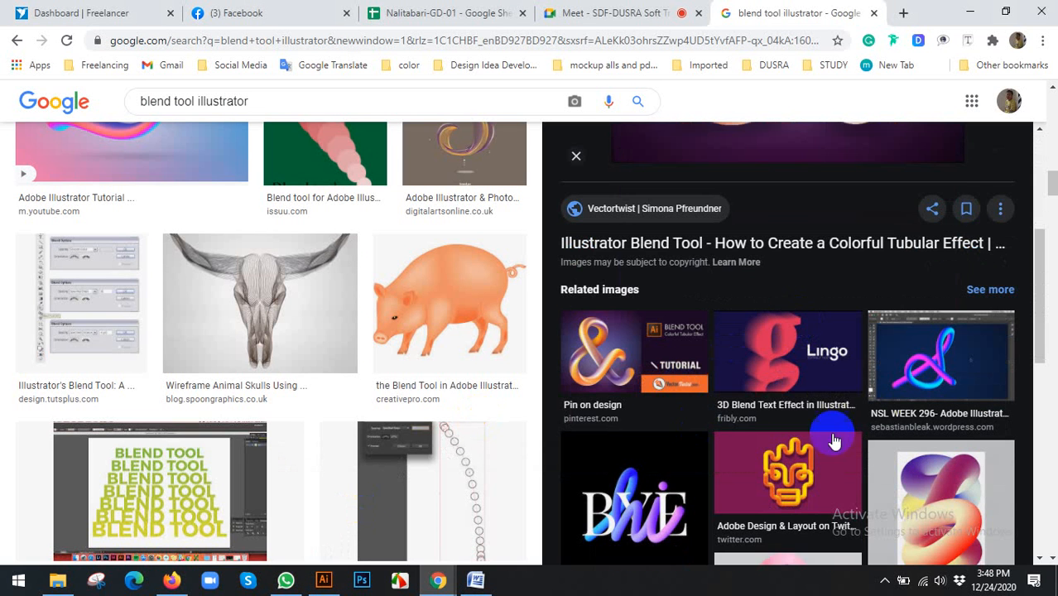
scroll(870, 414, "down", 3)
scroll(957, 423, "down", 1)
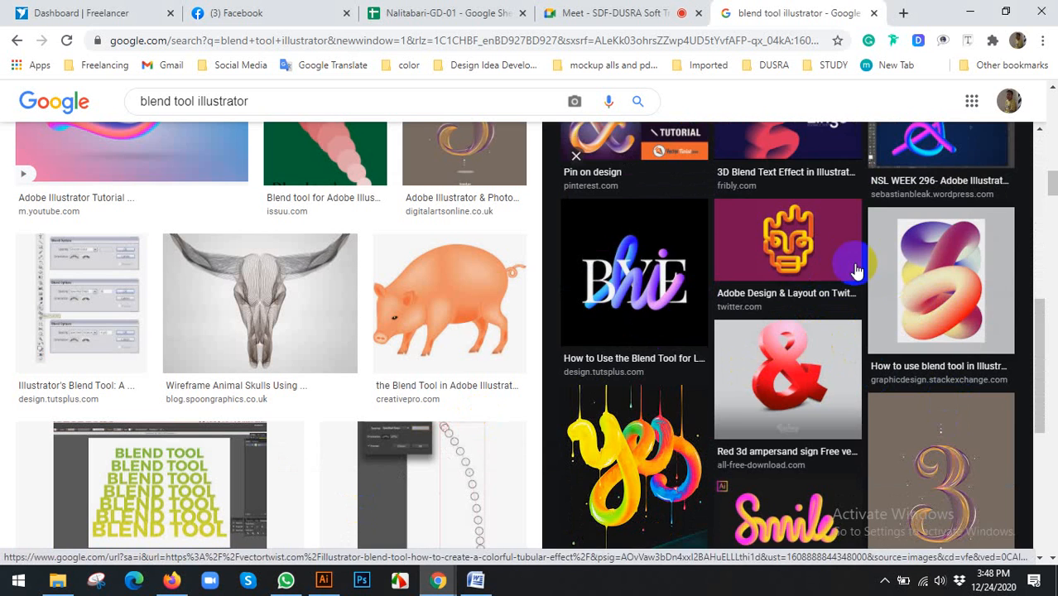
scroll(916, 312, "up", 8)
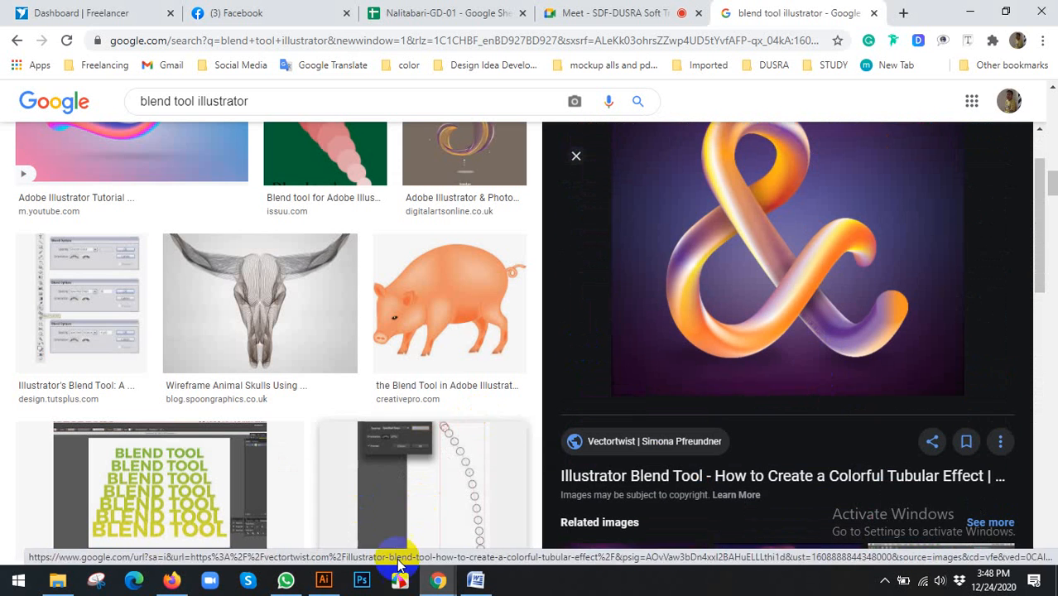
Step: Return to Illustrator, fill the circle with the linear gradient, and set the gradient's end stop to pale yellow ffffce
left_click(324, 580)
left_click(28, 400)
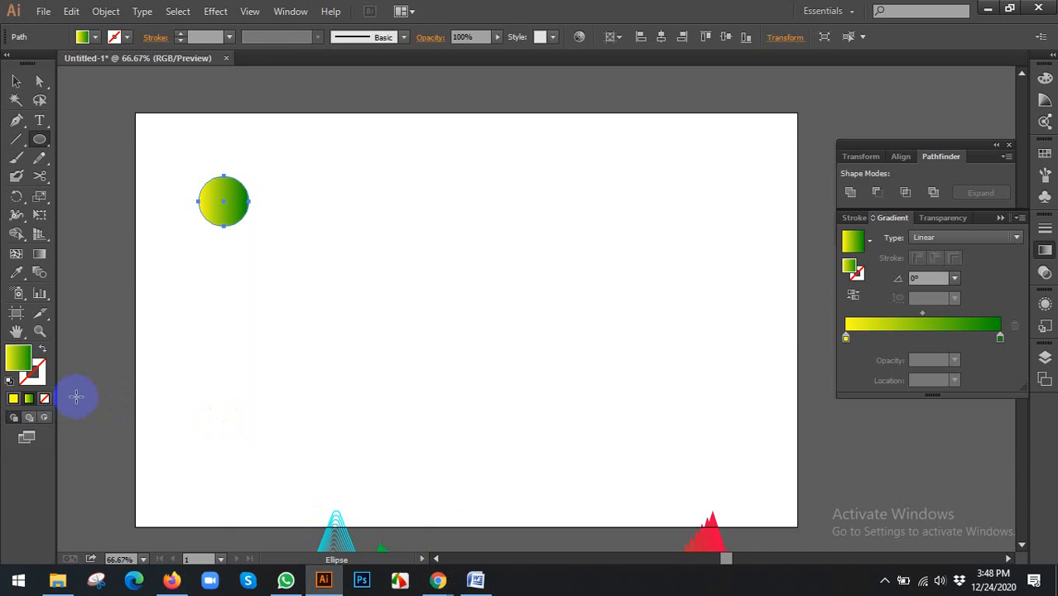
left_click(16, 81)
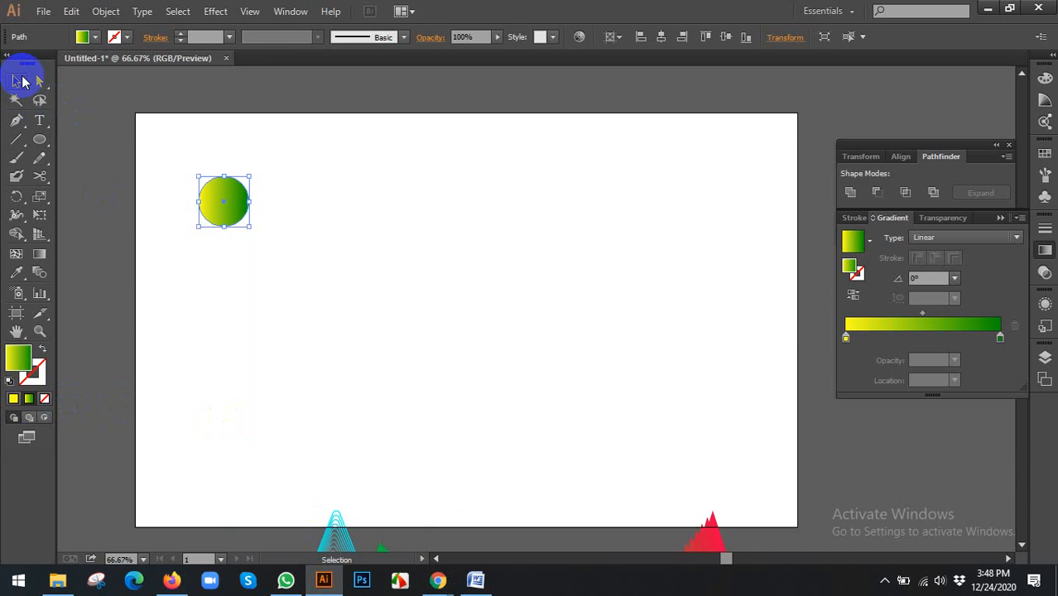
double_click(1000, 340)
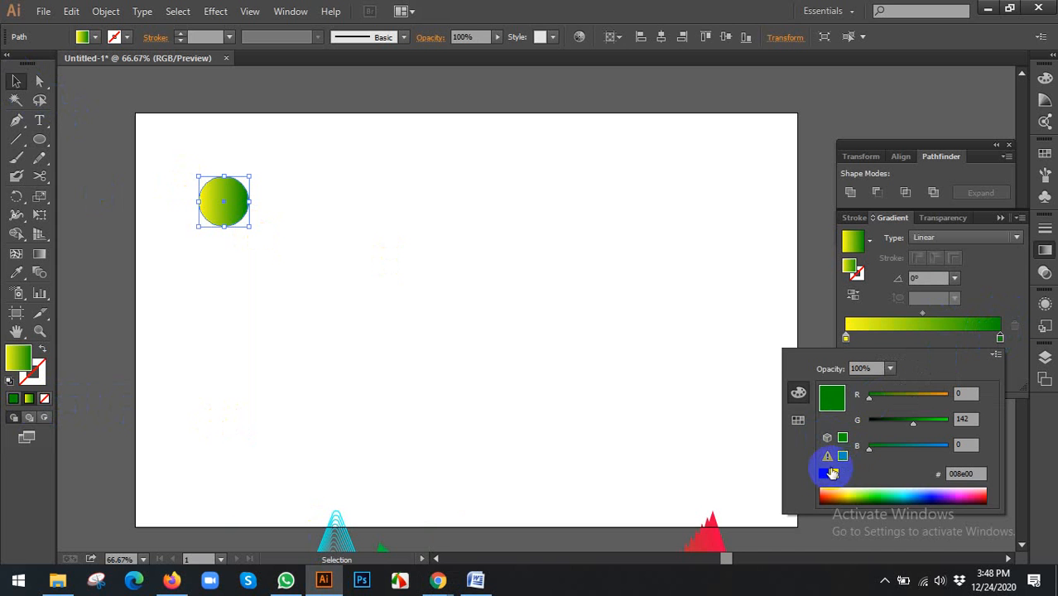
left_click(832, 474)
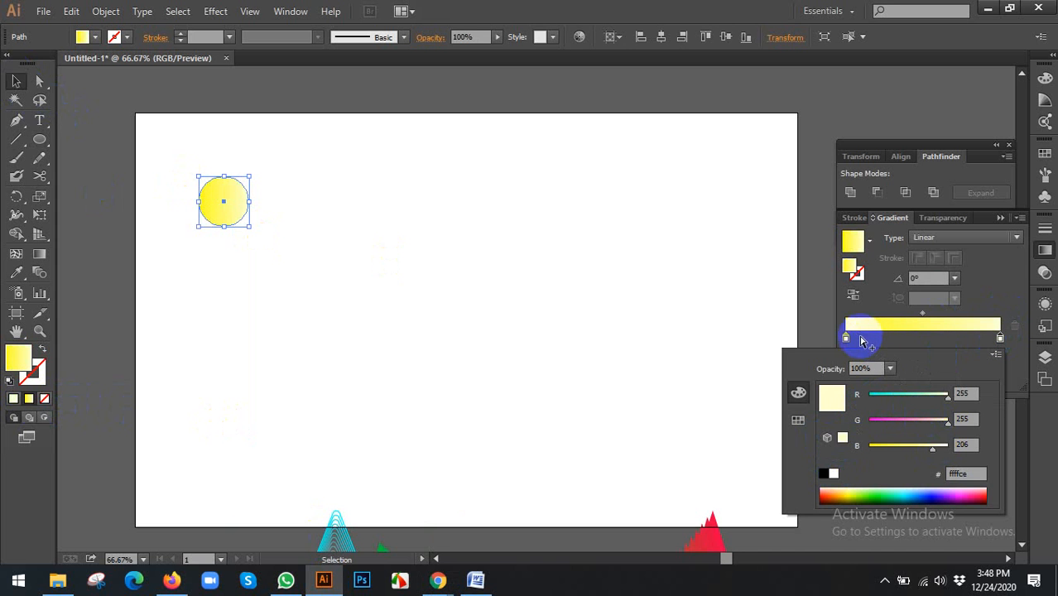
Step: Set the circle gradient's start stop to pink ff6d8d, with green 109 and blue 141, and deselect the circle
left_click(845, 338)
double_click(846, 338)
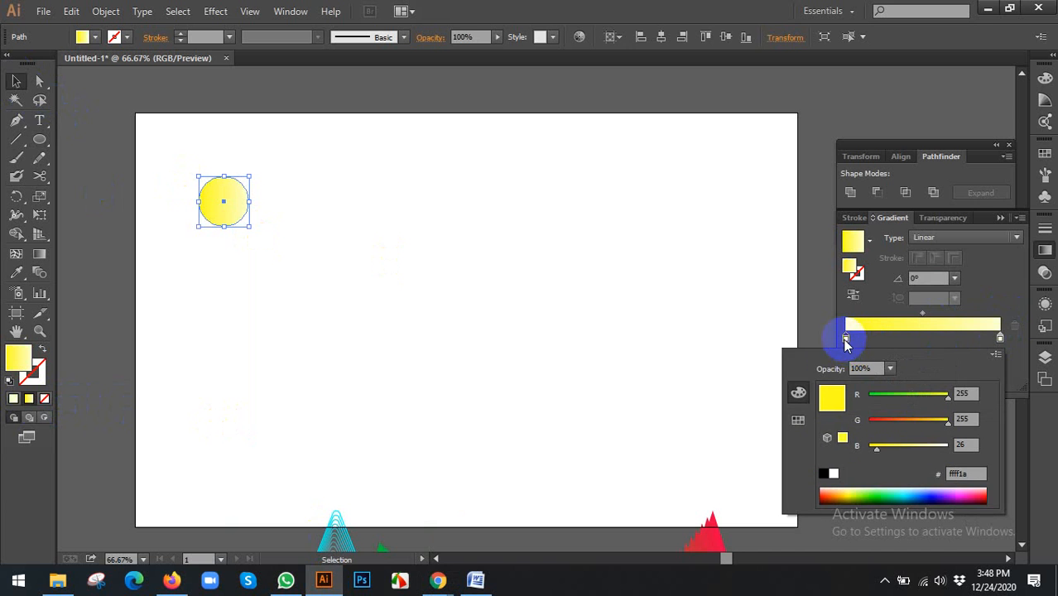
left_click(914, 447)
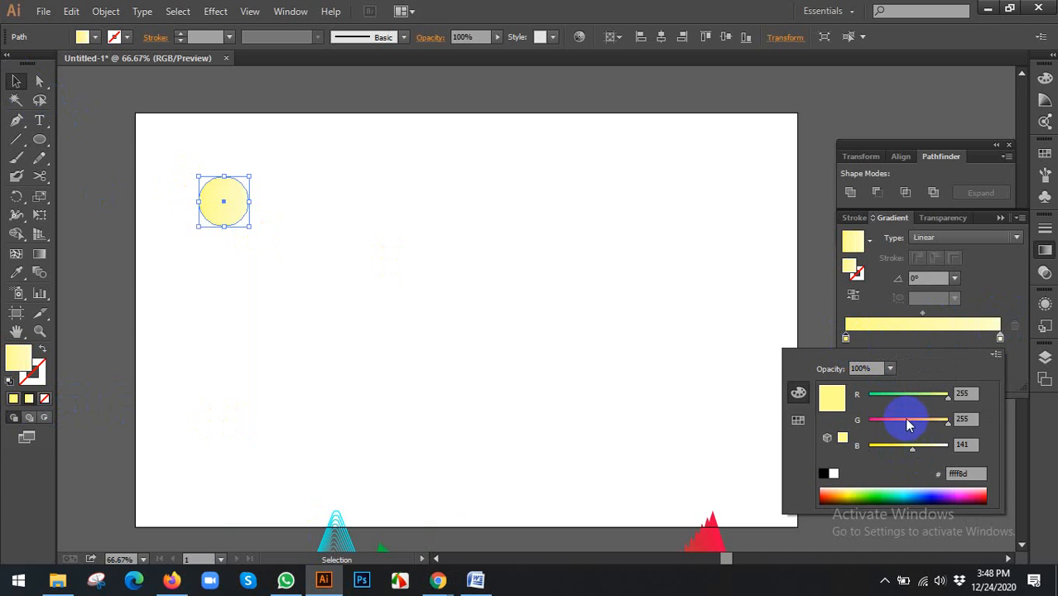
left_click(903, 420)
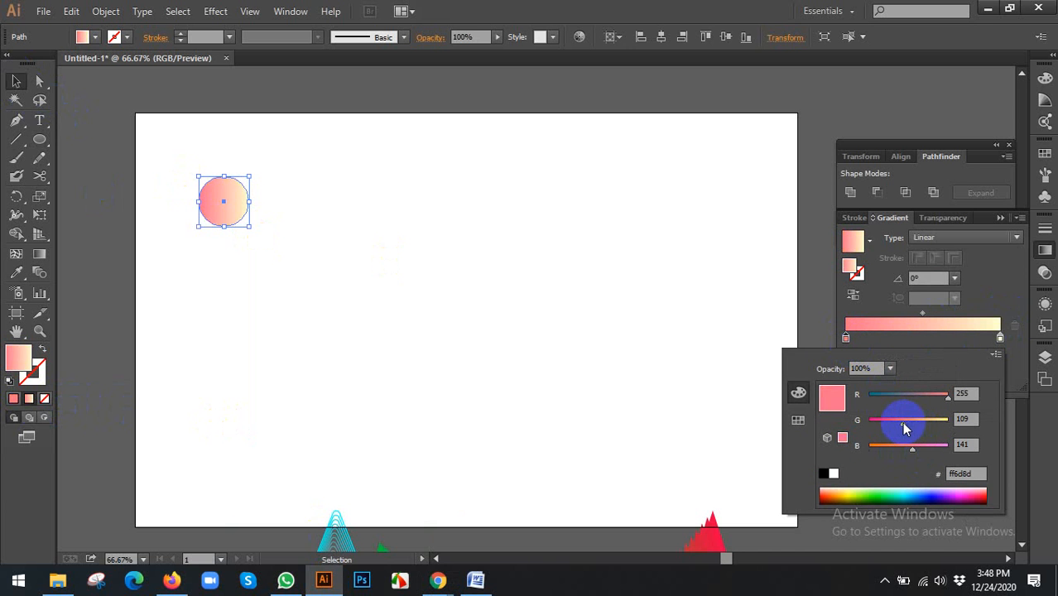
left_click(301, 254)
left_click(302, 252)
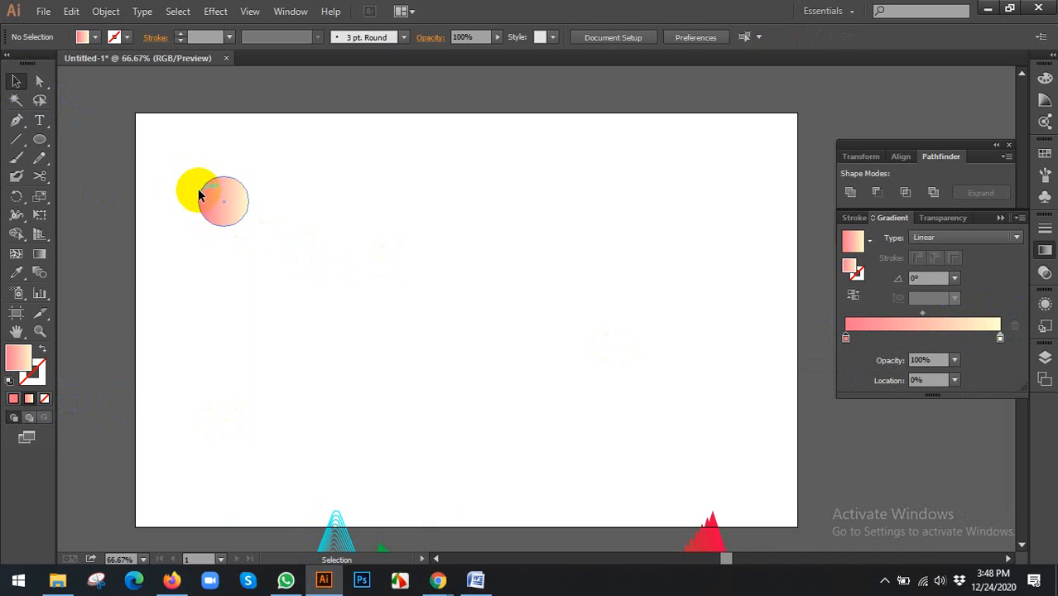
Step: Shift the circle slightly left and duplicate it horizontally at equal spacing to make a row of four circles
left_click_drag(200, 194, 359, 198)
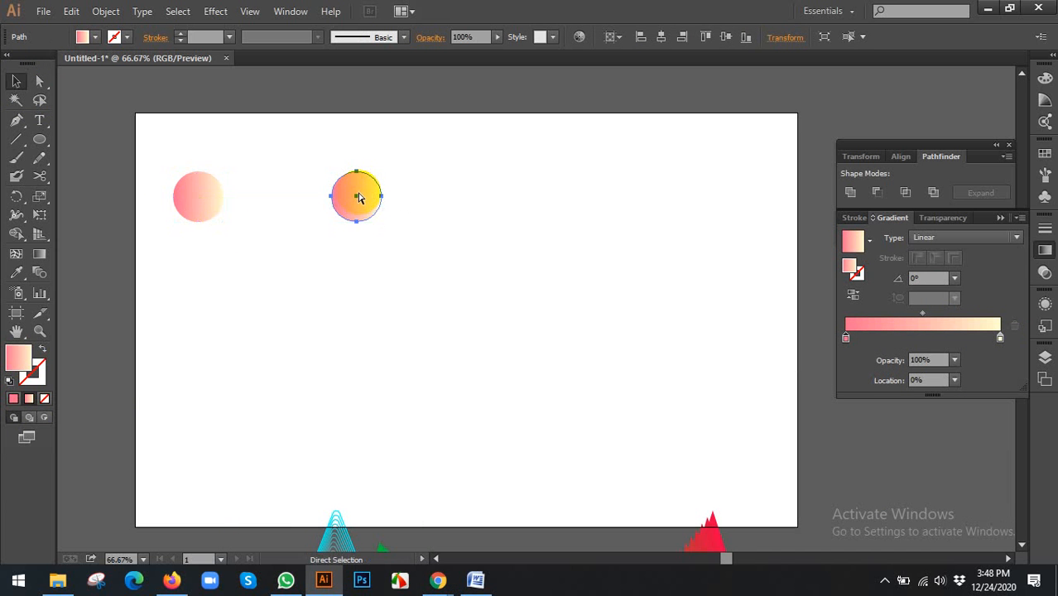
key("ctrl+d")
key("ctrl+d")
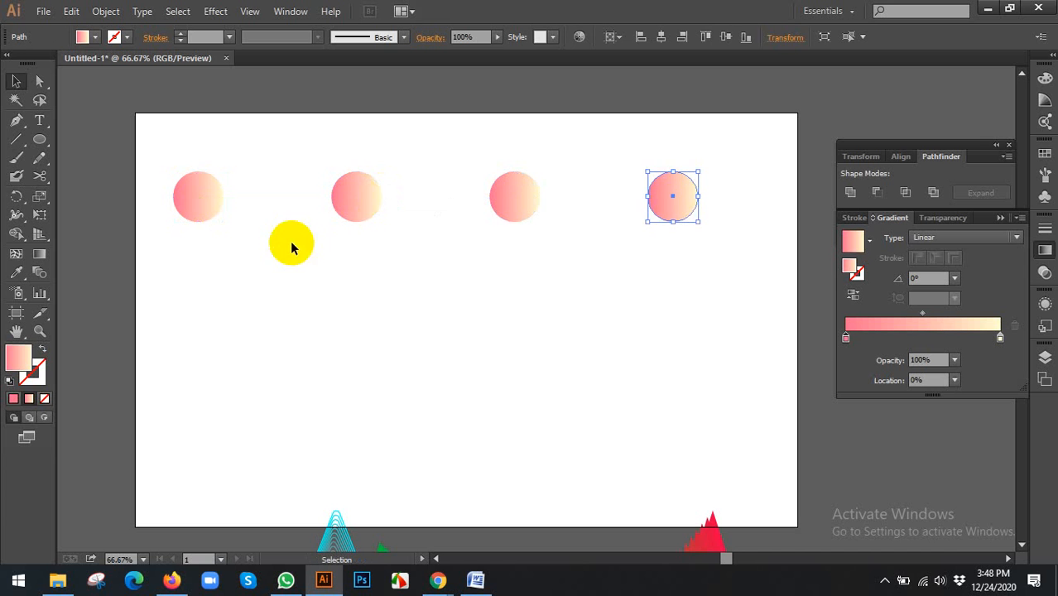
Step: Change the second circle's gradient start stop to hot pink by lowering its green value to about 7
left_click(355, 187)
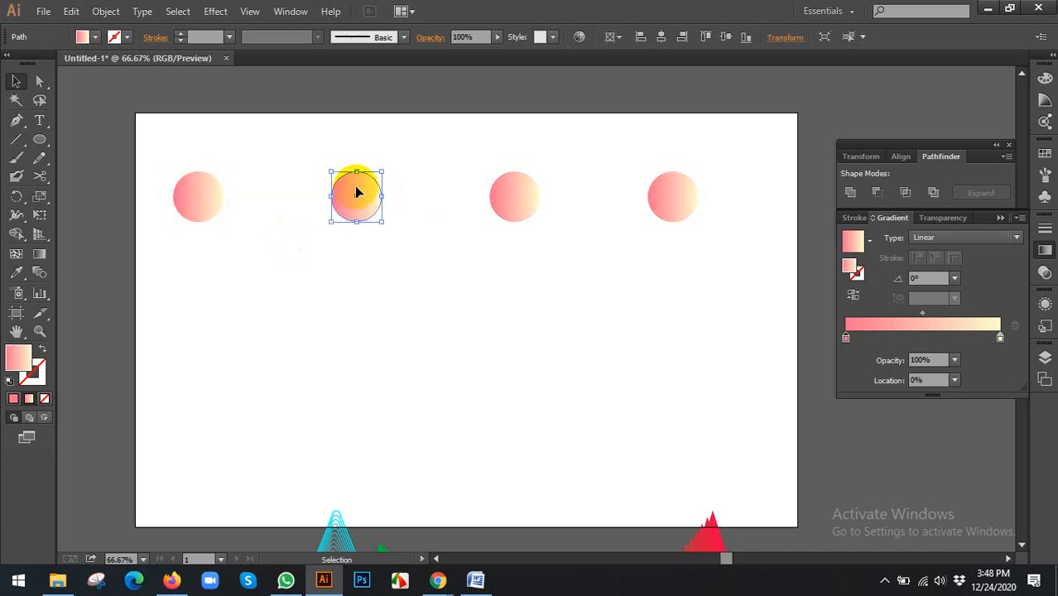
double_click(846, 338)
left_click_drag(887, 422, 870, 421)
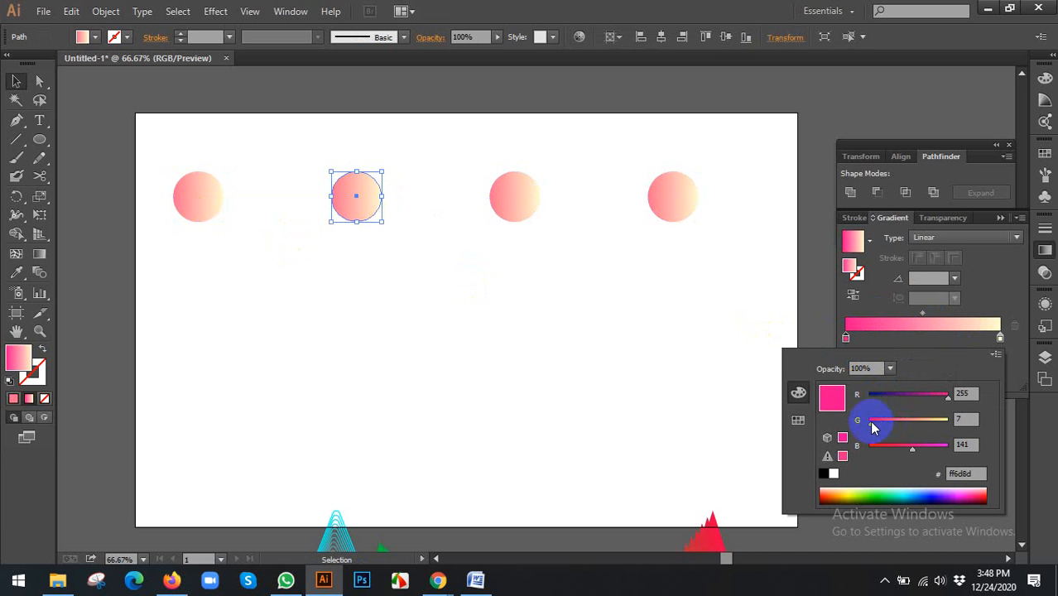
Step: Change the third circle's gradient end stop to turquoise by lowering its red value to near zero
left_click(503, 195)
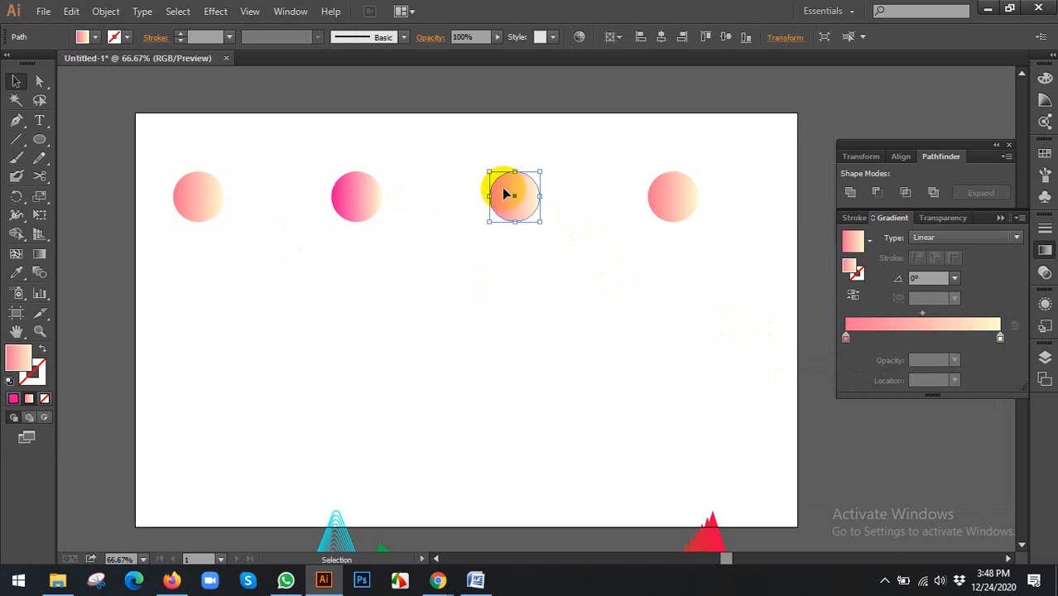
double_click(1000, 338)
left_click_drag(890, 445, 937, 448)
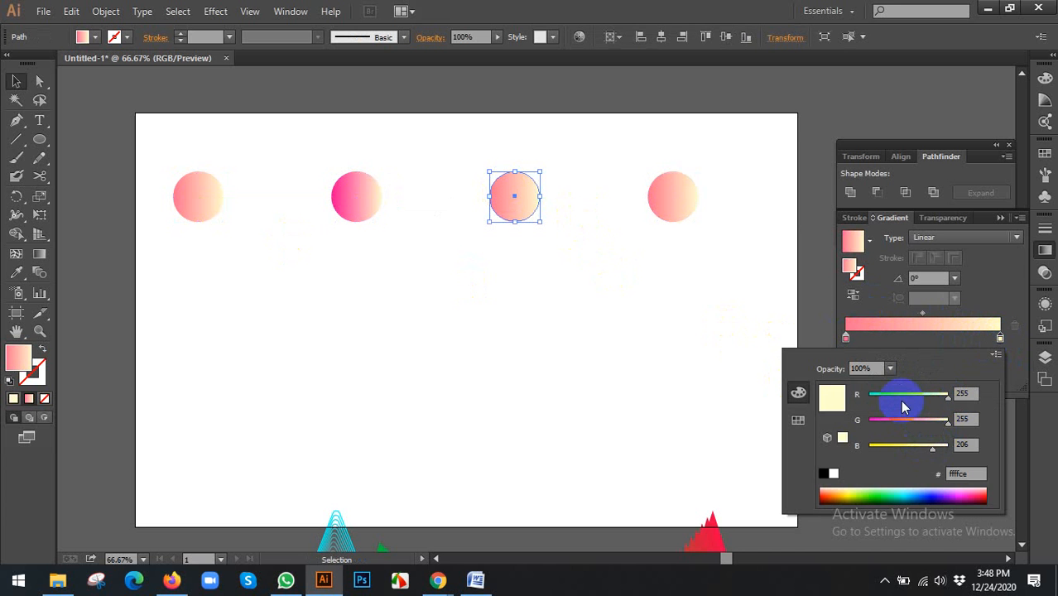
left_click_drag(902, 404, 871, 395)
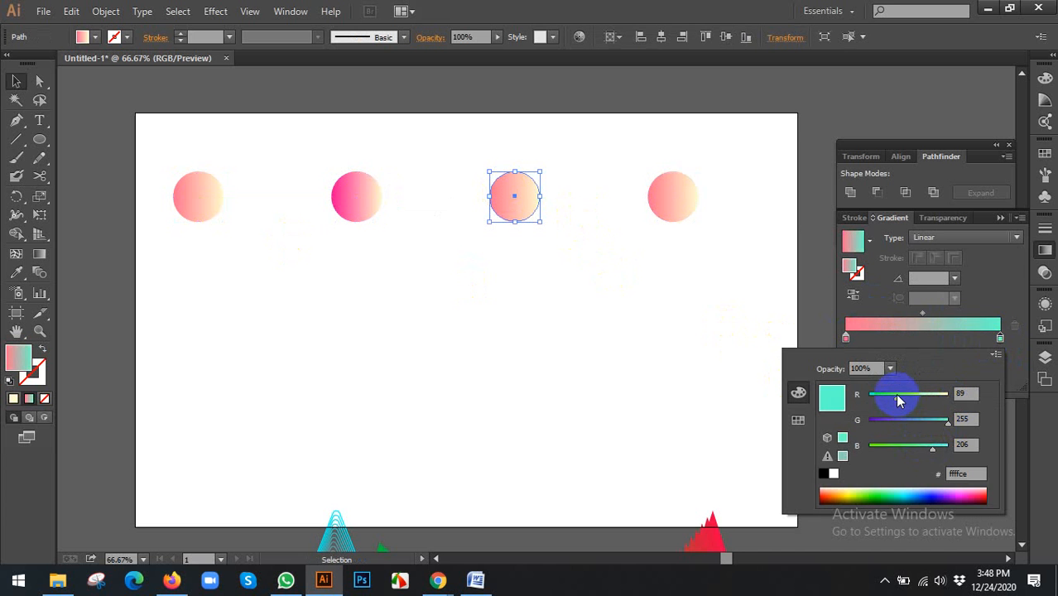
Step: Change the fourth circle's gradient start stop to blue by lowering its red value to about 22, and deselect the circle
double_click(675, 196)
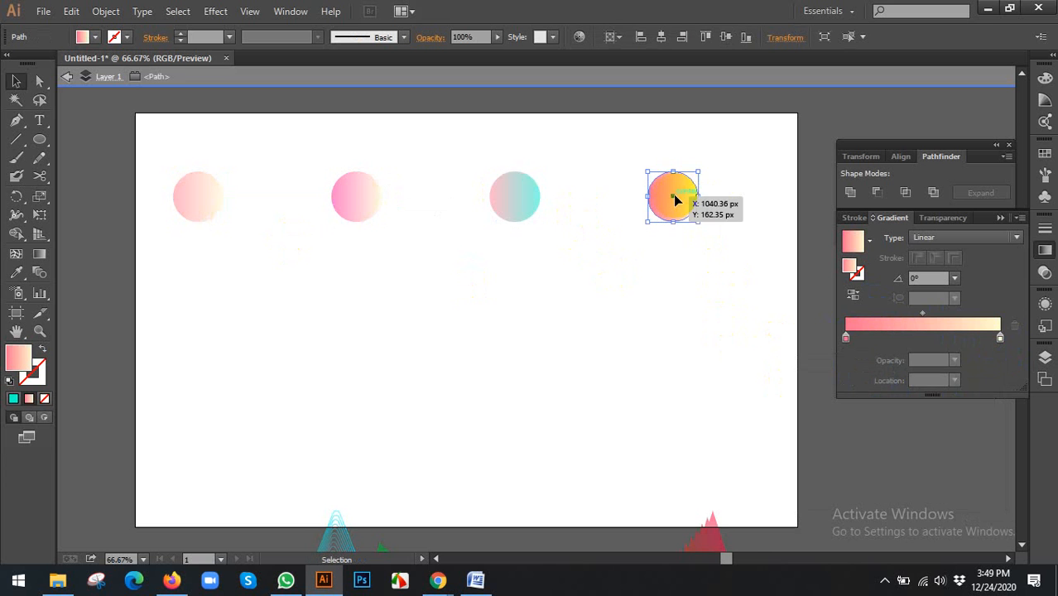
double_click(846, 338)
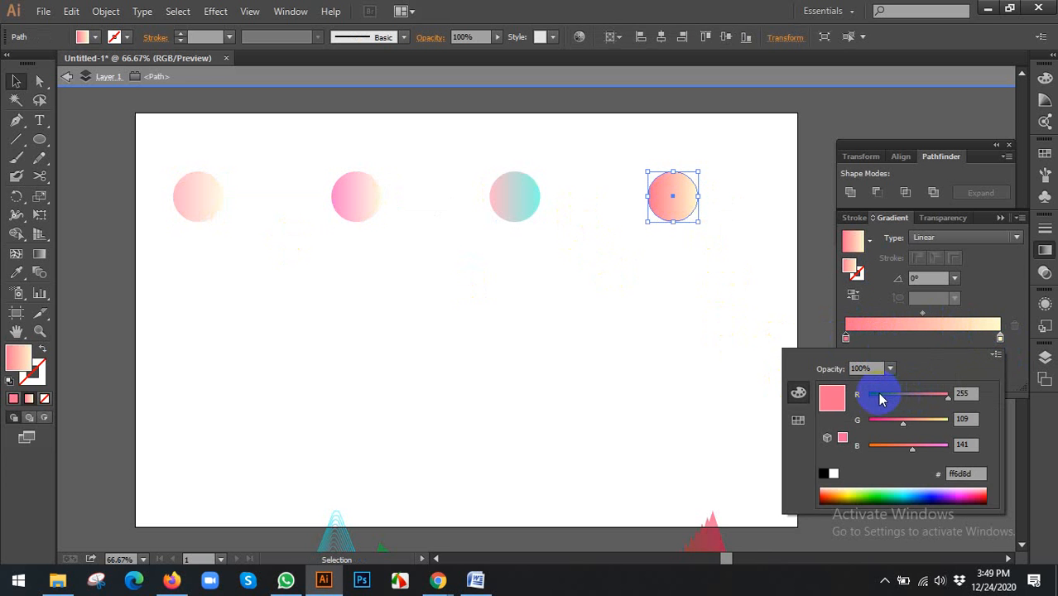
left_click_drag(881, 400, 874, 396)
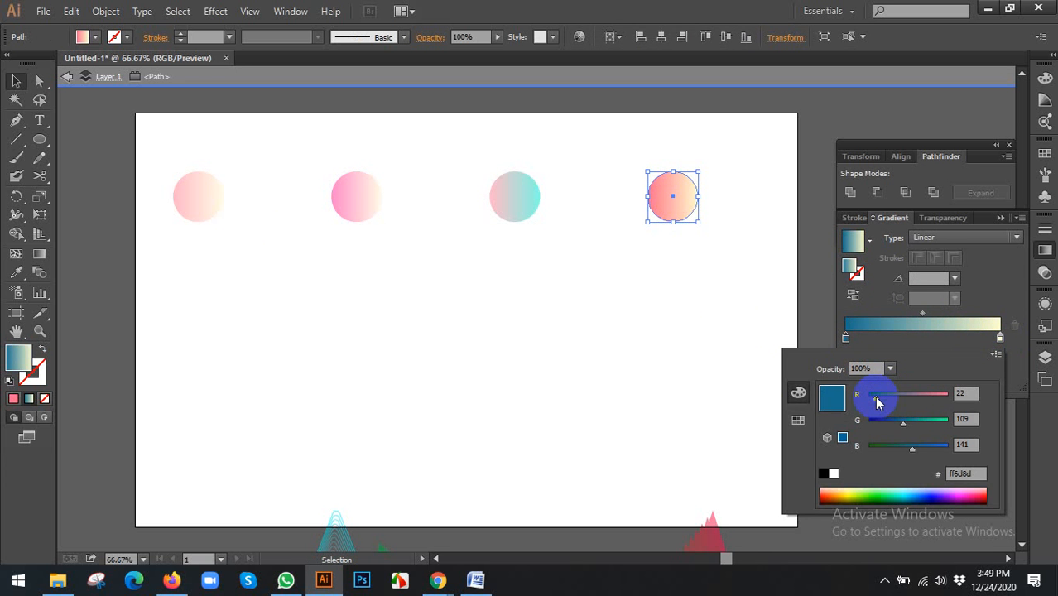
double_click(620, 330)
left_click(399, 299)
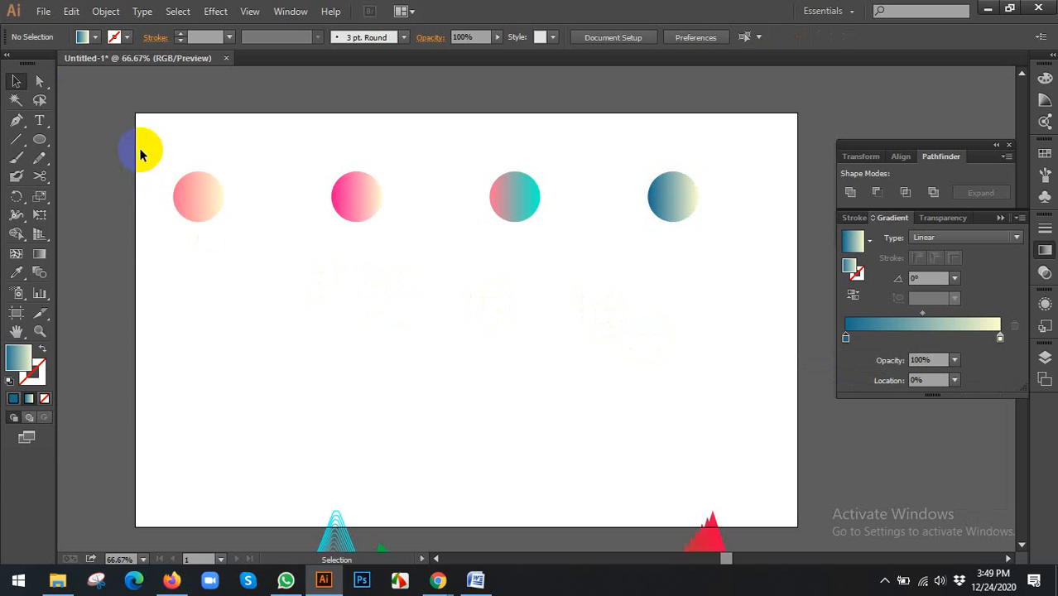
Step: Shift the whole row of four circles slightly to the right
left_click_drag(141, 155, 740, 281)
left_click_drag(671, 201, 694, 202)
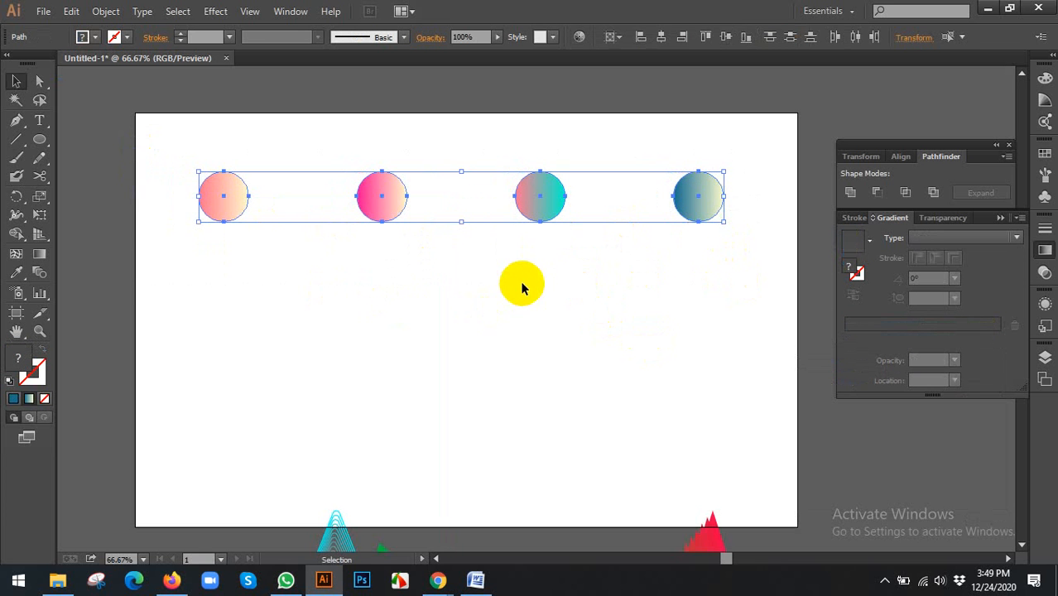
Step: Try to blend the first three circles in sequence with the Blend tool, and undo the blend
left_click(24, 278)
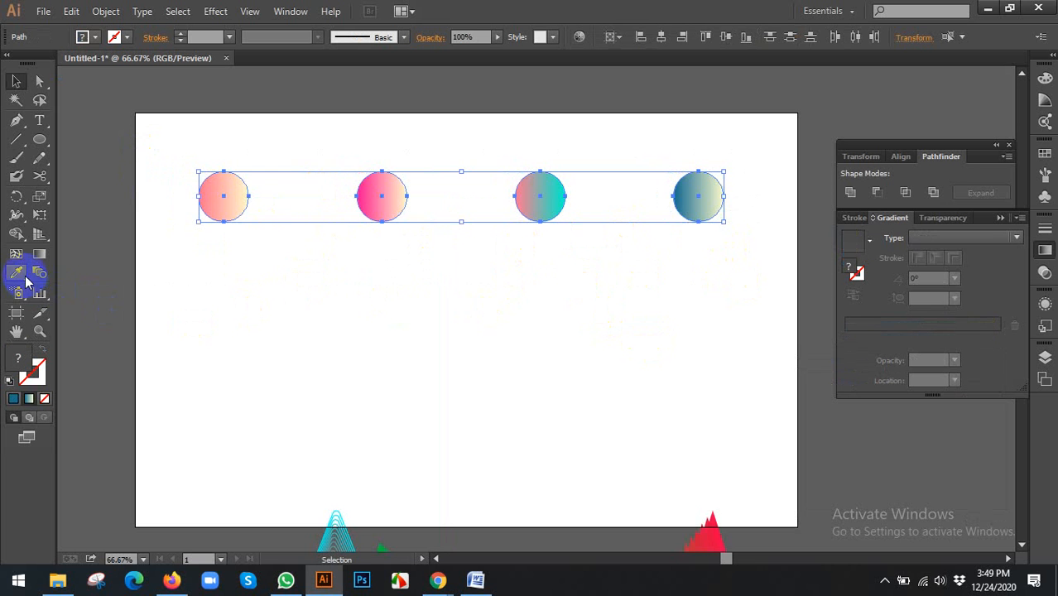
left_click(38, 274)
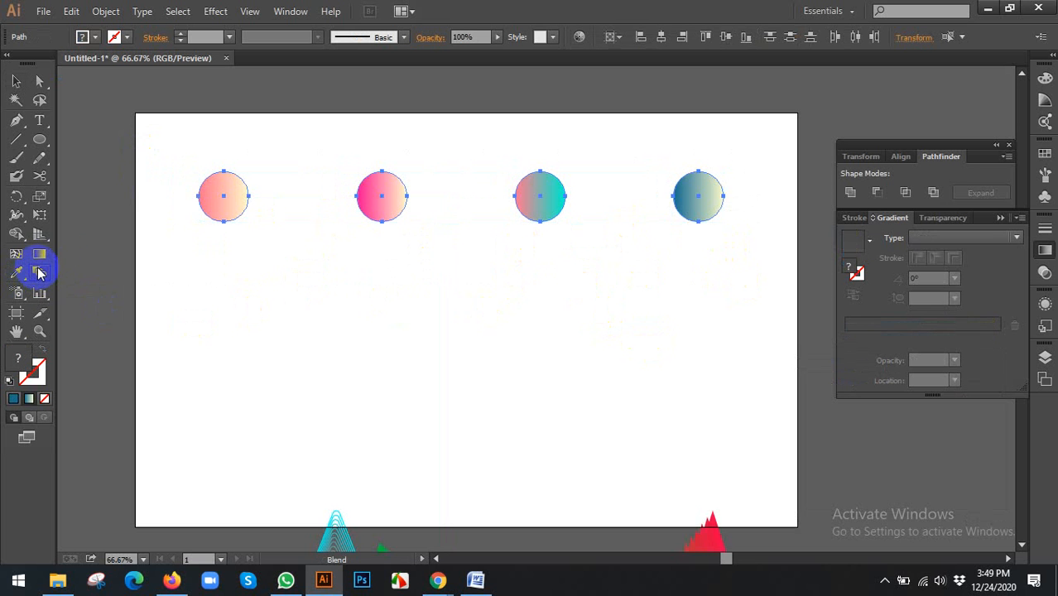
left_click(220, 197)
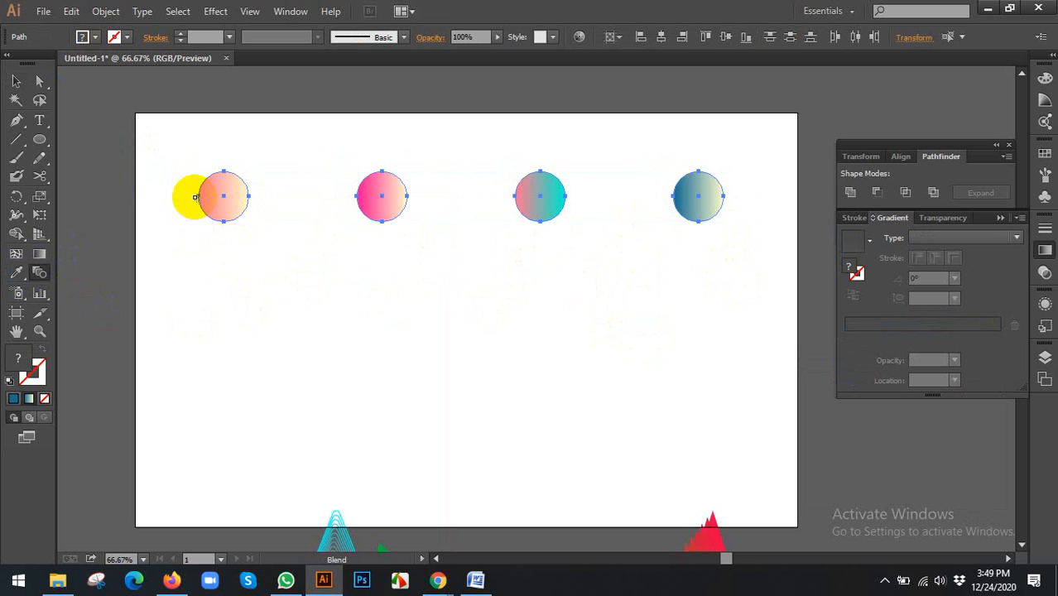
left_click(358, 197)
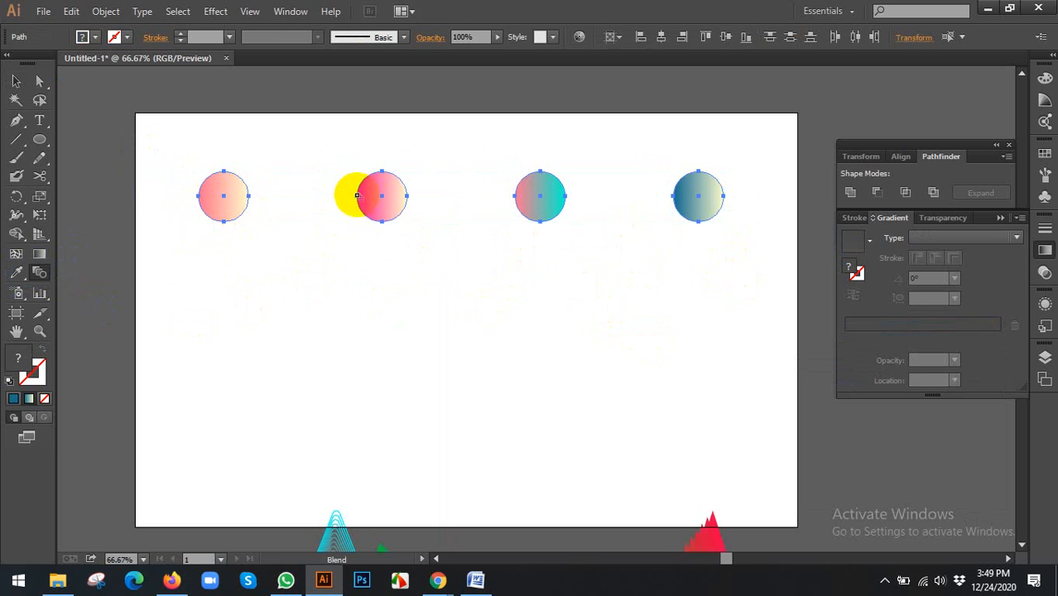
left_click(357, 197)
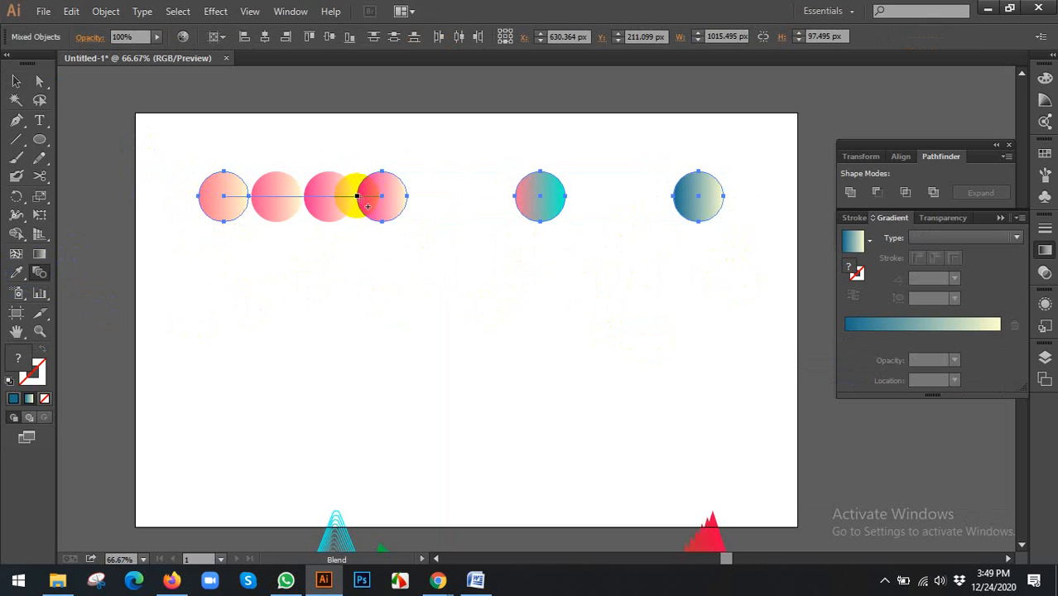
left_click(554, 198)
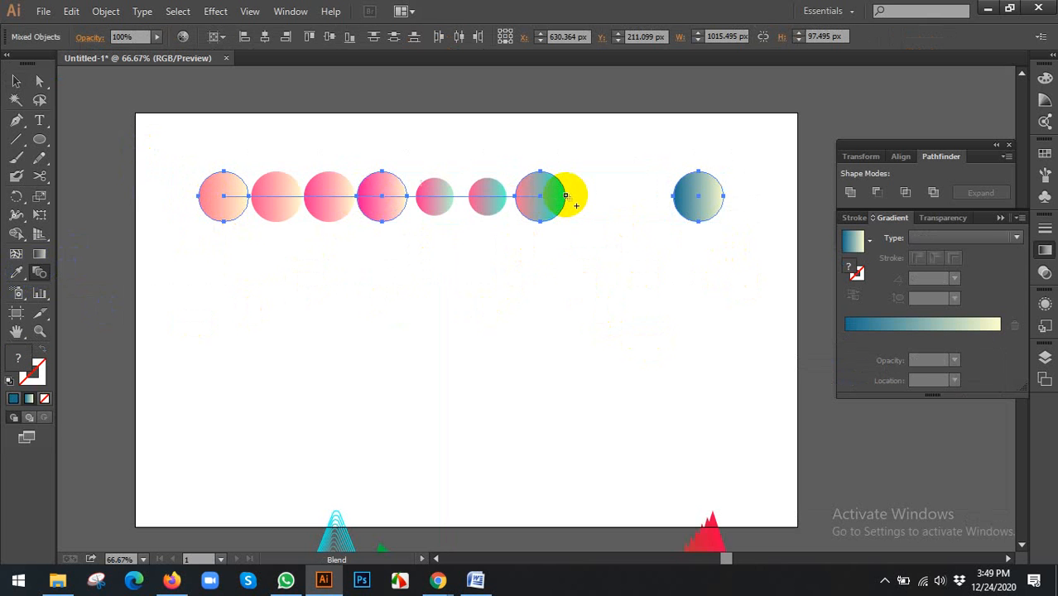
key("v")
left_click(525, 205)
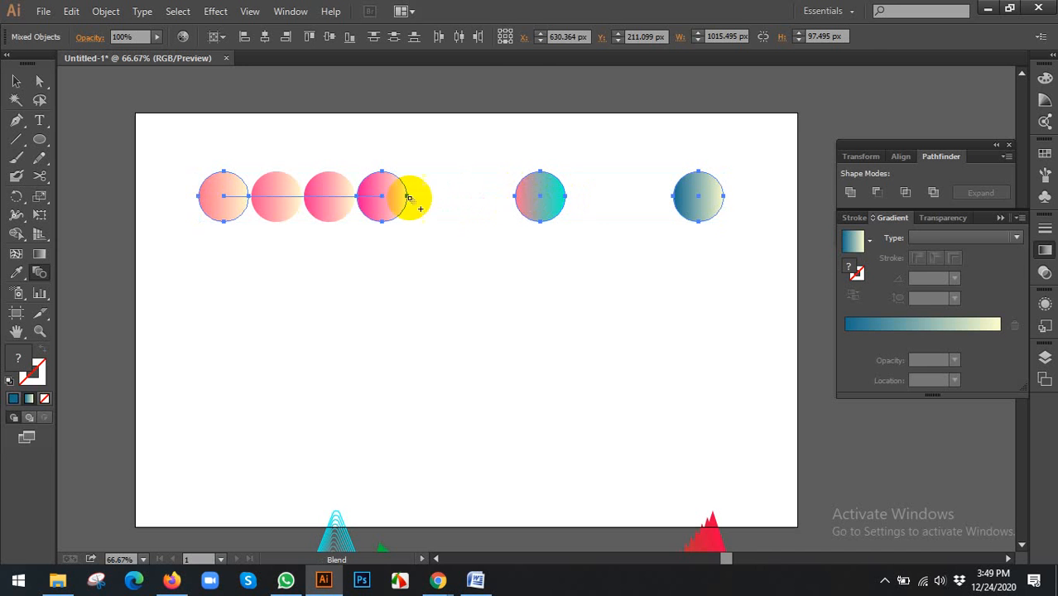
key("ctrl+z")
left_click(17, 83)
left_click(245, 290)
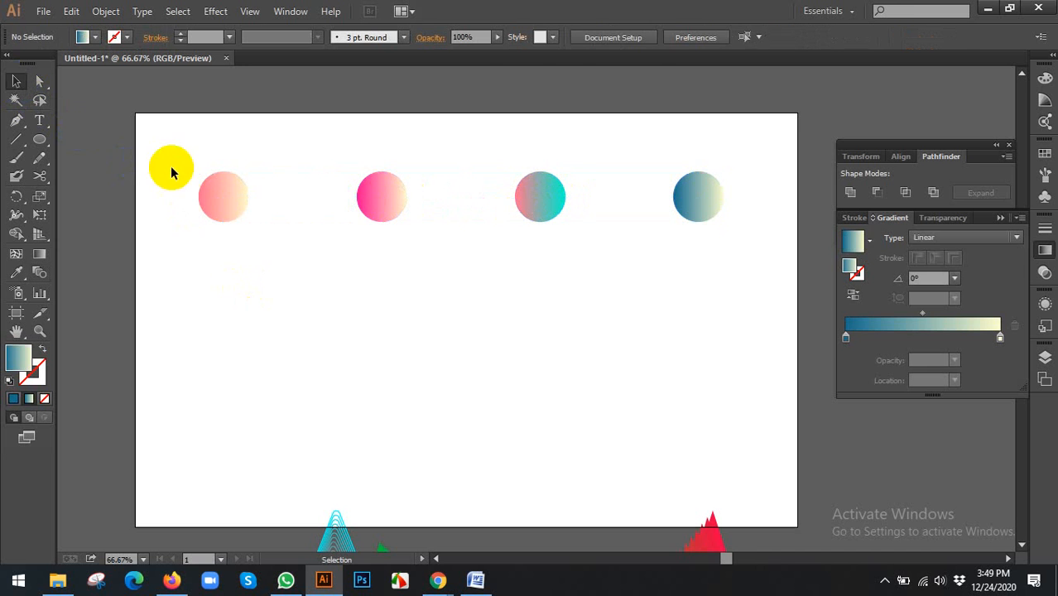
Step: Blend all four circles in order from the pink one to the blue one with the Blend tool, and select the blend
left_click_drag(171, 167, 734, 271)
left_click(35, 276)
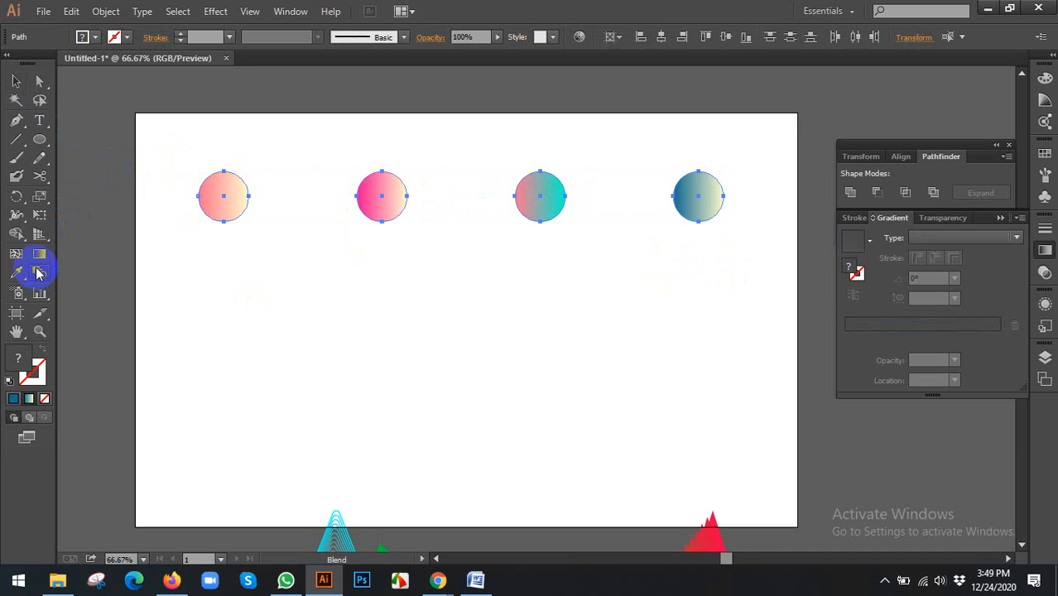
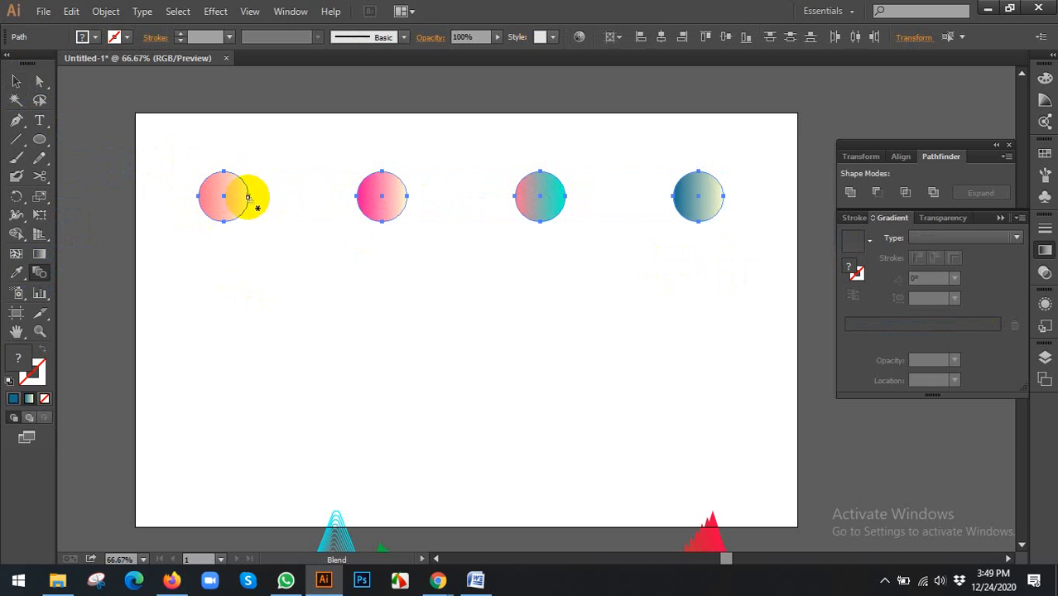
left_click(356, 196)
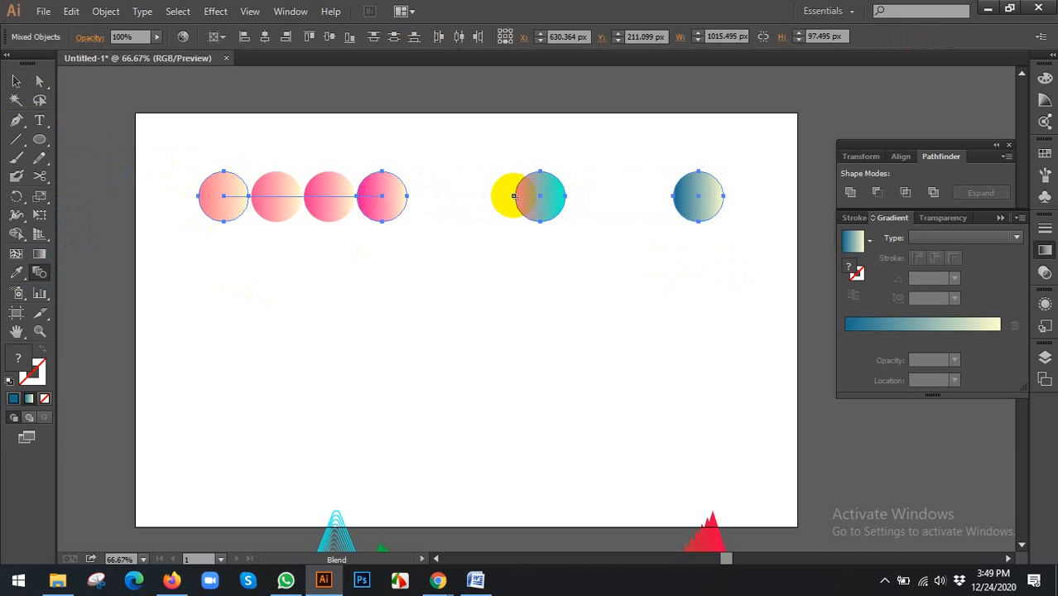
left_click(515, 197)
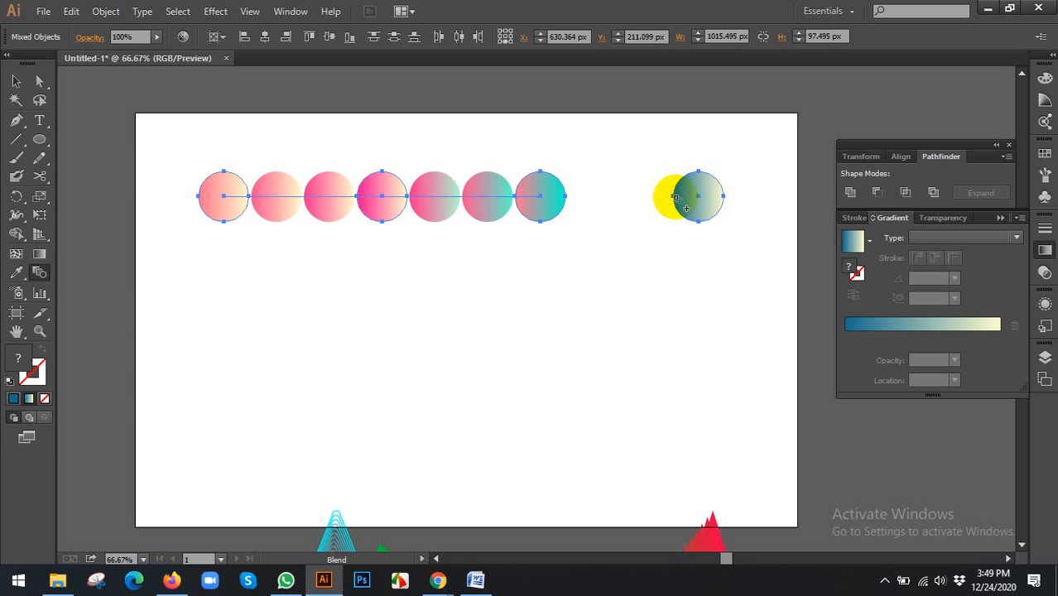
left_click(686, 208)
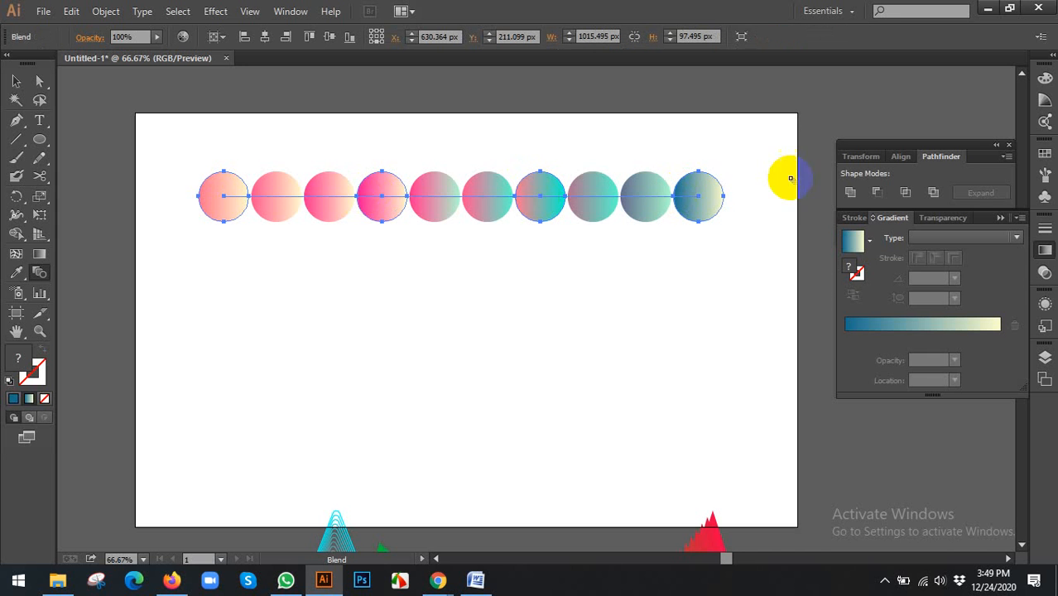
left_click(15, 82)
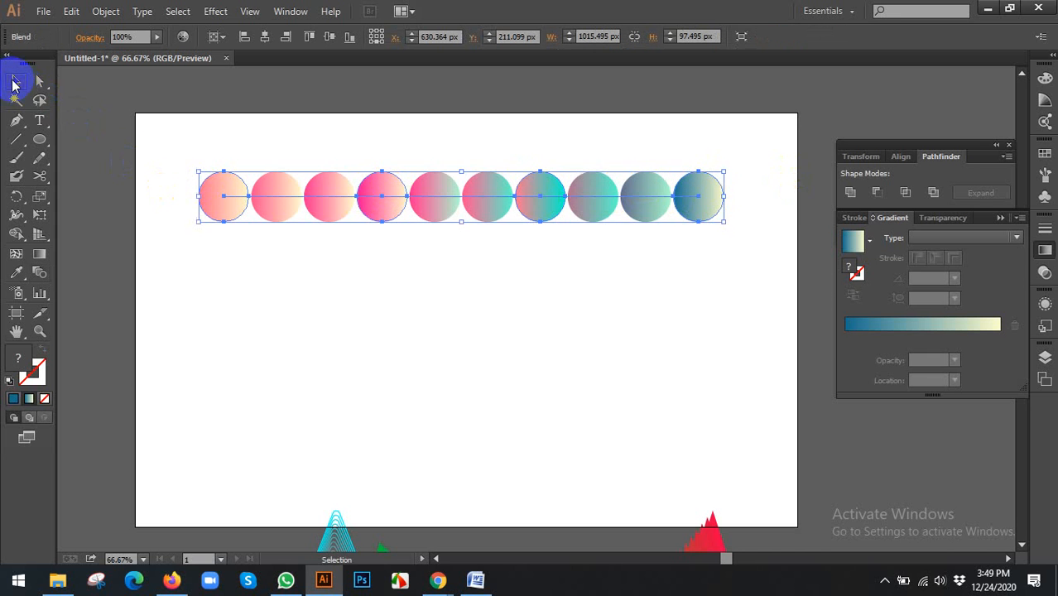
left_click(543, 248)
left_click(459, 207)
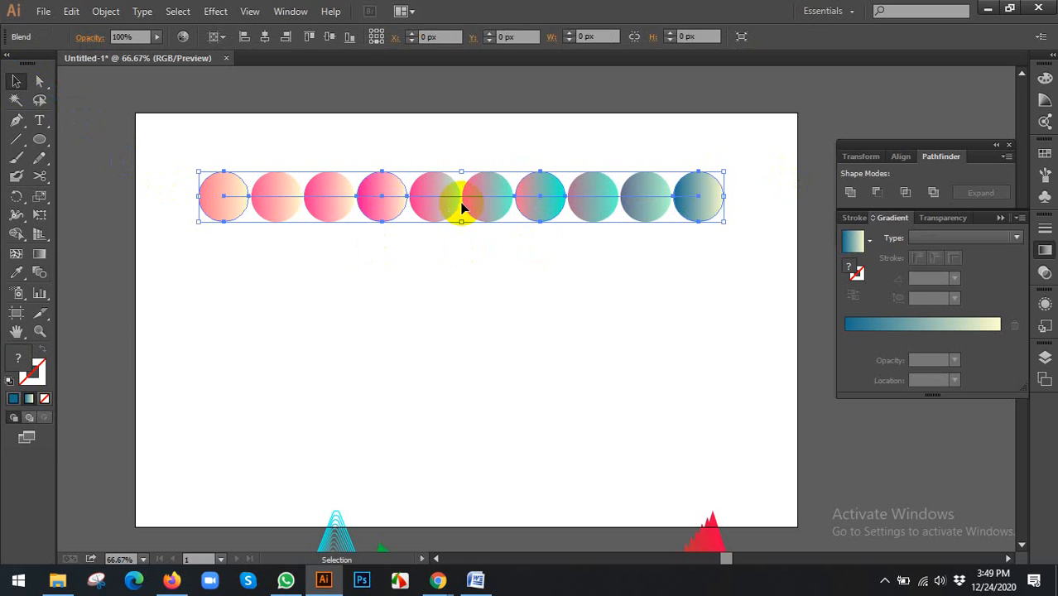
Step: Set the blend's spacing to Specified Steps with 20 steps, with the preview on
double_click(40, 272)
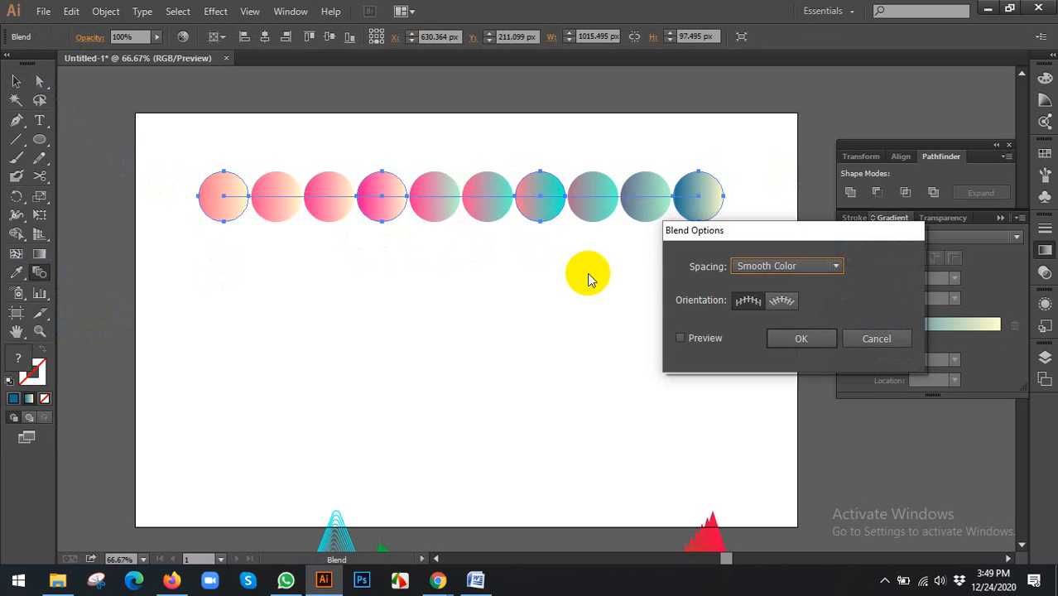
left_click(749, 266)
left_click(769, 301)
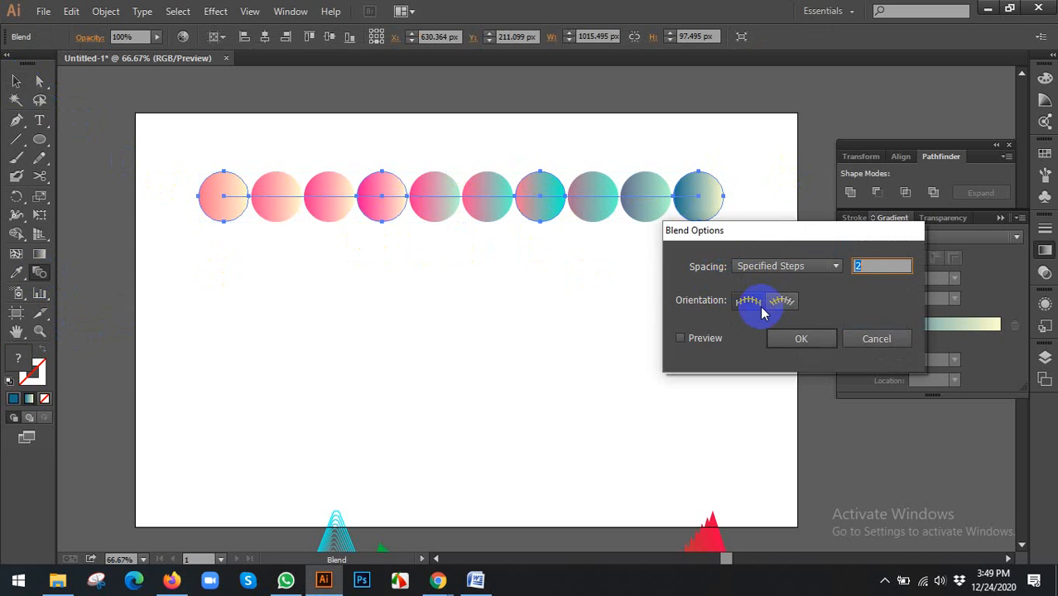
left_click(719, 337)
type("5")
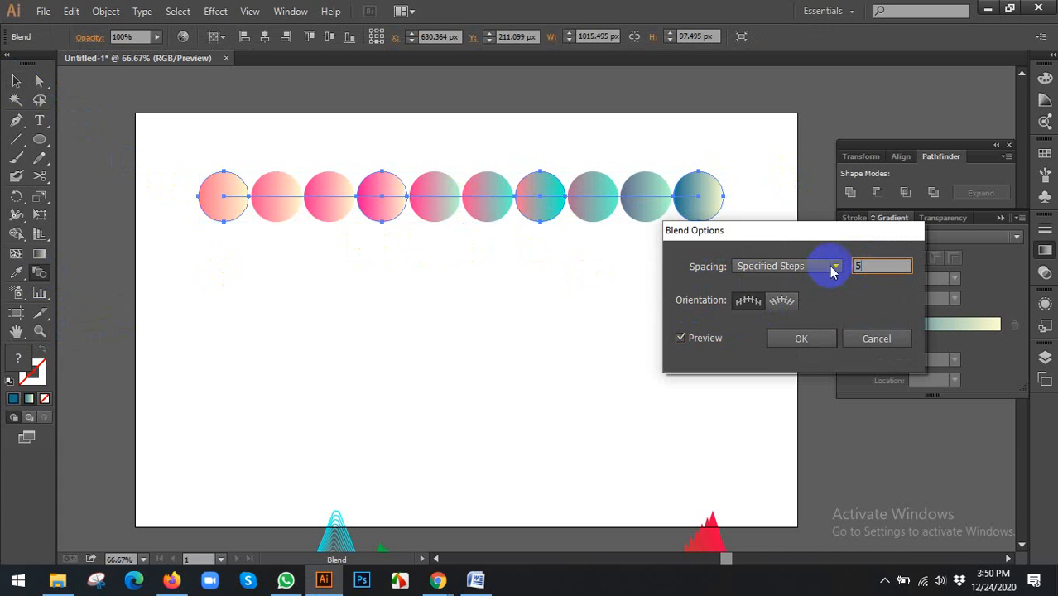
type("0")
left_click(701, 340)
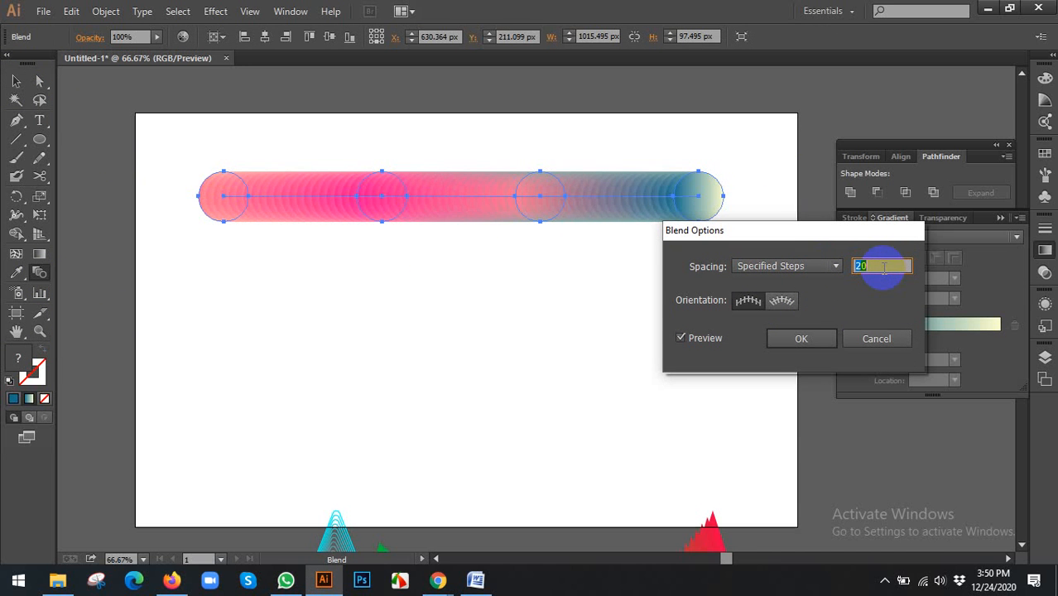
left_click(816, 346)
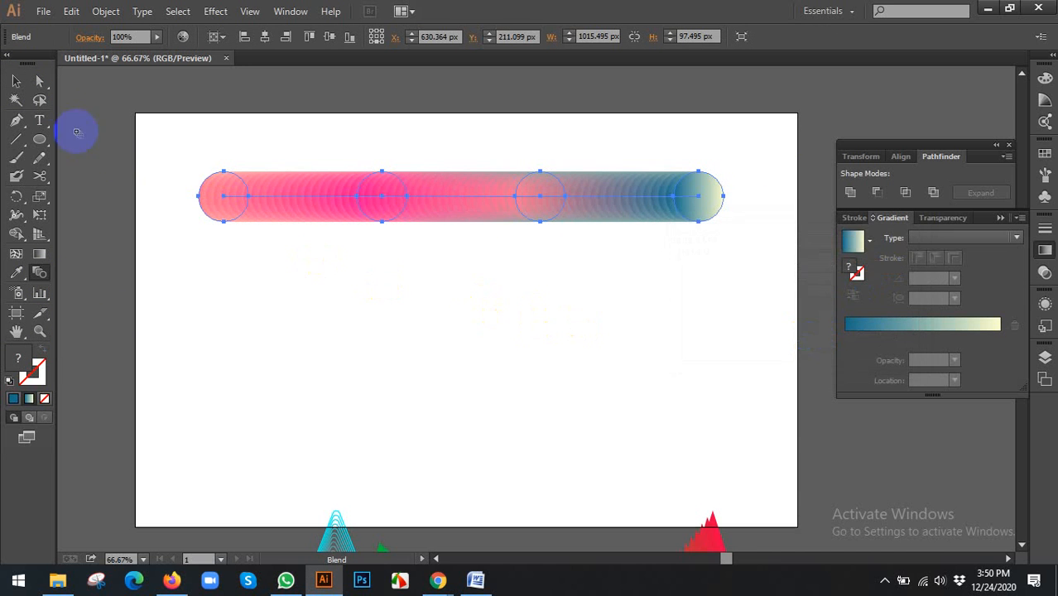
Step: Move the blended tube up near the artboard's upper edge and deselect it
left_click(20, 83)
left_click(352, 278)
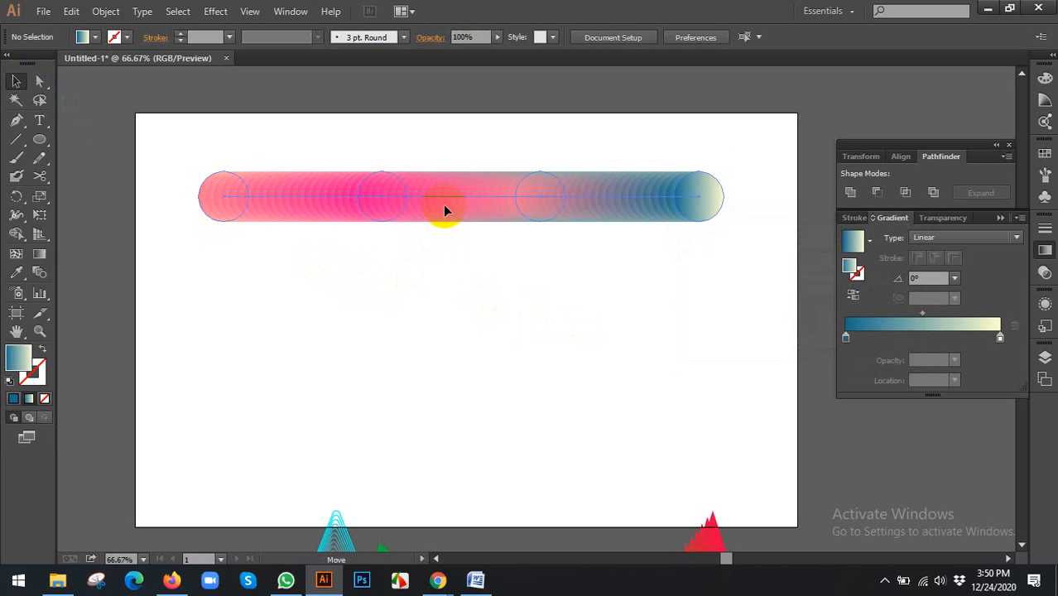
left_click_drag(441, 213, 450, 179)
left_click(449, 306)
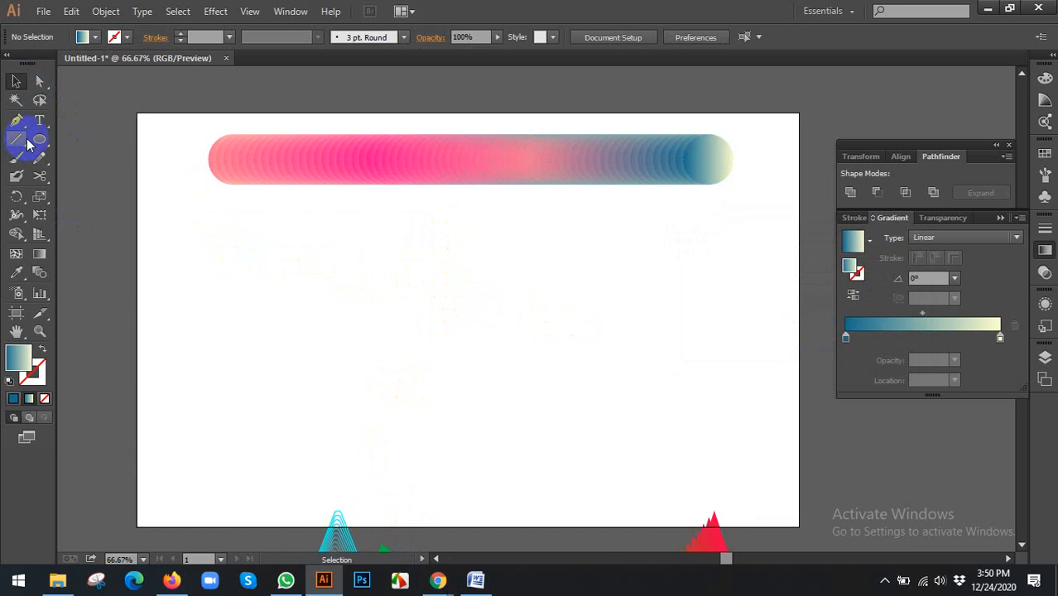
Step: Switch to Chrome to examine the ampersand reference and the related blend tool images, and return to Illustrator
mouse_move(437, 579)
left_click(389, 520)
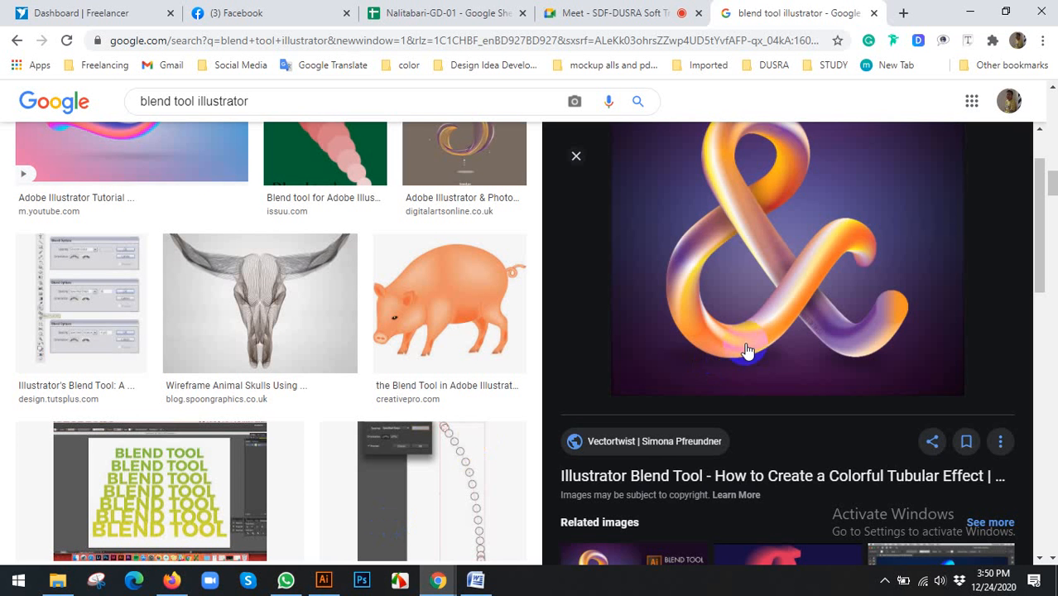
scroll(746, 351, "down", 6)
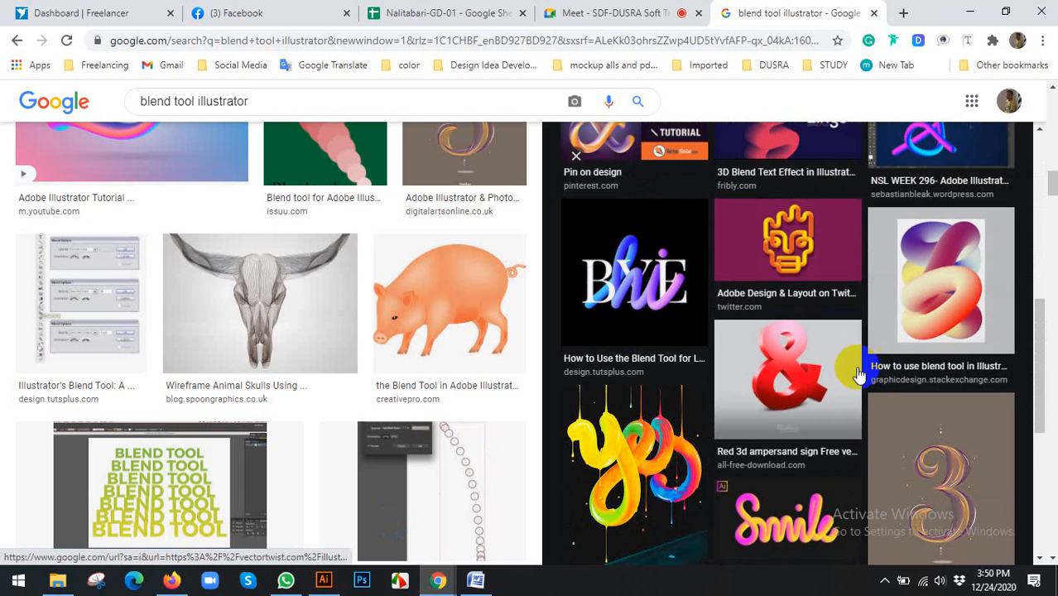
scroll(632, 306, "down", 2)
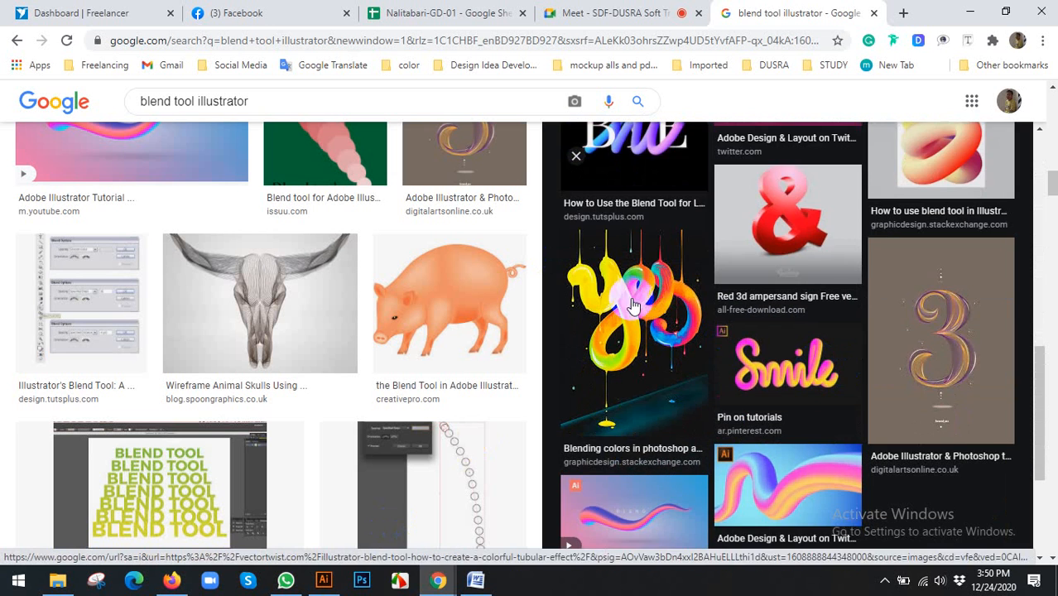
scroll(775, 371, "down", 1)
scroll(834, 308, "down", 2)
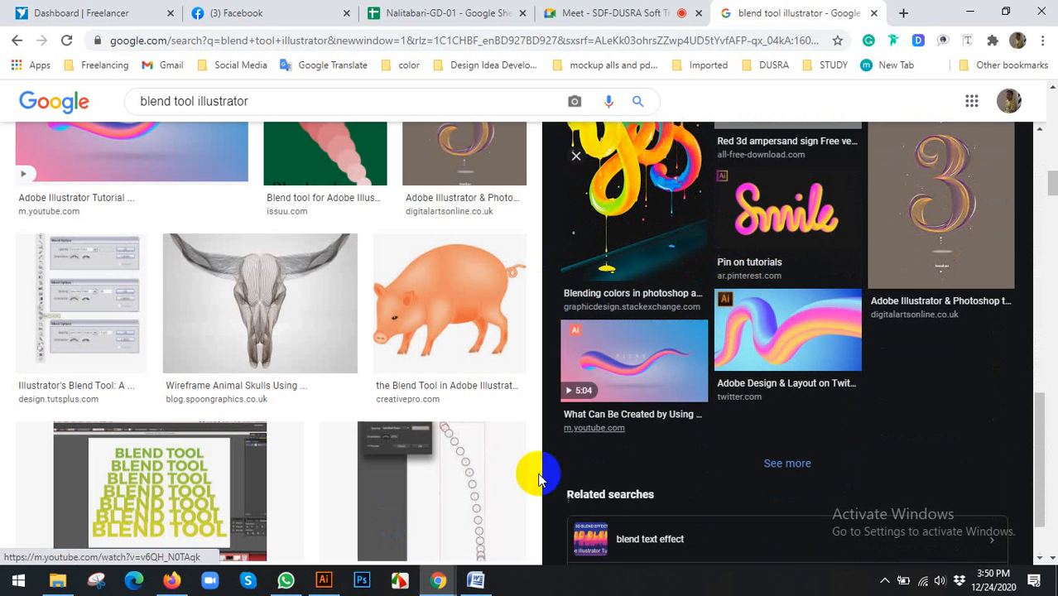
left_click(323, 580)
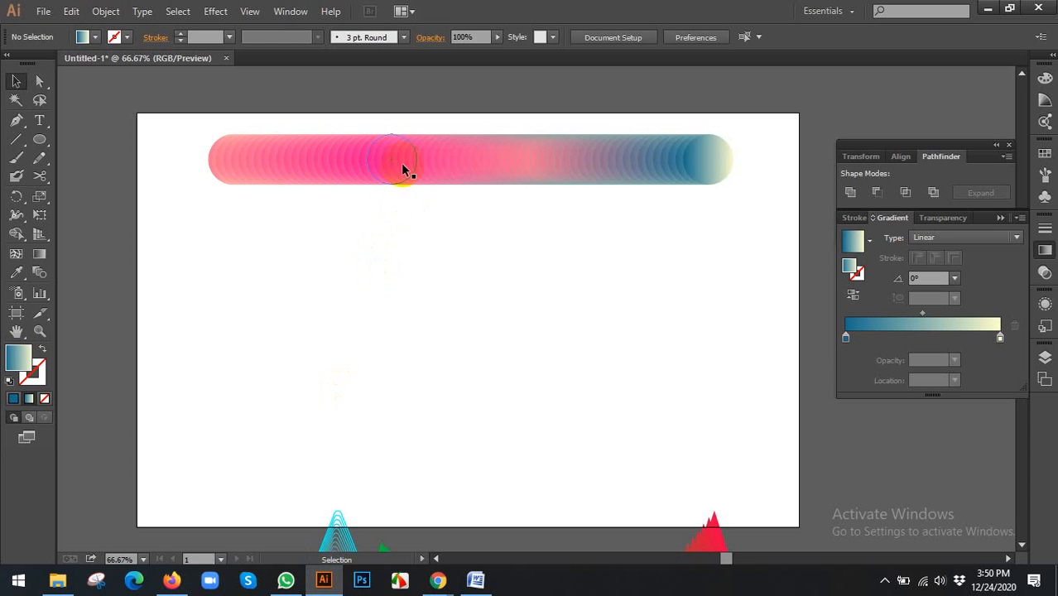
Step: Nudge the blended tube slightly higher on the artboard and deselect it
left_click_drag(403, 169, 403, 163)
left_click(404, 244)
scroll(404, 244, "down", 1)
left_click(160, 218)
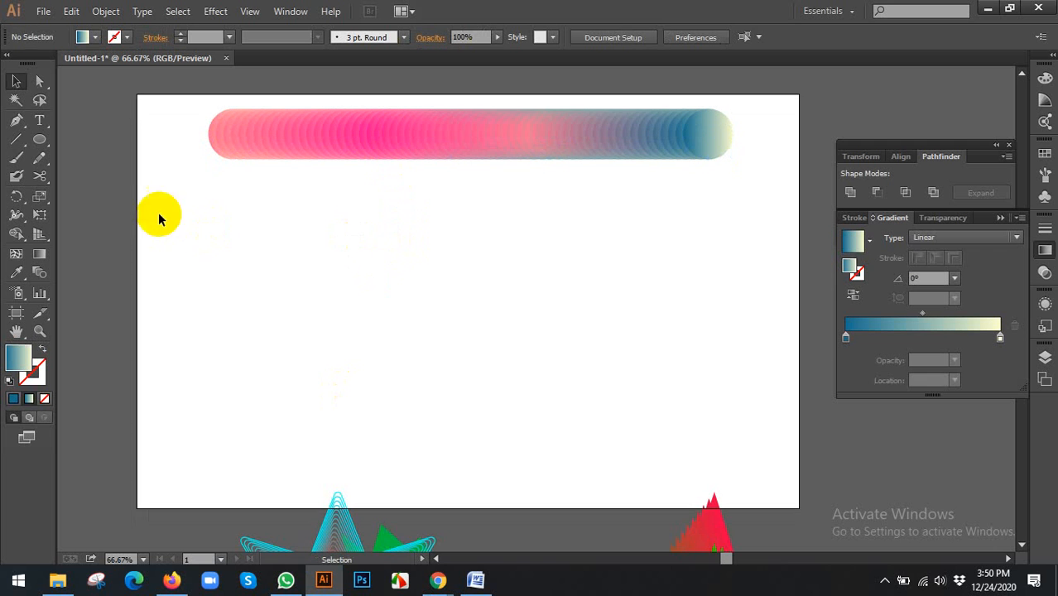
Step: Draw a freehand Pencil path with three large loops and a curled end across the empty area below the blend
left_click_drag(44, 158, 90, 157)
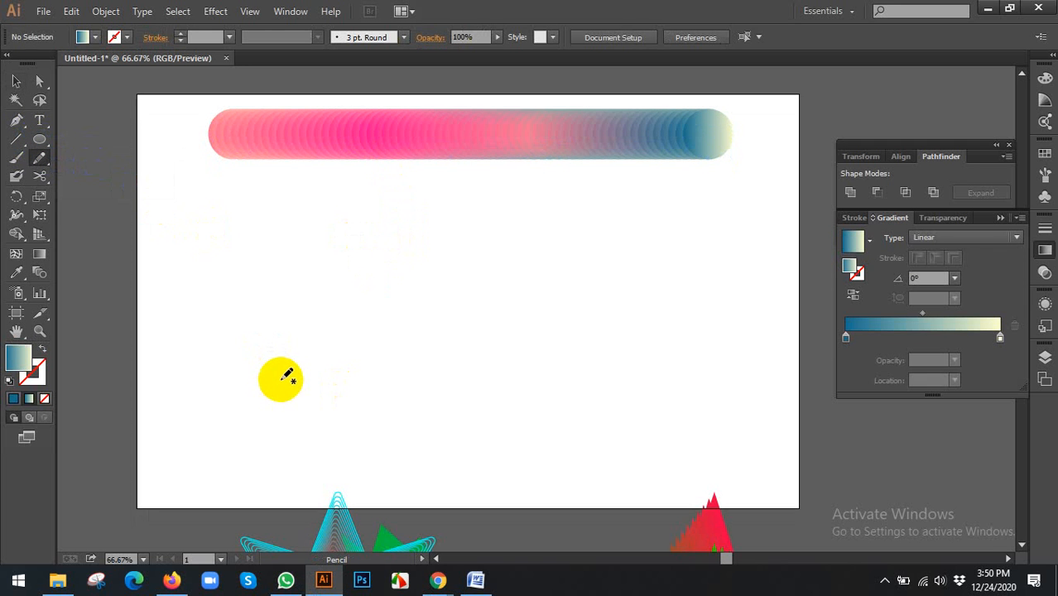
mouse_move(283, 381)
left_mouse_down()
mouse_move(330, 383)
mouse_move(254, 427)
mouse_move(273, 404)
mouse_move(227, 445)
mouse_move(422, 321)
mouse_move(390, 191)
mouse_move(371, 291)
mouse_move(585, 312)
mouse_move(628, 403)
mouse_move(538, 405)
mouse_move(606, 350)
mouse_move(750, 291)
mouse_move(708, 226)
mouse_move(682, 327)
mouse_move(786, 394)
mouse_move(766, 459)
mouse_move(722, 442)
left_mouse_up()
left_click(15, 83)
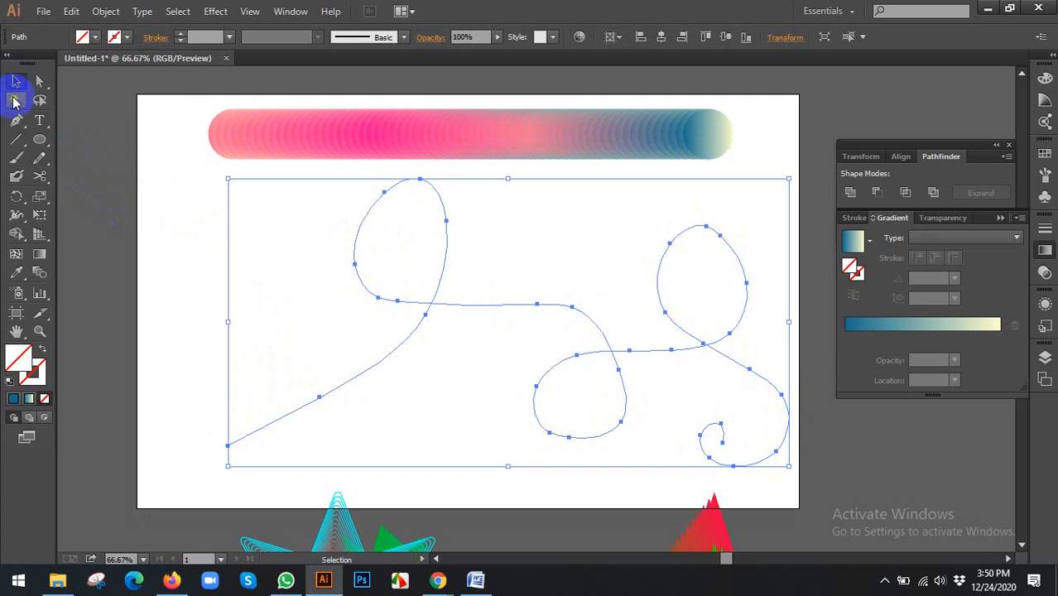
Step: Apply a cyan stroke to the curly path and deselect it
left_click(116, 37)
left_click(85, 66)
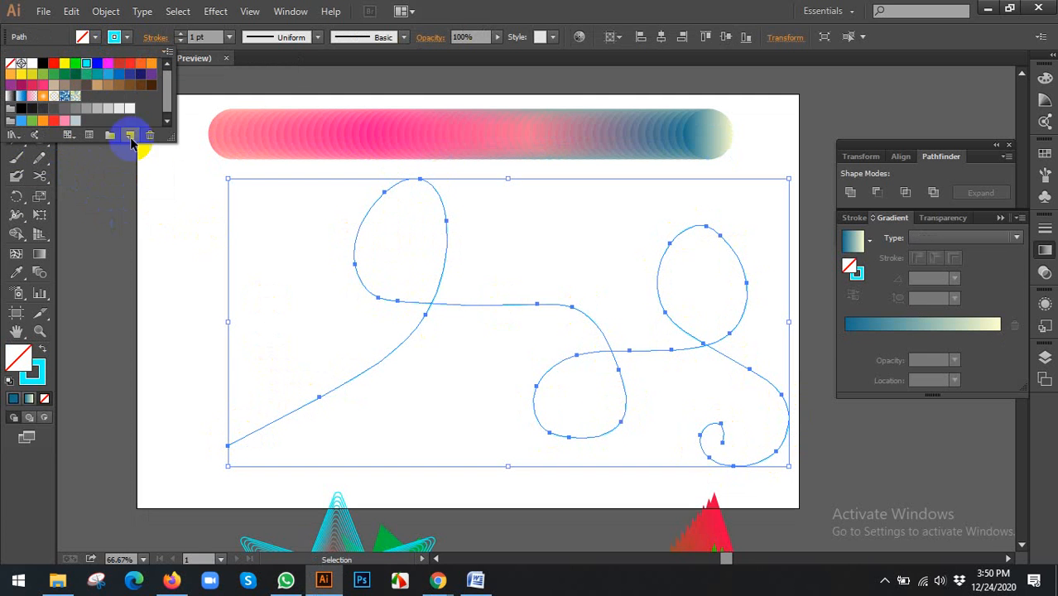
left_click(145, 169)
left_click(157, 211)
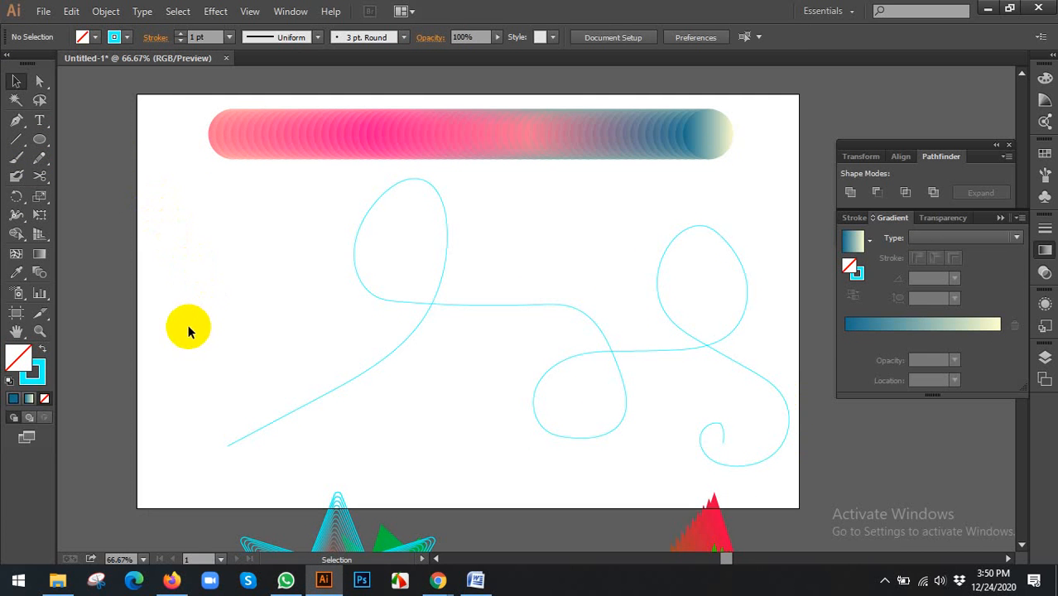
Step: Select the curly path together with the gradient blend bar and center both horizontally on the artboard
left_click(445, 235)
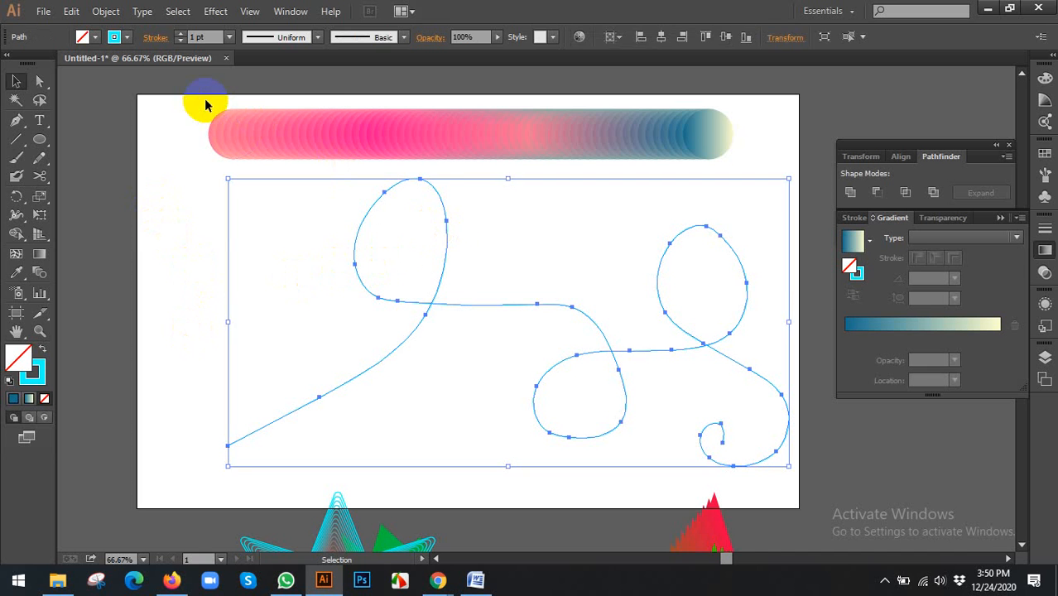
left_click_drag(207, 105, 449, 236)
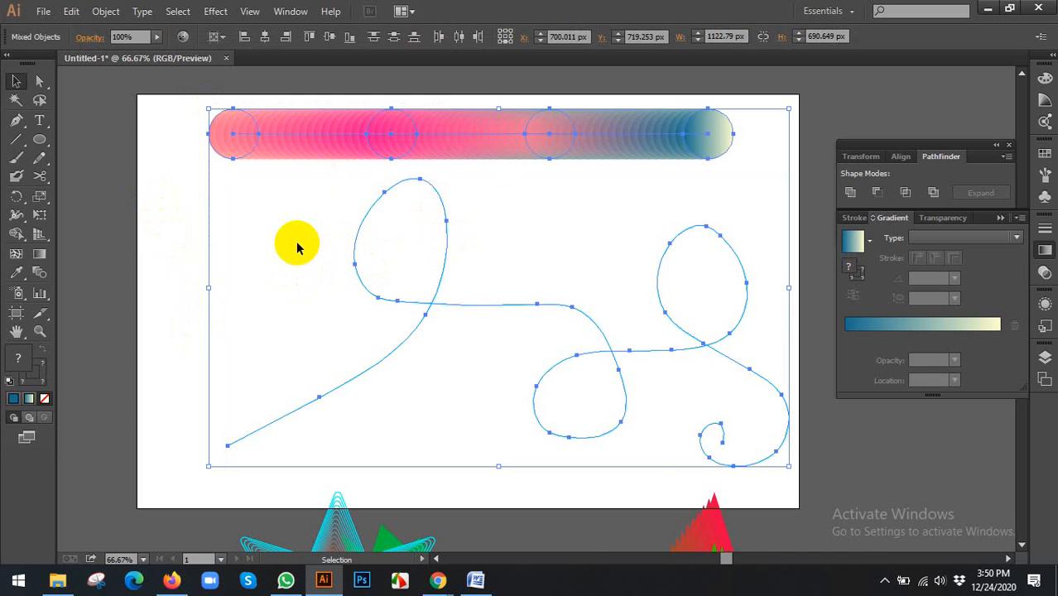
left_click(246, 37)
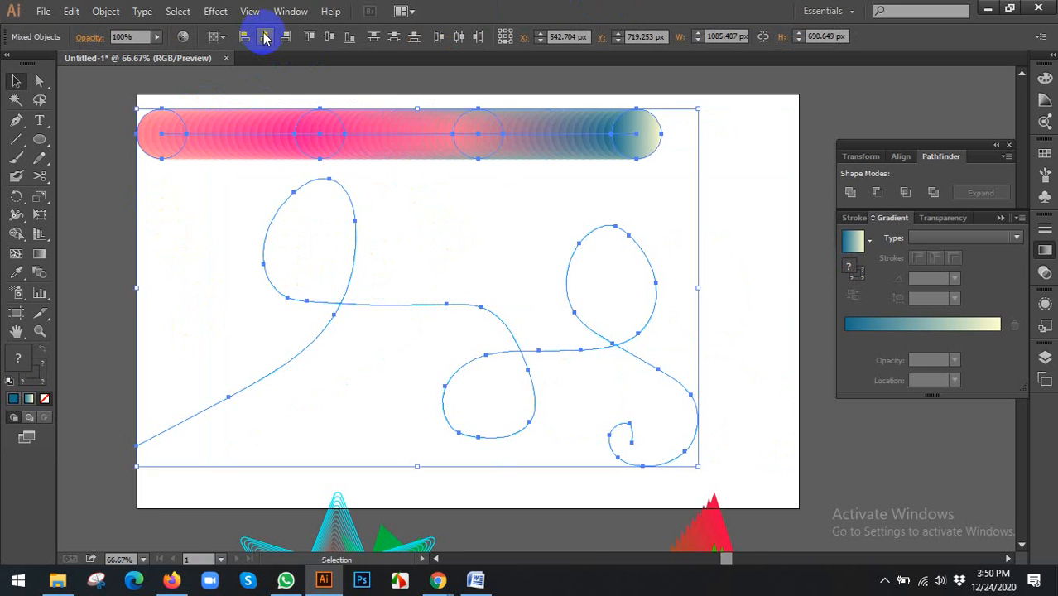
left_click(265, 36)
left_click(178, 216)
Step: Place a duplicate of the gradient blend bar outside the artboard, above its upper-right corner
key("ctrl+minus")
key("ctrl+minus")
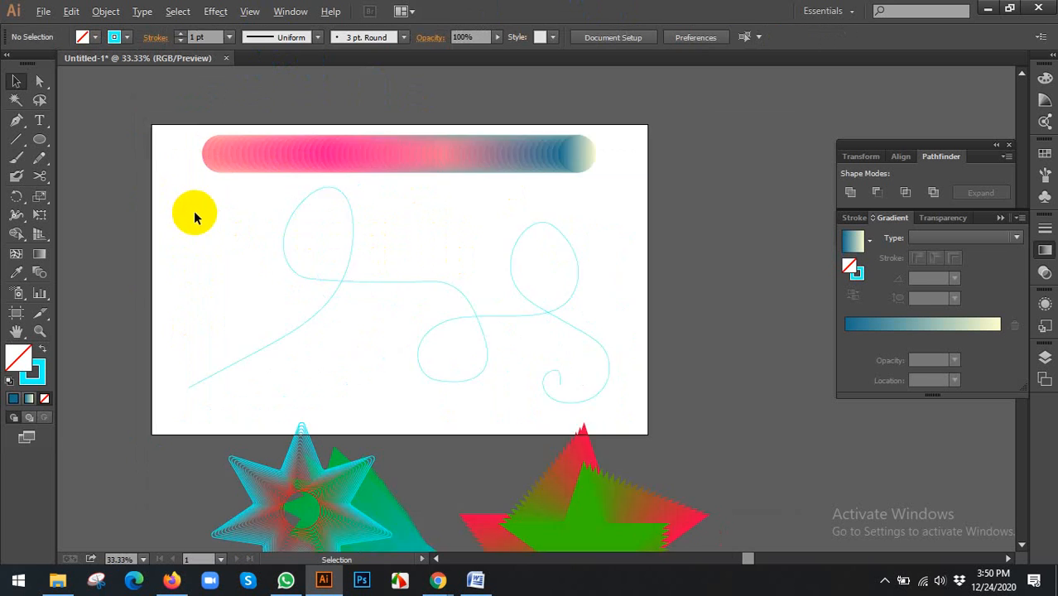
left_click(309, 168)
left_click_drag(309, 168, 549, 111)
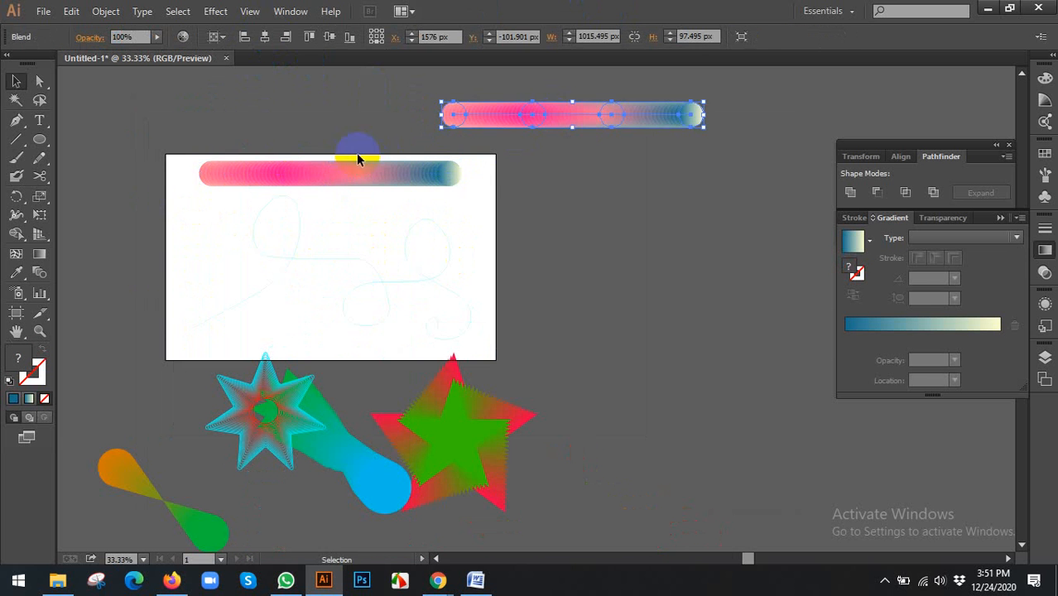
Step: Replace the spine of the blend bar on the artboard with the curly path
left_click_drag(176, 143, 313, 253)
key("ctrl+plus")
left_click(106, 11)
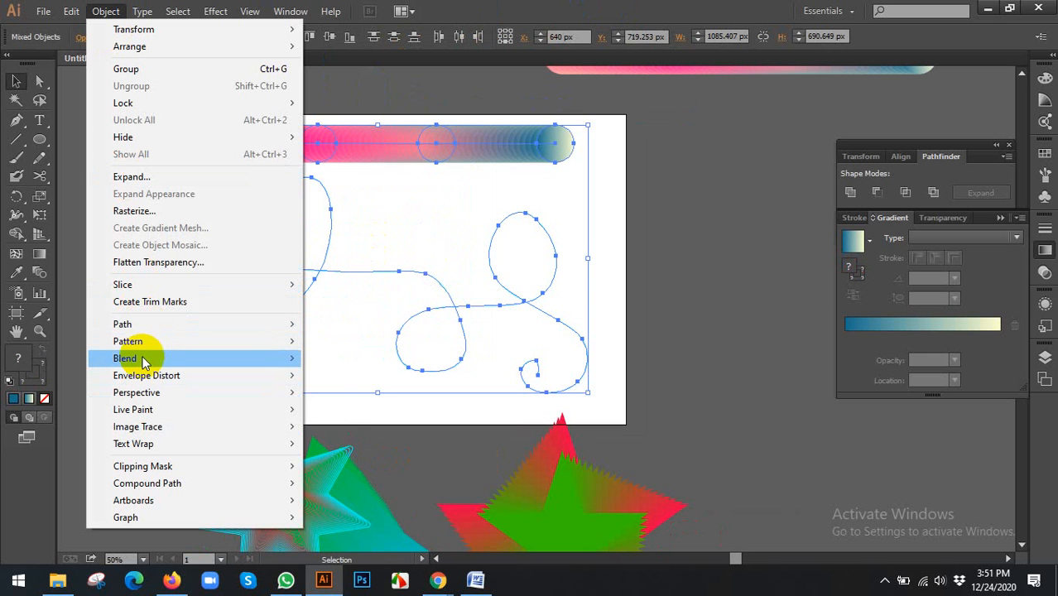
mouse_move(144, 362)
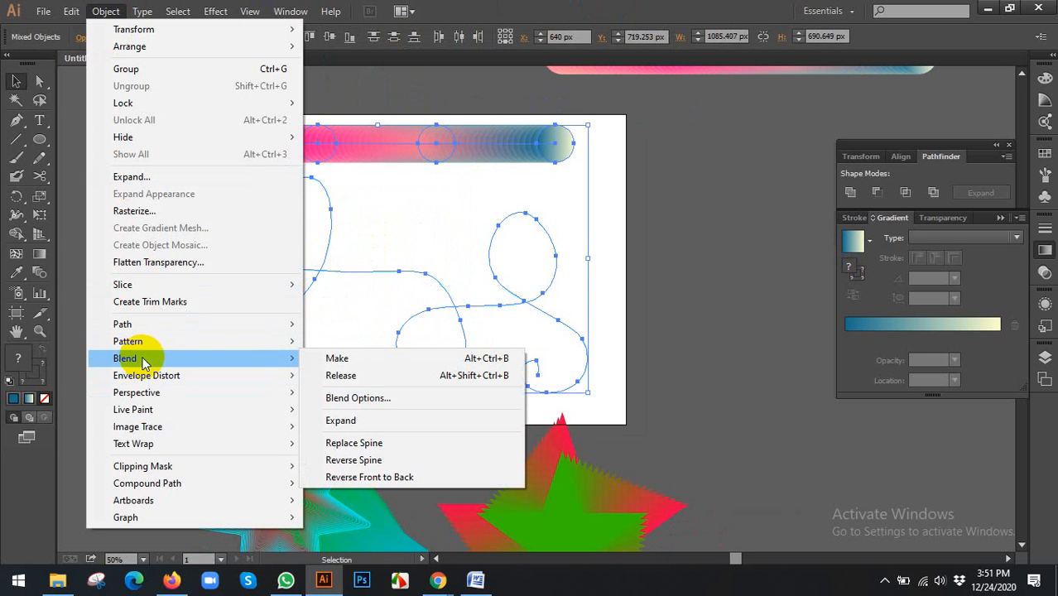
left_click(350, 444)
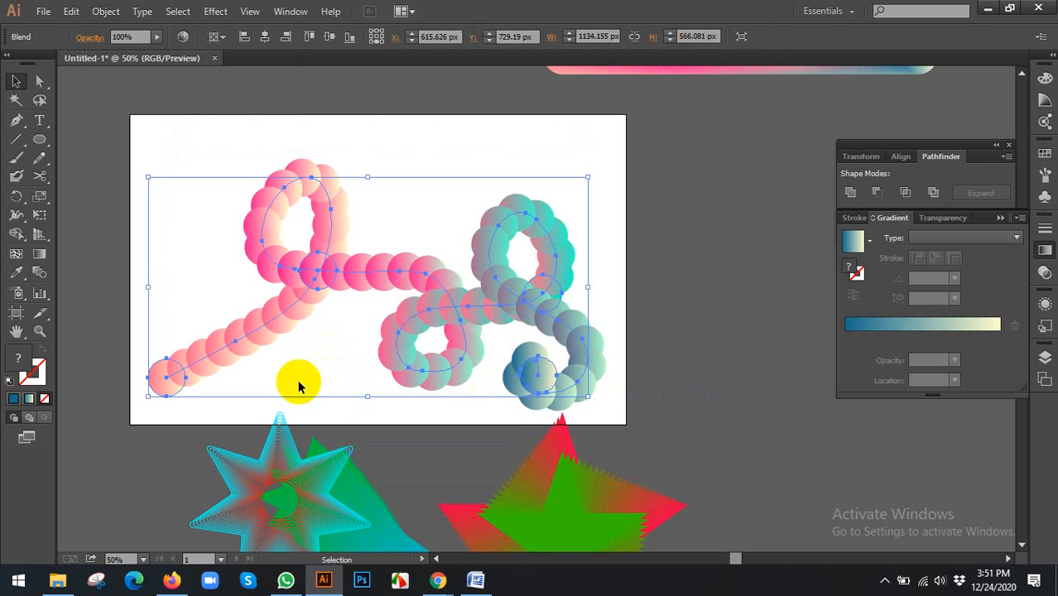
Step: Preview the curly blend with 50 specified steps, set its spacing to 80 specified steps, and deselect it
double_click(40, 272)
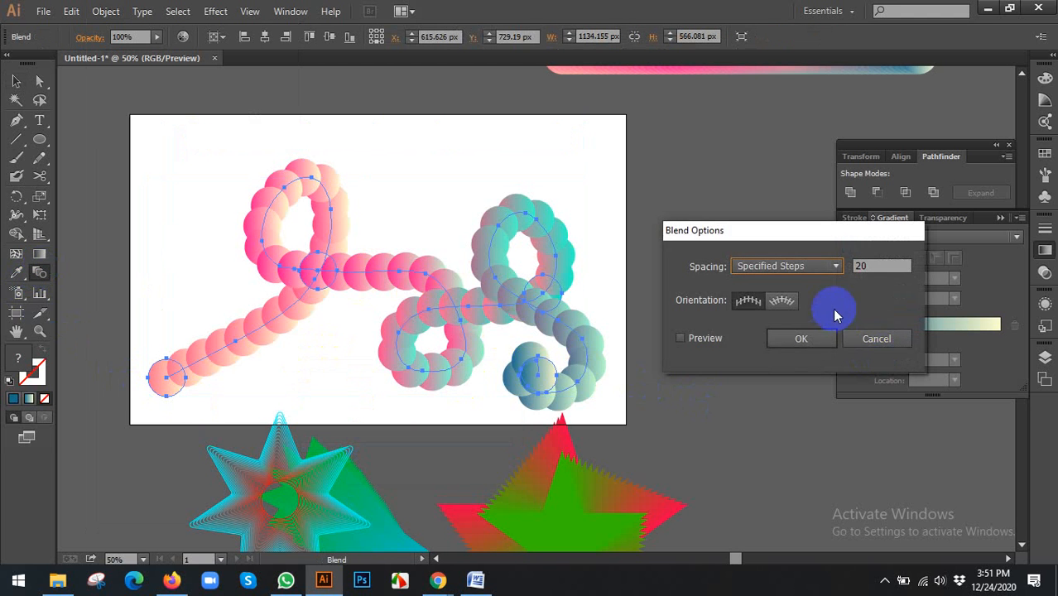
type("50")
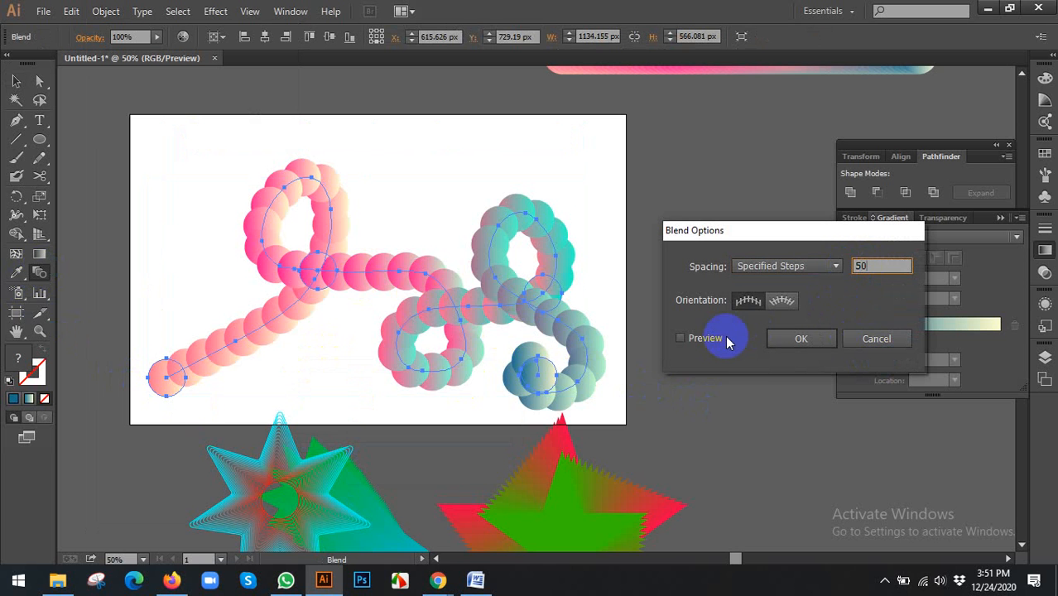
left_click(709, 338)
left_click(882, 266)
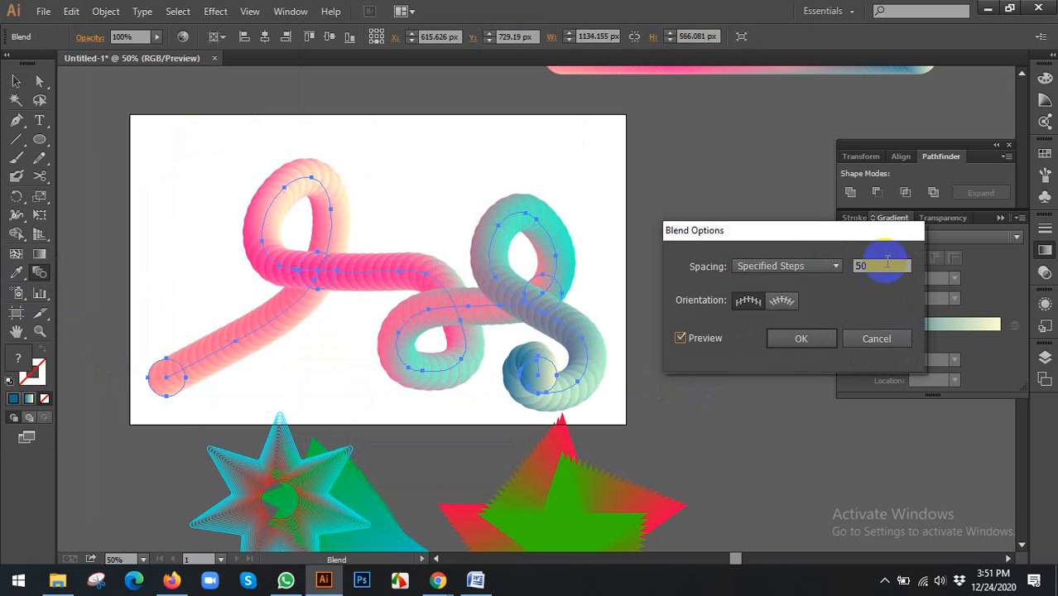
type("8")
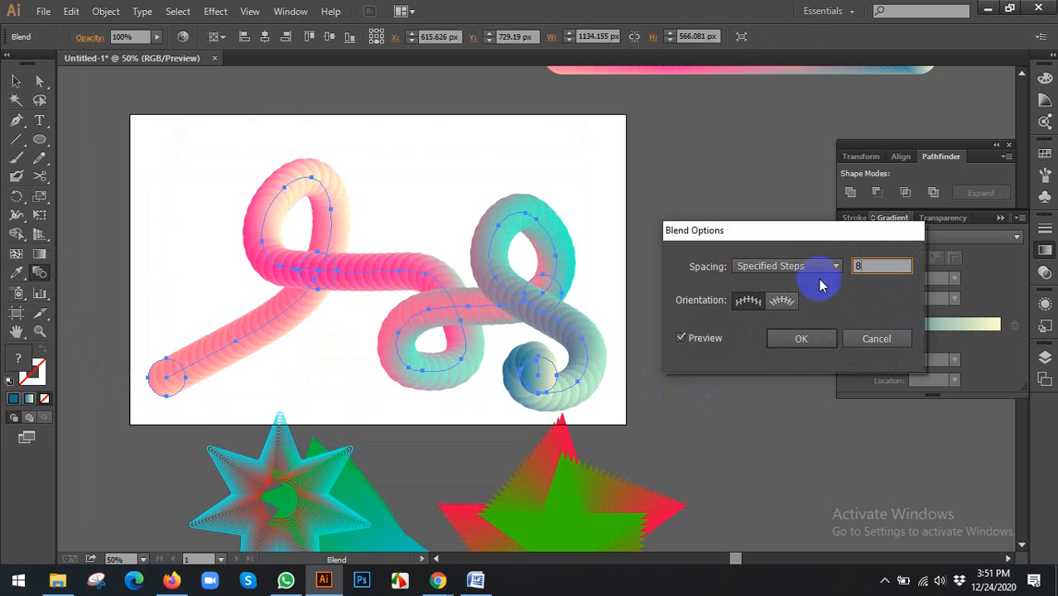
type("0")
left_click(681, 338)
left_click(681, 338)
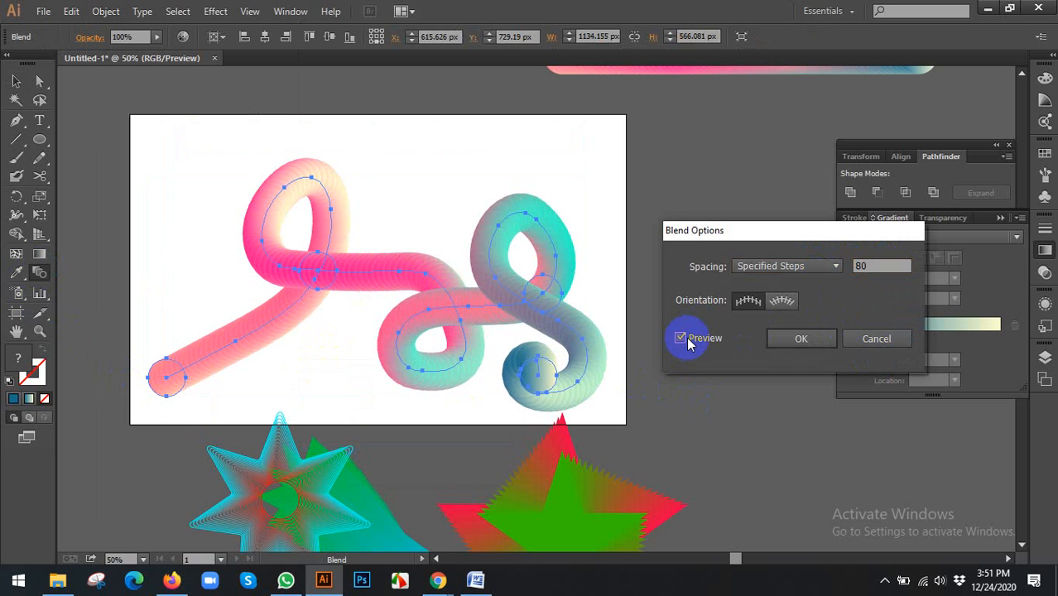
left_click(797, 339)
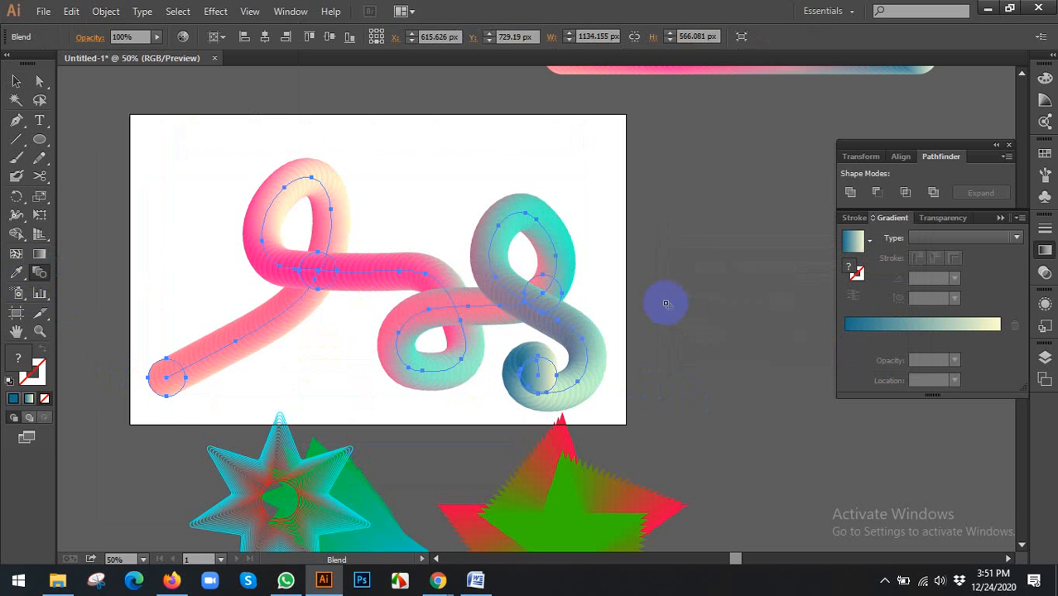
left_click(122, 119)
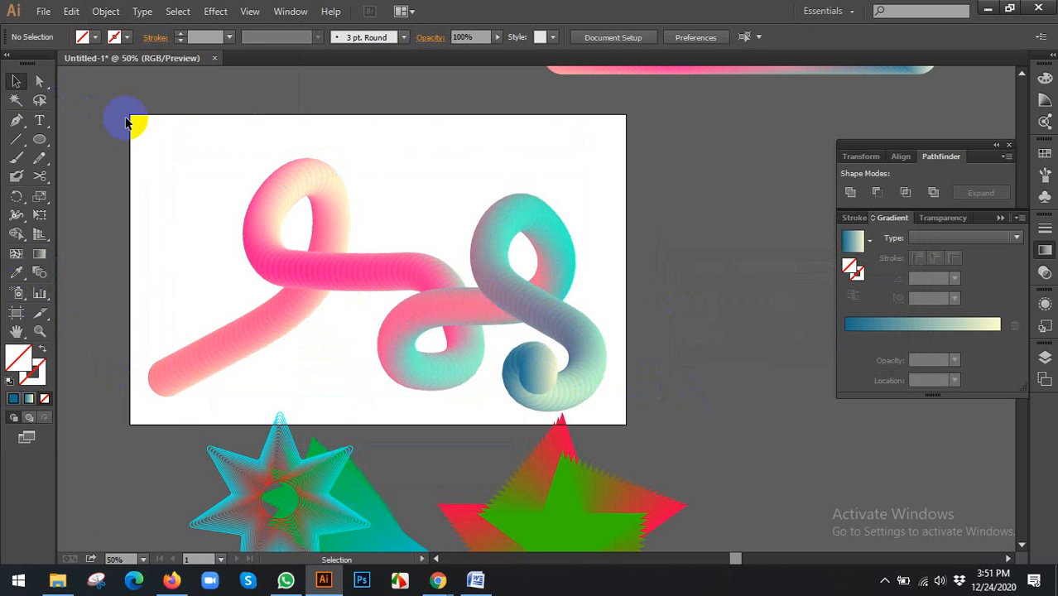
Step: Move the curly tube blend up about 90 px on the artboard and deselect it
scroll(208, 274, "up", 1)
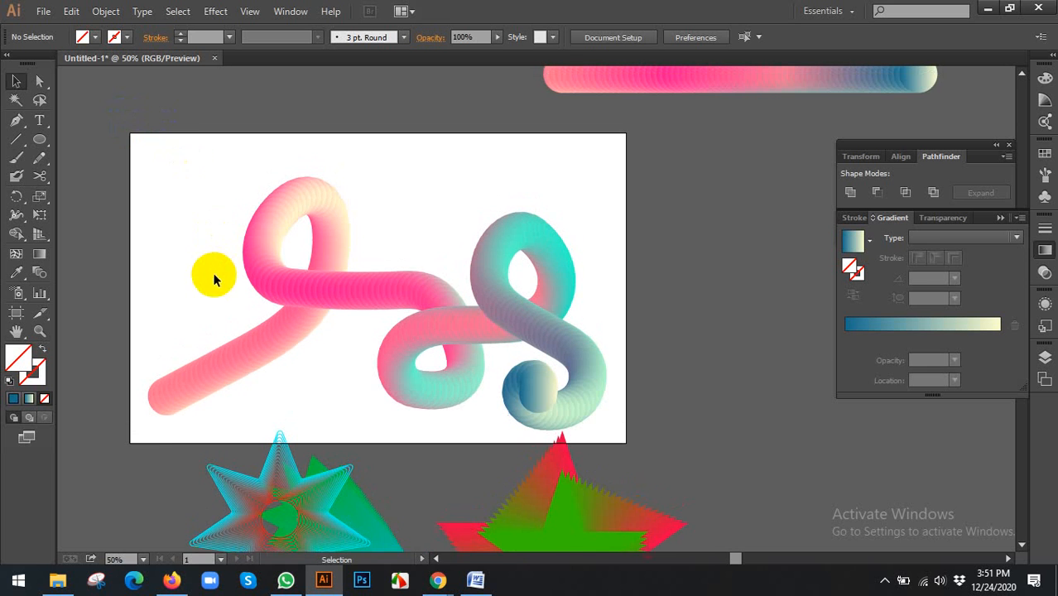
scroll(183, 261, "left", 3)
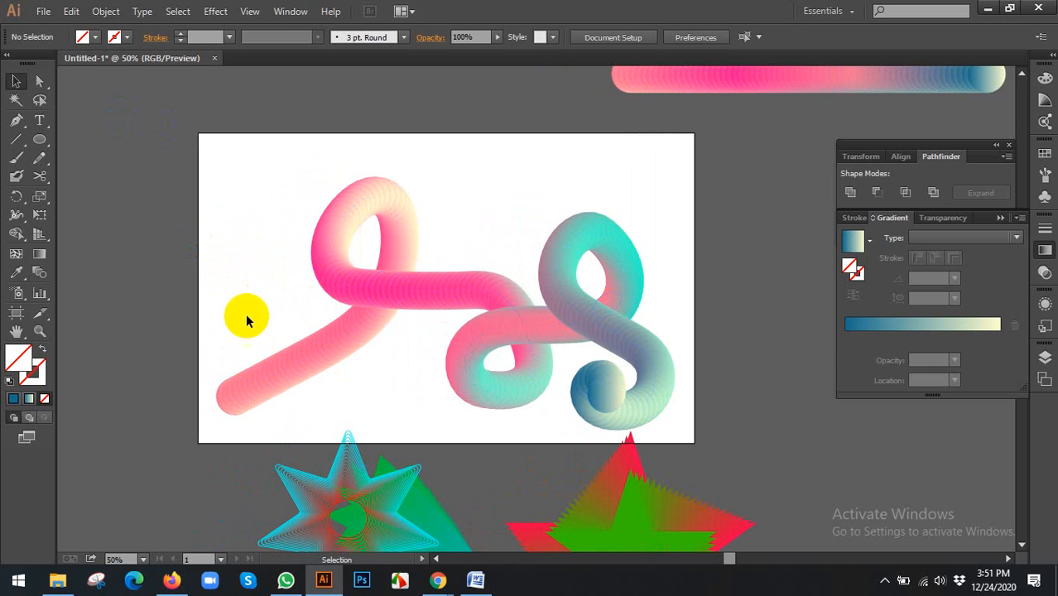
left_click_drag(423, 279, 417, 253)
left_click(178, 284)
scroll(183, 291, "up", 2)
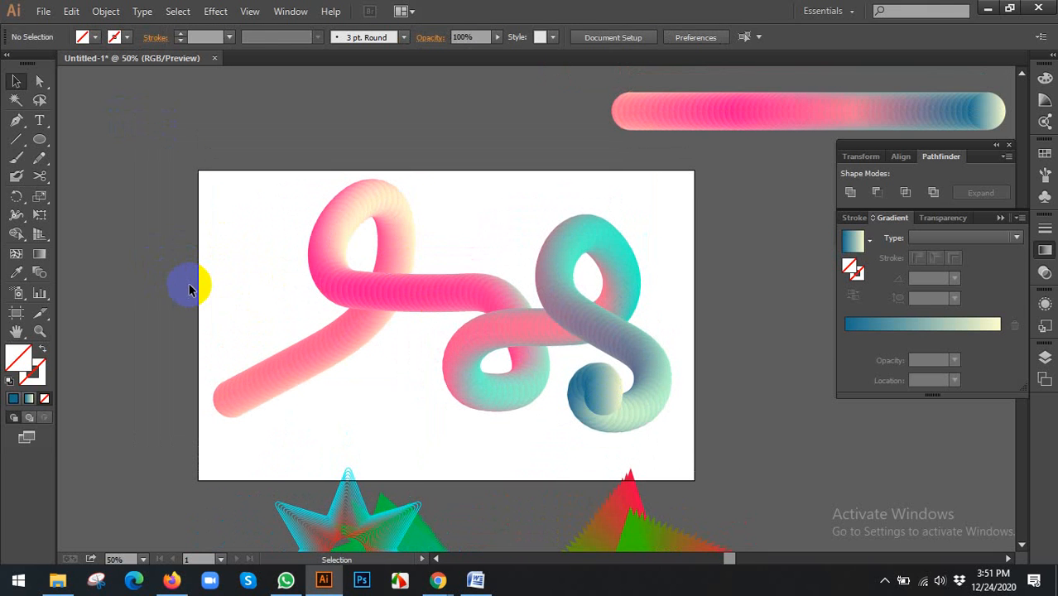
Step: Move the curly tube blend off the artboard to the empty area beyond its lower-right corner
left_click(440, 291)
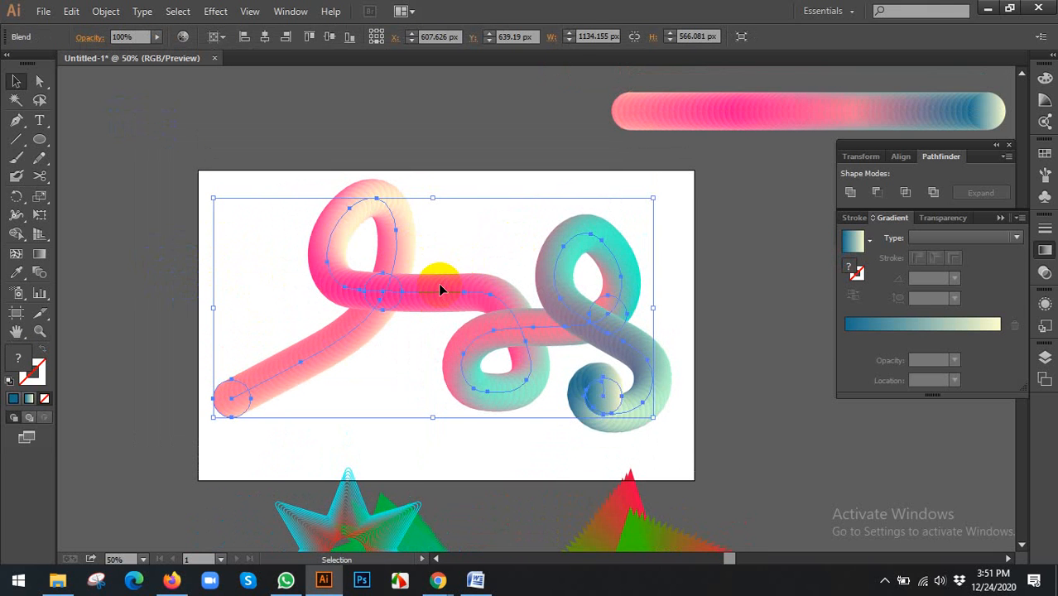
scroll(429, 284, "down", 1)
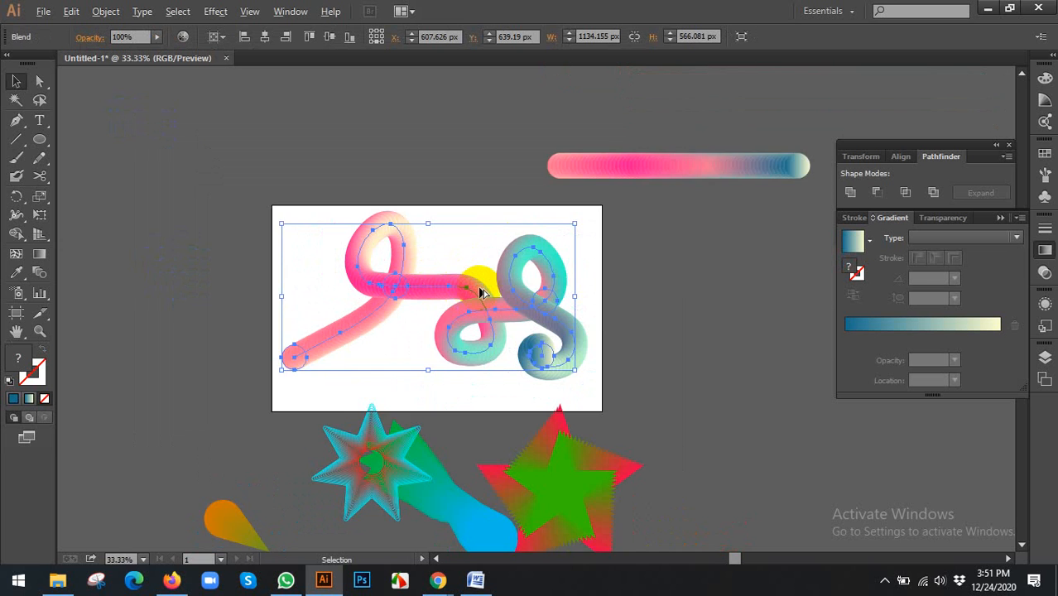
scroll(476, 296, "down", 1)
left_click_drag(492, 287, 759, 454)
left_click(664, 341)
Step: Move the spare gradient blend bar to the space directly above the artboard
scroll(538, 248, "up", 1)
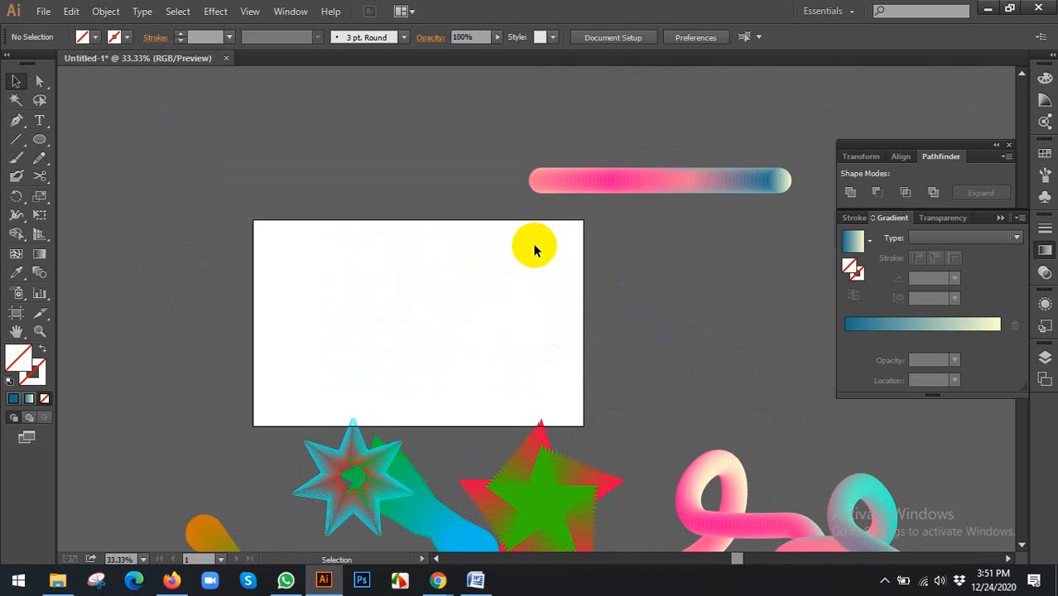
left_click_drag(535, 250, 500, 230)
left_click_drag(558, 156, 311, 172)
scroll(346, 206, "up", 1)
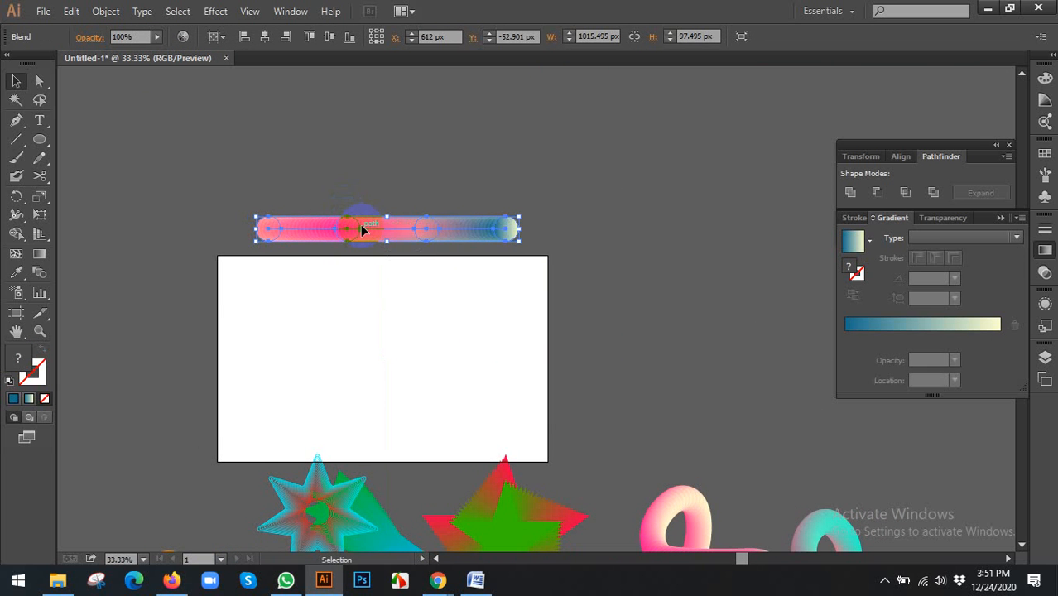
Step: Duplicate the gradient blend bar several times, stacking the copies upward above the artboard
left_click_drag(360, 228, 363, 109)
scroll(364, 107, "up", 1)
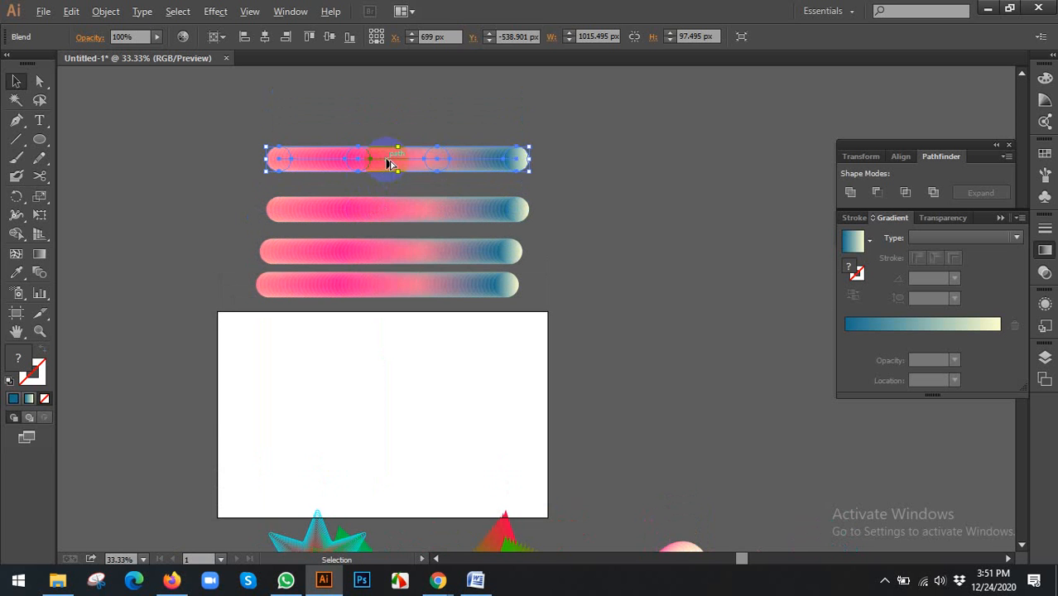
left_click_drag(393, 160, 393, 119)
Step: Switch to Chrome and browse the "blend tool illustrator" image results for design examples, closing the enlarged ampersand image
mouse_move(438, 575)
left_click(406, 556)
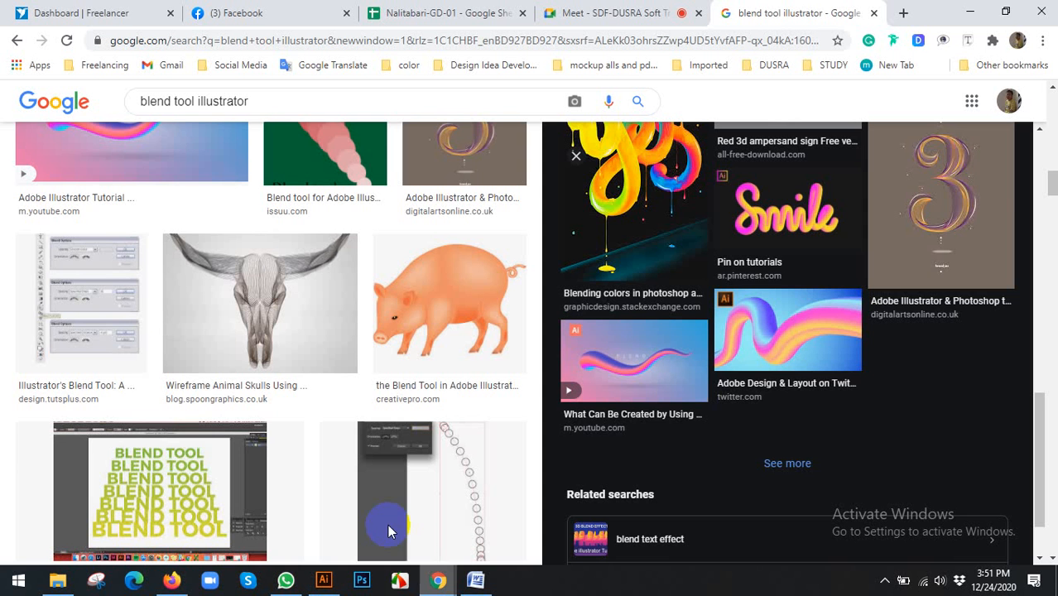
scroll(803, 330, "down", 5)
scroll(300, 327, "down", 10)
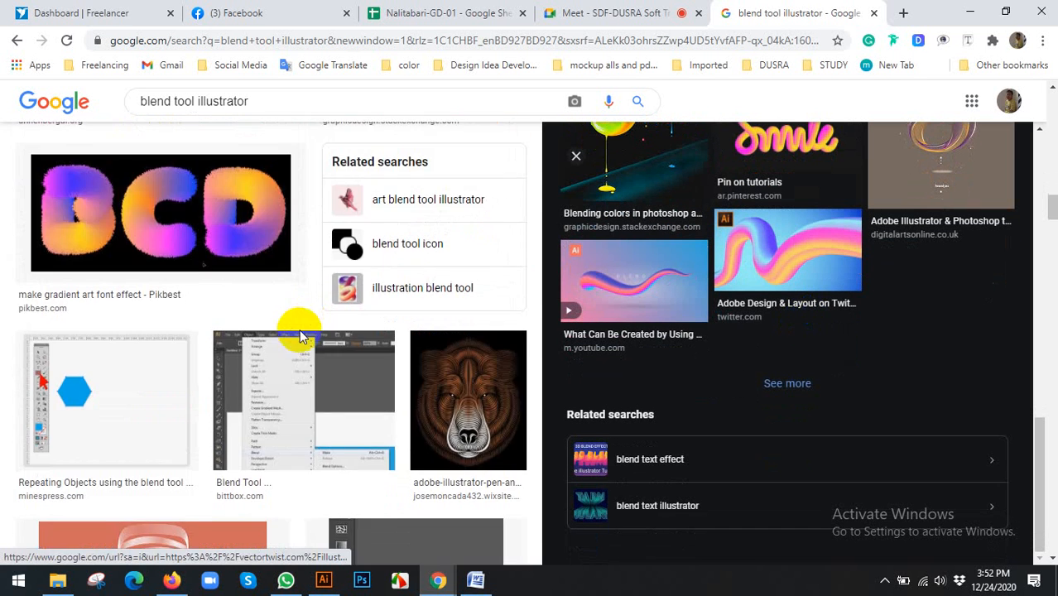
scroll(356, 315, "down", 10)
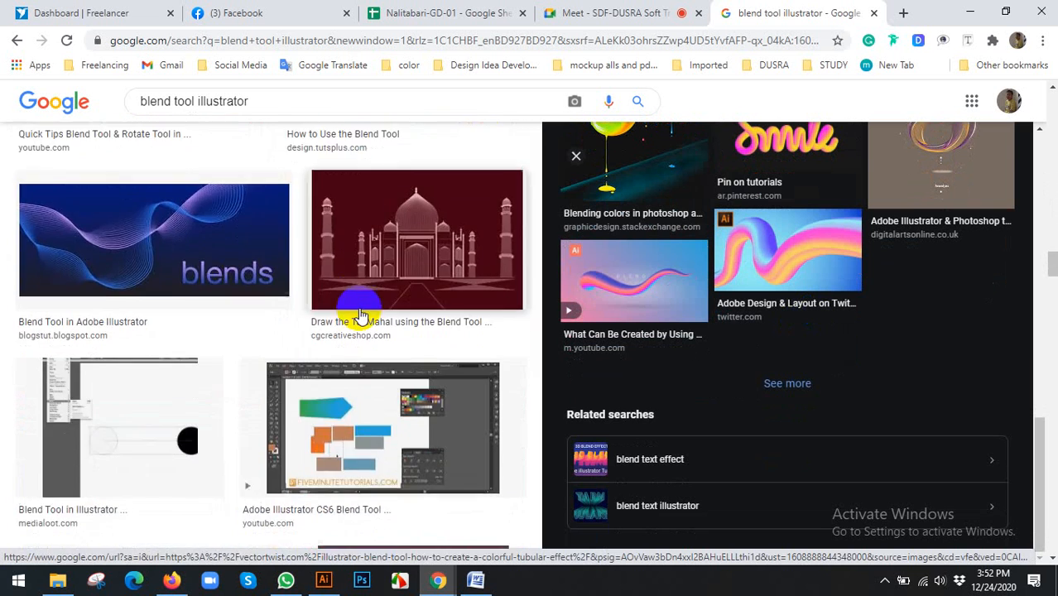
scroll(335, 325, "up", 3)
scroll(290, 340, "up", 4)
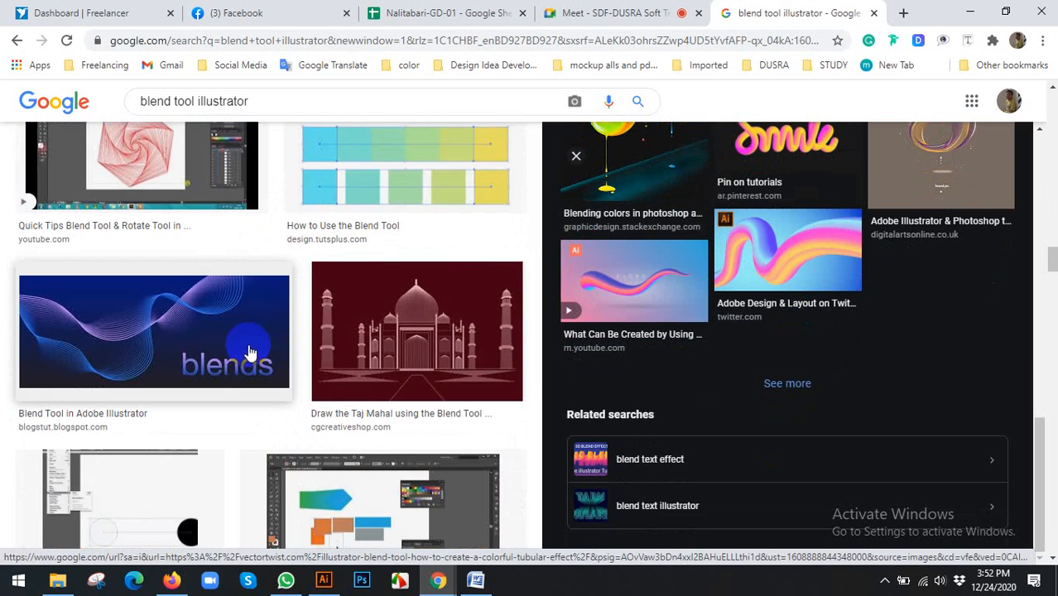
scroll(402, 325, "down", 10)
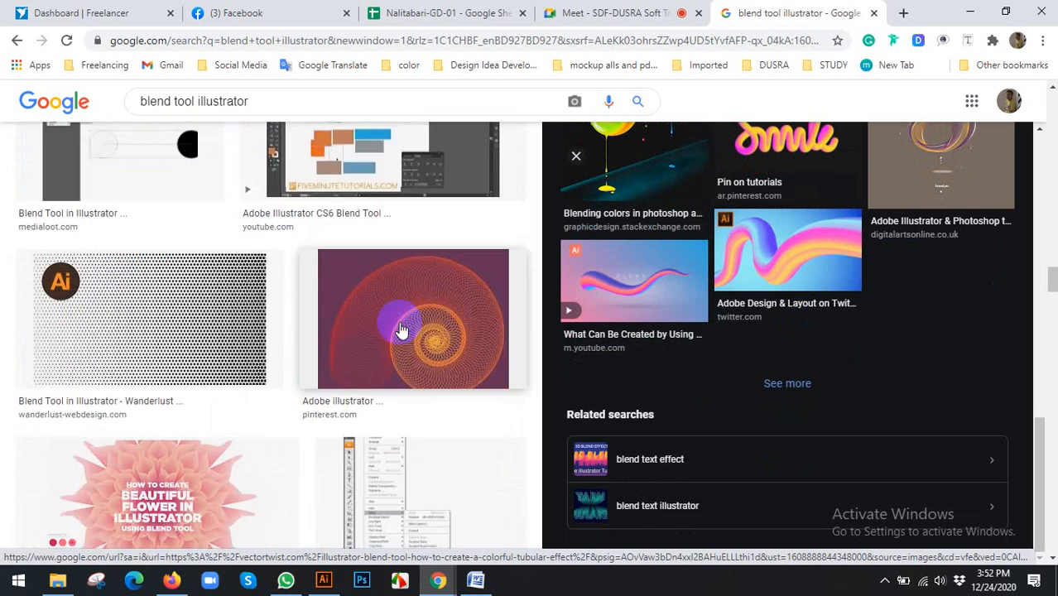
scroll(395, 316, "down", 10)
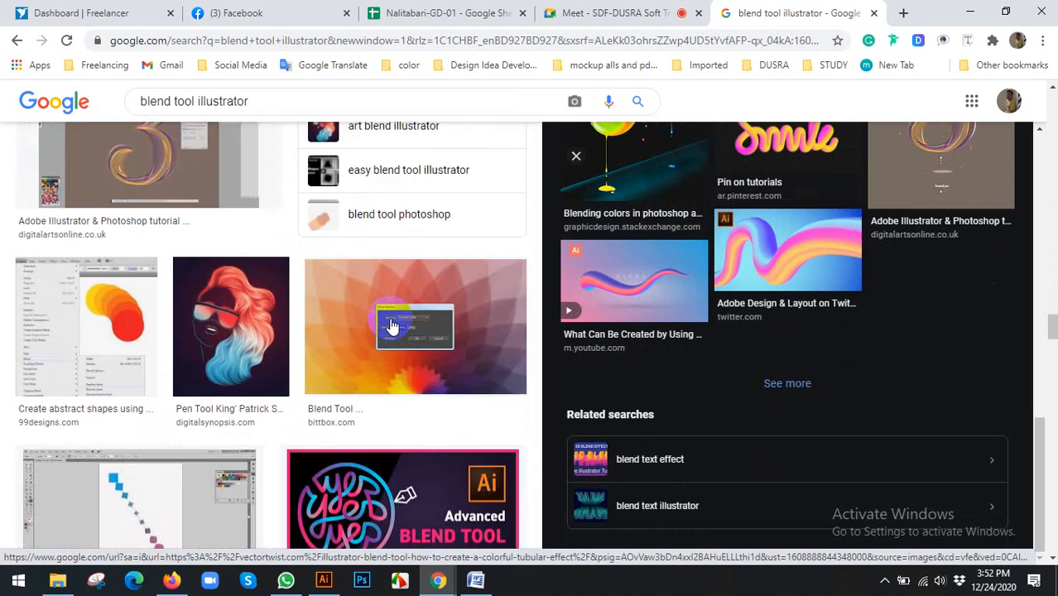
scroll(393, 325, "down", 4)
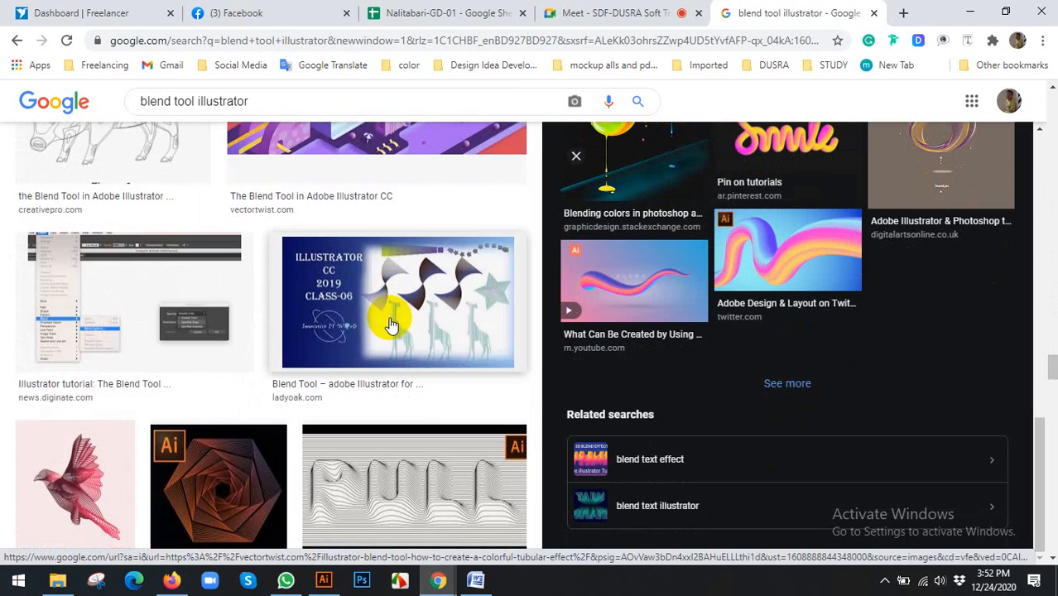
scroll(392, 324, "up", 6)
scroll(751, 319, "up", 10)
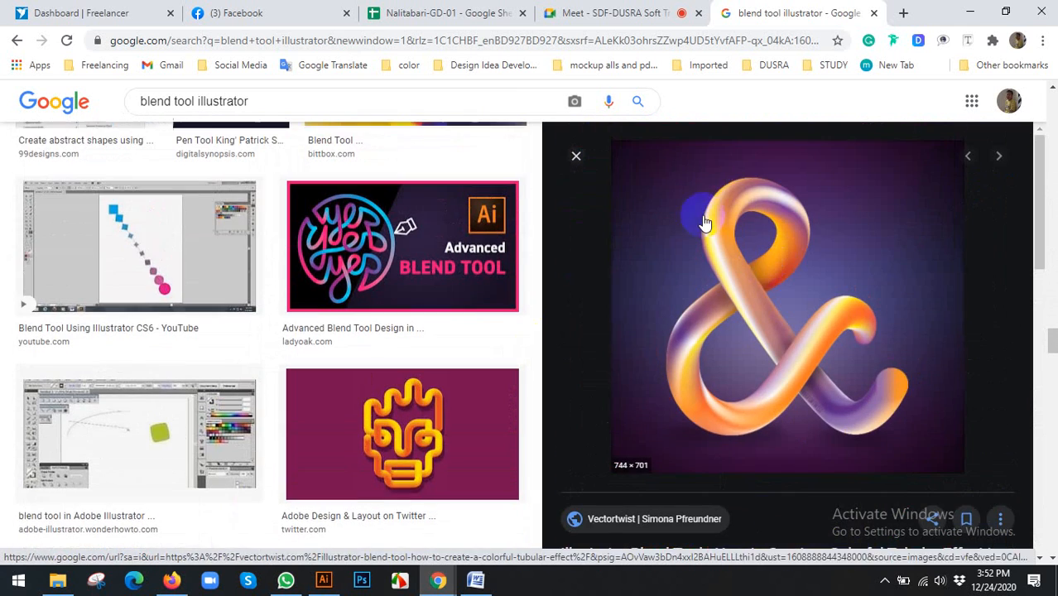
left_click(577, 155)
scroll(757, 290, "down", 5)
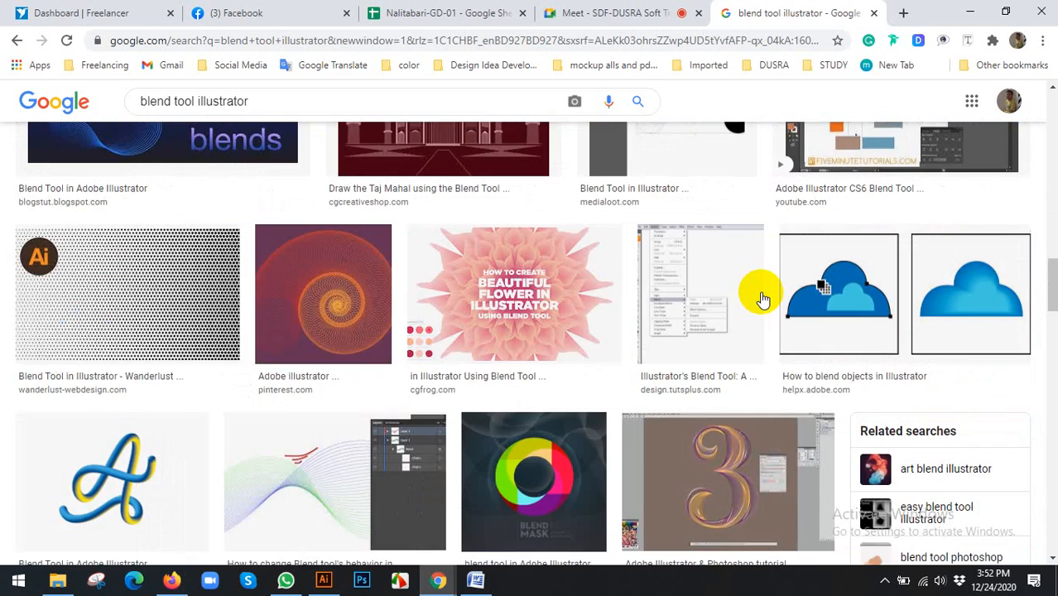
scroll(760, 296, "up", 8)
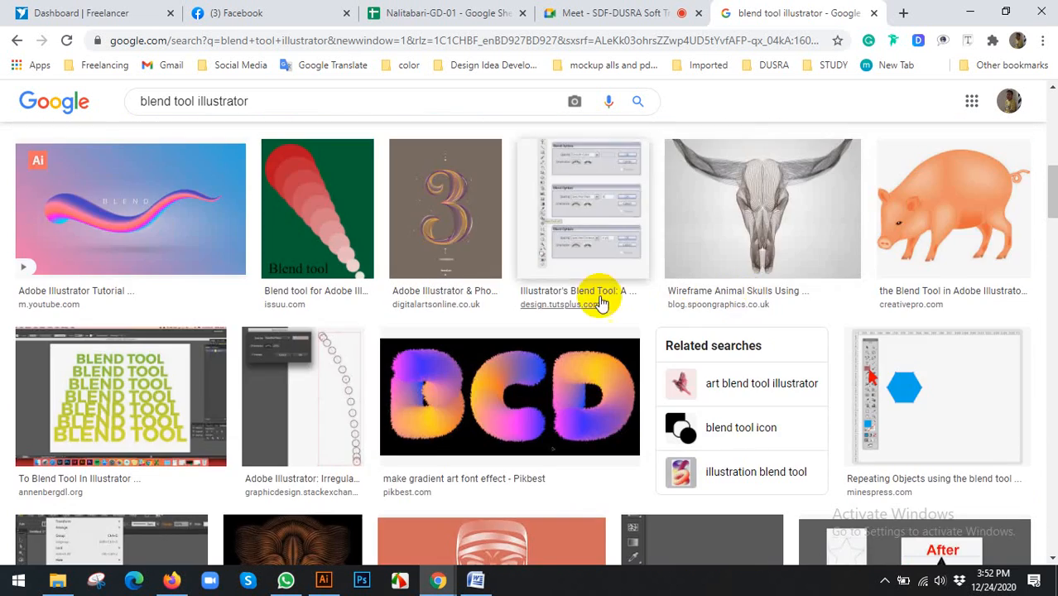
Step: Browse further blend tool image results and open the "Blend Tool in Adobe Illustrator" wave image with its related images
scroll(272, 284, "down", 8)
left_click(178, 184)
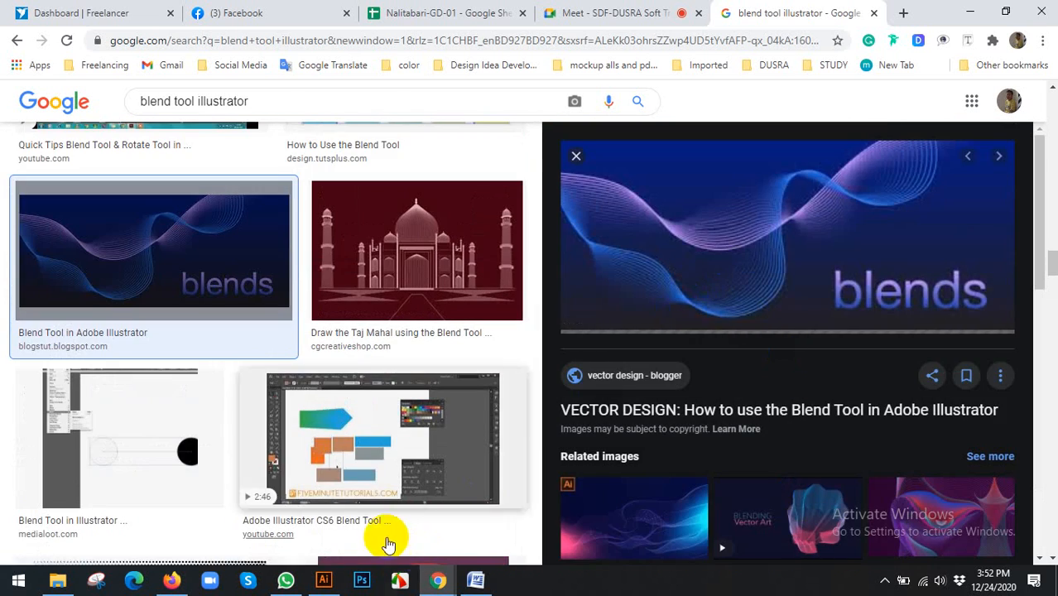
scroll(583, 497, "down", 3)
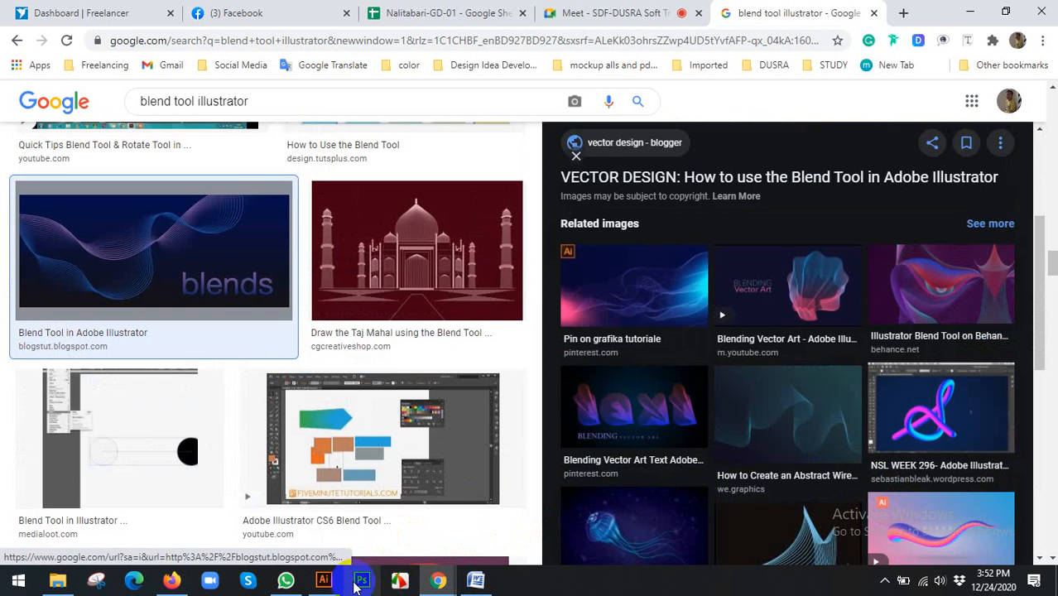
Step: Switch back to Illustrator and bring the empty artboard and the gradient bars above it into view
left_click(324, 580)
left_click(307, 366)
left_click_drag(307, 366, 340, 302)
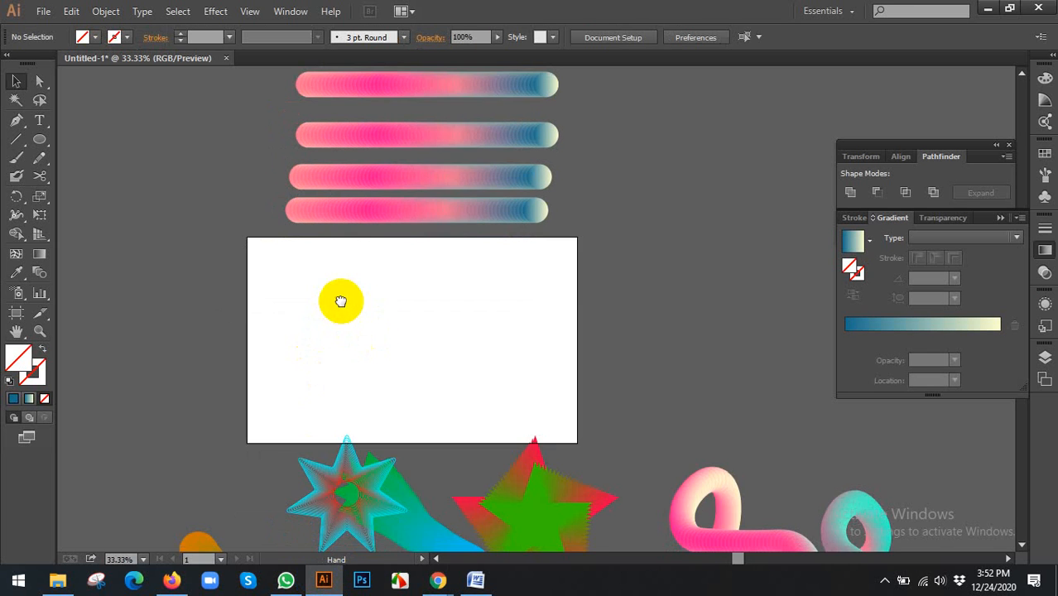
scroll(281, 310, "up", 1)
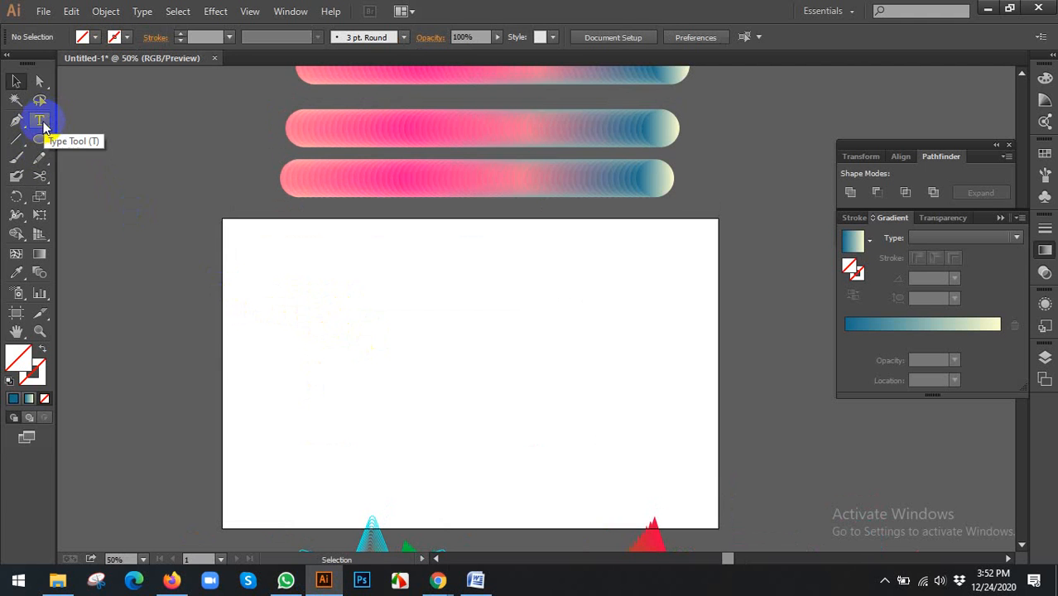
Step: Add the letter T as text in the middle of the artboard and convert it to outlines
left_click_drag(42, 124, 87, 119)
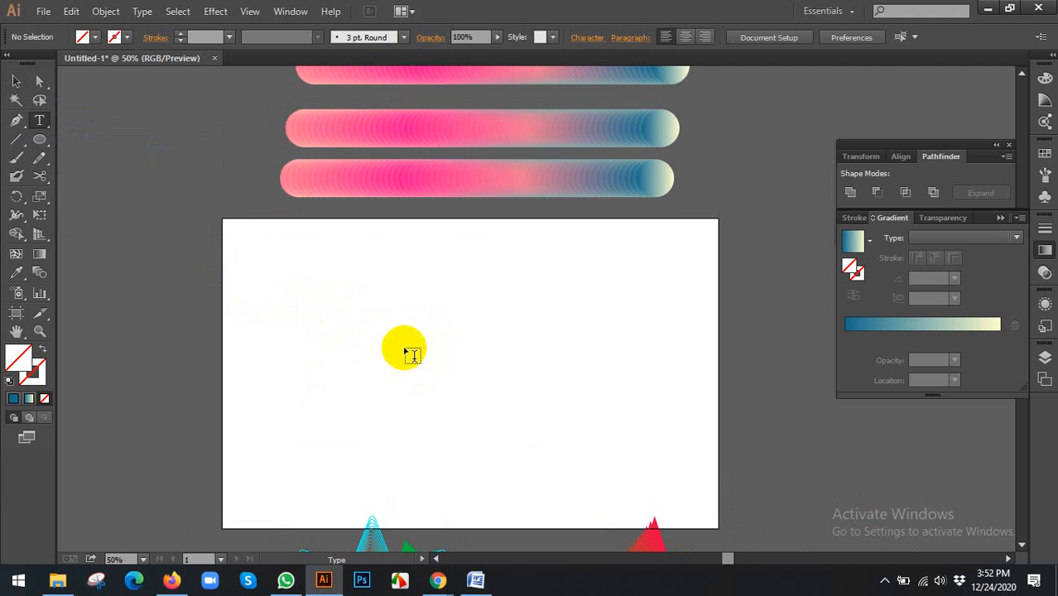
left_click(404, 349)
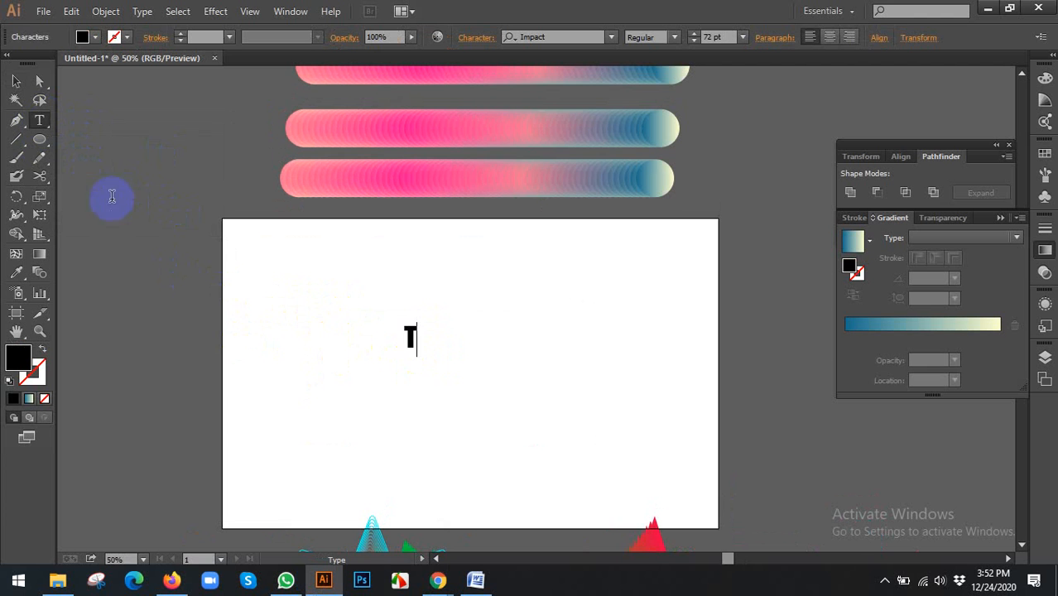
left_click(16, 81)
right_click(414, 334)
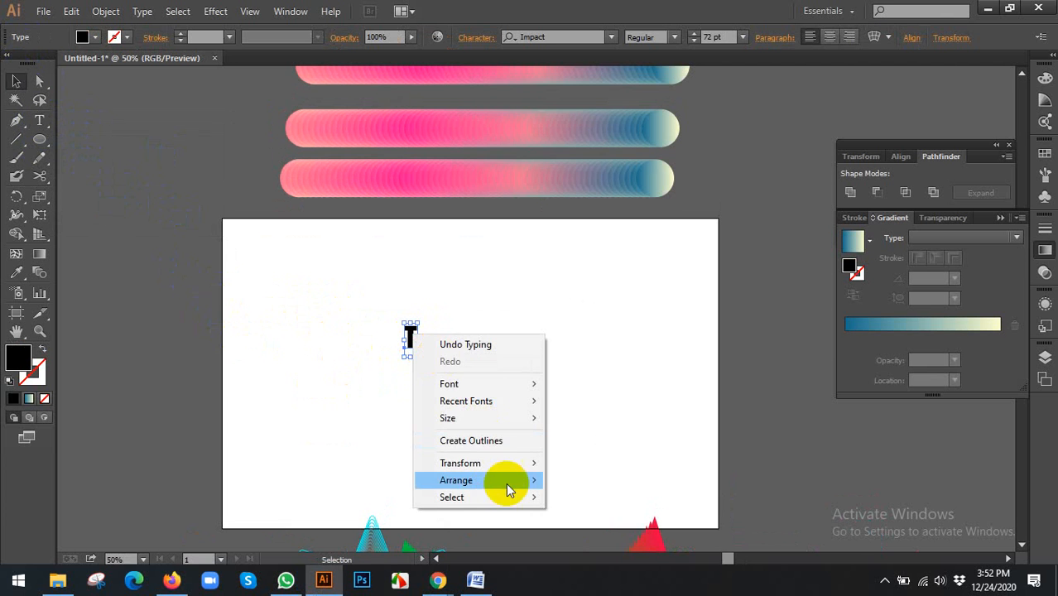
left_click(451, 441)
Step: Enlarge the outlined T to fill most of the artboard's height and position it below the gradient bars
left_click_drag(418, 357, 542, 447)
left_click_drag(407, 298, 412, 343)
scroll(399, 335, "up", 2)
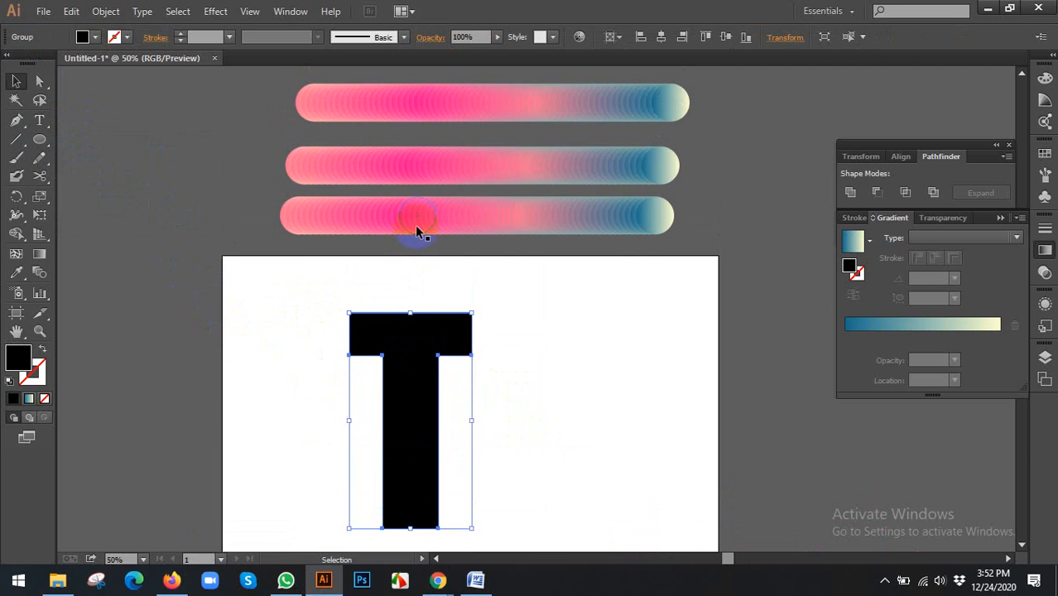
Step: Move the lowest gradient bar onto the artboard above the T and try to replace its spine with the letter
left_click_drag(415, 224, 380, 282)
left_click(393, 325, "shift")
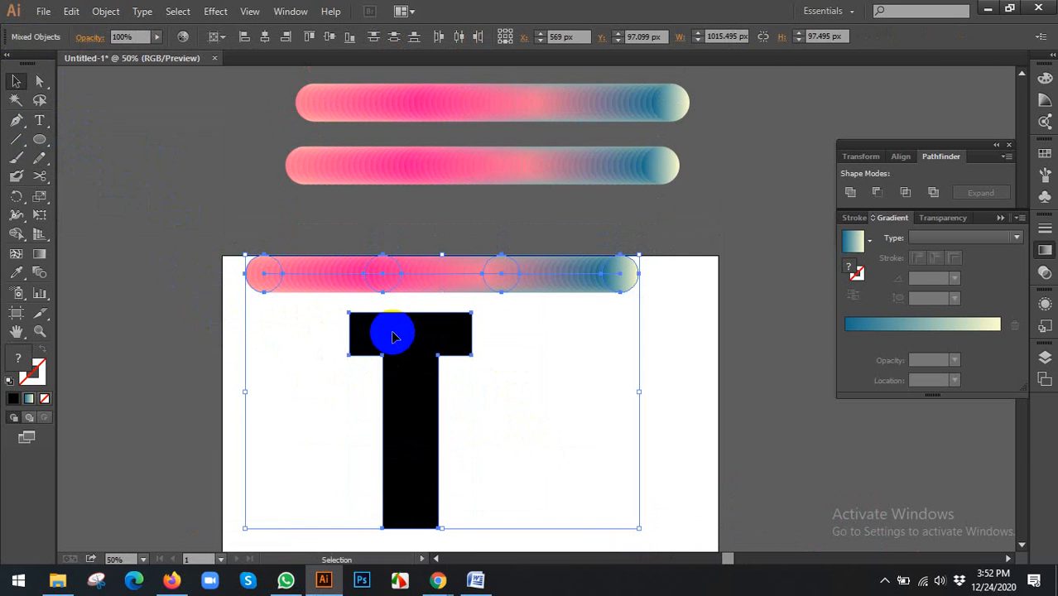
left_click(106, 11)
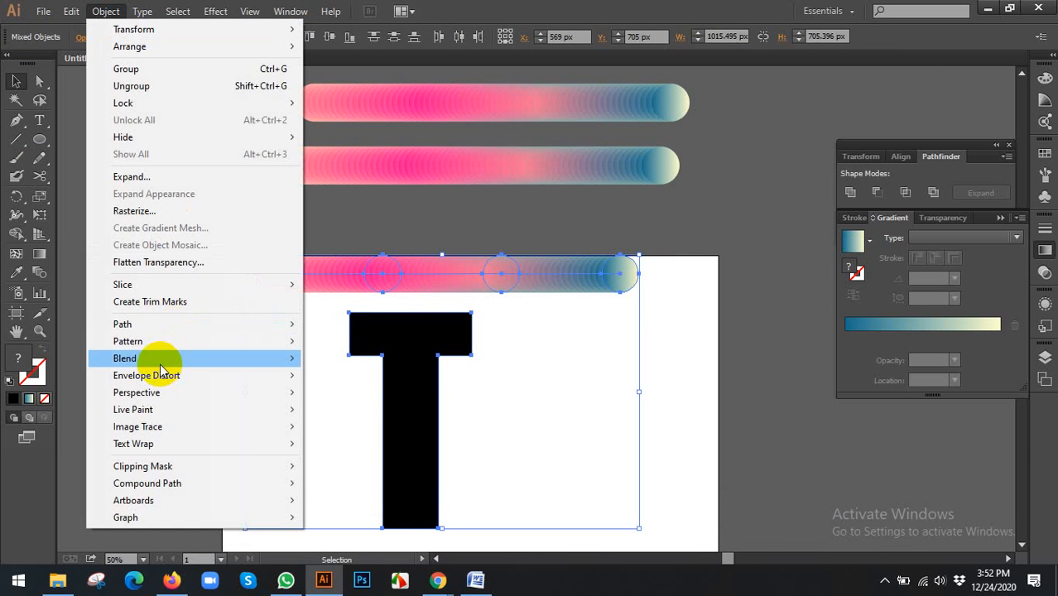
mouse_move(224, 357)
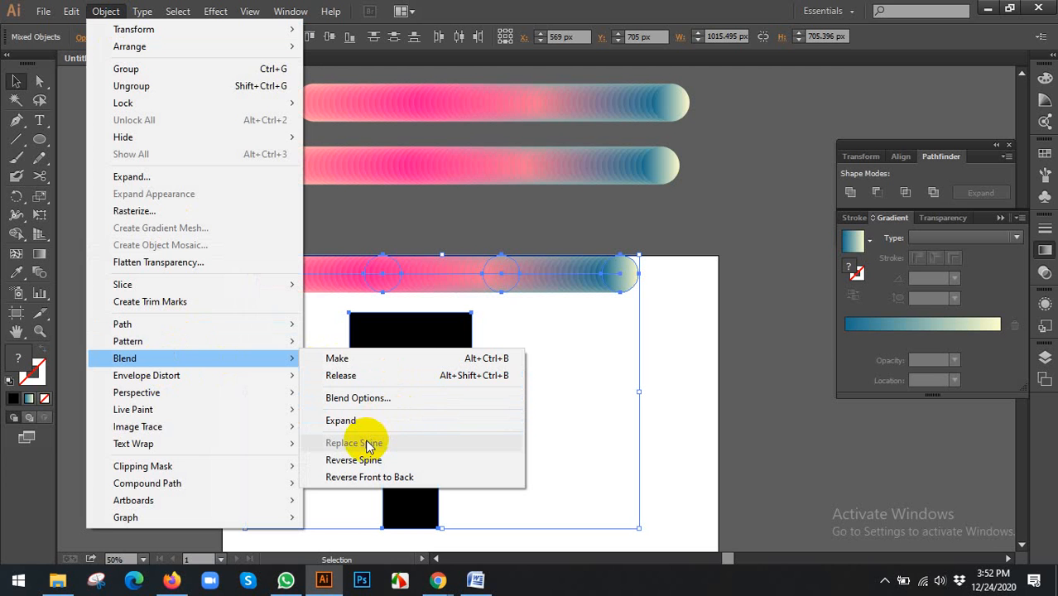
left_click(705, 386)
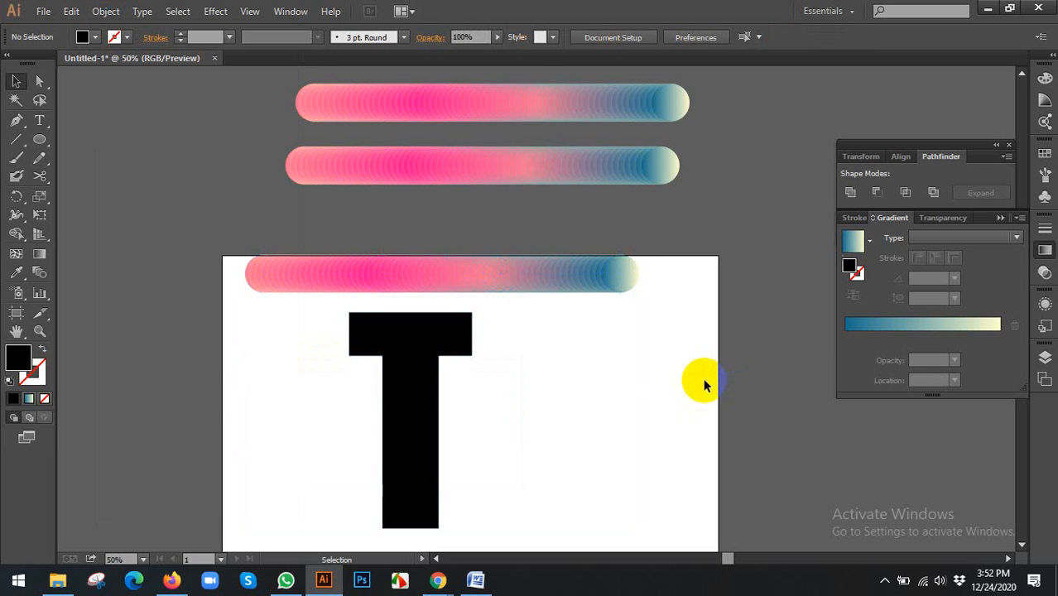
Step: Swap the T's fill and stroke, try to use it as the gradient bar's spine, and undo the swap
left_click(401, 349)
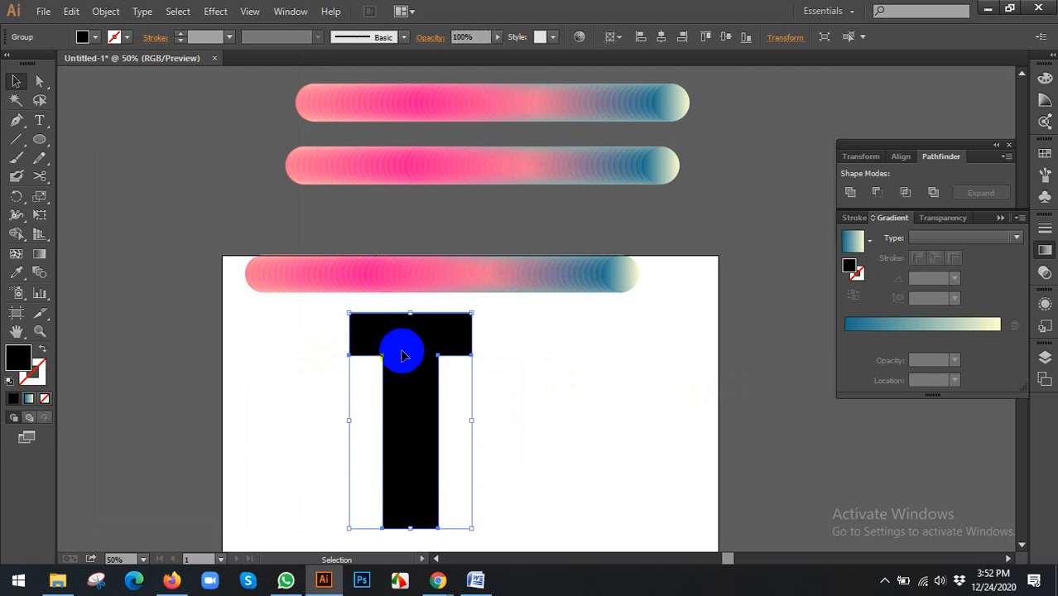
left_click(42, 352)
left_click_drag(208, 255, 423, 359)
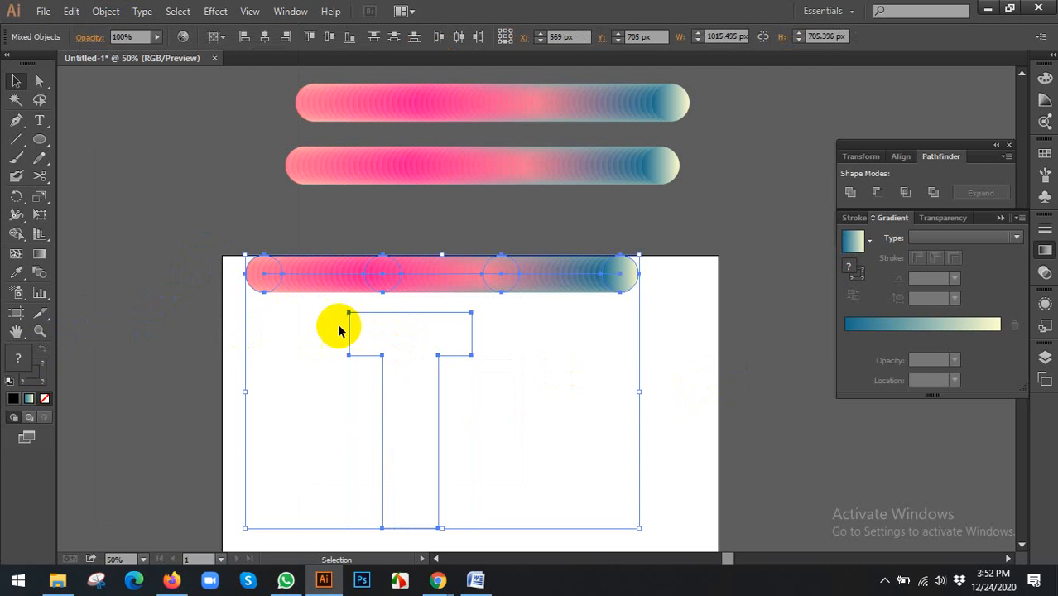
left_click(105, 11)
mouse_move(156, 359)
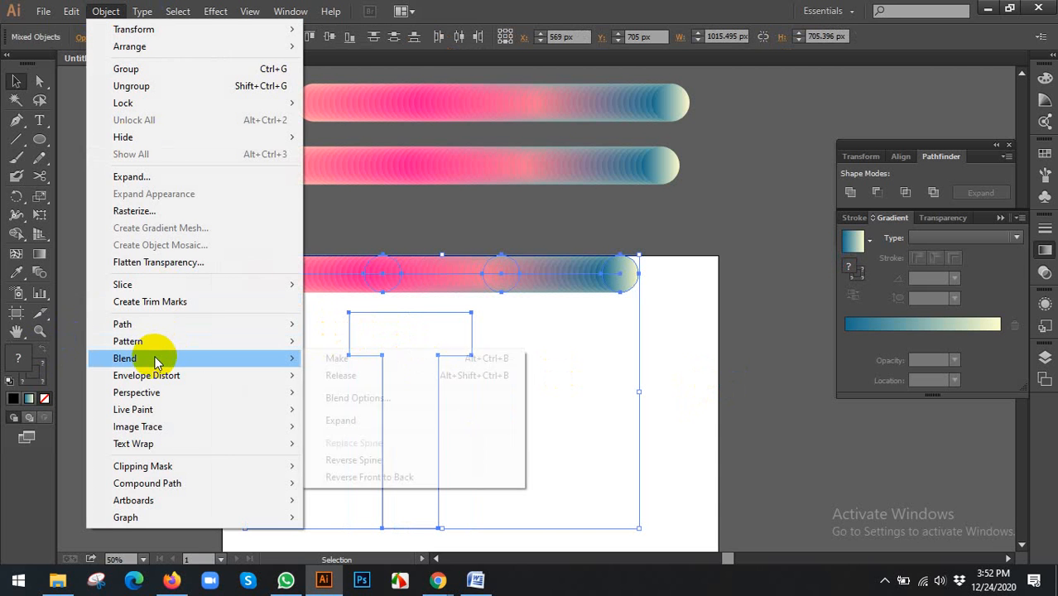
left_click(758, 377)
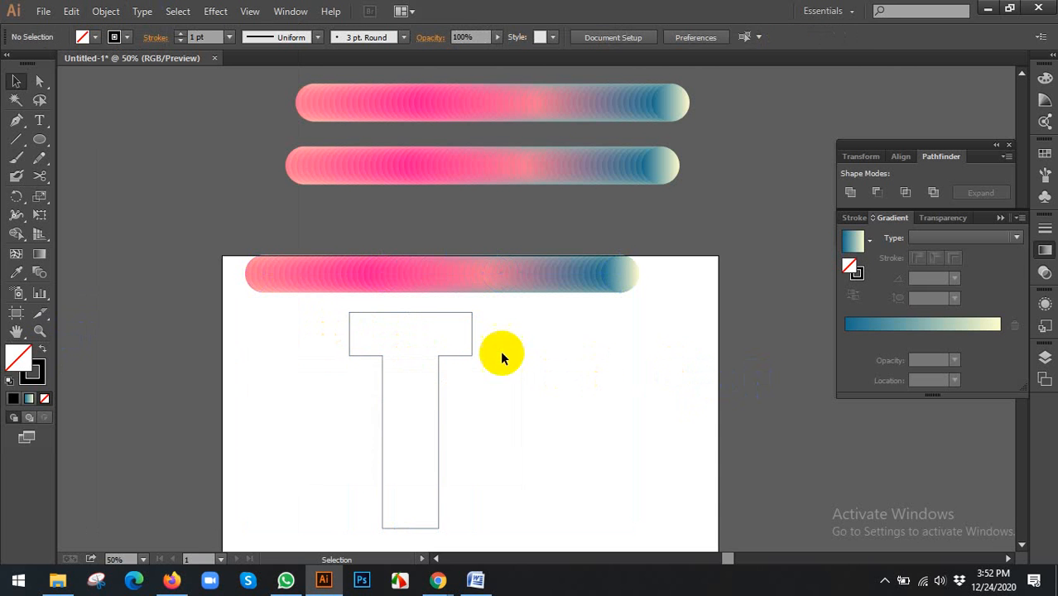
left_click(459, 354)
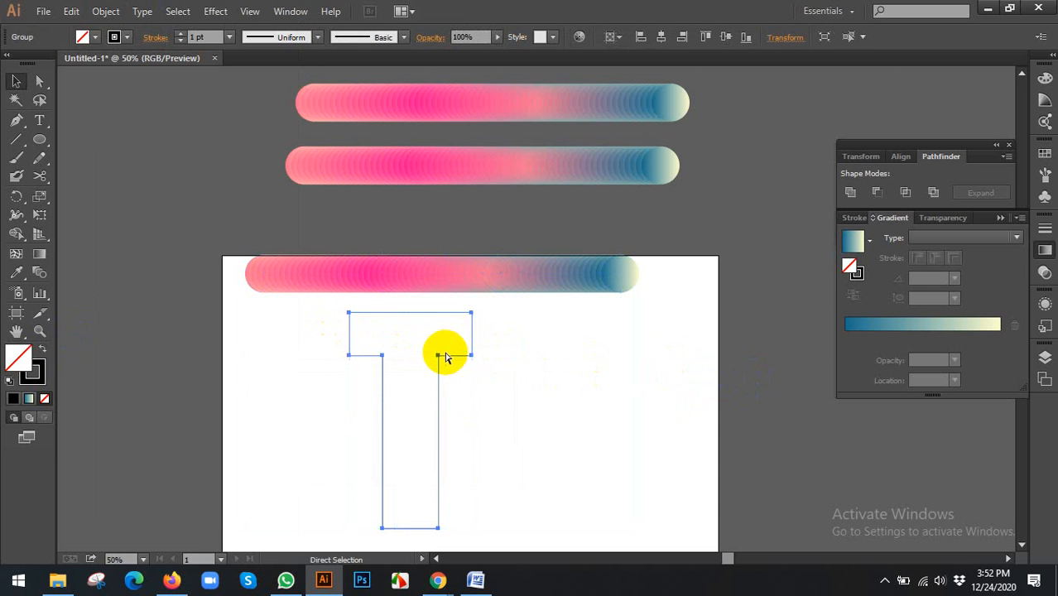
key("ctrl+z")
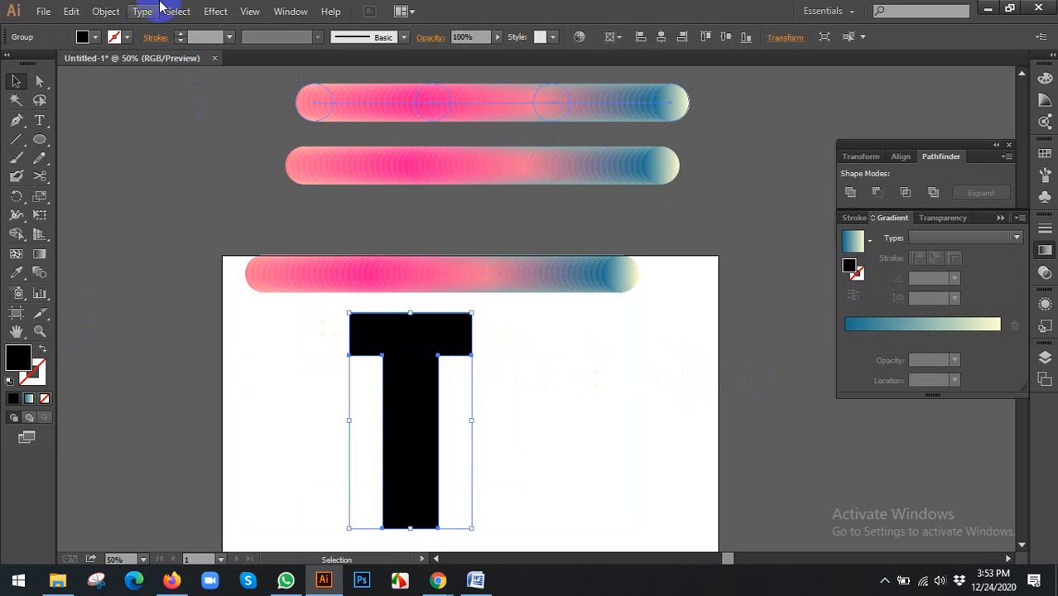
Step: Try to expand the T and use it as the replacement spine for the gradient bar on the artboard
left_click(106, 10)
left_click(131, 177)
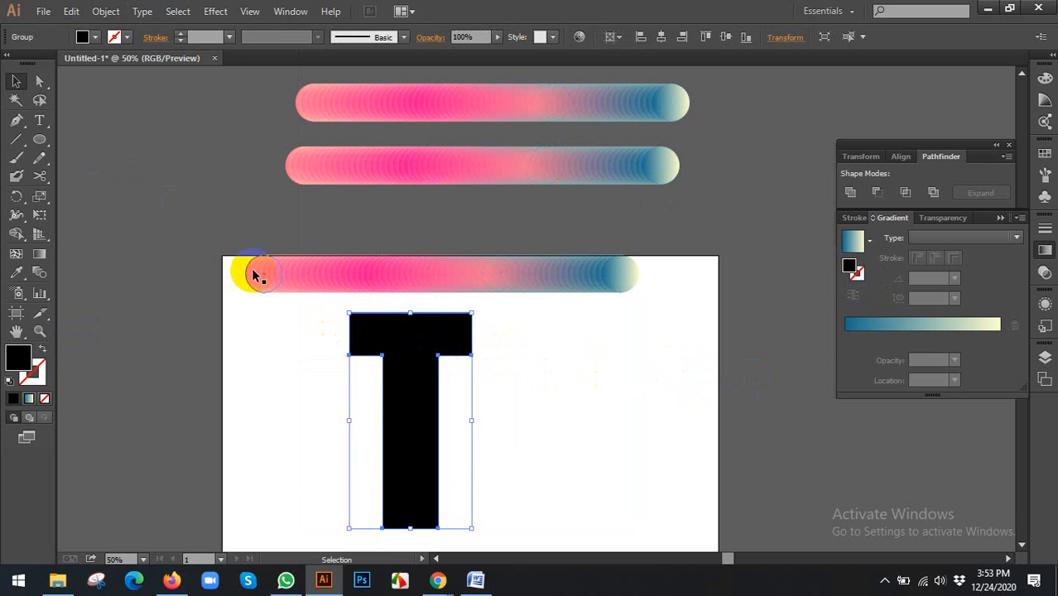
left_click_drag(251, 284, 378, 387)
left_click(111, 11)
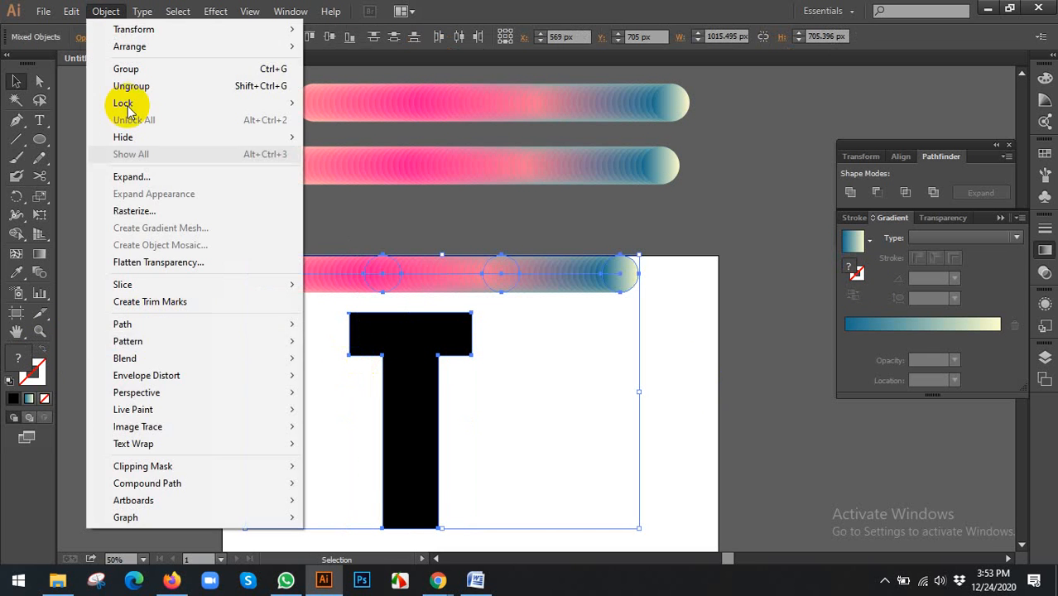
mouse_move(149, 358)
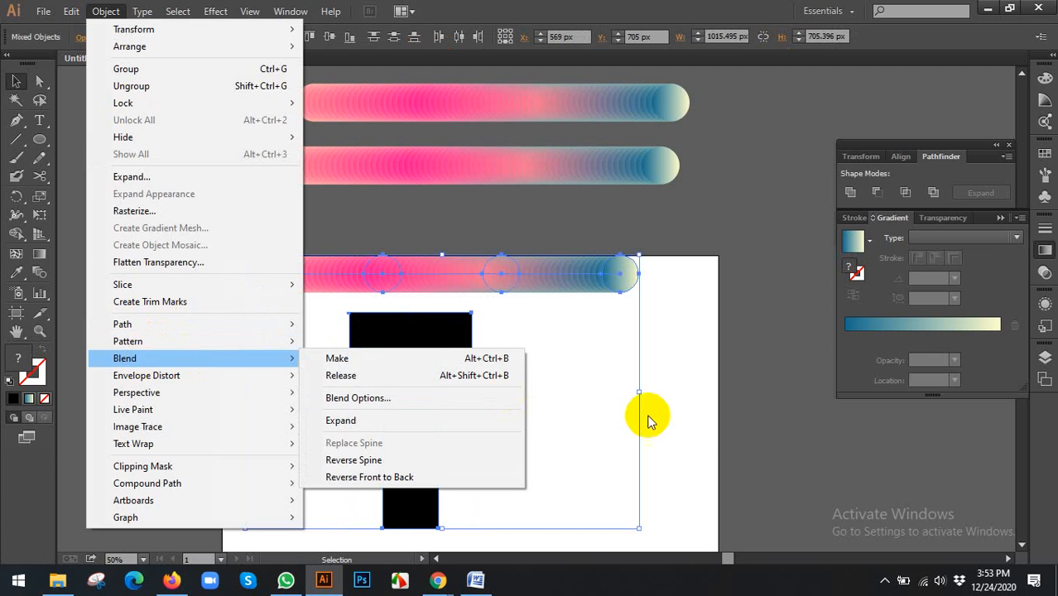
left_click(697, 396)
Step: Delete the outlined T and shift the gradient bar slightly down and to the right within the artboard
left_click(452, 339)
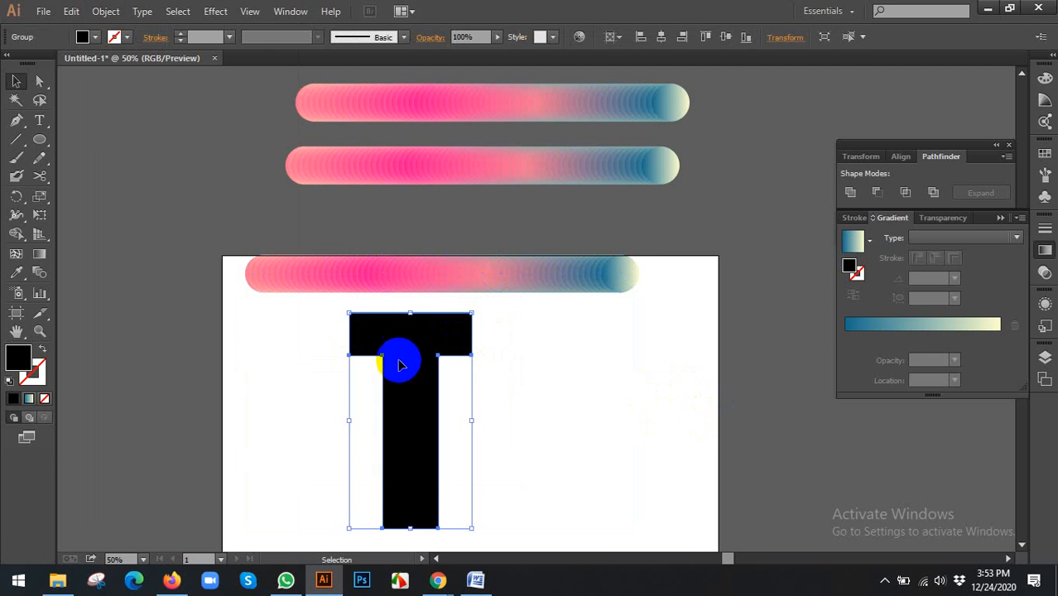
key("Delete")
left_click_drag(427, 288, 448, 299)
Step: Draw a freehand S-shaped path with the Pencil tool below the gradient bar on the artboard
left_click(41, 157)
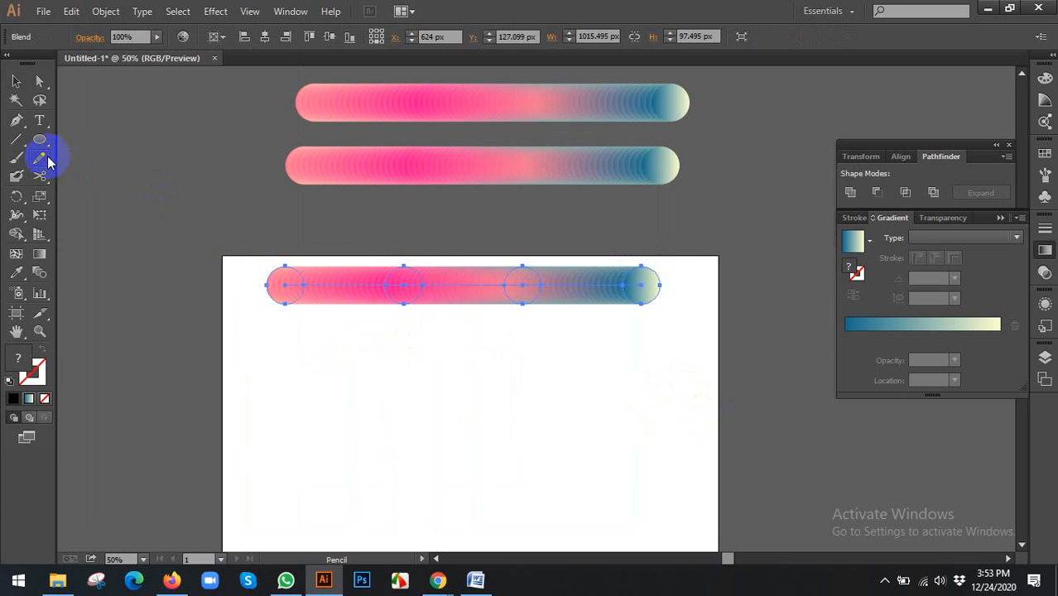
scroll(302, 296, "down", 2)
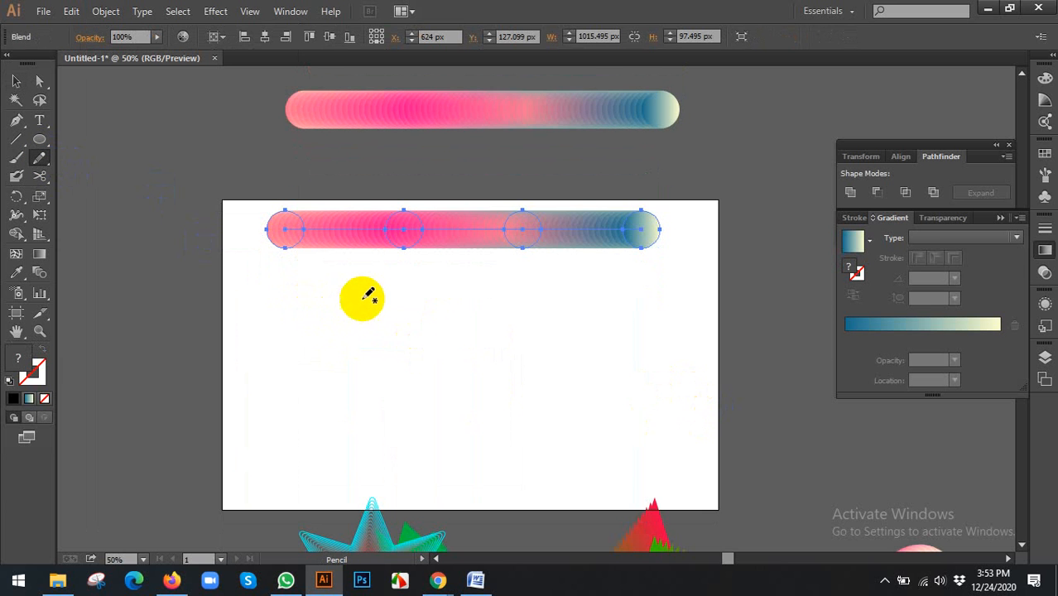
mouse_move(396, 301)
left_mouse_down()
mouse_move(290, 303)
mouse_move(311, 373)
mouse_move(469, 431)
mouse_move(400, 474)
mouse_move(335, 440)
left_mouse_up()
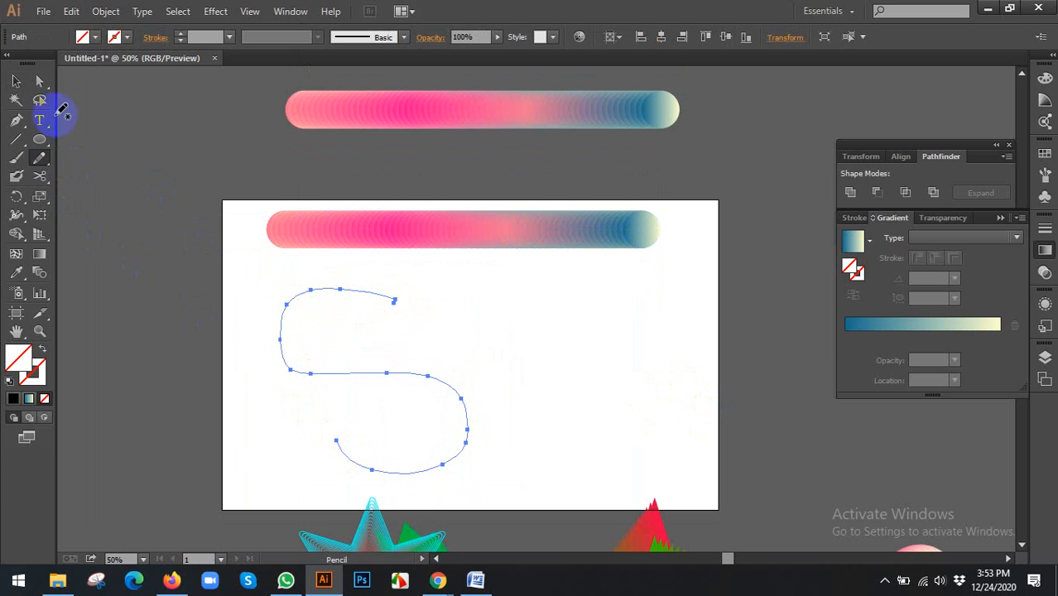
Step: Give the S-shaped path a red 1 pt stroke and deselect it
left_click(95, 37)
left_click(53, 63)
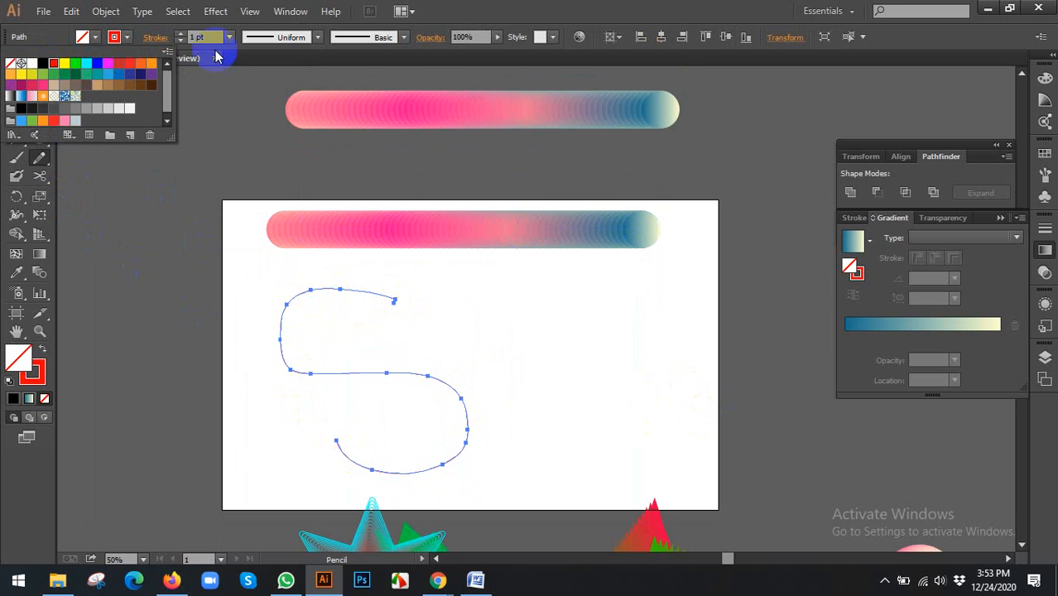
left_click(466, 7)
left_click(16, 80)
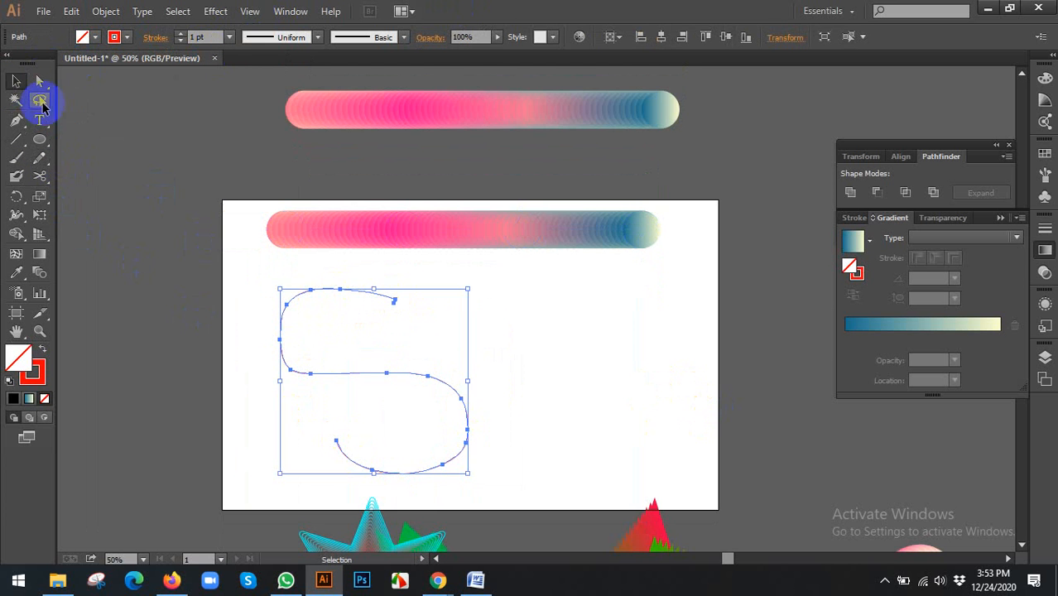
left_click(253, 255)
Step: Draw a circle with the Ellipse tool to the right of the S and move it slightly lower
left_click(45, 139)
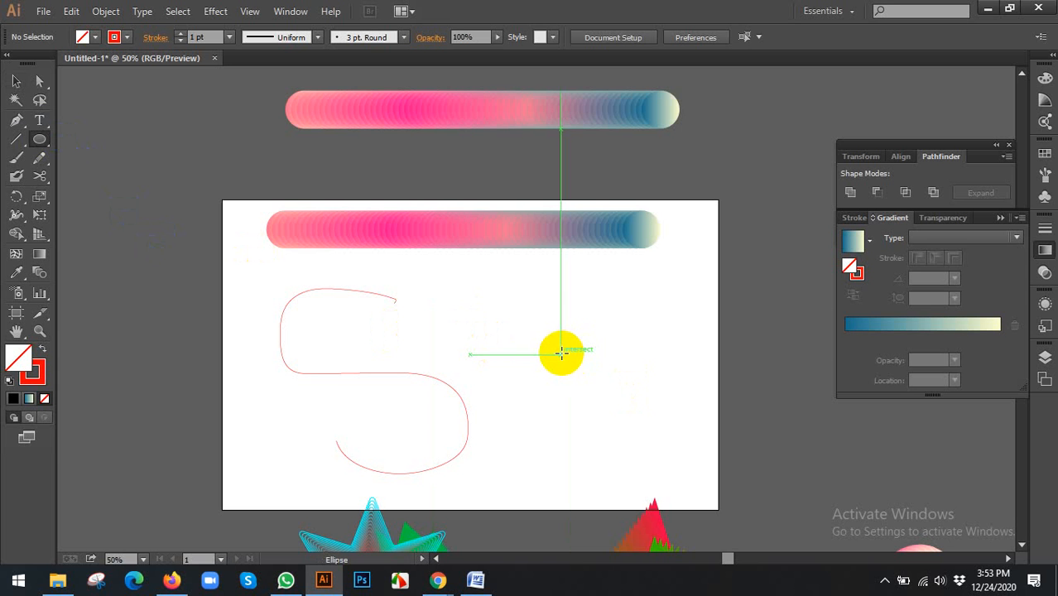
left_click_drag(562, 354, 644, 432)
left_click(16, 80)
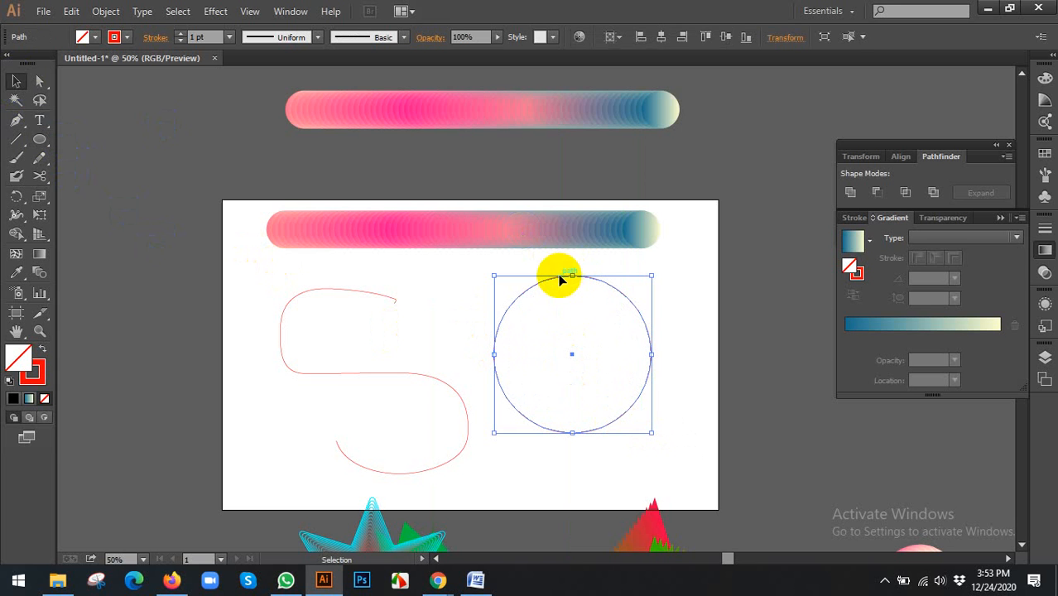
left_click_drag(560, 280, 571, 306)
left_click(457, 312)
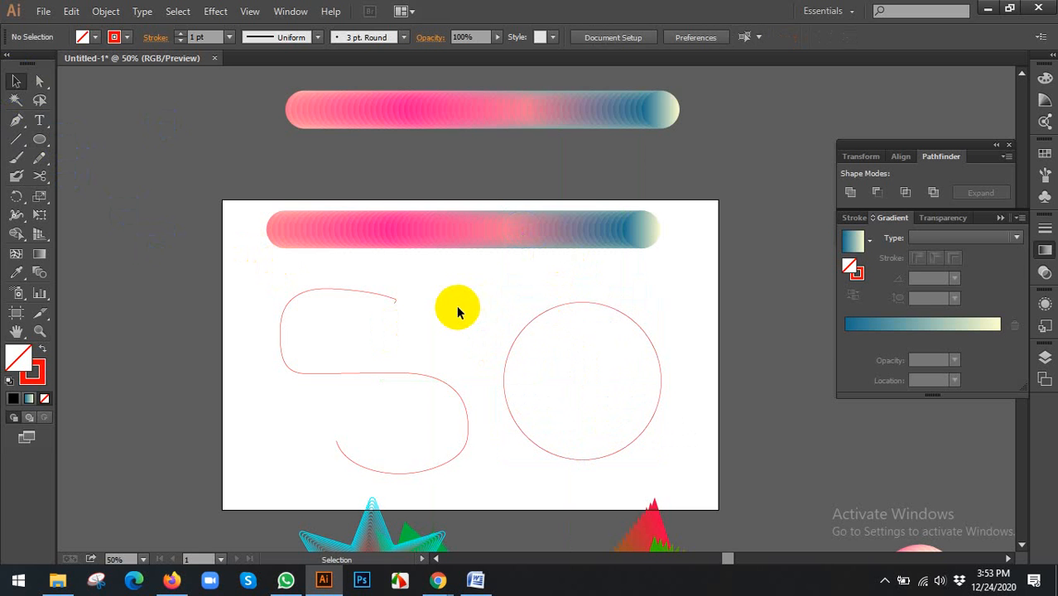
Step: Replace the spine of the gradient bar on the artboard with the S-shaped path
left_click(328, 289)
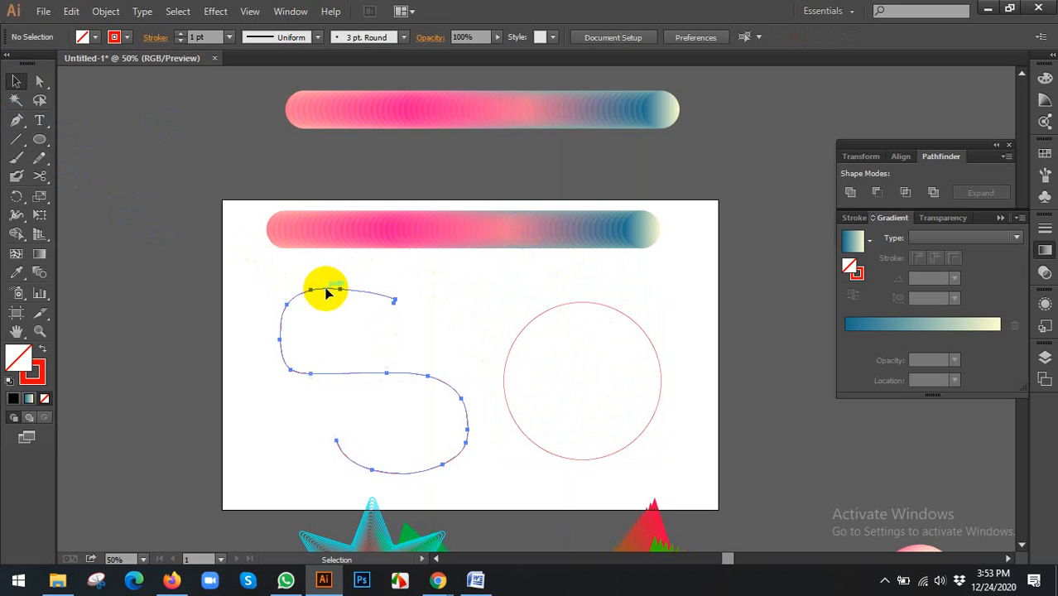
left_click(377, 238, "shift")
left_click(106, 11)
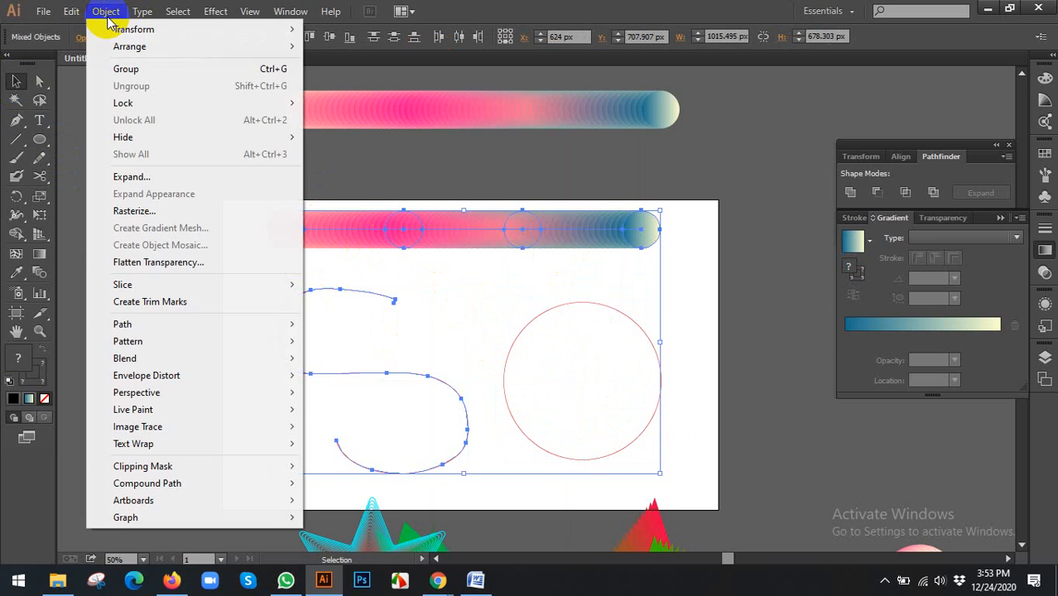
mouse_move(136, 361)
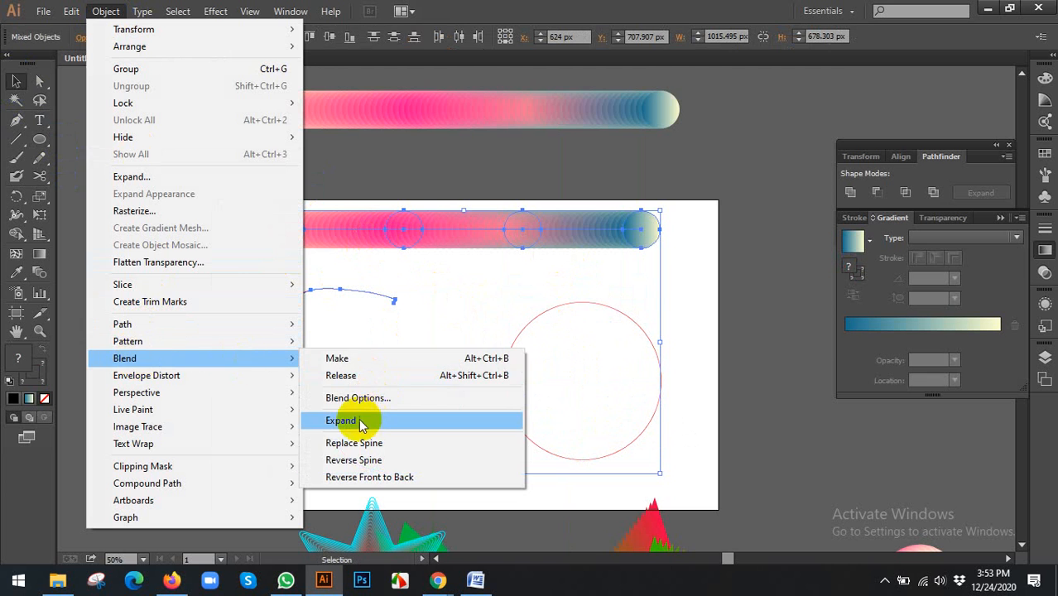
left_click(346, 445)
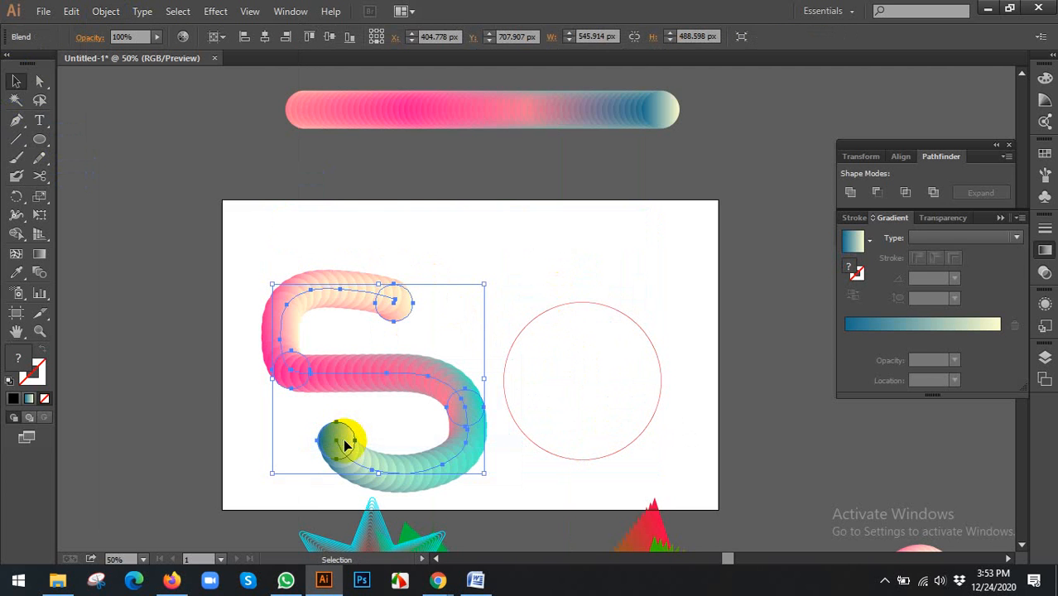
Step: Preview the S-shaped blend with 100 specified steps, settle on 40 steps, and deselect it
double_click(35, 279)
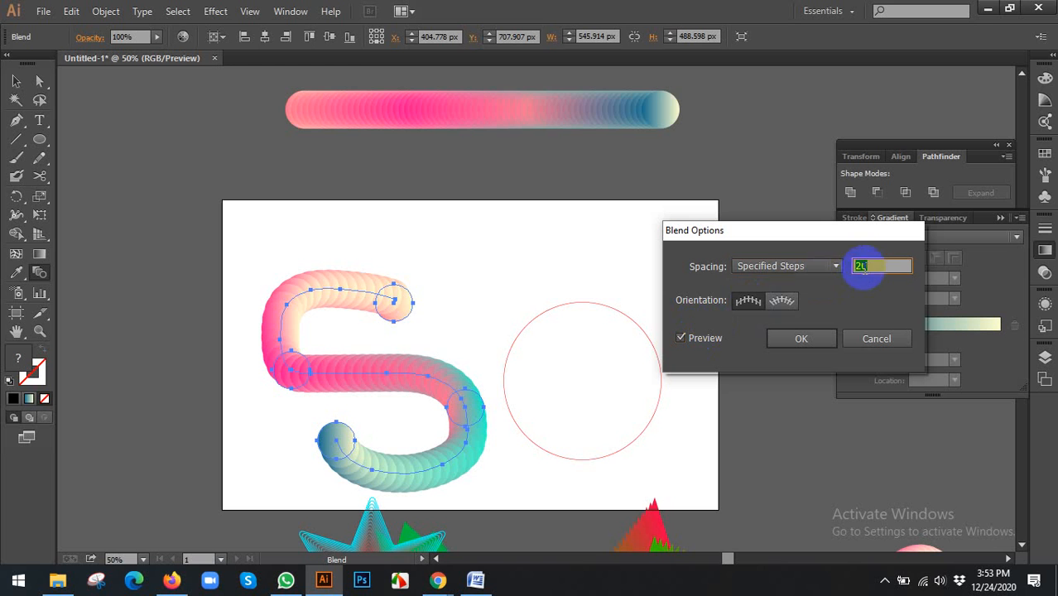
type("100")
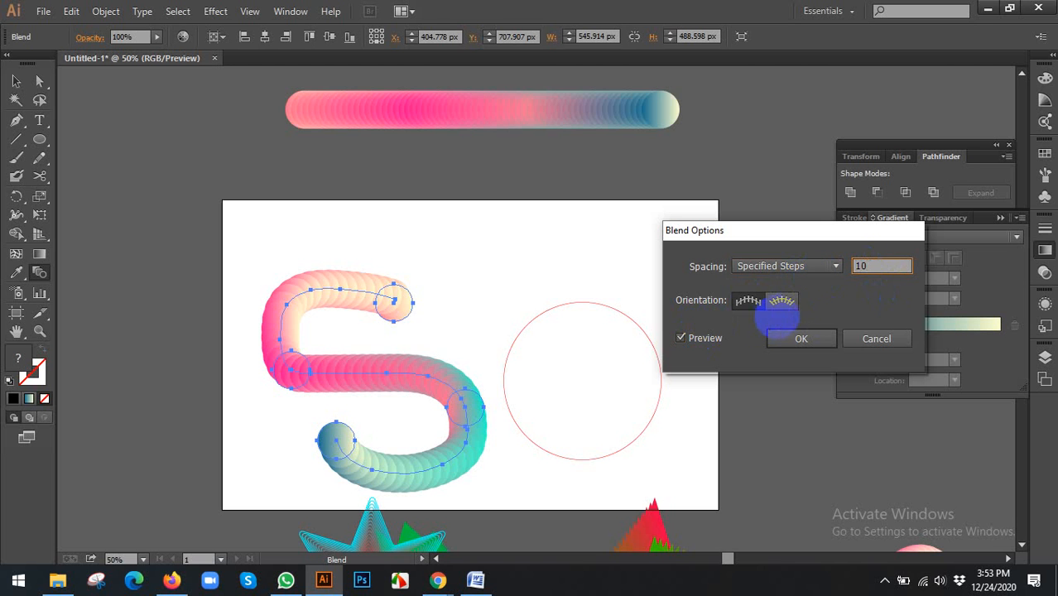
left_click(694, 344)
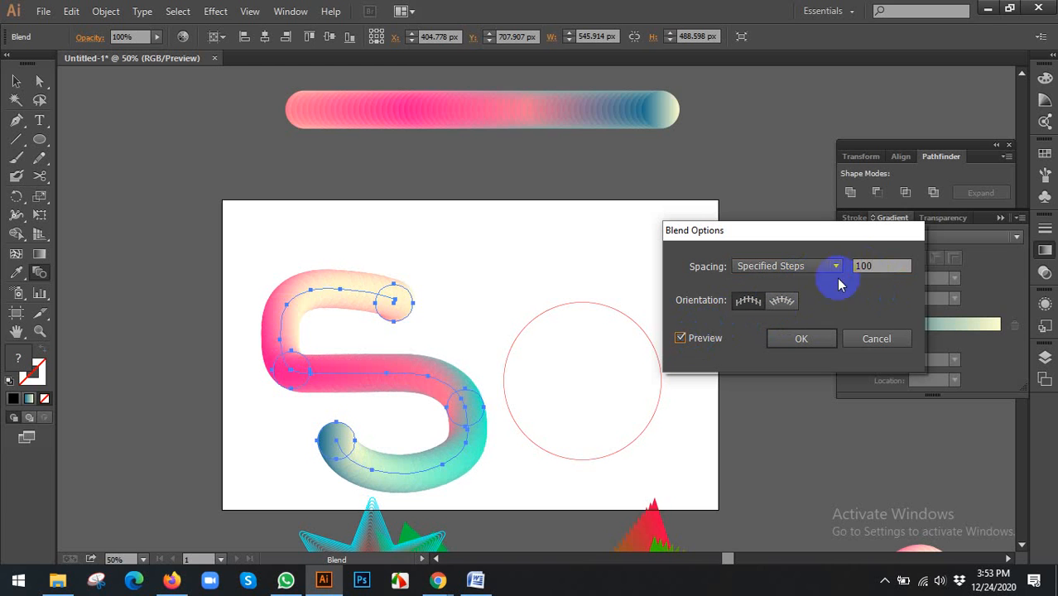
double_click(864, 265)
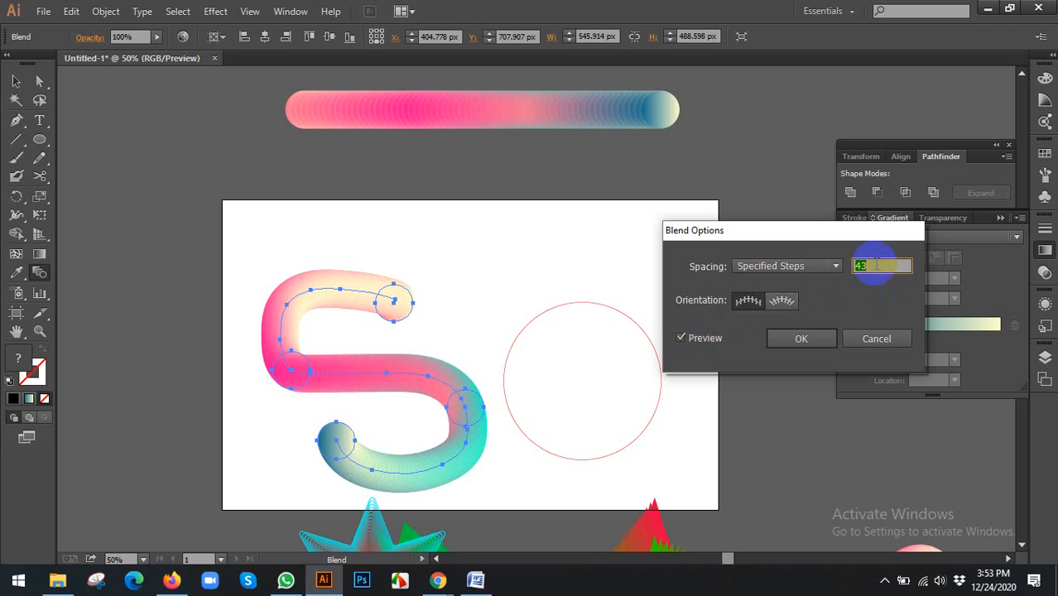
type("40")
left_click(785, 339)
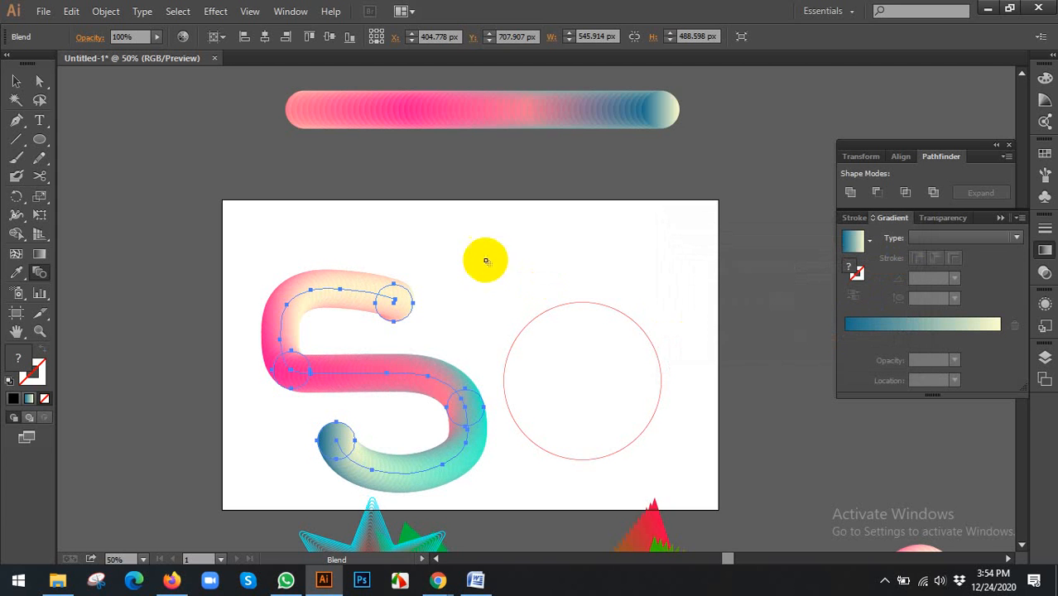
left_click(16, 81)
left_click(237, 242)
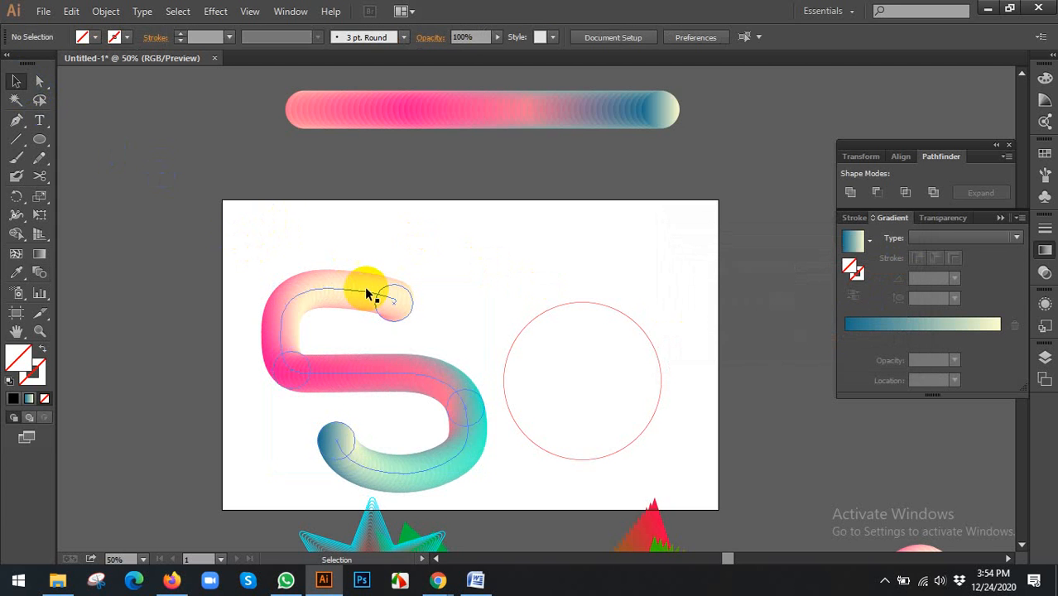
Step: Move the lowest gradient bar onto the artboard above the circle and replace its spine with the circle path
left_click_drag(481, 106, 488, 228)
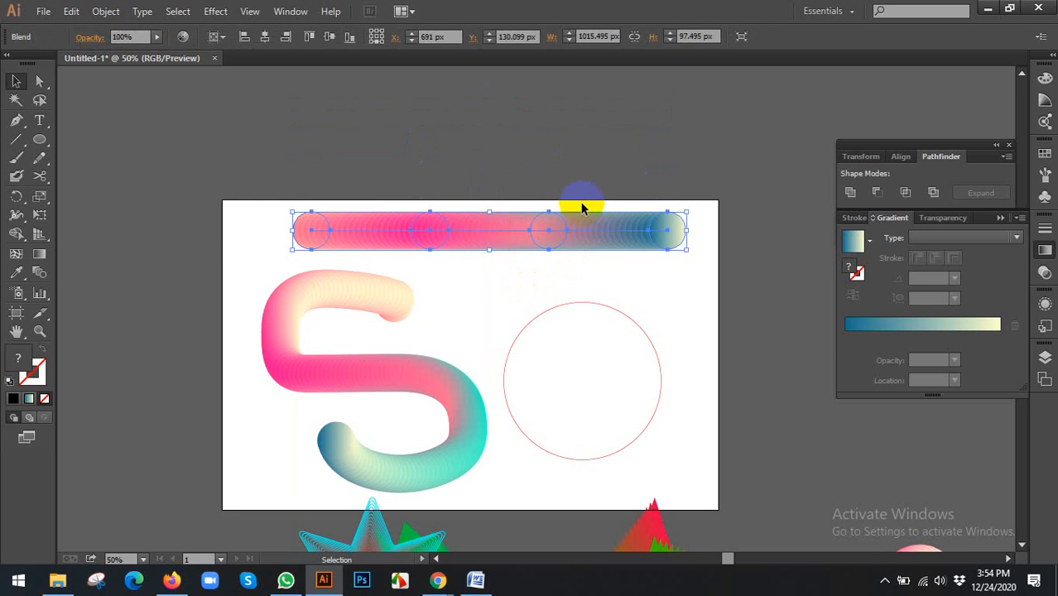
scroll(581, 208, "up", 4)
scroll(582, 208, "down", 5)
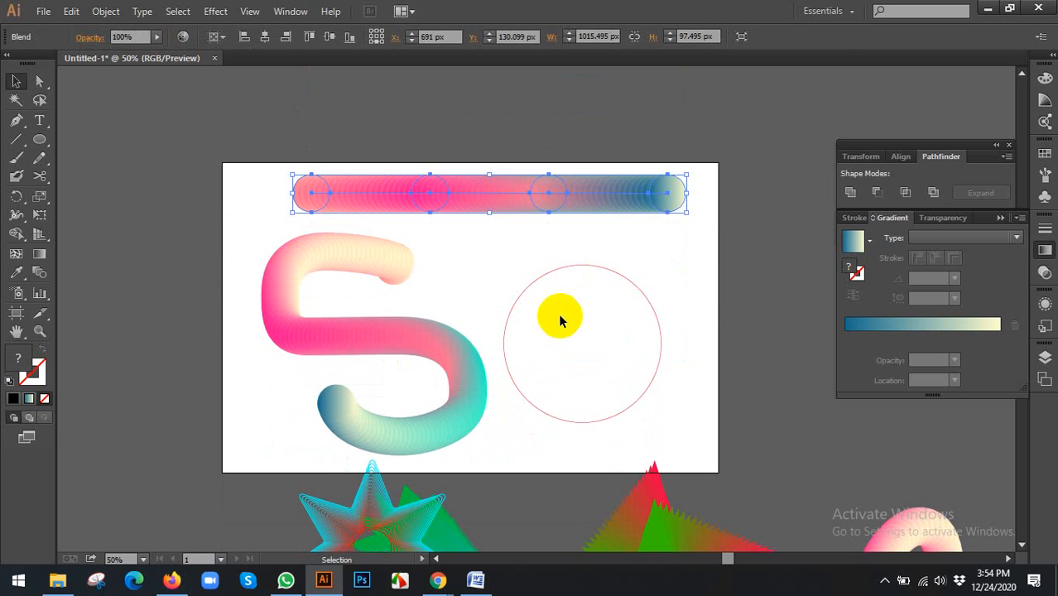
left_click(567, 265, "shift")
left_click(106, 12)
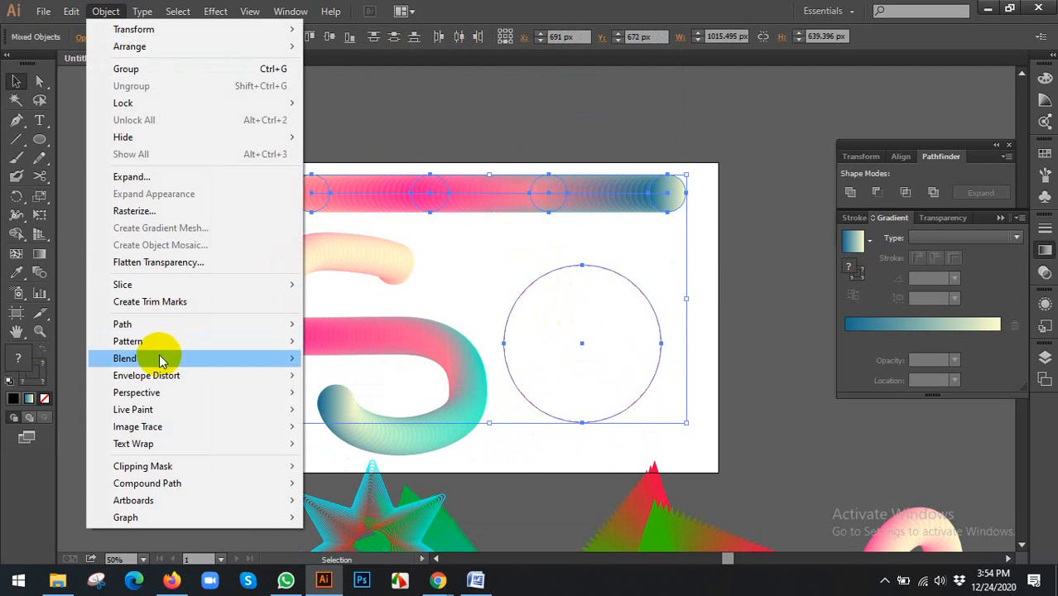
mouse_move(276, 358)
left_click(365, 443)
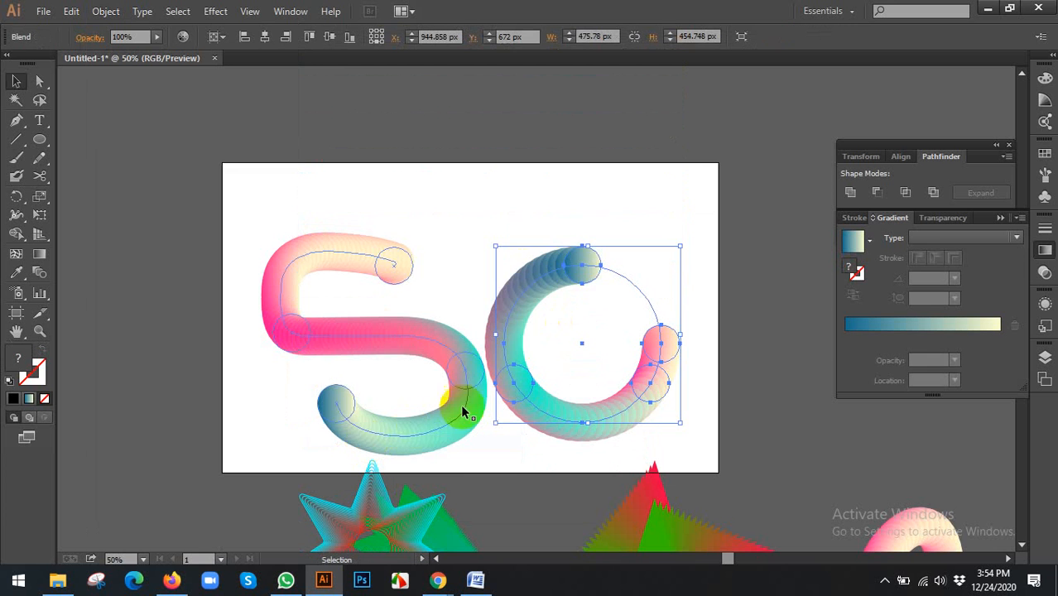
Step: Cut the circular blend's spine at its upper-right part with the Scissors tool so the blend fills the whole ring, and deselect it
left_click(39, 177)
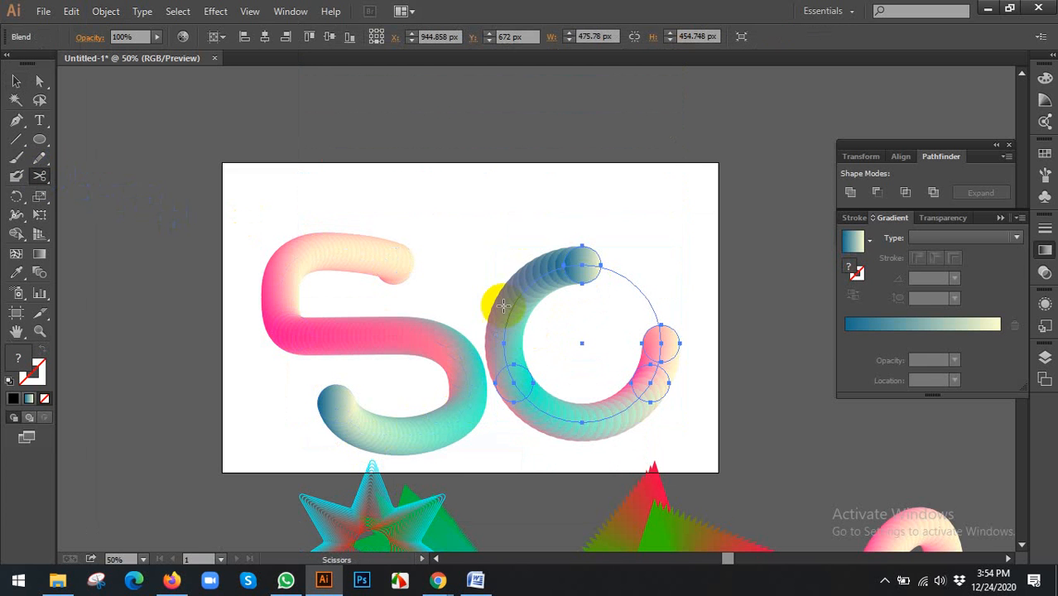
left_click(642, 291)
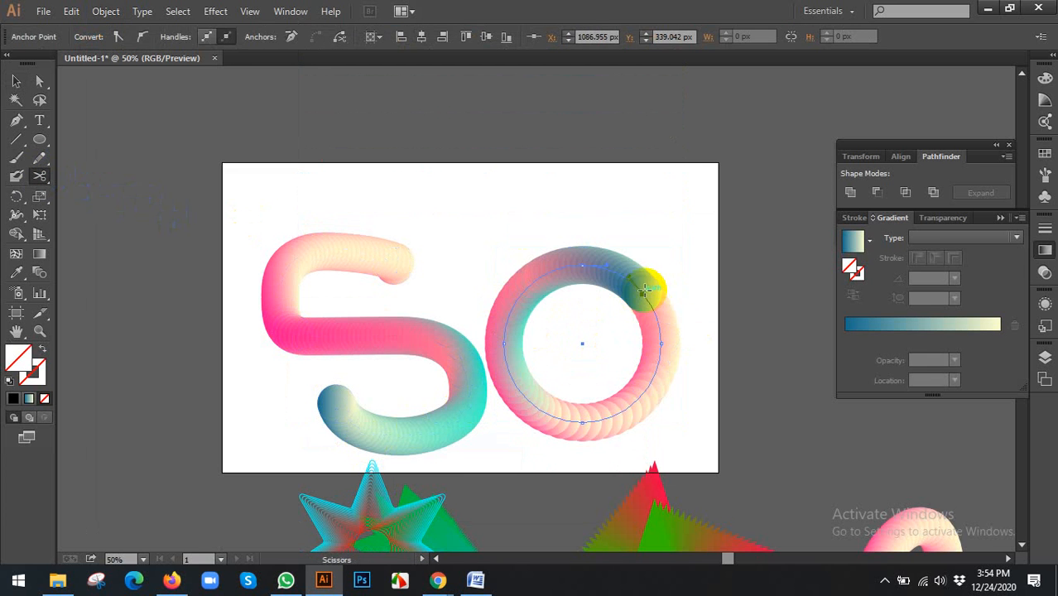
left_click(16, 81)
left_click(263, 168)
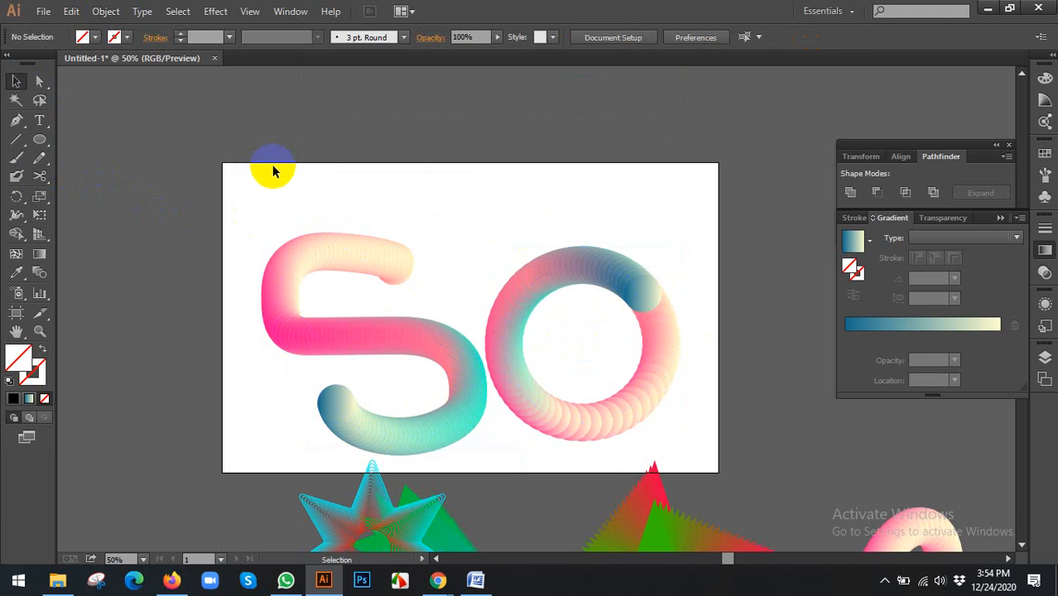
Step: Draw a vertical line with the Line Segment tool just to the right of the artboard
scroll(277, 174, "down", 2, "alt")
scroll(424, 214, "up", 1)
scroll(514, 319, "up", 1, "alt")
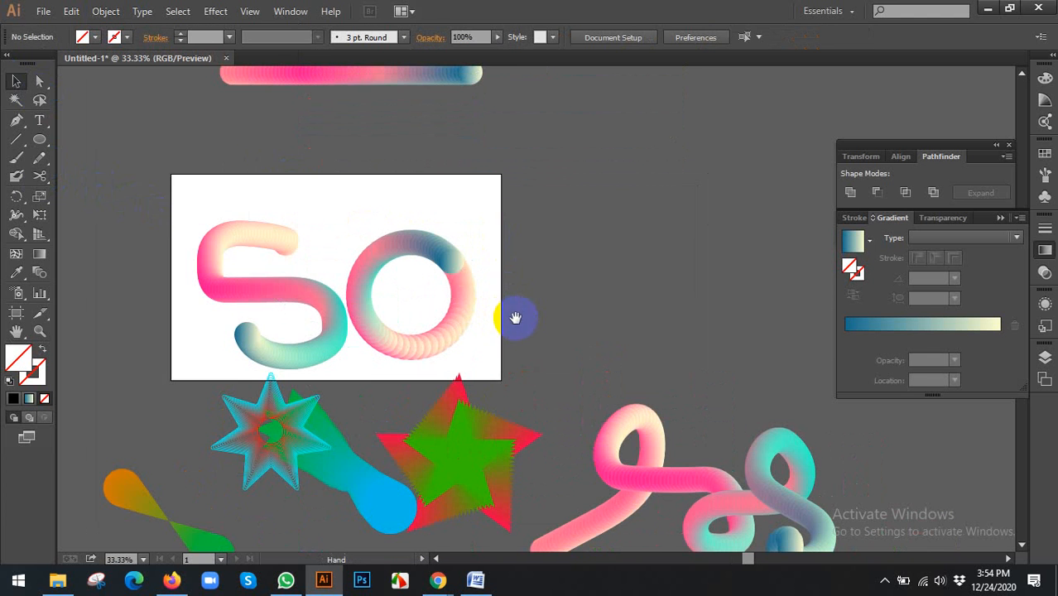
scroll(70, 188, "up", 1, "alt")
left_click_drag(100, 178, 16, 144)
left_click(22, 140)
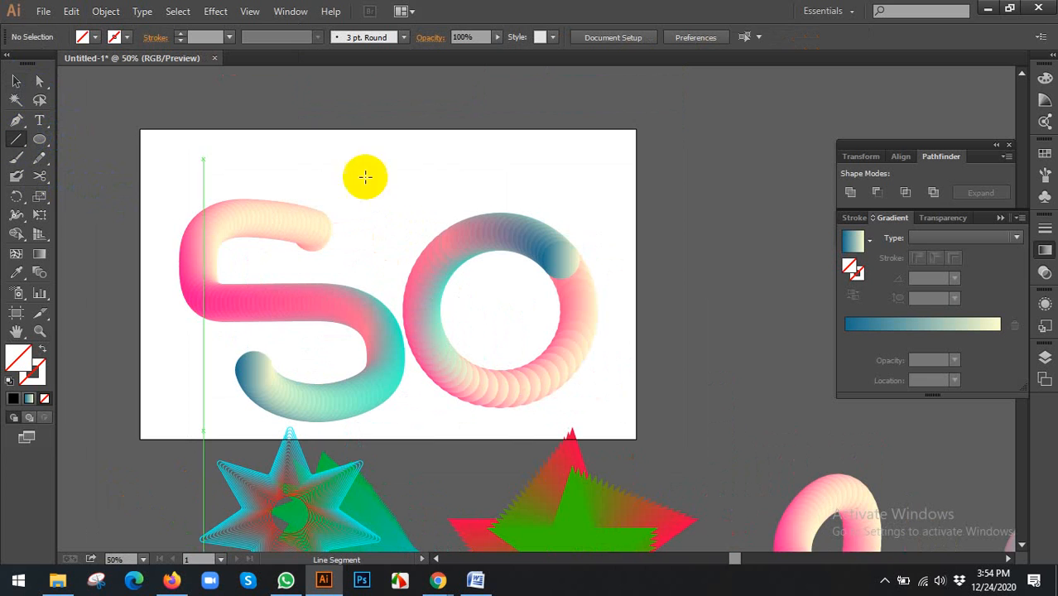
left_click_drag(676, 232, 540, 432)
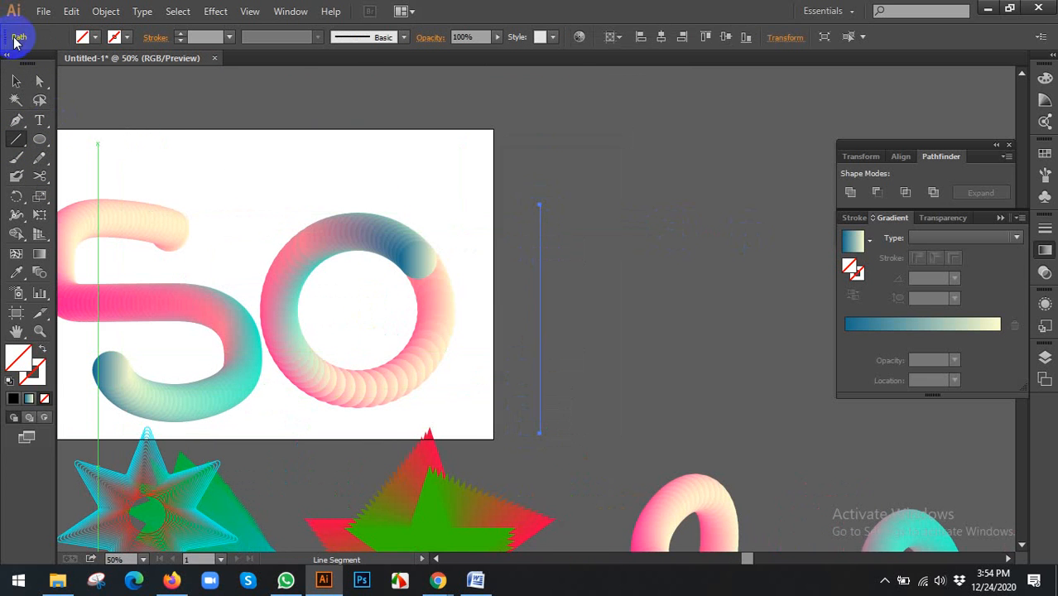
Step: Give the vertical line a yellow 1 pt stroke and deselect it
left_click(16, 80)
left_click(114, 37)
left_click(61, 55)
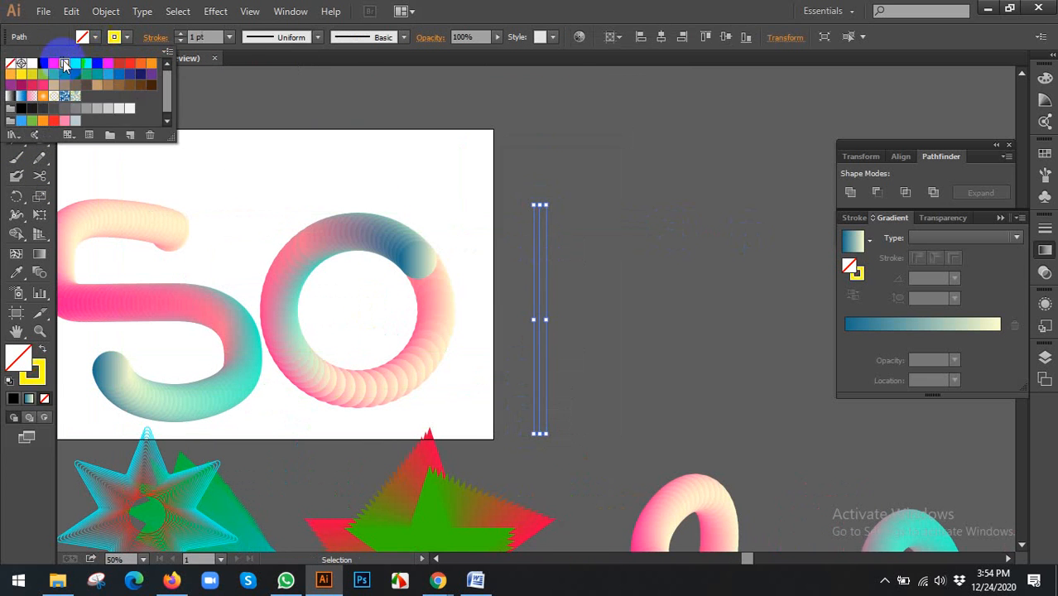
left_click(46, 55)
left_click(15, 80)
left_click(508, 197)
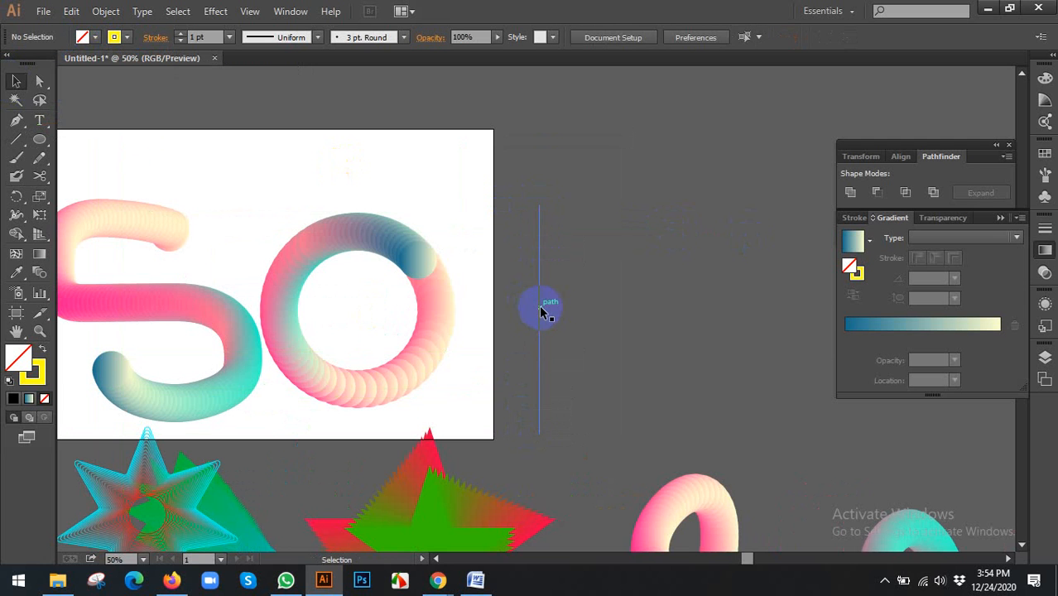
Step: Duplicate the yellow vertical line to its right and add a horizontal copy between the two, shortened to form an H crossbar
left_click_drag(542, 317, 665, 323)
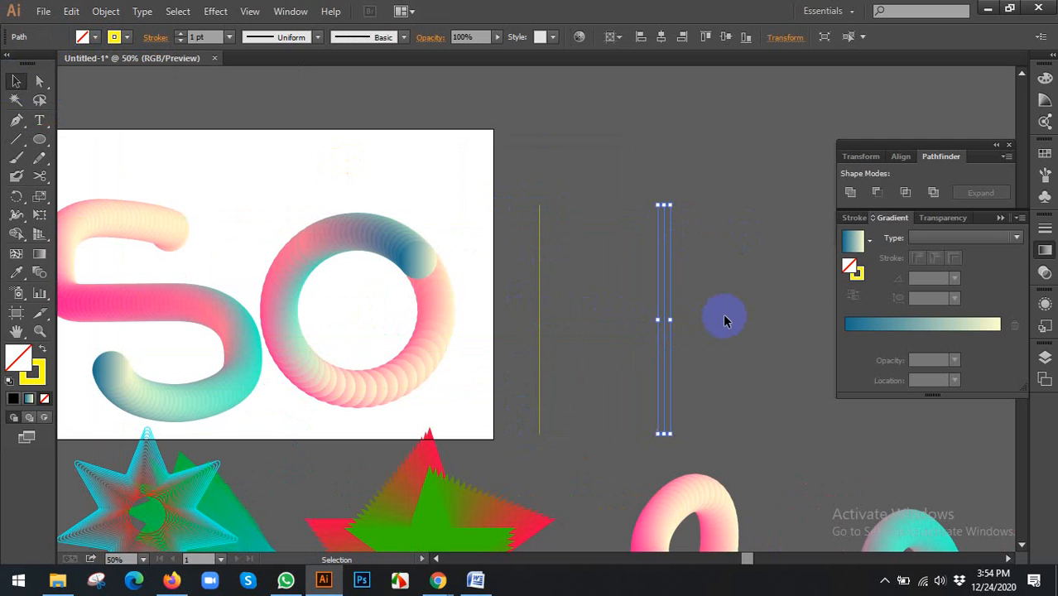
left_click(725, 319)
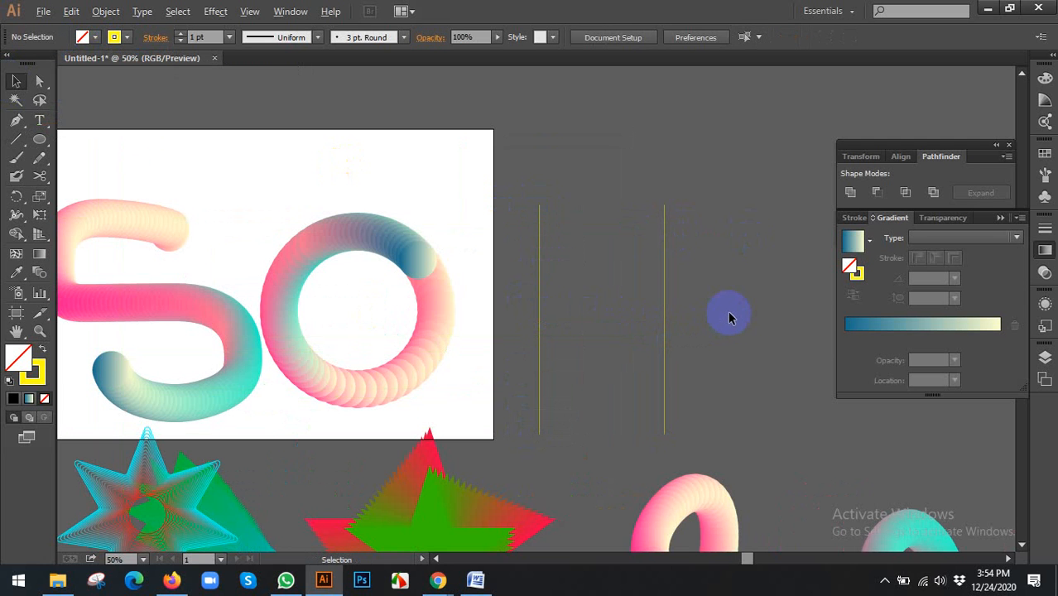
left_click_drag(667, 304, 515, 318)
scroll(684, 329, "up", 2)
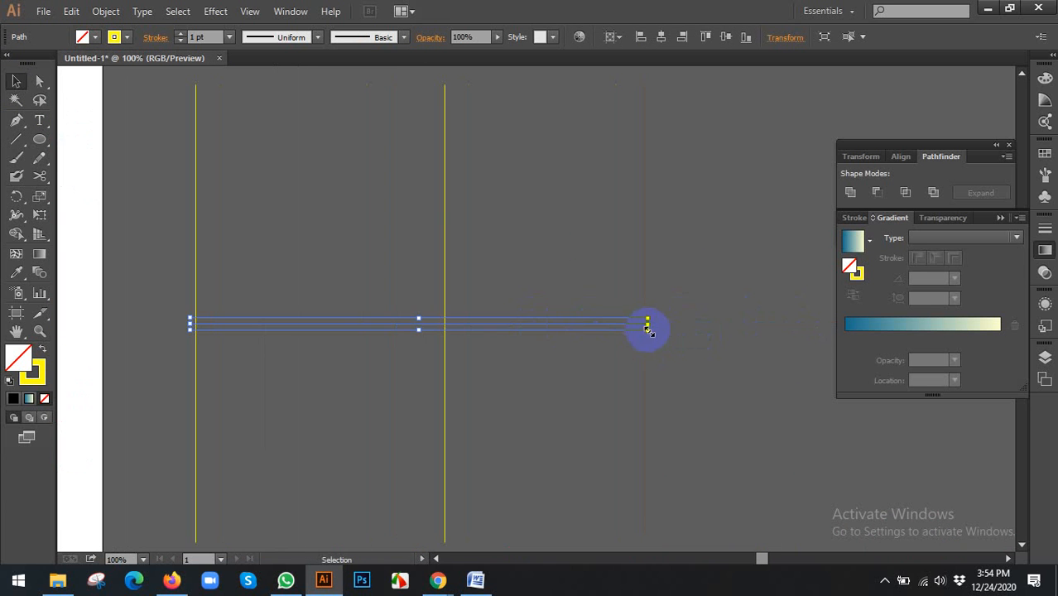
left_click_drag(648, 329, 446, 325)
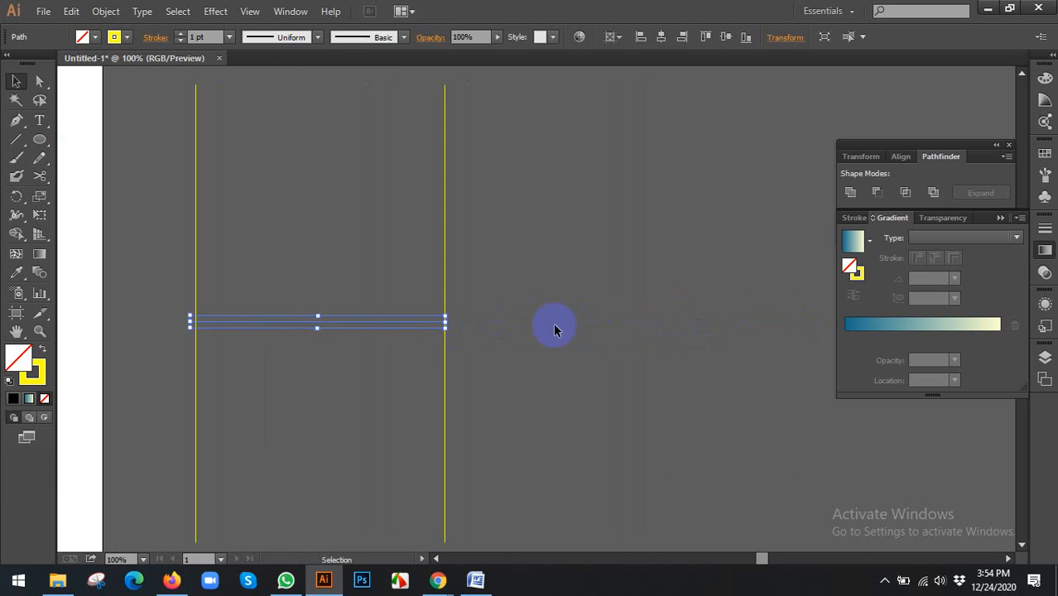
left_click(553, 326)
Step: Select the three yellow lines of the H, join them into one path, and deselect it
scroll(631, 371, "left", 3)
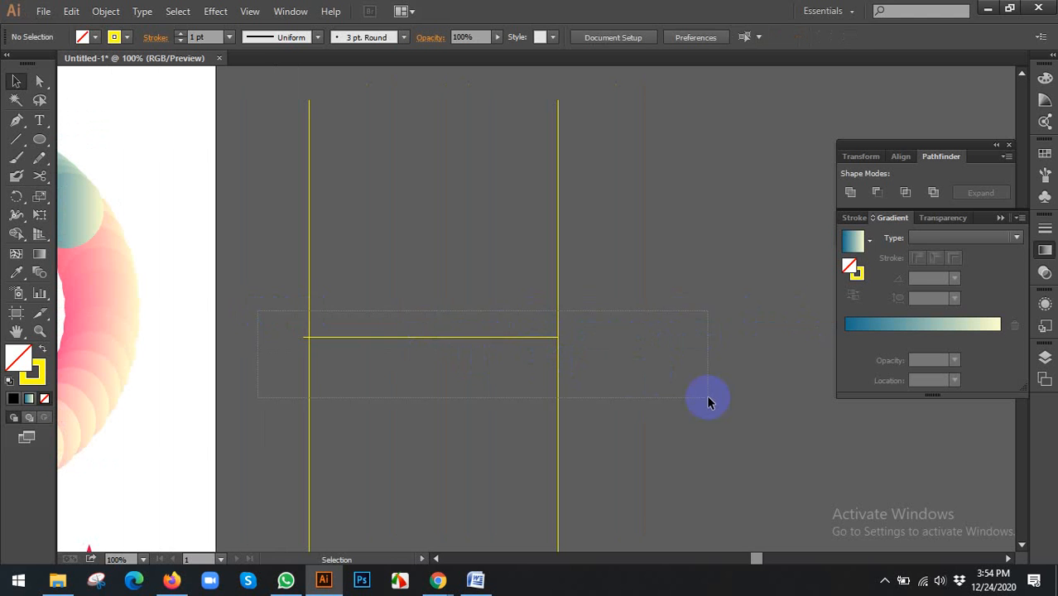
left_click_drag(708, 402, 708, 400)
right_click(547, 296)
left_click(584, 385)
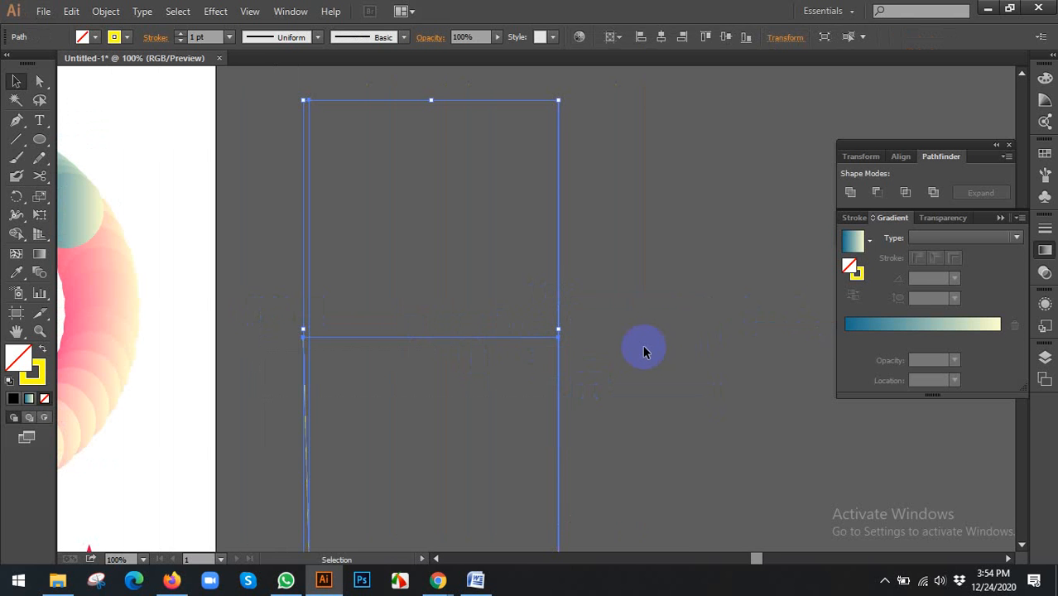
left_click(650, 331)
Step: Move the lowest gradient bar above the H-shaped path, replace its spine with that path, and deselect the result
scroll(655, 319, "down", 1)
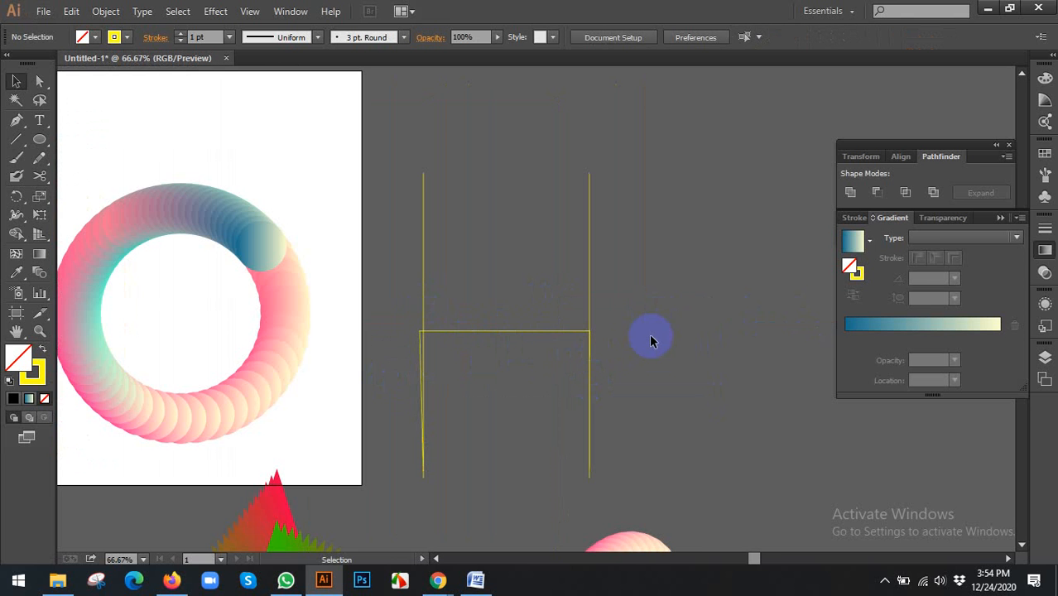
scroll(624, 332, "down", 3)
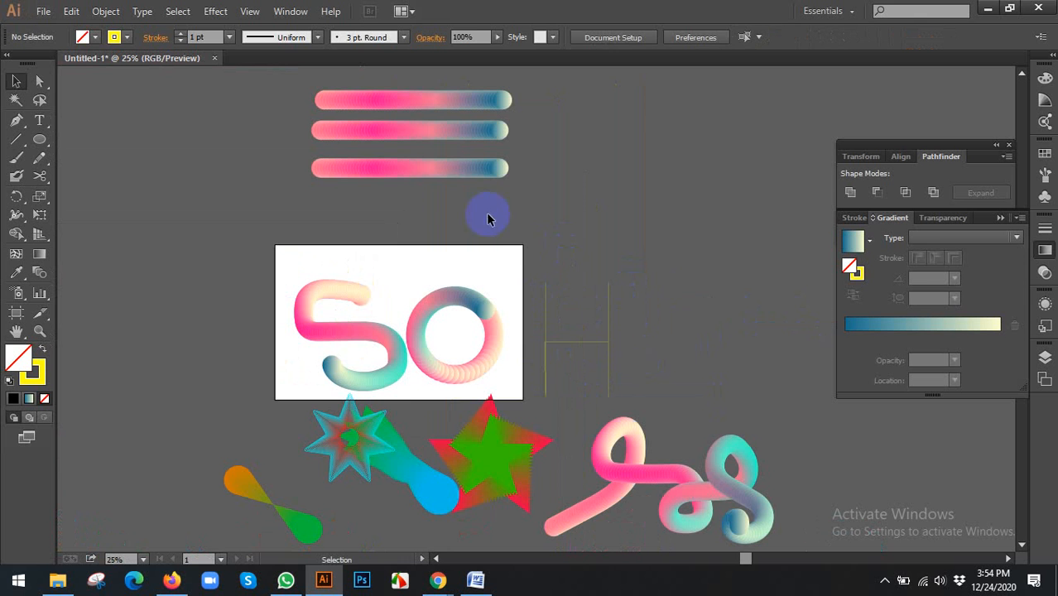
left_click_drag(478, 187, 619, 253)
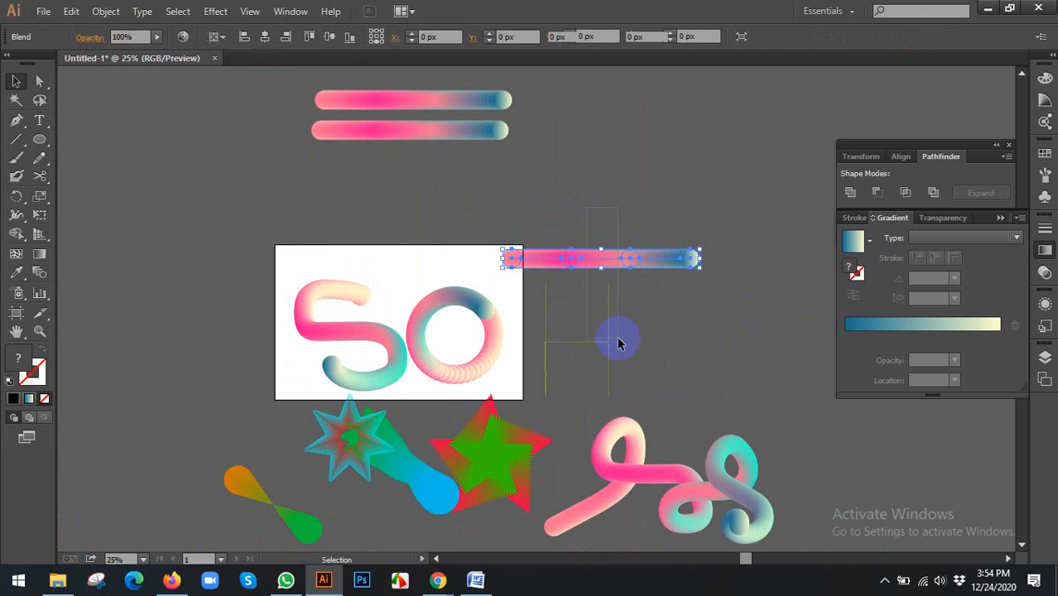
scroll(621, 340, "up", 1)
left_click(108, 14)
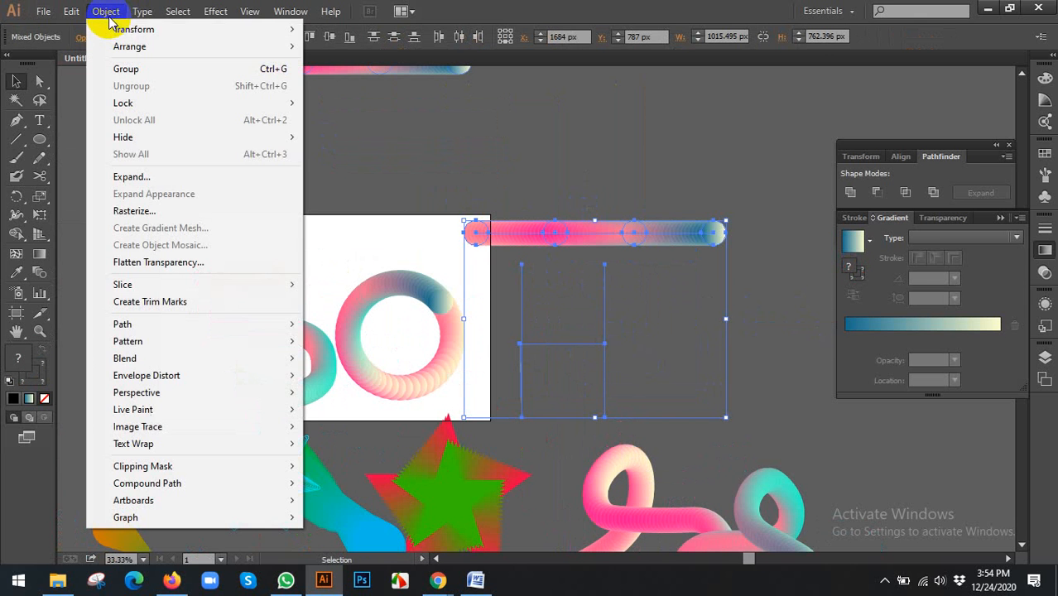
mouse_move(147, 358)
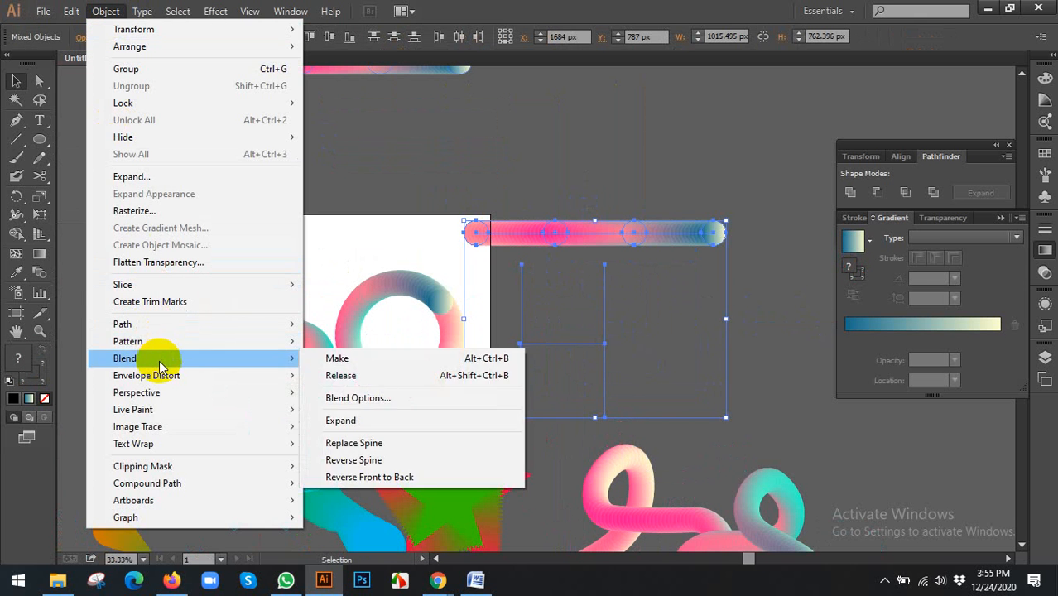
left_click(355, 443)
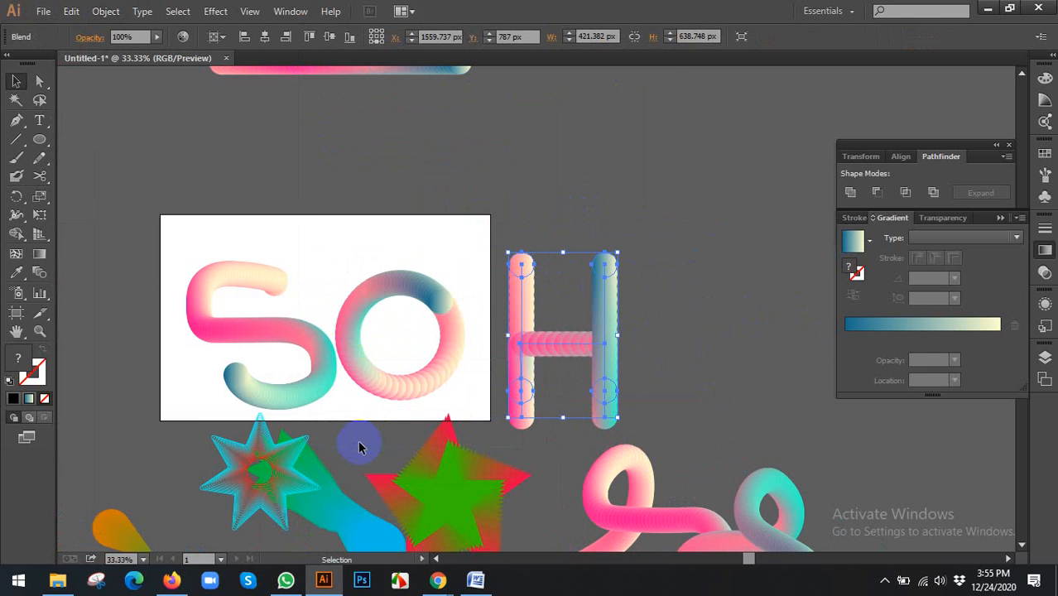
left_click(539, 176)
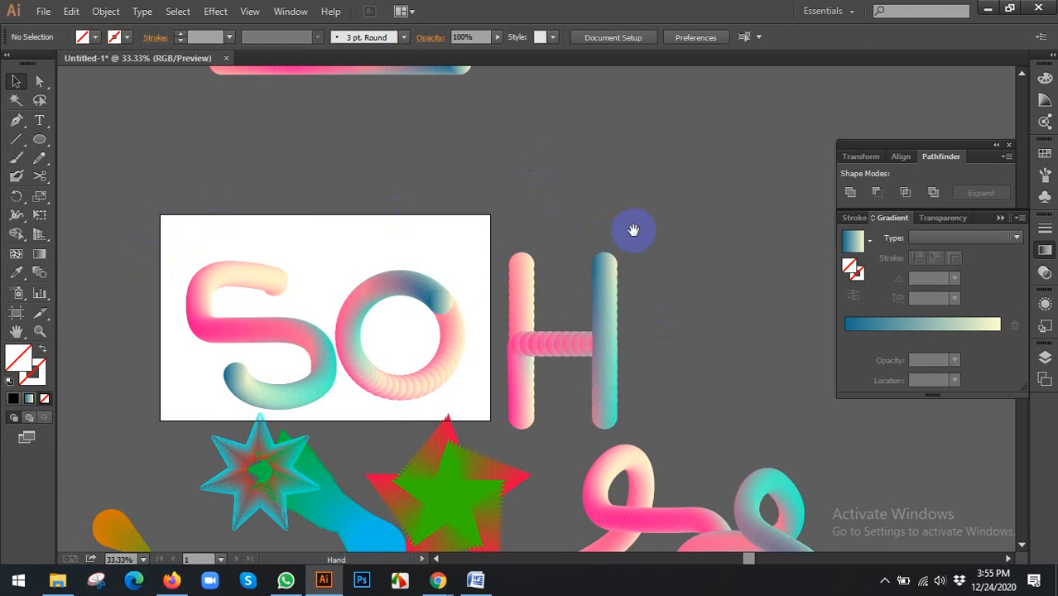
Step: Draw a diagonal line rising to the right with the Line Segment tool beside the H
left_click_drag(634, 227, 540, 234)
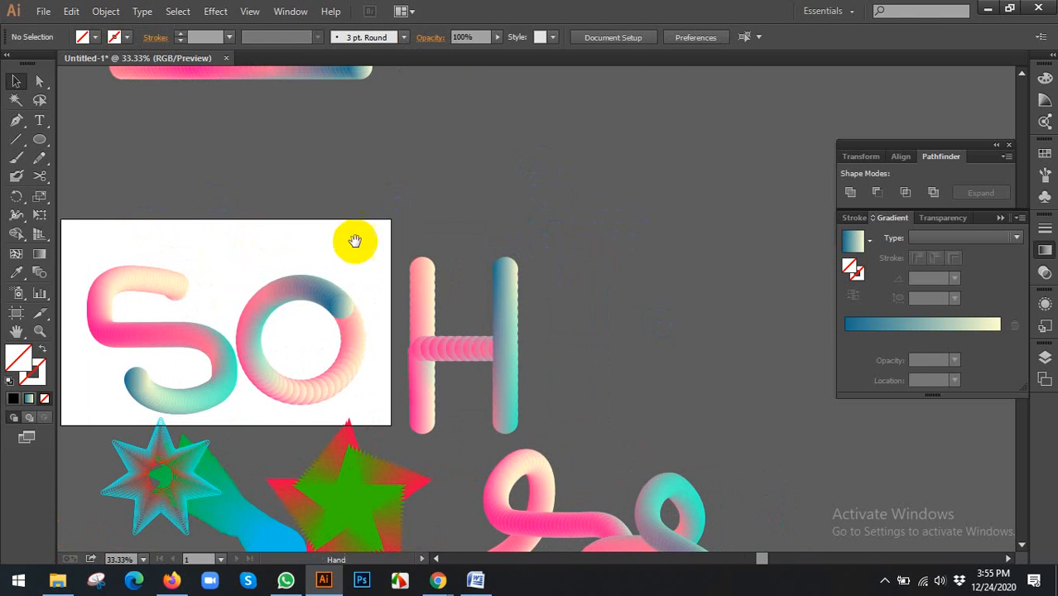
left_click_drag(354, 238, 293, 220)
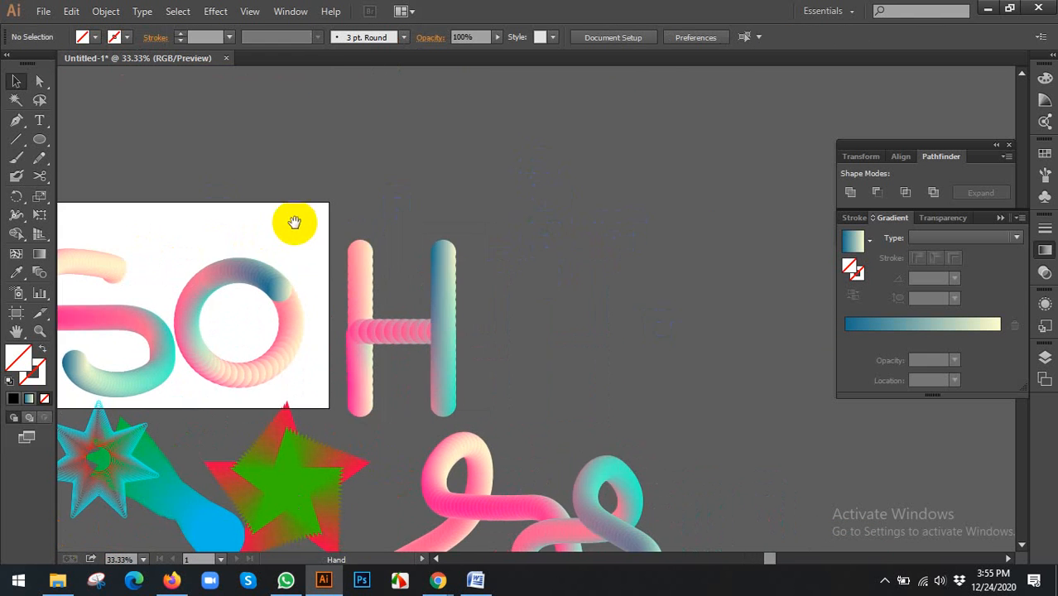
left_click(14, 138)
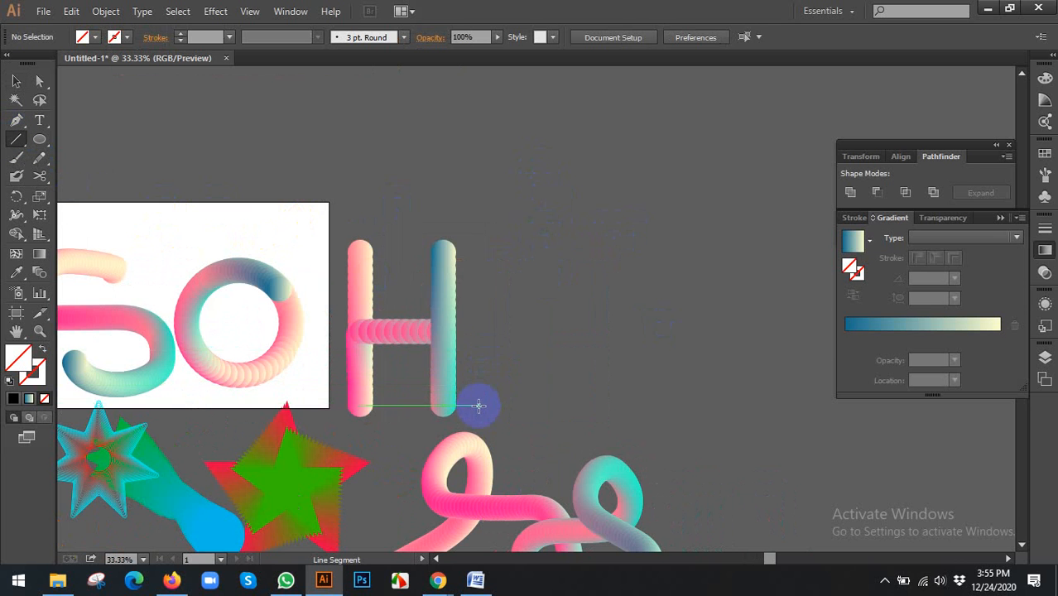
left_click_drag(479, 405, 586, 223)
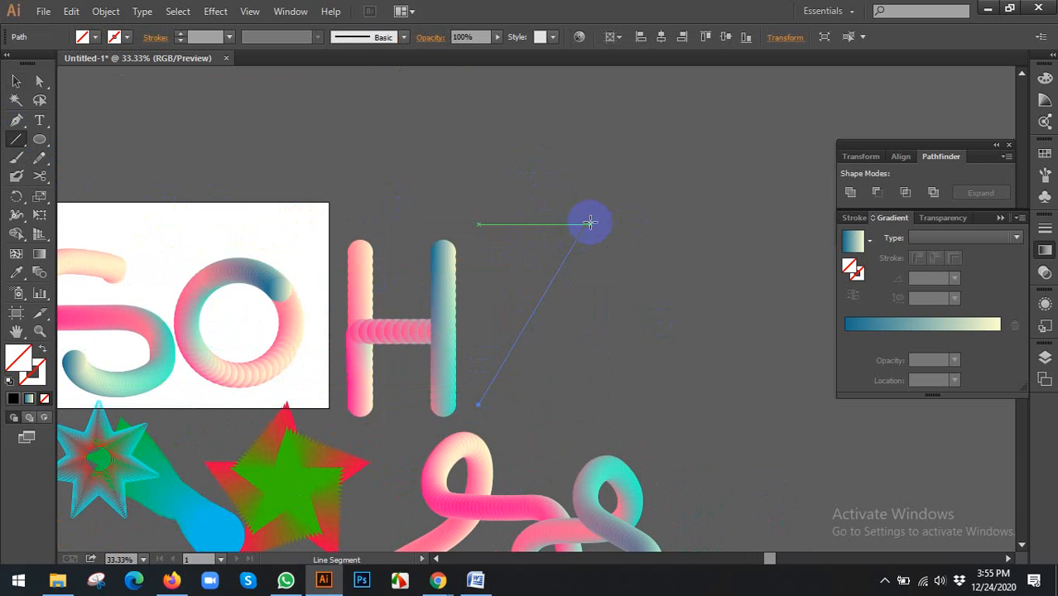
Step: Give the diagonal line a black stroke
left_click(127, 39)
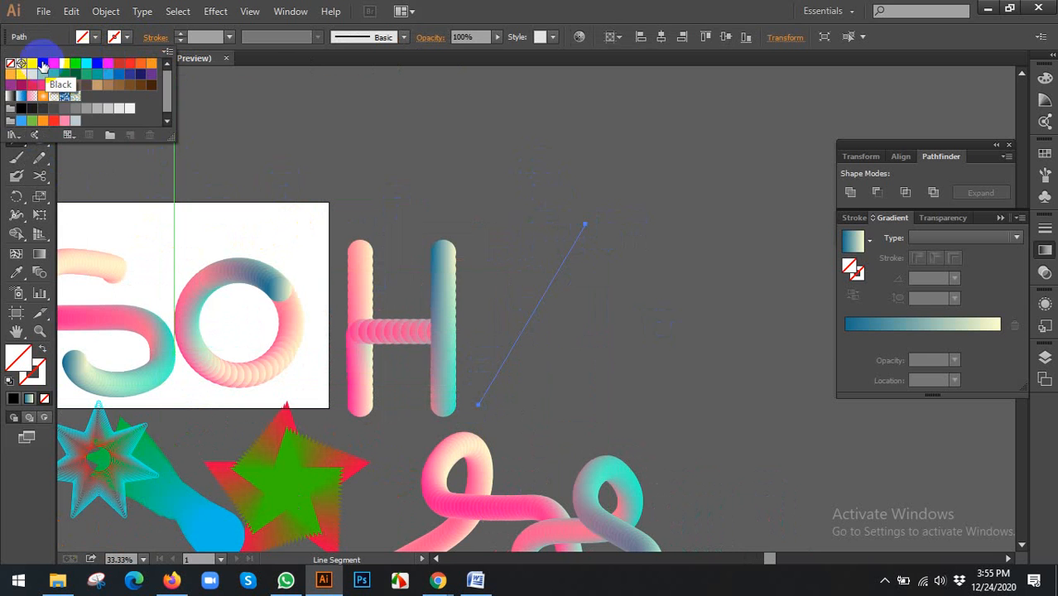
left_click(43, 65)
left_click(479, 11)
left_click(17, 81)
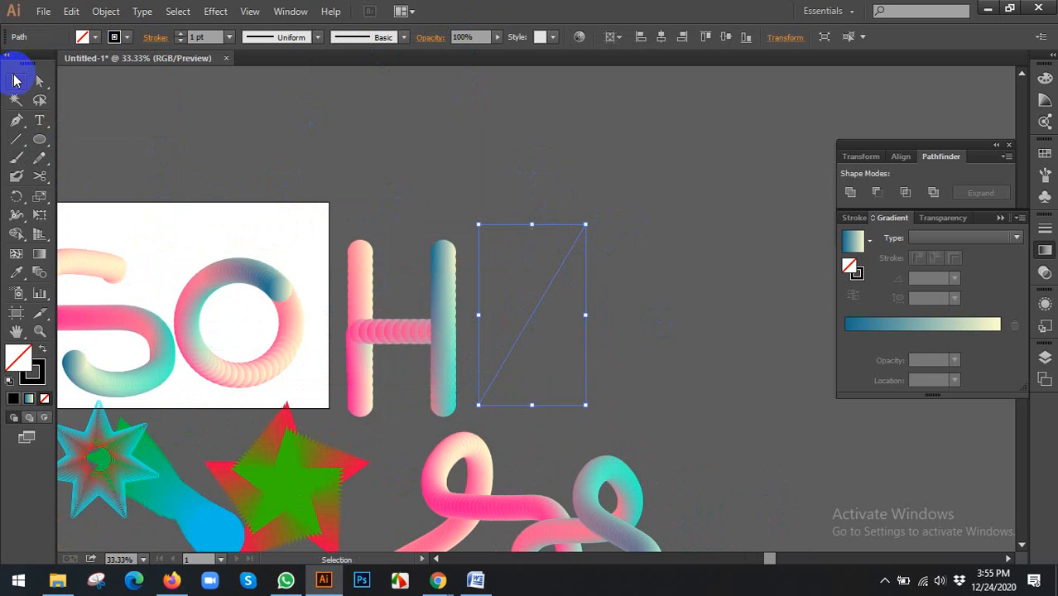
left_click(518, 186)
left_click_drag(507, 167, 684, 366)
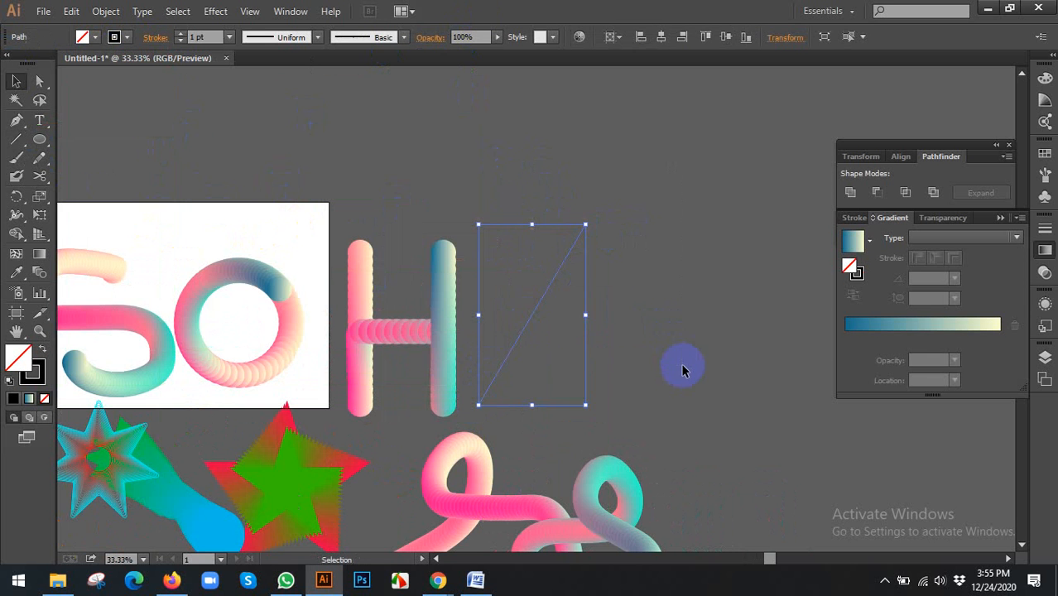
Step: Create a copy of the diagonal line reflected about the vertical axis, then deselect it
right_click(577, 274)
mouse_move(623, 460)
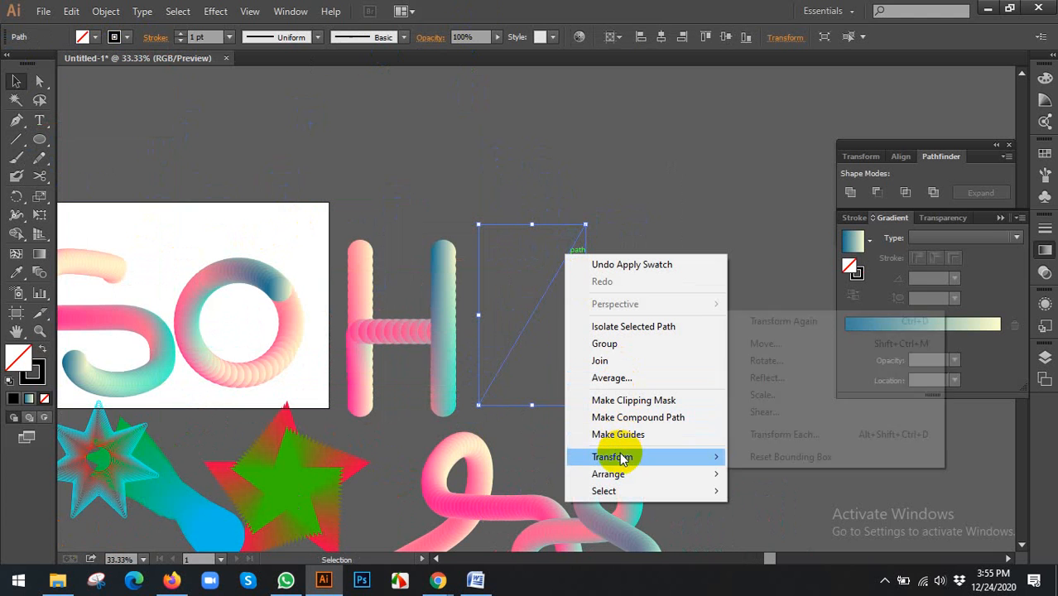
left_click(766, 379)
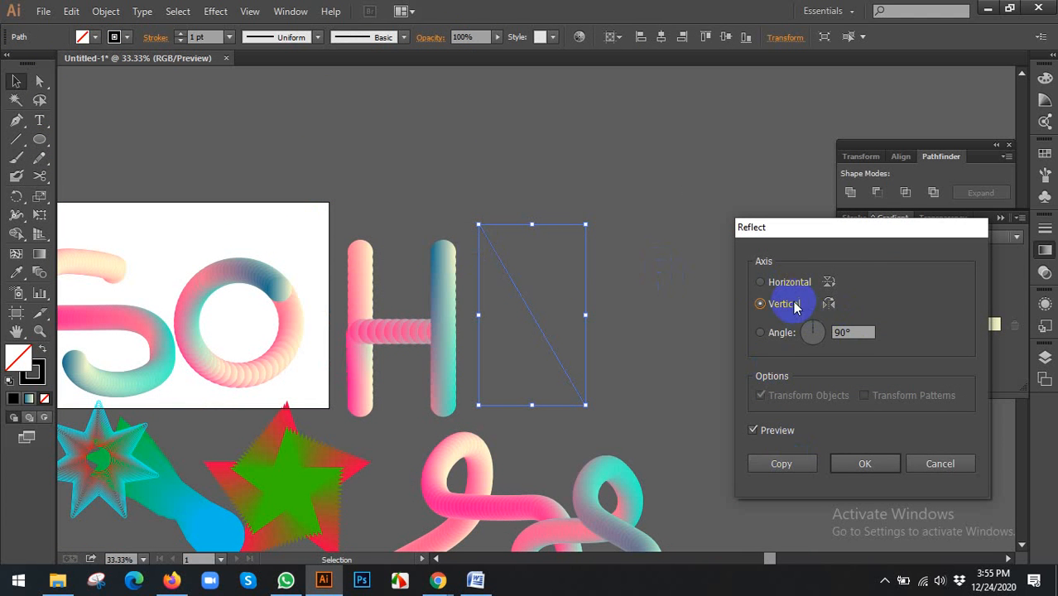
left_click(785, 465)
left_click(627, 354)
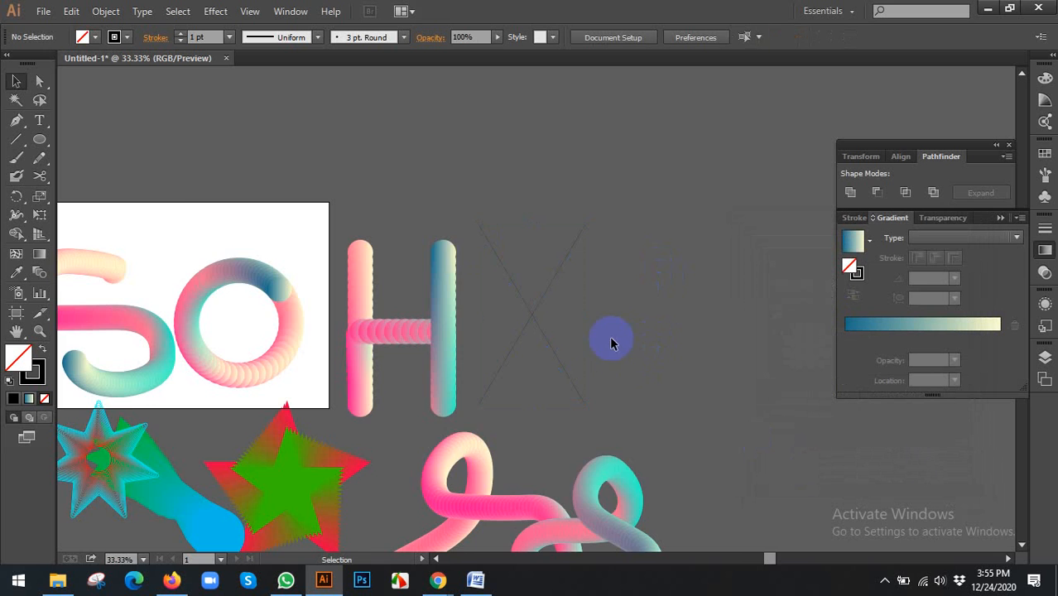
Step: Move the reflected line to the right until its upper end meets the first line's, forming an inverted V
scroll(610, 336, "up", 1)
left_click_drag(516, 333, 675, 348)
left_click(608, 166)
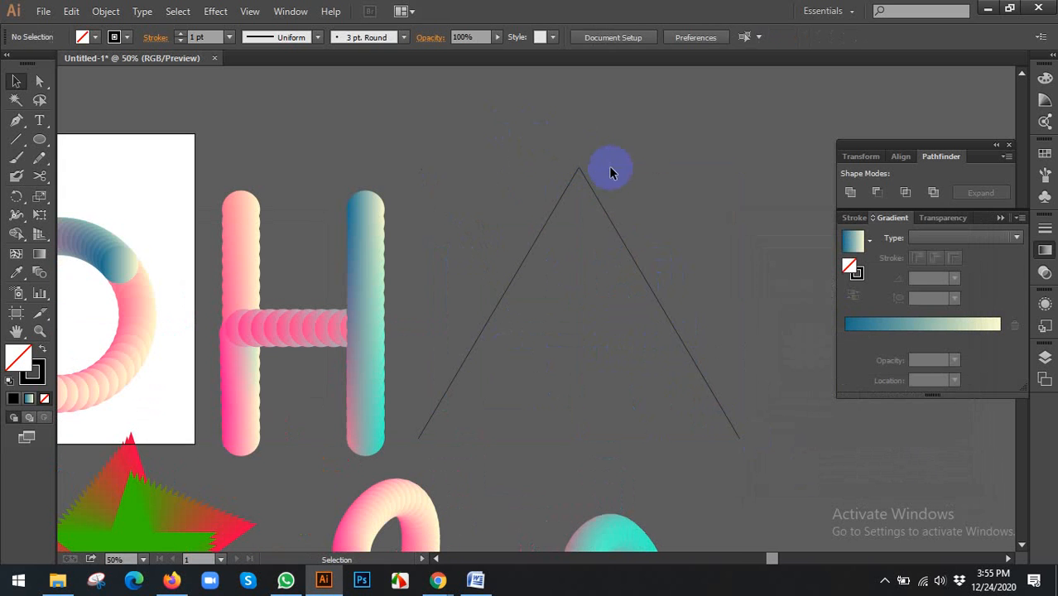
Step: Select both lines at the apex of the inverted V, join them into one path, and deselect it
left_click_drag(540, 151, 598, 186)
scroll(573, 148, "up", 4)
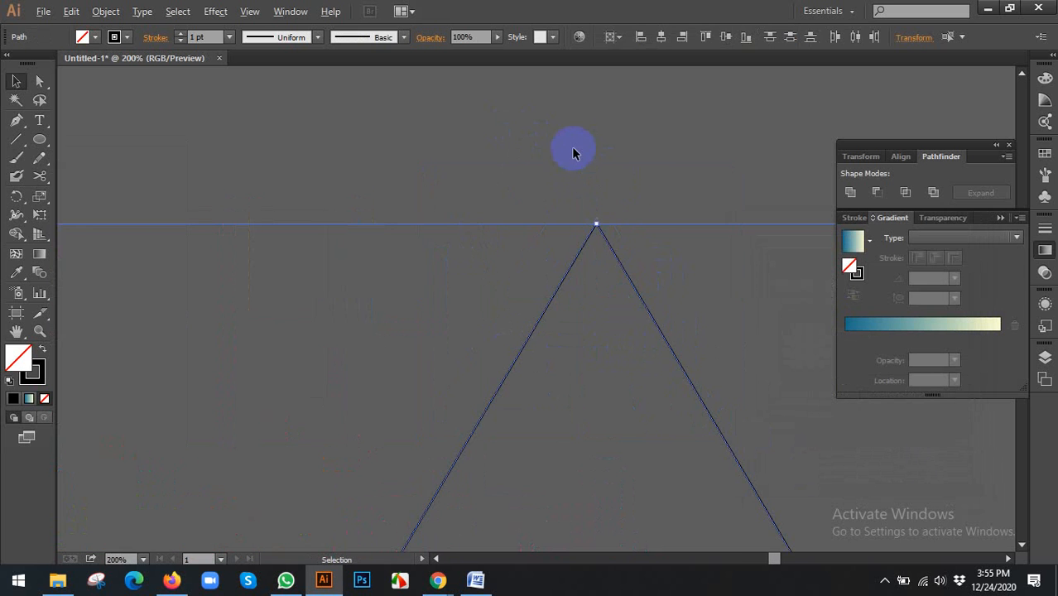
right_click(602, 237)
left_click(653, 320)
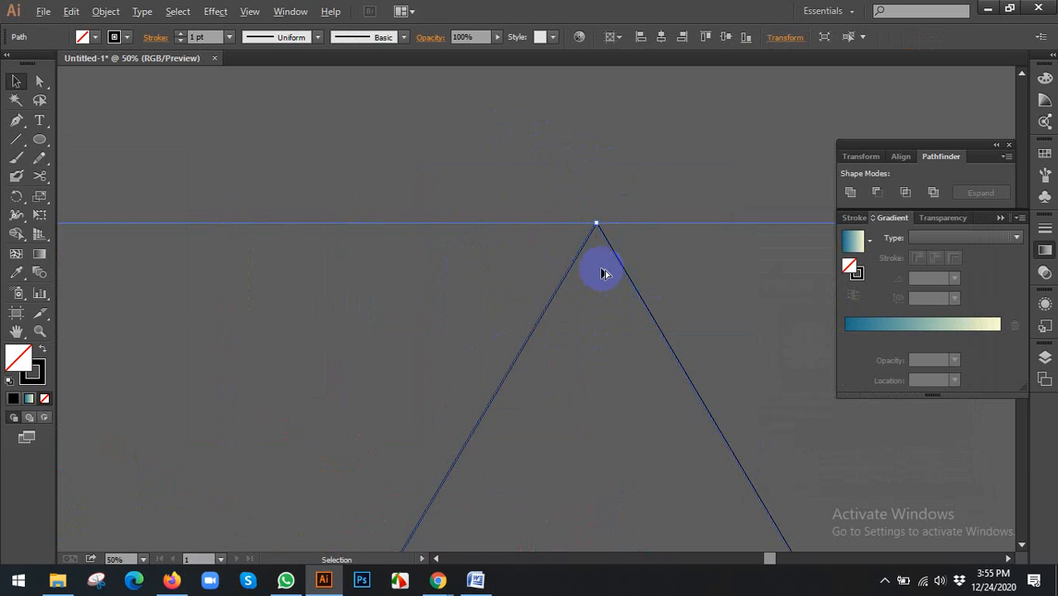
scroll(604, 274, "down", 4)
left_click(563, 201)
Step: Move the lower gradient bar above the inverted V and replace the bar's blend spine with that path
left_click_drag(610, 213, 585, 243)
scroll(568, 206, "down", 3)
left_click_drag(357, 165, 546, 217)
left_click(588, 313, "shift")
scroll(588, 303, "up", 1)
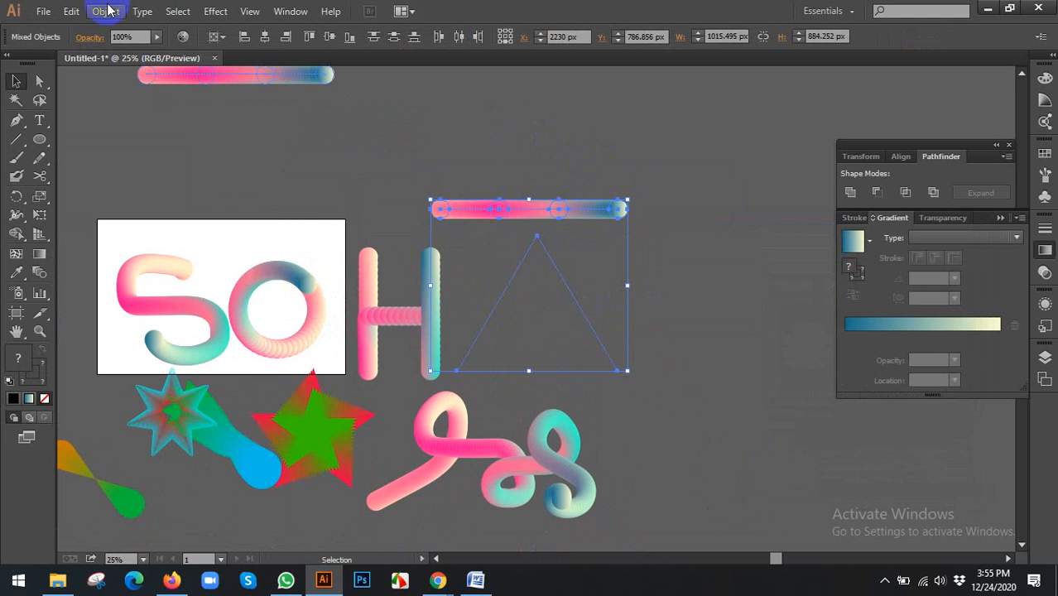
left_click(106, 11)
mouse_move(137, 358)
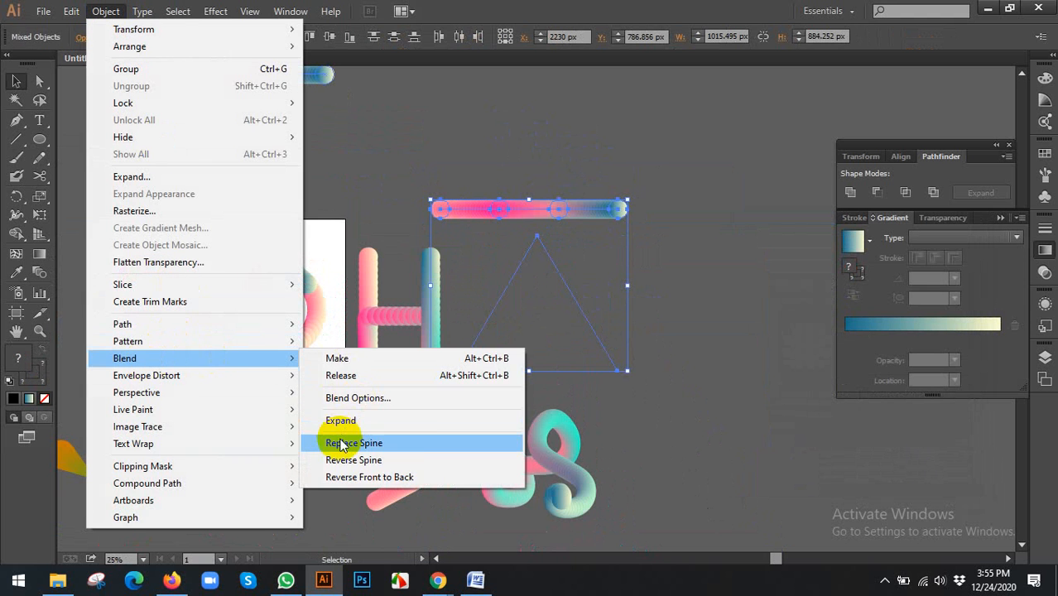
left_click(344, 442)
left_click(725, 333)
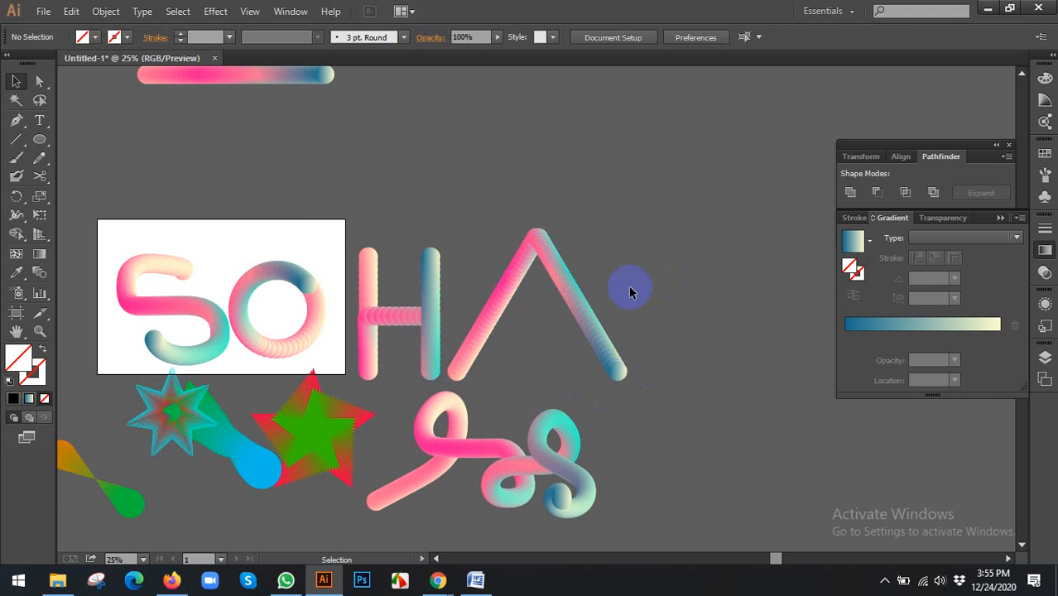
Step: Draw a freehand G about 810 px tall to the right of the A with the Pencil tool and give it a magenta stroke
left_click_drag(638, 279, 566, 272)
left_click(41, 157)
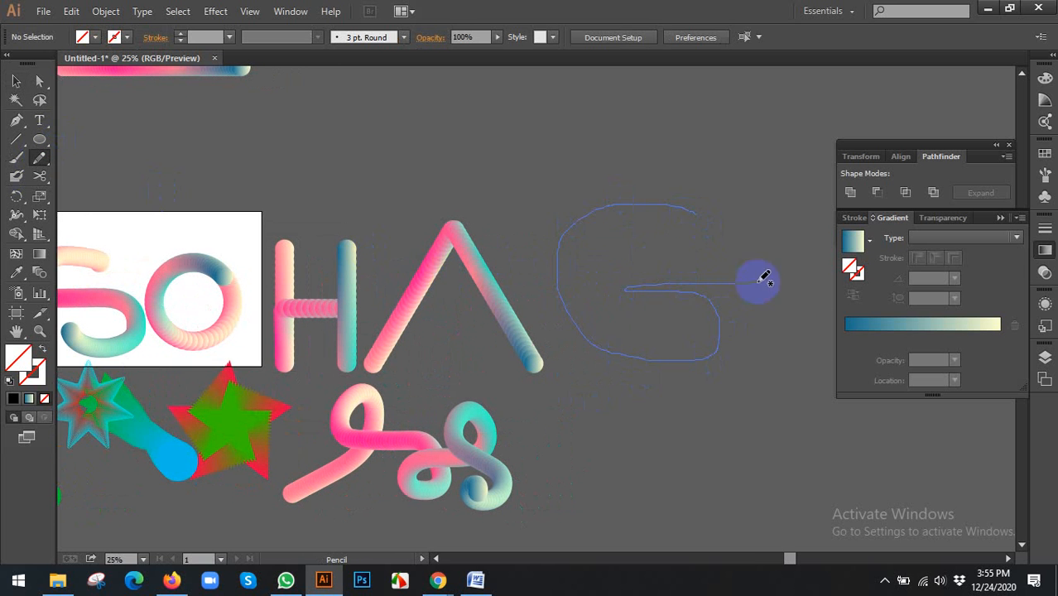
left_click_drag(767, 339, 764, 340)
left_click(15, 82)
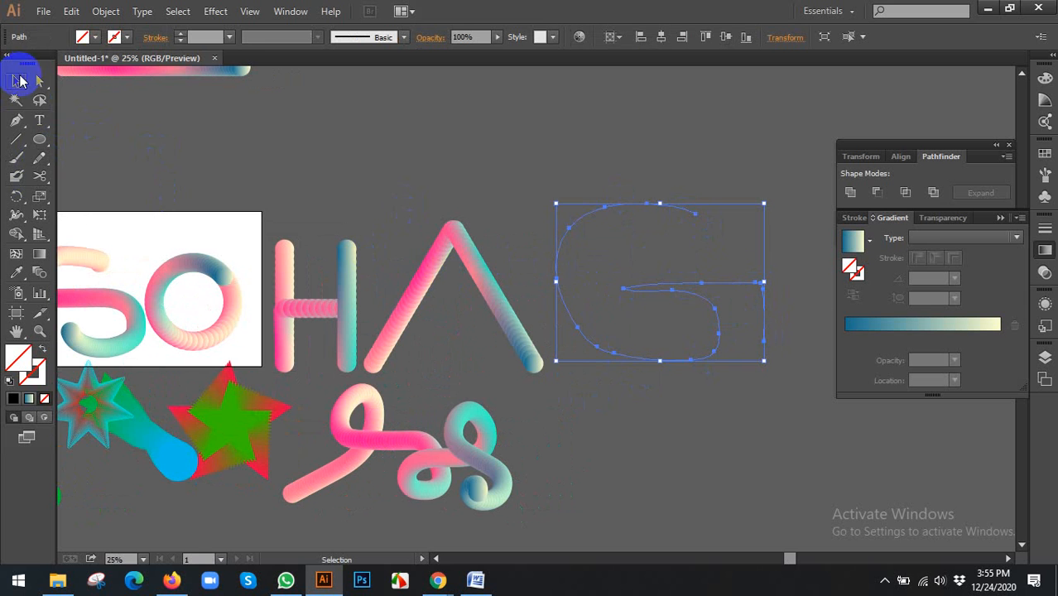
left_click(127, 36)
left_click(108, 65)
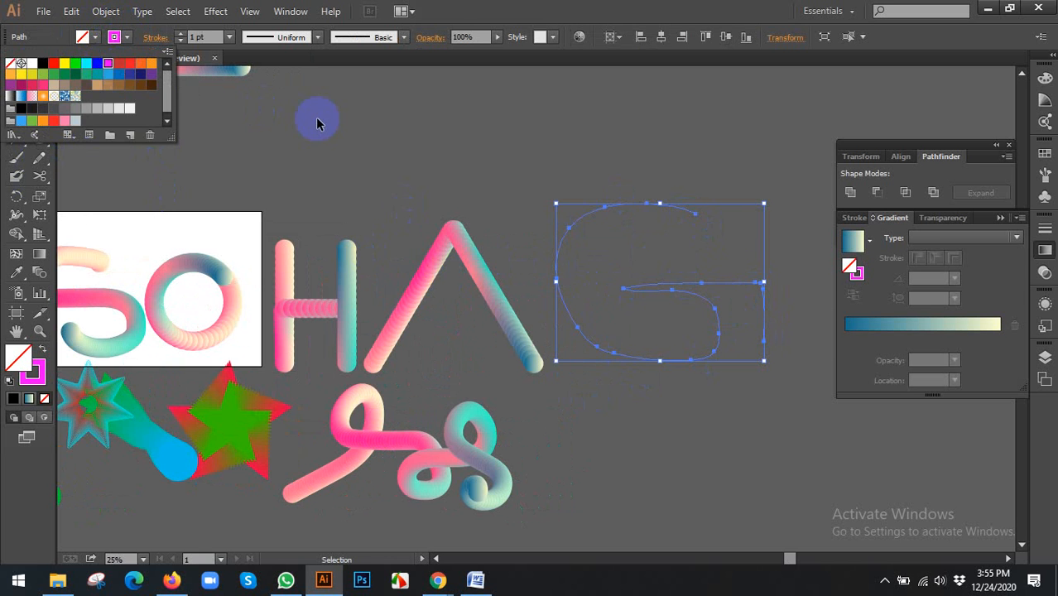
left_click(318, 122)
Step: Move the remaining gradient bar from above the artboard to just above the G path
scroll(332, 145, "down", 1)
left_click(435, 133)
key("space")
left_click_drag(437, 134, 423, 234)
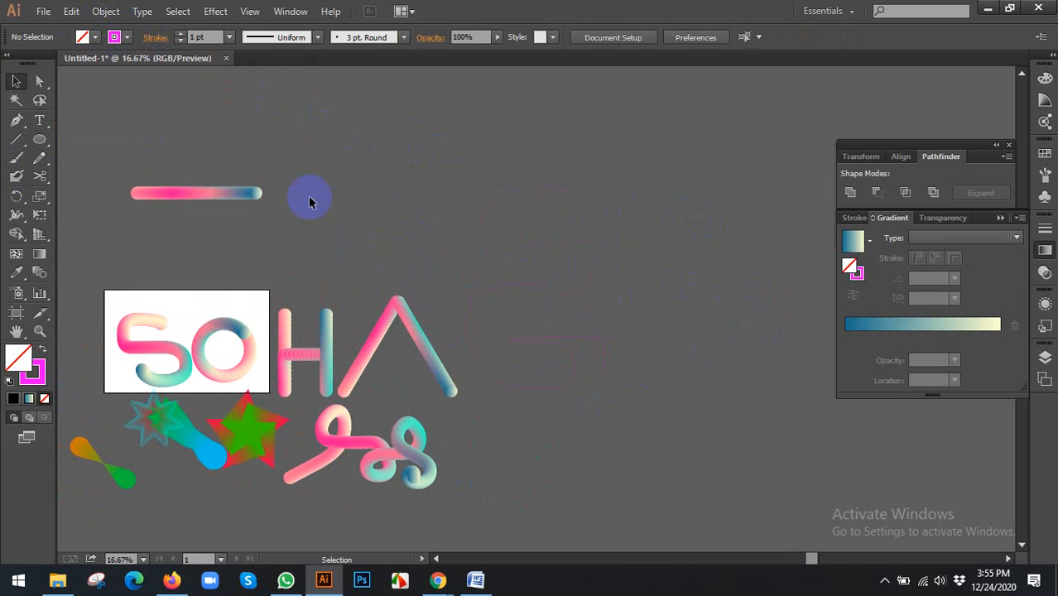
left_click_drag(257, 193, 565, 248)
Step: Select only the gradient bar and the G path, and replace the blend's spine with the G
left_click_drag(439, 176, 612, 376)
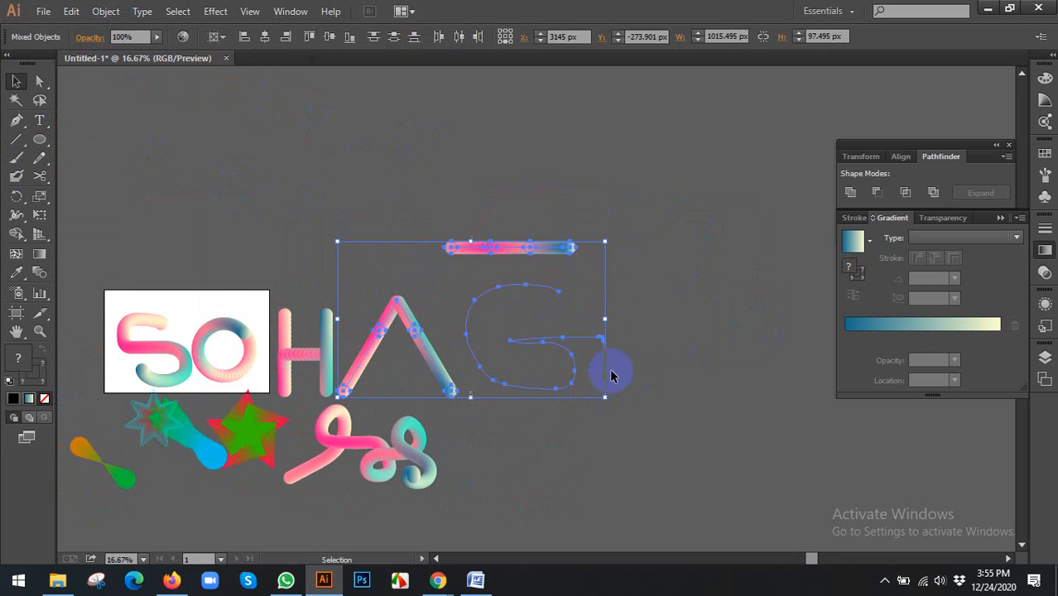
left_click_drag(477, 236, 570, 356)
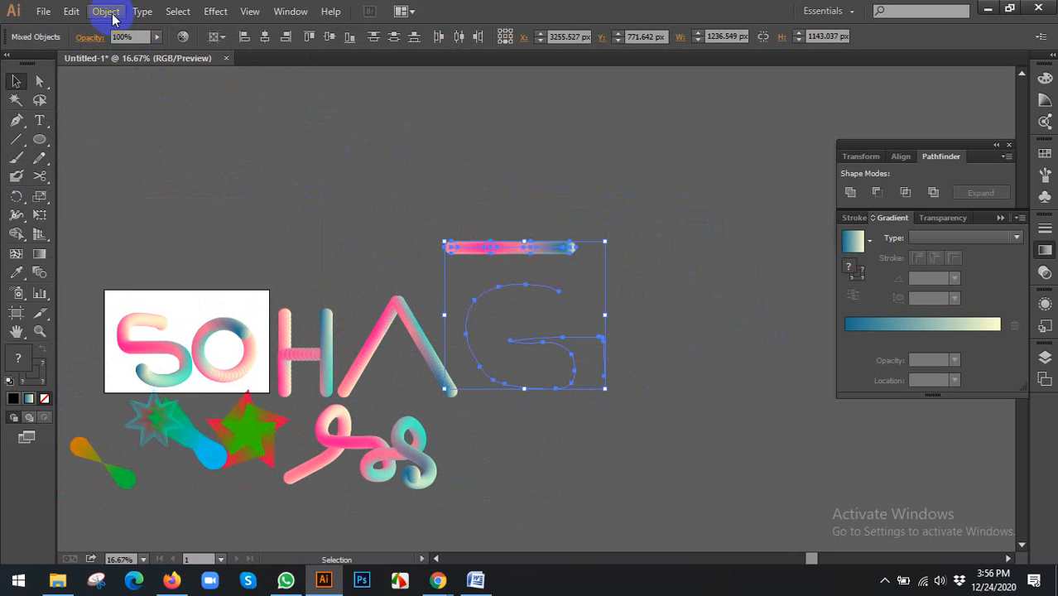
left_click(106, 11)
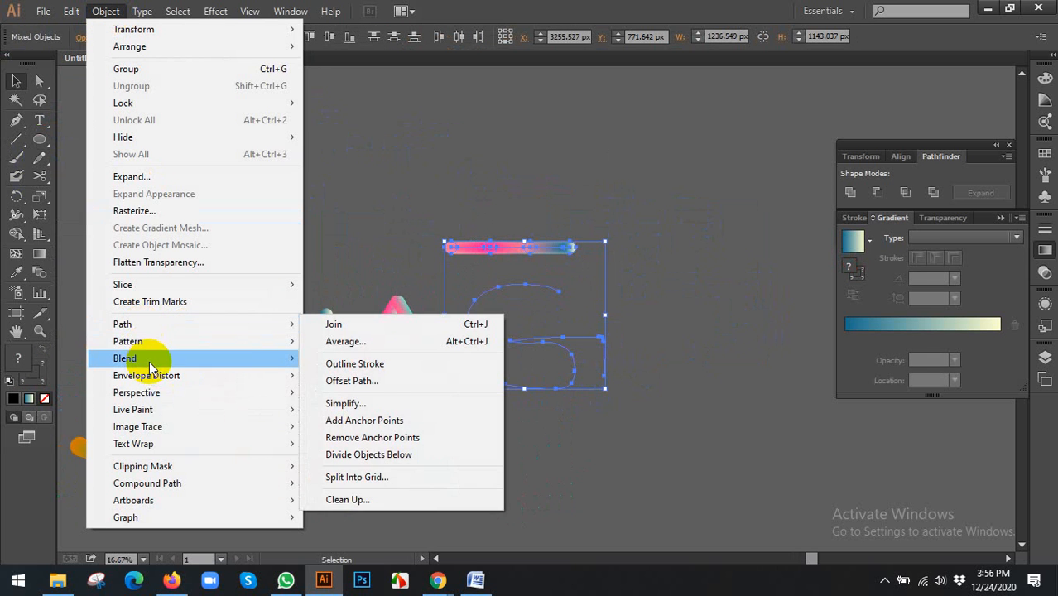
mouse_move(230, 357)
left_click(350, 440)
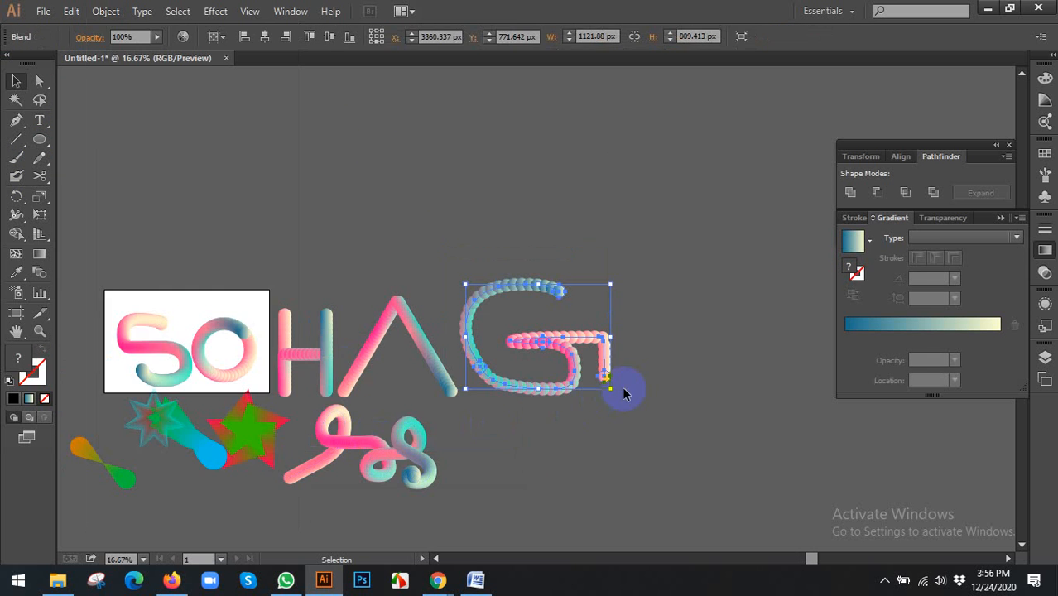
Step: Set the G blend's spacing to 100 specified steps
scroll(555, 338, "up", 1)
scroll(551, 334, "down", 1)
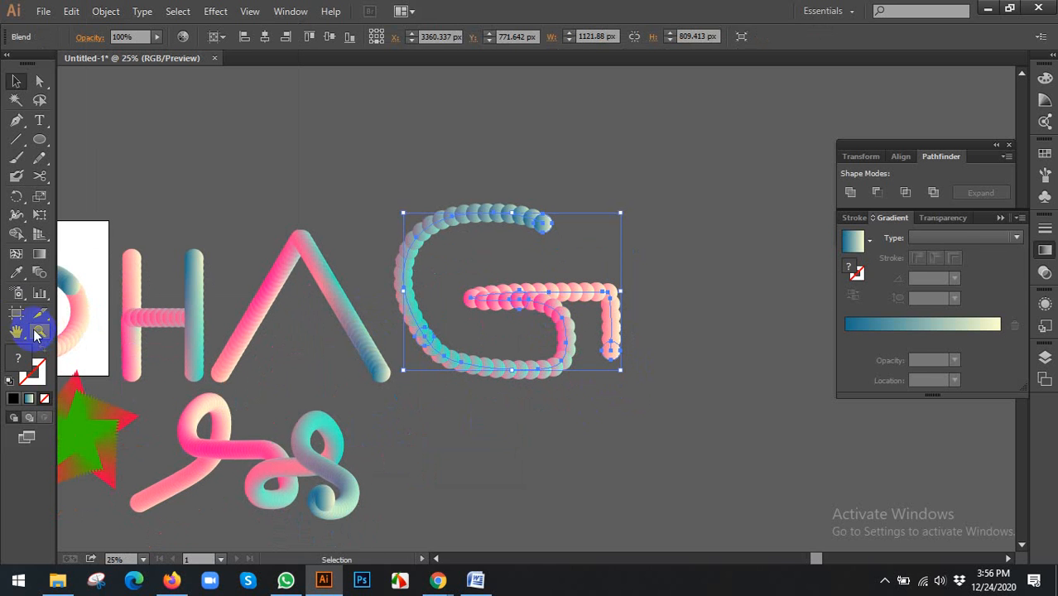
double_click(38, 274)
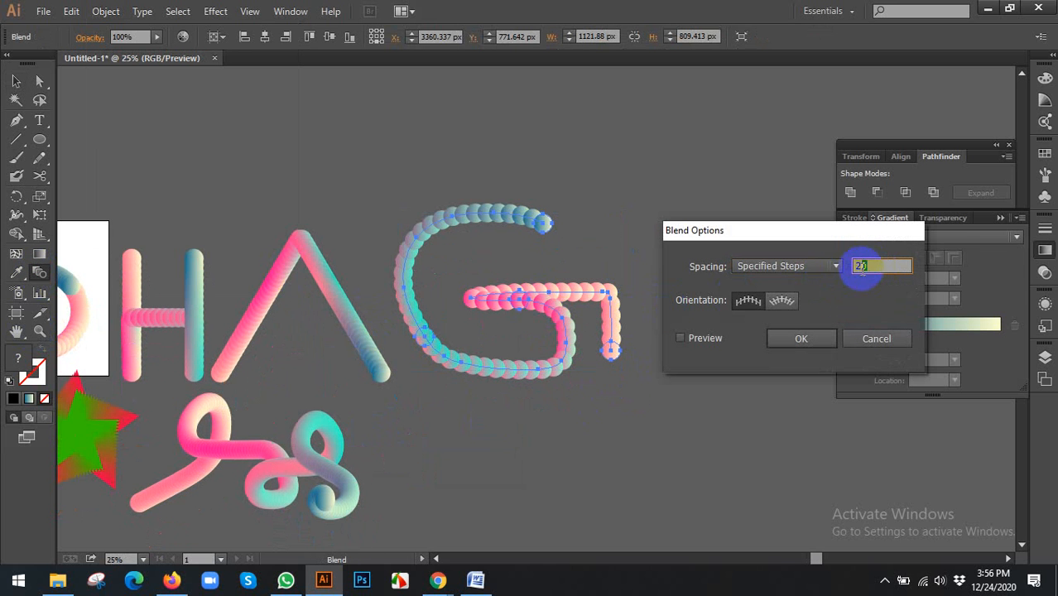
type("0")
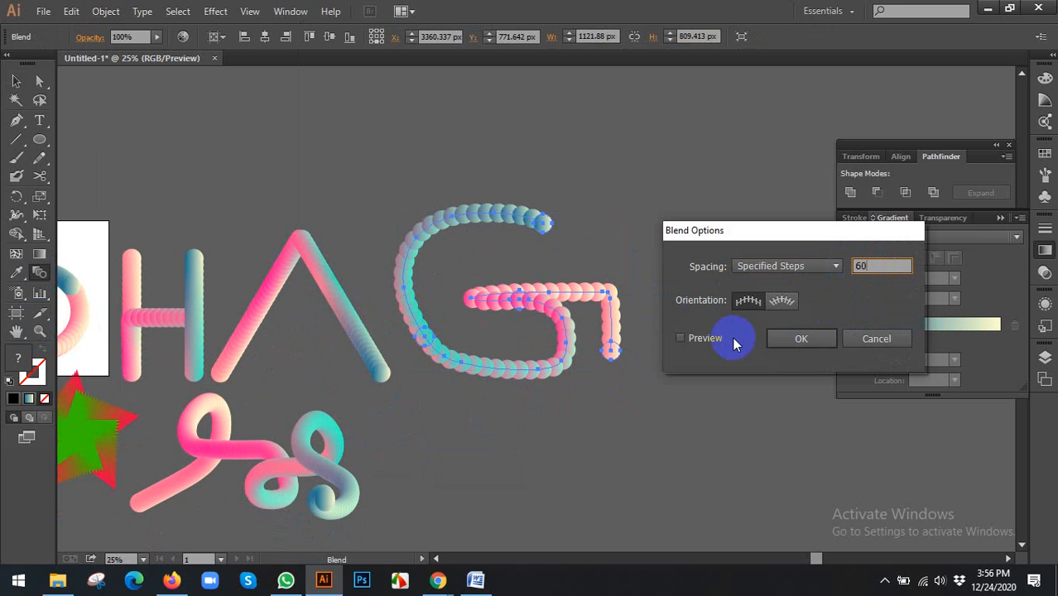
left_click(681, 339)
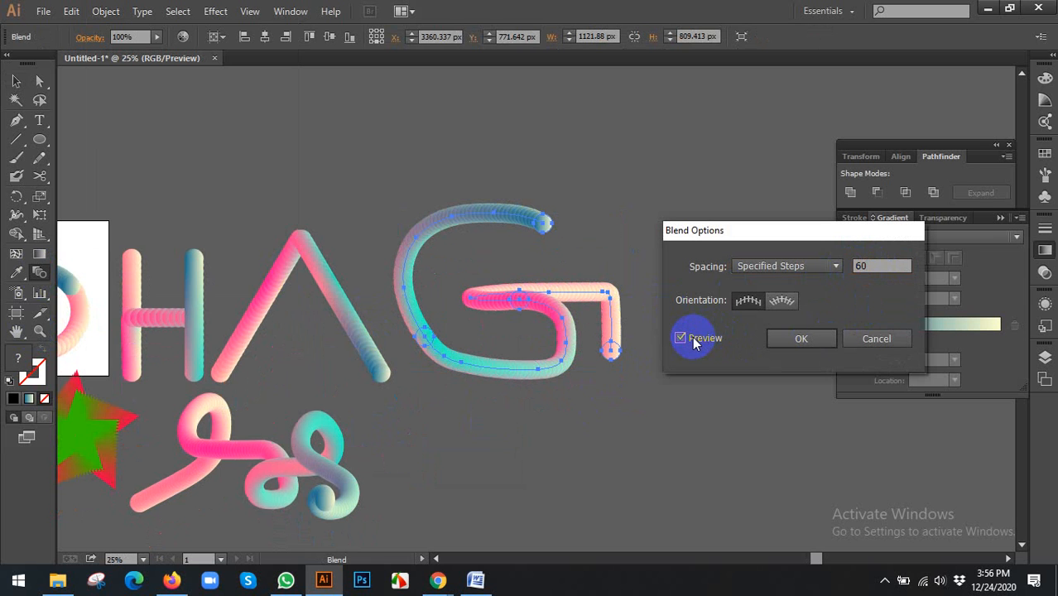
double_click(871, 266)
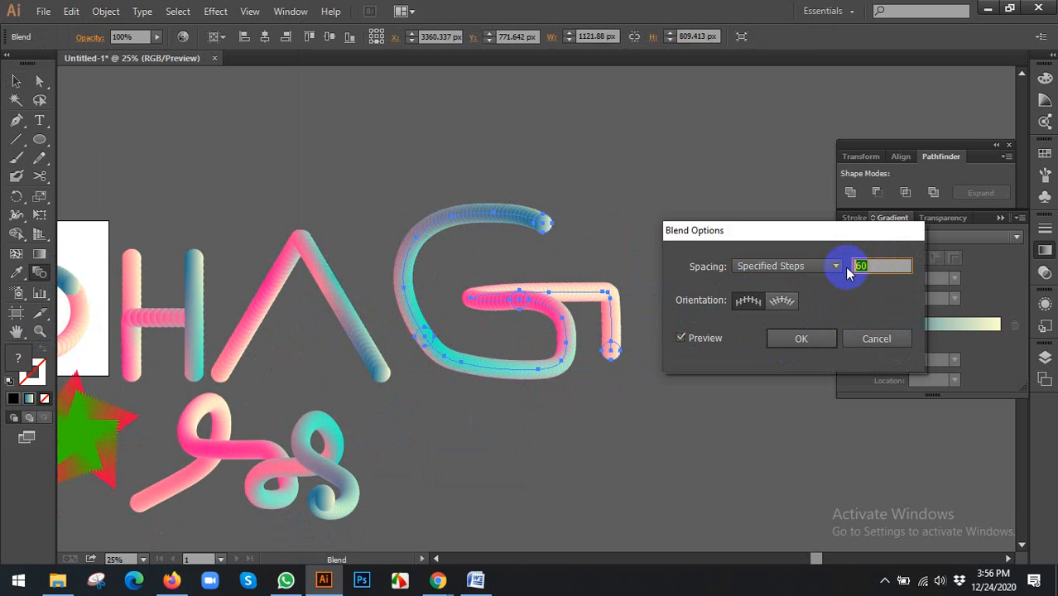
type("100")
left_click(703, 339)
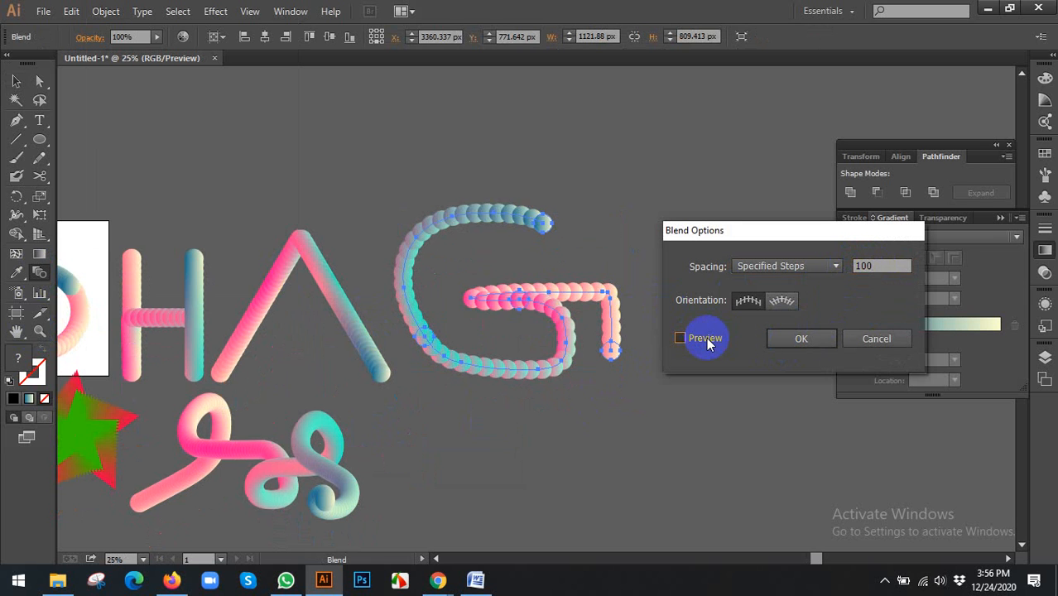
left_click(704, 339)
left_click(780, 337)
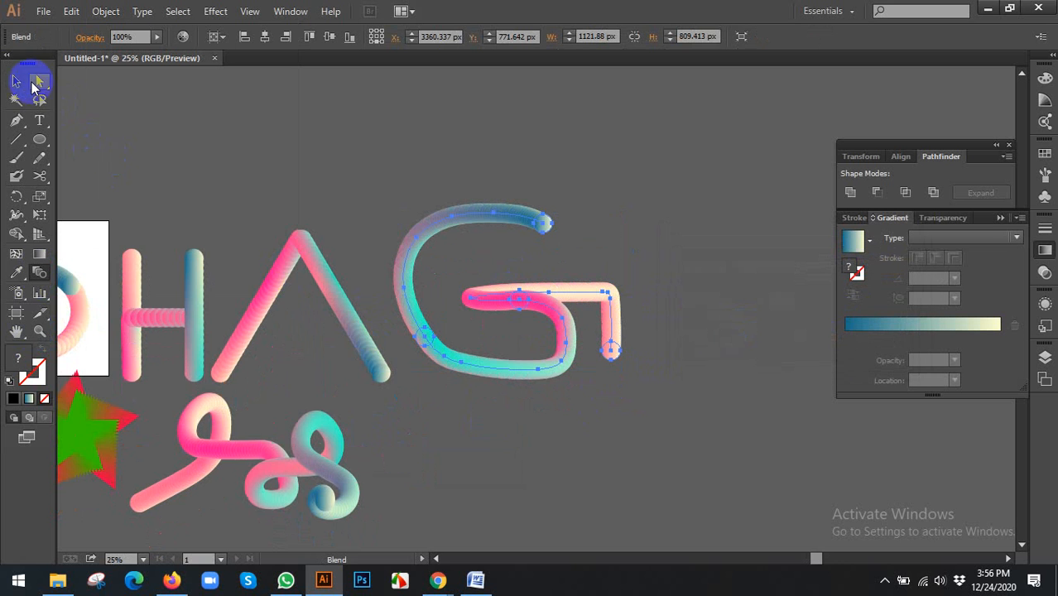
left_click(17, 82)
Step: Select all five tubular letters, scale them down together to fit the artboard, and center them vertically on it
scroll(309, 172, "down", 1)
left_click(308, 171)
left_click_drag(296, 169, 462, 186)
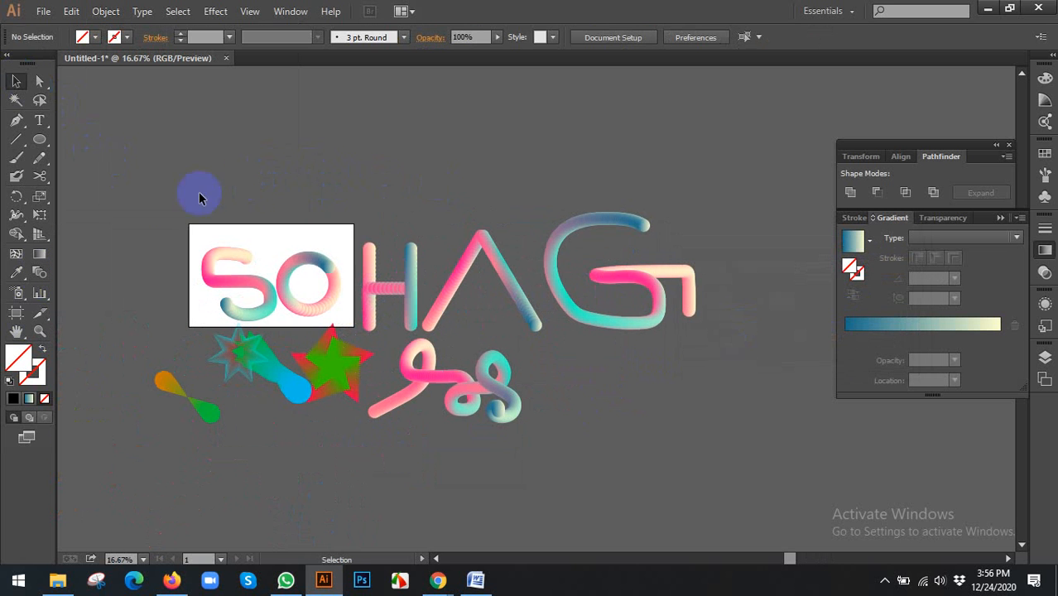
left_click(558, 276)
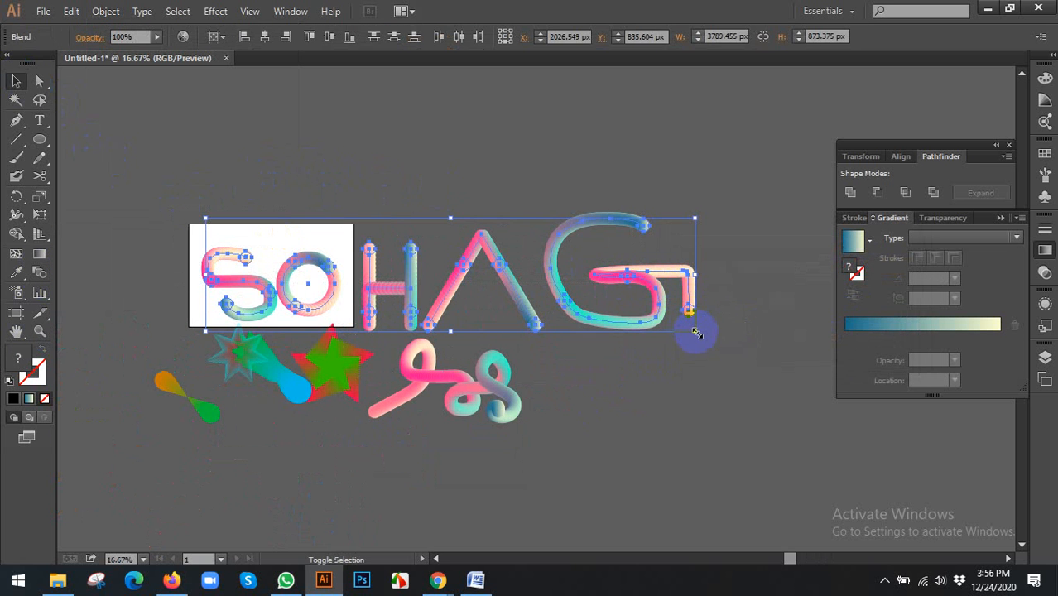
left_click_drag(696, 333, 339, 250)
left_click_drag(328, 251, 327, 283)
left_click(327, 311)
left_click_drag(327, 338, 416, 328)
scroll(282, 285, "up", 3)
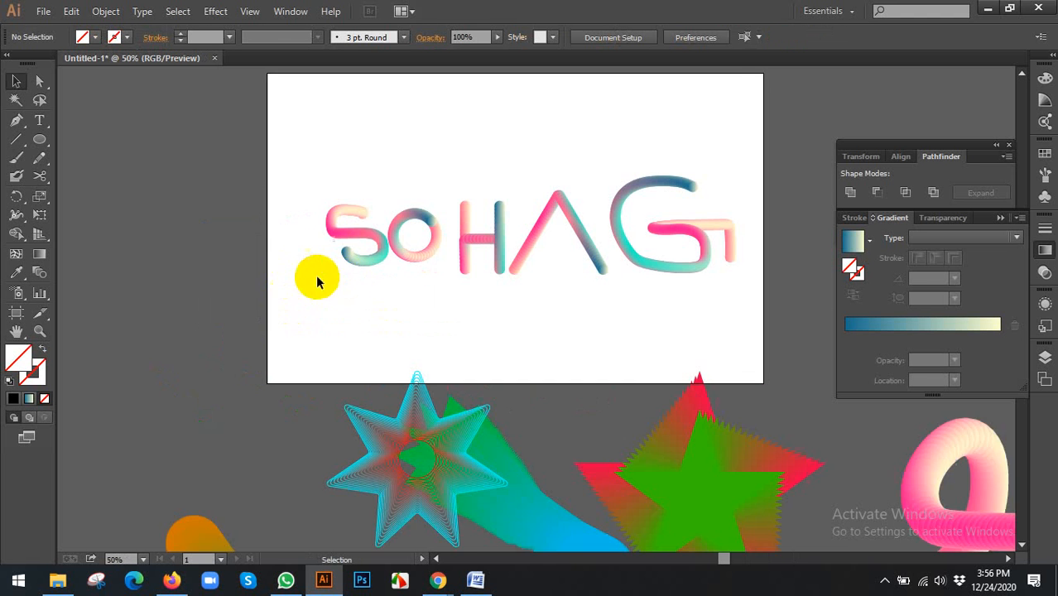
Step: Enlarge the S to about twice its size and shrink the O to fit between the S and the H
left_click_drag(315, 274, 321, 333)
left_click_drag(261, 278, 241, 255)
left_click(356, 300)
left_click_drag(321, 273, 338, 283)
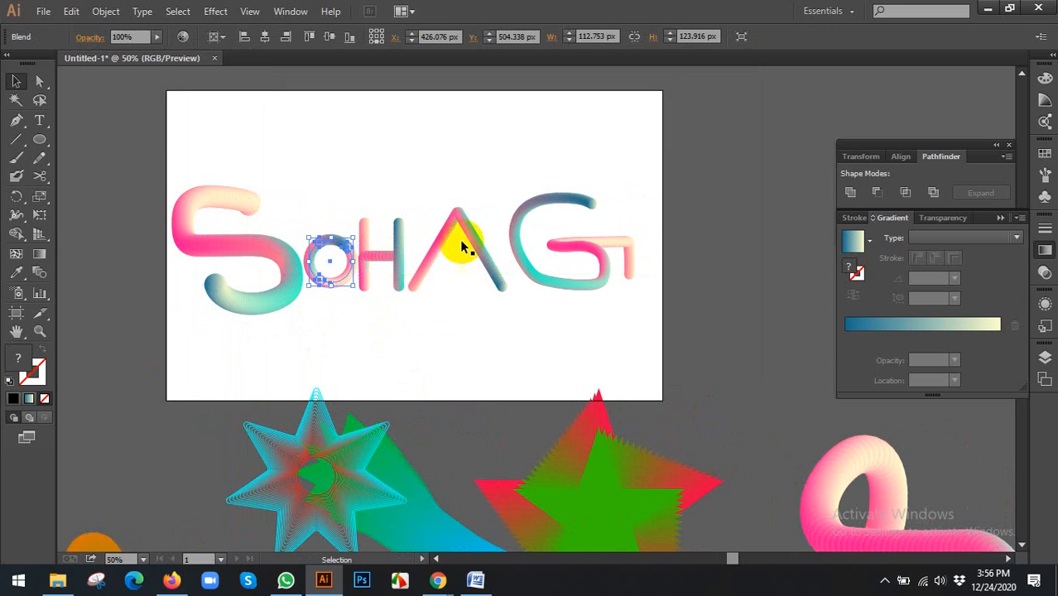
left_click(323, 154)
left_click_drag(170, 149, 662, 307)
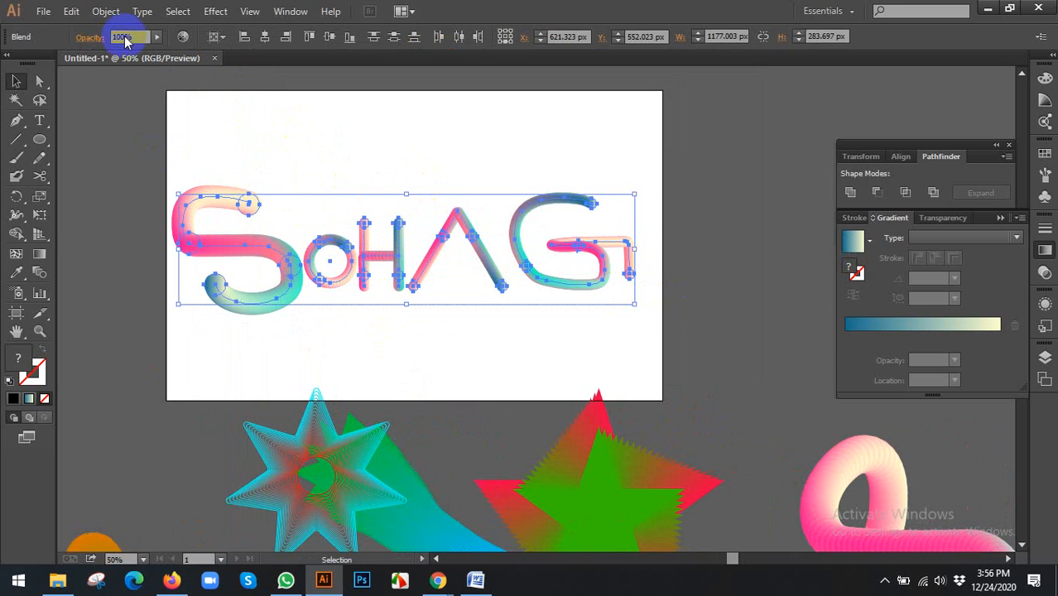
left_click(106, 12)
left_click(446, 130)
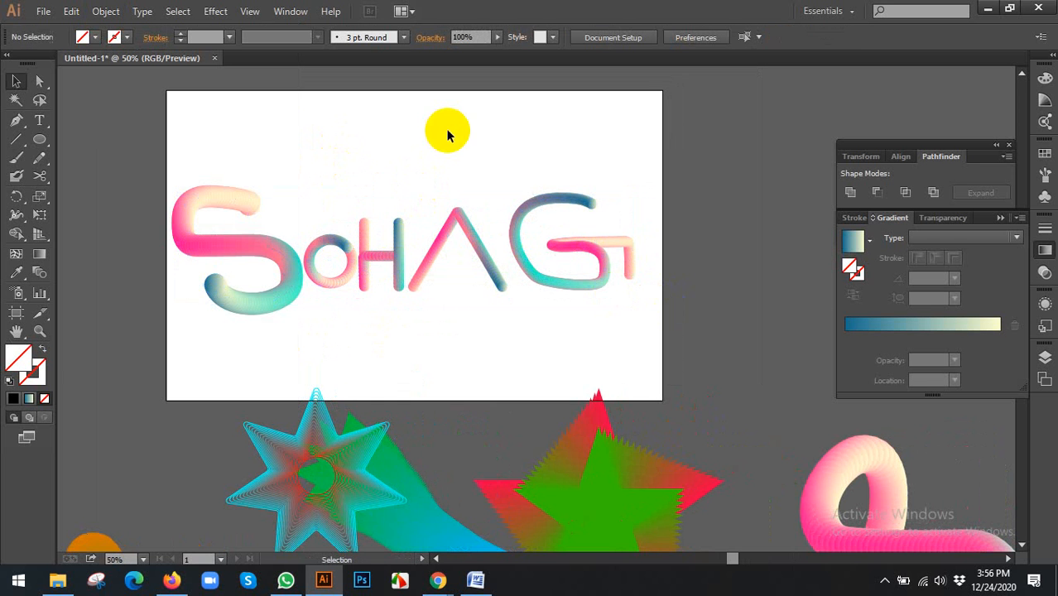
Step: Duplicate the tubular A above the artboard, enlarge the copy, and deselect it
left_click_drag(493, 190, 458, 233)
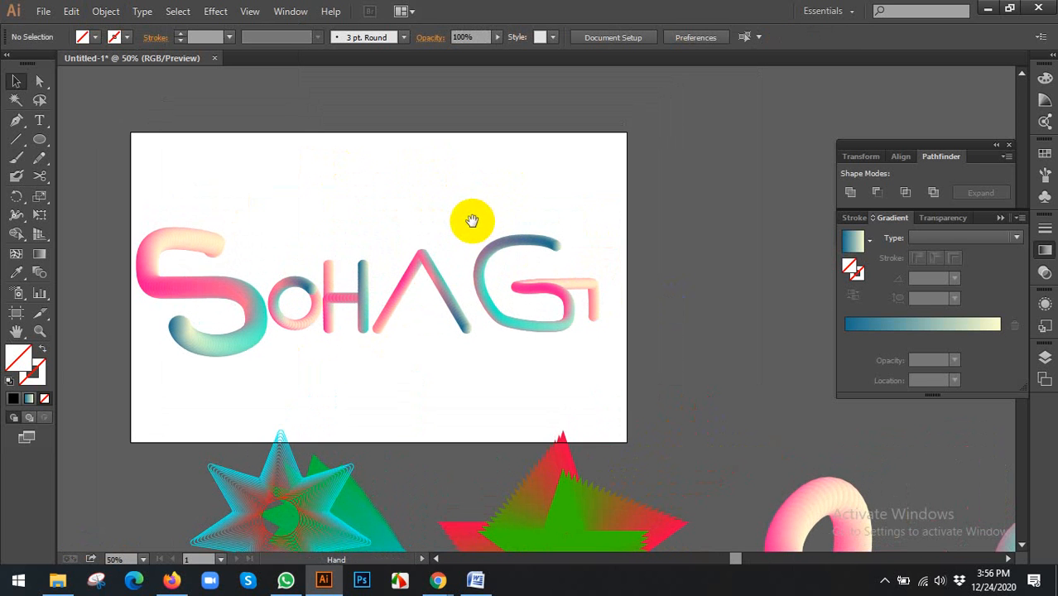
left_click(432, 267)
left_click_drag(428, 273, 338, 122)
left_click_drag(337, 123, 268, 173)
left_click_drag(307, 232, 379, 292)
left_click(433, 257)
left_click_drag(462, 253, 362, 254)
scroll(396, 241, "down", 1)
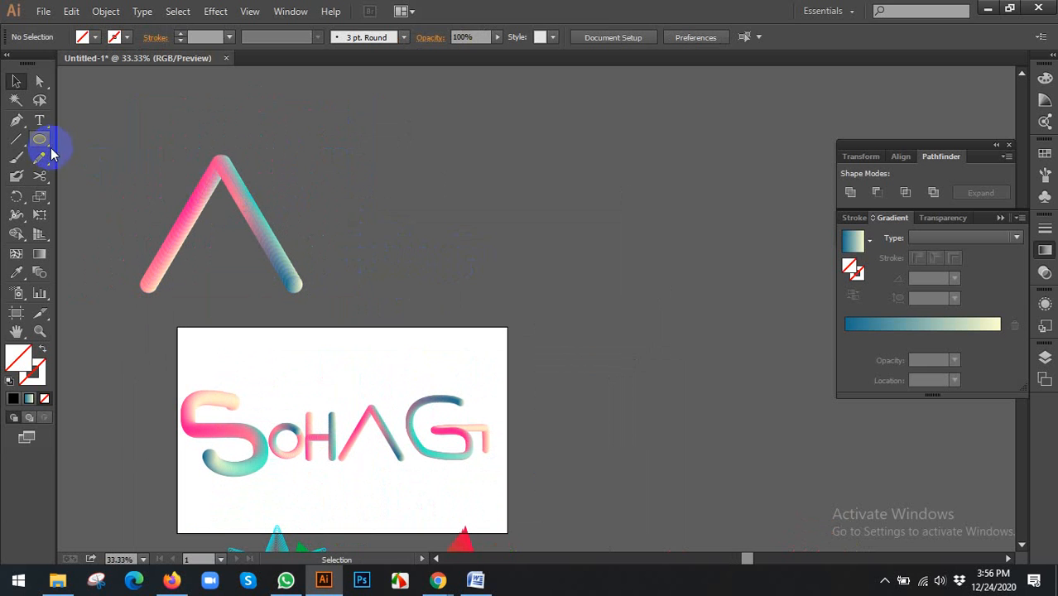
Step: Draw a circle beside the enlarged A and give it a magenta stroke
left_click_drag(515, 221, 665, 356)
left_click(17, 81)
left_click(261, 157)
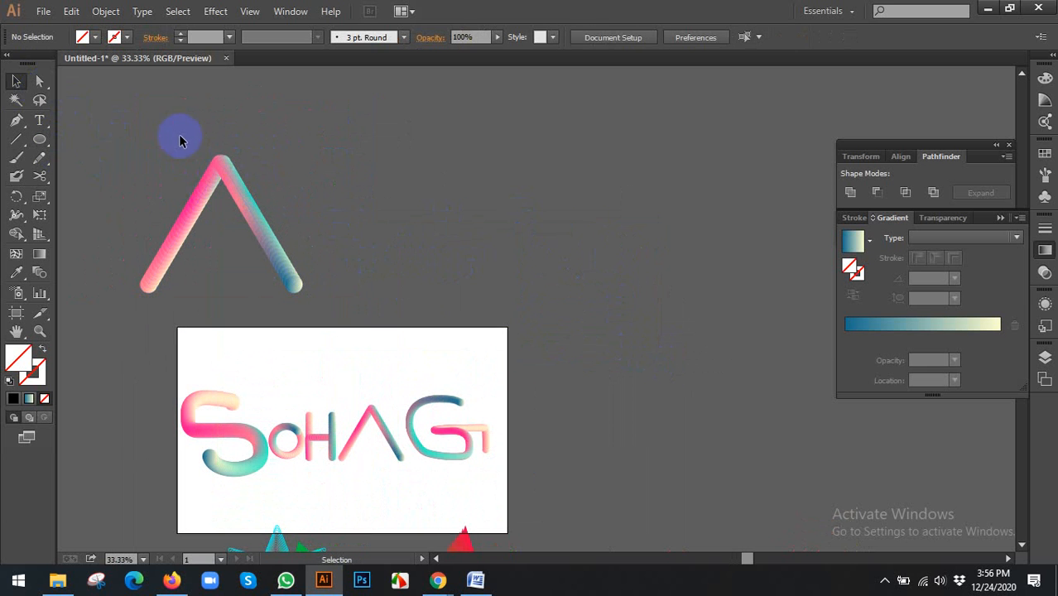
left_click(561, 229)
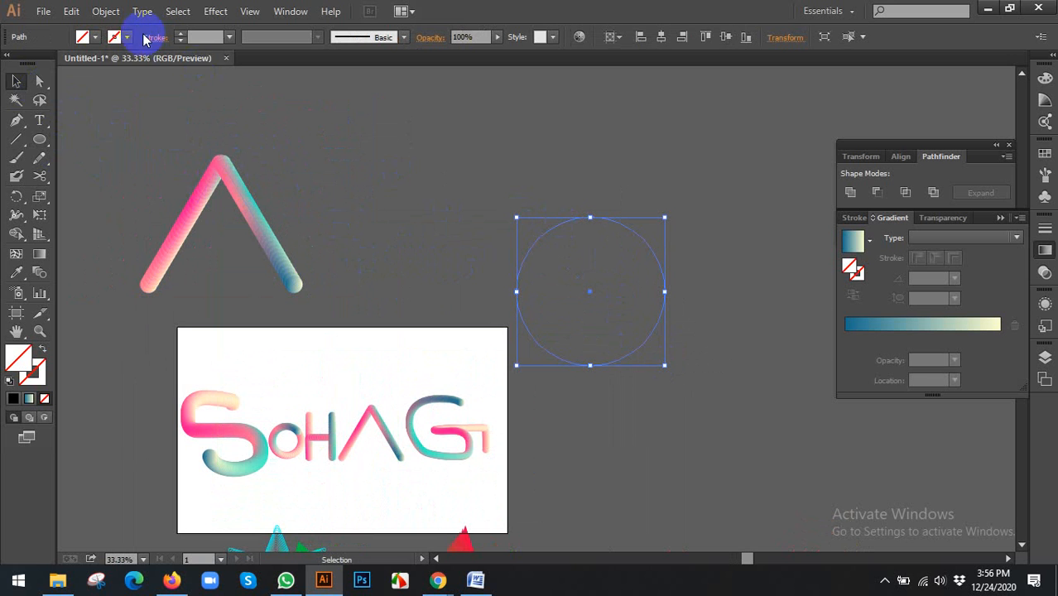
left_click(116, 37)
left_click(112, 70)
left_click(321, 139)
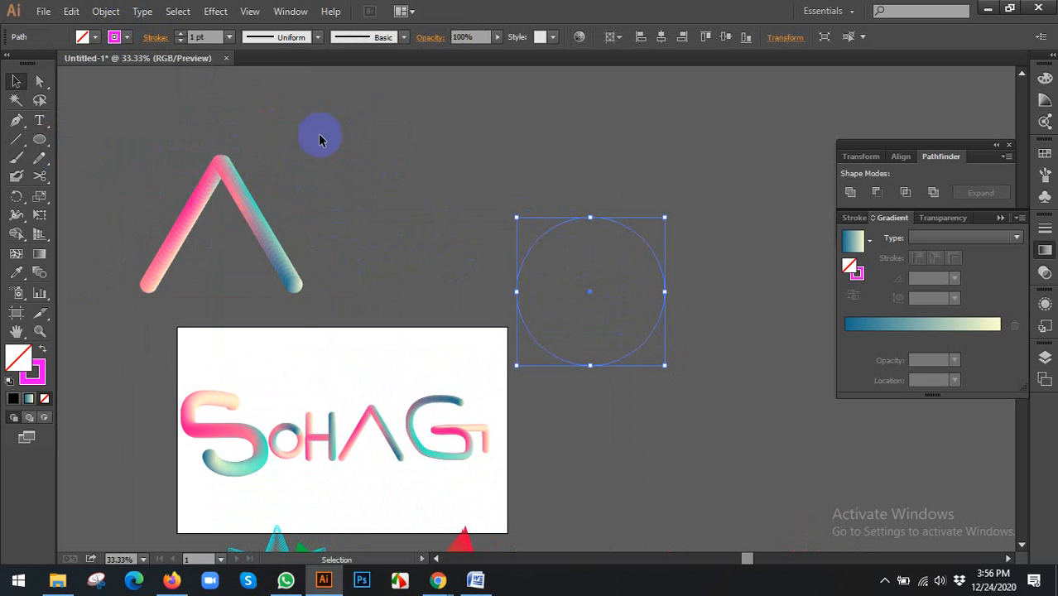
Step: Try to replace the enlarged A's blend spine with the circle, and undo the replacement
key("ctrl+a")
left_click(106, 10)
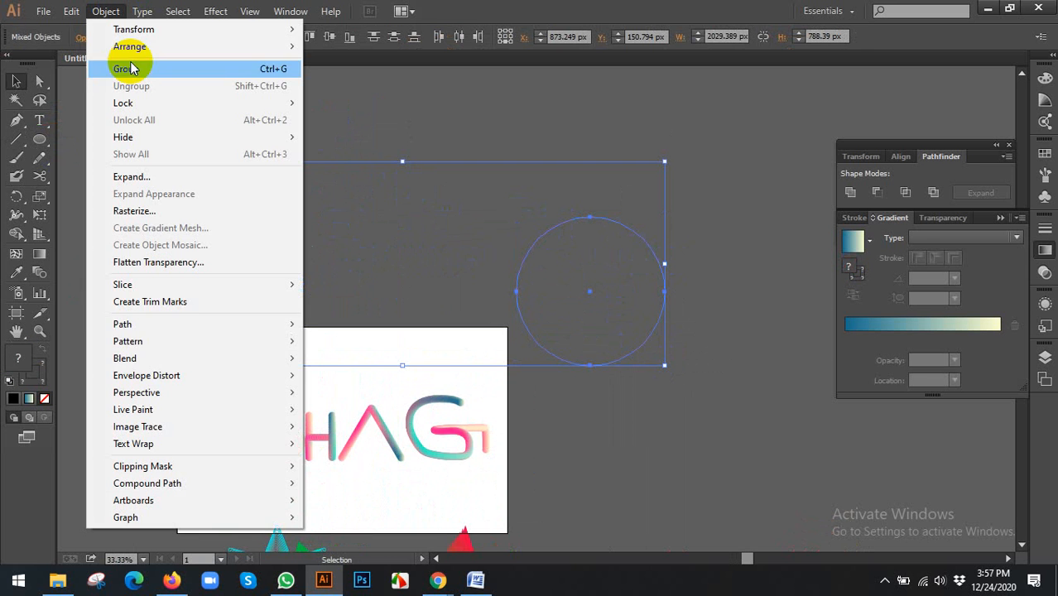
mouse_move(200, 357)
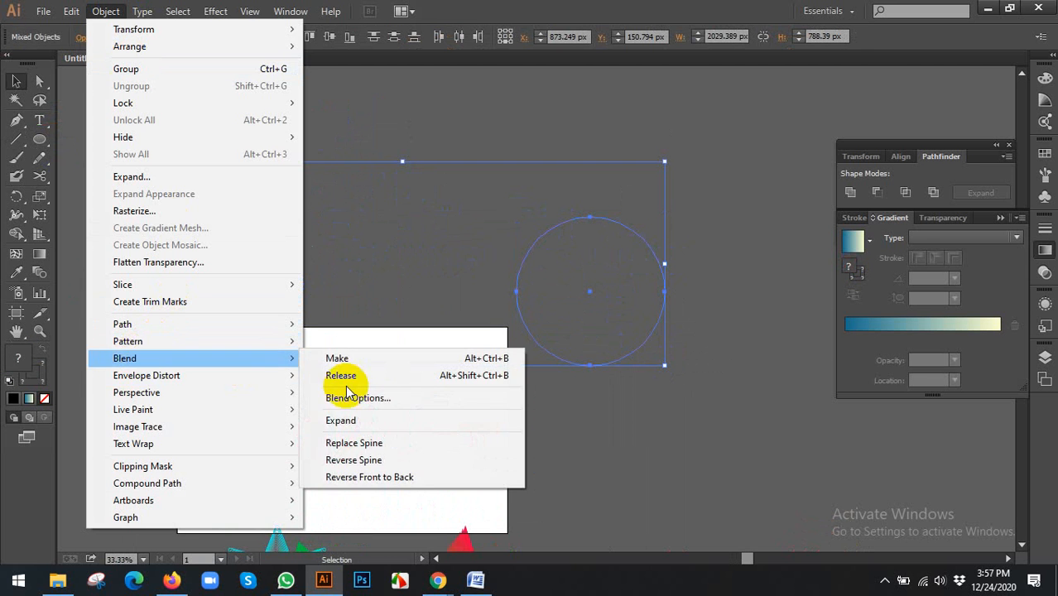
left_click(364, 442)
key("ctrl+z")
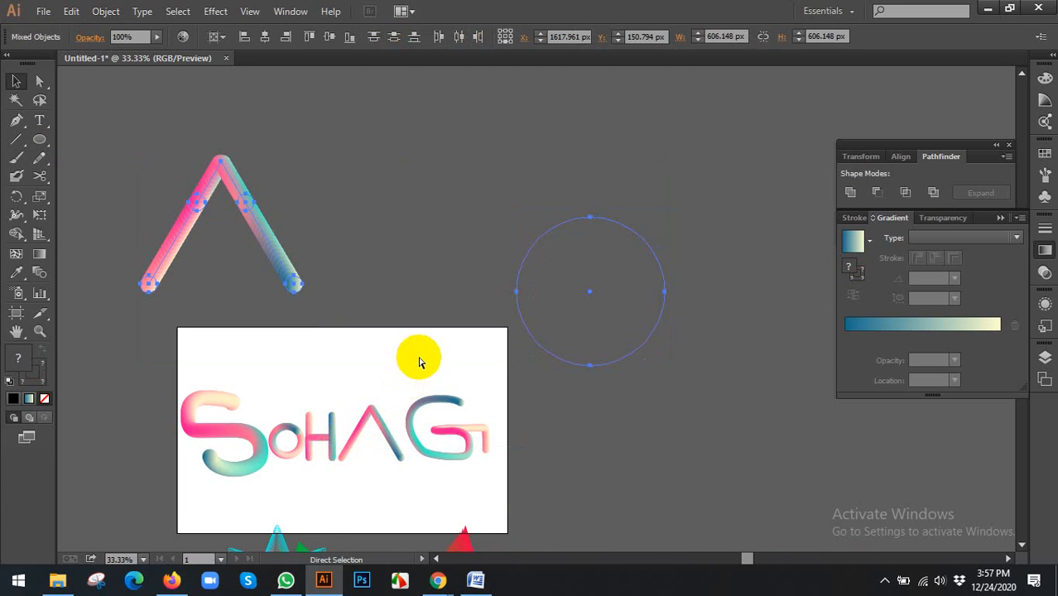
Step: Delete the magenta circle beside the enlarged A
left_click(277, 135)
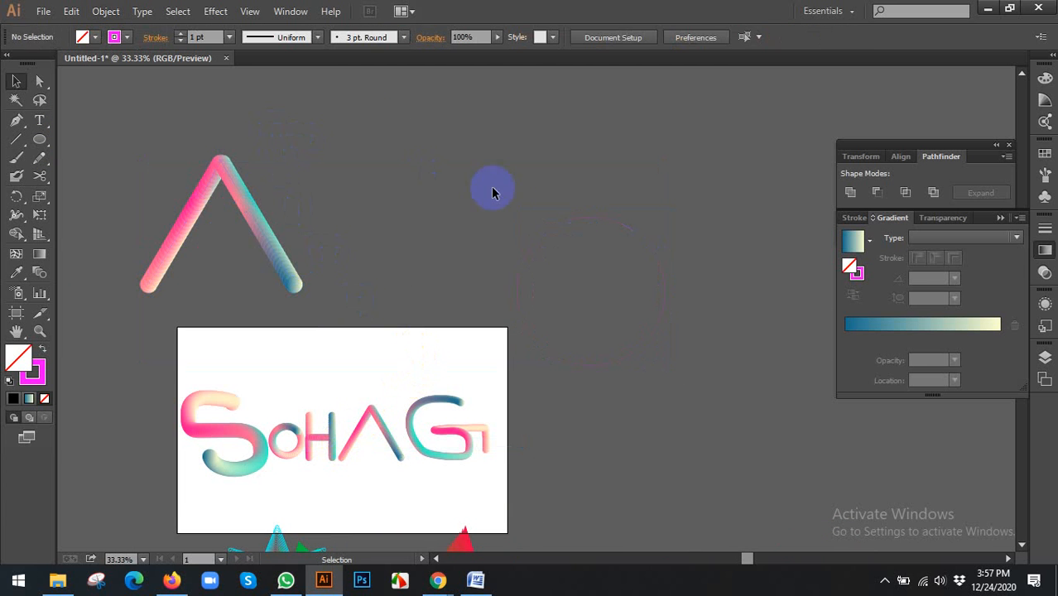
left_click(540, 237)
scroll(528, 238, "down", 2)
left_click(528, 241)
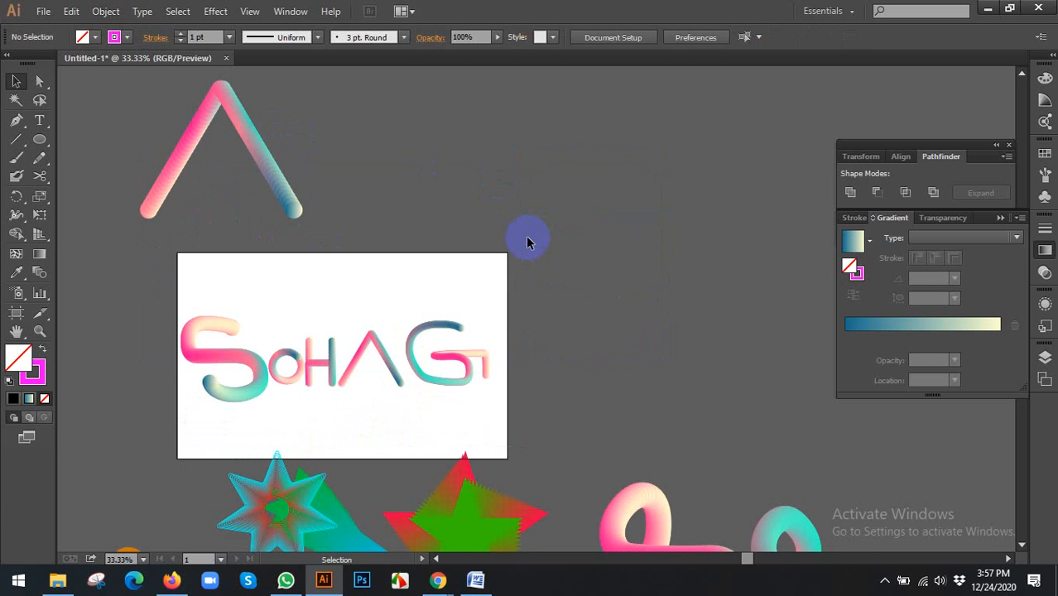
Step: Move the enlarged tubular A to the empty area right of the artboard, above the looping tube
scroll(526, 238, "down", 1)
scroll(523, 238, "down", 1)
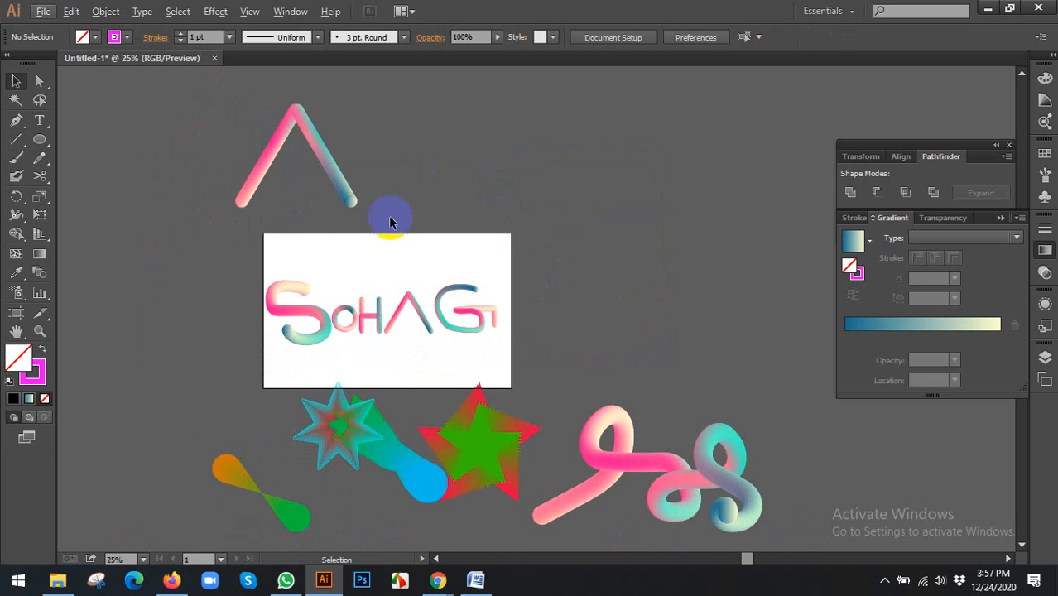
left_click_drag(356, 192, 751, 356)
scroll(531, 257, "down", 1)
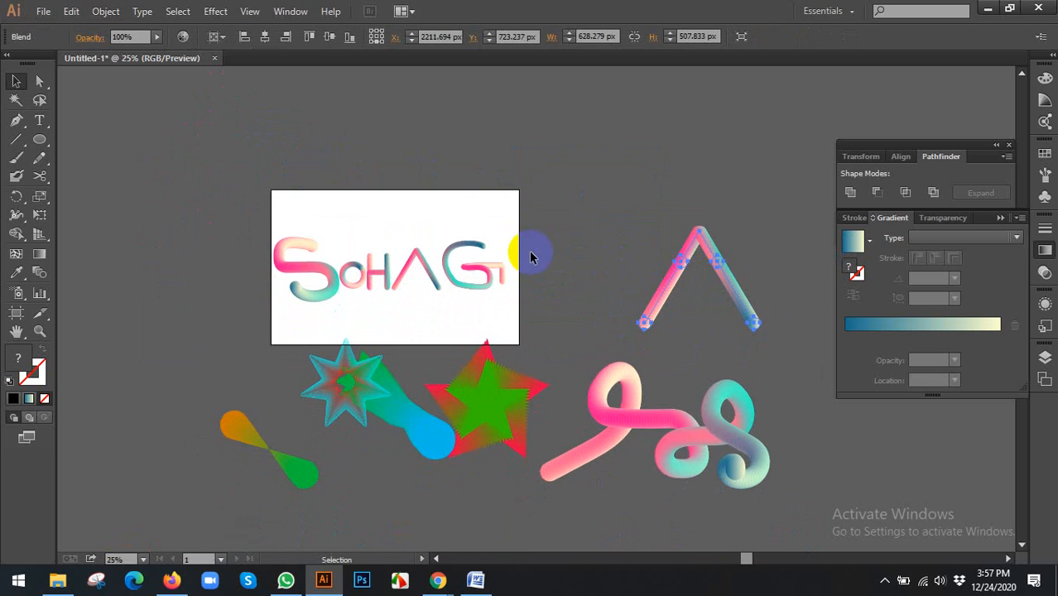
Step: Move the whole tubular word off the artboard to below the star blends and deselect it
left_click(502, 285)
scroll(493, 281, "down", 1)
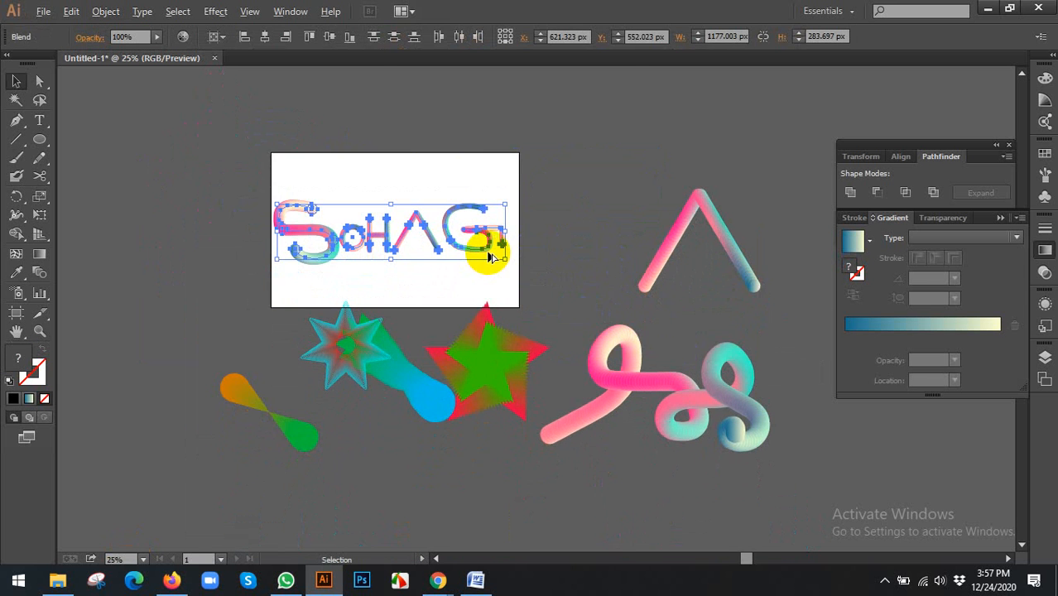
left_click_drag(487, 253, 570, 505)
left_click(662, 485)
left_click_drag(662, 486, 620, 452)
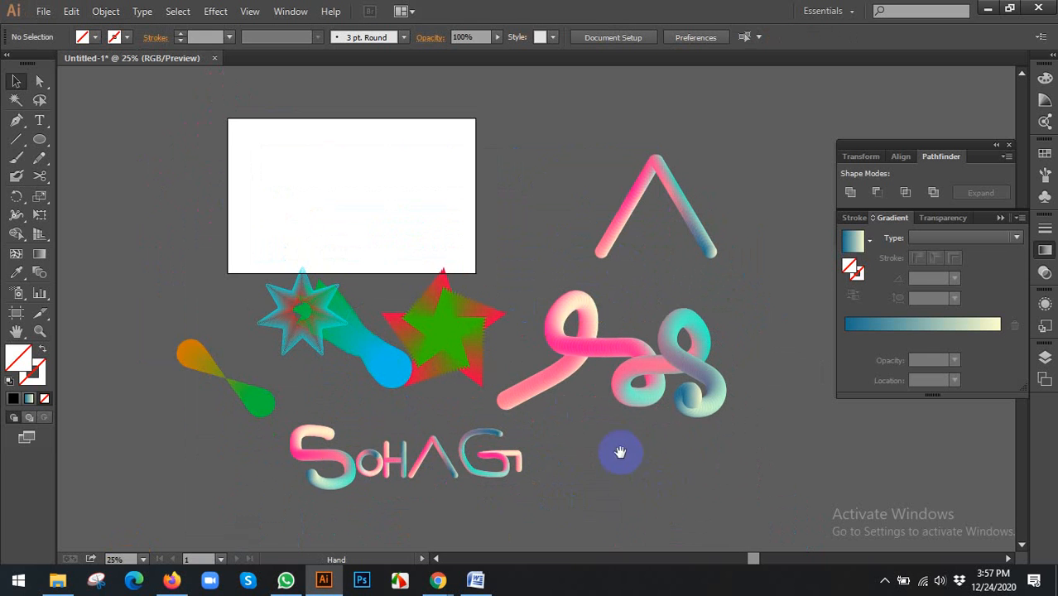
scroll(545, 360, "up", 1)
scroll(673, 320, "up", 1)
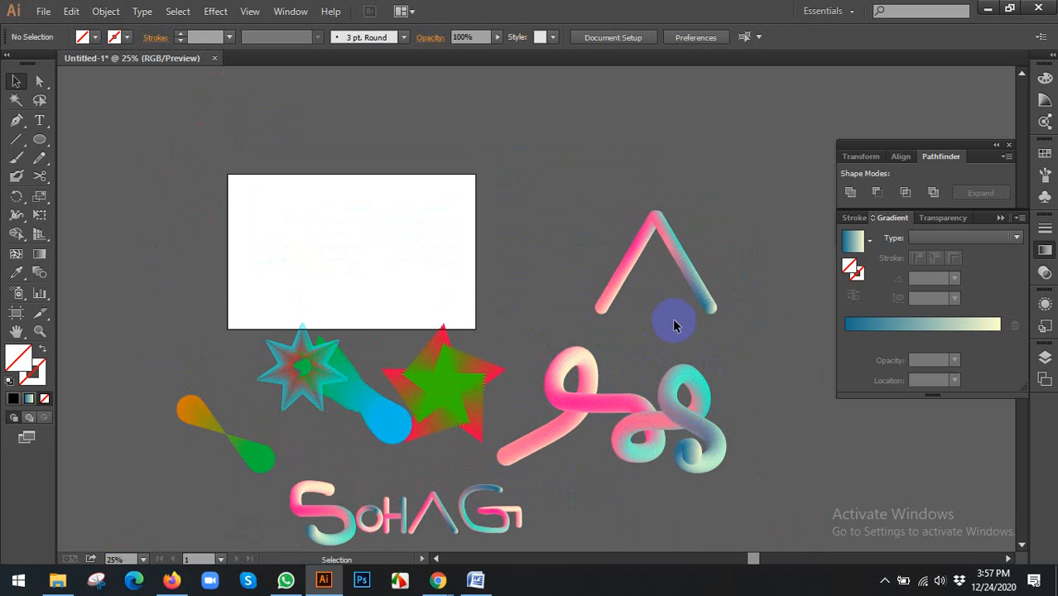
scroll(498, 287, "up", 1)
left_click_drag(409, 338, 461, 371)
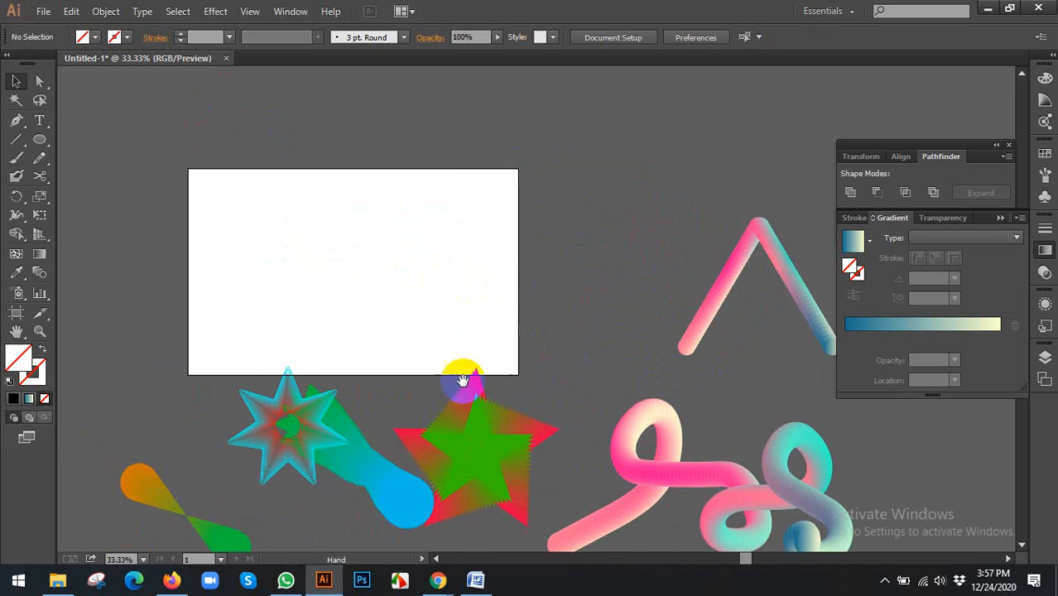
Step: Switch to Chrome and examine the blend tool image results for wavy line blend references
mouse_move(438, 580)
left_click(370, 519)
scroll(729, 331, "up", 3)
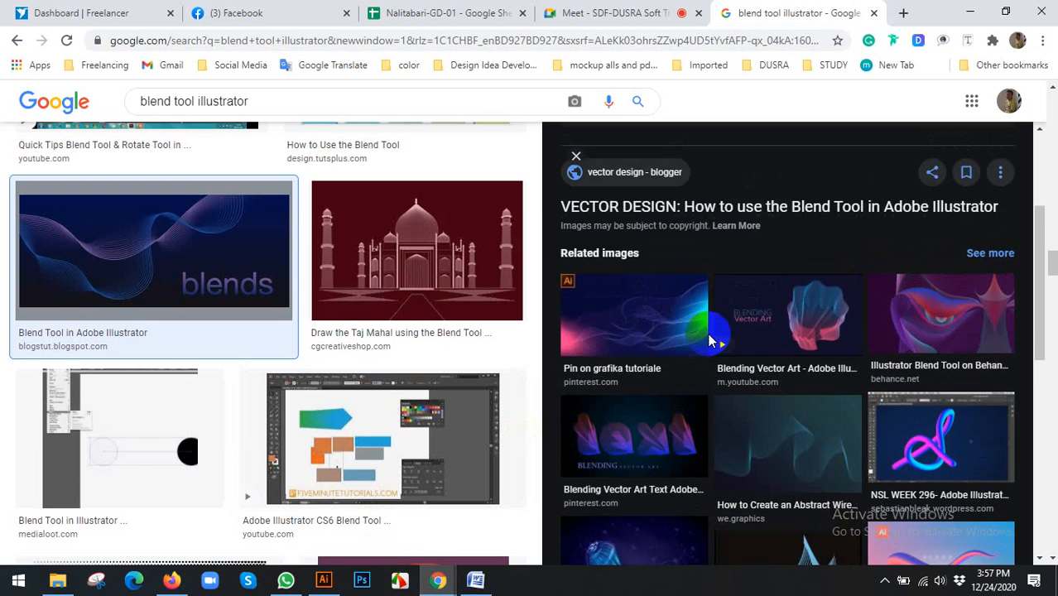
scroll(752, 325, "down", 3)
scroll(752, 325, "down", 2)
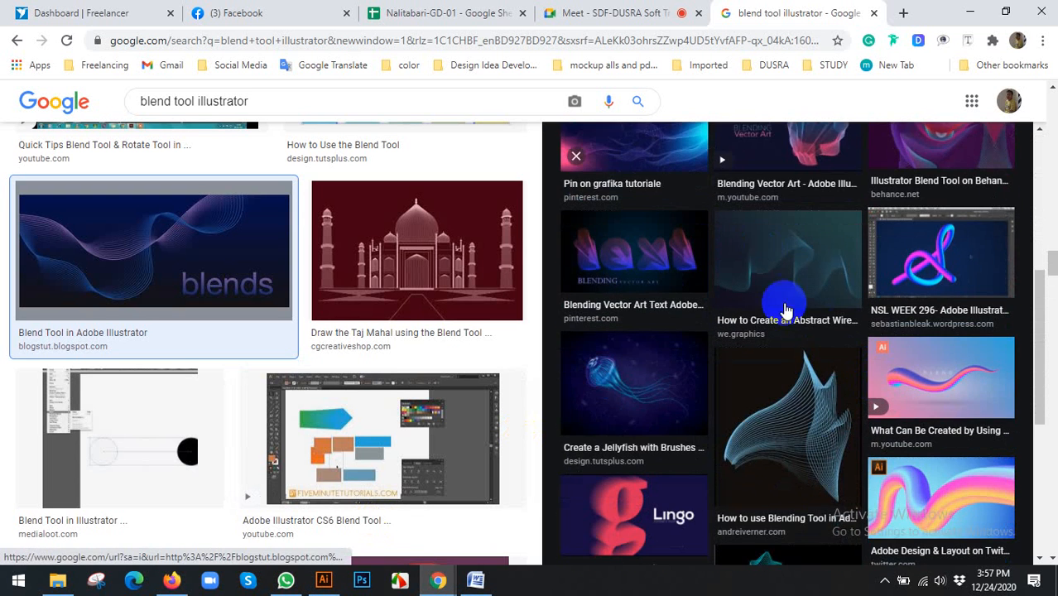
scroll(782, 302, "down", 3)
scroll(906, 346, "up", 8)
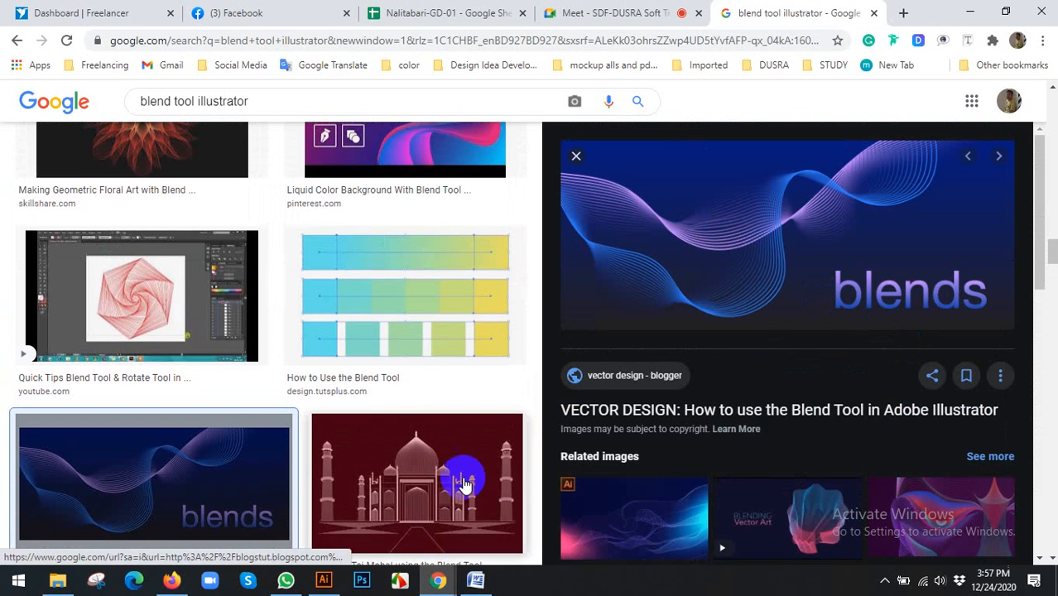
Step: Return to Illustrator and move the cyan star blend and the green-to-blue blend about 200 px down, clear of the artboard
left_click(324, 580)
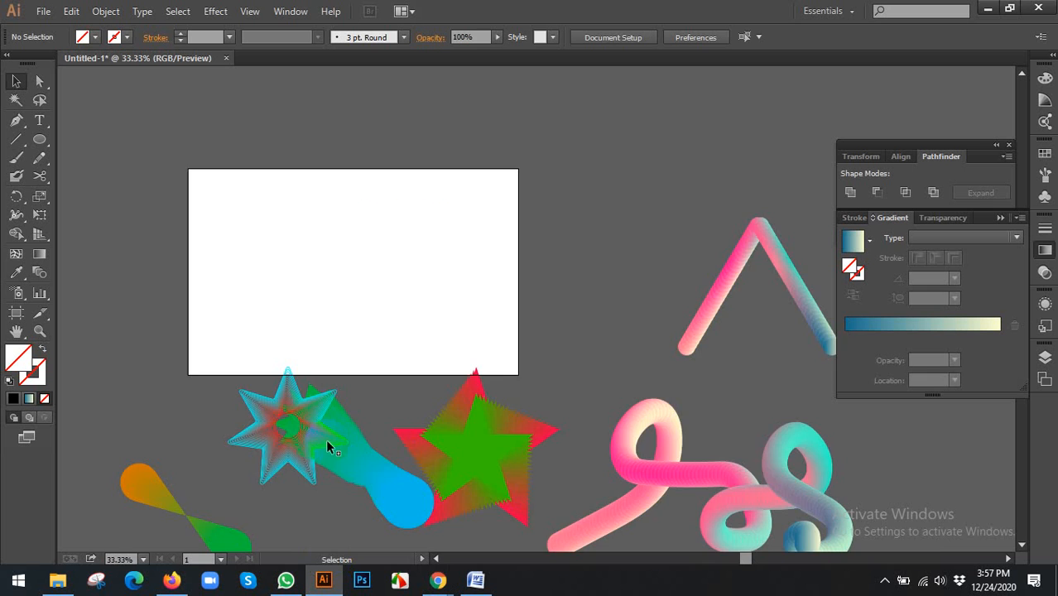
scroll(356, 308, "up", 1)
left_click_drag(366, 304, 414, 328)
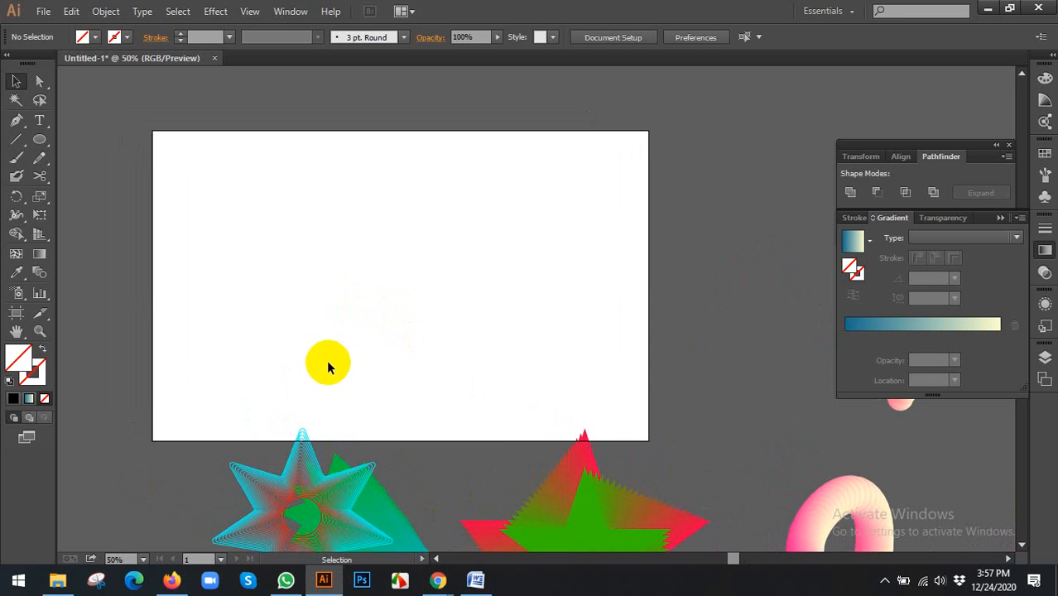
left_click(303, 437)
scroll(356, 296, "down", 1)
left_click(356, 296)
left_click_drag(346, 274, 421, 129)
left_click_drag(508, 393, 507, 395)
left_click_drag(438, 348, 450, 425)
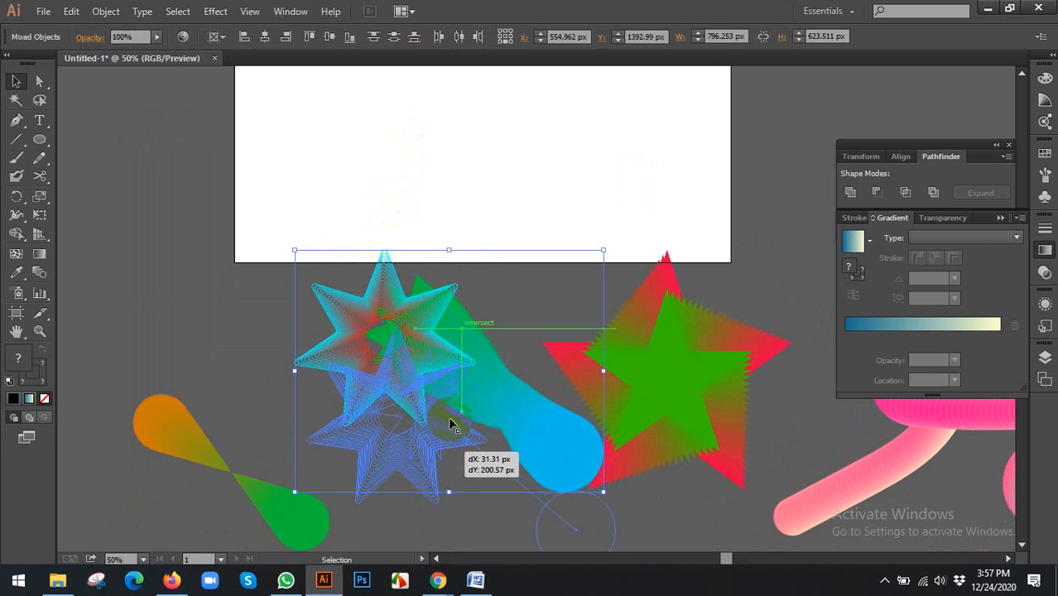
left_click(452, 191)
left_click_drag(453, 190, 409, 354)
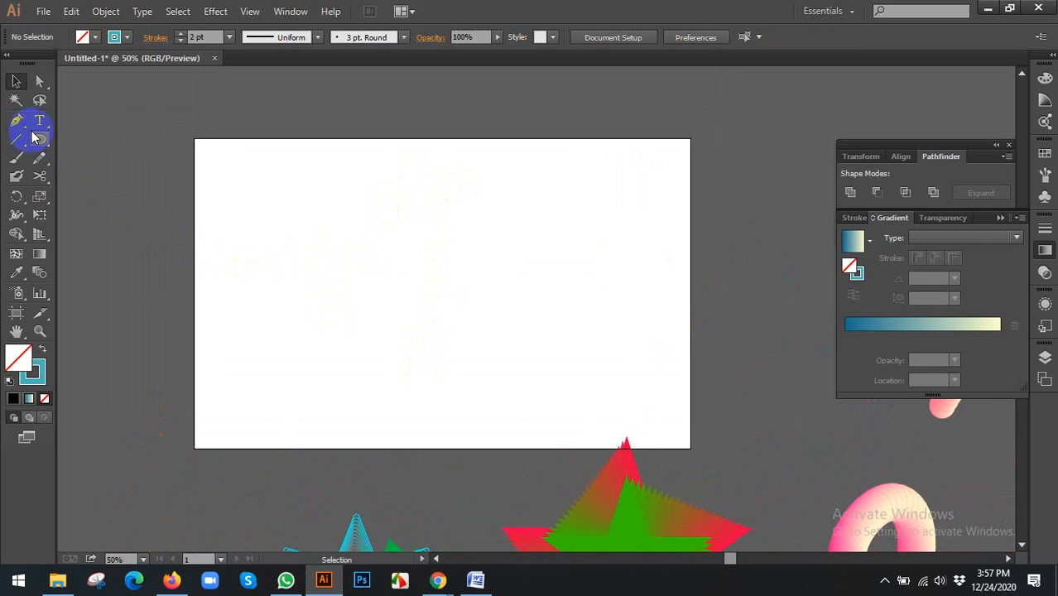
Step: Draw a freehand wavy path across the upper artboard with the Pencil tool, rising from the lower left edge, and deselect it
left_click_drag(39, 158, 91, 164)
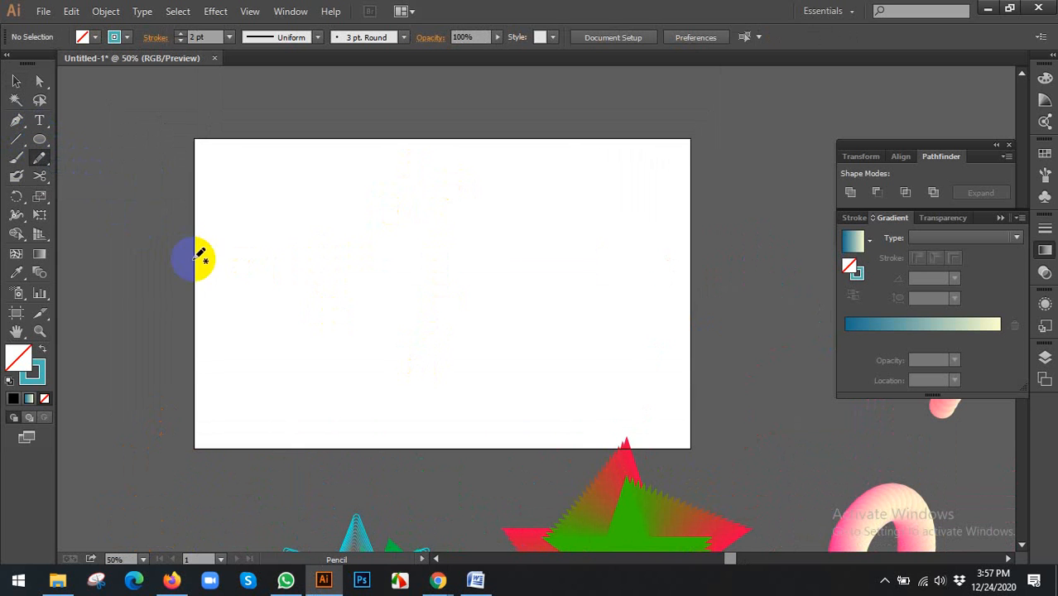
mouse_move(196, 374)
left_mouse_down()
mouse_move(308, 158)
mouse_move(668, 189)
mouse_move(701, 172)
left_mouse_up()
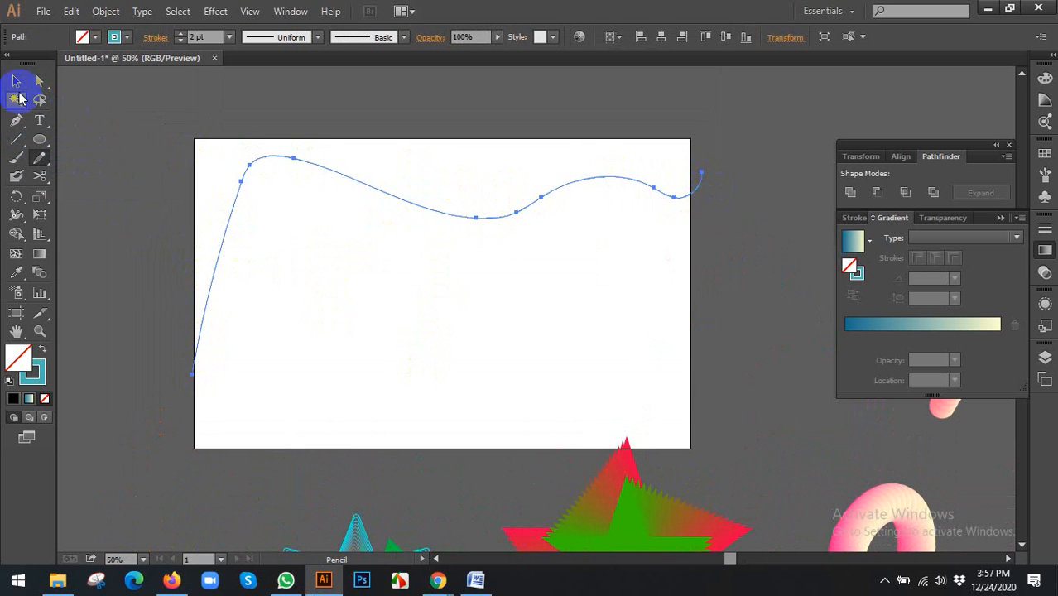
left_click(17, 81)
left_click(313, 283)
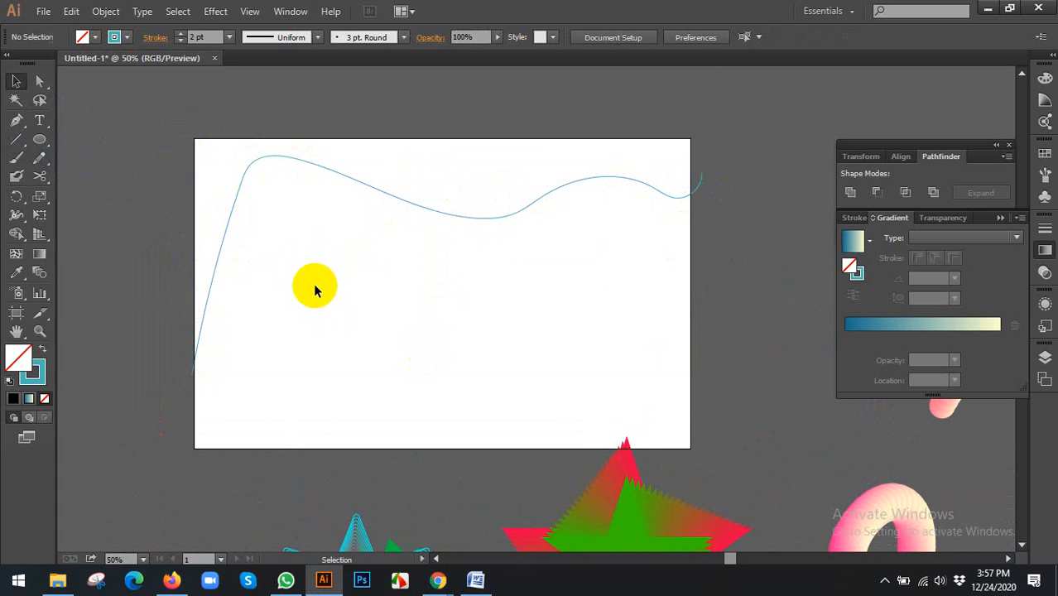
Step: Draw a stepped freehand path across the lower half of the artboard and delete it
left_click(41, 159)
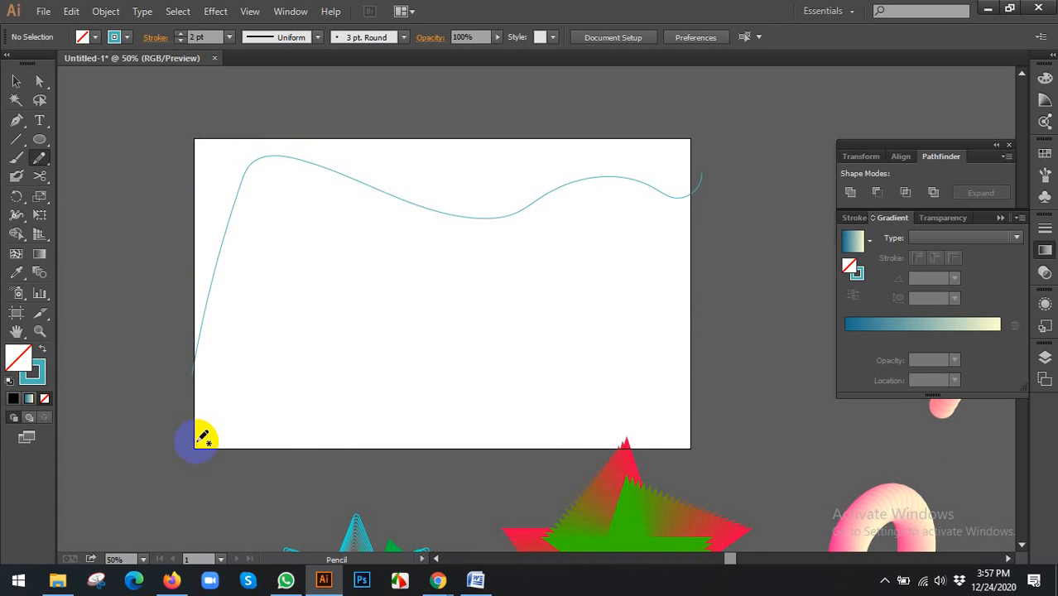
mouse_move(210, 439)
left_mouse_down()
mouse_move(331, 422)
mouse_move(392, 300)
mouse_move(542, 402)
mouse_move(541, 344)
mouse_move(586, 391)
mouse_move(644, 396)
mouse_move(700, 430)
left_mouse_up()
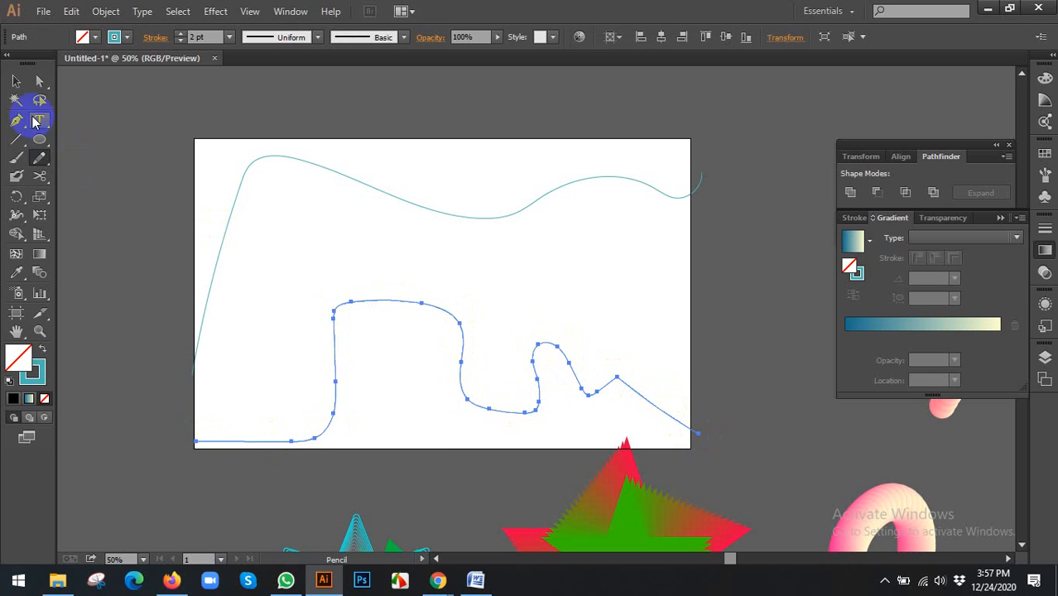
left_click(17, 82)
key("Delete")
scroll(189, 154, "down", 1)
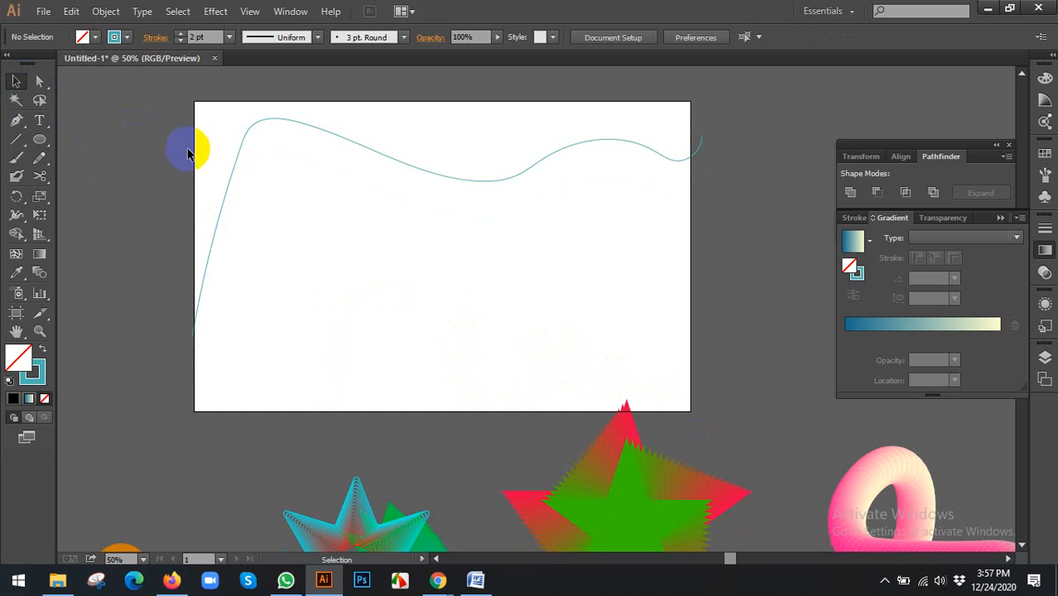
Step: Draw a gentle freehand wave from the artboard's lower left corner to its right edge with the Pencil tool and deselect it
left_click(38, 154)
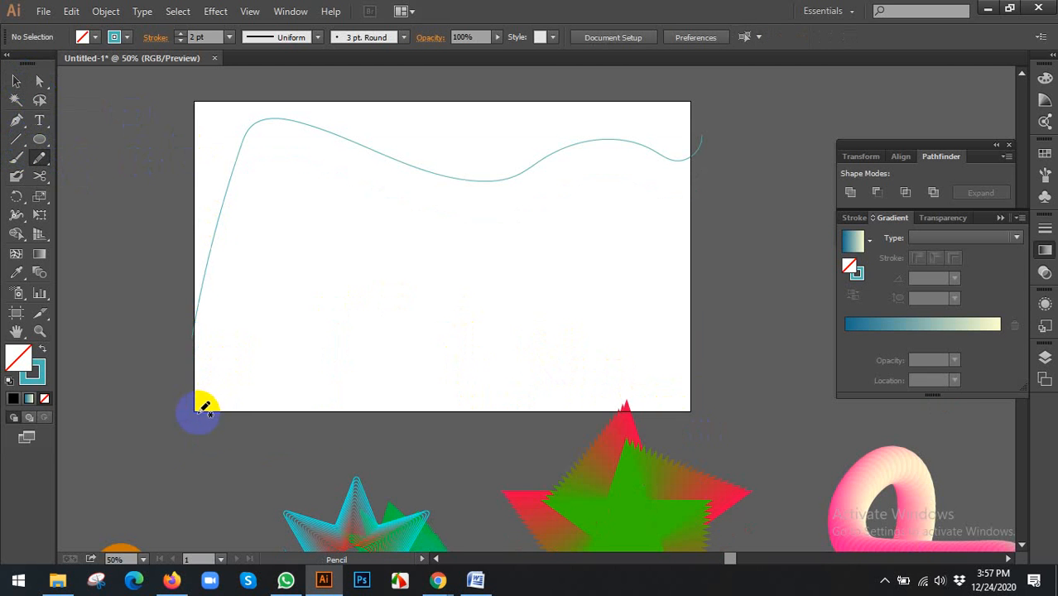
mouse_move(205, 408)
left_mouse_down()
mouse_move(286, 355)
mouse_move(686, 331)
left_mouse_up()
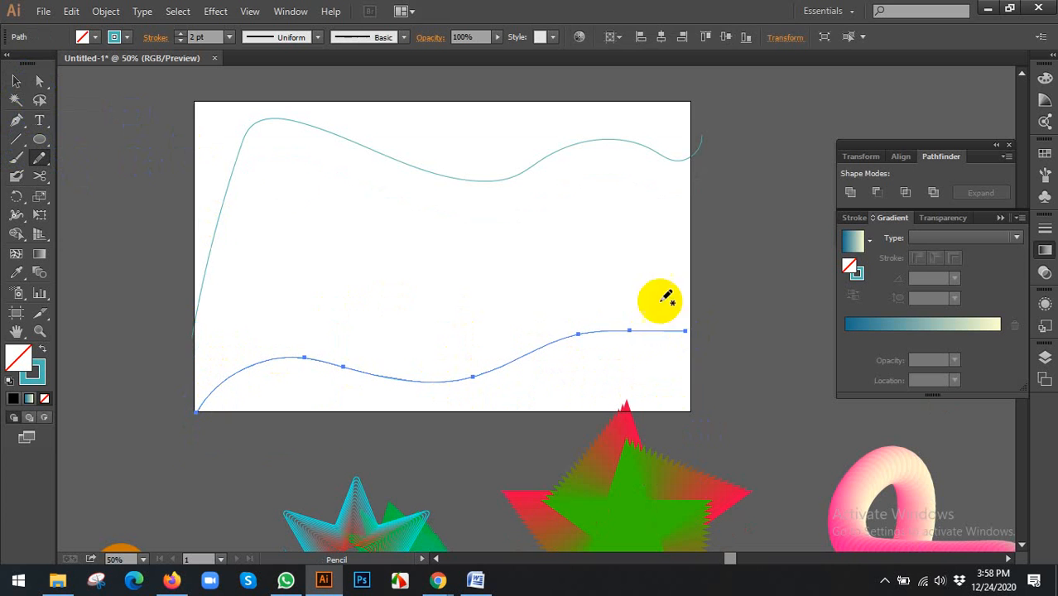
left_click(16, 81)
left_click(361, 246)
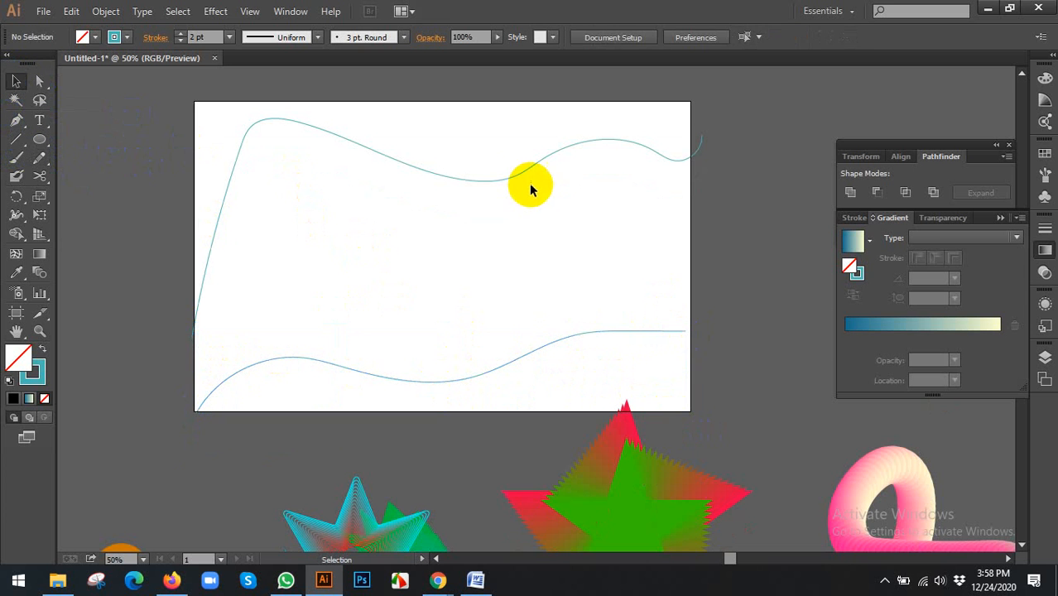
Step: Change the upper wavy path's stroke color to red and deselect it
left_click(495, 179)
left_click(115, 36)
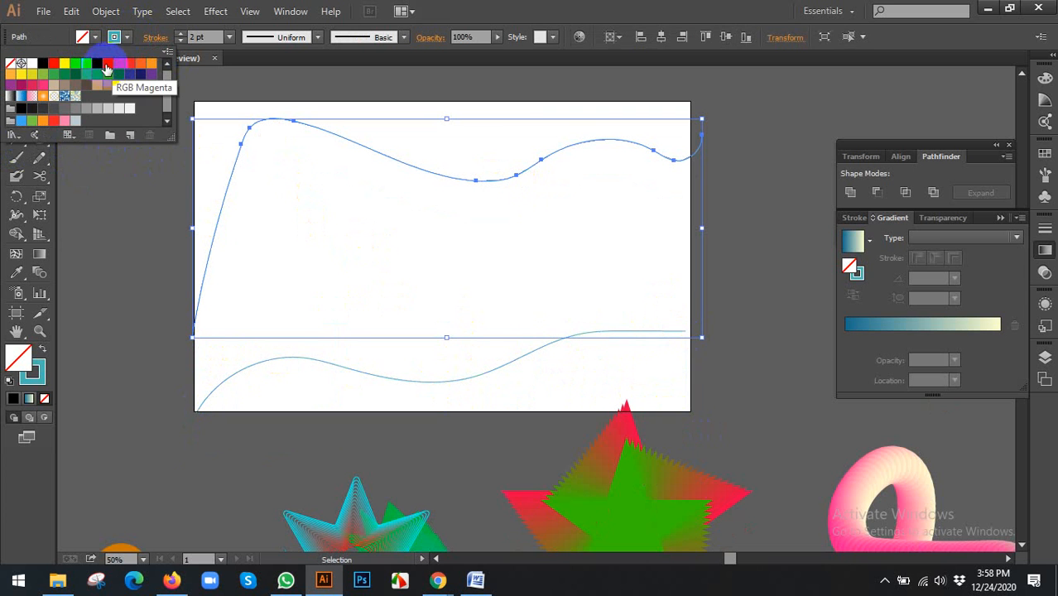
left_click(120, 66)
left_click(161, 195)
left_click(116, 217)
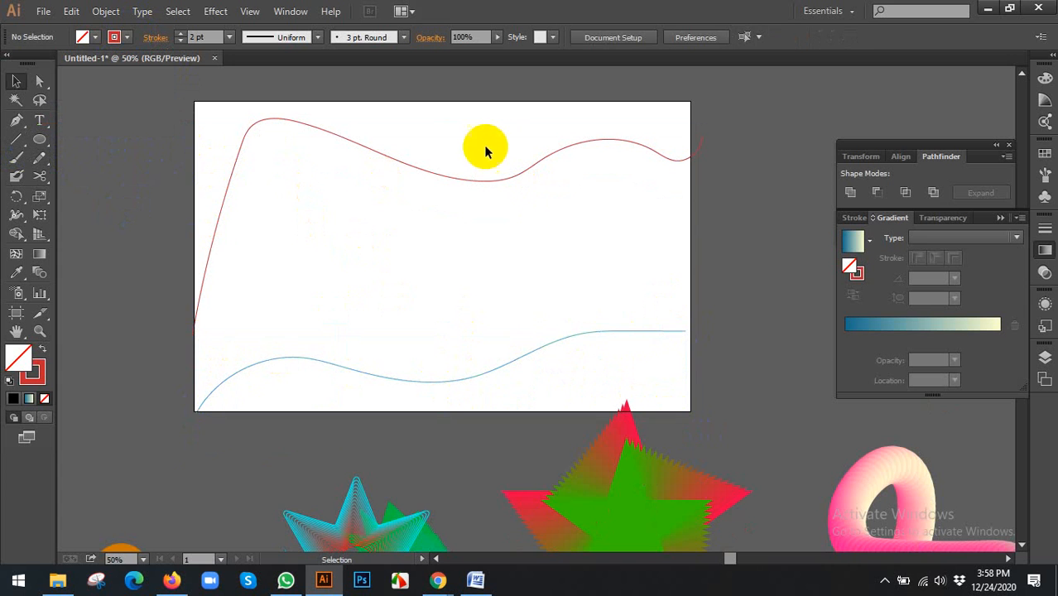
Step: Blend the red upper curve with the teal lower curve using the Blend tool, joining their right ends, and deselect the result
left_click_drag(493, 166, 543, 354)
left_click(39, 275)
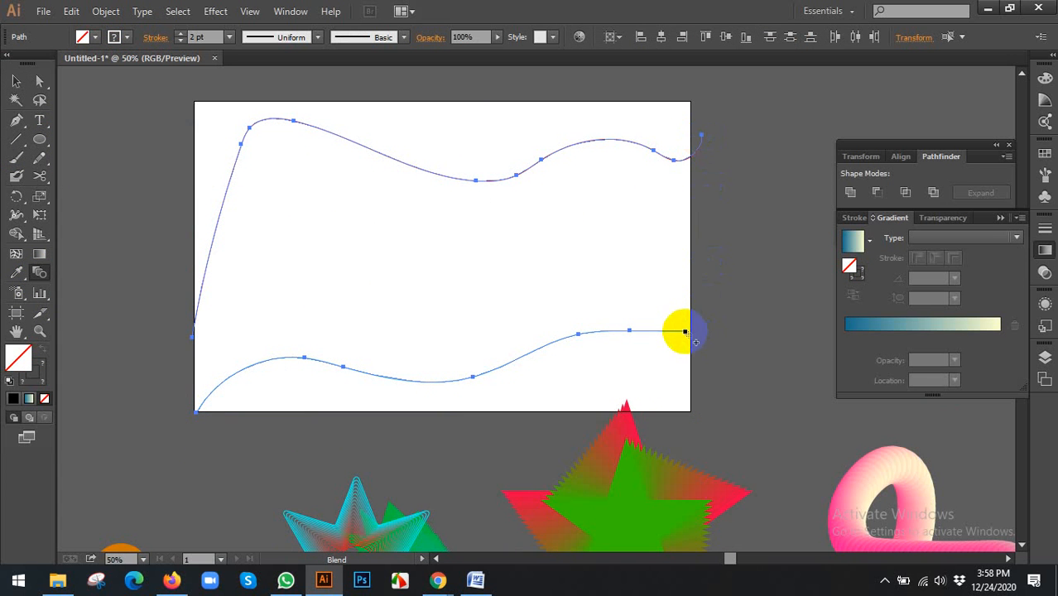
left_click(685, 332)
left_click(16, 81)
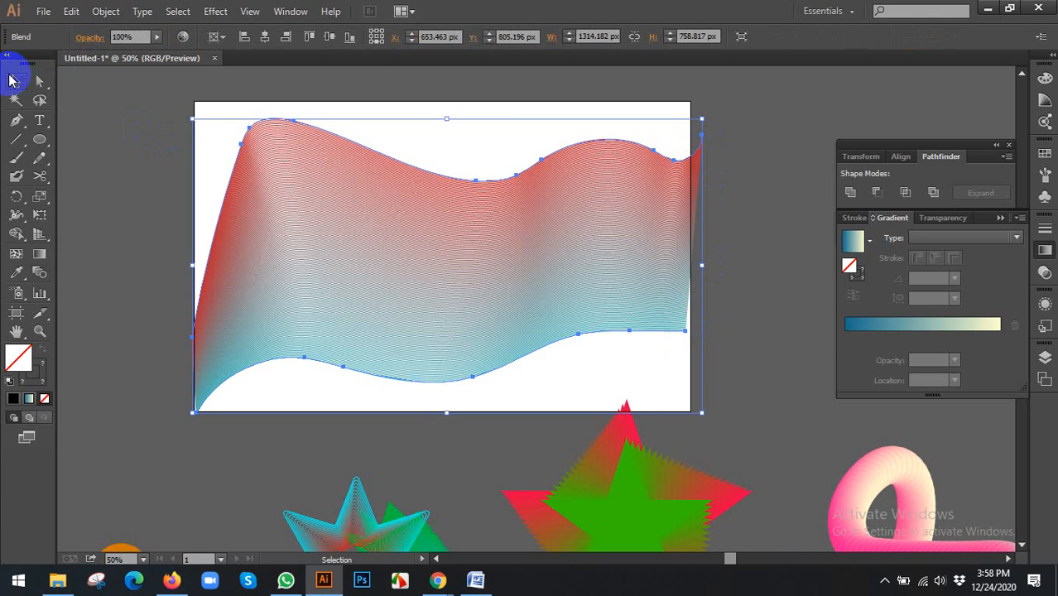
left_click(116, 150)
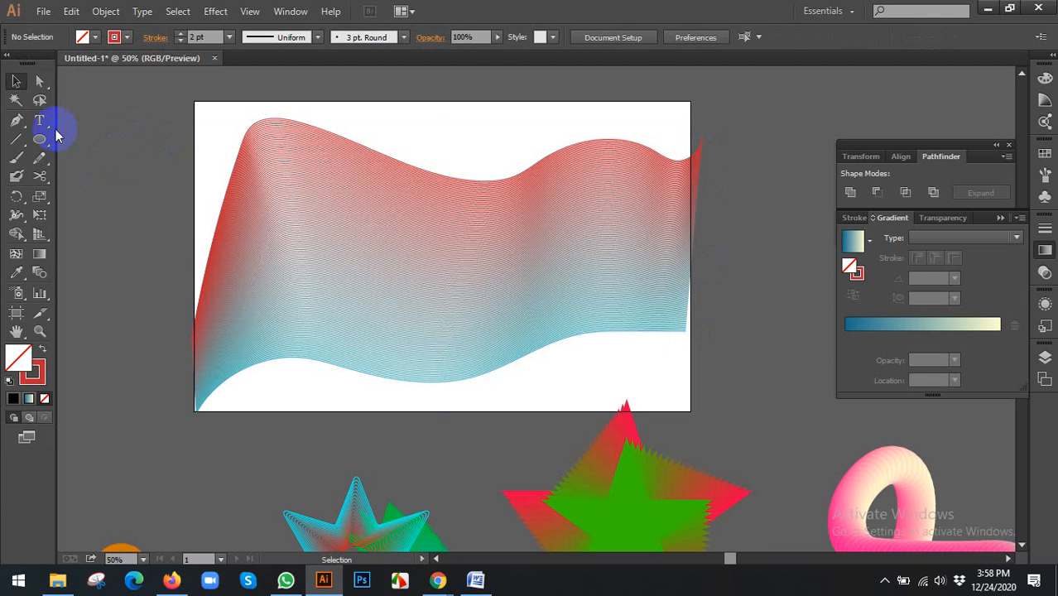
Step: Draw a rectangle covering the whole artboard and swap its fill and stroke to give it a red fill without an outline
left_click_drag(57, 135, 118, 135)
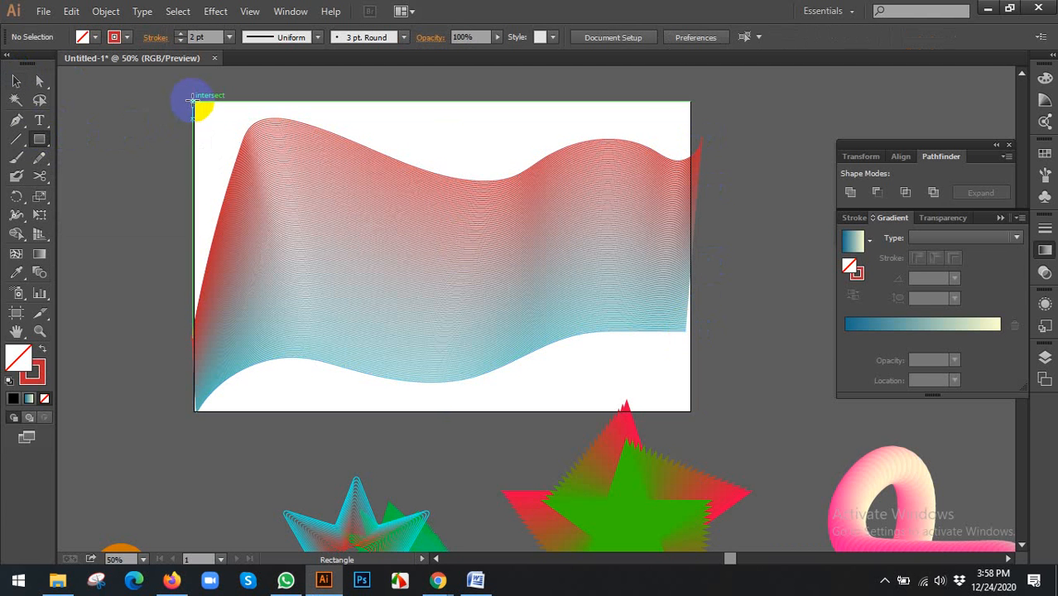
left_click_drag(193, 101, 692, 412)
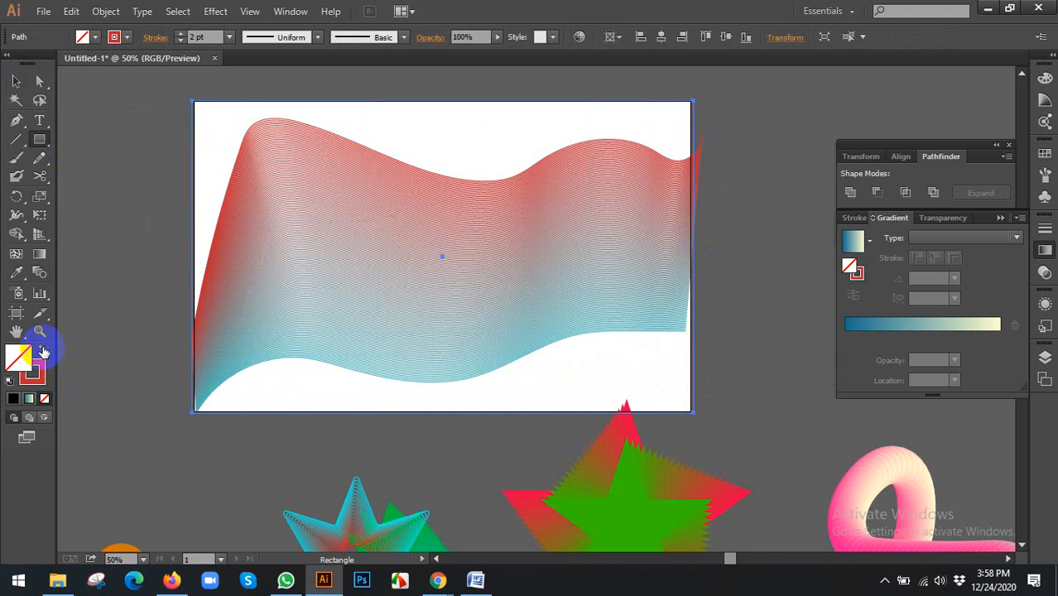
left_click(42, 351)
left_click(16, 82)
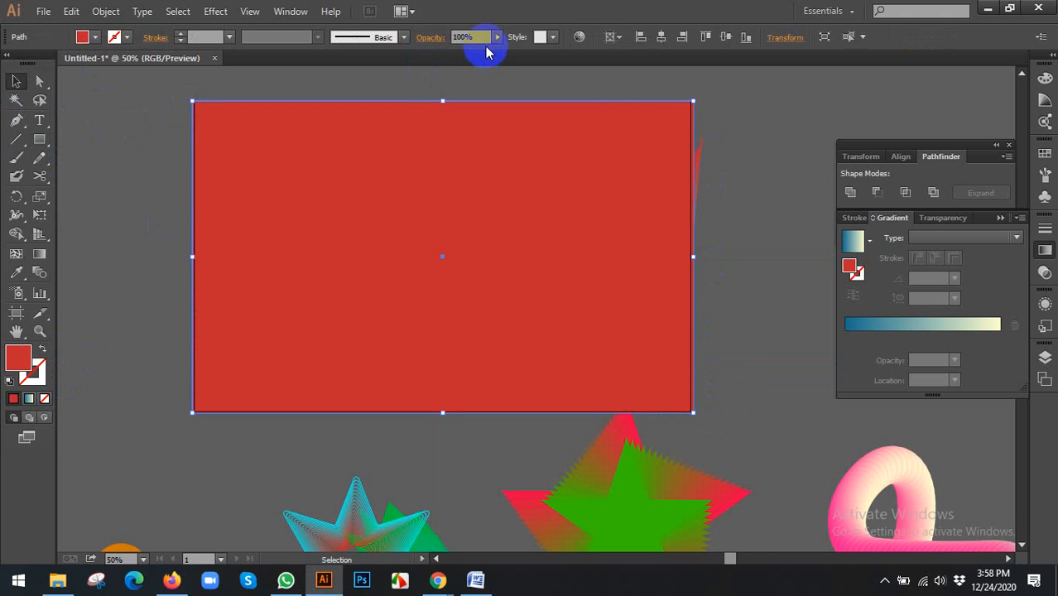
Step: Lower the red rectangle's opacity to 61%, send it behind the wavy blend, restore its opacity to 100% and deselect it
left_click_drag(449, 50, 474, 56)
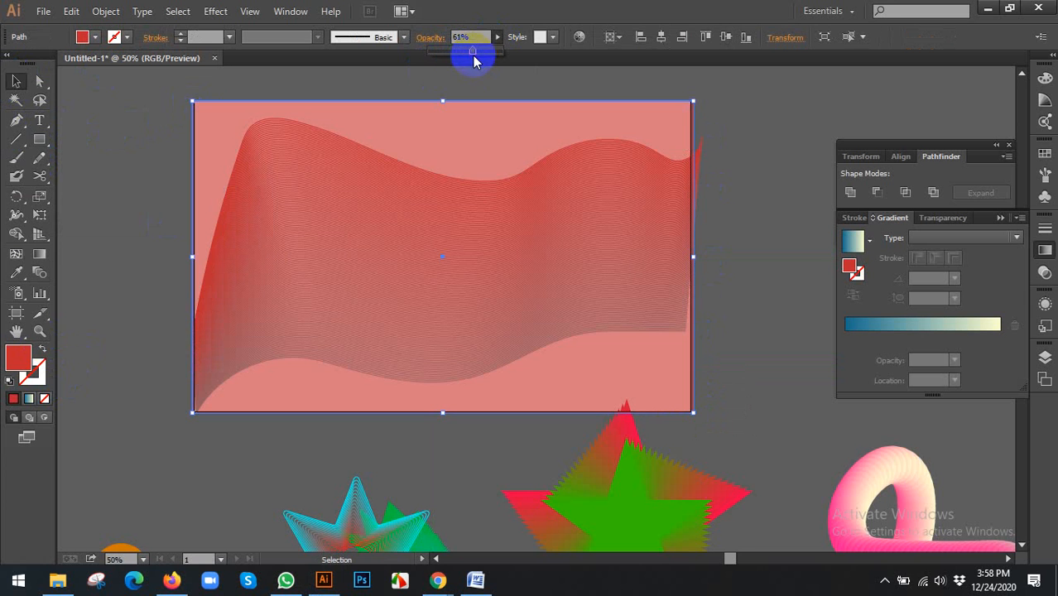
right_click(342, 129)
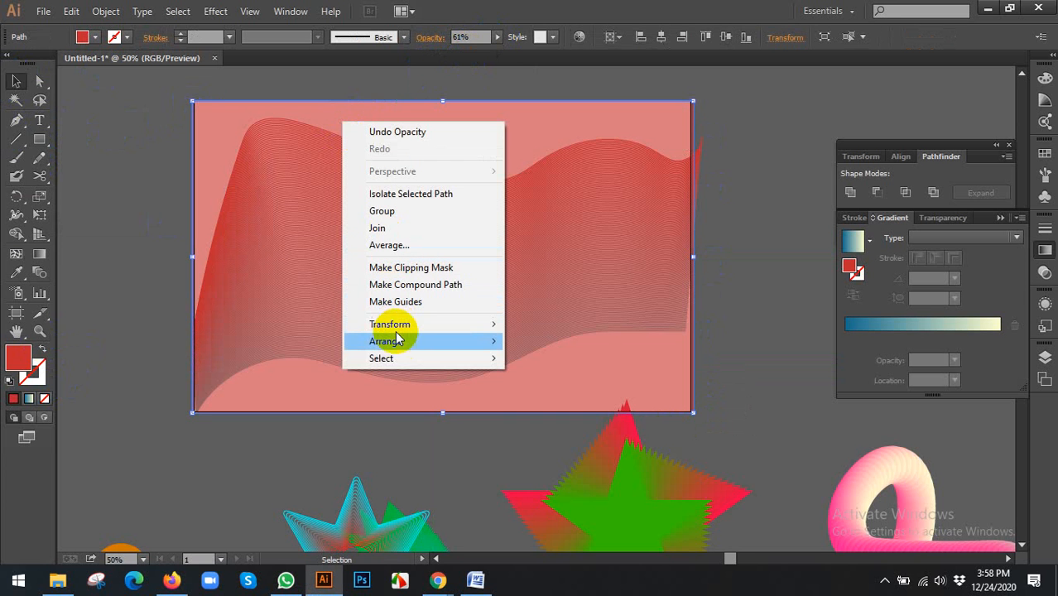
mouse_move(405, 344)
left_click(559, 393)
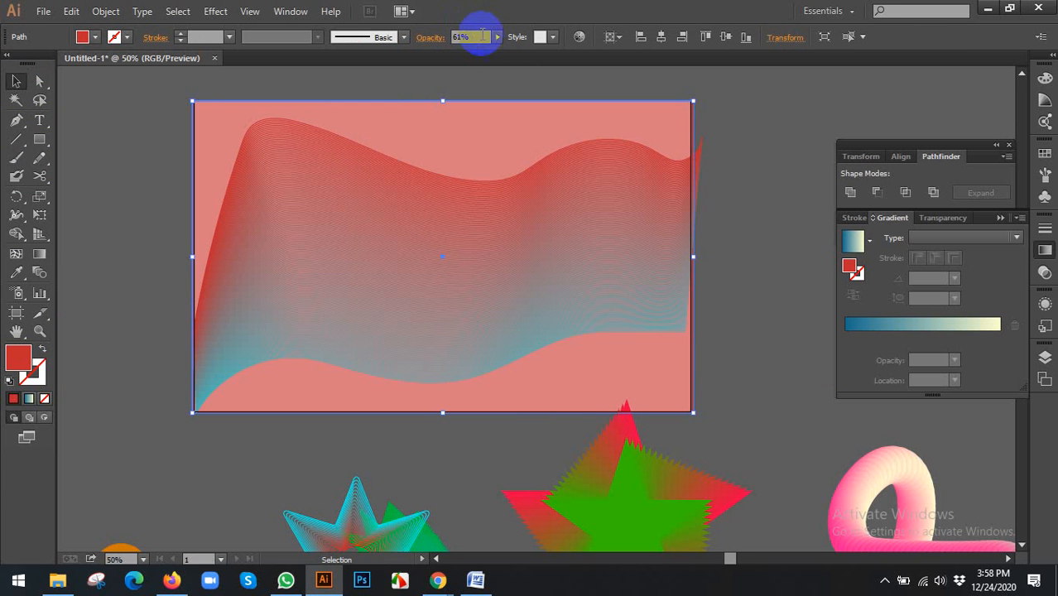
left_click_drag(496, 51, 525, 57)
left_click(740, 143)
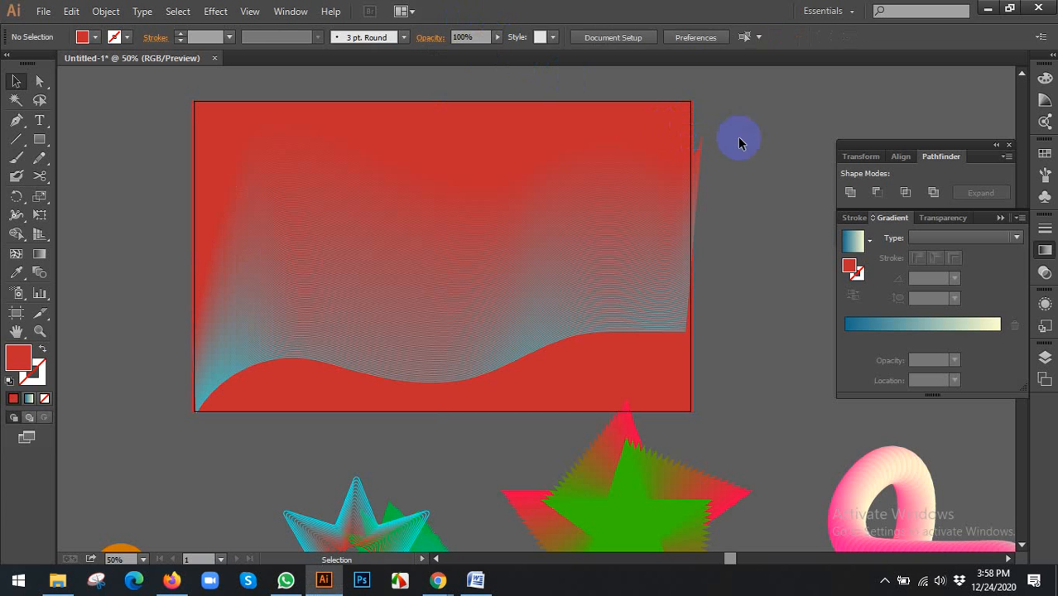
Step: Scale the wavy blend up proportionally about its center to about 1893 × 1093 px, extending past the artboard on all sides
left_click(594, 256)
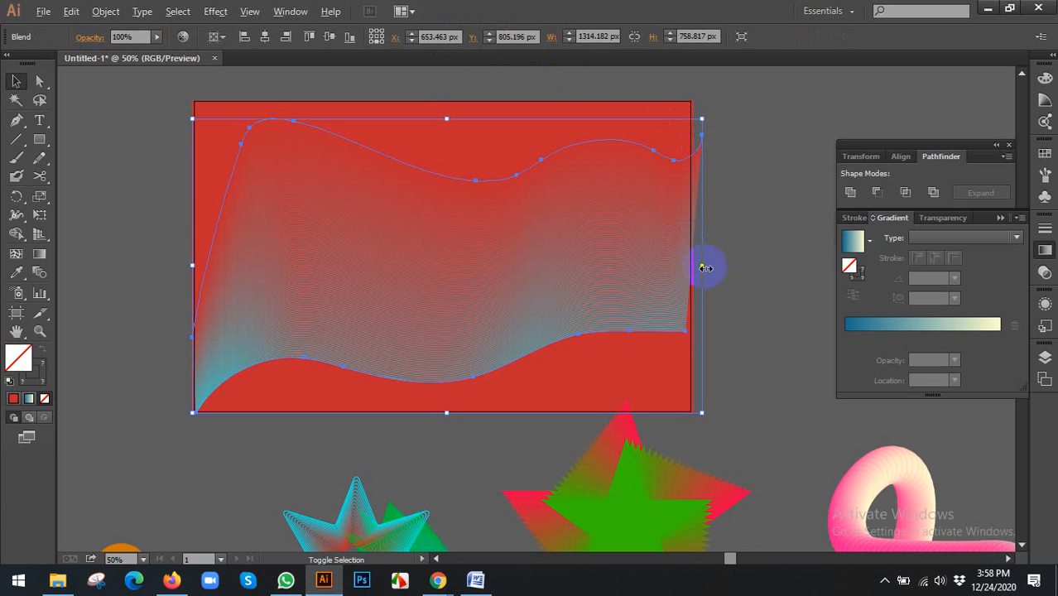
left_click_drag(704, 268, 752, 266)
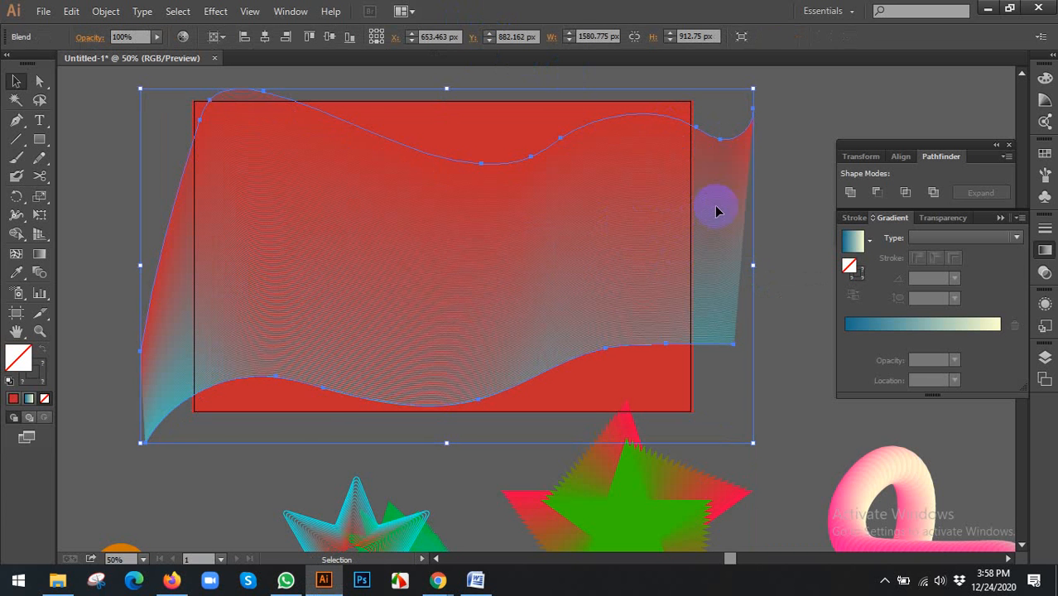
key("ctrl+minus")
left_click_drag(664, 161, 713, 128)
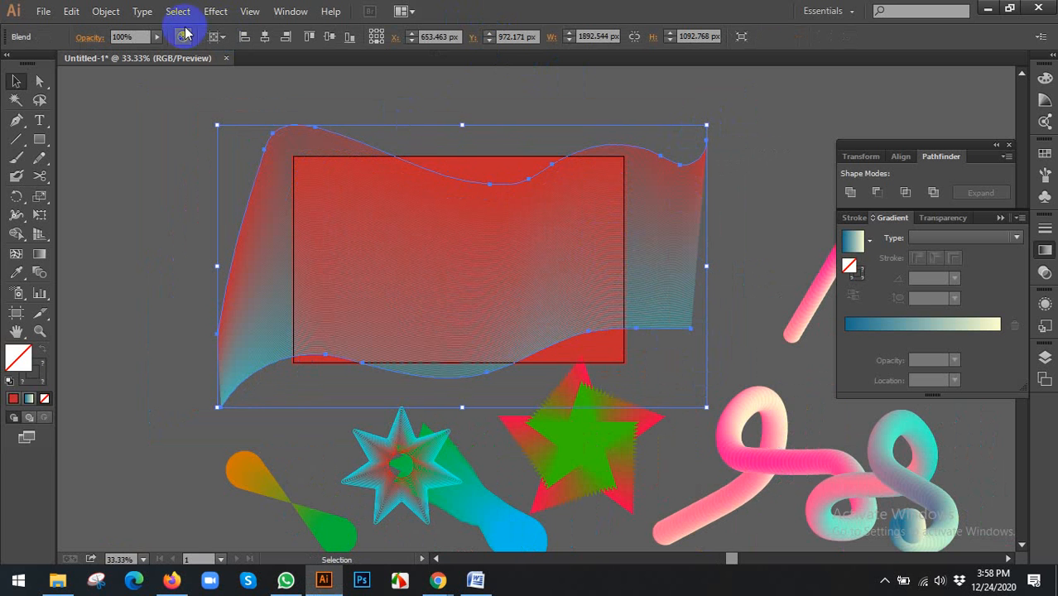
Step: Change the background rectangle's fill color to black and deselect it
left_click(507, 168)
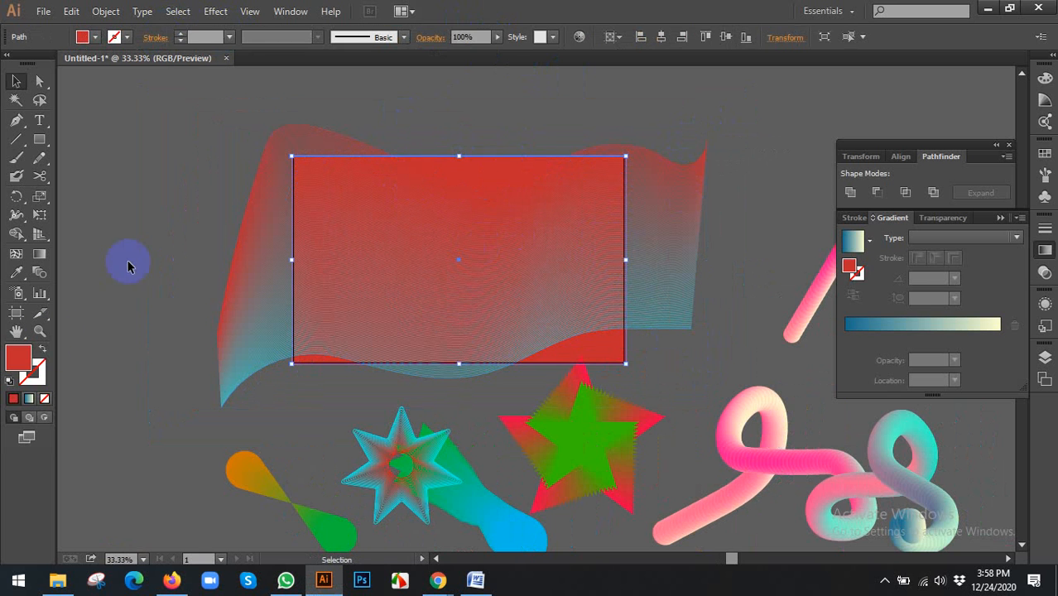
double_click(17, 359)
left_click_drag(488, 364, 456, 460)
left_click(820, 256)
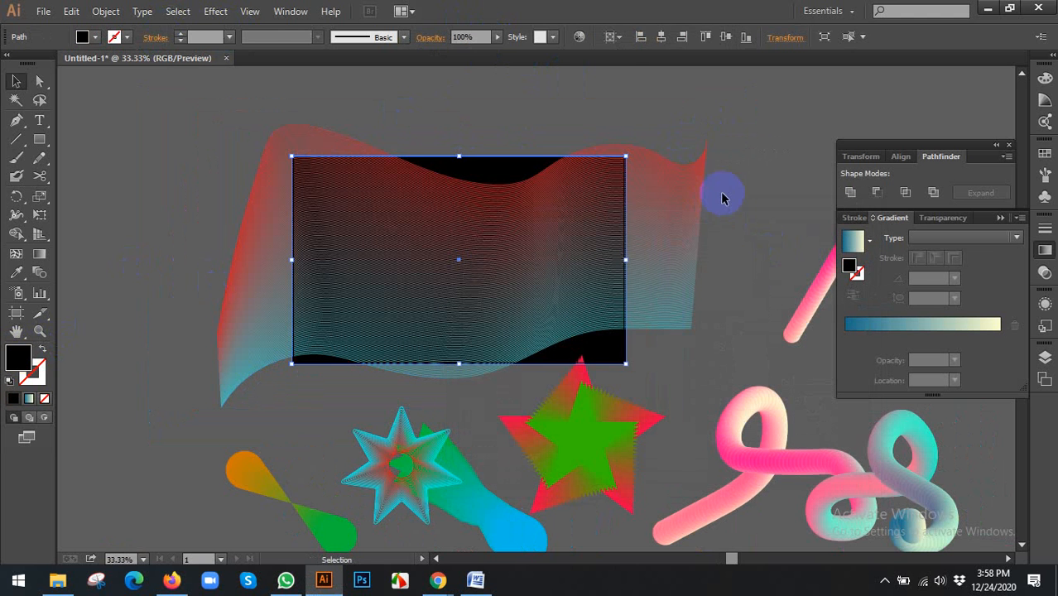
left_click(716, 199)
Step: Reduce the wavy blend's opacity to 49% and deselect it
left_click(600, 207)
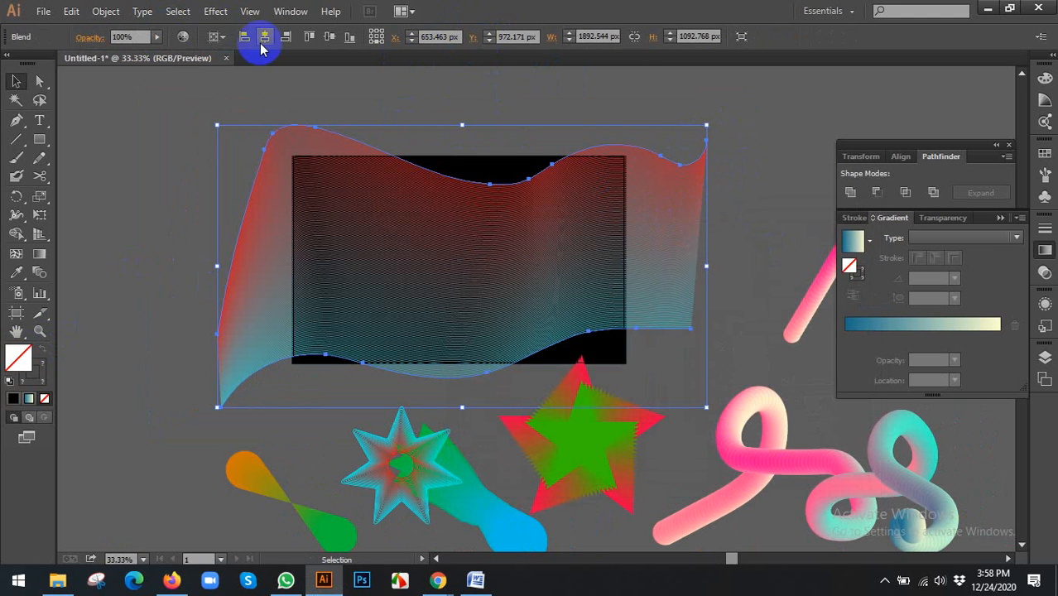
left_click_drag(155, 45, 124, 55)
left_click(174, 134)
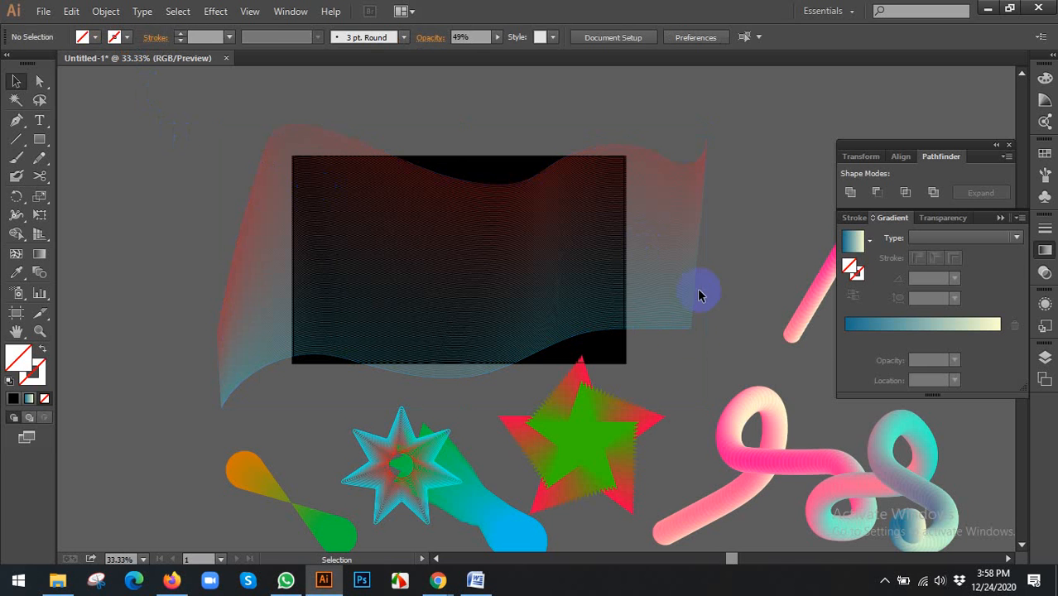
Step: Shrink the wavy blend, shift it up and left over the black rectangle, and widen it to about 1499 × 789 px
left_click(676, 313)
left_click_drag(708, 410, 626, 279)
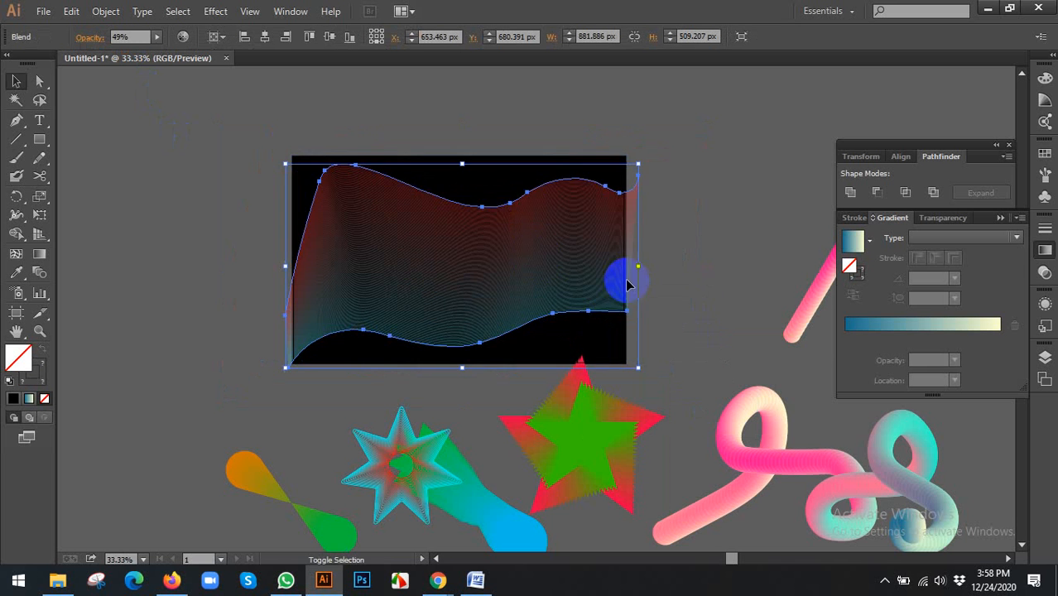
left_click_drag(540, 262, 509, 227)
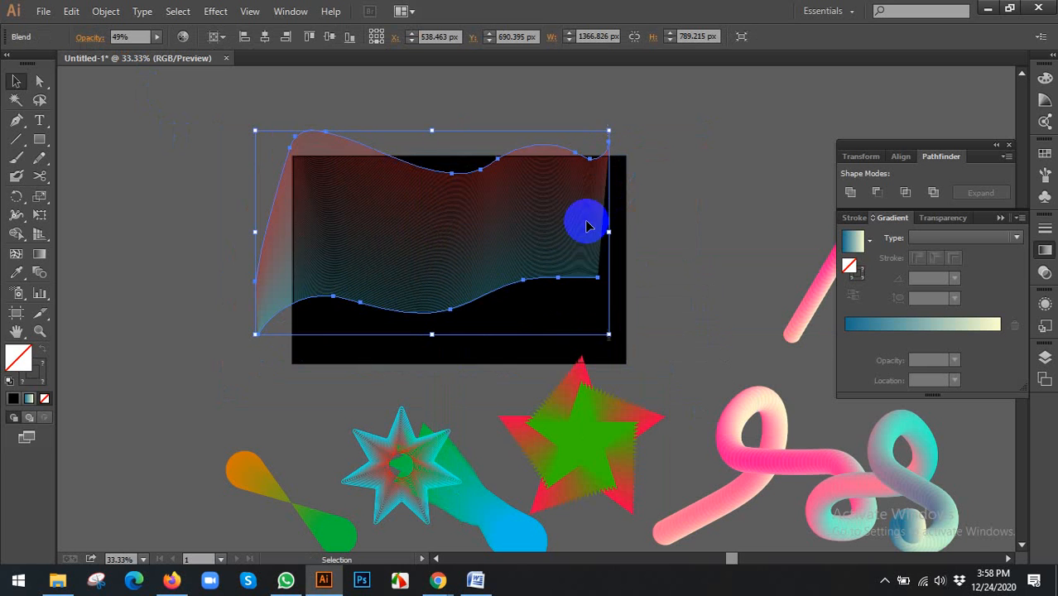
left_click_drag(612, 231, 644, 233)
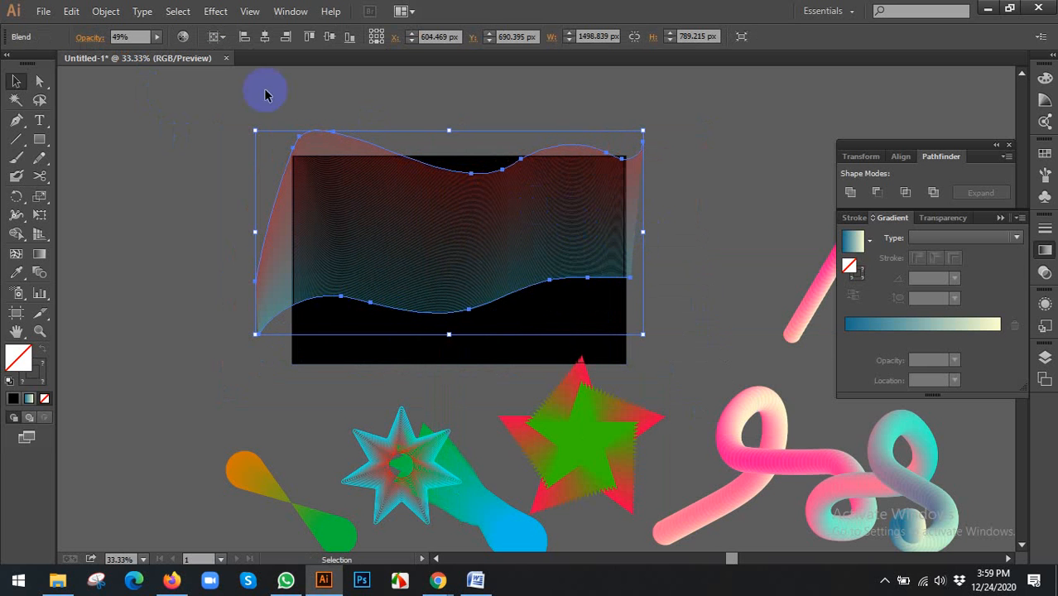
Step: Try the Multiply, Lighten, Screen, Overlay and Soft Light blending modes on the wavy blend and return it to Normal
left_click(89, 37)
left_click(63, 63)
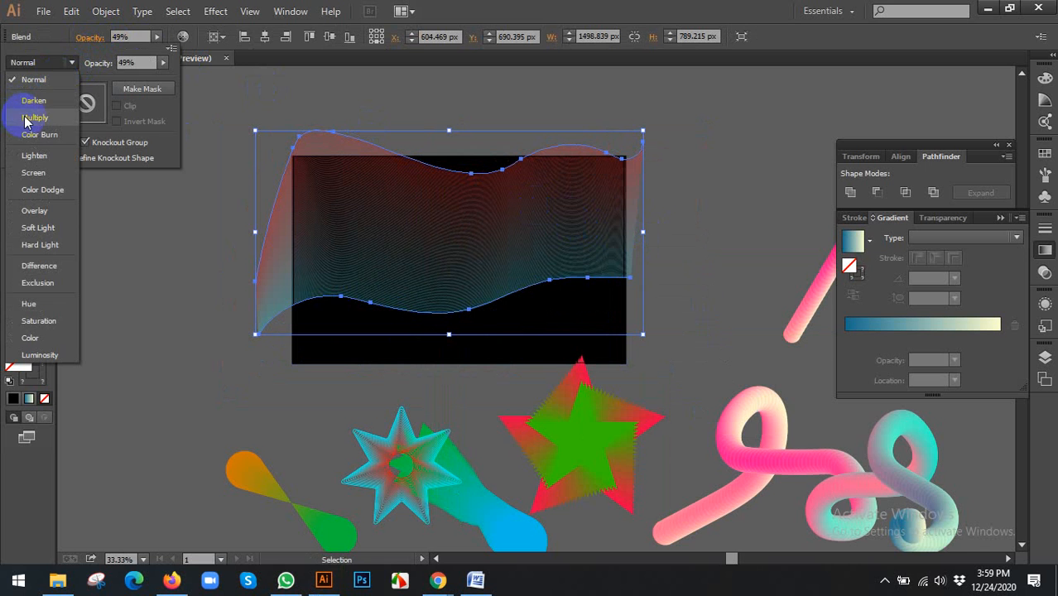
left_click(25, 120)
left_click(29, 63)
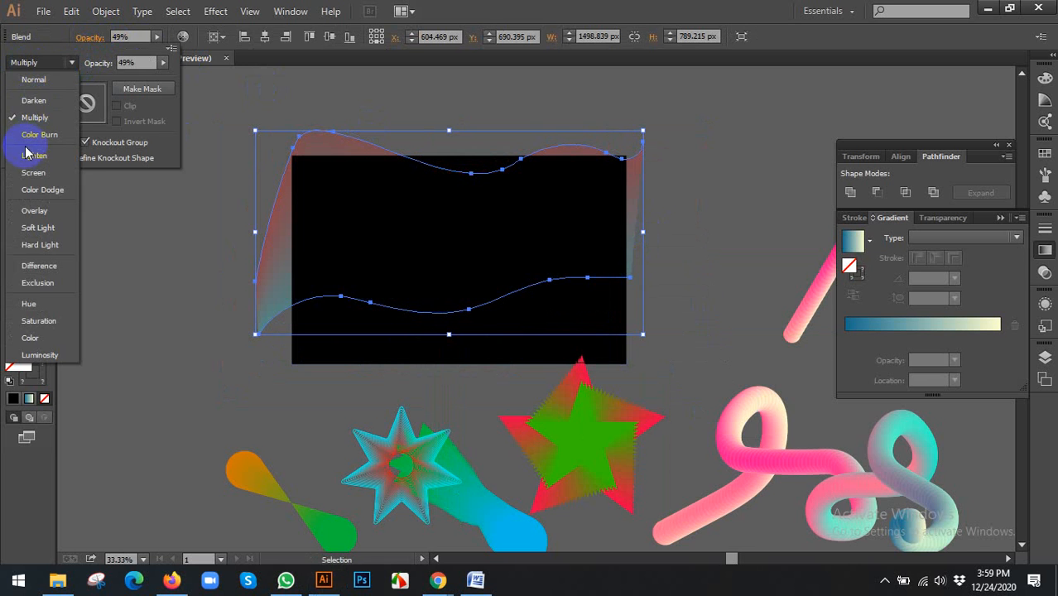
left_click(31, 155)
left_click(50, 64)
left_click(43, 169)
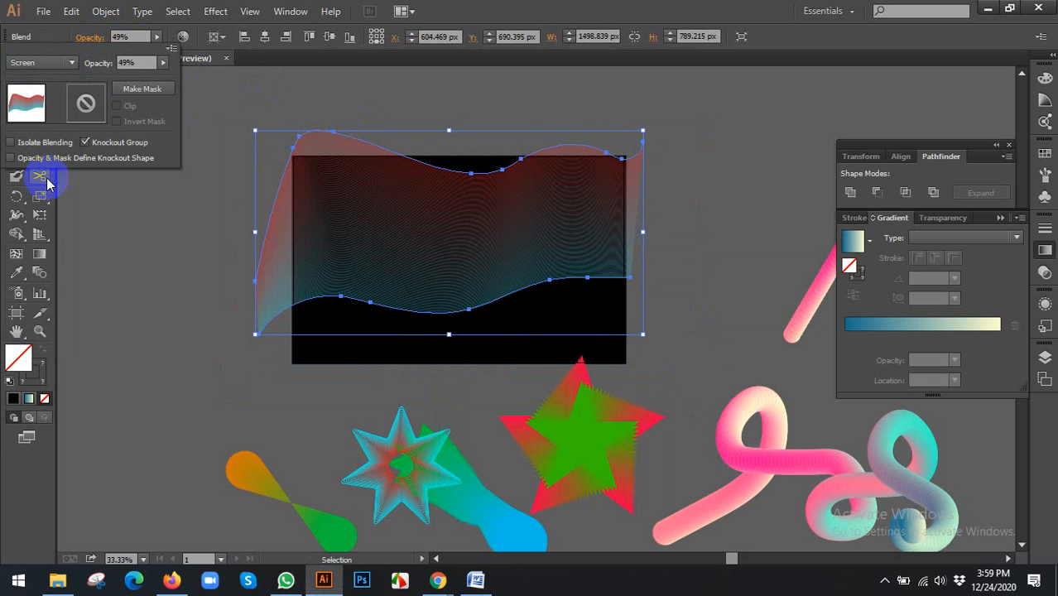
left_click(42, 63)
left_click(38, 211)
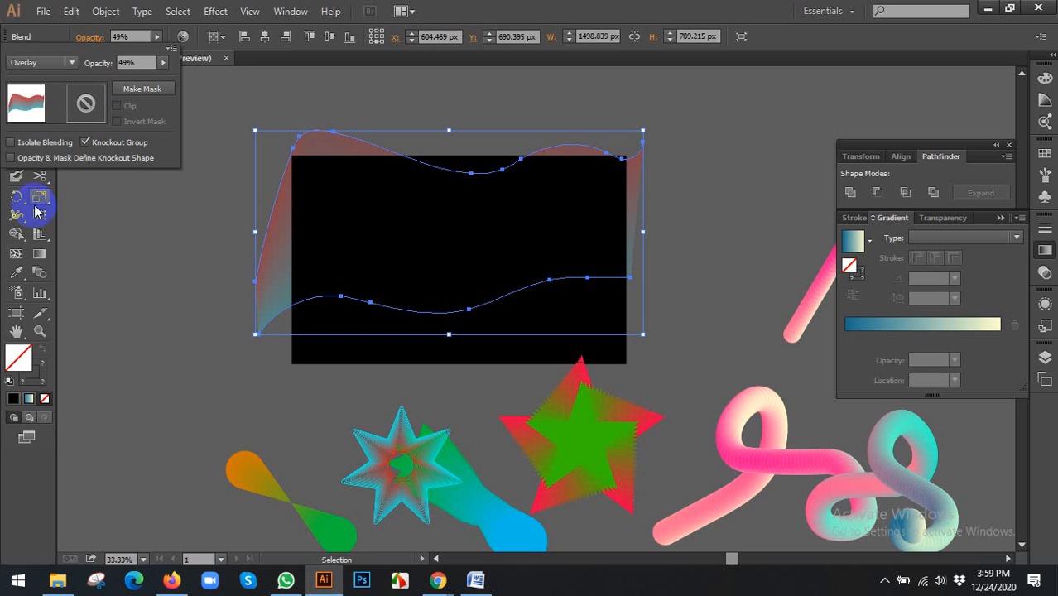
left_click(41, 63)
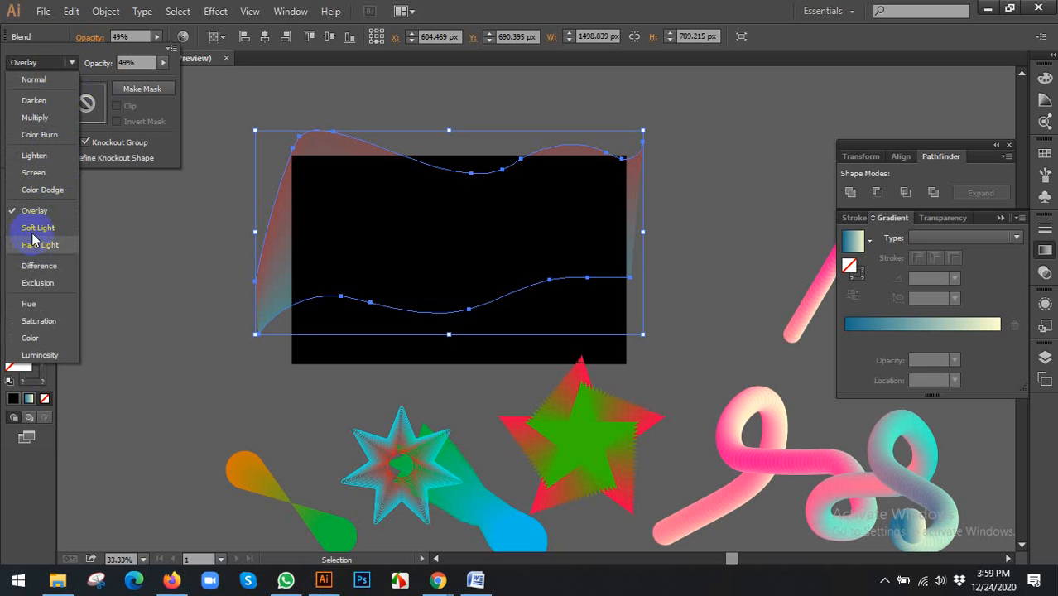
left_click(36, 233)
left_click(43, 64)
left_click(41, 307)
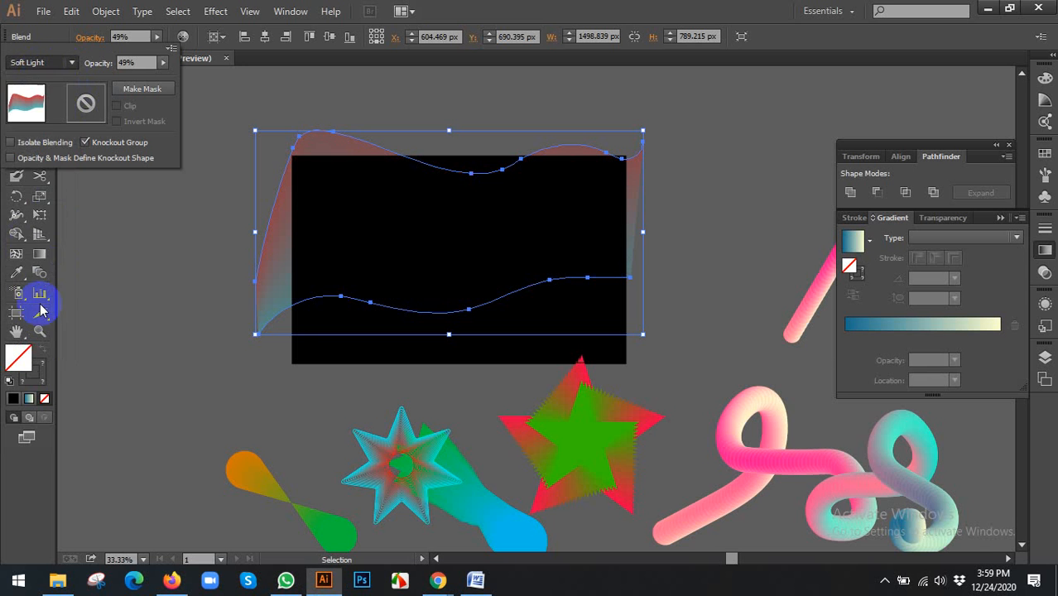
left_click(42, 62)
left_click(35, 77)
Step: Reduce the wavy blend's opacity to 16% and deselect it
left_click(132, 63)
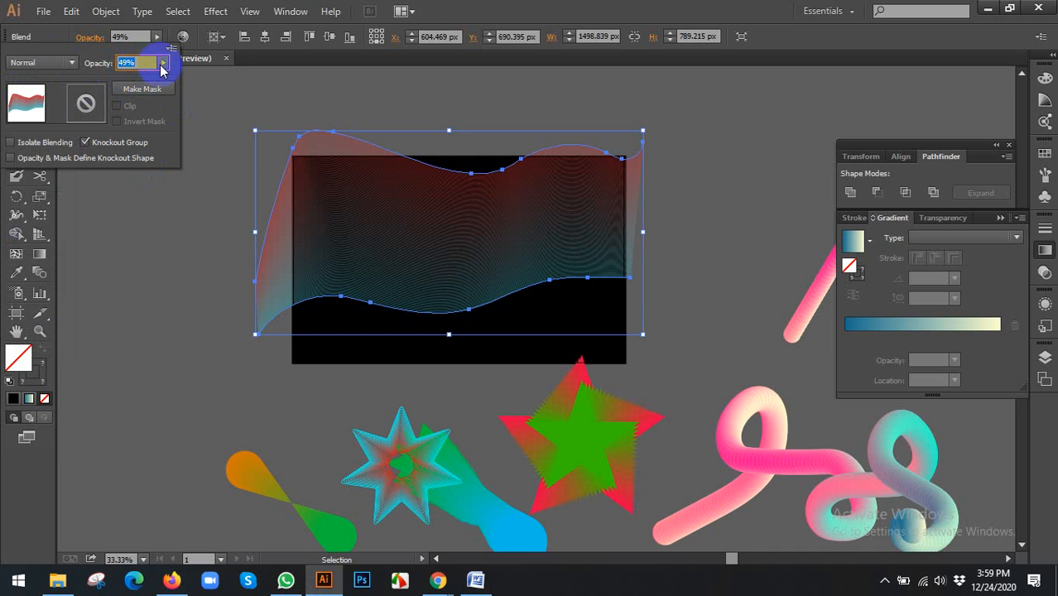
left_click_drag(114, 83, 108, 83)
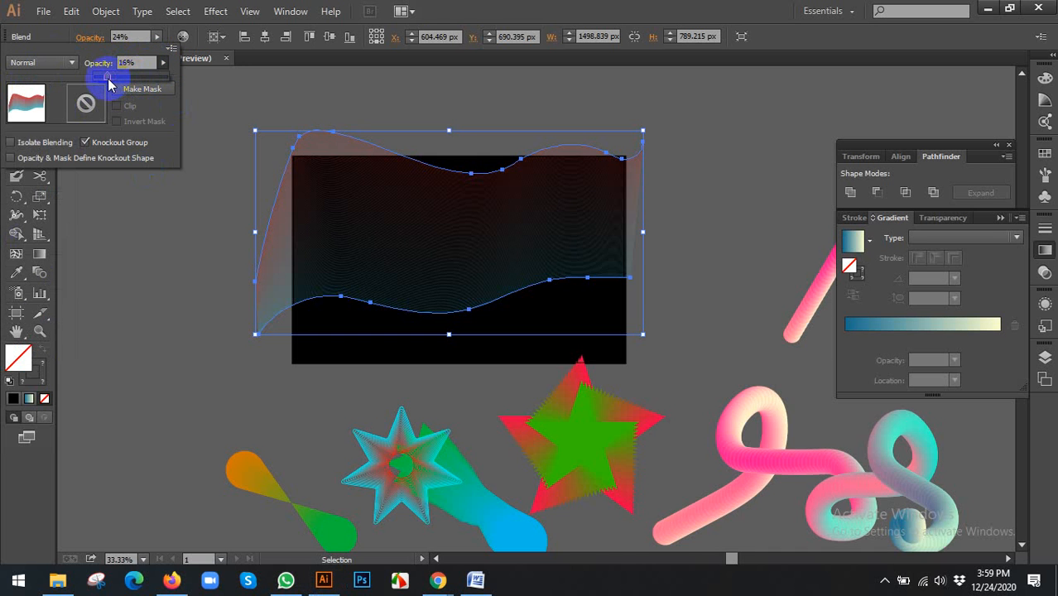
left_click(322, 107)
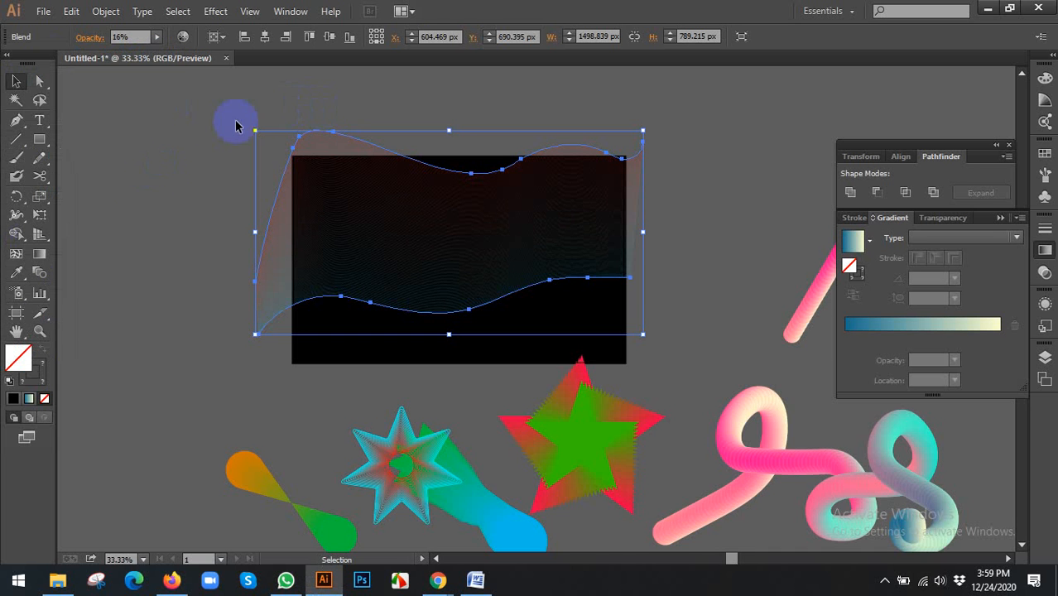
left_click(141, 203)
Step: Switch to Chrome and examine the line-blend reference images in the "blend tool illustrator" results, including the Blending Vector Art example
left_click(438, 579)
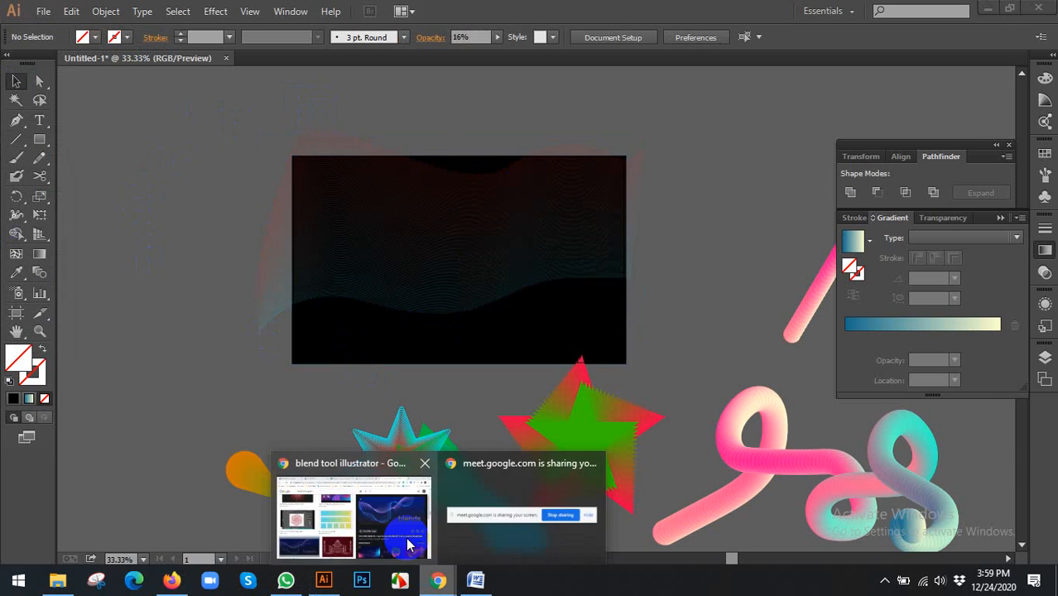
left_click(408, 545)
scroll(785, 284, "up", 1)
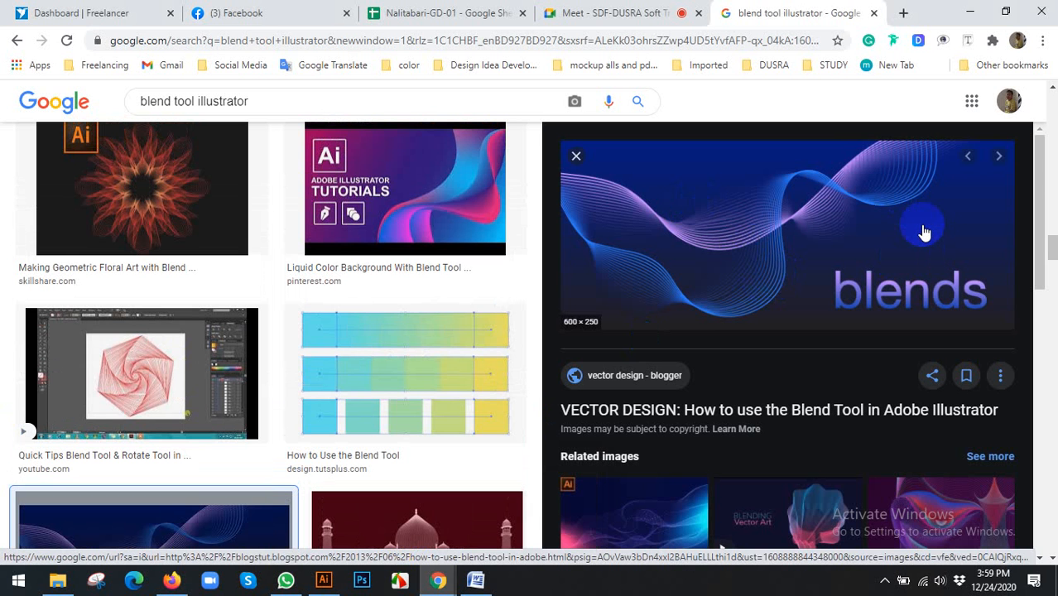
scroll(925, 232, "down", 2)
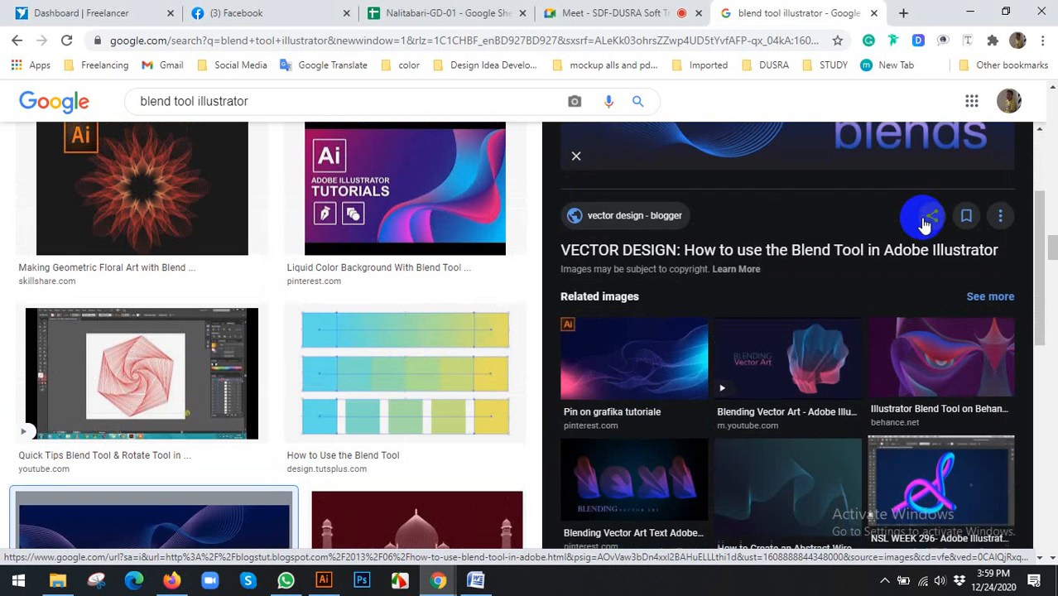
scroll(882, 236, "down", 1)
left_click(836, 255)
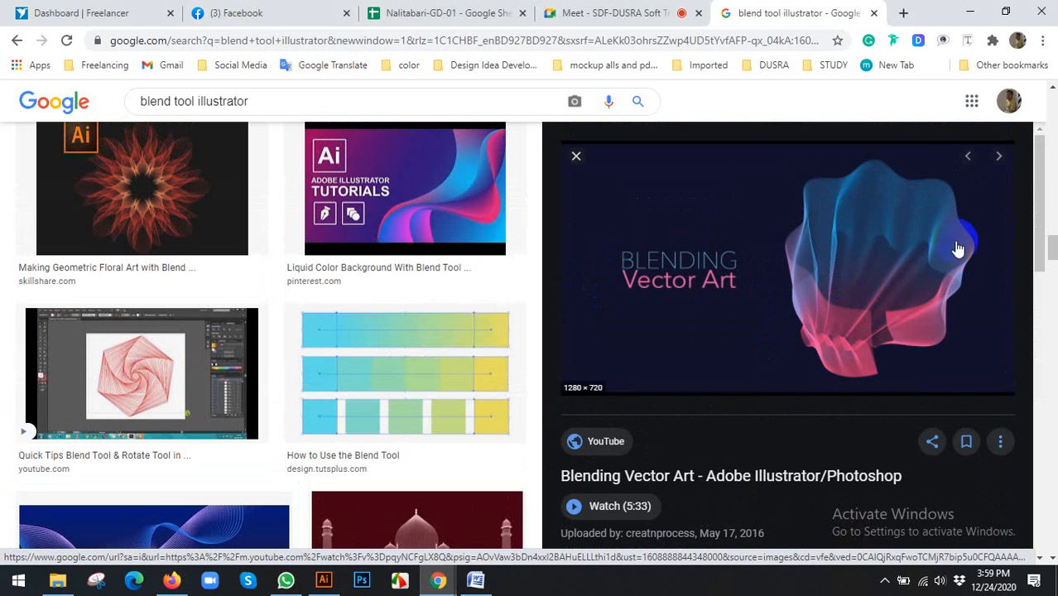
scroll(872, 239, "down", 2)
scroll(865, 233, "up", 2)
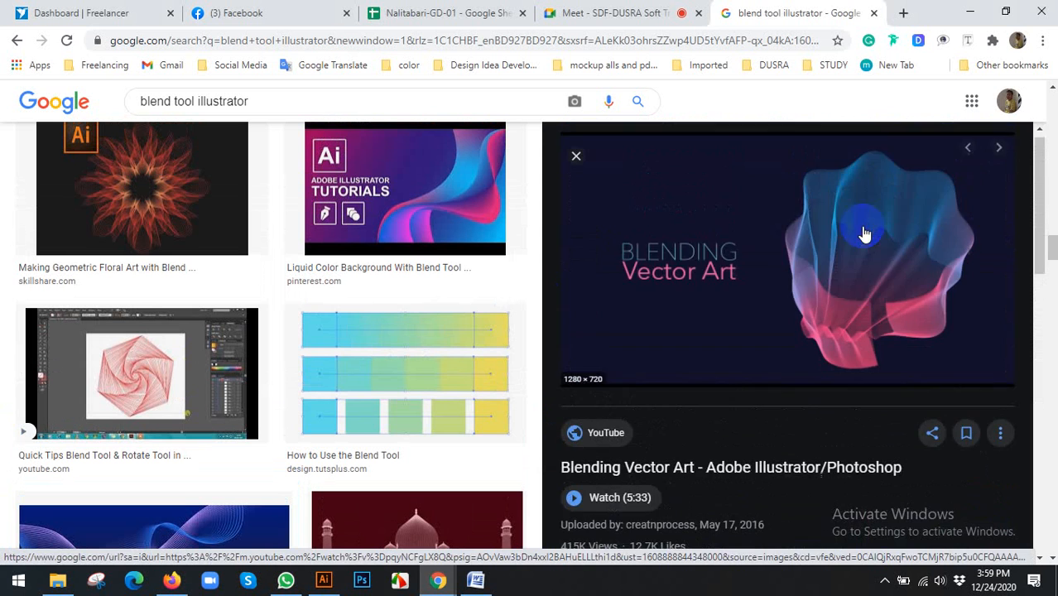
scroll(863, 233, "down", 3)
scroll(859, 233, "up", 3)
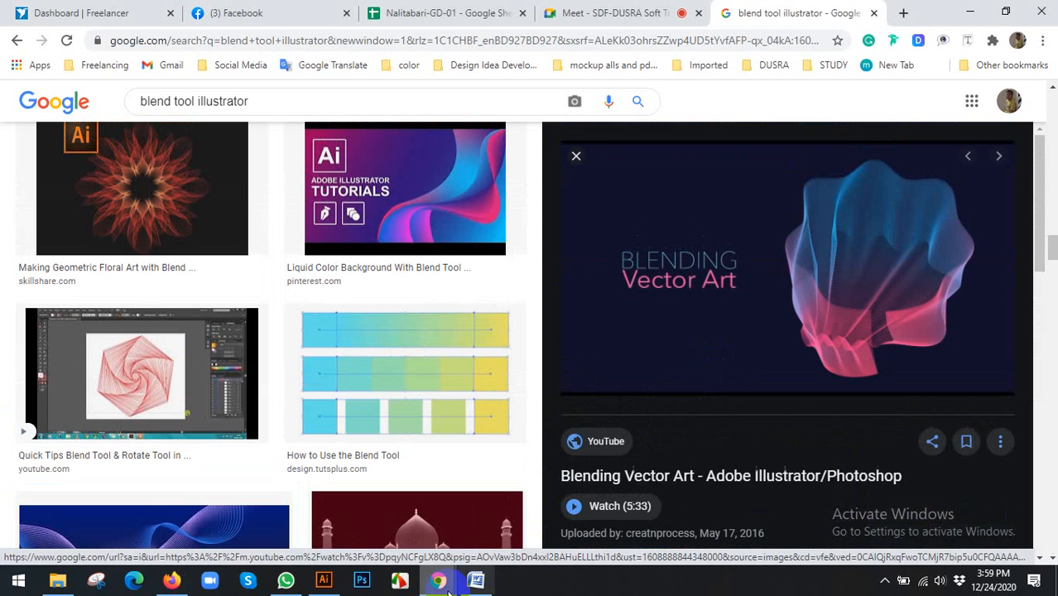
Step: Switch back to Illustrator, move the faded wavy blend off the black rectangle to the empty area above it, and deselect it
left_click(324, 580)
left_click(377, 229)
left_click_drag(352, 424, 310, 180)
scroll(428, 283, "up", 3)
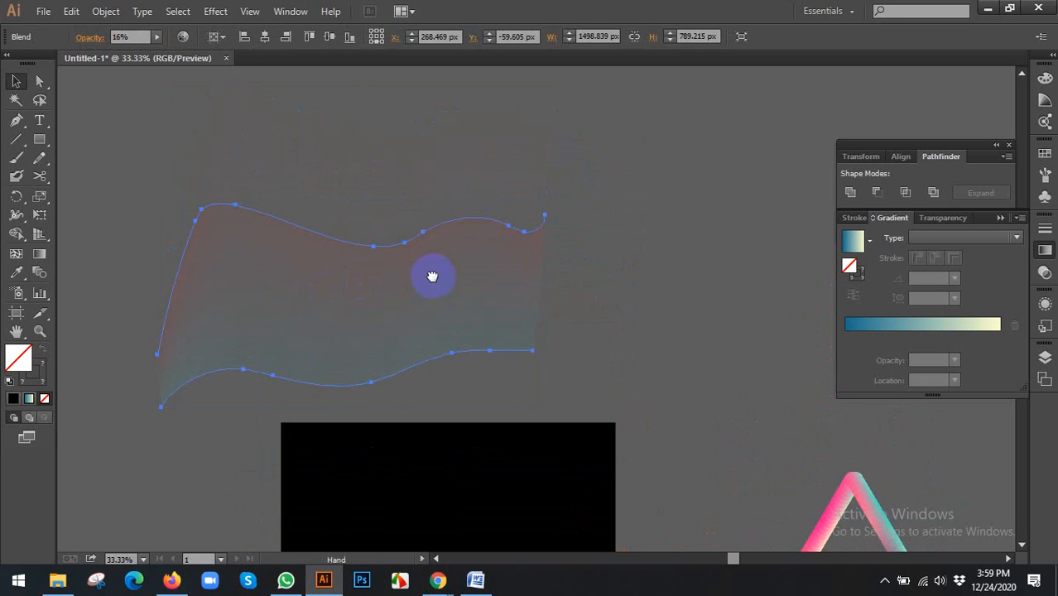
mouse_move(432, 277)
left_mouse_down()
mouse_move(368, 258)
mouse_move(404, 292)
left_mouse_up()
left_click(570, 251)
scroll(471, 251, "down", 1)
Step: Draw a long, looping freehand path with the Pencil tool in the empty area above the black rectangle
left_click(40, 158)
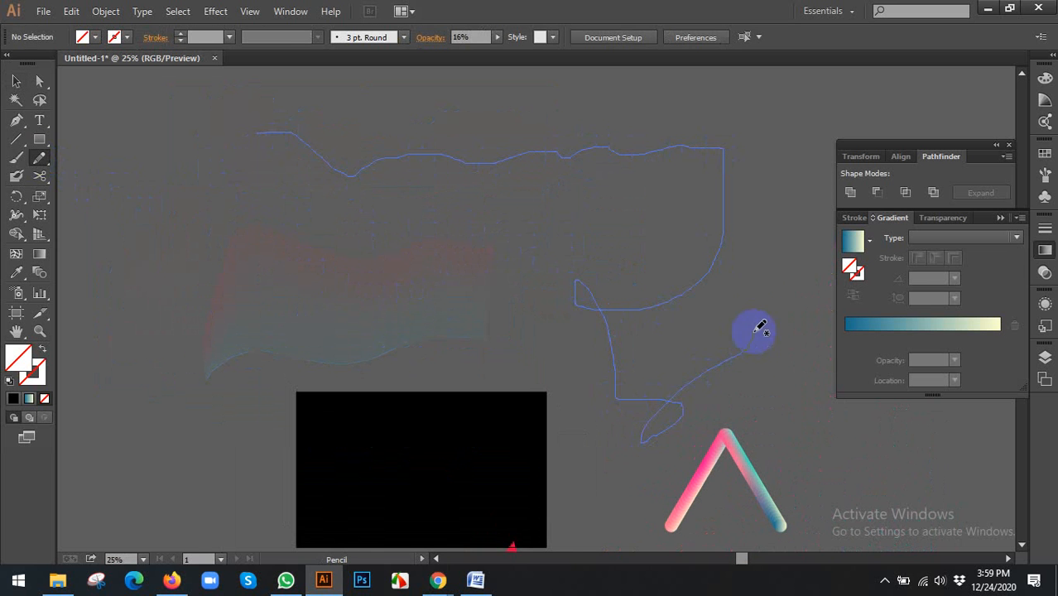
left_click_drag(754, 101, 769, 105)
left_click(16, 81)
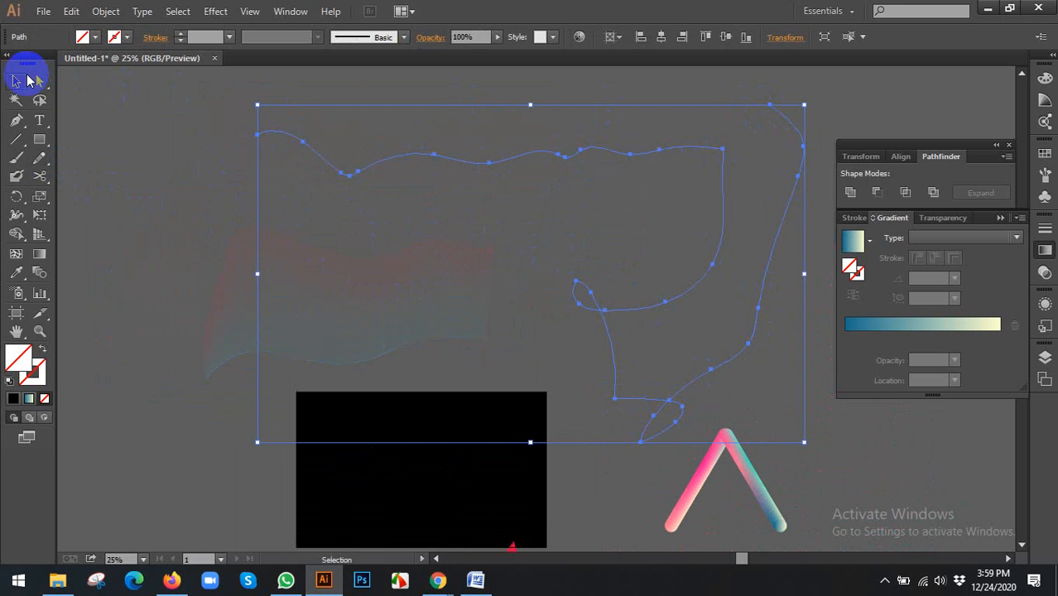
Step: Give the freehand path a magenta stroke and select it together with the faded wavy blend
left_click(127, 37)
left_click(120, 73)
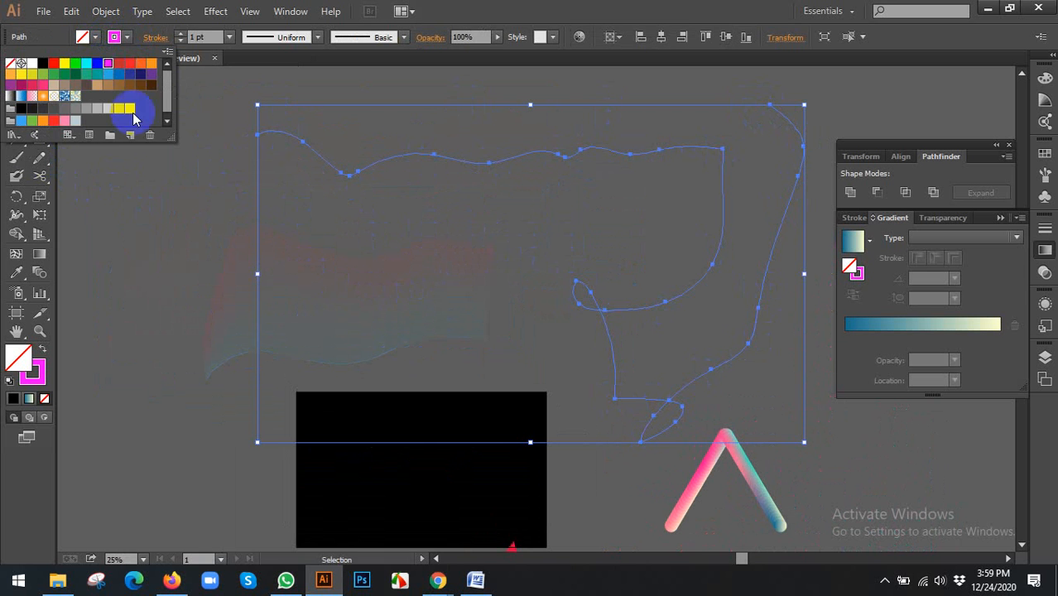
left_click(153, 205)
left_click(151, 217)
left_click_drag(243, 188, 366, 259)
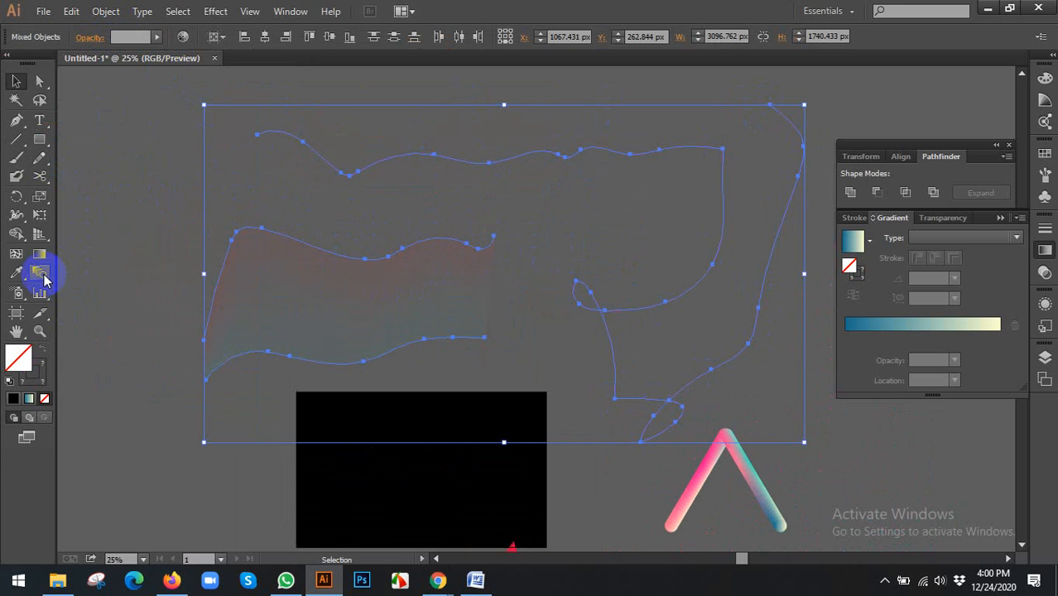
Step: Try to make a new blend between the faded wavy blend and the freehand path
left_click(106, 12)
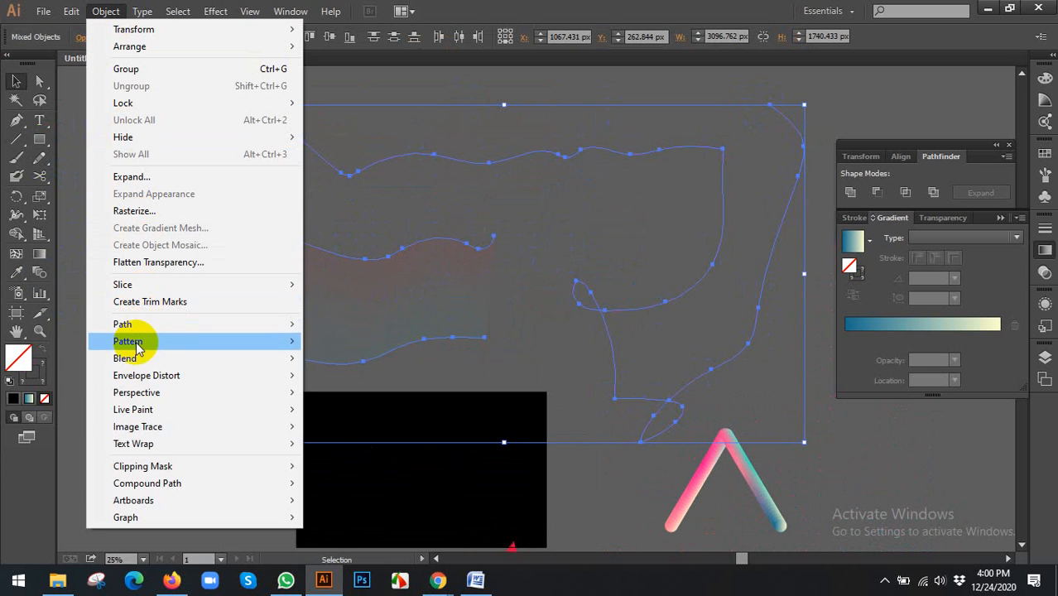
mouse_move(133, 357)
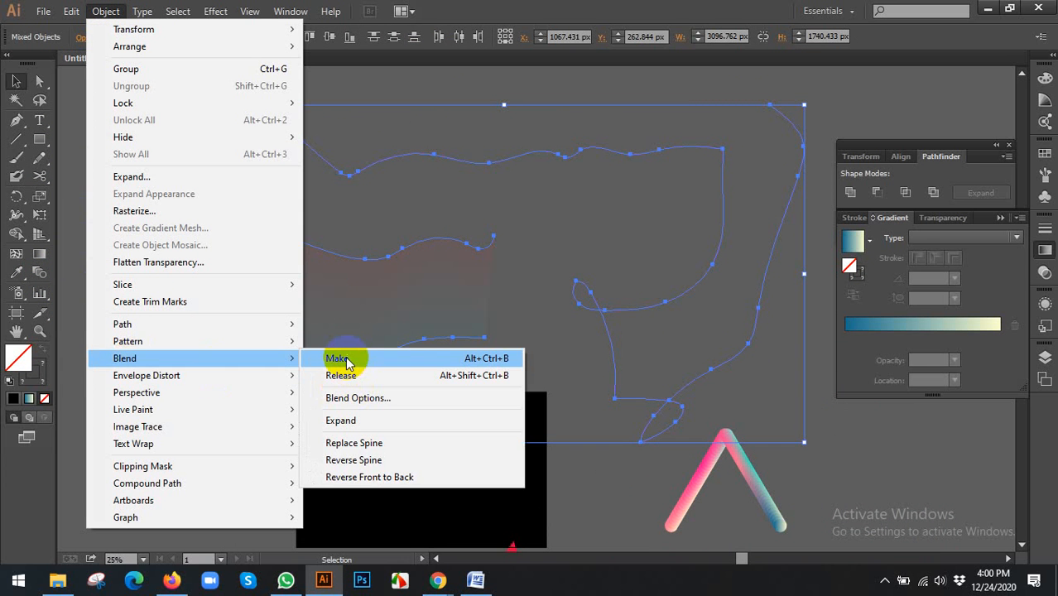
left_click(339, 358)
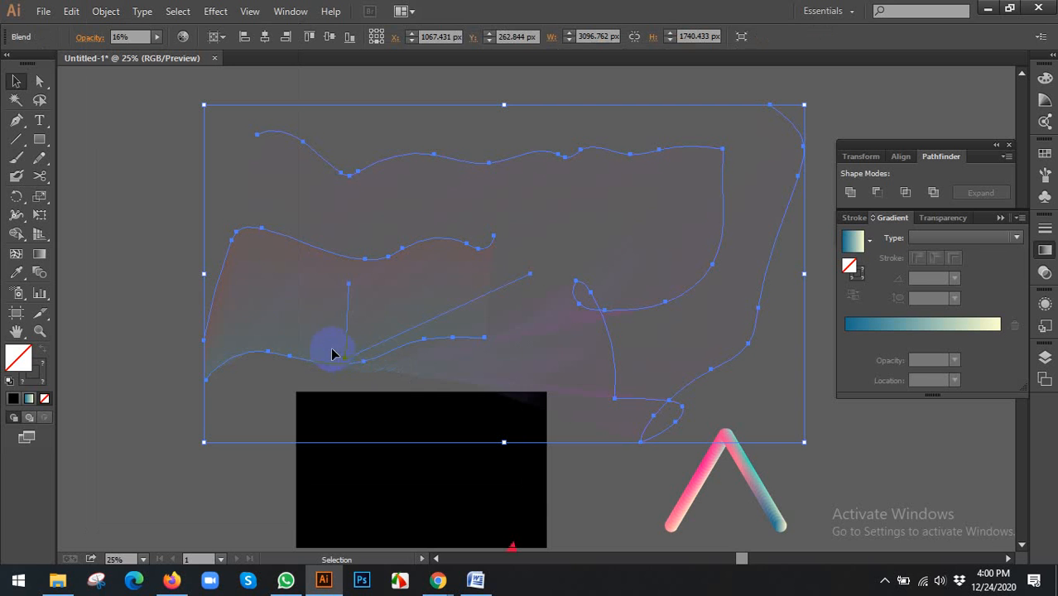
key("a")
key("v")
key("ctrl+a")
Step: Replace the wavy blend's spine with the freehand path
left_click(106, 11)
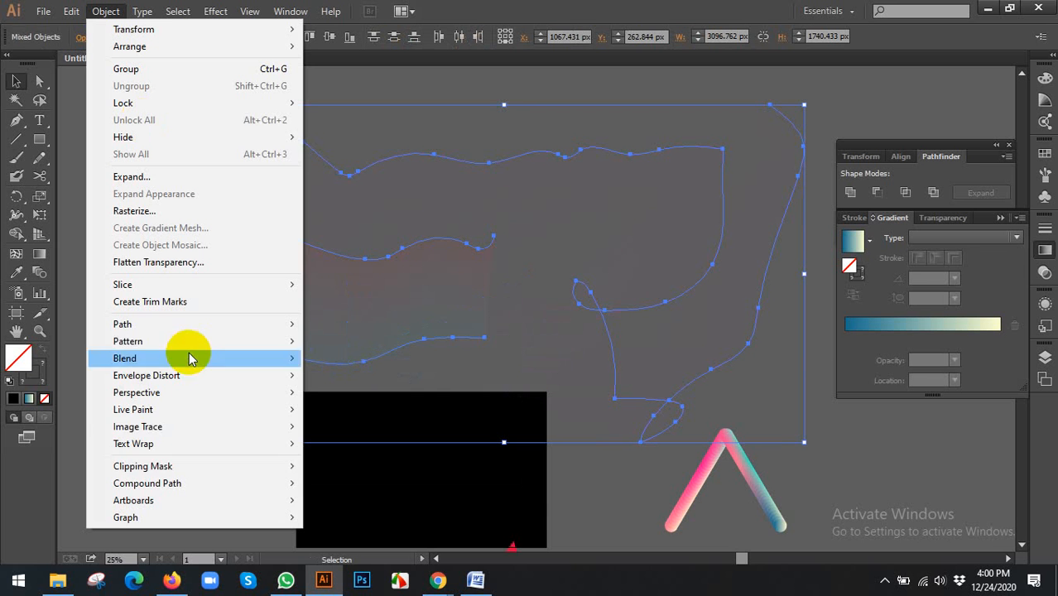
mouse_move(161, 366)
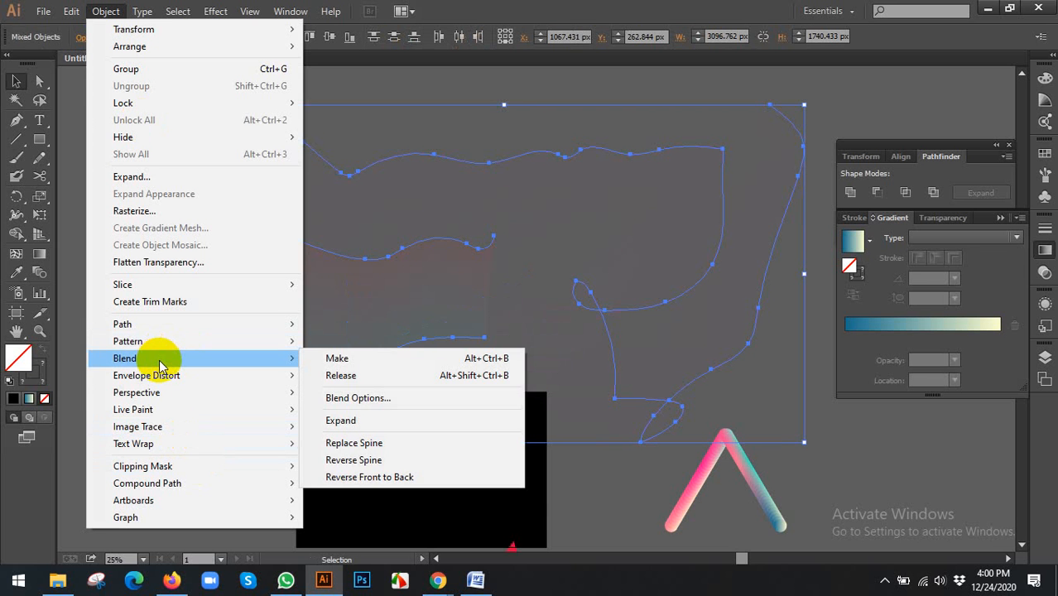
left_click(339, 443)
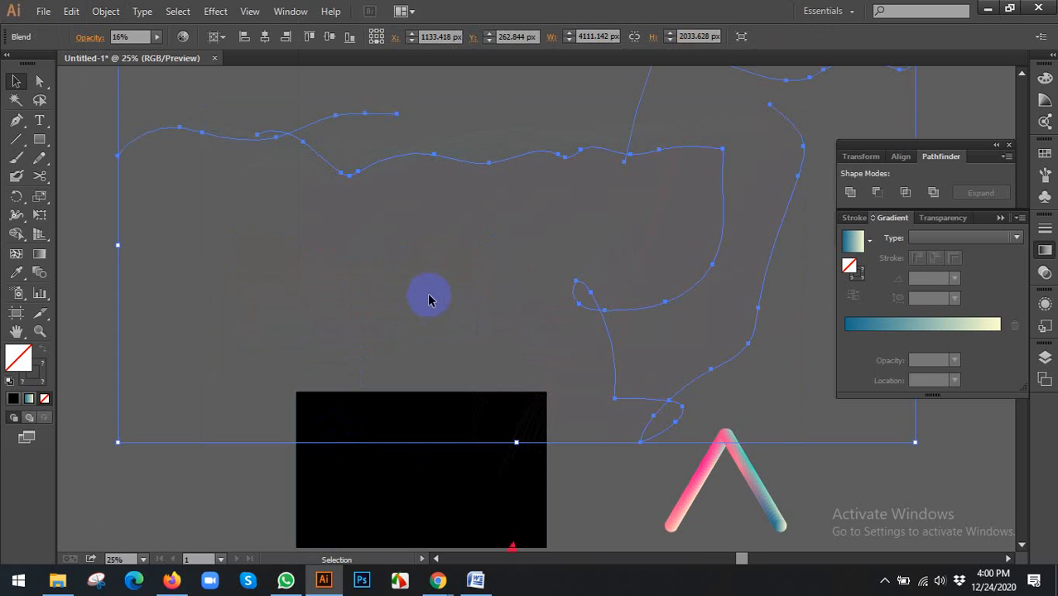
Step: Delete the black rectangle that covers the artboard
scroll(429, 304, "down", 2)
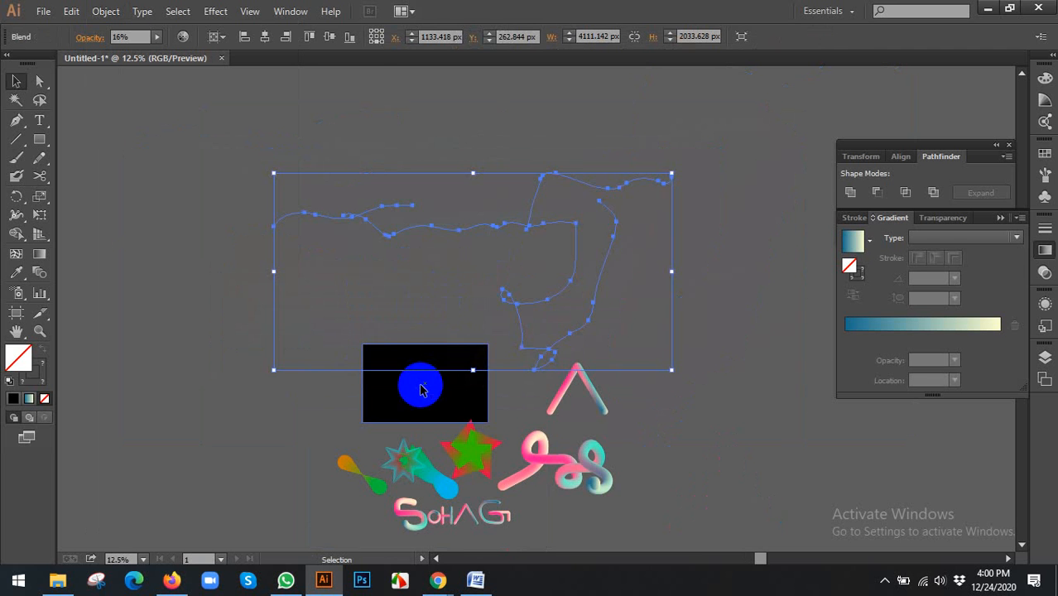
left_click(420, 383)
key("d")
Step: Move the re-spined blend onto the white artboard and scale it proportionally to about 1122 by 555 px
left_click(566, 258)
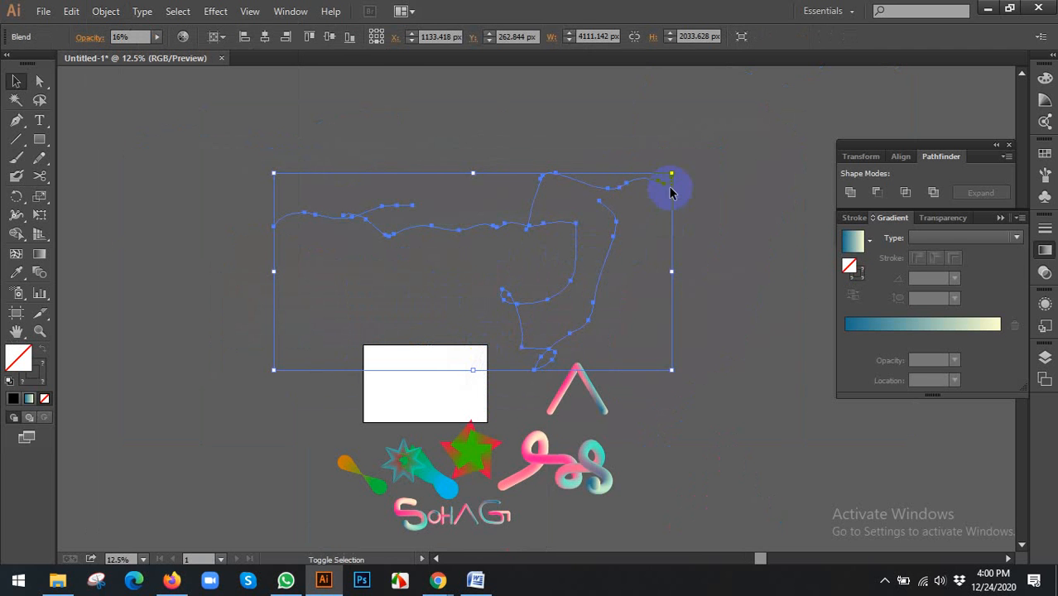
left_click_drag(672, 191, 448, 377)
left_click(504, 364)
scroll(410, 410, "up", 3)
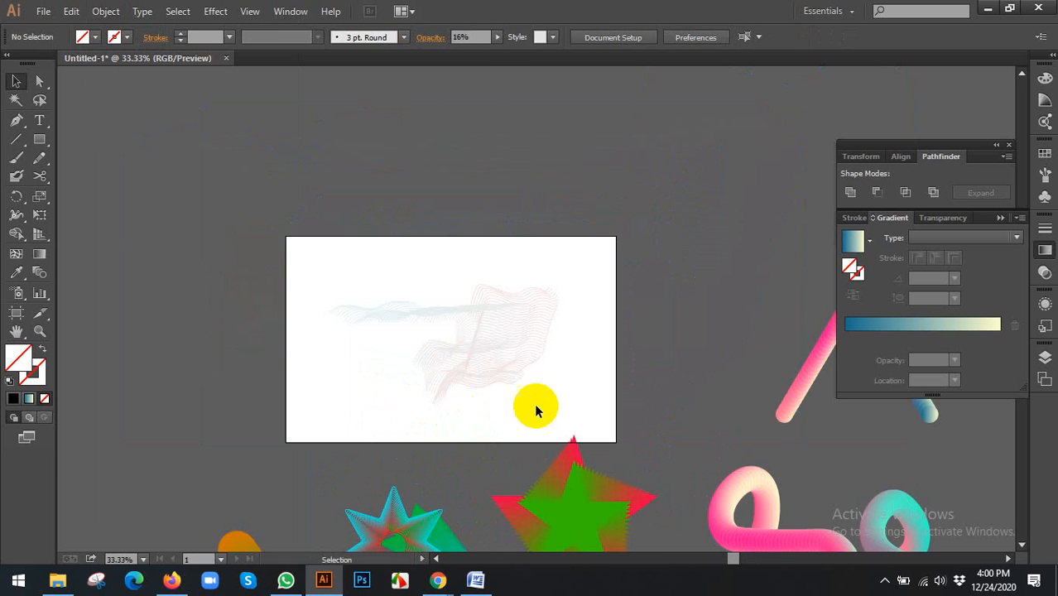
scroll(580, 410, "up", 2)
left_click(532, 359)
scroll(571, 364, "left", 3)
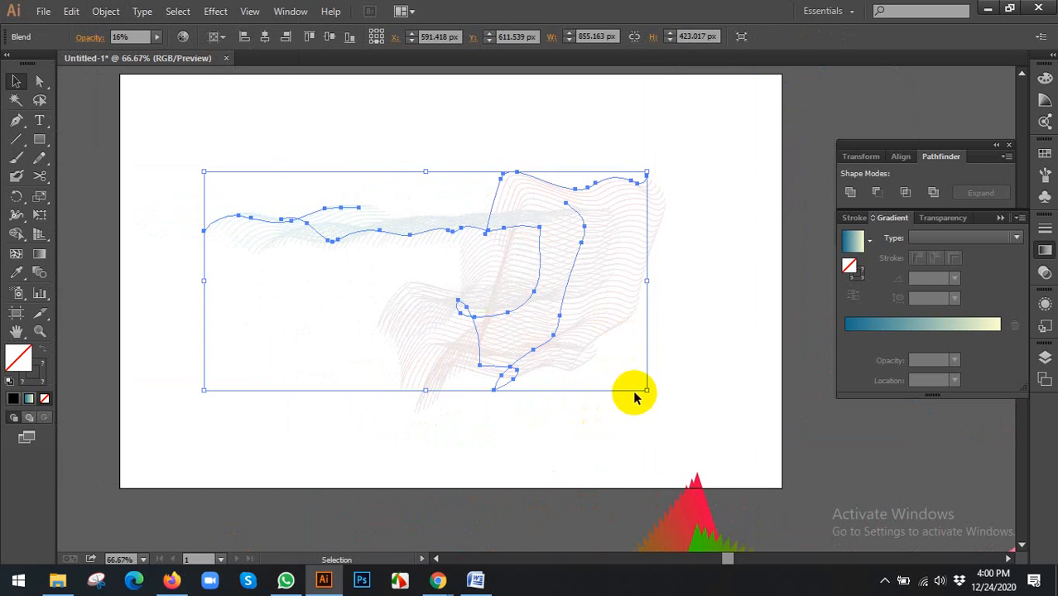
left_click_drag(646, 391, 716, 424)
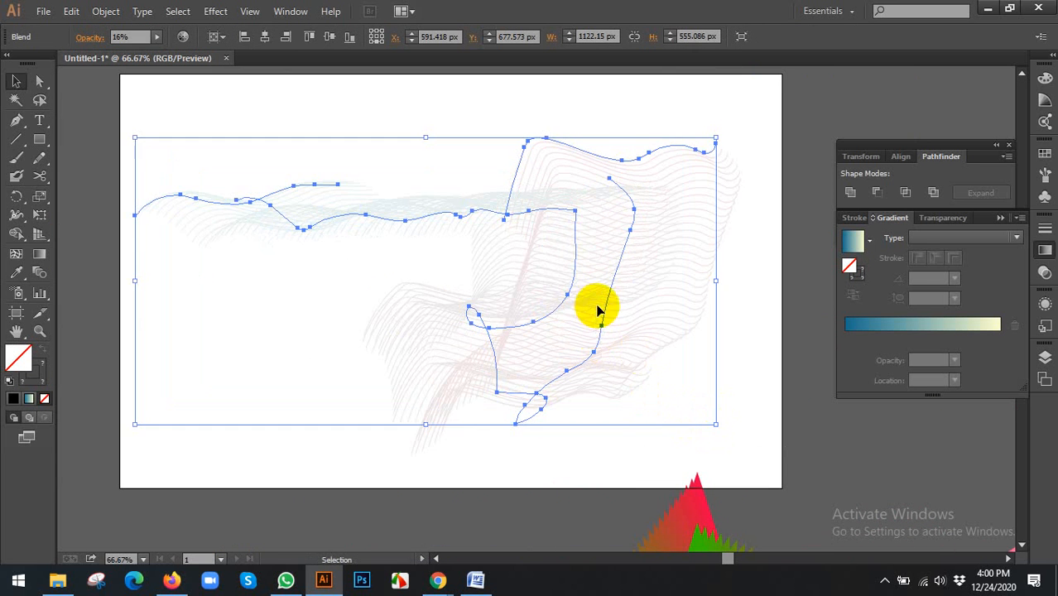
Step: Change the blend's spacing to Specified Steps and preview it with 300 steps
double_click(39, 274)
left_click(797, 266)
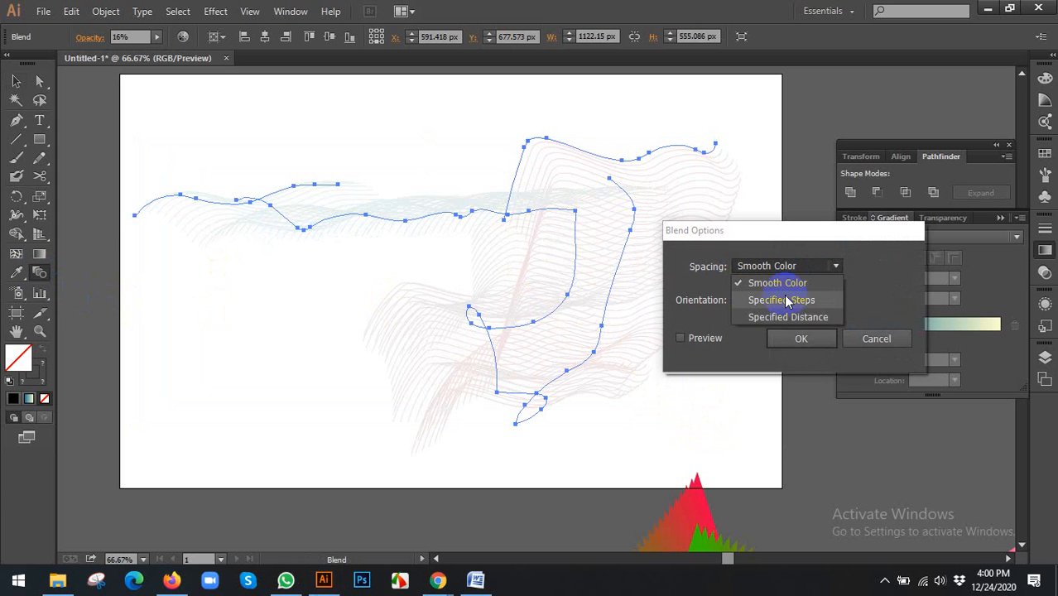
left_click(774, 299)
left_click(890, 266)
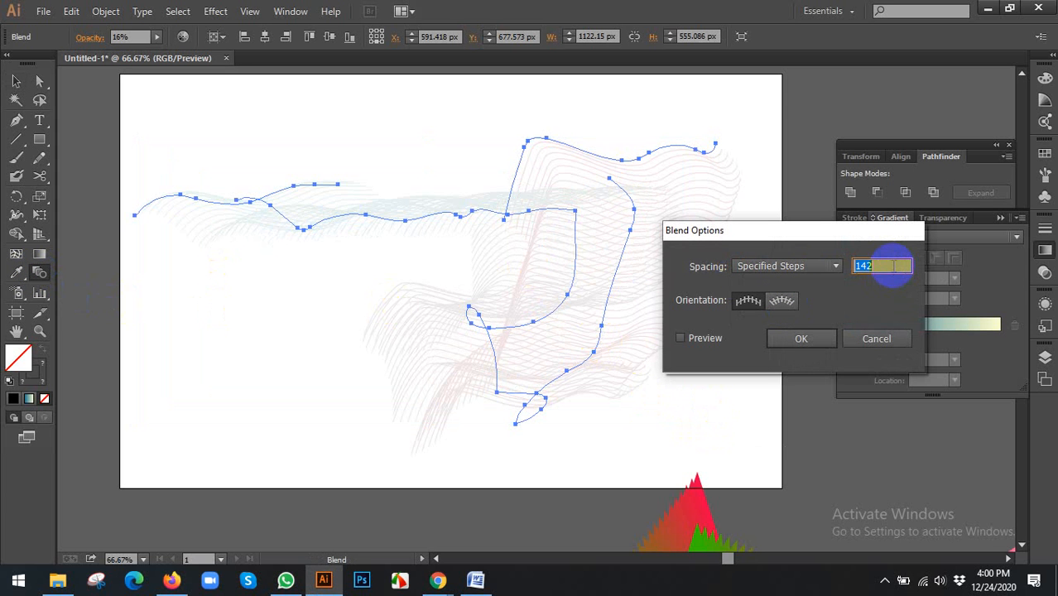
type("300")
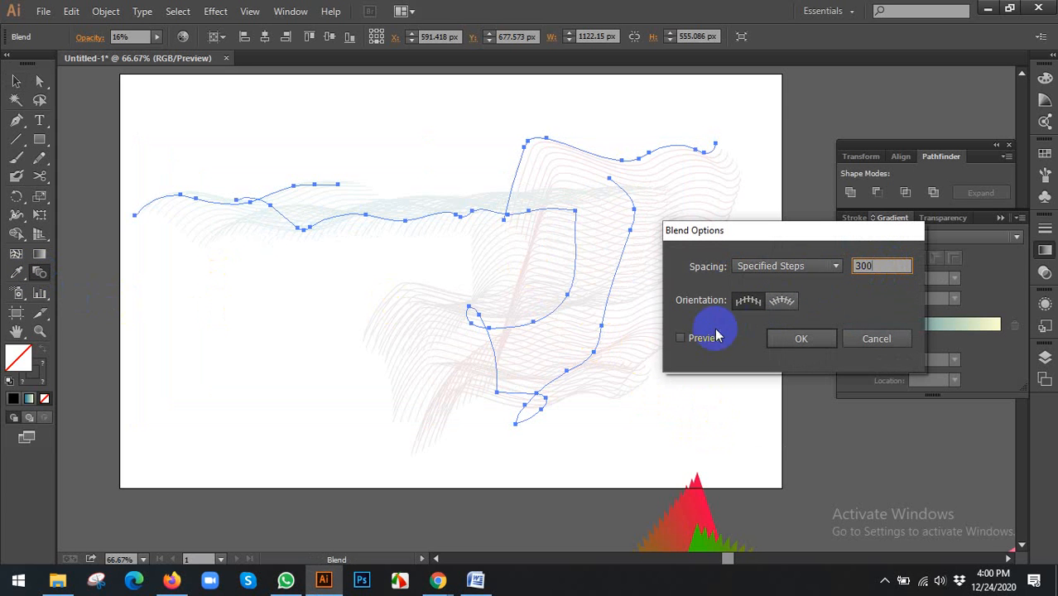
left_click(704, 339)
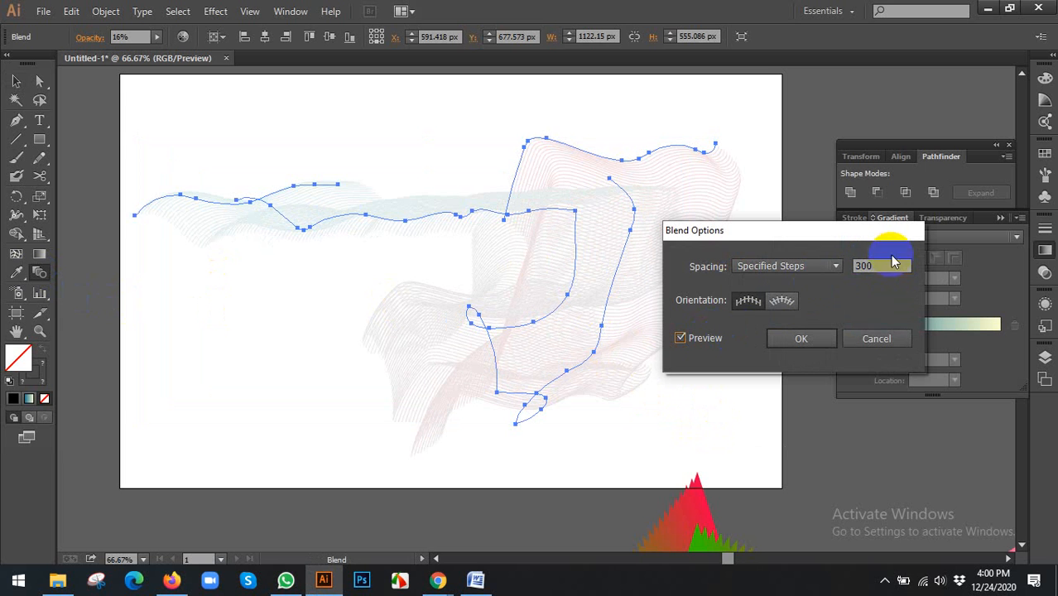
Step: Raise the blend's specified steps to 500, preview the change and apply it
left_click_drag(890, 267, 825, 277)
type("5")
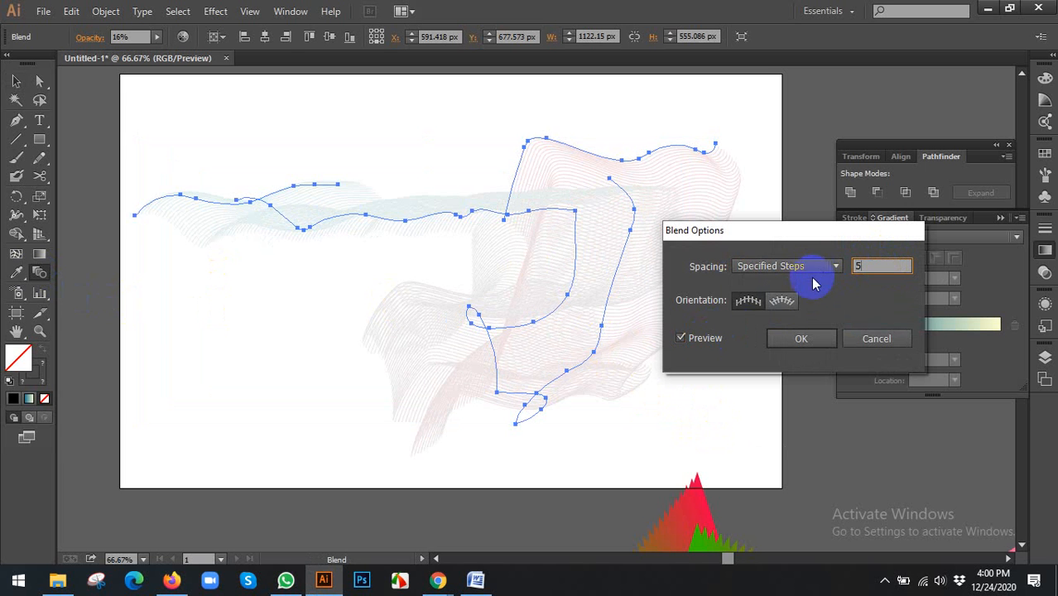
type("00")
left_click(703, 339)
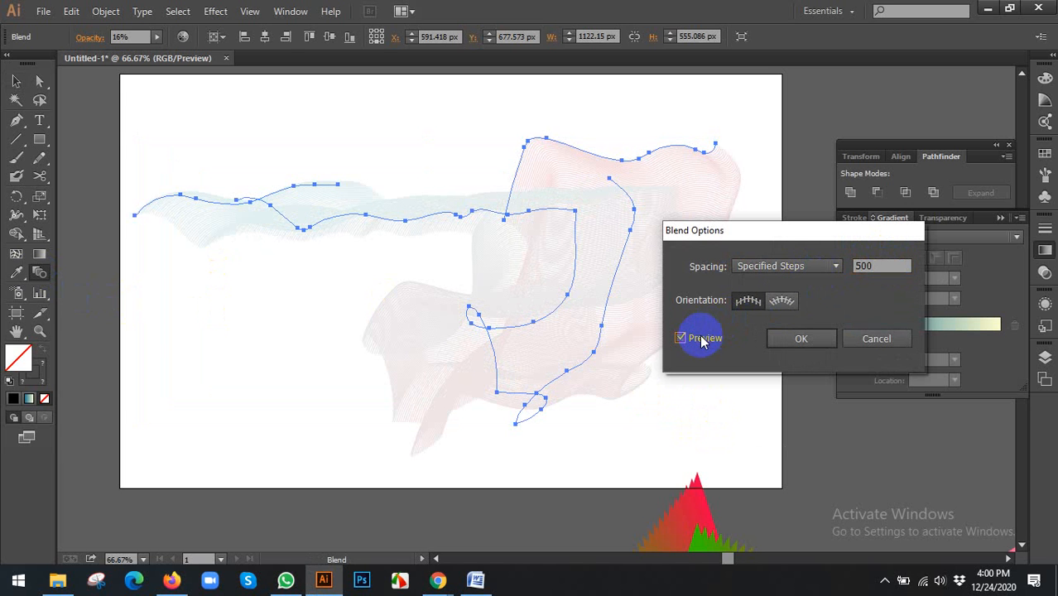
left_click(799, 338)
Step: Move the 500-step blend slightly upward on the artboard and deselect it
left_click(38, 80)
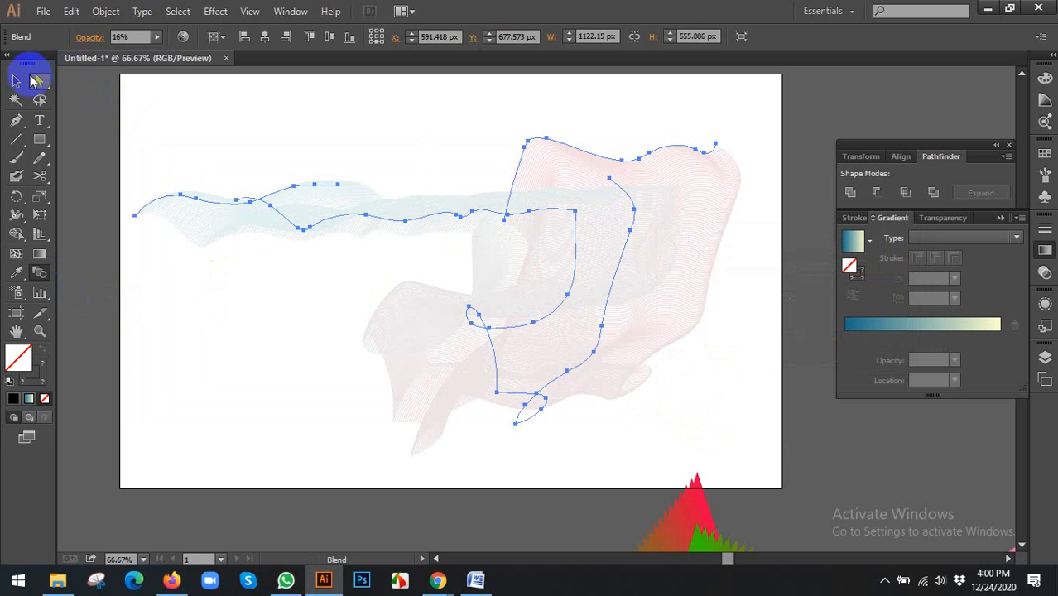
left_click(16, 80)
left_click(292, 151)
scroll(578, 262, "up", 1)
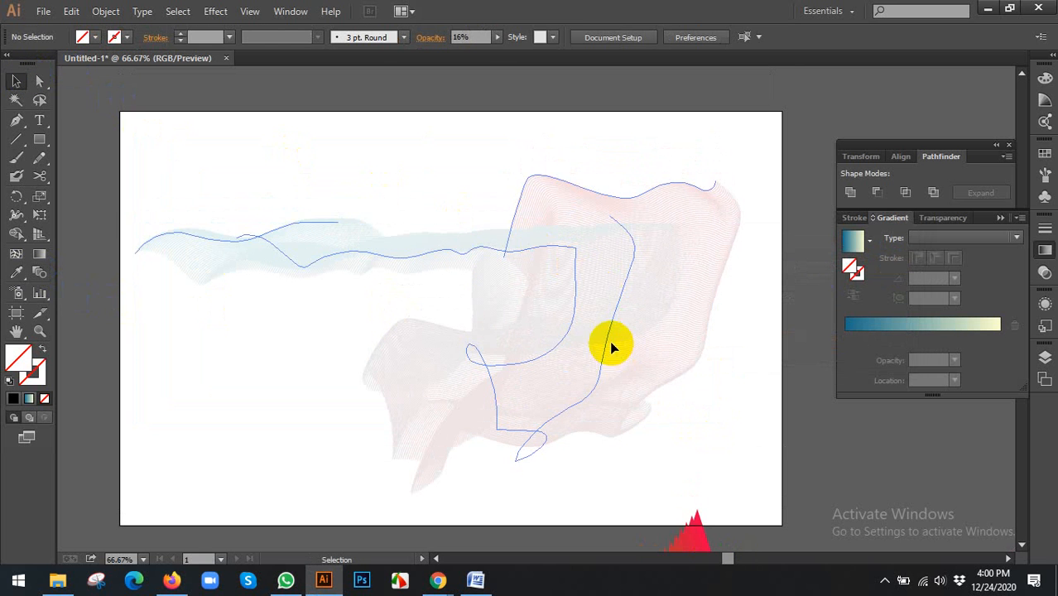
left_click_drag(611, 348, 615, 318)
left_click(753, 331)
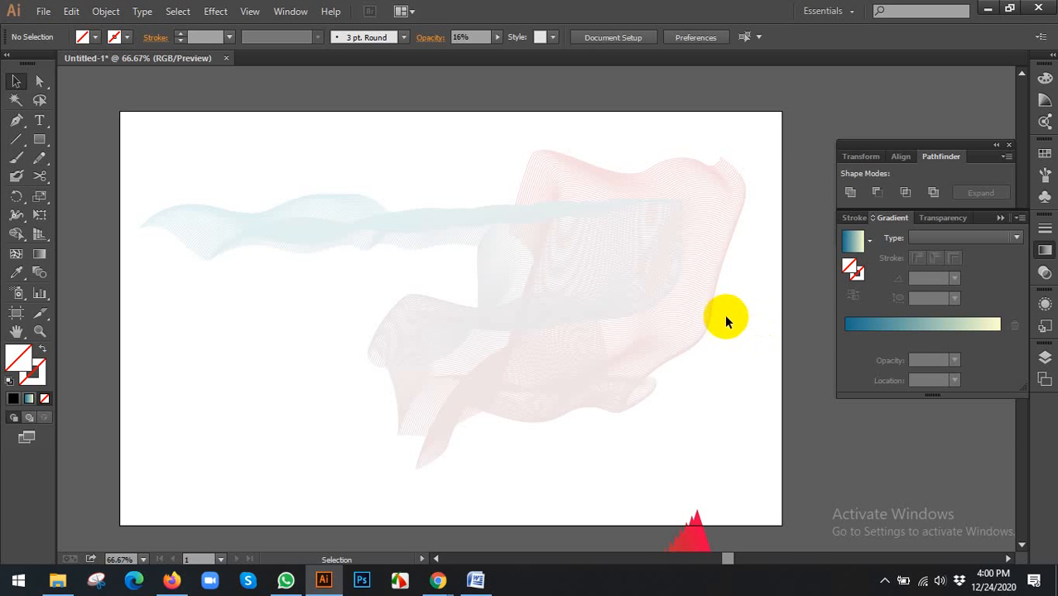
Step: Select the blend, try Specified Distance as its spacing in the blend options, and cancel the change
scroll(724, 314, "down", 1)
scroll(704, 306, "right", 1)
scroll(680, 300, "down", 2)
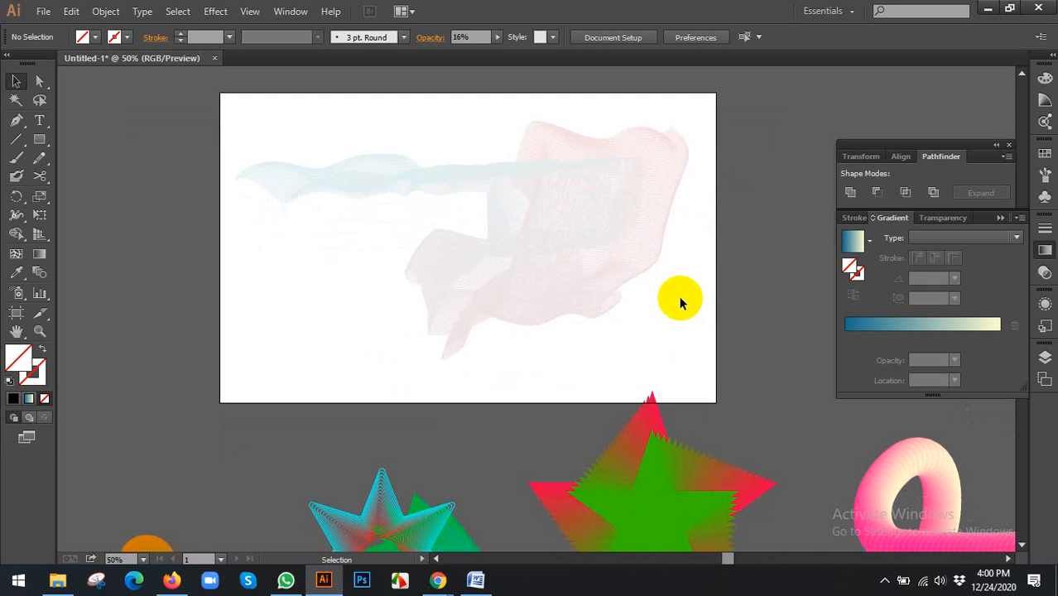
left_click_drag(679, 303, 585, 274)
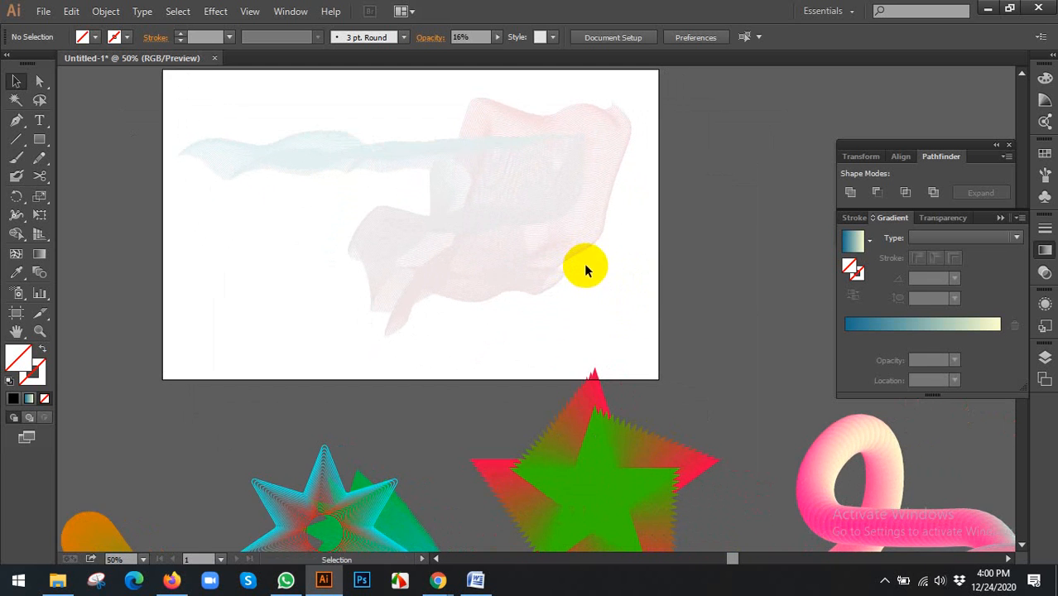
left_click(507, 180)
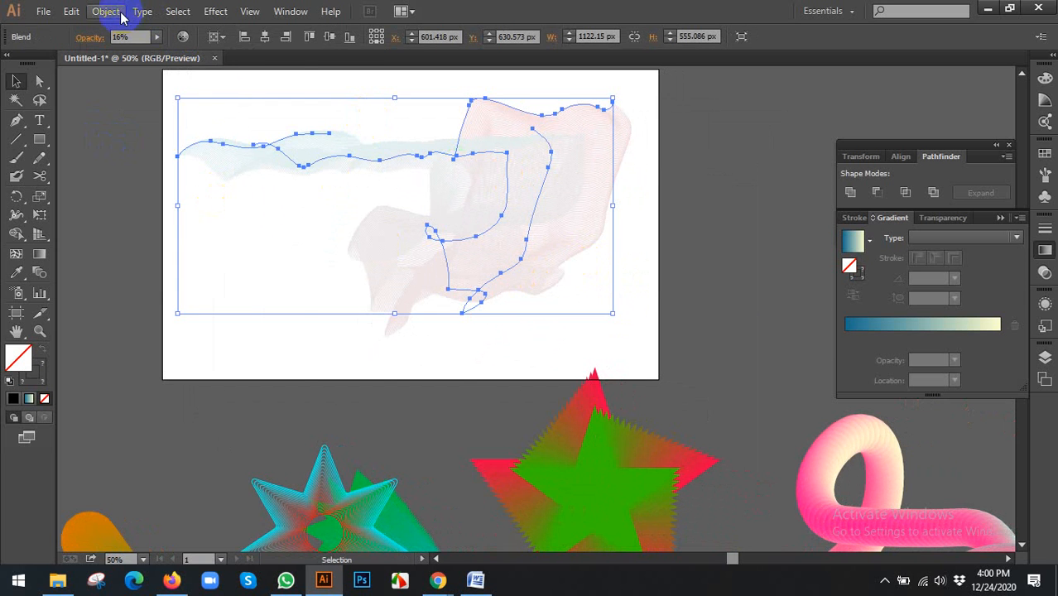
left_click(120, 12)
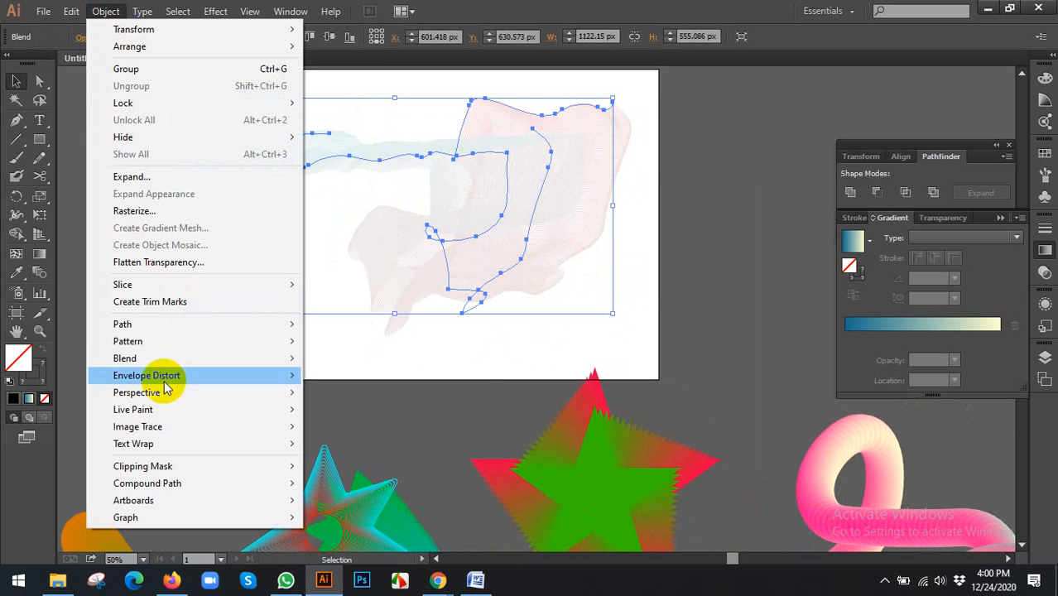
mouse_move(155, 357)
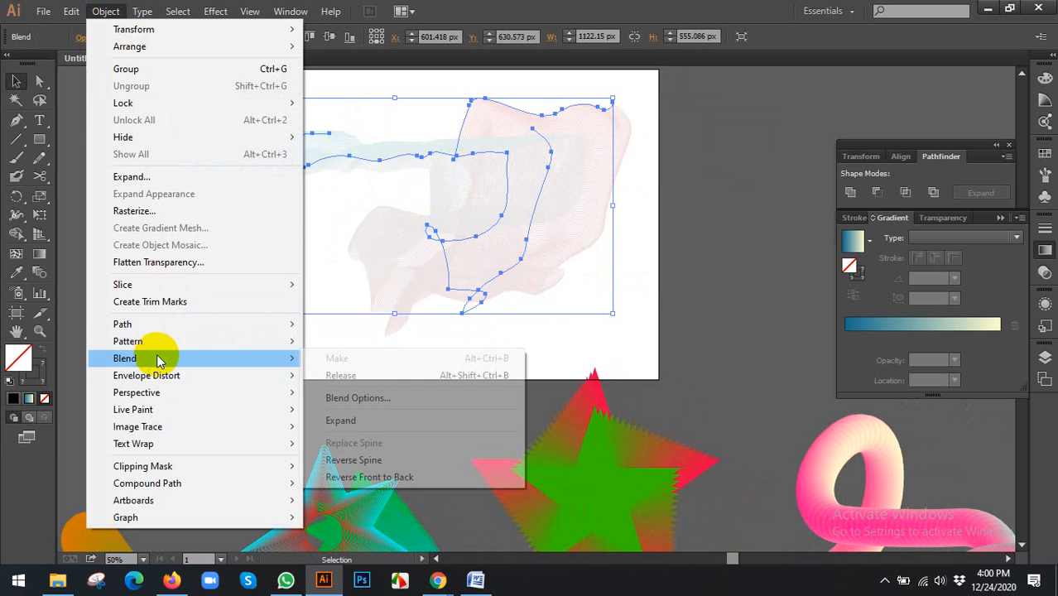
left_click(364, 400)
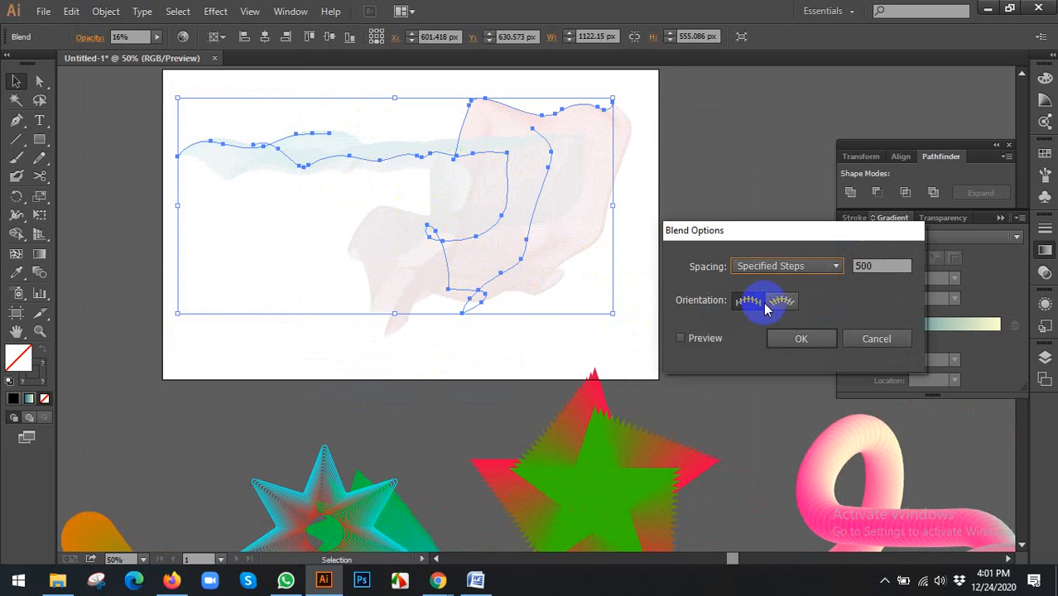
left_click(805, 266)
left_click(785, 319)
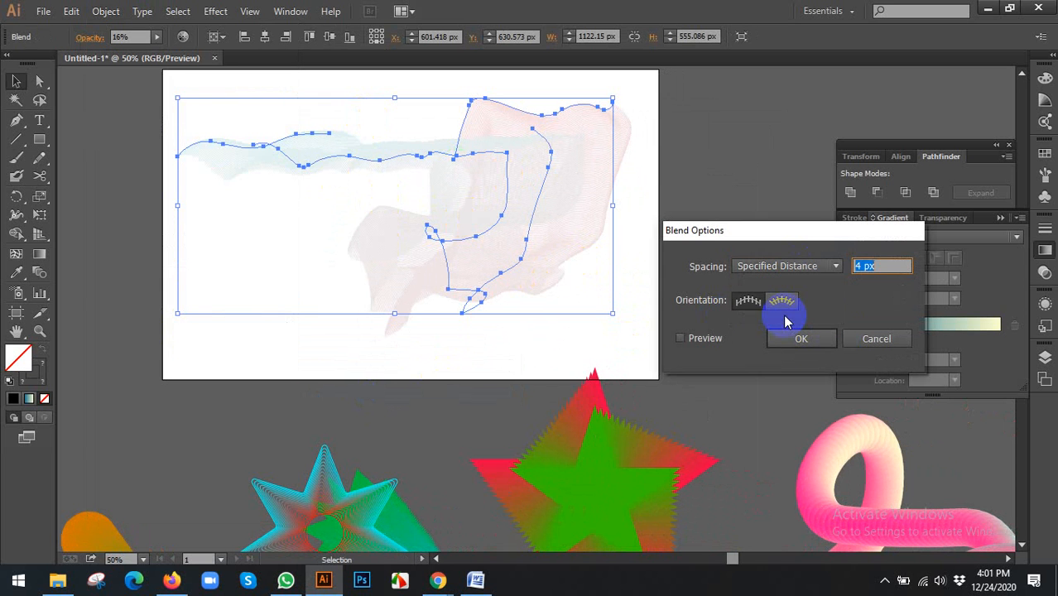
left_click(874, 339)
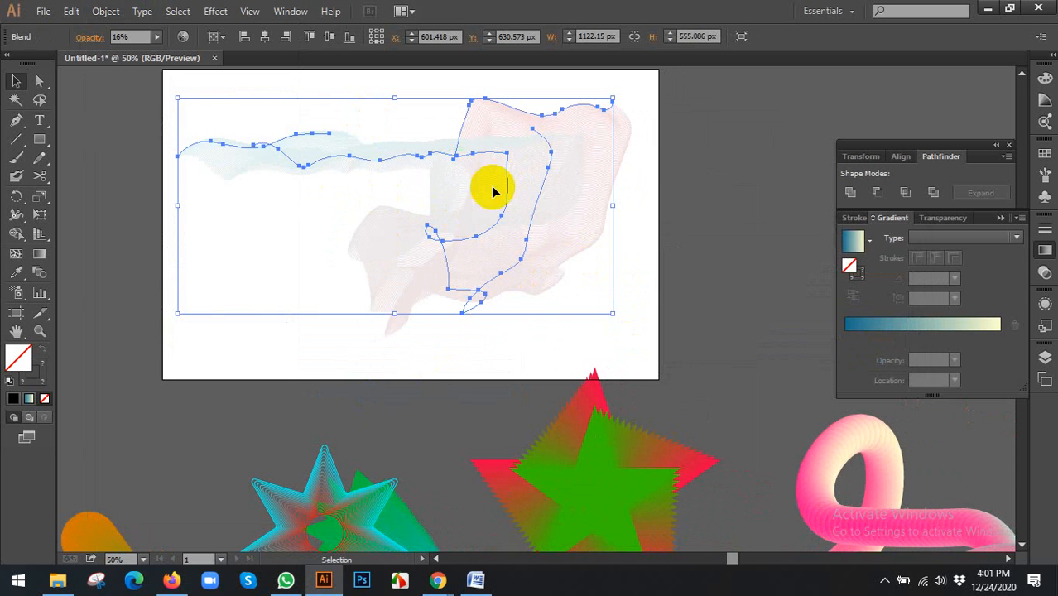
Step: Reverse the blend's stacking order with Reverse Front to Back
left_click(100, 11)
mouse_move(236, 359)
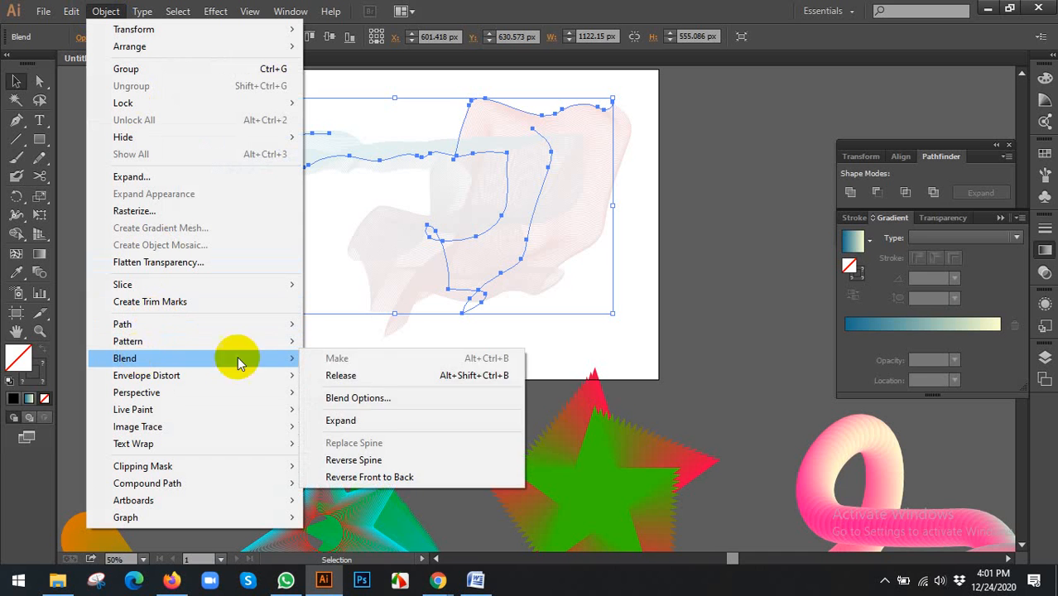
left_click(370, 478)
left_click(385, 418)
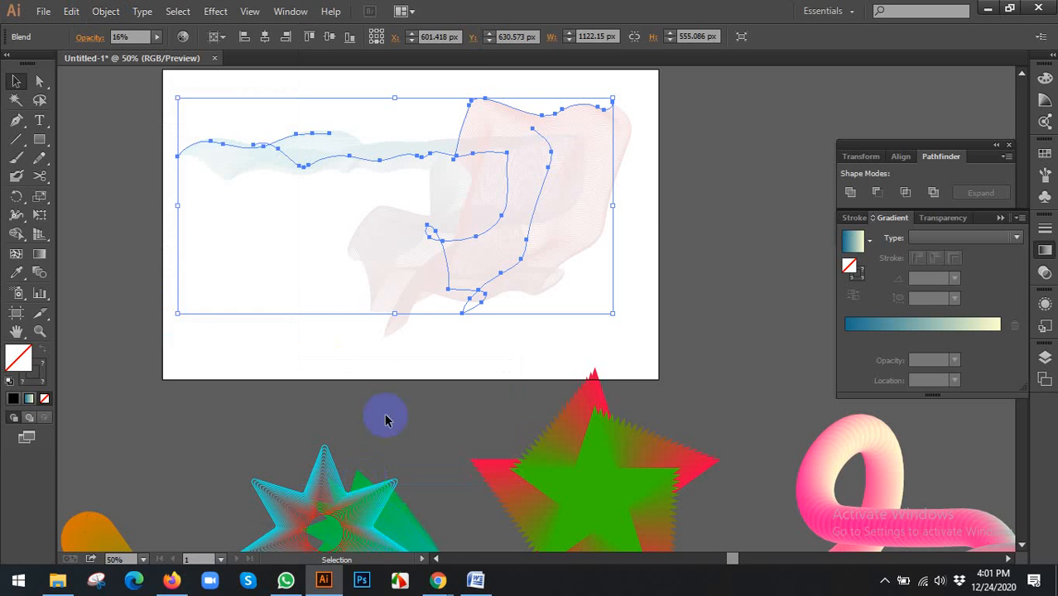
Step: Move the blend off the artboard to the empty area beside the tubular lettering and deselect it
scroll(647, 215, "down", 1)
left_click_drag(715, 293, 488, 232)
scroll(497, 232, "down", 1)
left_click_drag(425, 184, 290, 493)
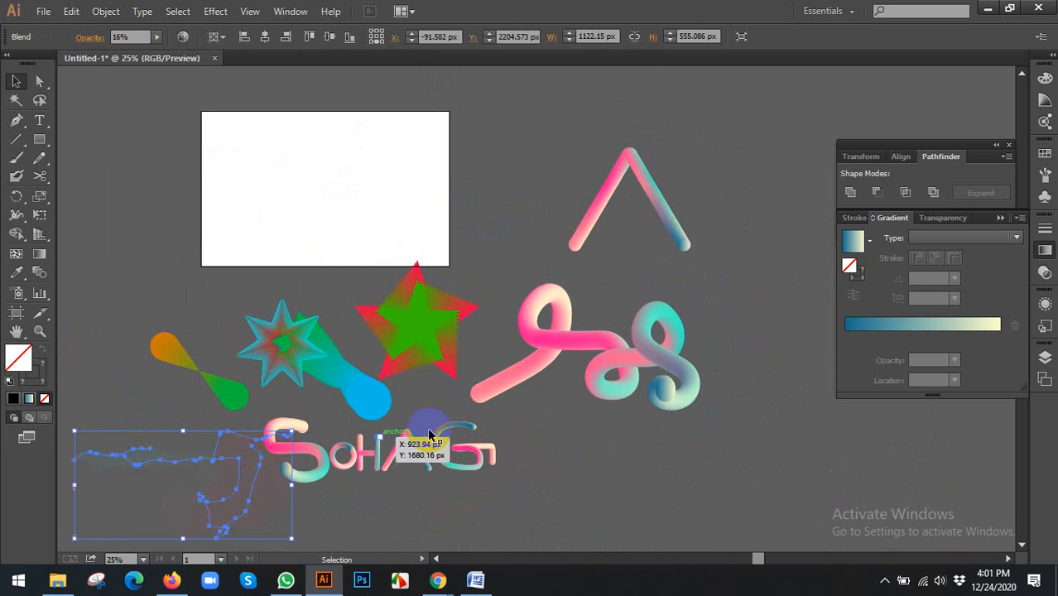
left_click(885, 582)
left_click(888, 525)
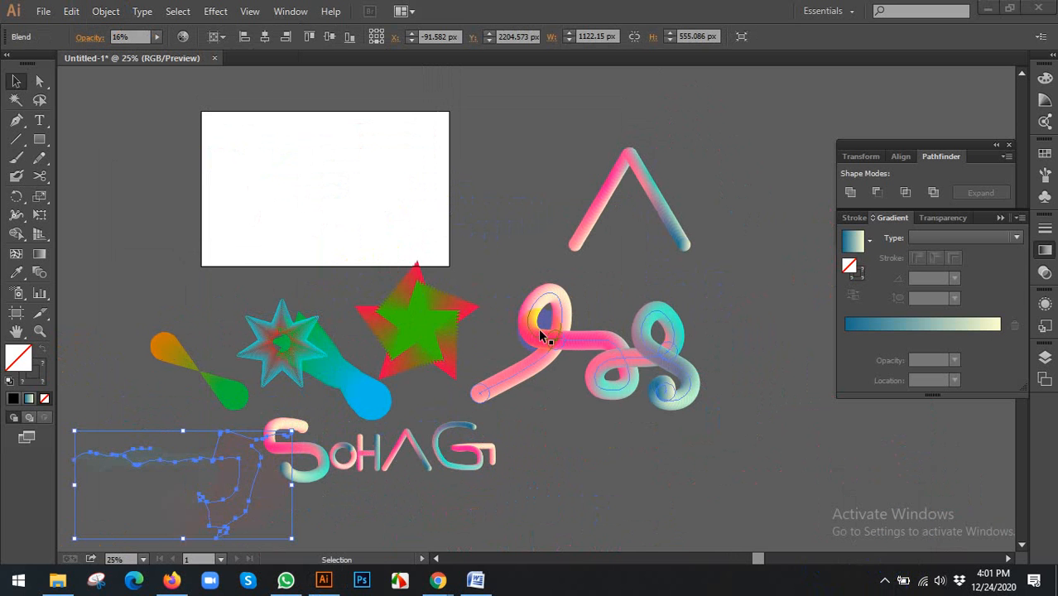
left_click(402, 307)
left_click(335, 294)
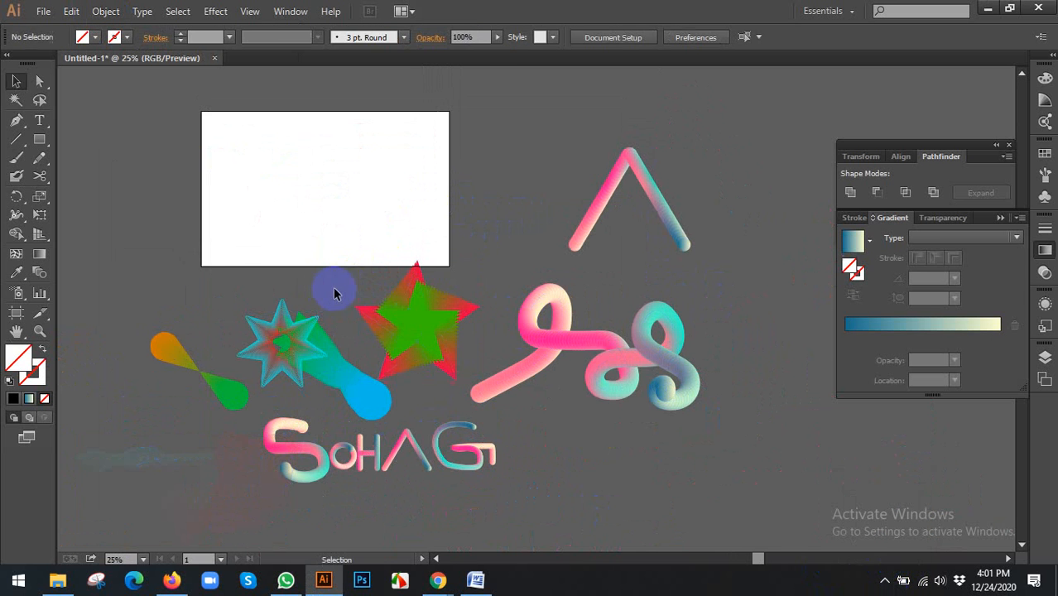
Step: Nudge the red-green star blend down, and move the looping tube blend onto the artboard, centred vertically and horizontally
left_click_drag(428, 329, 437, 341)
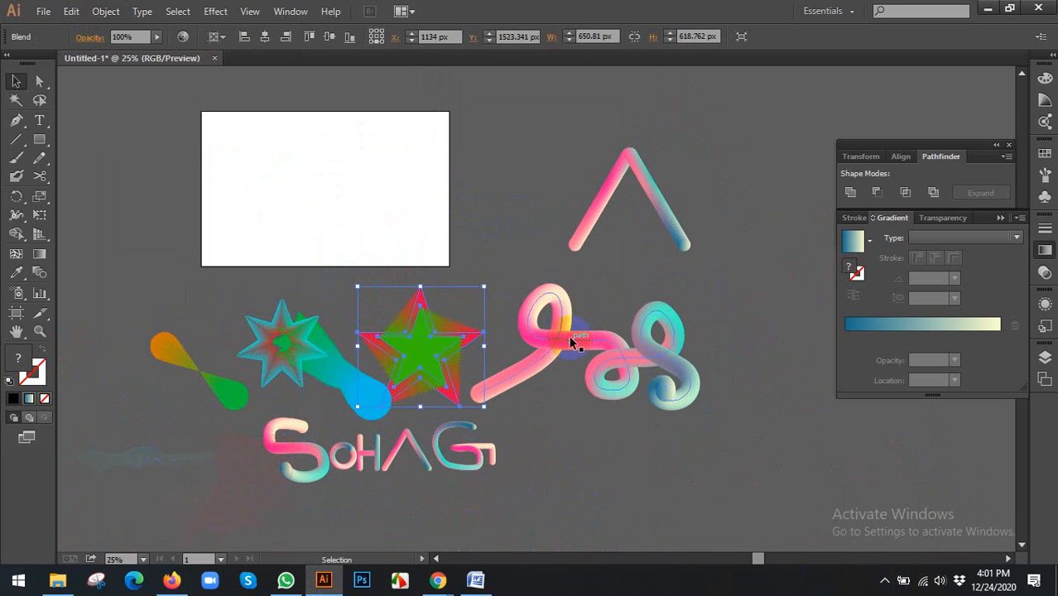
left_click(595, 337)
left_click_drag(595, 339, 341, 169)
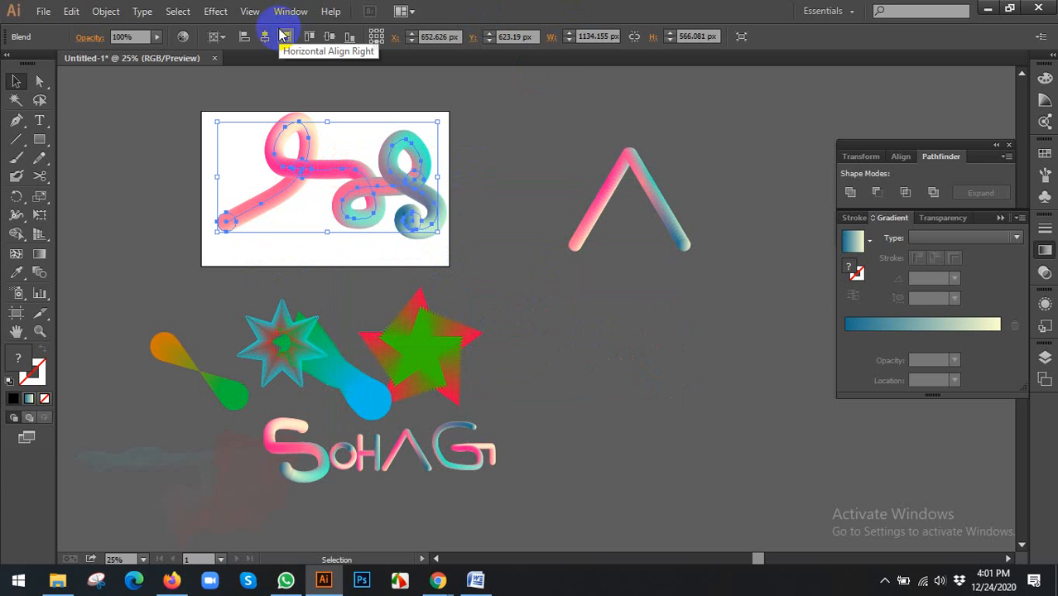
left_click(330, 37)
left_click(262, 37)
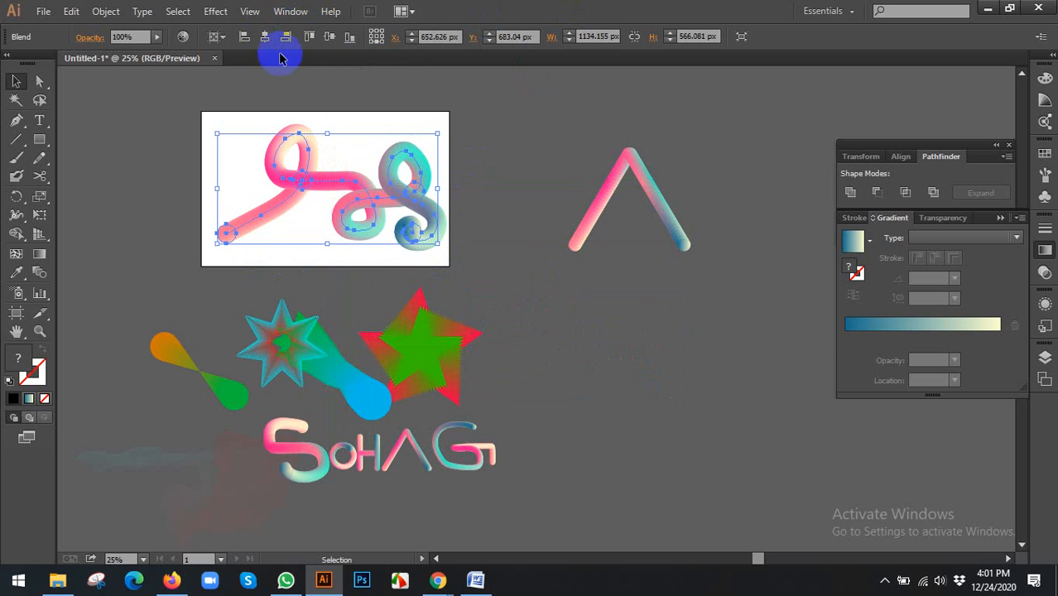
left_click(515, 189)
Step: Draw a rectangle covering the whole artboard and fill it with the linear blue-to-cream gradient
key("ctrl+plus")
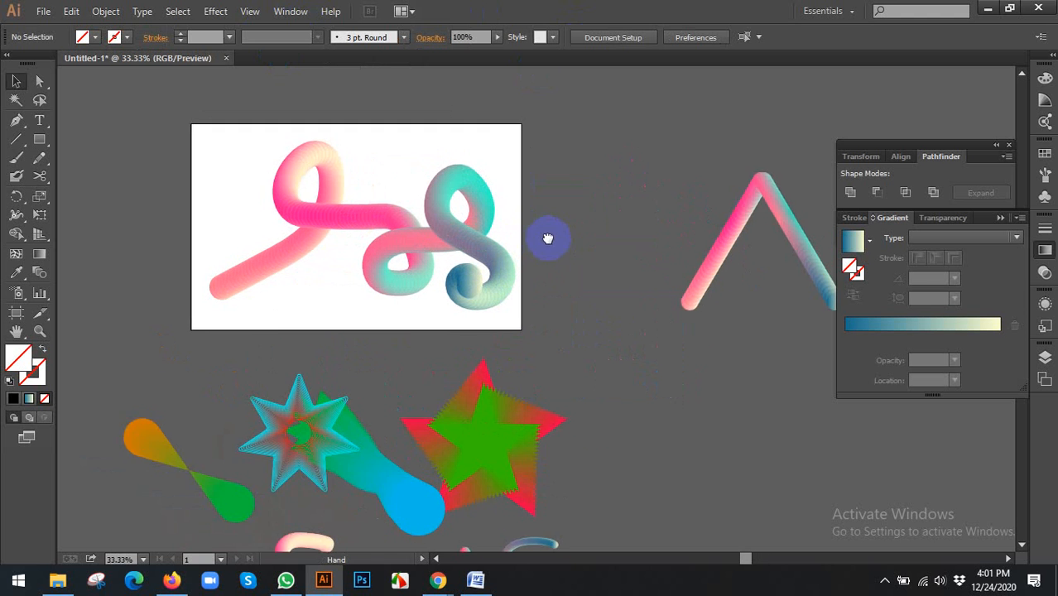
left_click_drag(35, 142, 118, 140)
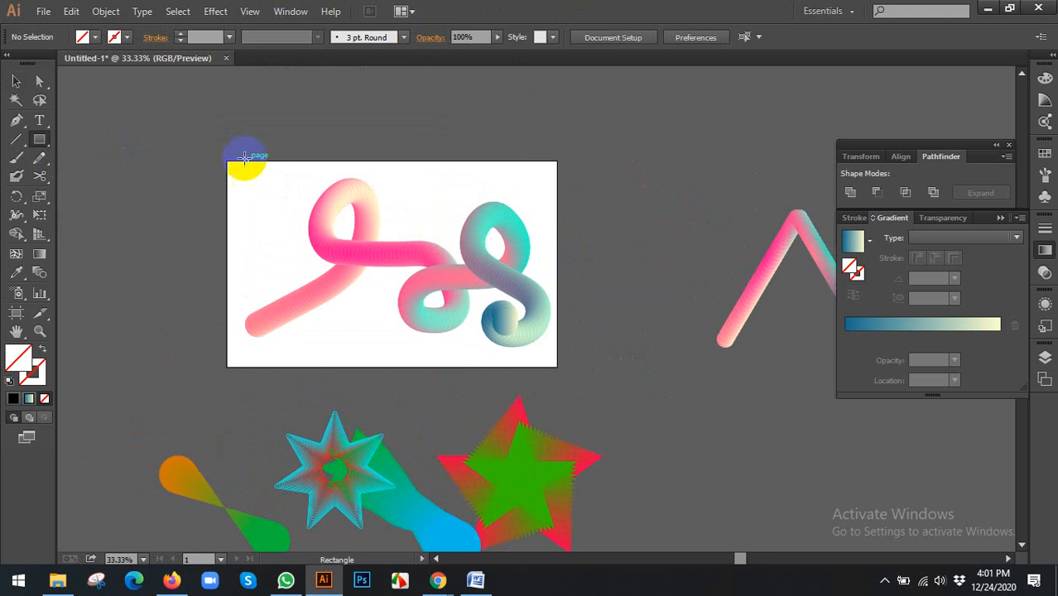
left_click_drag(227, 162, 557, 364)
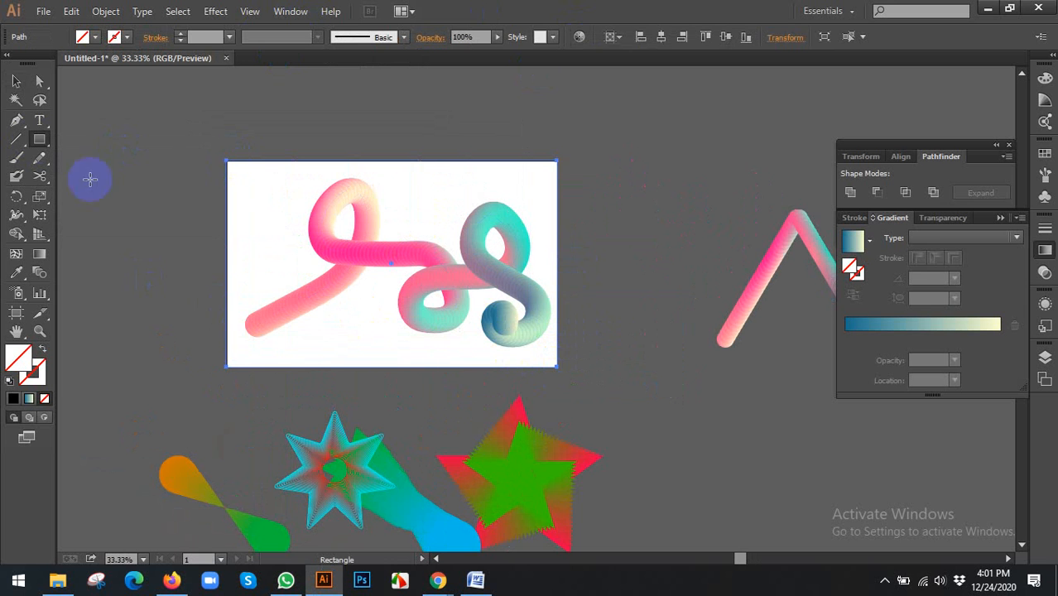
left_click(11, 81)
left_click(30, 399)
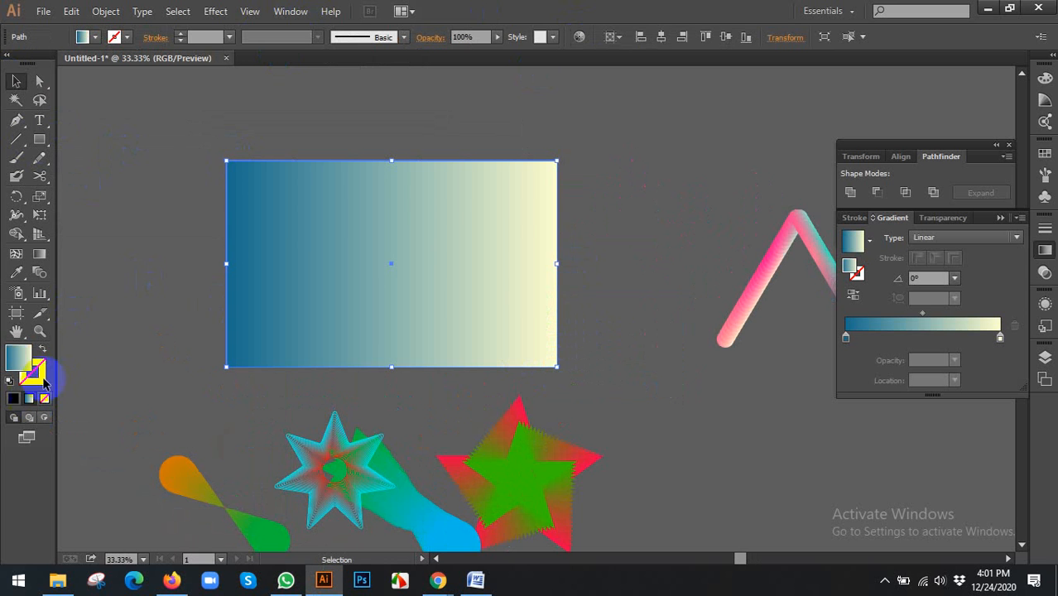
Step: Send the gradient rectangle to the back, behind the looping tube blend, and deselect it
right_click(267, 225)
mouse_move(296, 442)
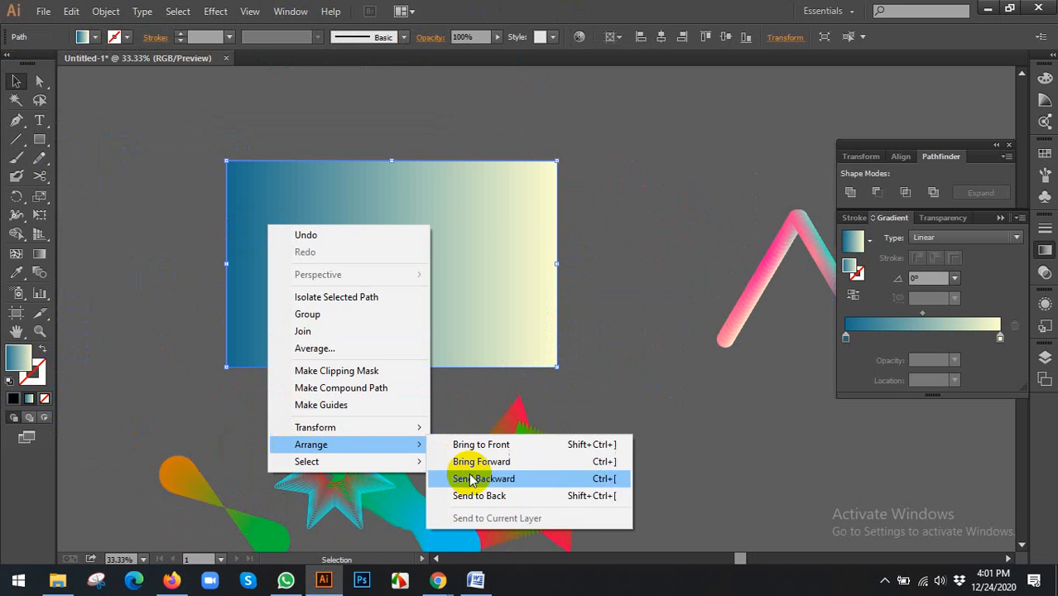
left_click(468, 495)
left_click(634, 303)
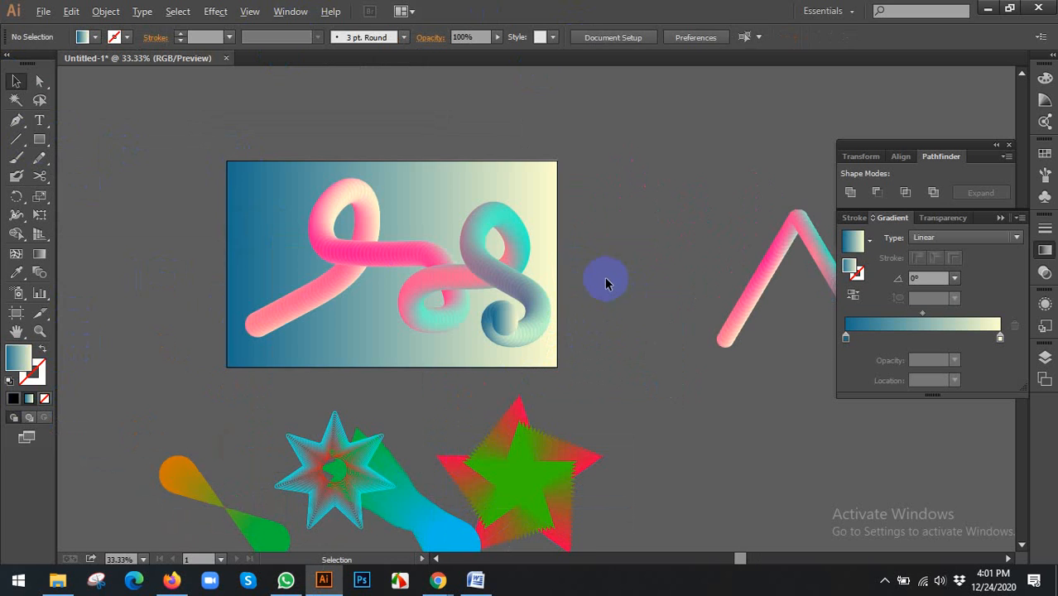
Step: Recolour the background rectangle with the Eyedropper, sampling the pink-to-cream and finally the pink-to-turquoise gradient from the tube blend
key("ctrl+plus")
left_click(406, 200)
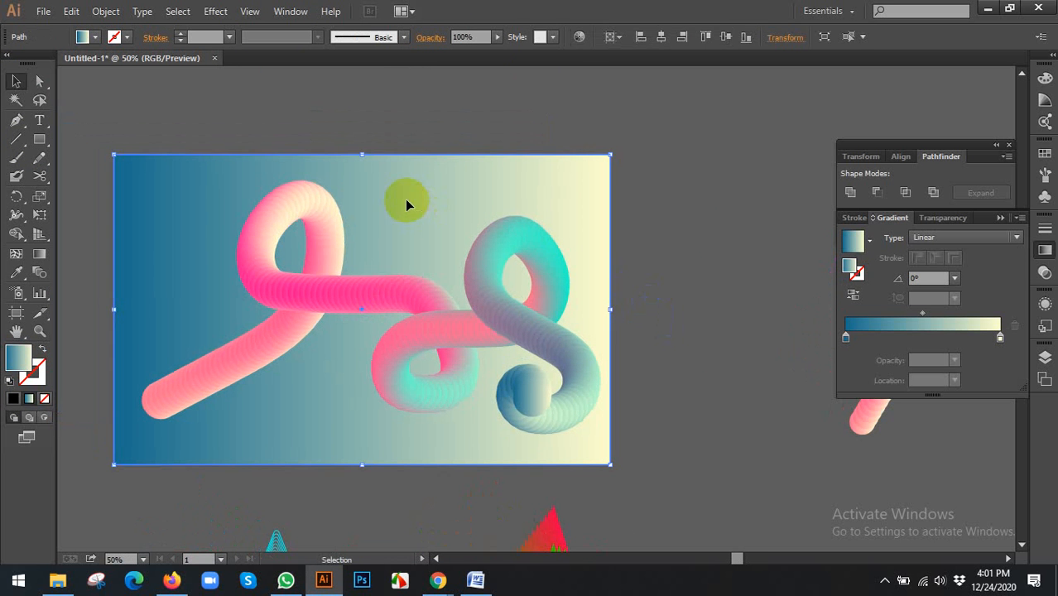
left_click(20, 276)
left_click(258, 276)
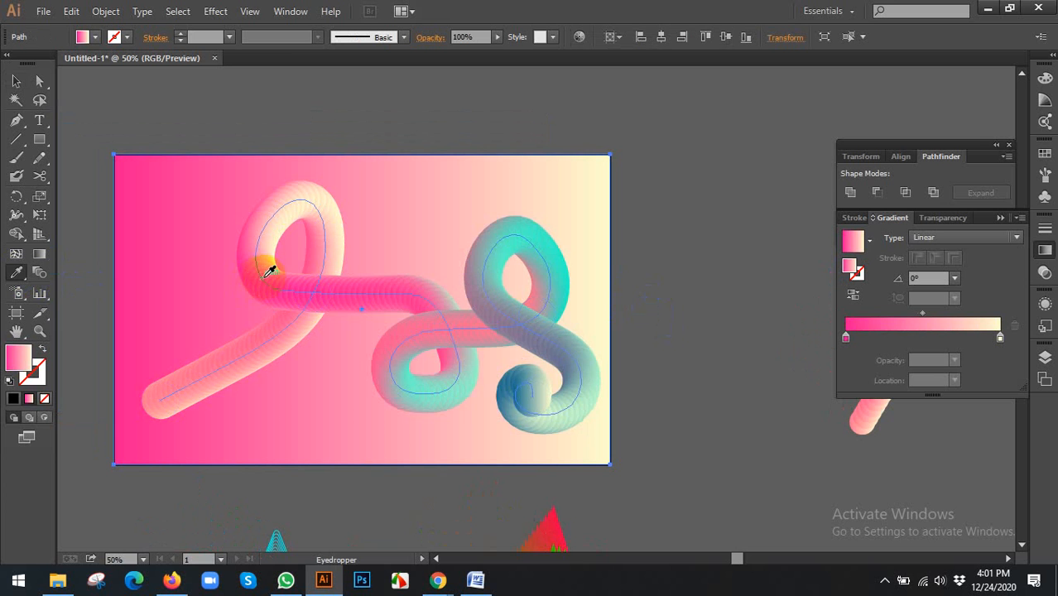
left_click(560, 282)
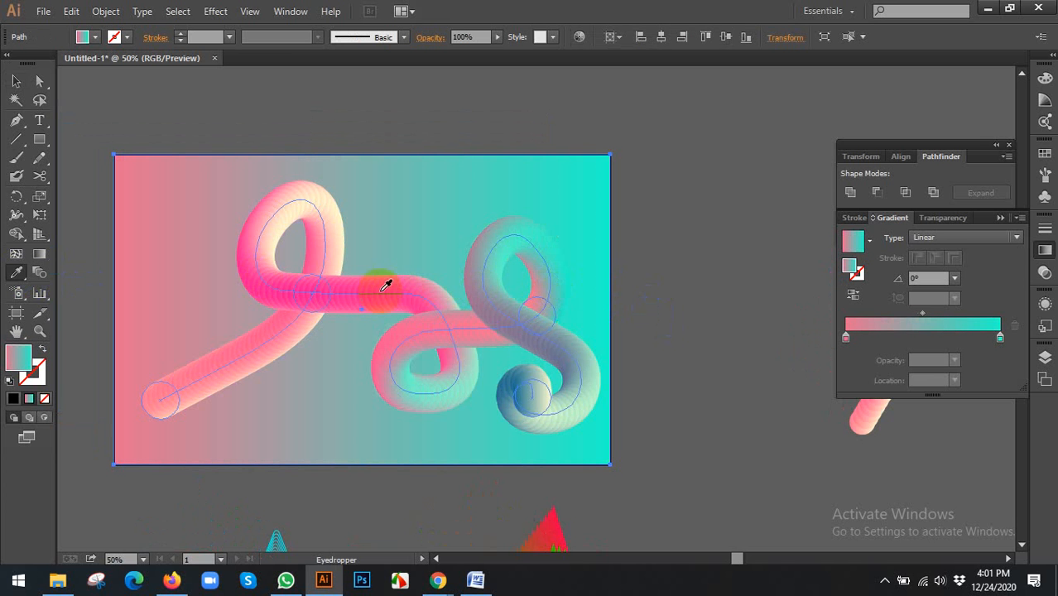
left_click(18, 83)
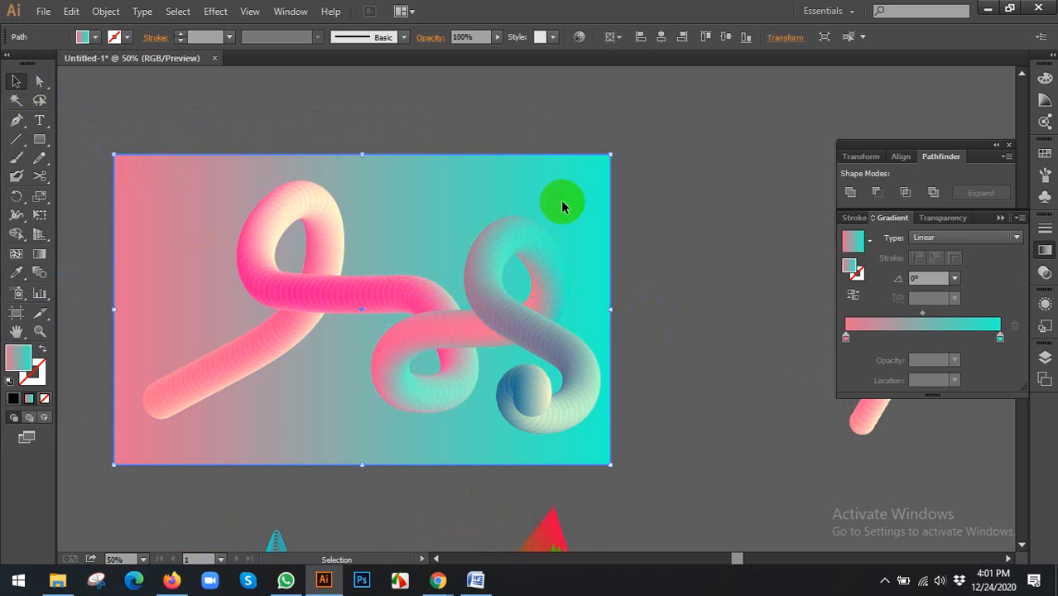
left_click(673, 220)
Step: Try the Radial type on the background rectangle's gradient, reverse its colours, and set the type back to Linear
key("space")
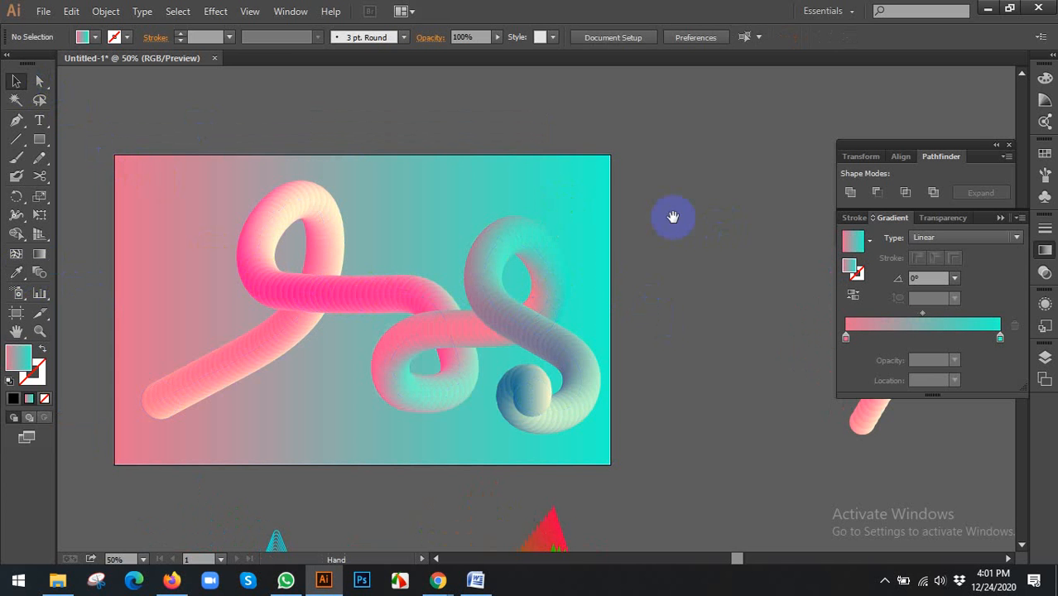
left_click_drag(673, 219, 710, 227)
left_click(576, 192)
left_click(931, 240)
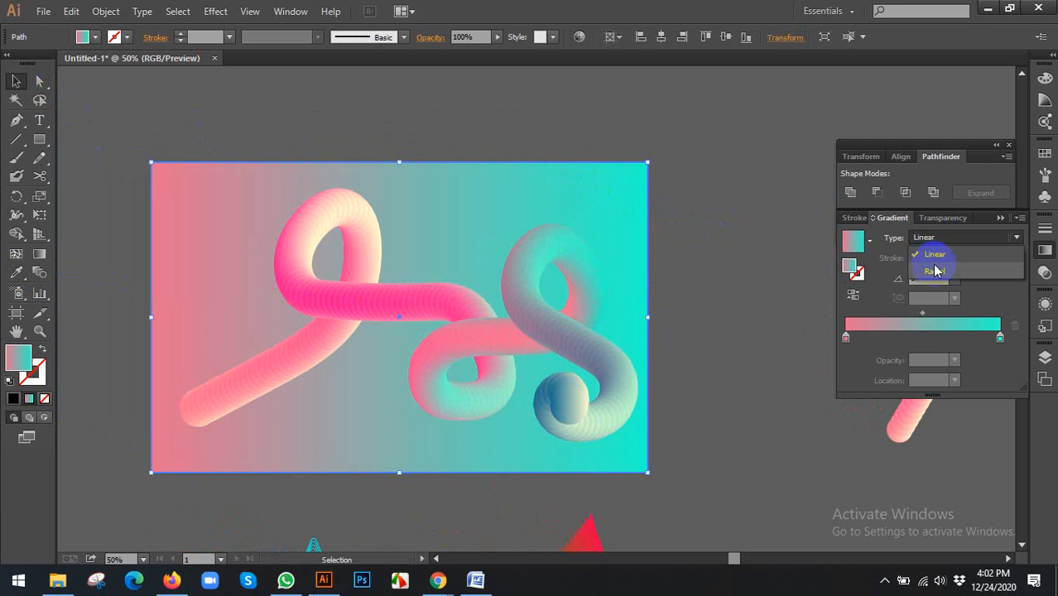
left_click(935, 271)
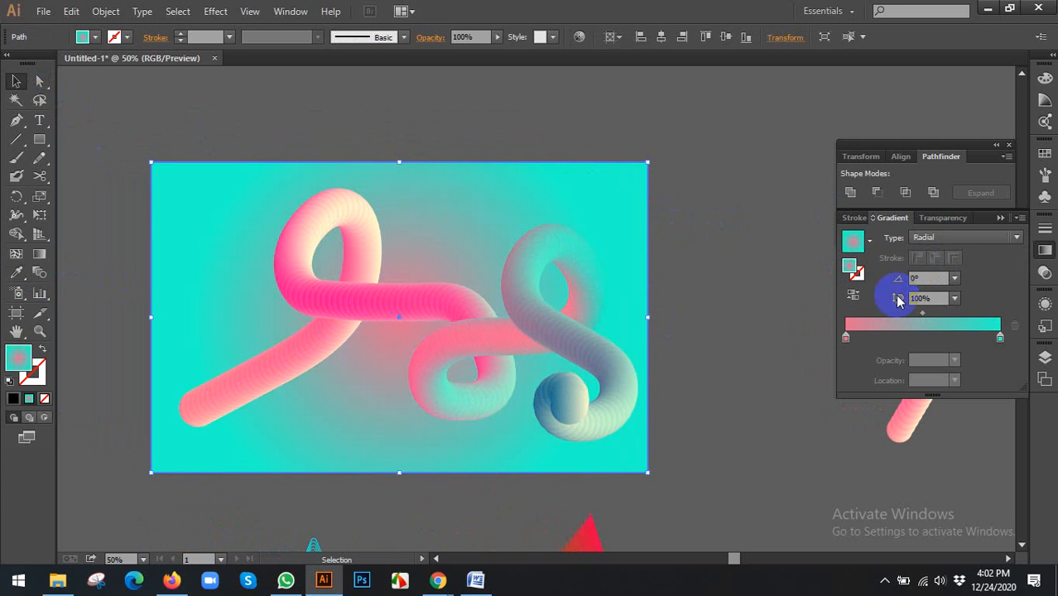
left_click(853, 296)
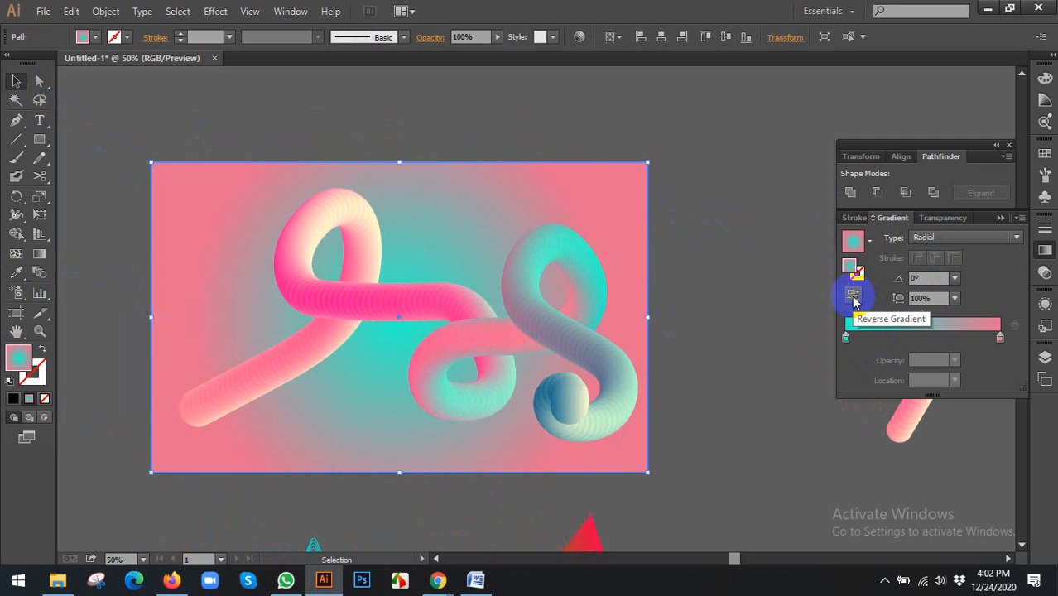
left_click(938, 238)
left_click(941, 259)
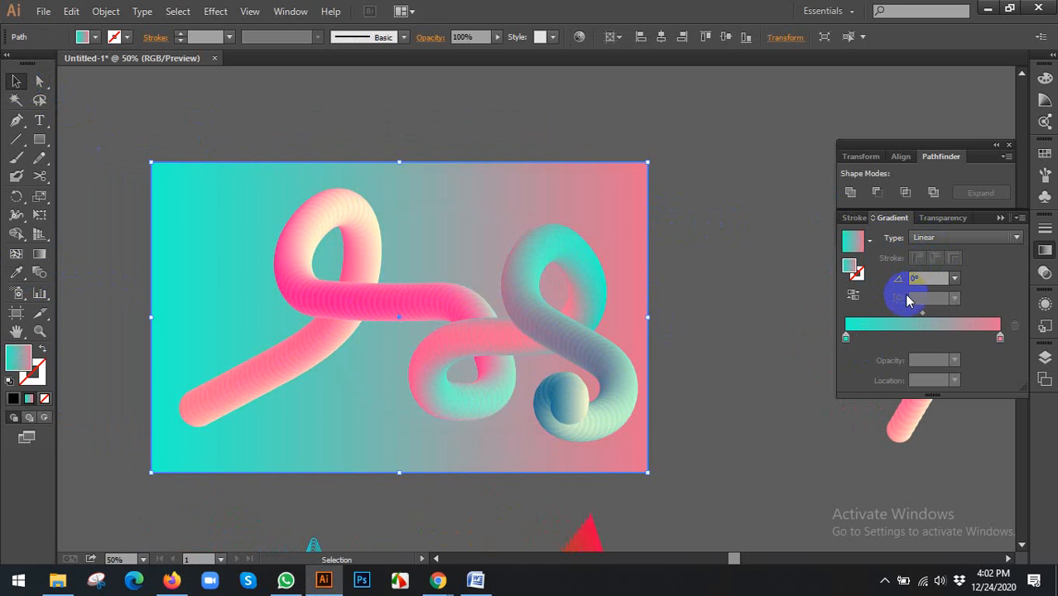
left_click(719, 236)
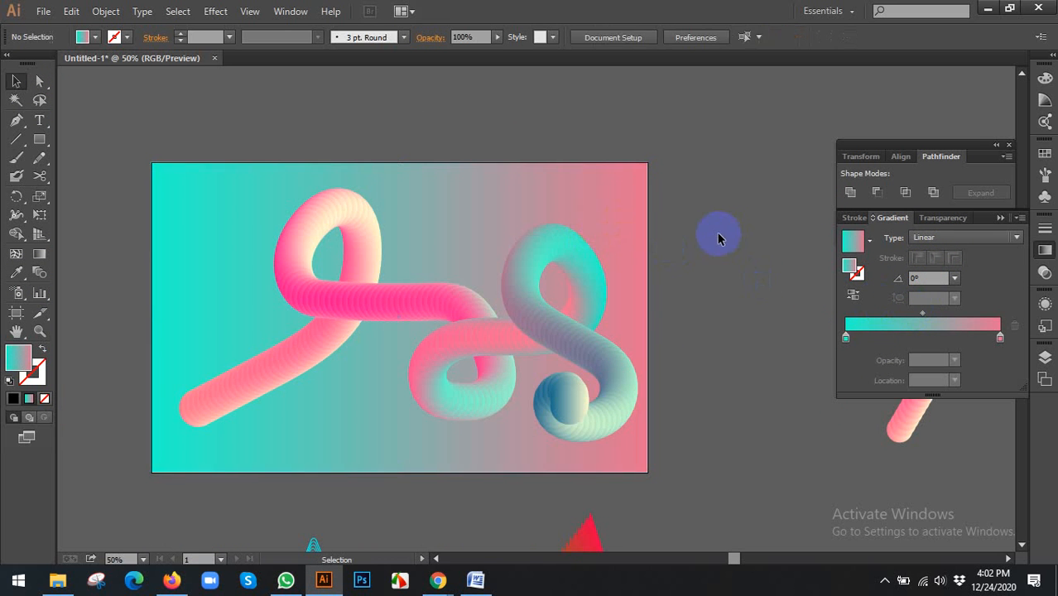
Step: Try the Multiply blending mode on the looping tube blend and return it to Normal
left_click(548, 235)
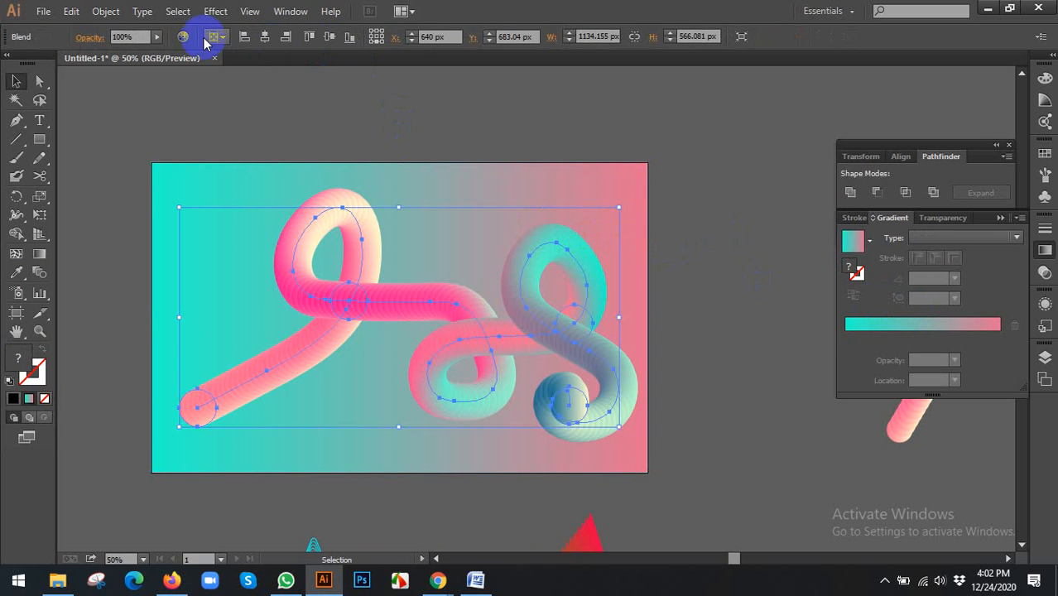
left_click(90, 37)
left_click(42, 62)
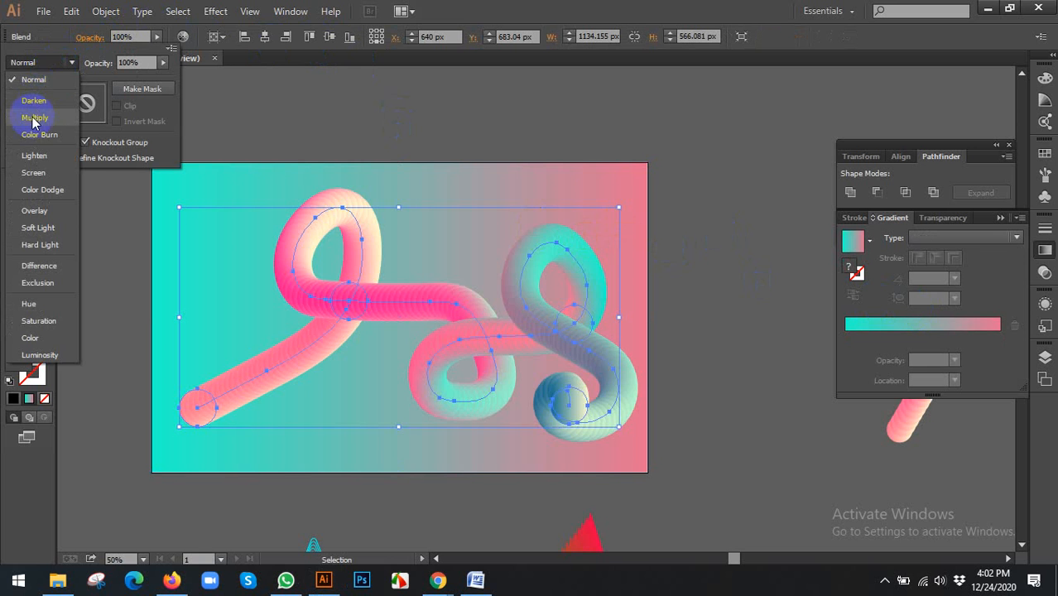
left_click(34, 118)
left_click(41, 64)
left_click(34, 80)
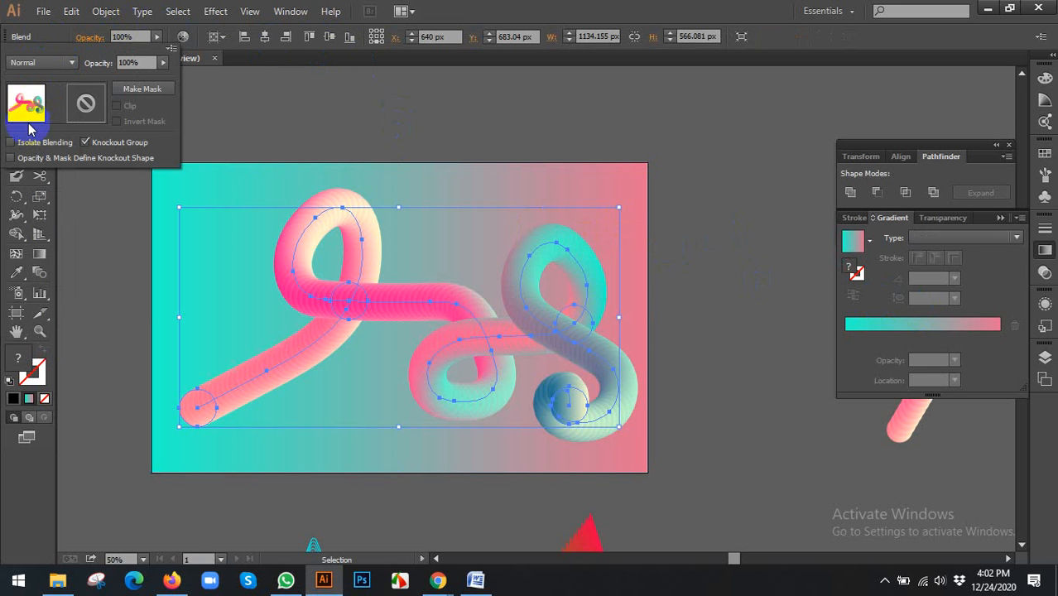
Step: Try the Screen and Color Burn blending modes on the tube blend, ending on Screen
left_click(61, 63)
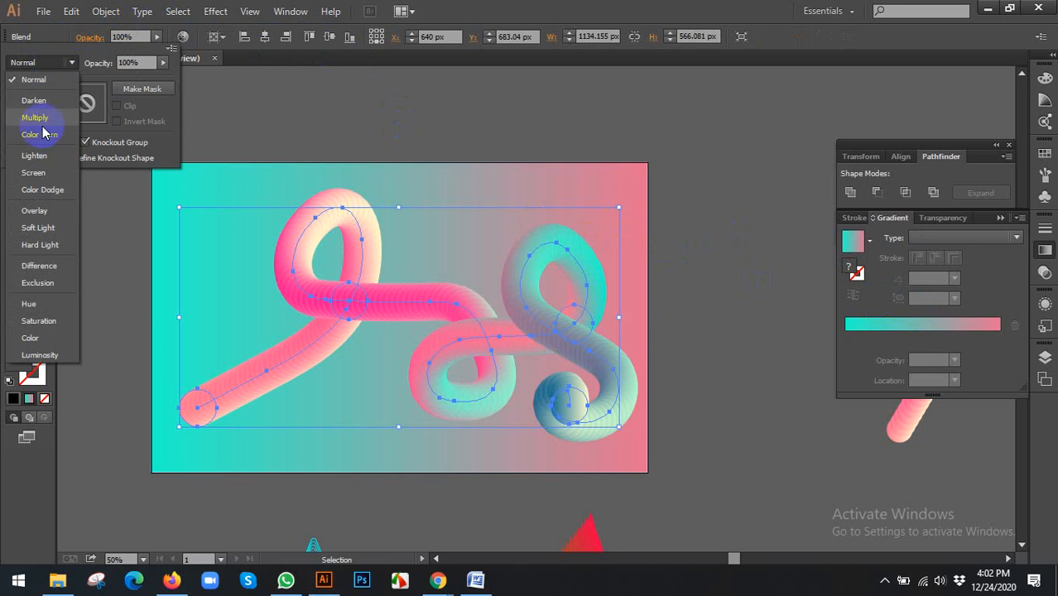
left_click(36, 171)
left_click(53, 65)
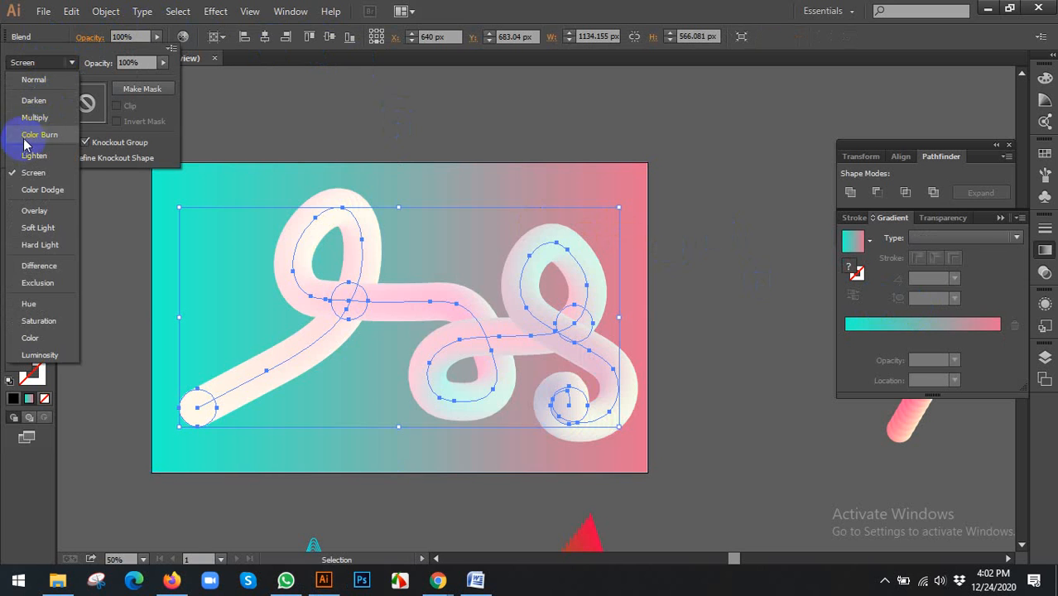
left_click(37, 135)
left_click(46, 67)
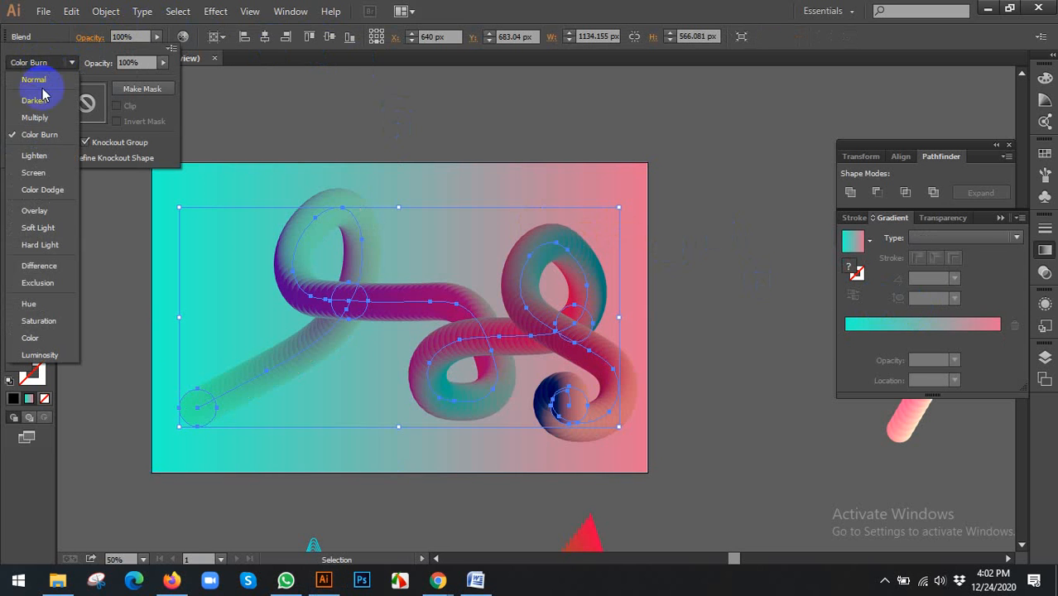
left_click(36, 171)
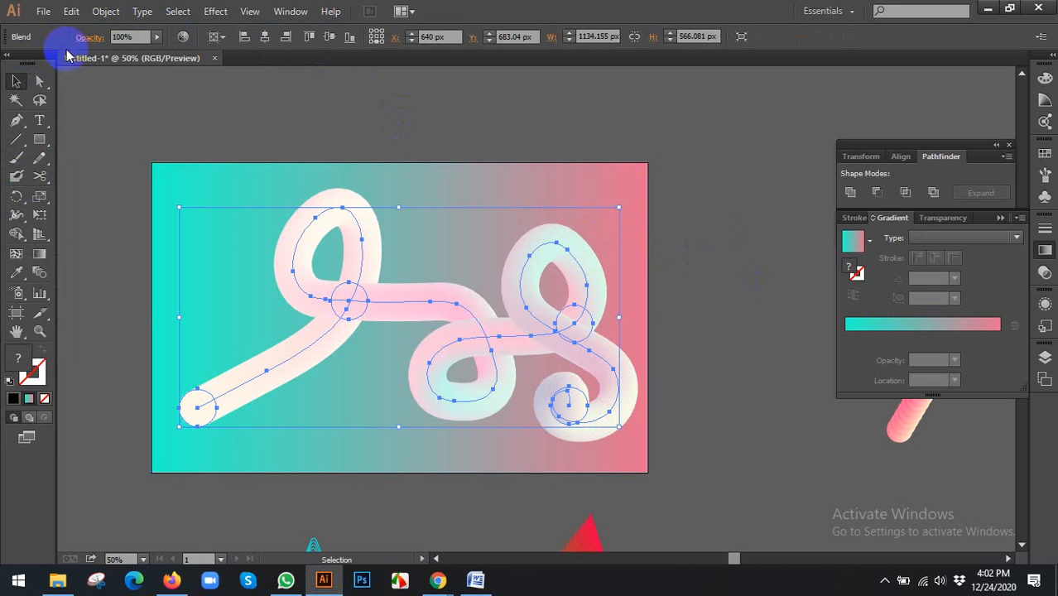
Step: Try the Overlay, Soft Light and Hard Light blending modes on the tube blend and restore Normal
left_click(97, 40)
left_click(61, 67)
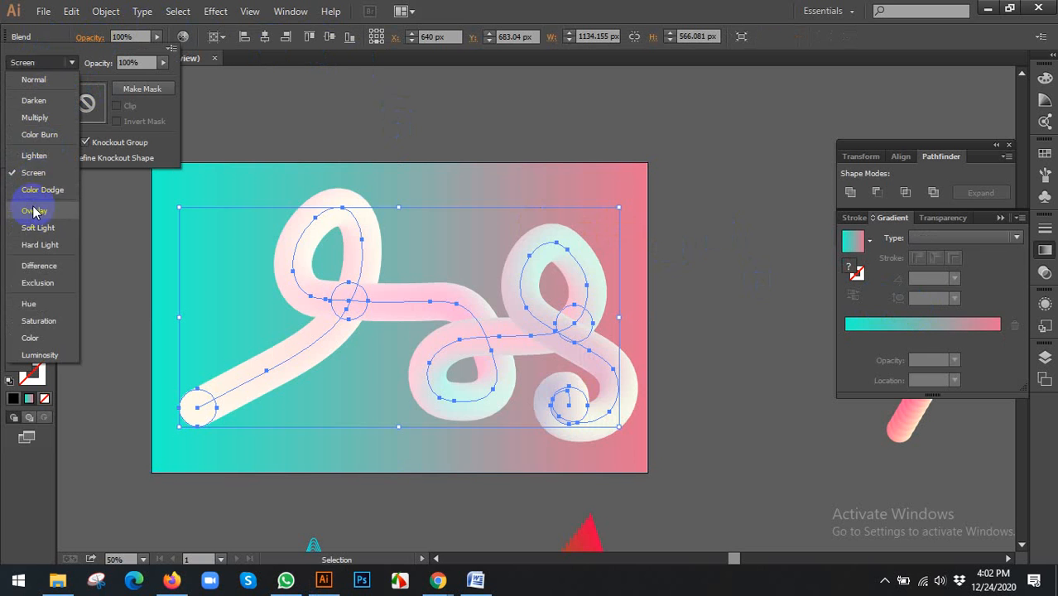
left_click(32, 214)
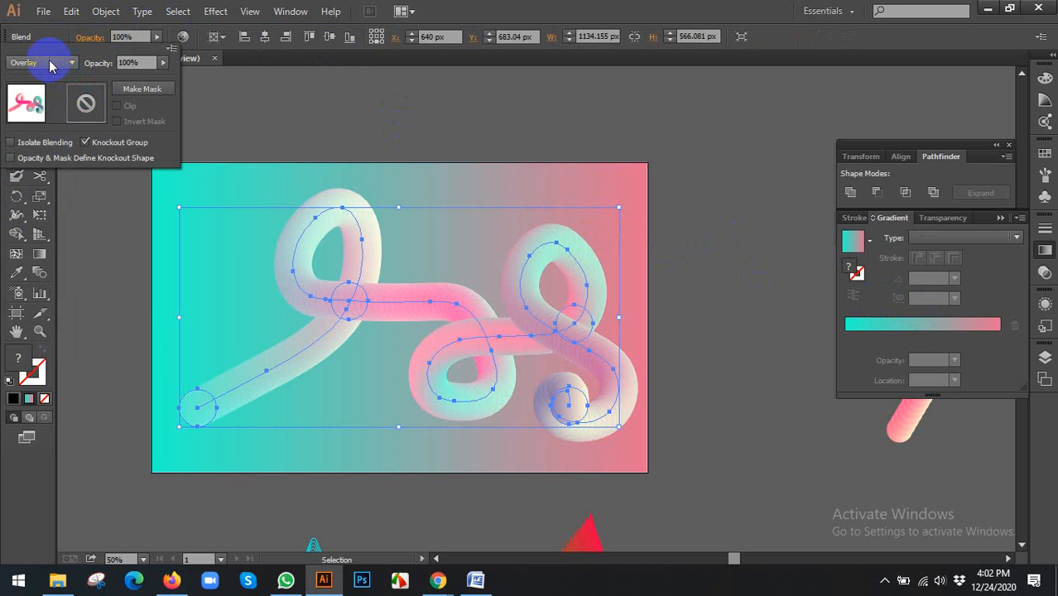
left_click(49, 67)
left_click(40, 225)
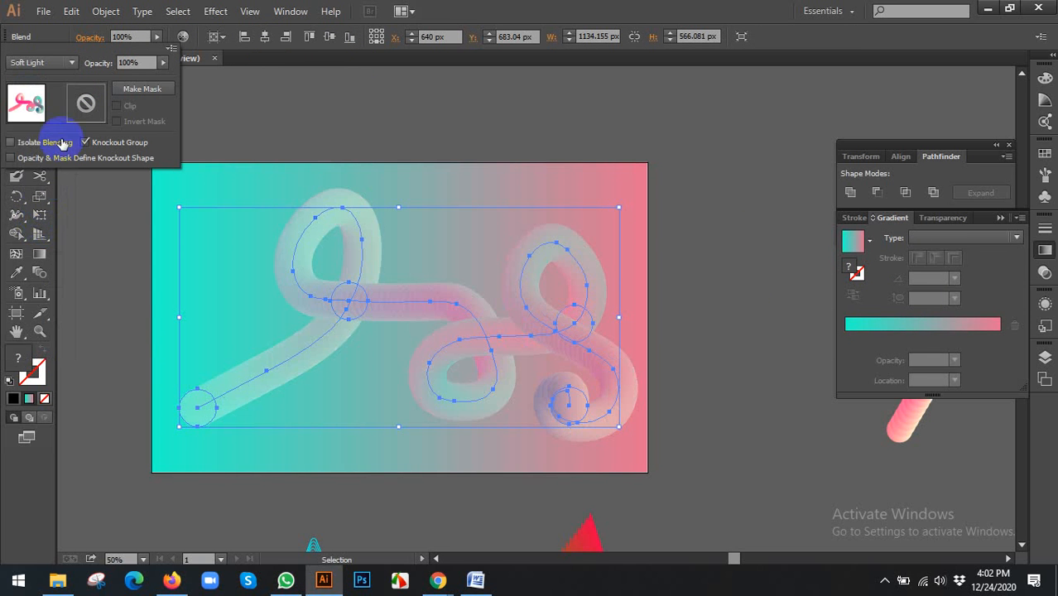
left_click(69, 63)
left_click(41, 243)
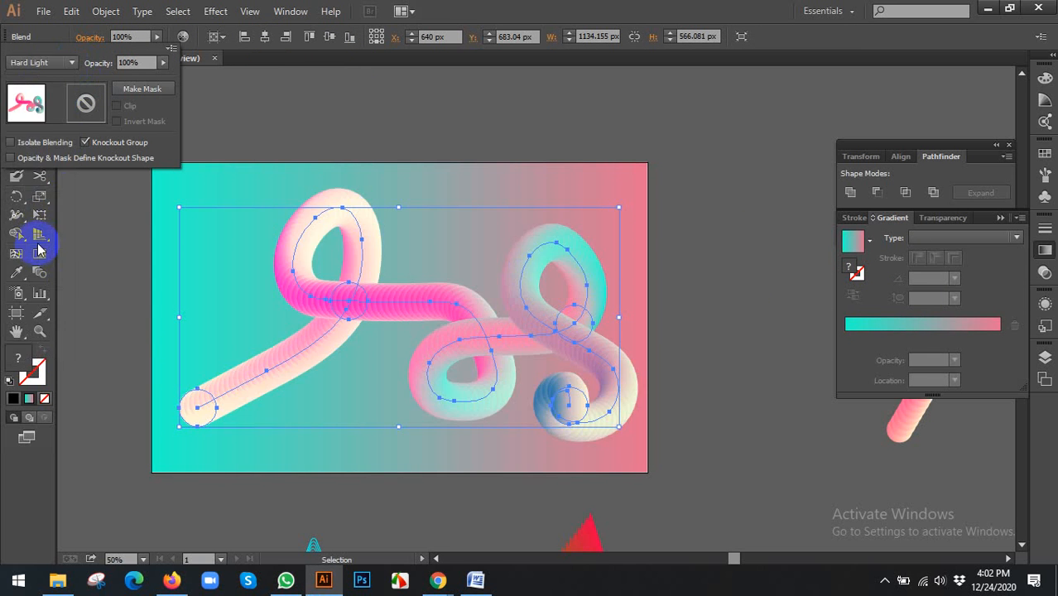
left_click(69, 63)
left_click(23, 37)
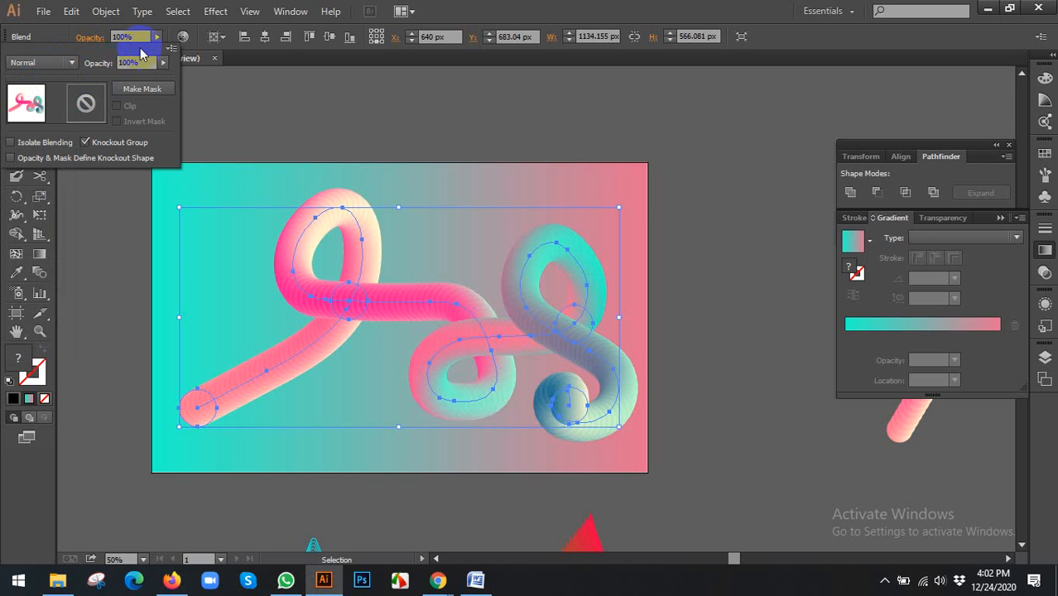
Step: Try lowering the tube blend's opacity to 59% and return it to 100%
left_click(155, 38)
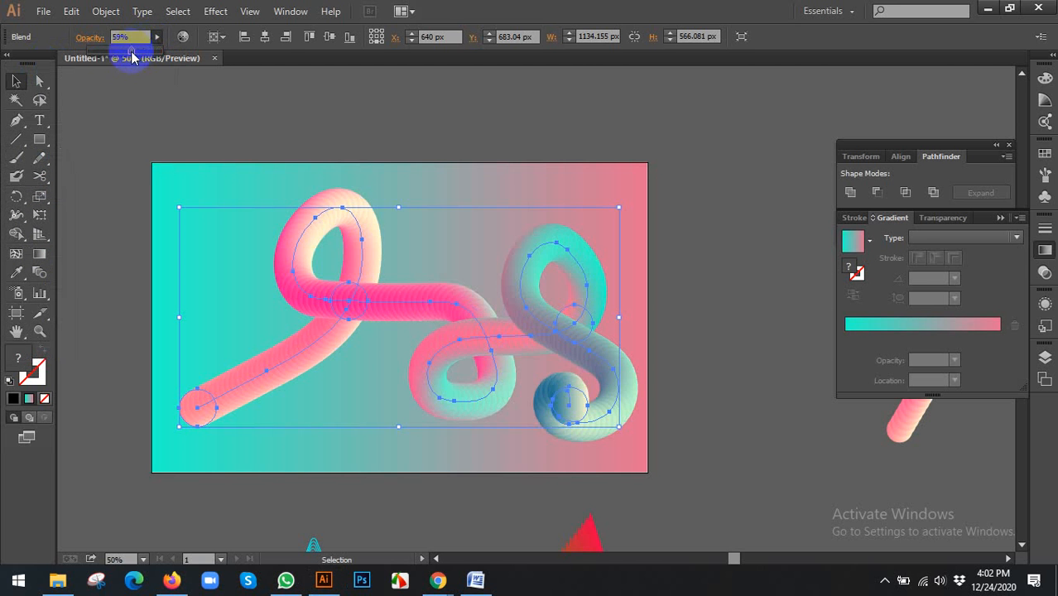
left_click_drag(130, 55, 184, 53)
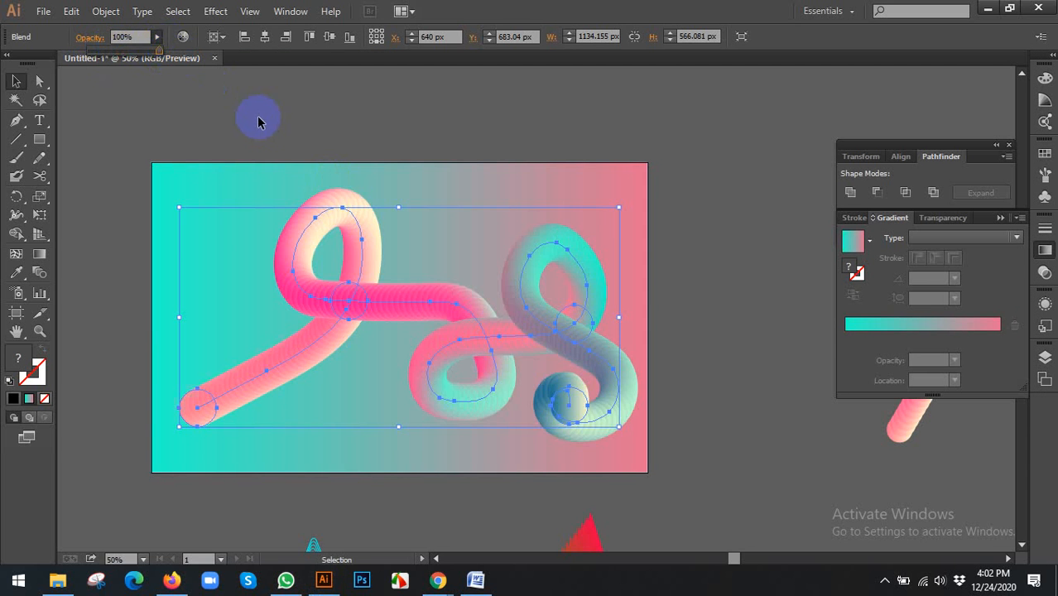
left_click(261, 120)
left_click(265, 120)
Step: Draw a long winding open path about 2389 px wide above the artboard with the Pencil tool
key("space")
left_click_drag(630, 202, 555, 225)
scroll(667, 199, "down", 1)
left_click(508, 276)
scroll(507, 276, "up", 2)
left_click(343, 204)
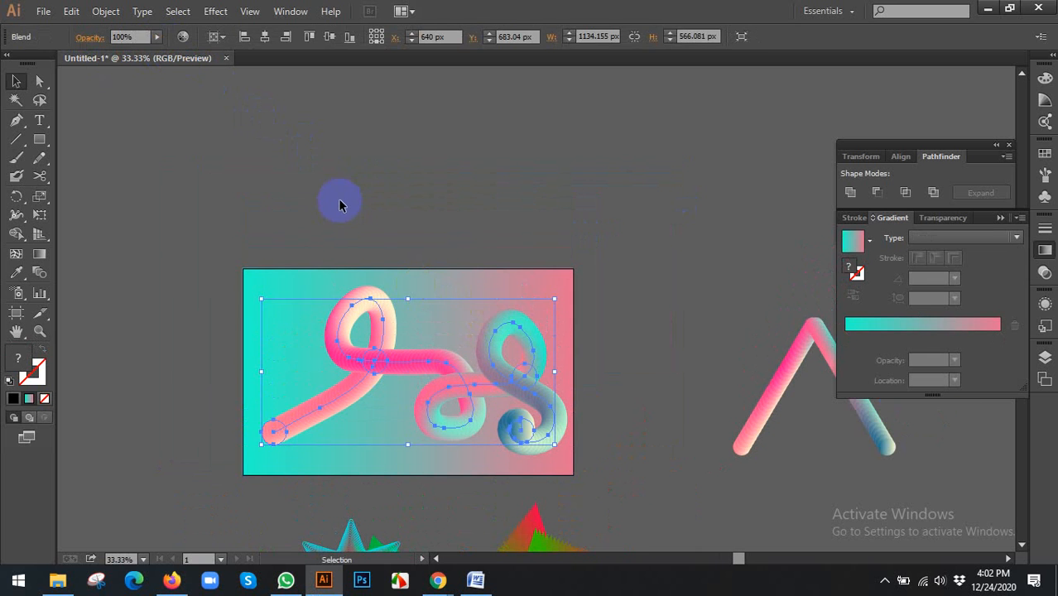
left_click(83, 168)
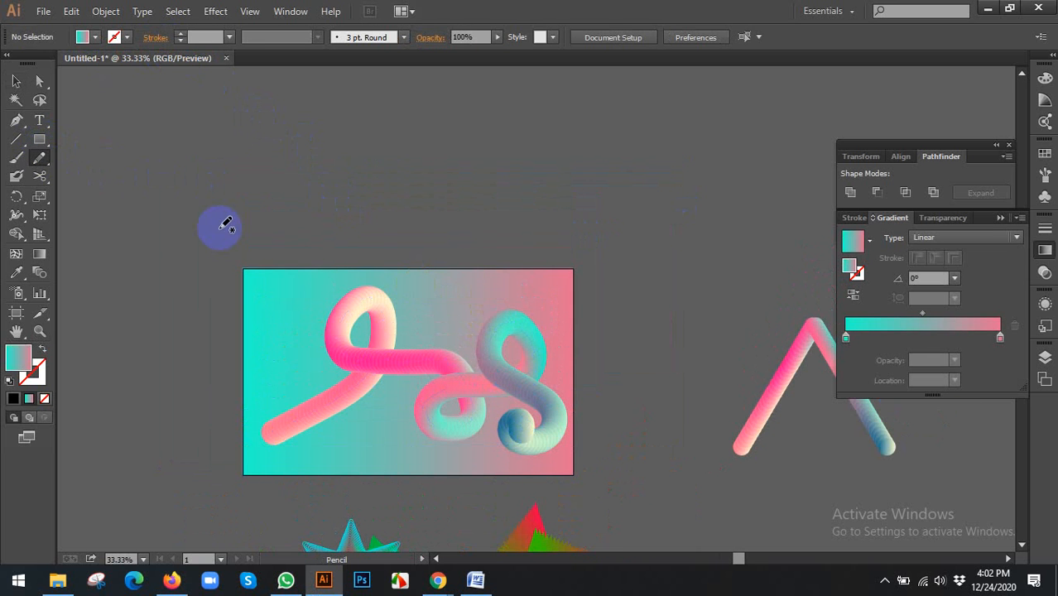
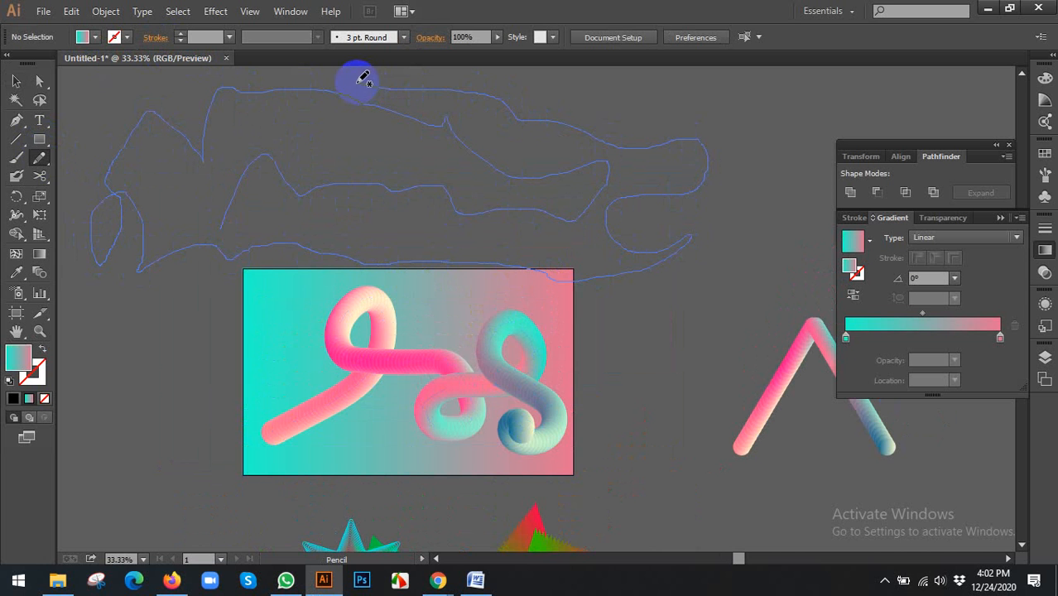
left_click(19, 82)
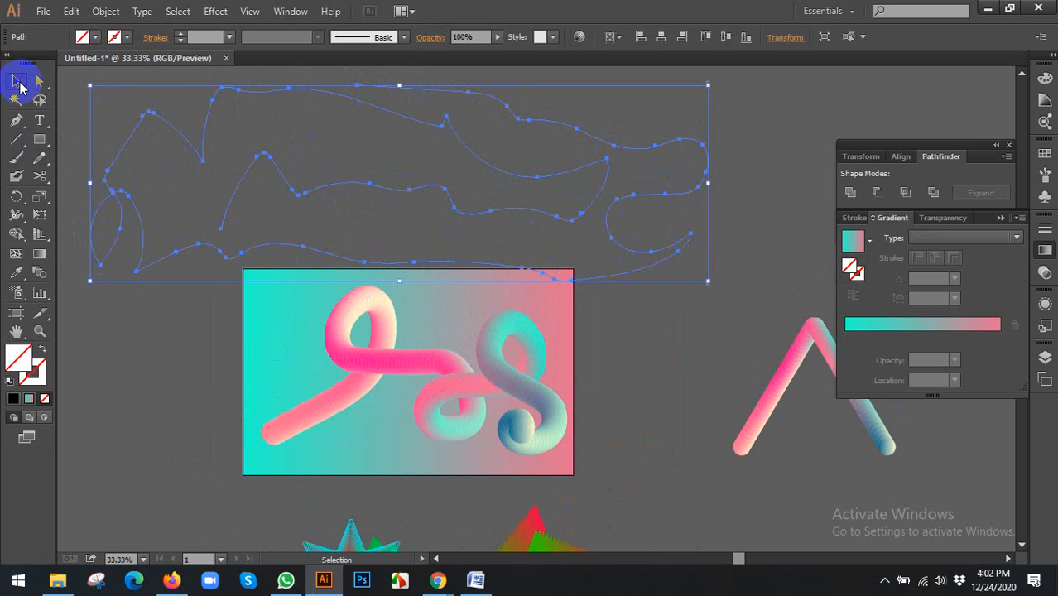
Step: Give the winding freehand path an orange stroke with no fill
left_click(127, 37)
left_click(111, 65)
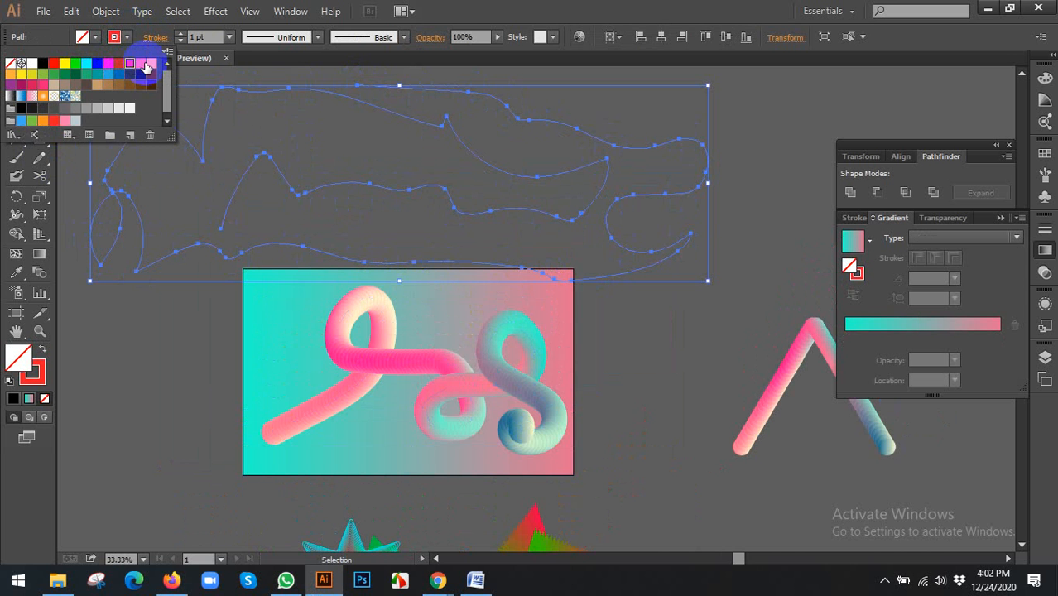
left_click(142, 63)
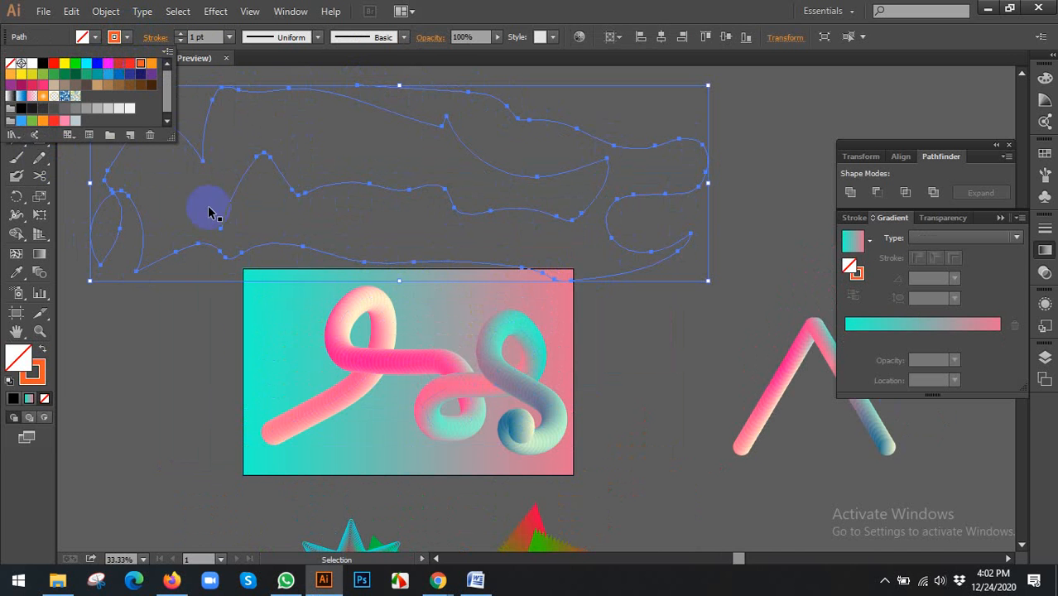
Step: Try replacing the looping tube blend's spine with the winding freehand path, and undo it
left_click(329, 220)
left_click(336, 178)
left_click(325, 288, "shift")
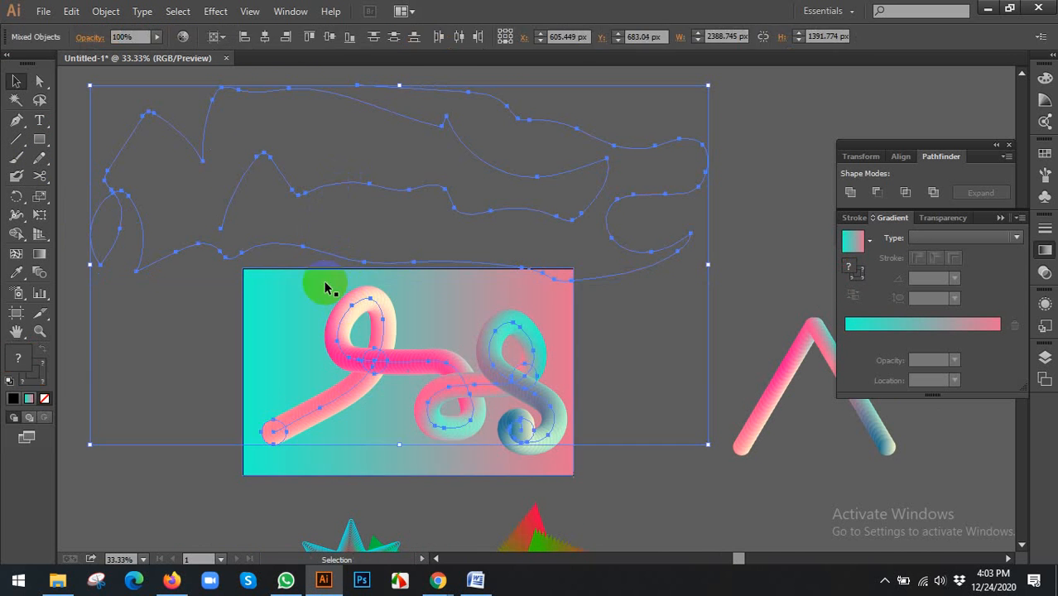
left_click(105, 10)
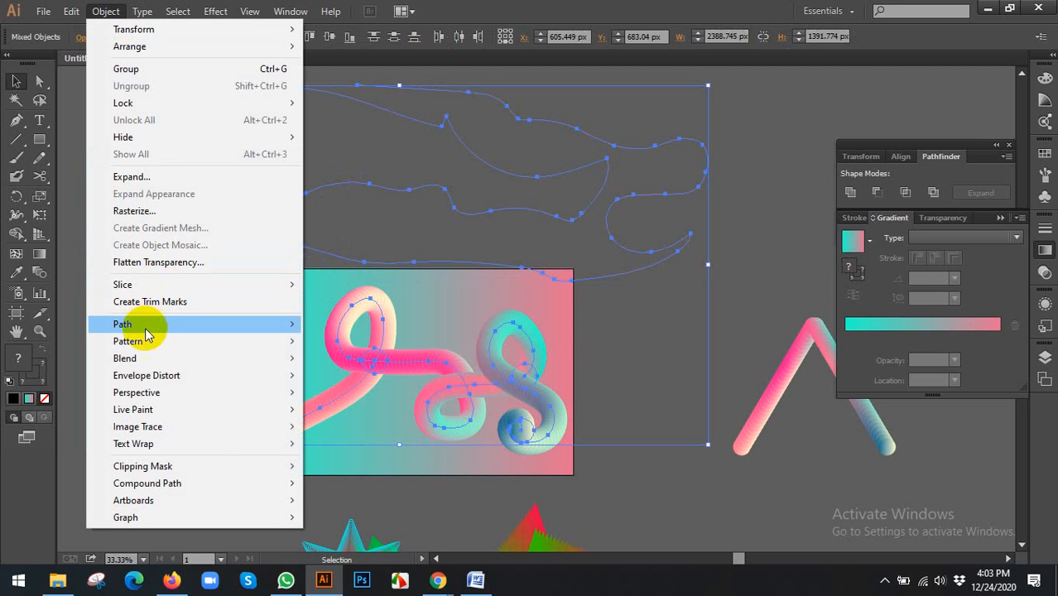
mouse_move(189, 357)
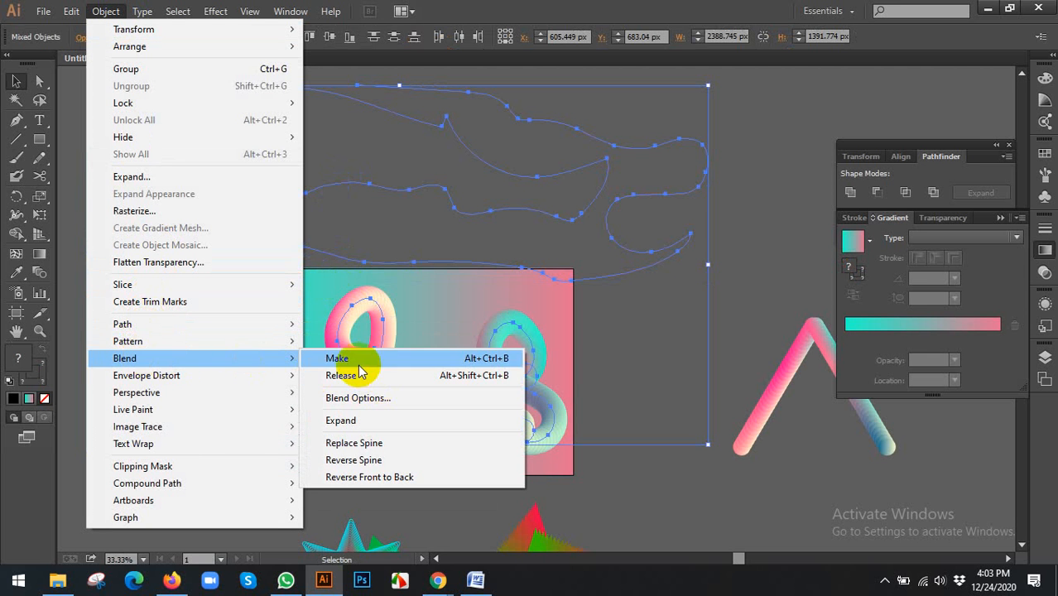
left_click(344, 444)
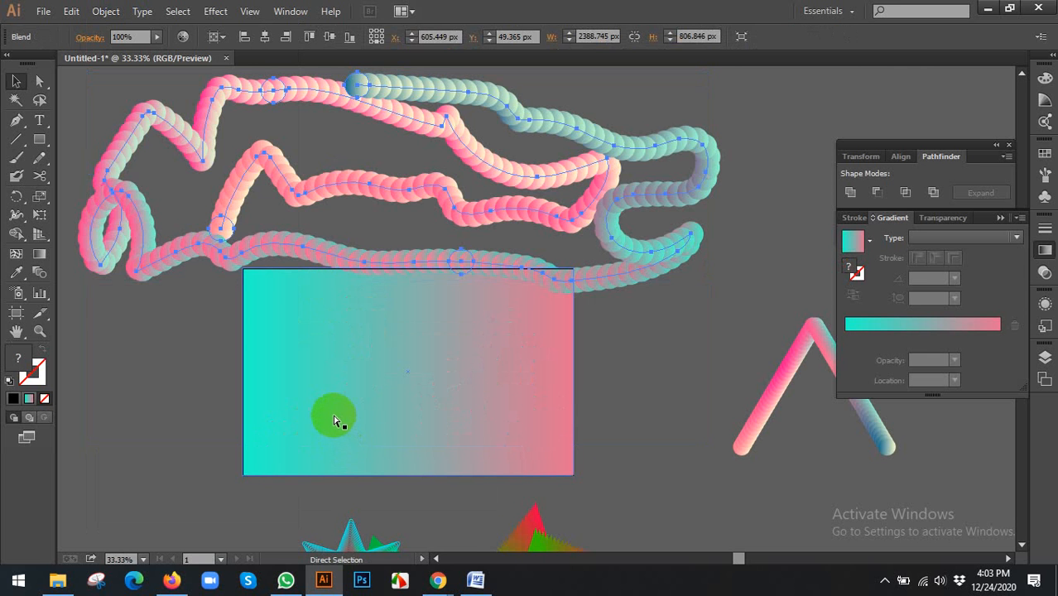
key("ctrl+z")
Step: Try making a blend between the winding path and the looping tube blend, and undo it
left_click(101, 11)
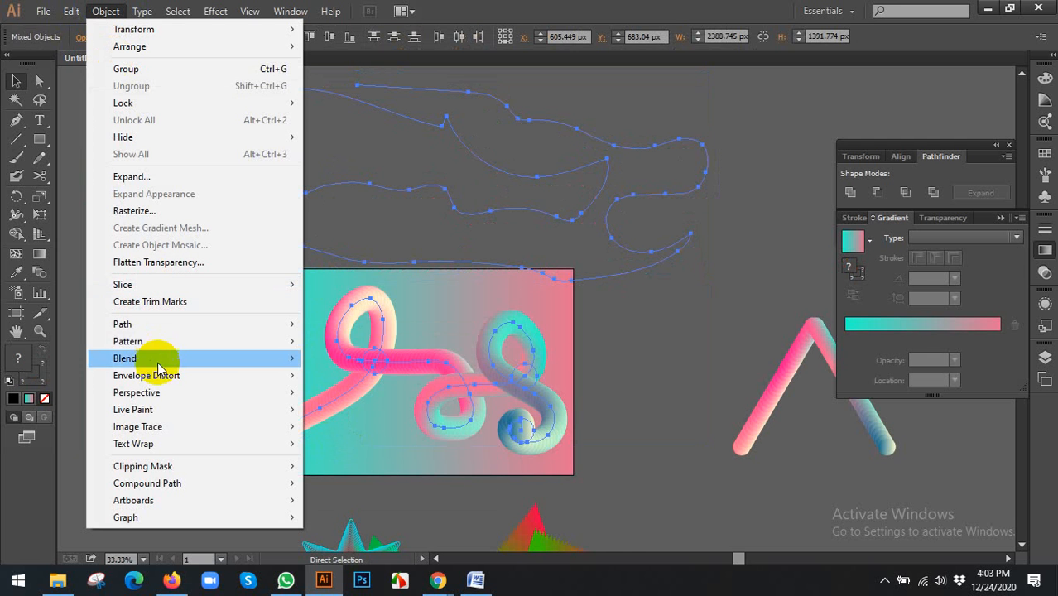
mouse_move(263, 360)
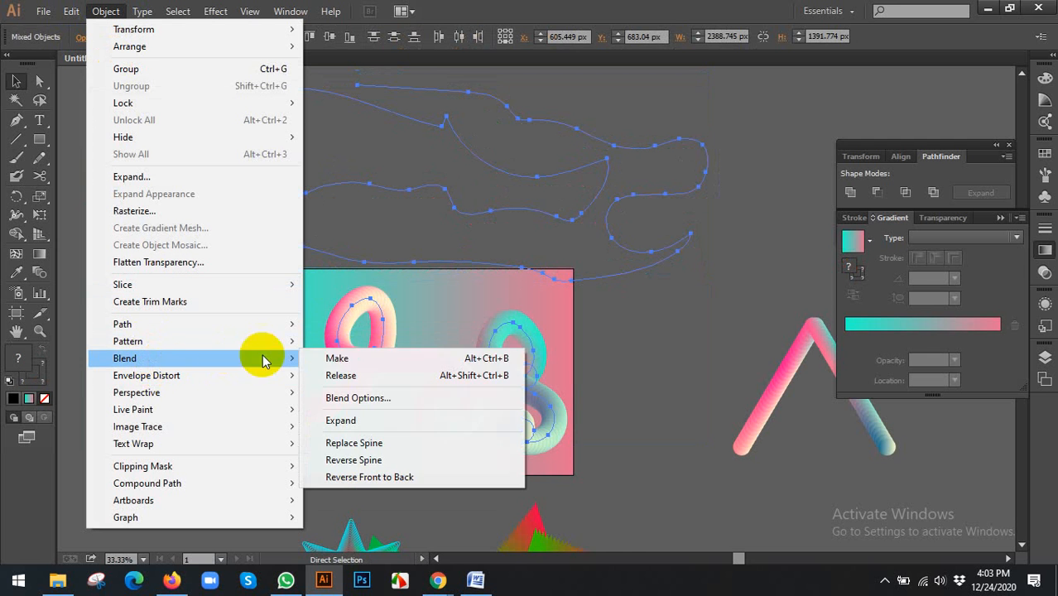
left_click(348, 360)
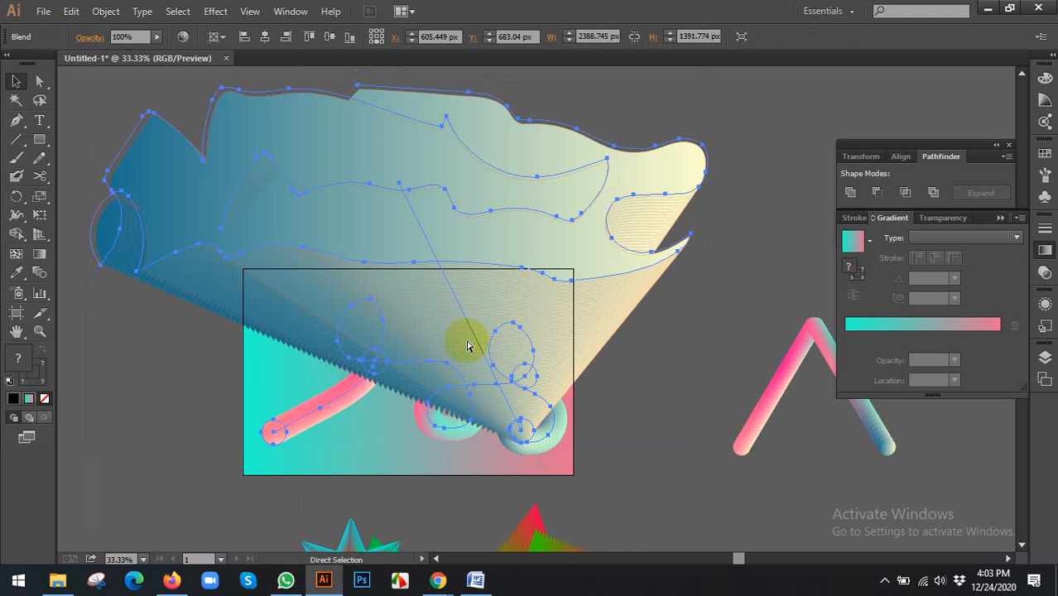
key("ctrl+z")
Step: Replace the looping tube blend's spine with the winding freehand path
left_click(105, 11)
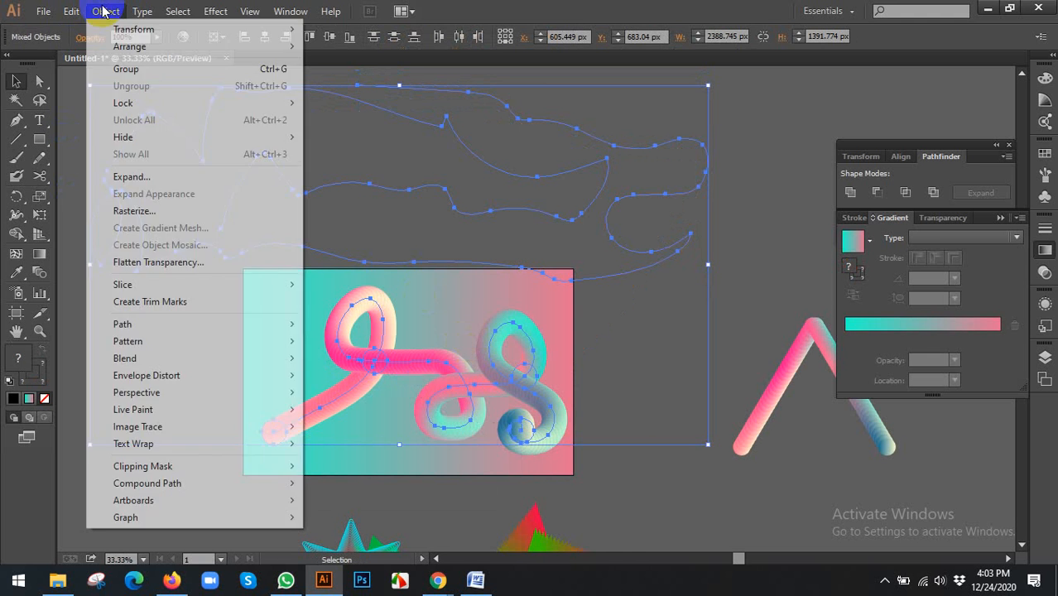
mouse_move(193, 355)
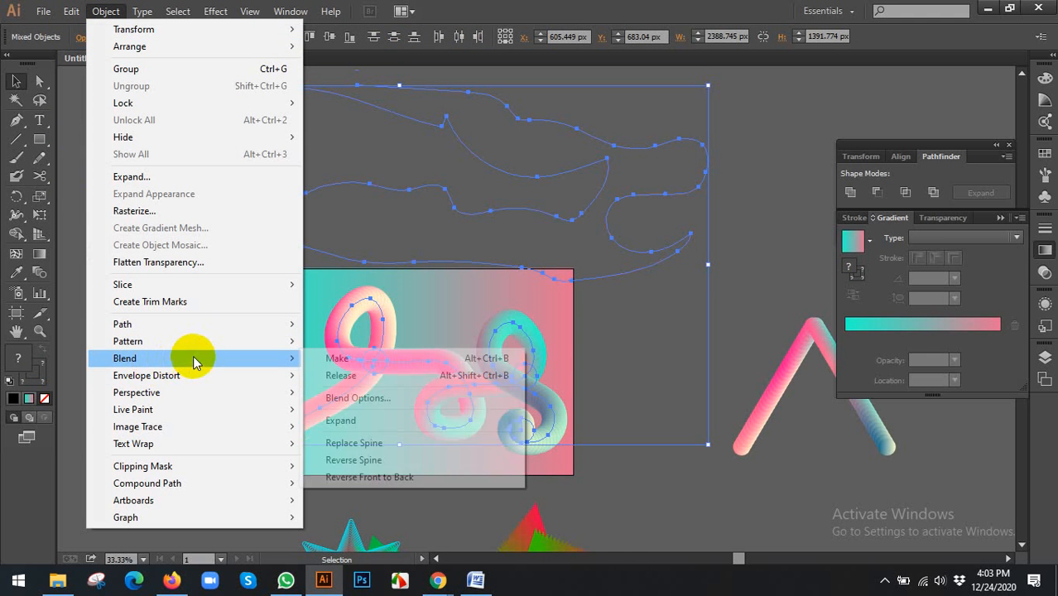
left_click(354, 444)
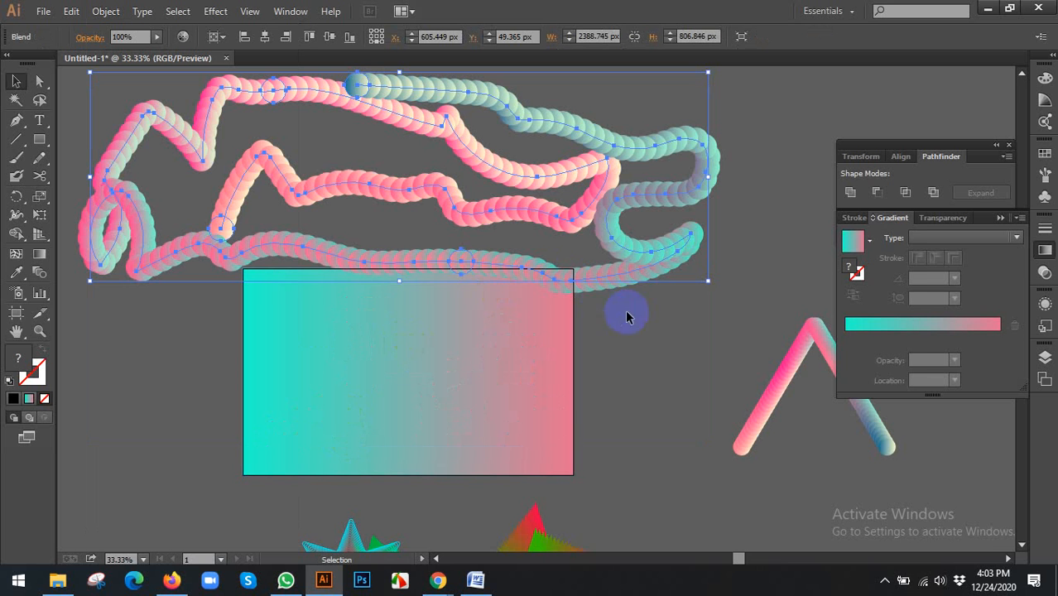
Step: Set the winding tube blend's spacing to 500 specified steps with the preview on
double_click(40, 274)
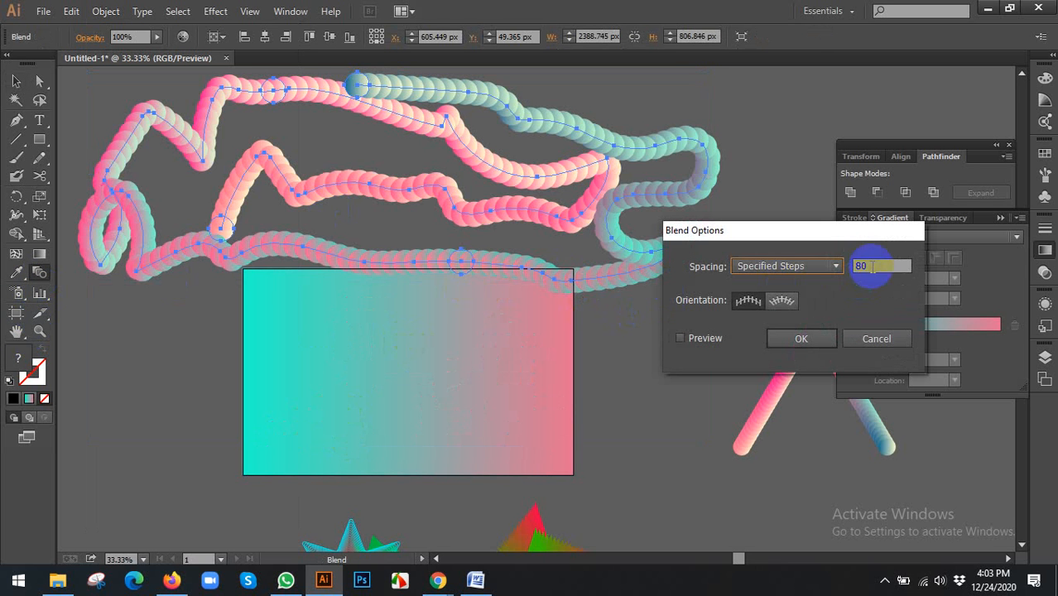
type("500")
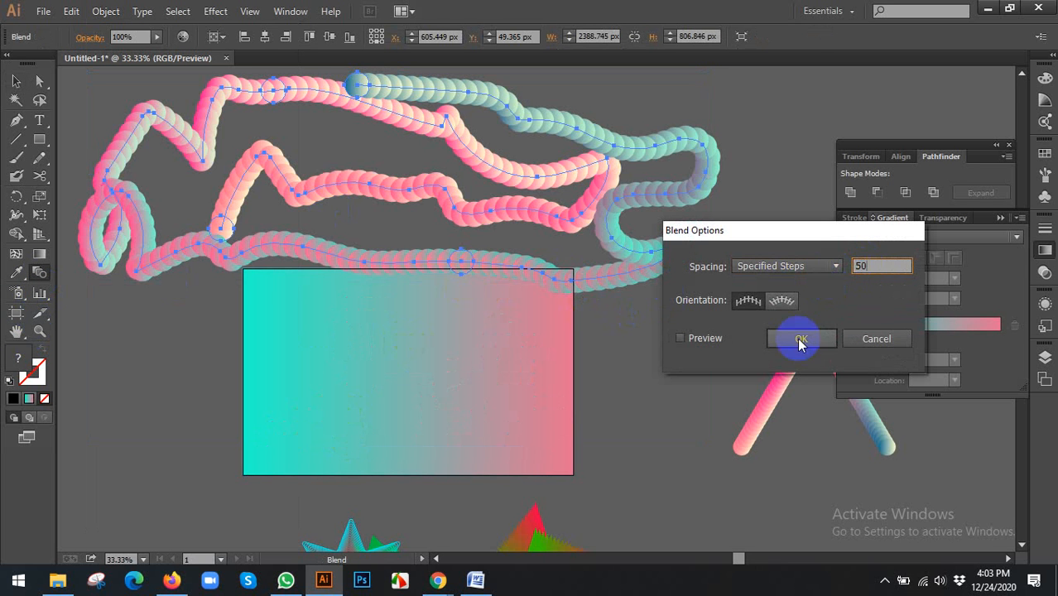
left_click(681, 339)
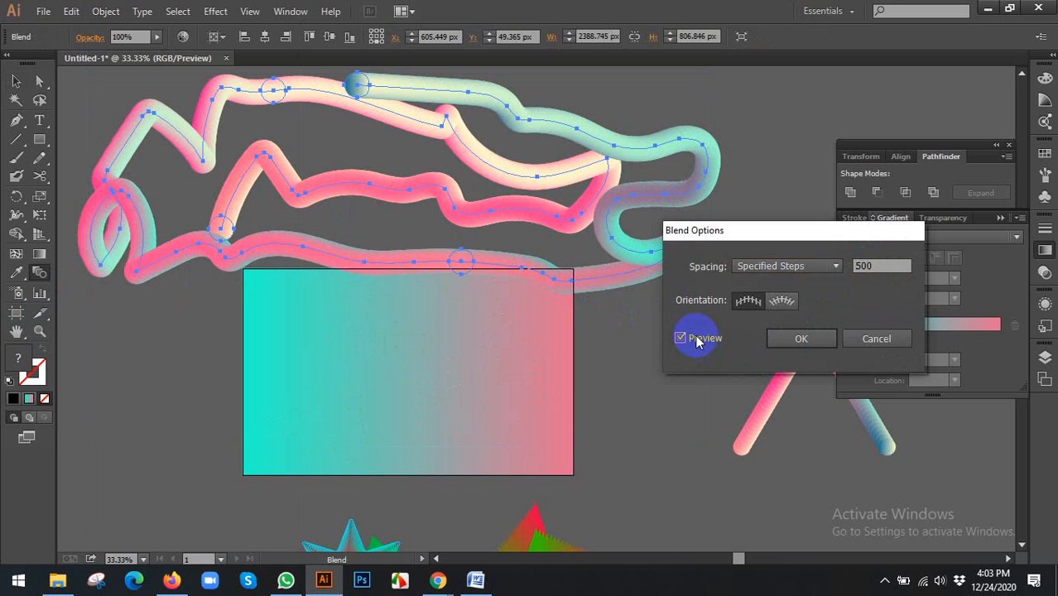
left_click(802, 340)
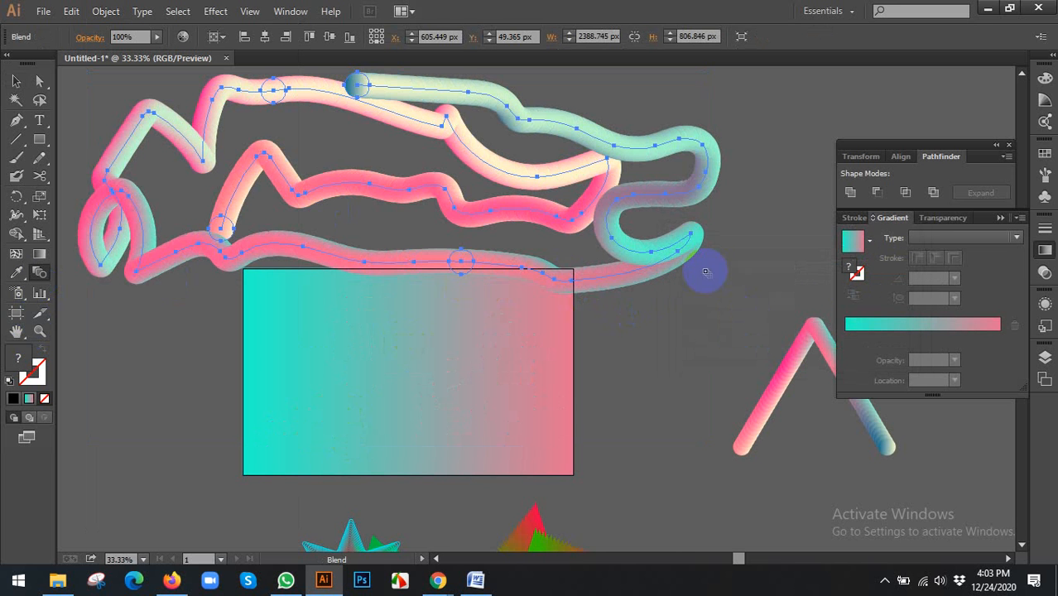
Step: Center the winding tube blend on the artboard and scale it down proportionally to about 1270 px wide
left_click(15, 82)
scroll(524, 136, "up", 1)
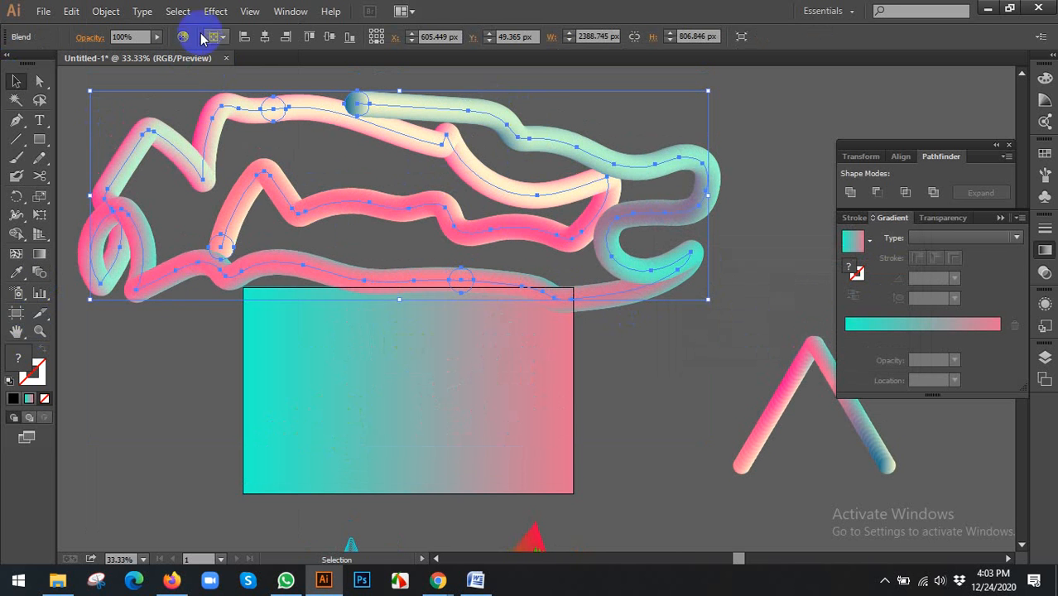
left_click(330, 38)
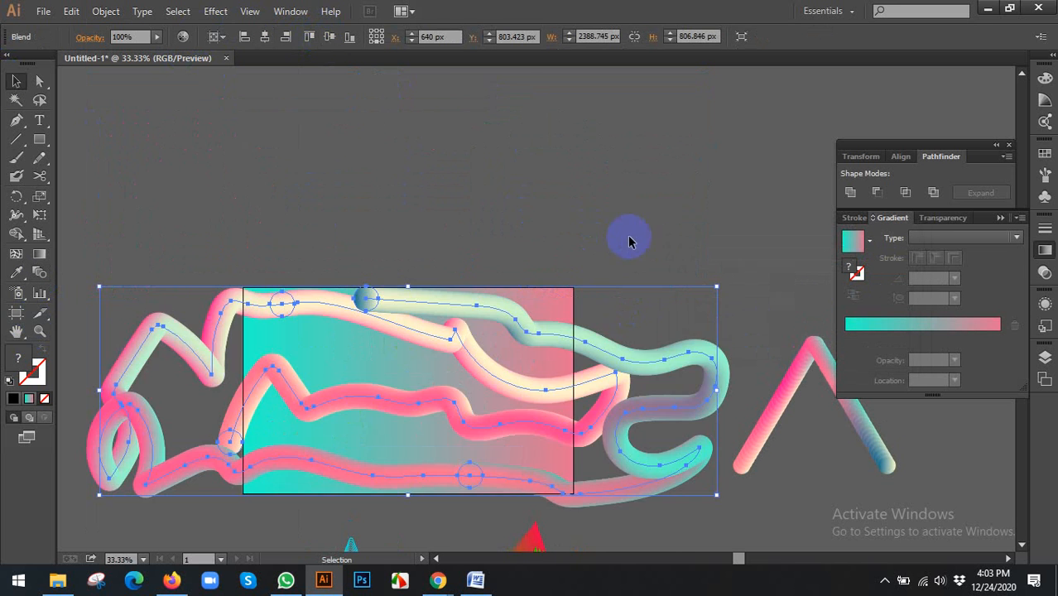
left_click_drag(718, 289, 671, 309)
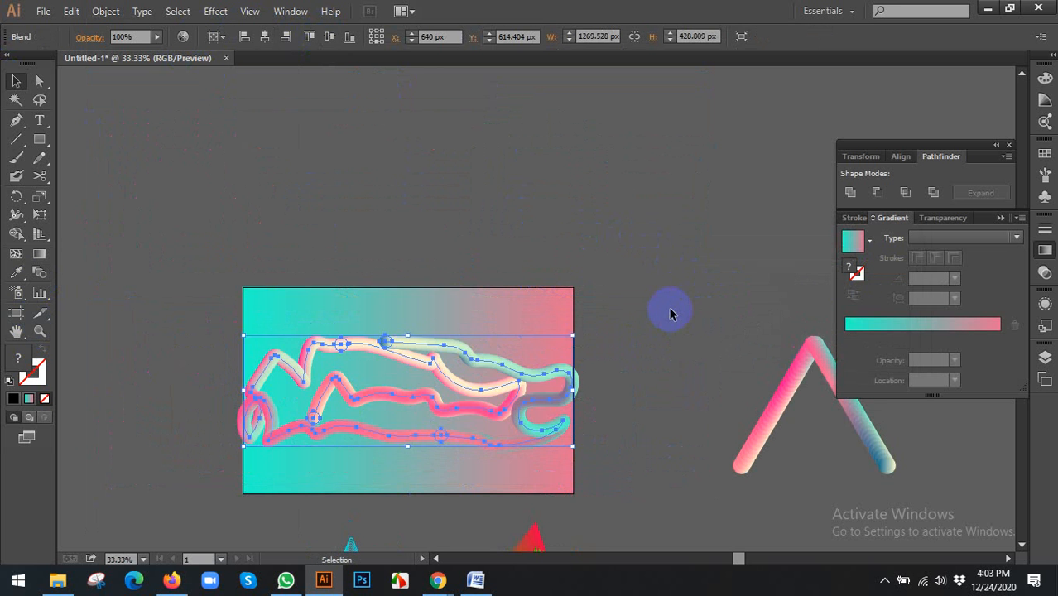
left_click(674, 298)
scroll(674, 298, "down", 4)
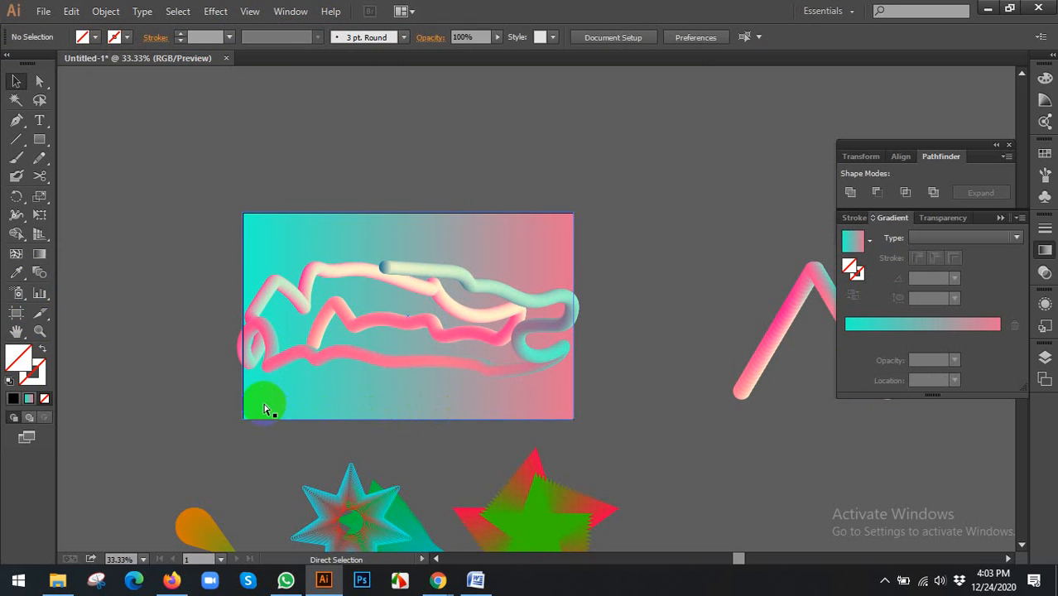
Step: Undo the scaling, centering, step count and spine replacement of the winding tube blend
key("ctrl+z")
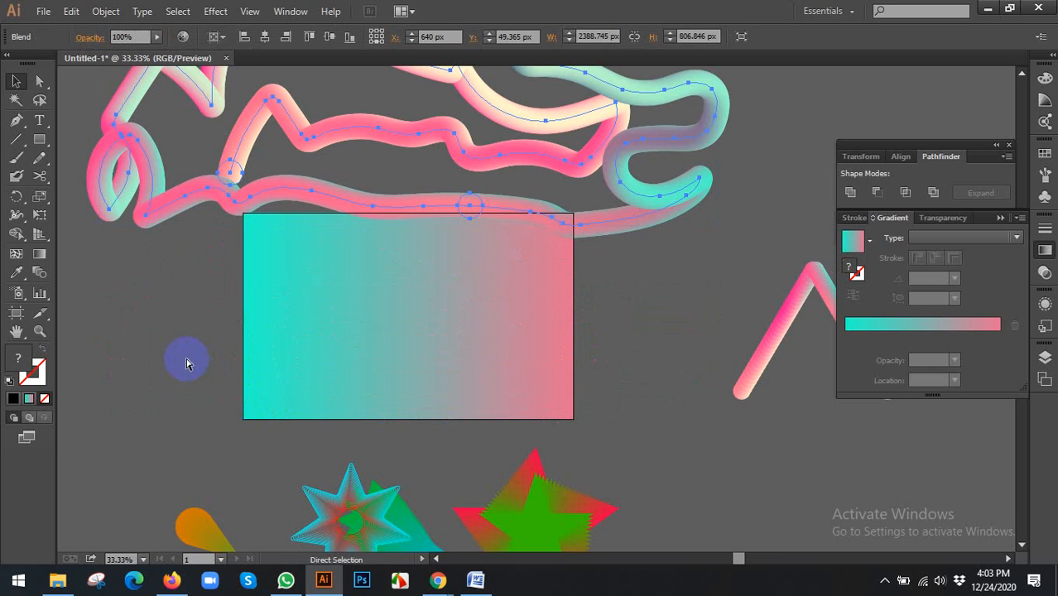
key("ctrl+z")
key("ctrl+z")
key("ctrl+z")
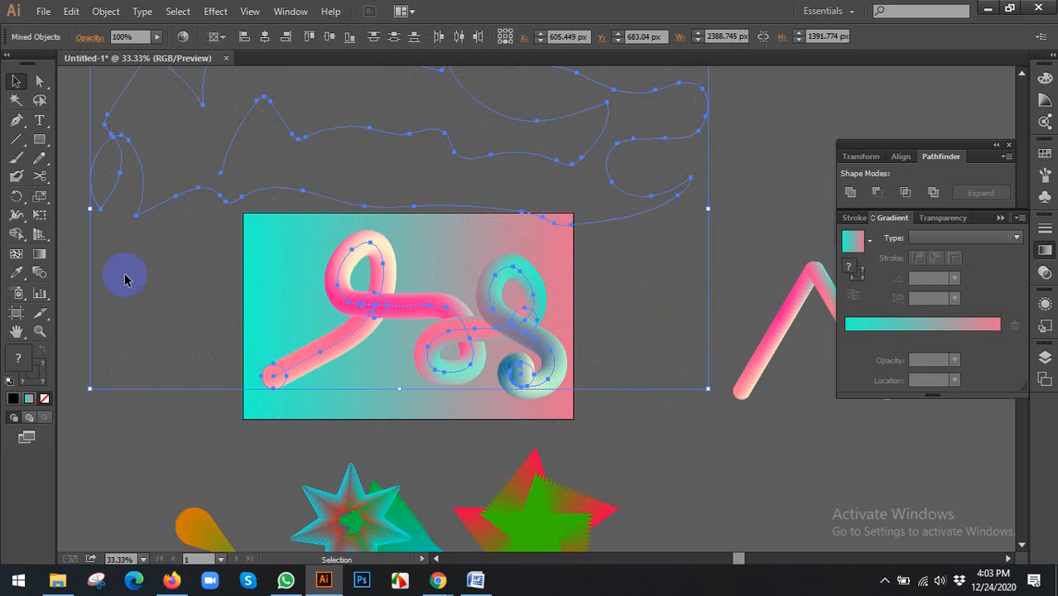
Step: Delete the winding freehand path above the artboard
left_click(124, 280)
left_click(190, 195)
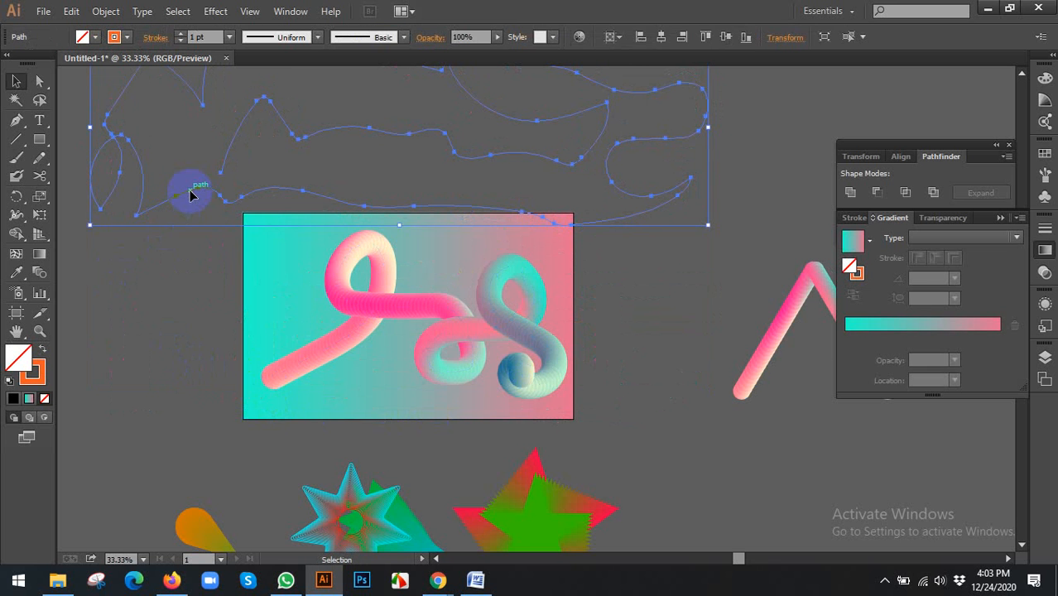
key("Delete")
Step: Select the looping tube blend on the gradient background
left_click(374, 247)
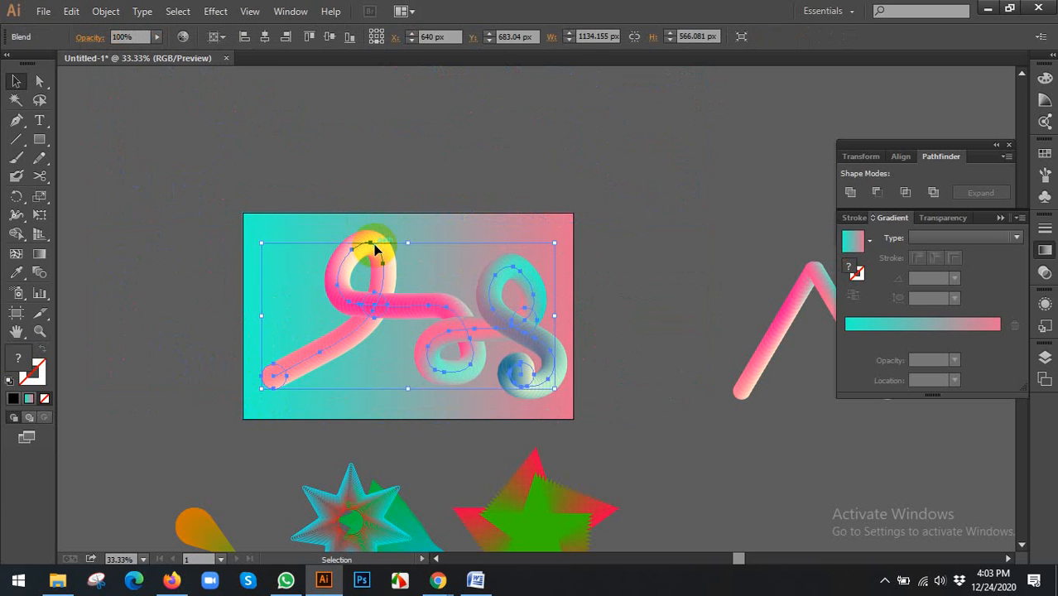